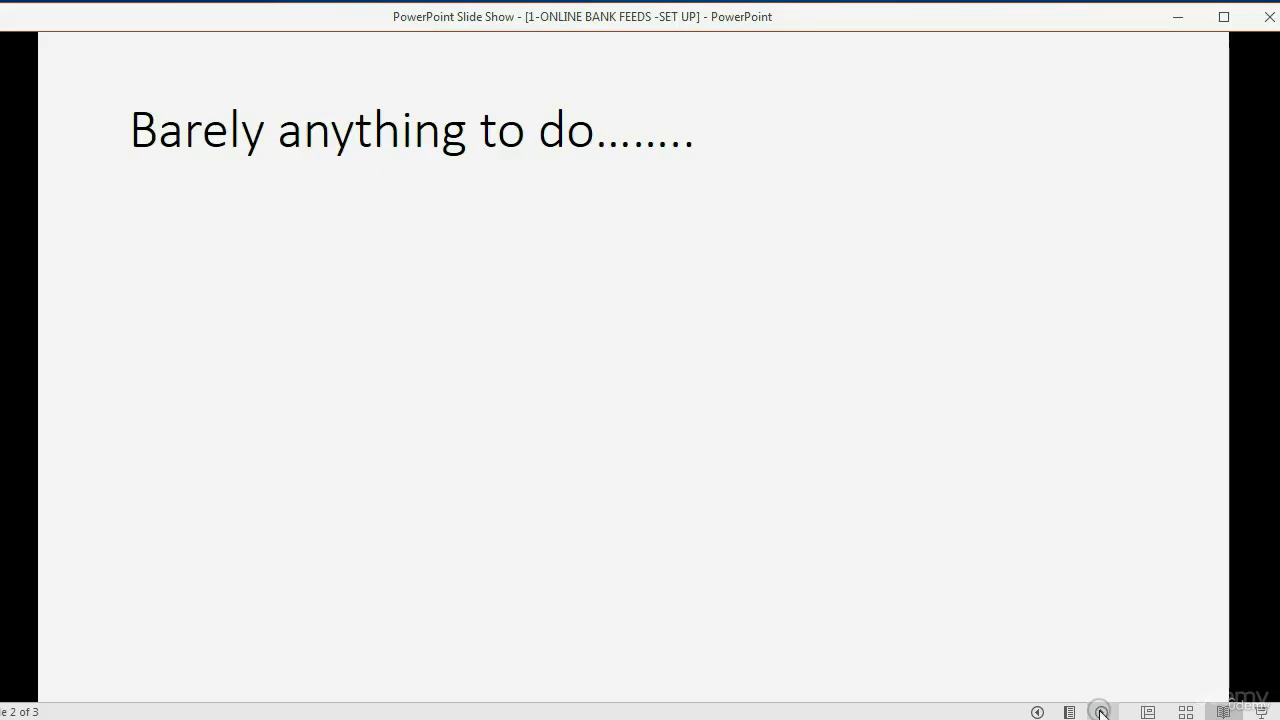
left_click(1101, 713)
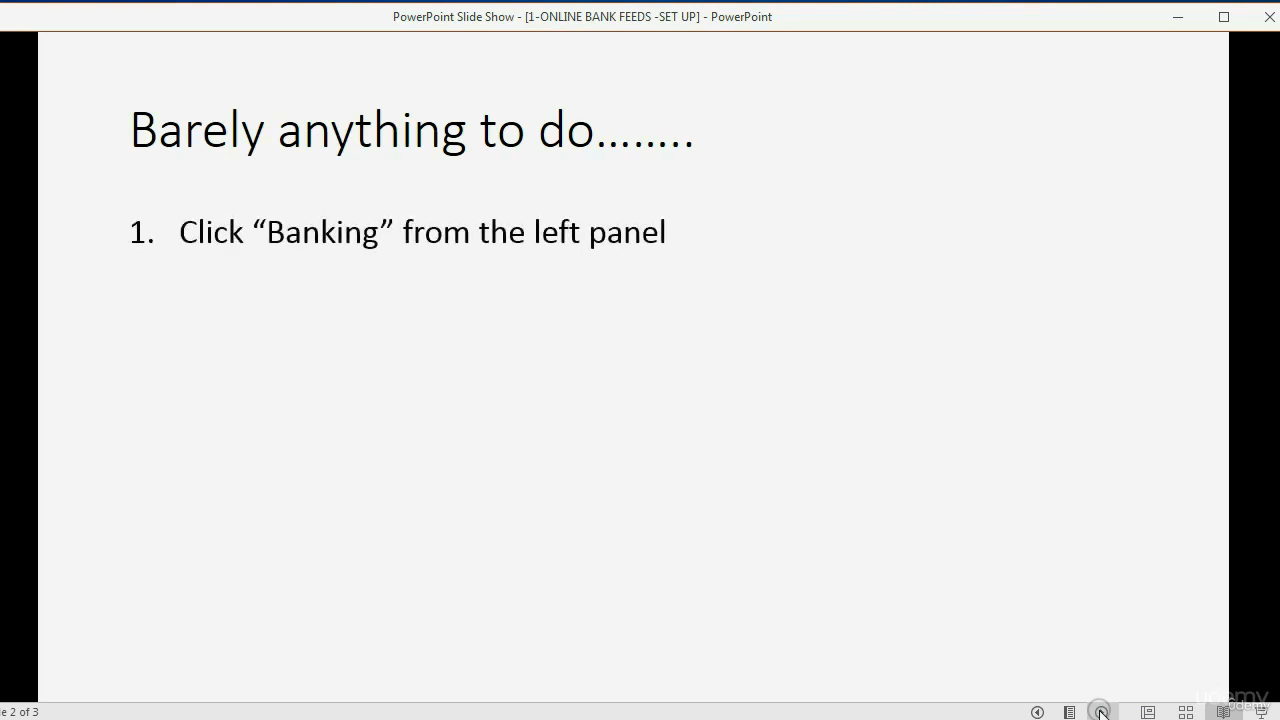
left_click(1101, 713)
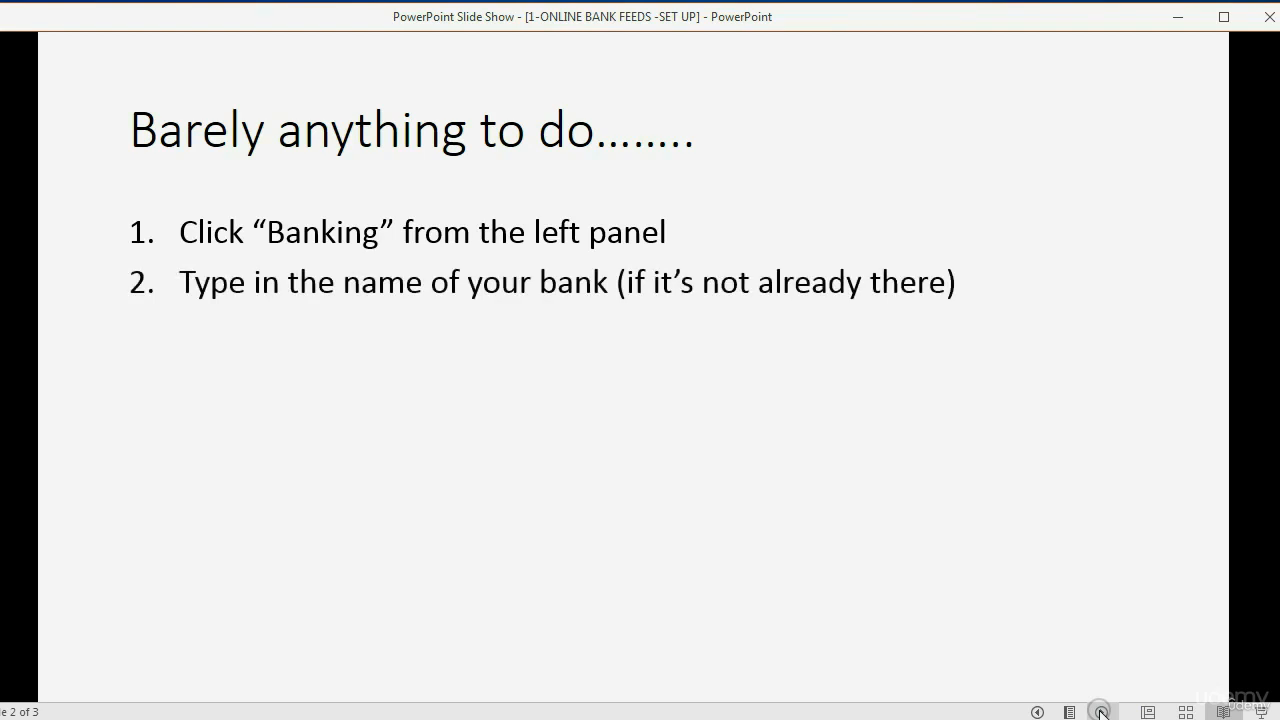
left_click(1101, 713)
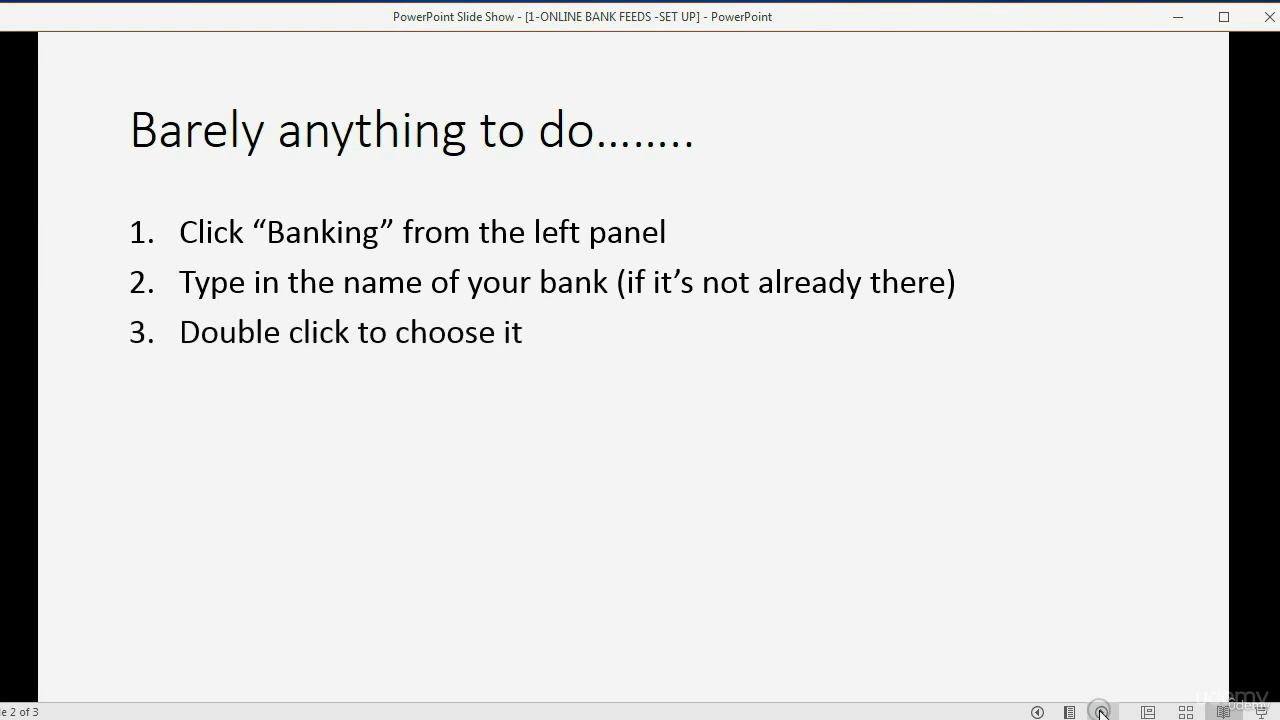
left_click(1101, 713)
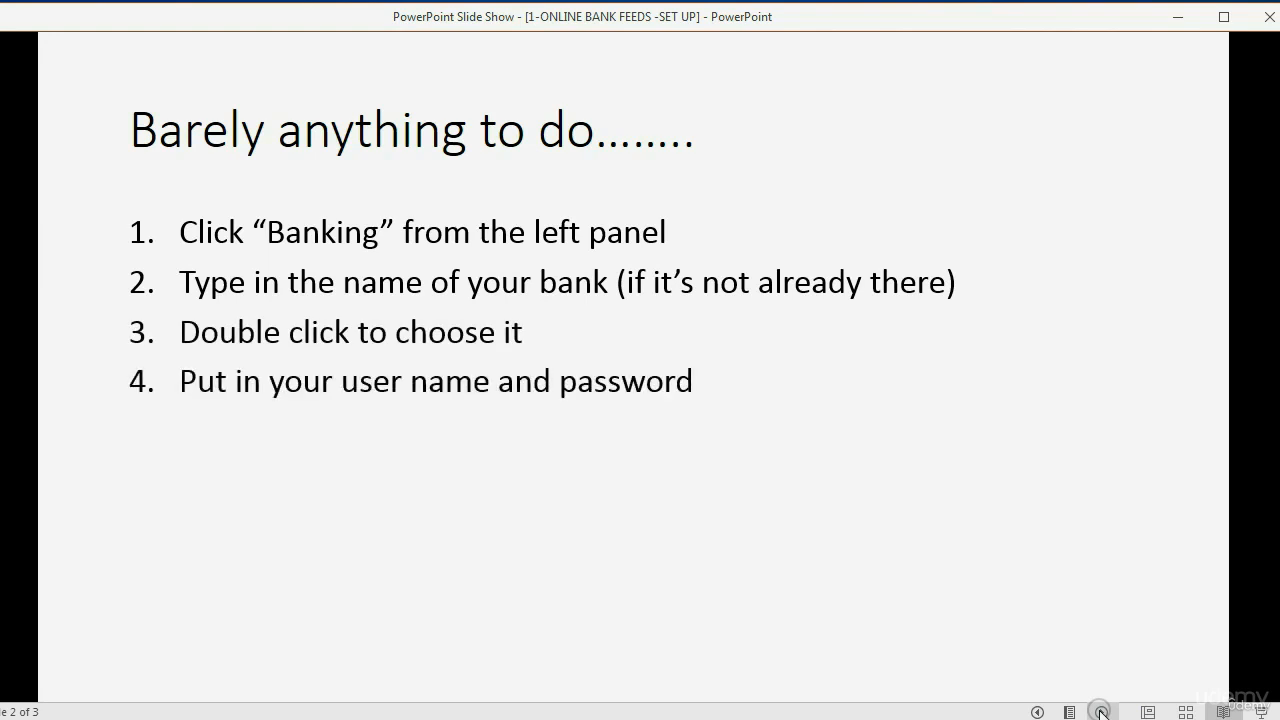
left_click(1101, 713)
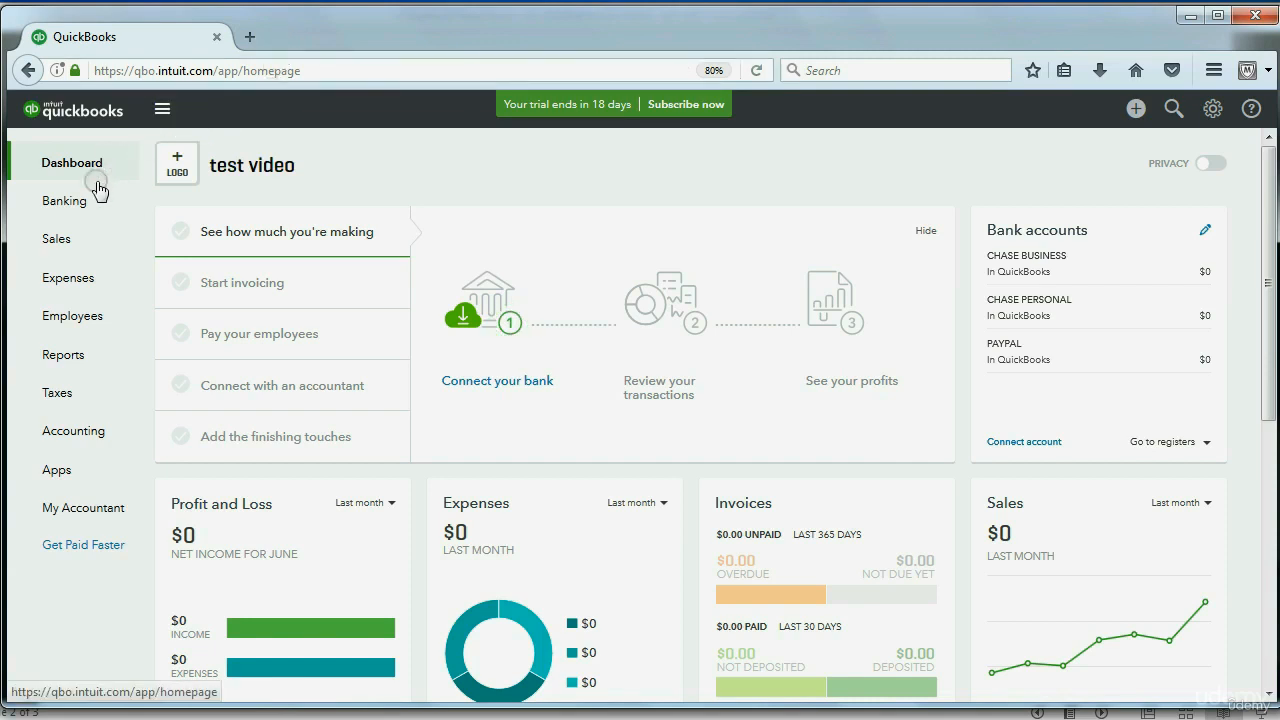
Step: Go to Banking and choose Chase from the popular banks as the account to connect
left_click(73, 205)
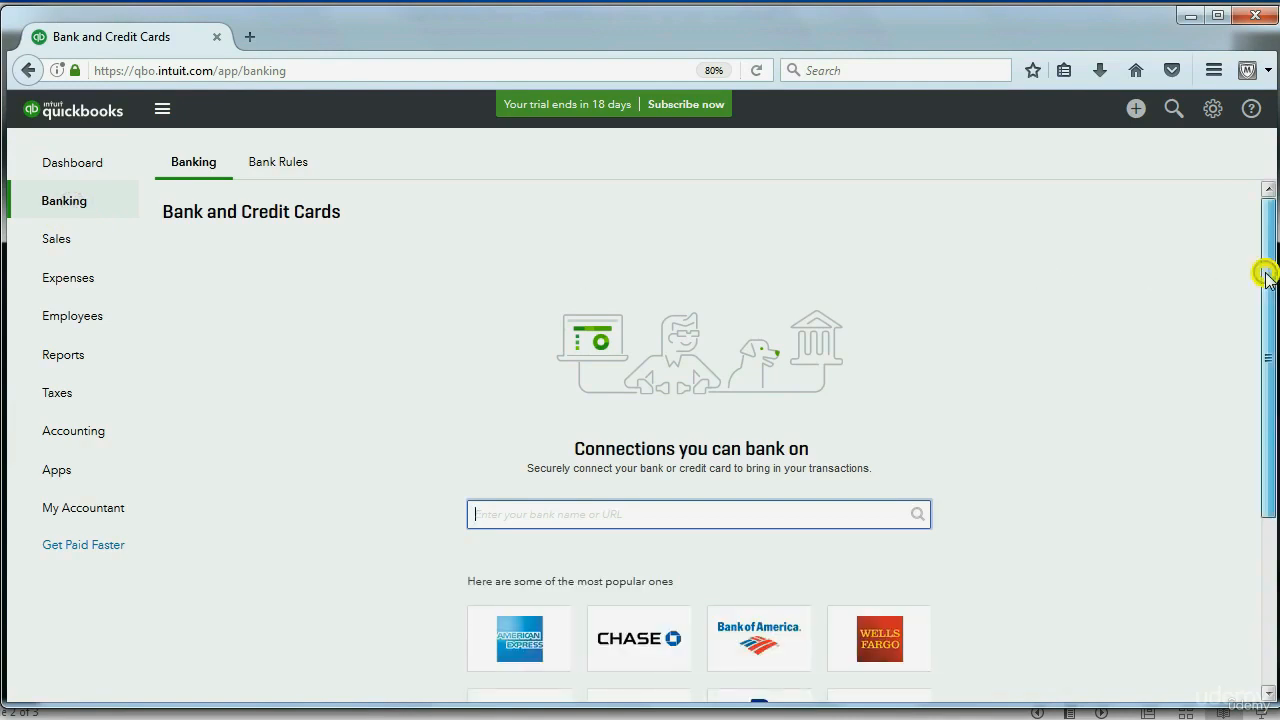
left_click_drag(1260, 271, 1234, 423)
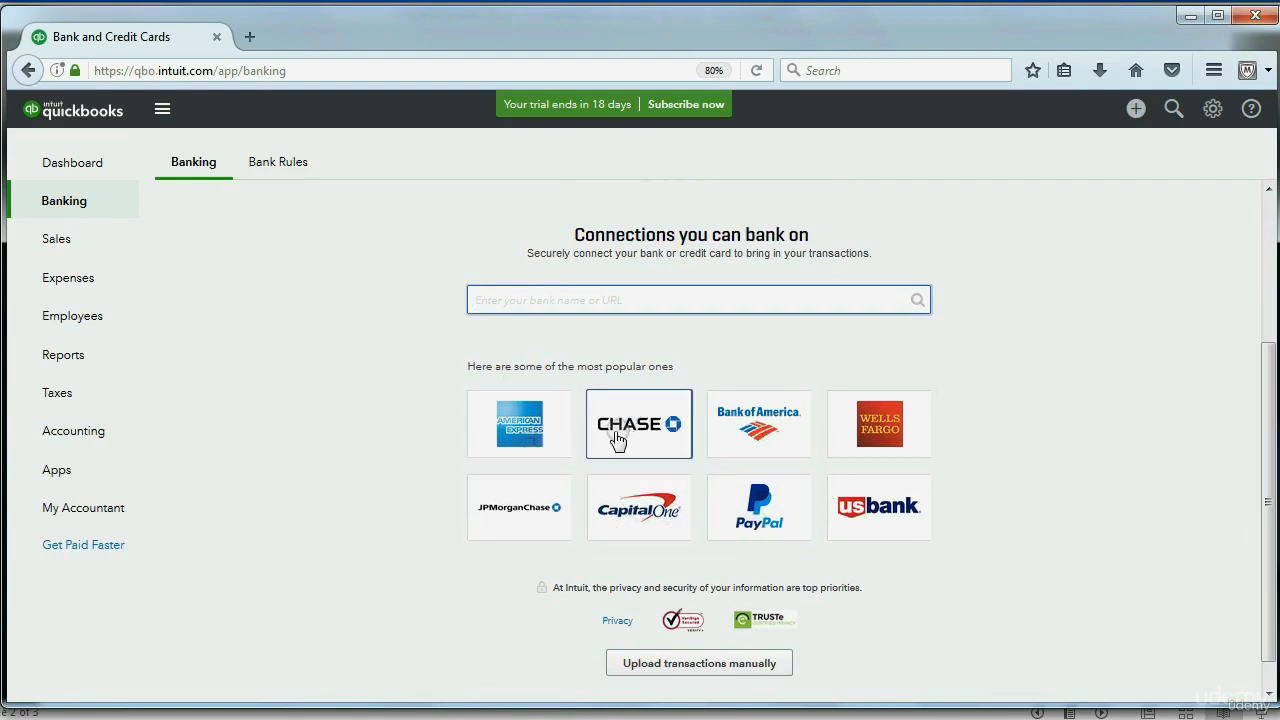
left_click(561, 301)
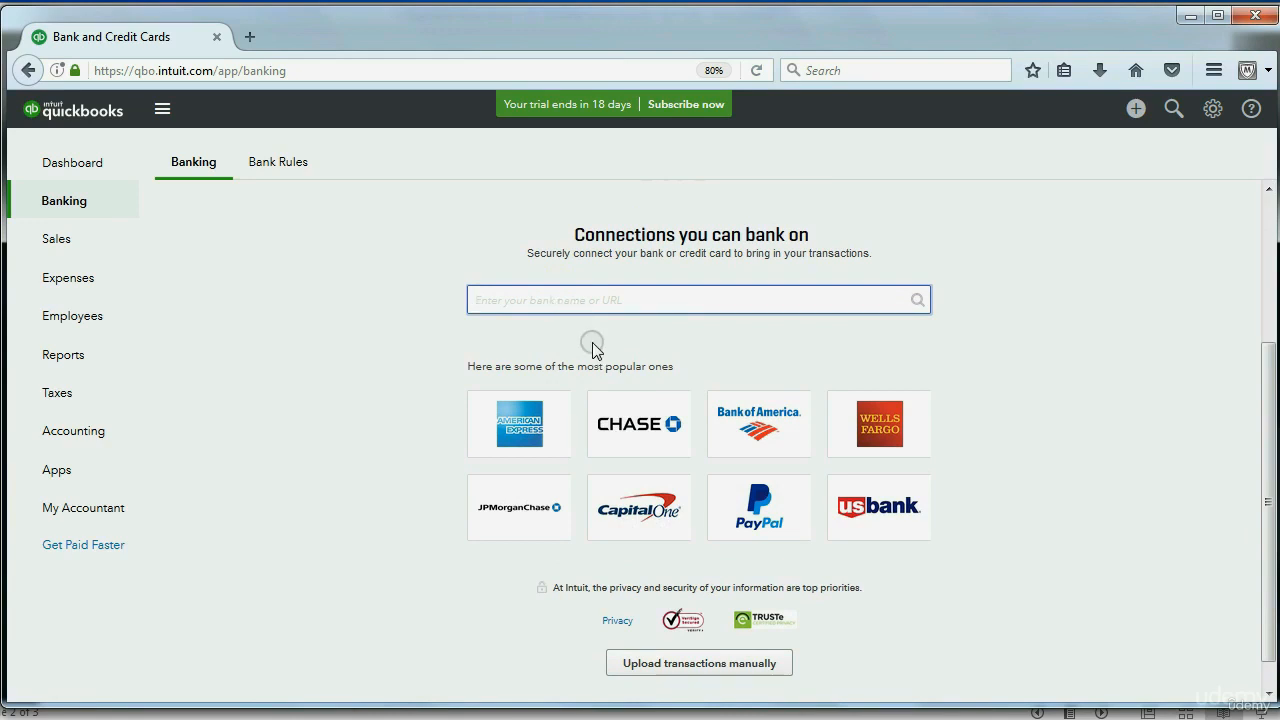
left_click(628, 424)
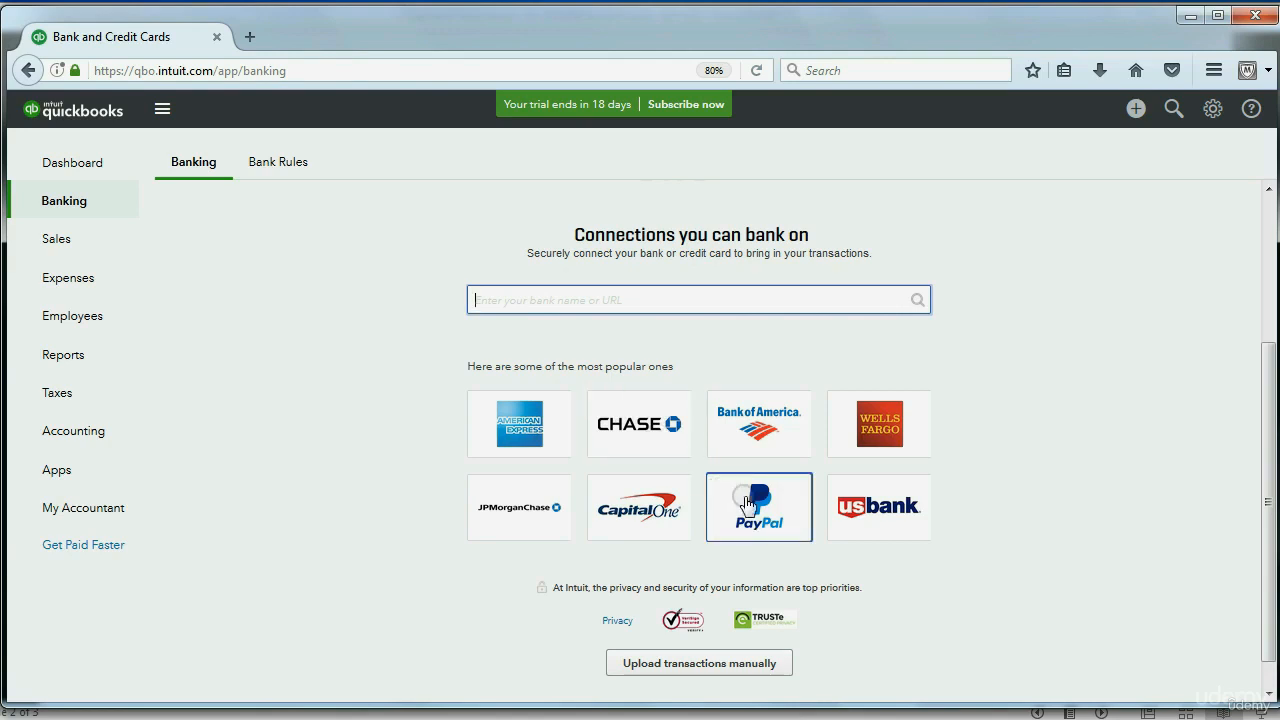
left_click(651, 442)
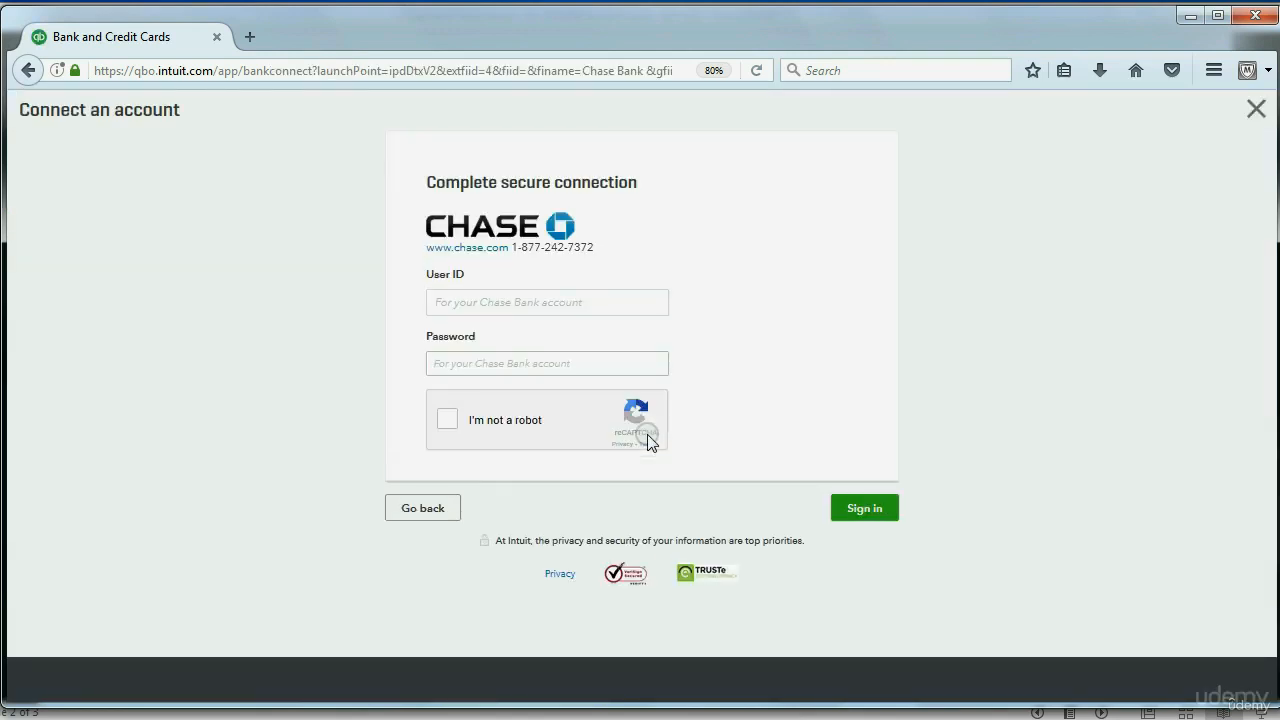
Step: Fill in the saved Chase user ID and account password, and start the "I'm not a robot" check
left_click(555, 303)
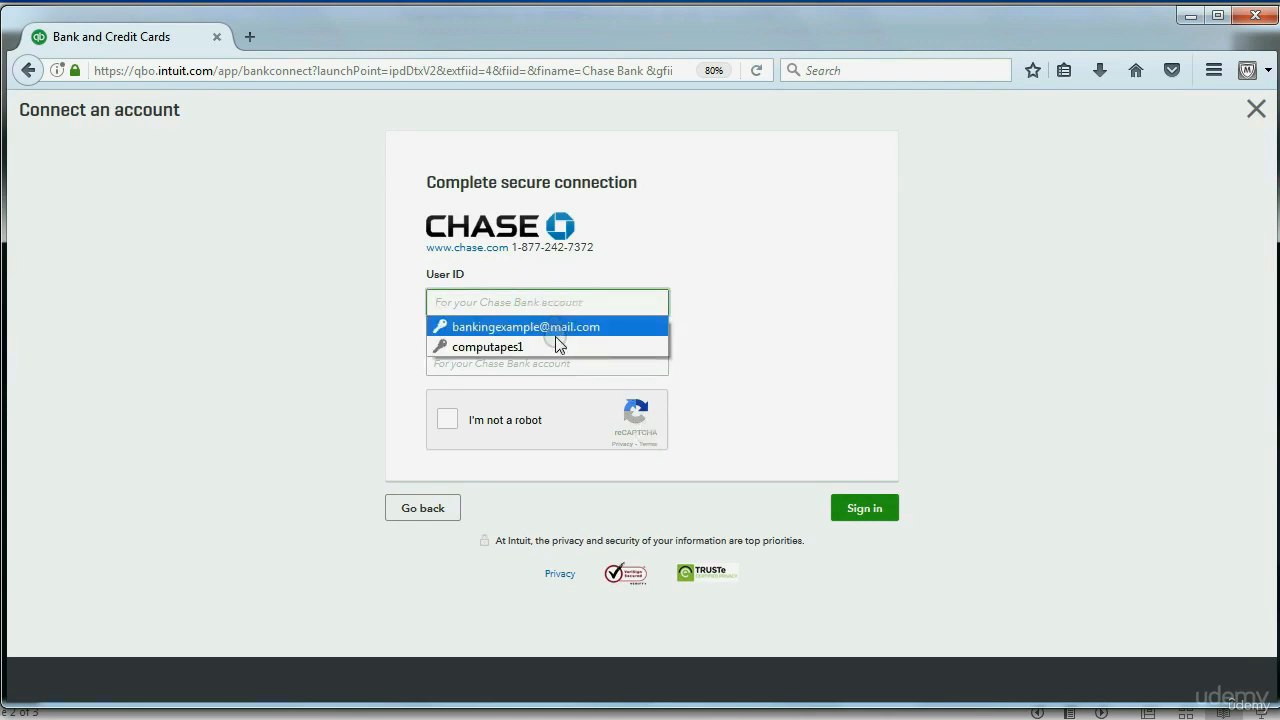
left_click(557, 346)
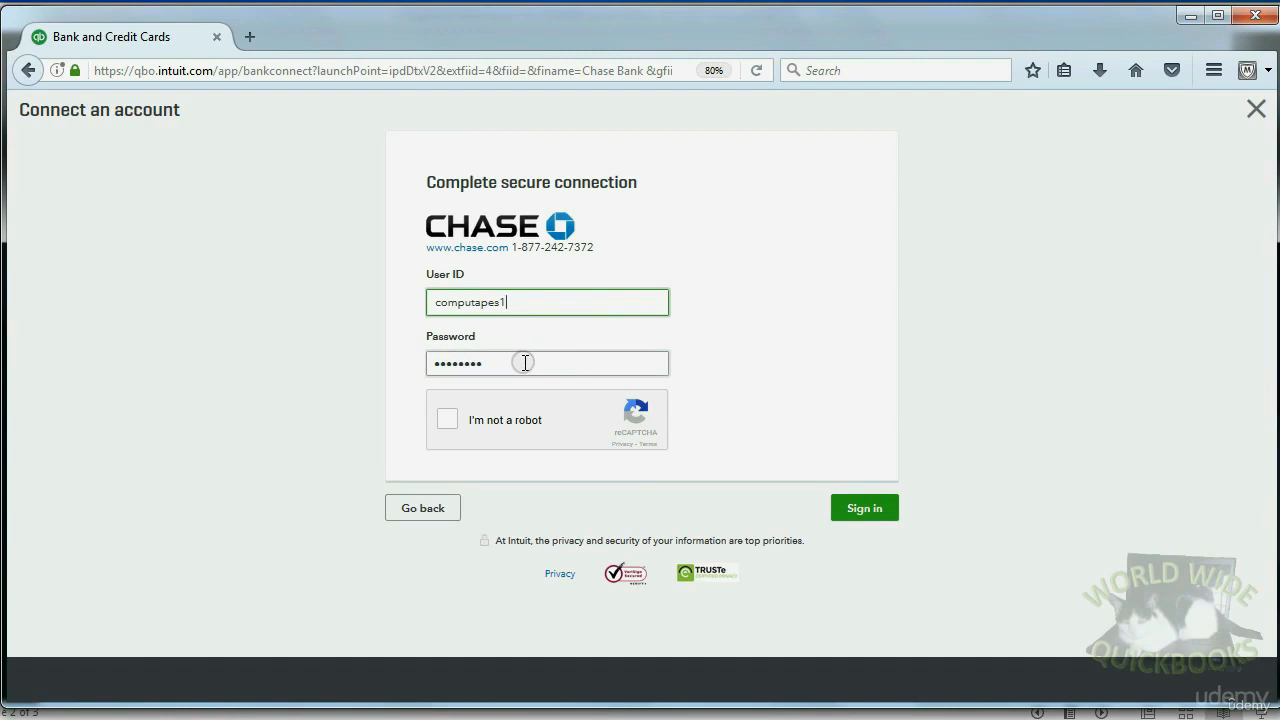
left_click(450, 421)
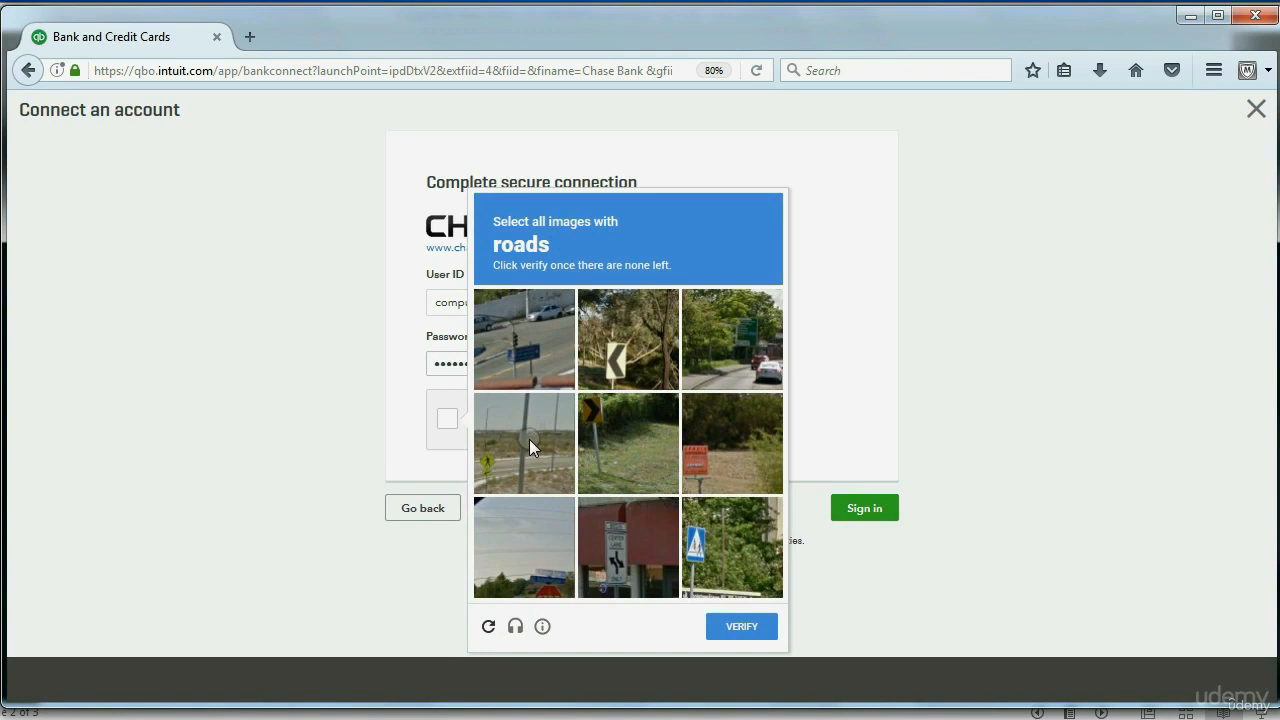
Step: Select the images containing roads in the image challenge, including the replacement images, and submit them for verification
left_click(532, 350)
left_click(731, 340)
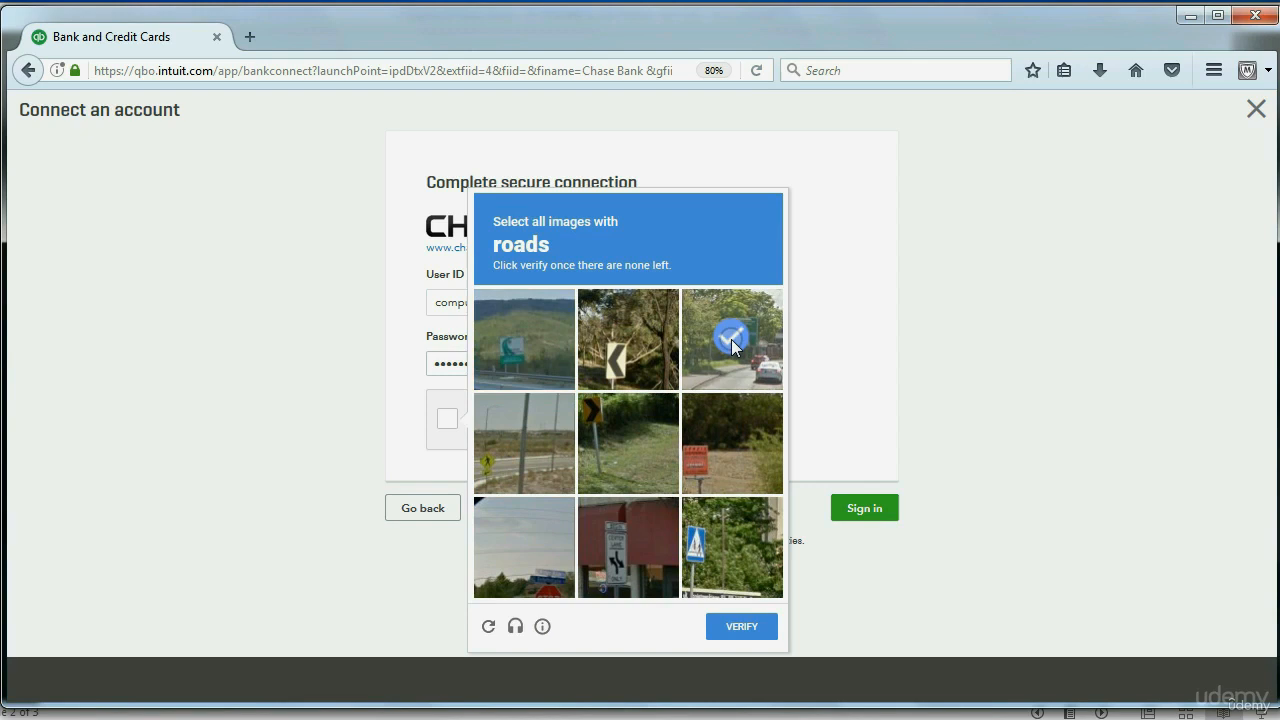
left_click(537, 434)
left_click(748, 446)
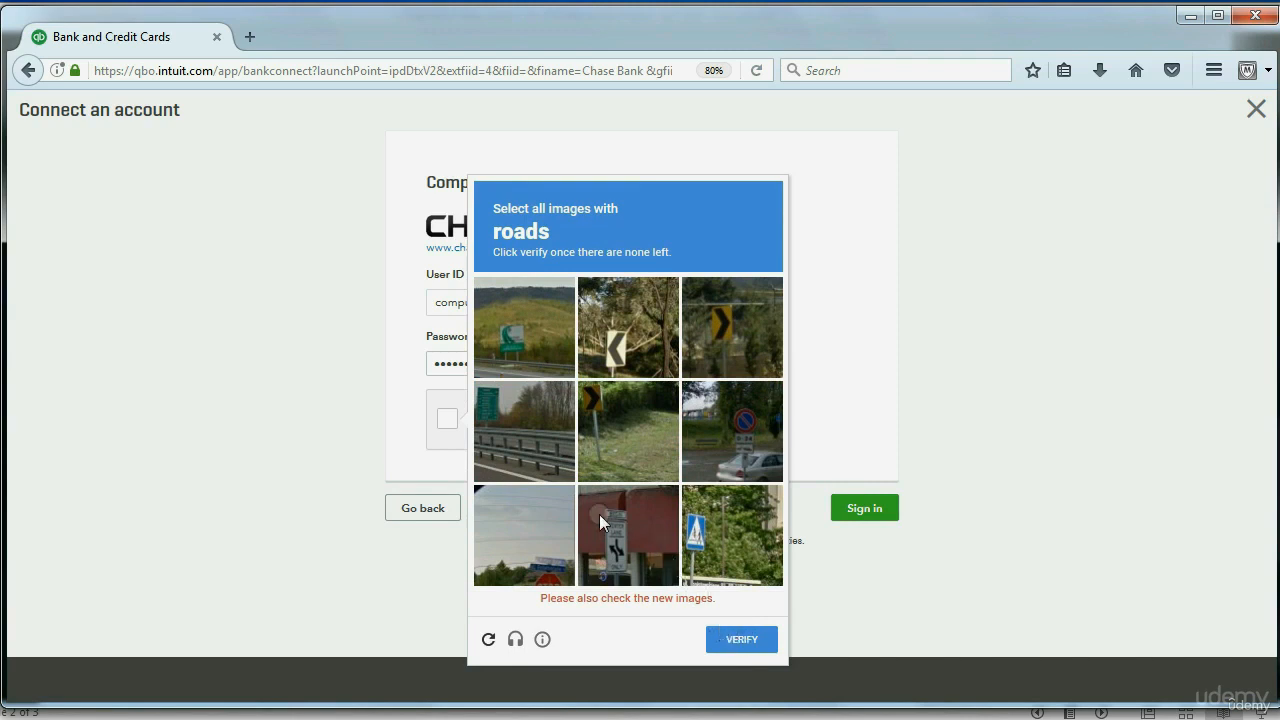
left_click(517, 432)
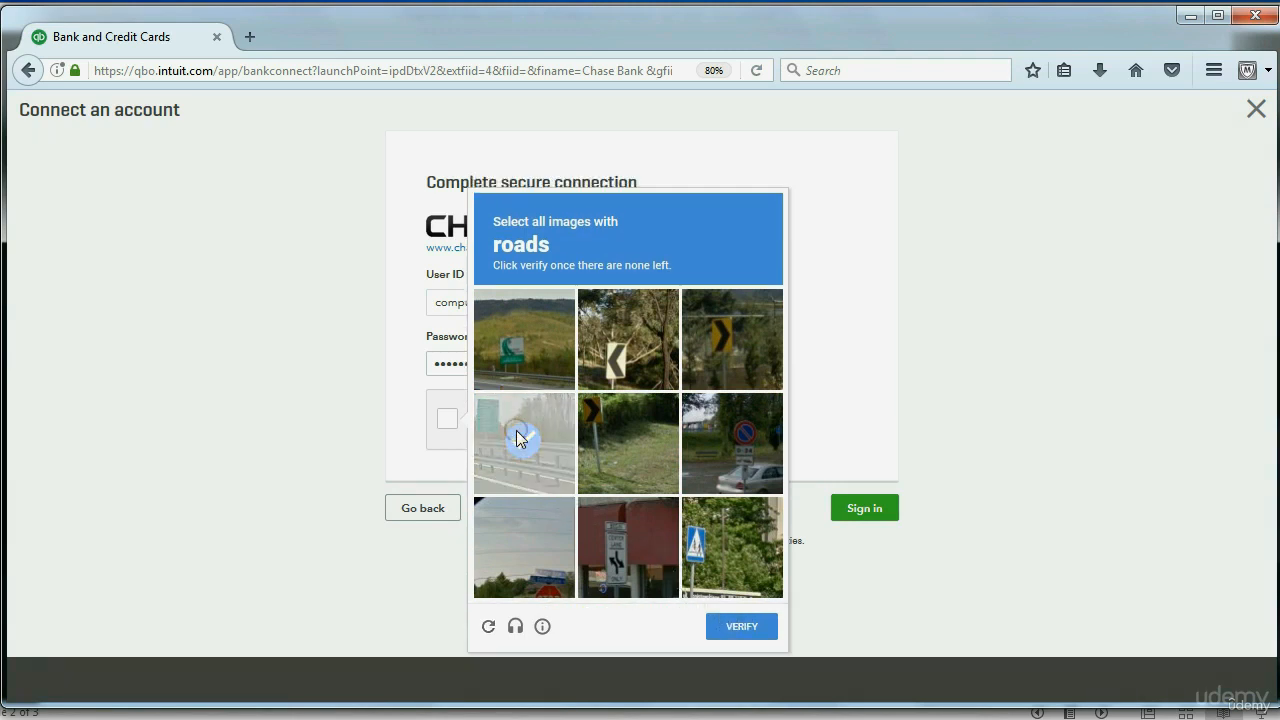
left_click(739, 456)
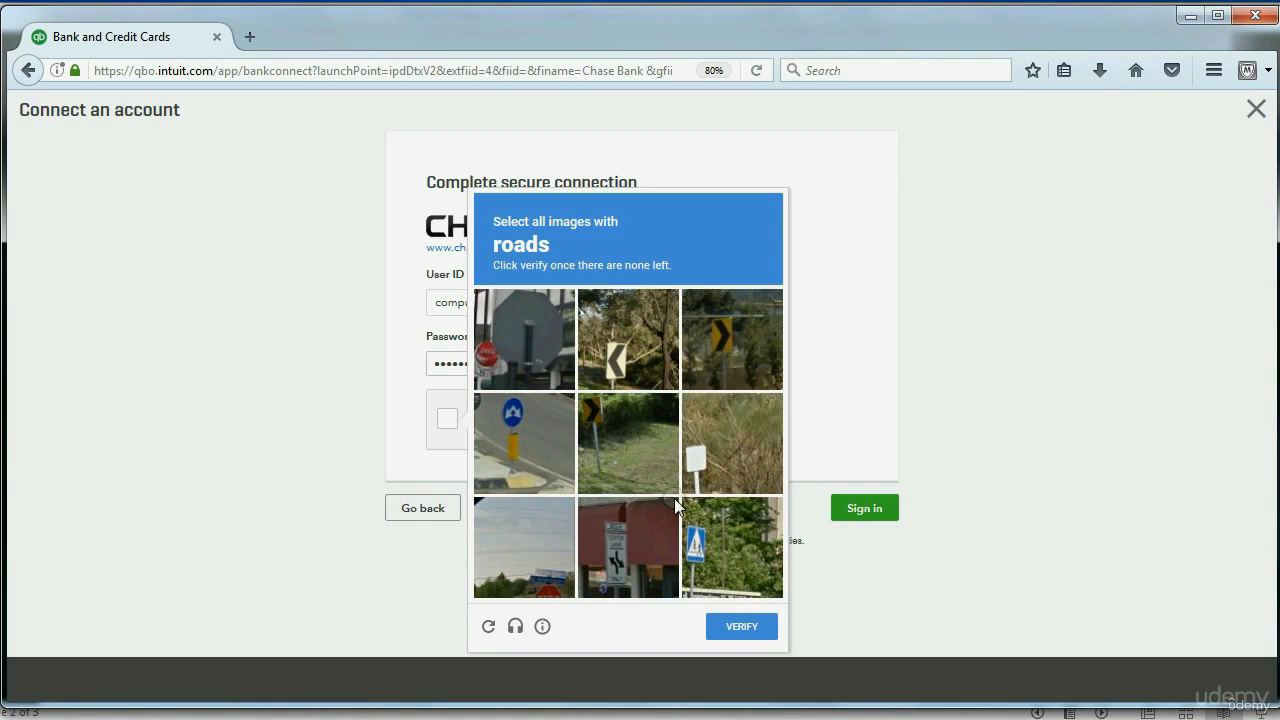
left_click(745, 626)
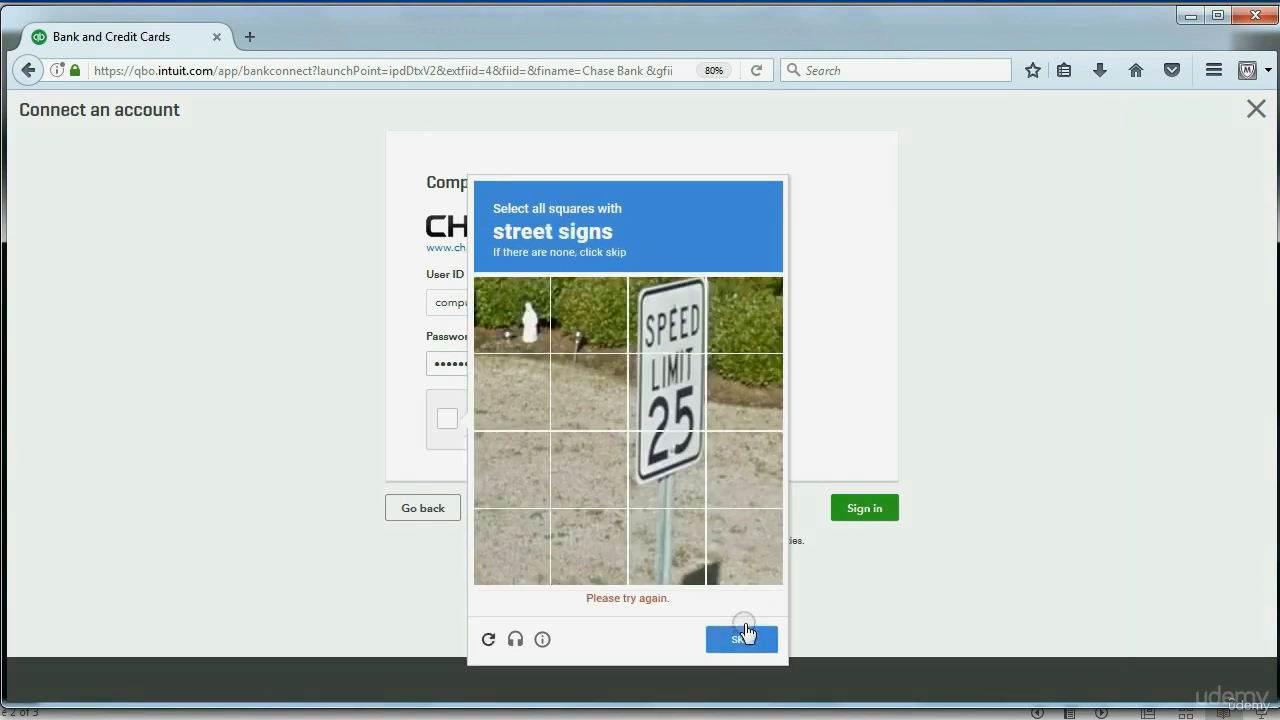
Step: Select the three squares covering the speed limit sign and continue to the following street-sign challenge
left_click(657, 309)
left_click(662, 405)
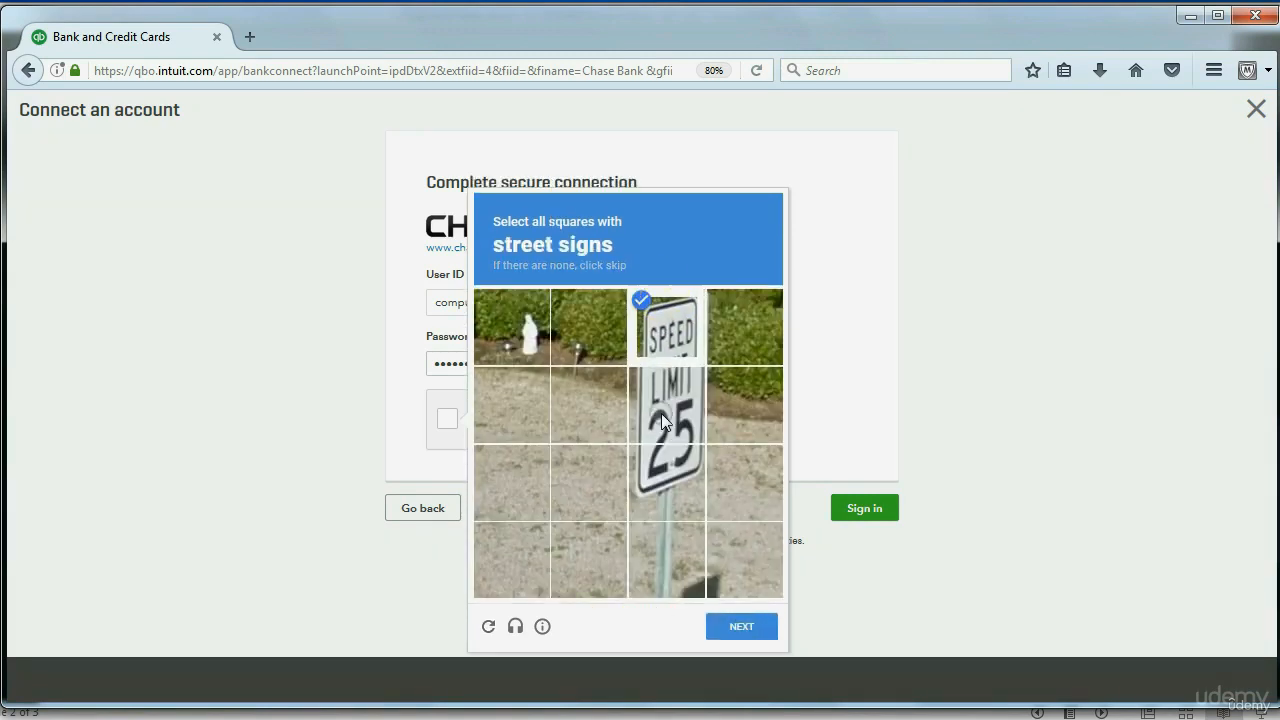
left_click(659, 469)
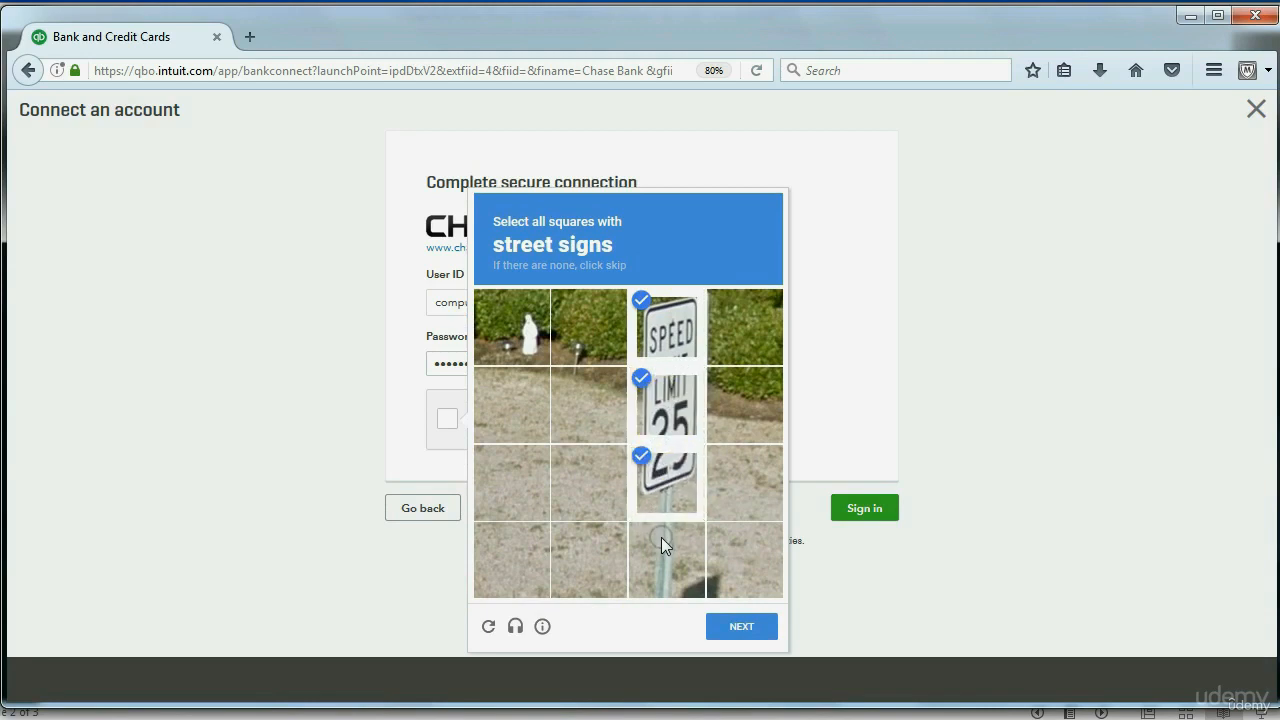
left_click(724, 630)
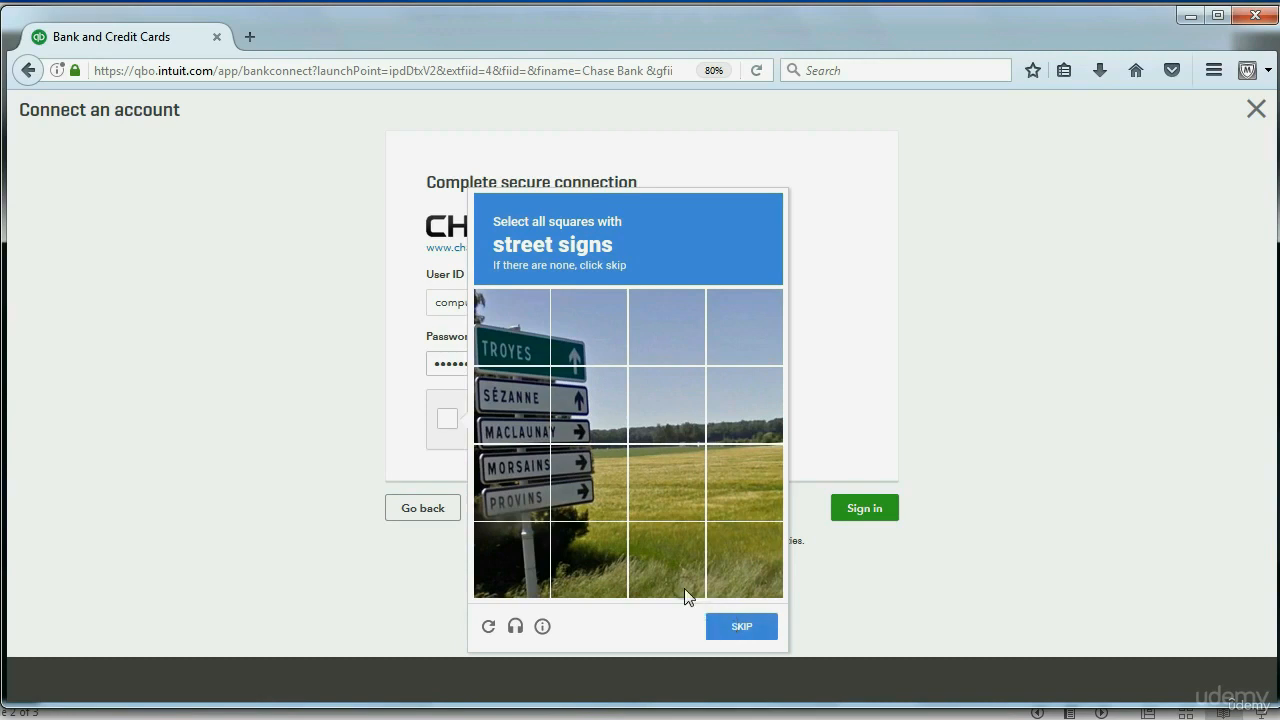
Step: Select the six squares covering the direction signs, verify the selection, and sign in to Chase
left_click(507, 343)
left_click(586, 355)
left_click(582, 395)
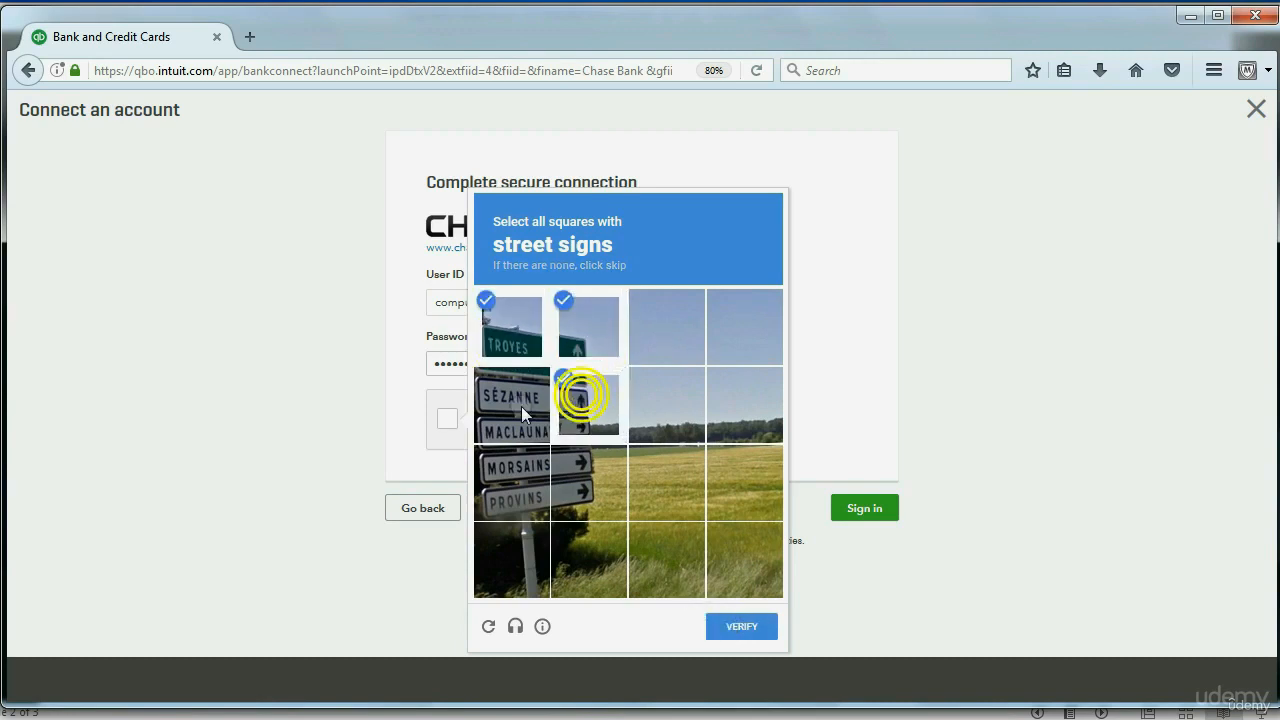
left_click(522, 414)
left_click(517, 459)
left_click(592, 470)
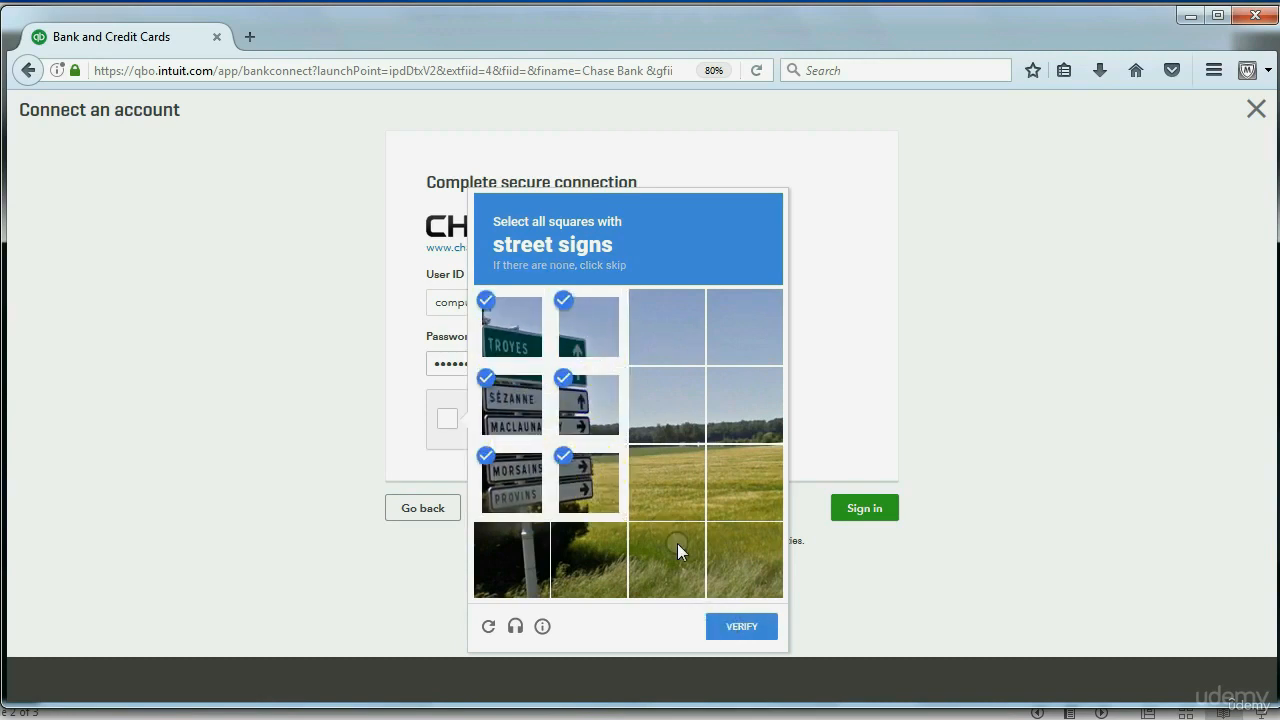
left_click(728, 616)
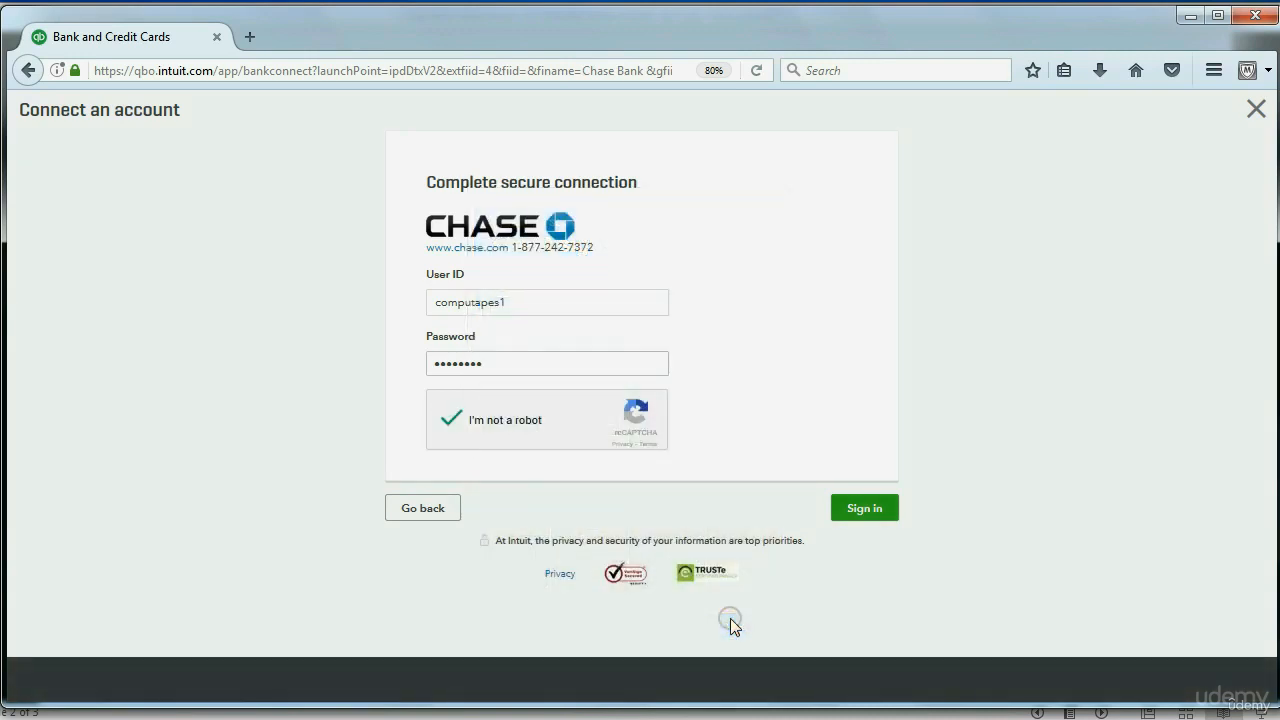
left_click(861, 508)
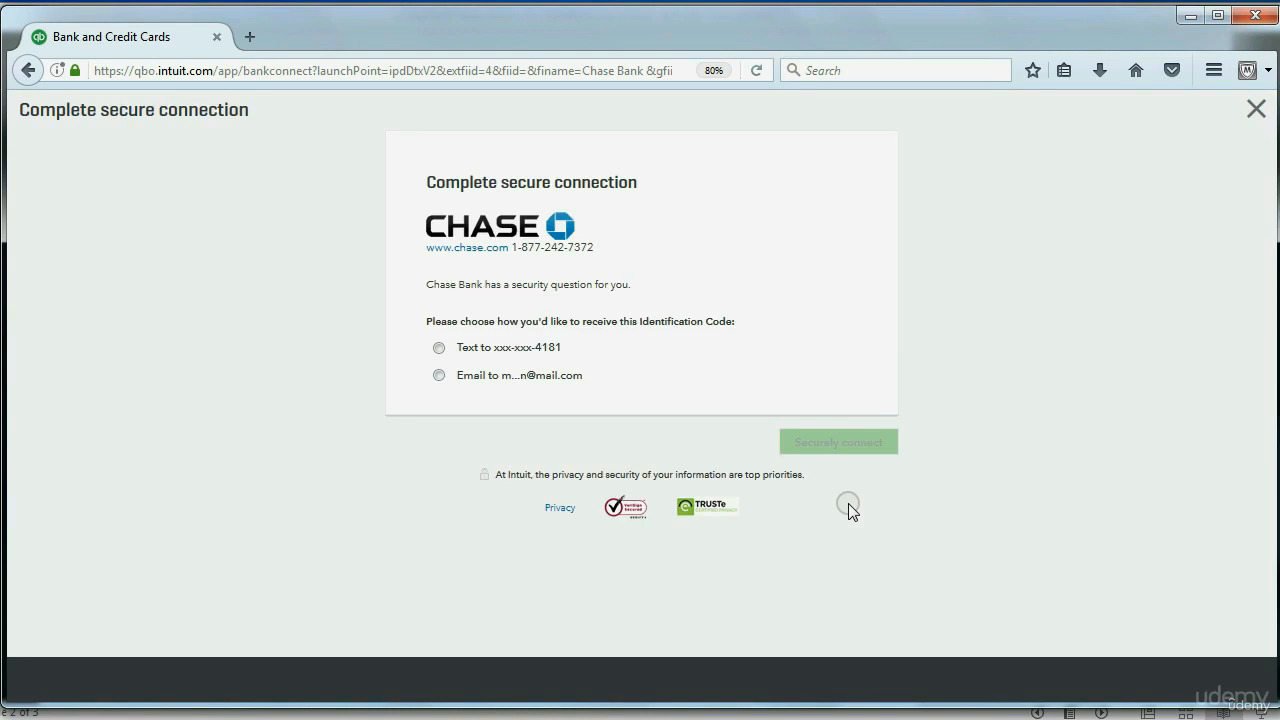
Step: Choose to receive the Chase identification code by text message and request the secure connection
left_click(537, 352)
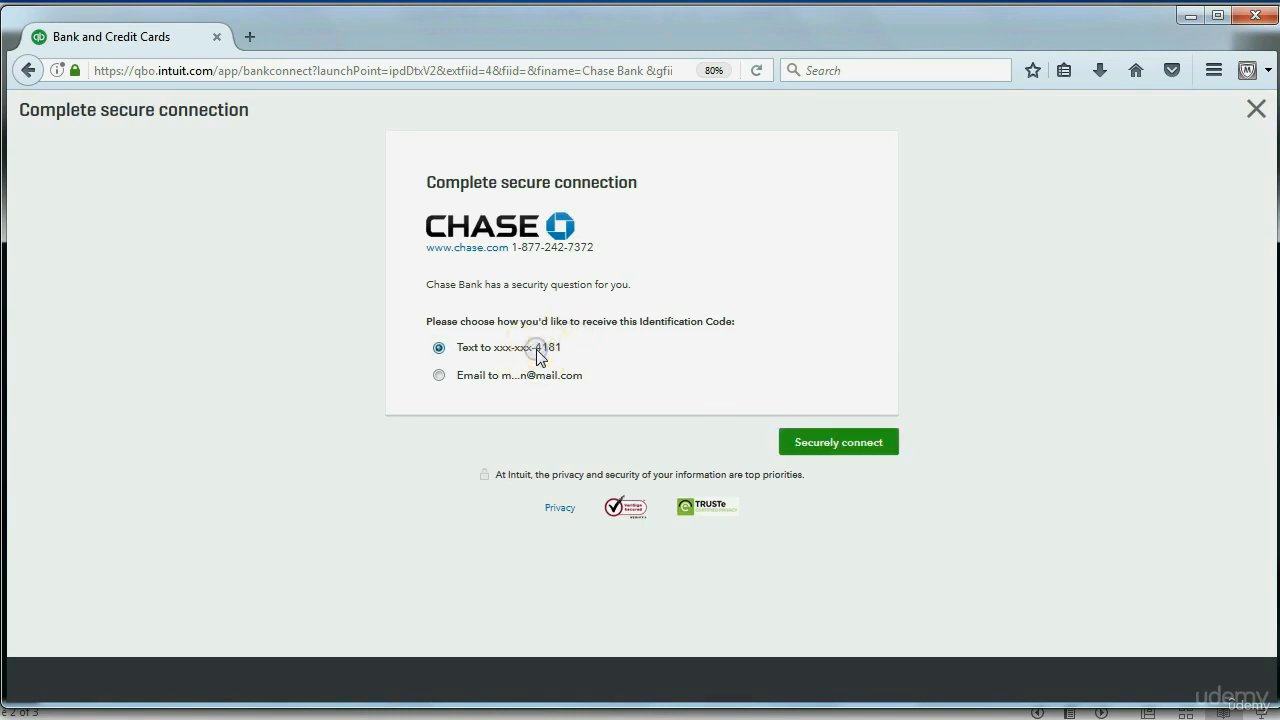
left_click(813, 448)
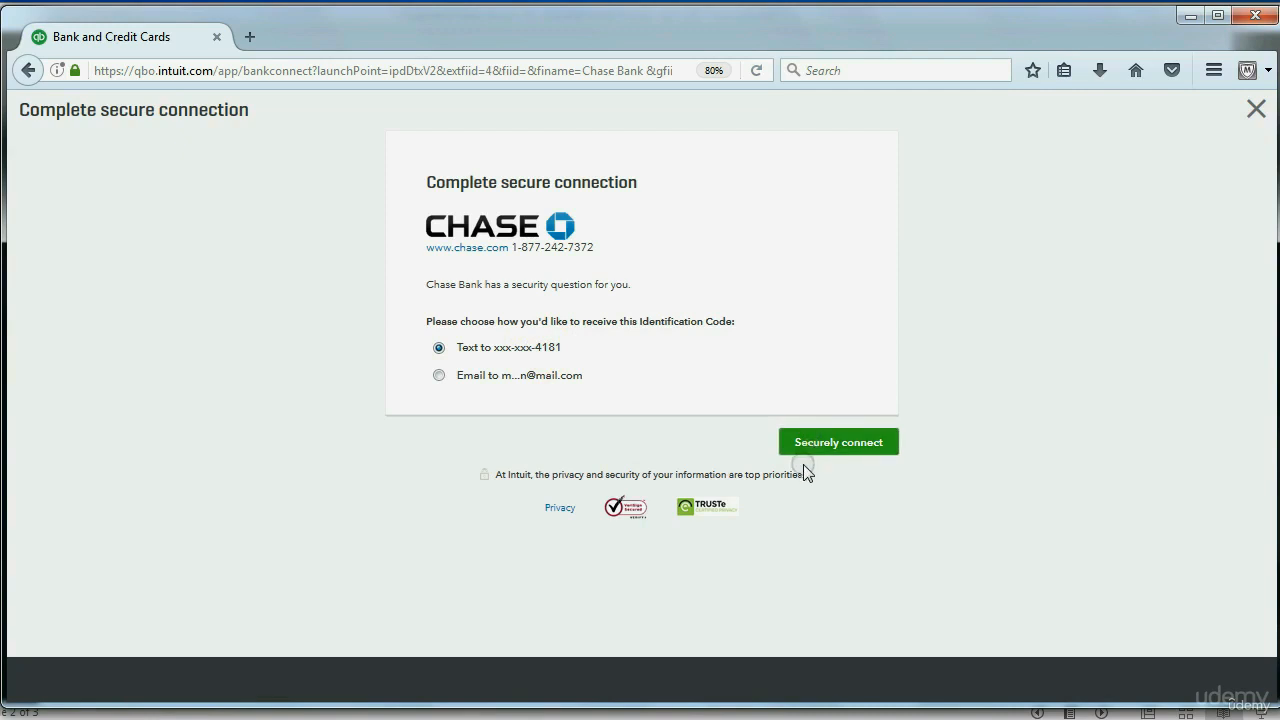
left_click(808, 449)
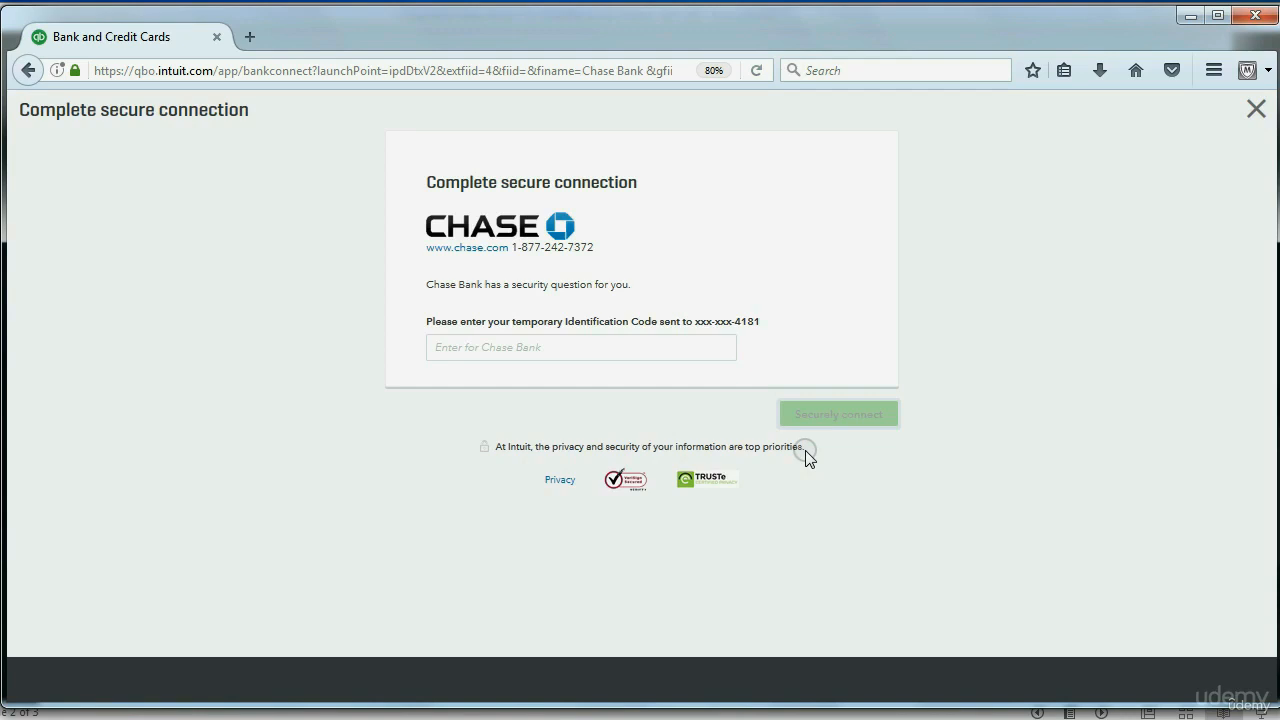
Step: Enter the temporary identification code for Chase Bank and submit it to connect securely
left_click(715, 408)
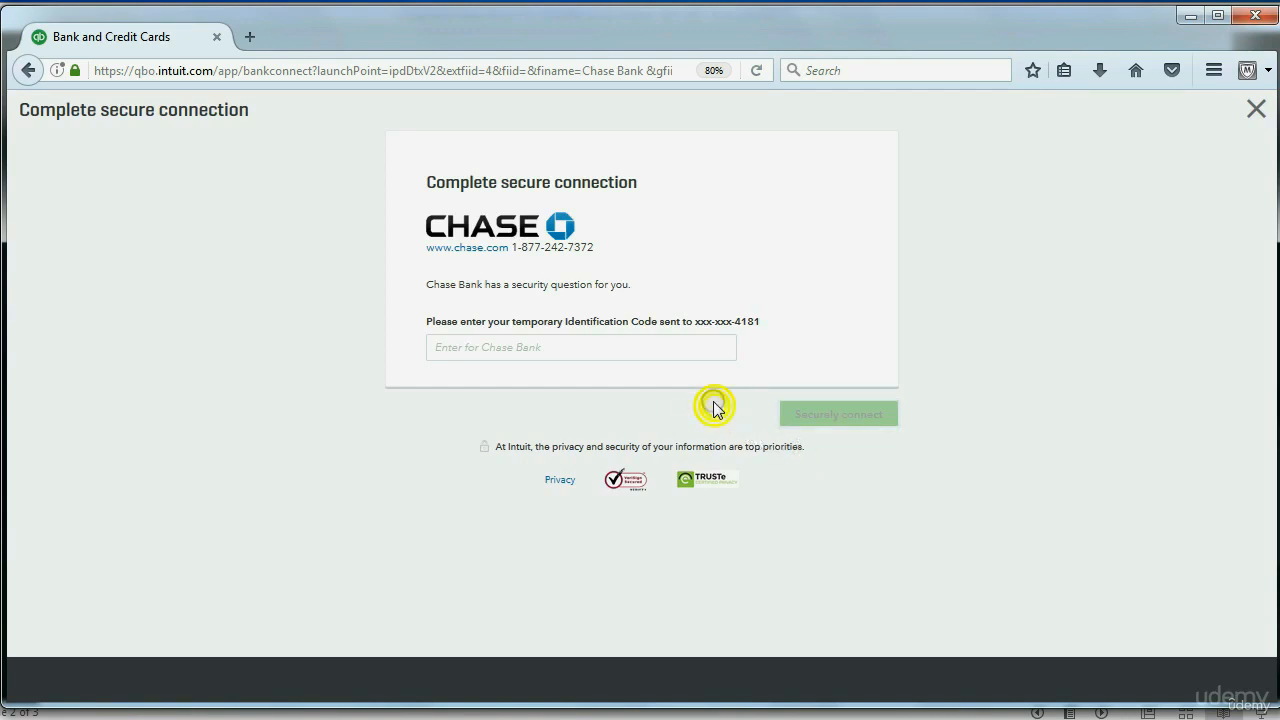
left_click(580, 408)
left_click(564, 341)
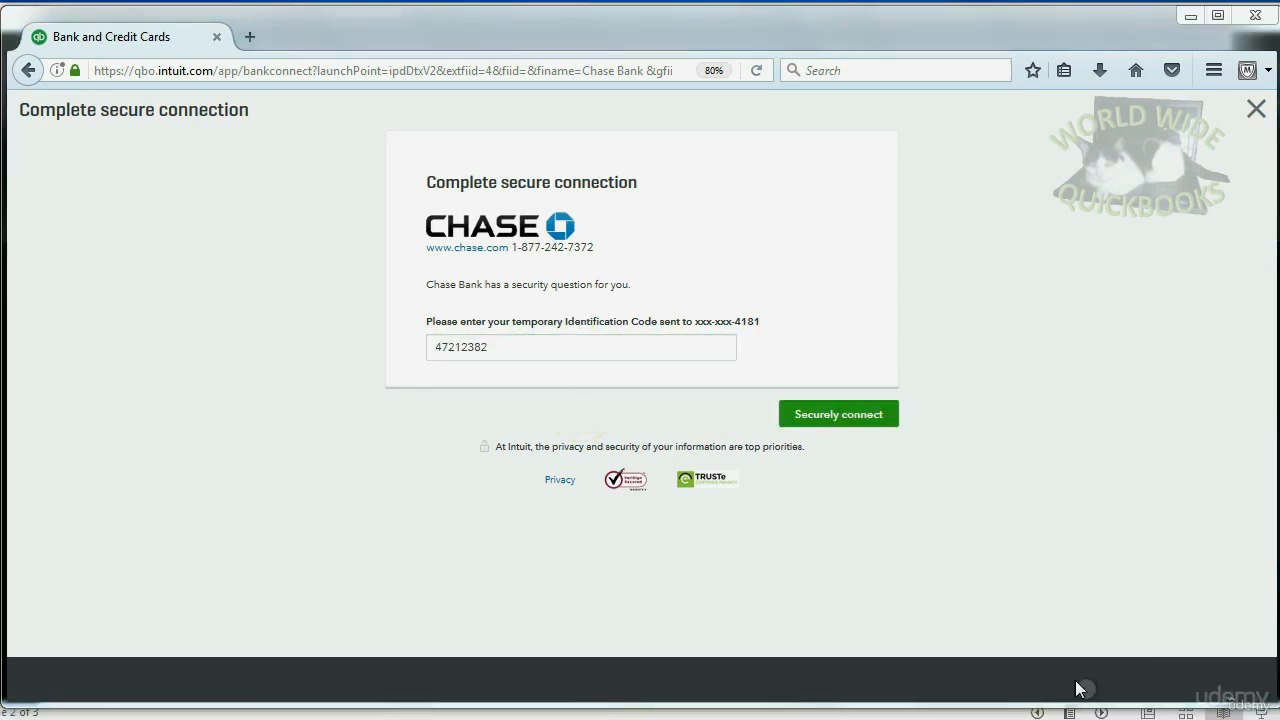
left_click(843, 416)
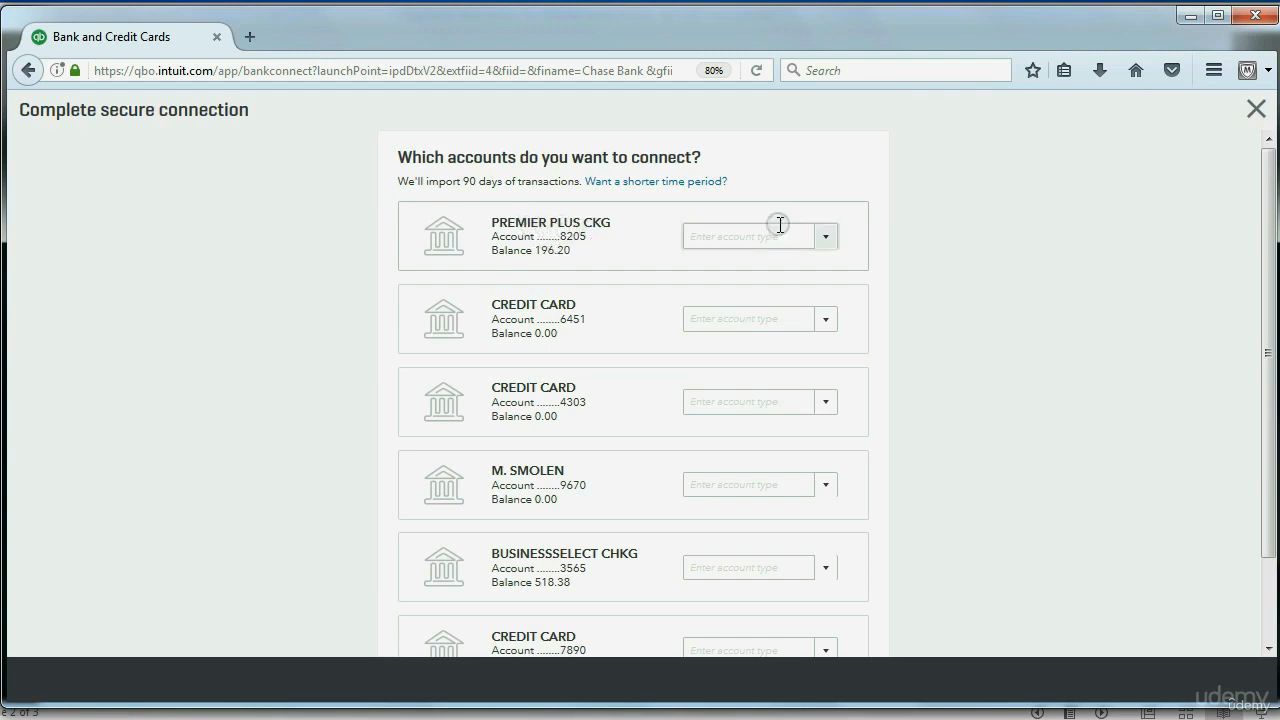
Step: Match the PREMIER PLUS CKG account to CHASE PERSONAL and the BUSINESSSELECT CHKG account to CHASE BUSINESS
left_click(825, 237)
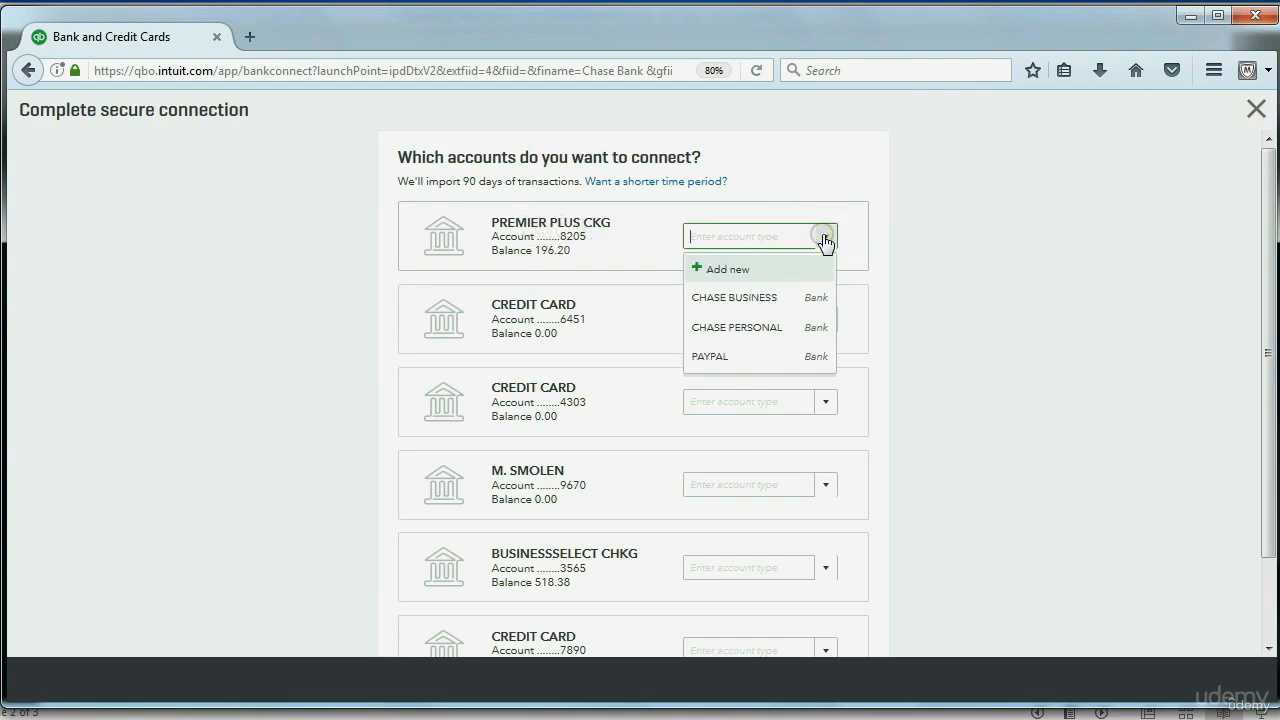
left_click(767, 329)
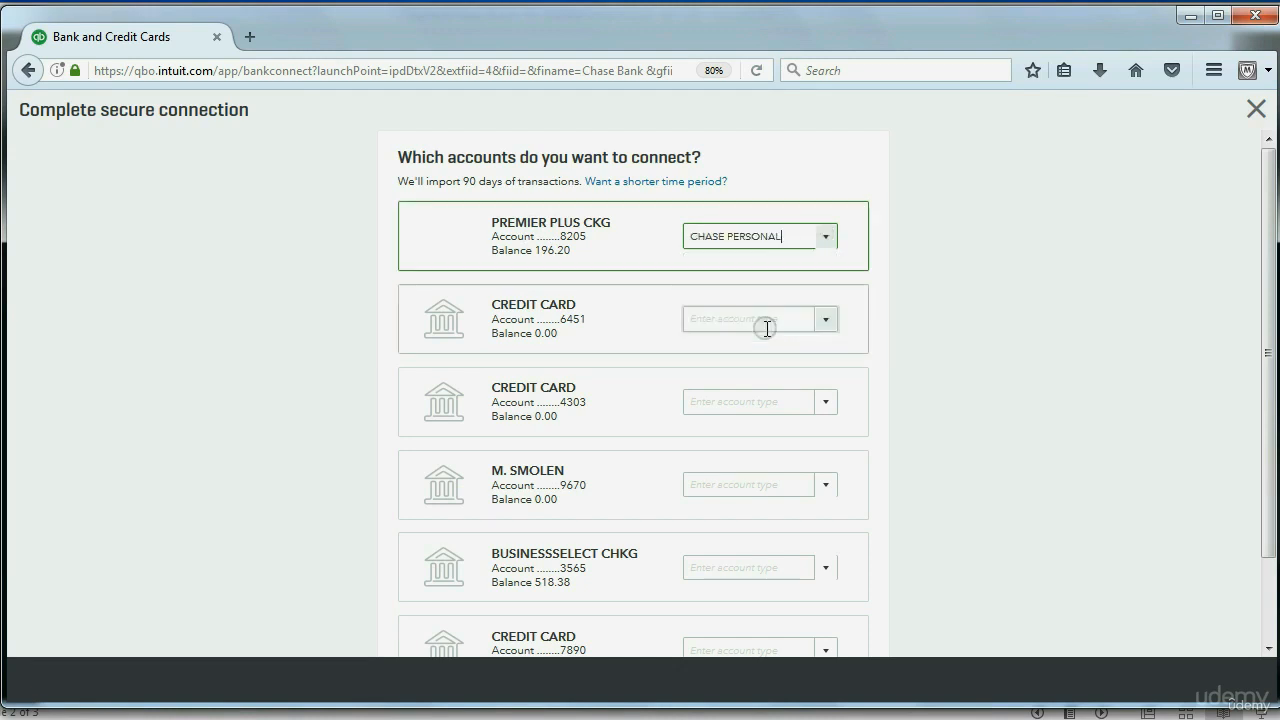
left_click(829, 567)
left_click(830, 567)
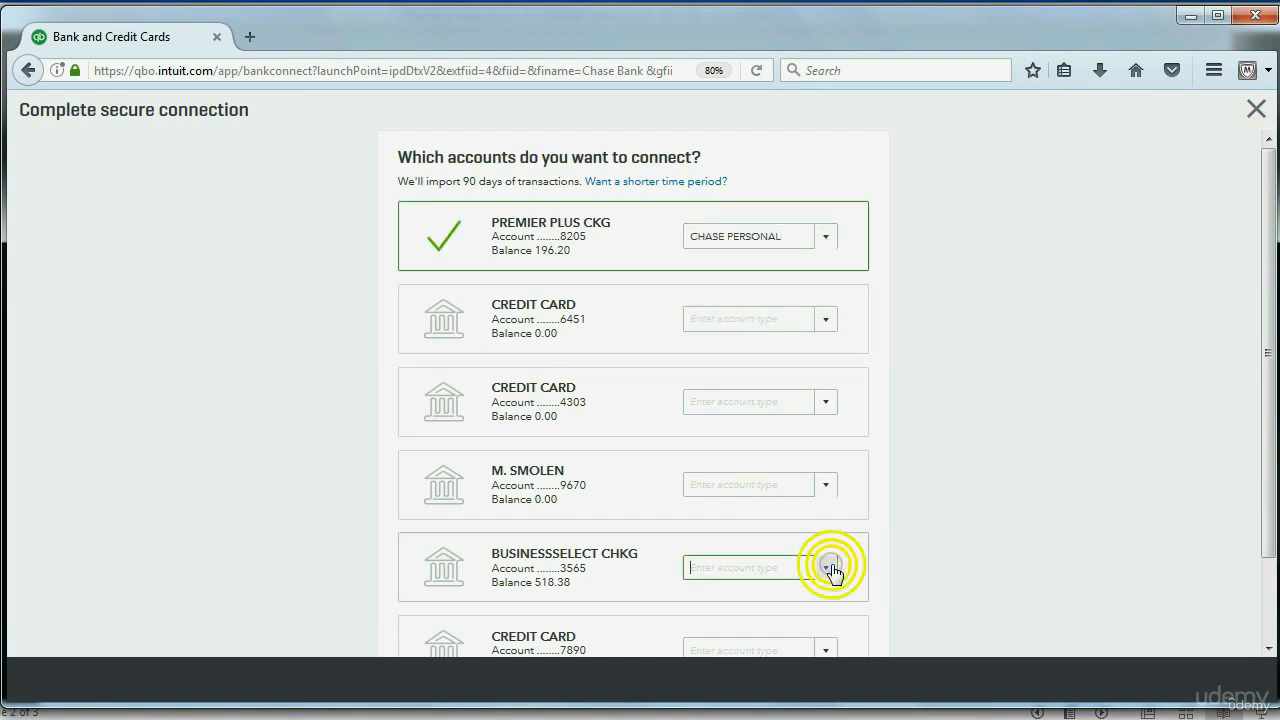
left_click(800, 473)
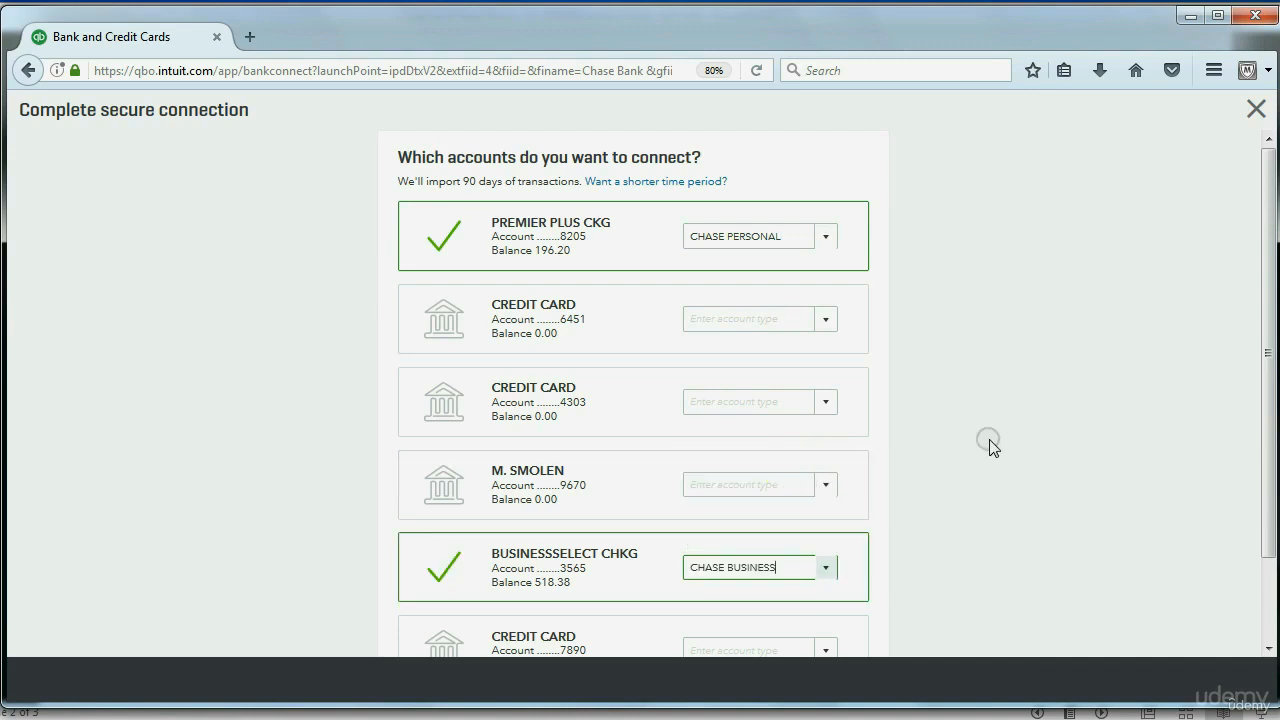
Step: Connect the two matched Chase accounts, start reviewing the transactions, and skip the guided walkthrough
scroll(986, 445, "down", 2)
left_click(836, 629)
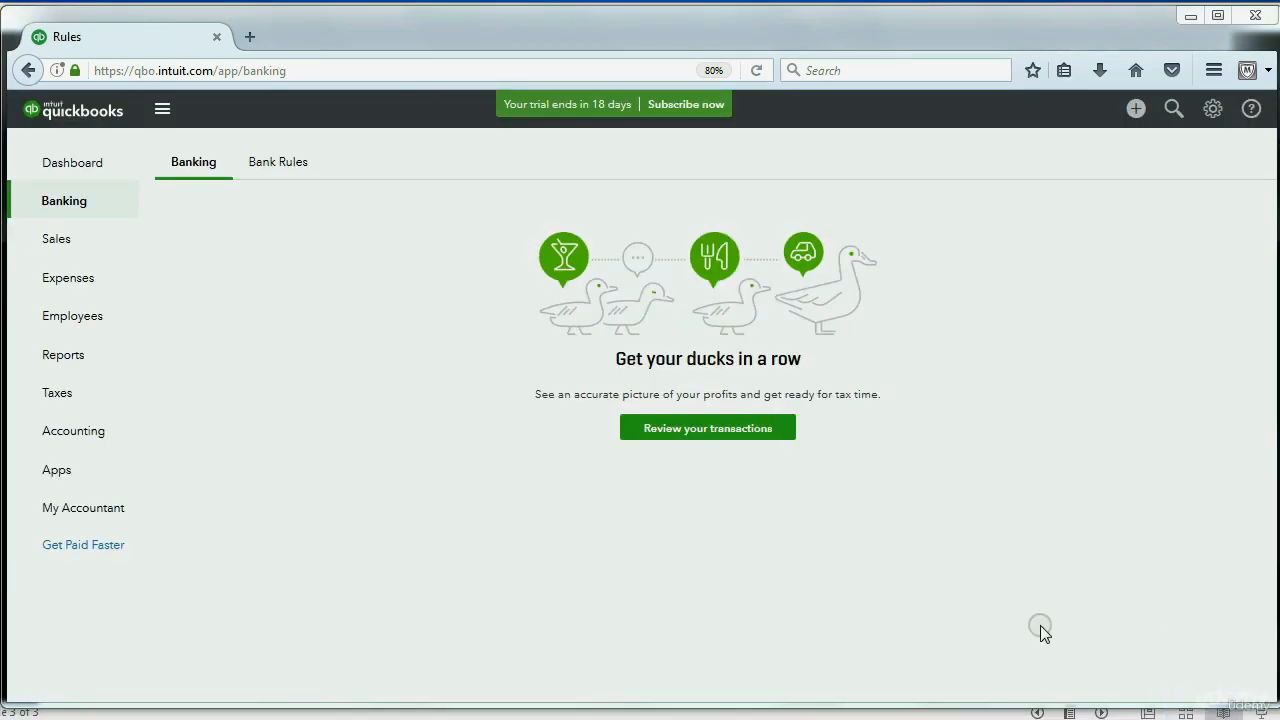
left_click(686, 434)
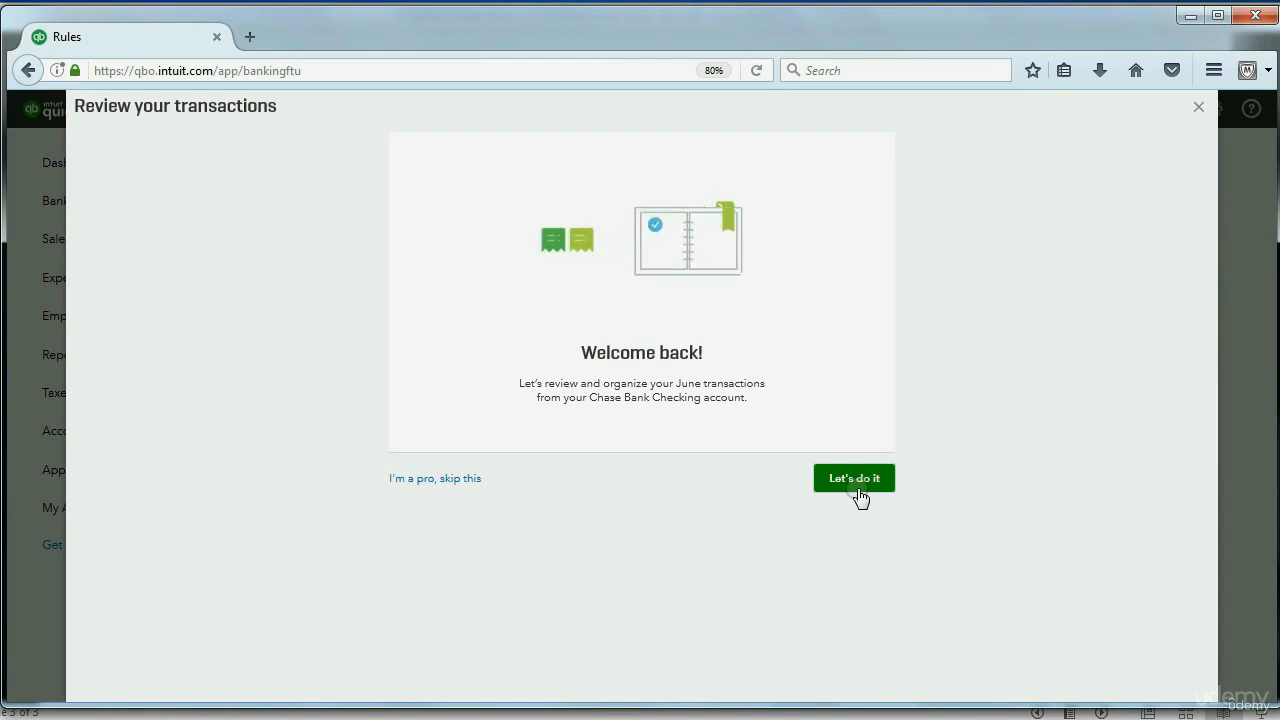
left_click(449, 486)
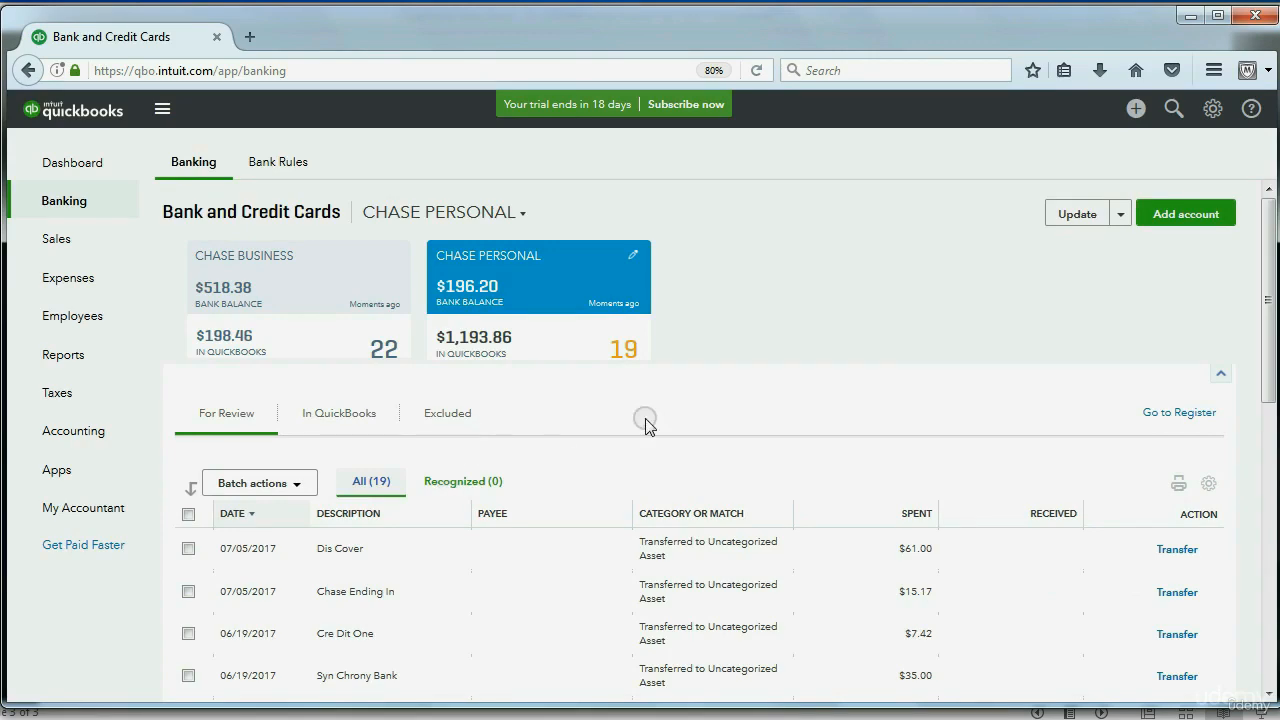
Step: Look through the downloaded CHASE PERSONAL transactions awaiting review, down to the end of the list
scroll(645, 425, "down", 3)
scroll(615, 418, "up", 3)
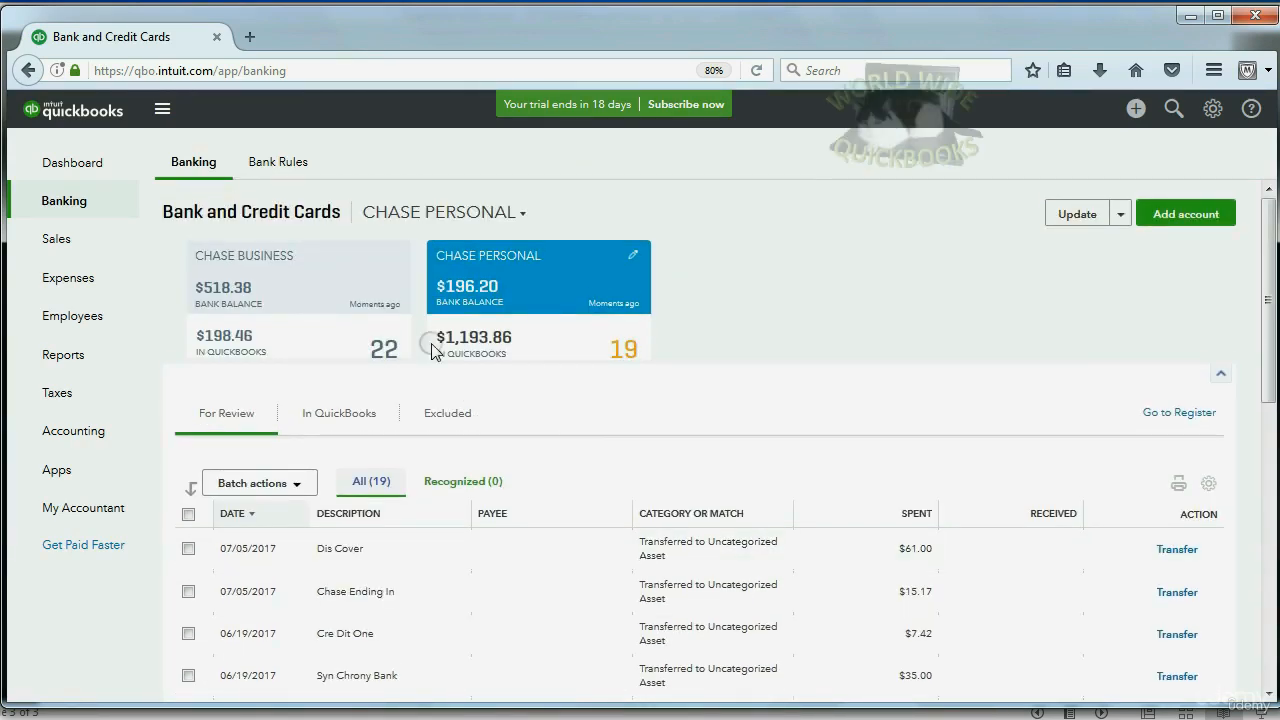
scroll(571, 390, "down", 12)
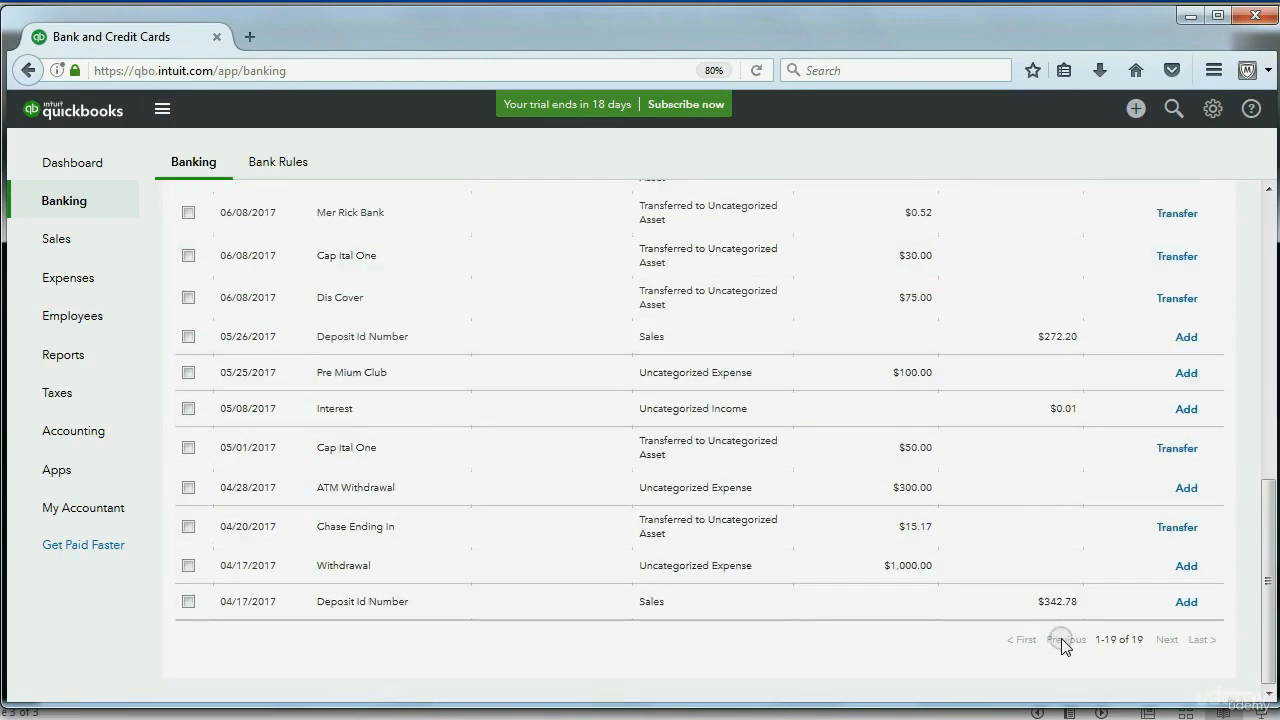
scroll(850, 572, "up", 12)
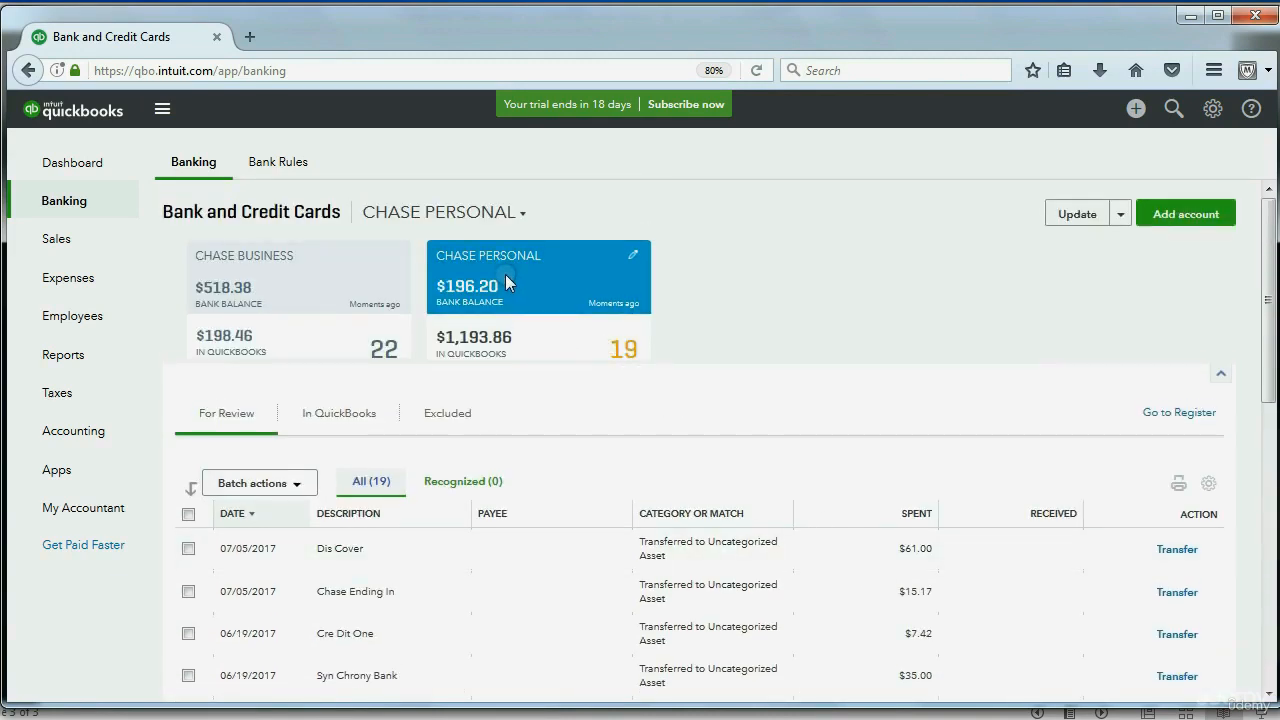
Step: Switch to the CHASE BUSINESS account and look through its downloaded transactions awaiting review
left_click(472, 212)
left_click(459, 266)
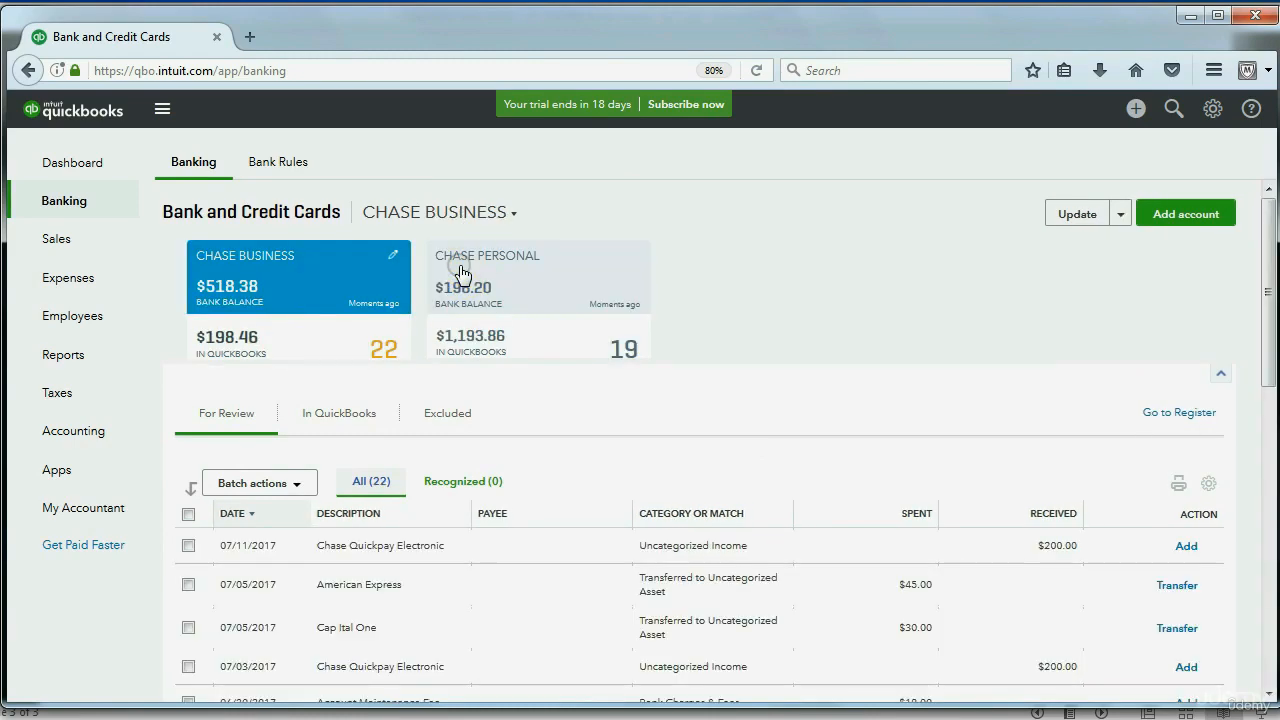
scroll(756, 383, "down", 3)
scroll(756, 383, "down", 10)
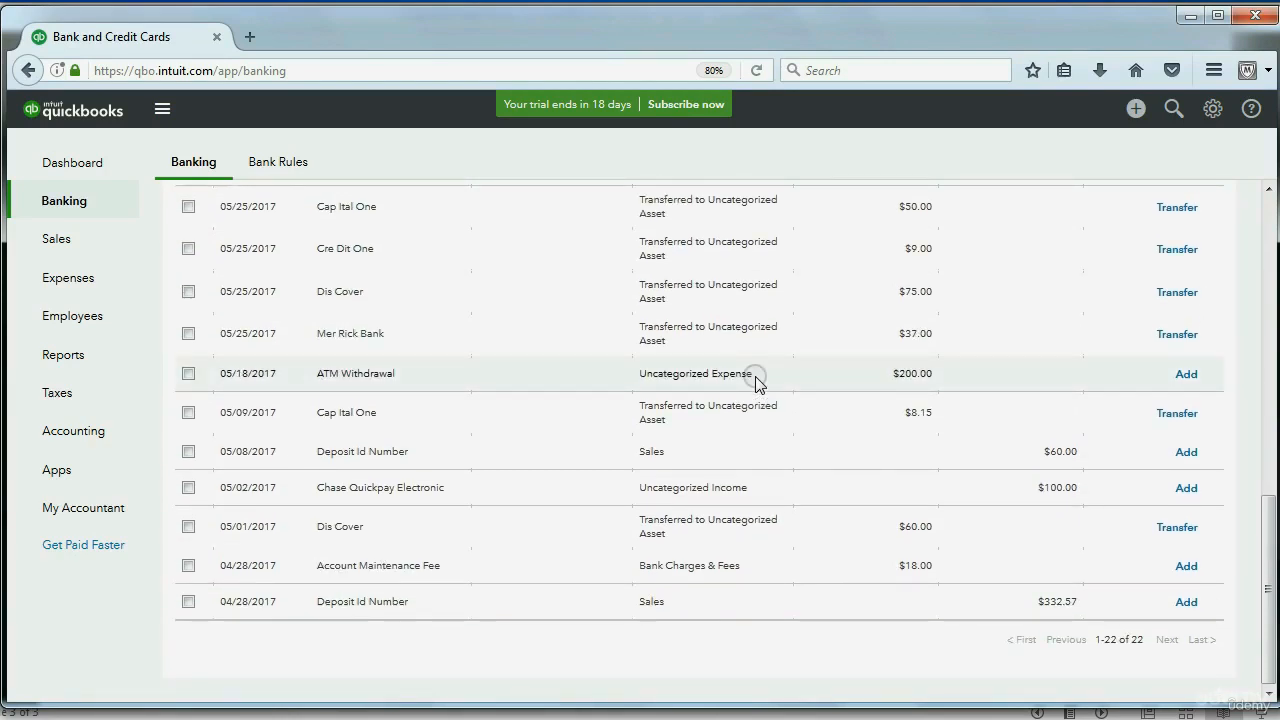
scroll(756, 383, "up", 12)
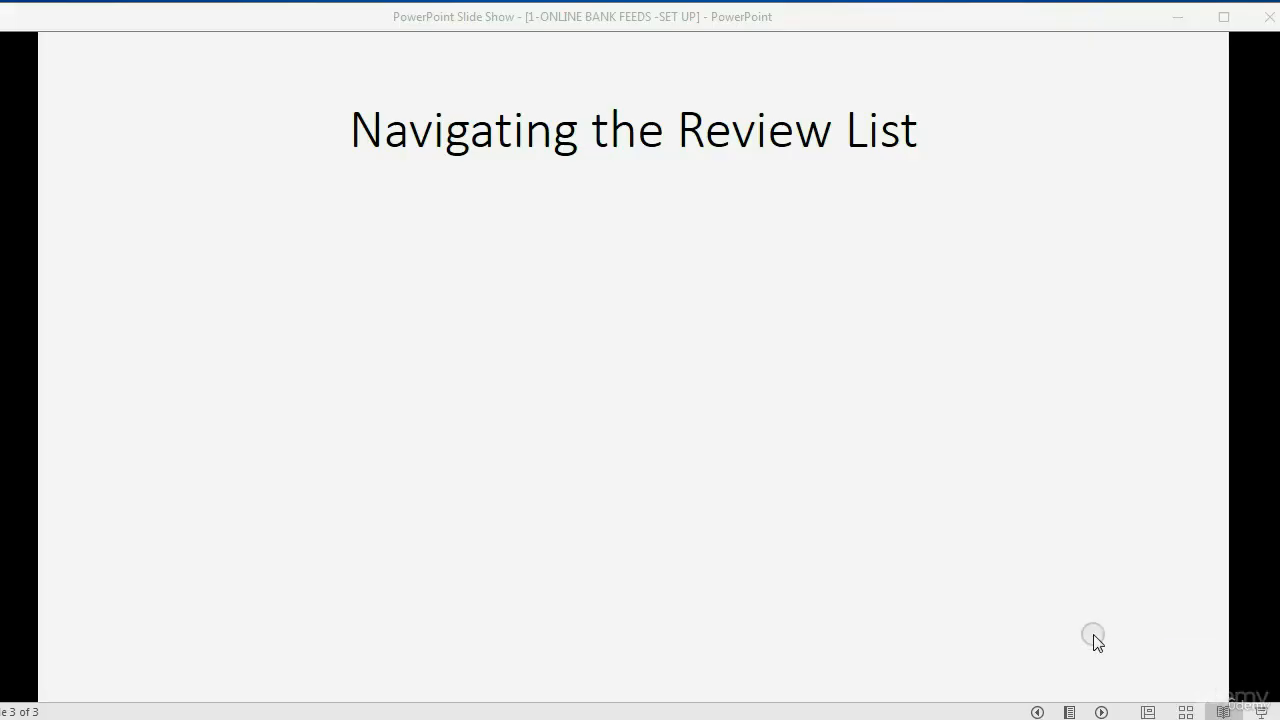
left_click(1101, 712)
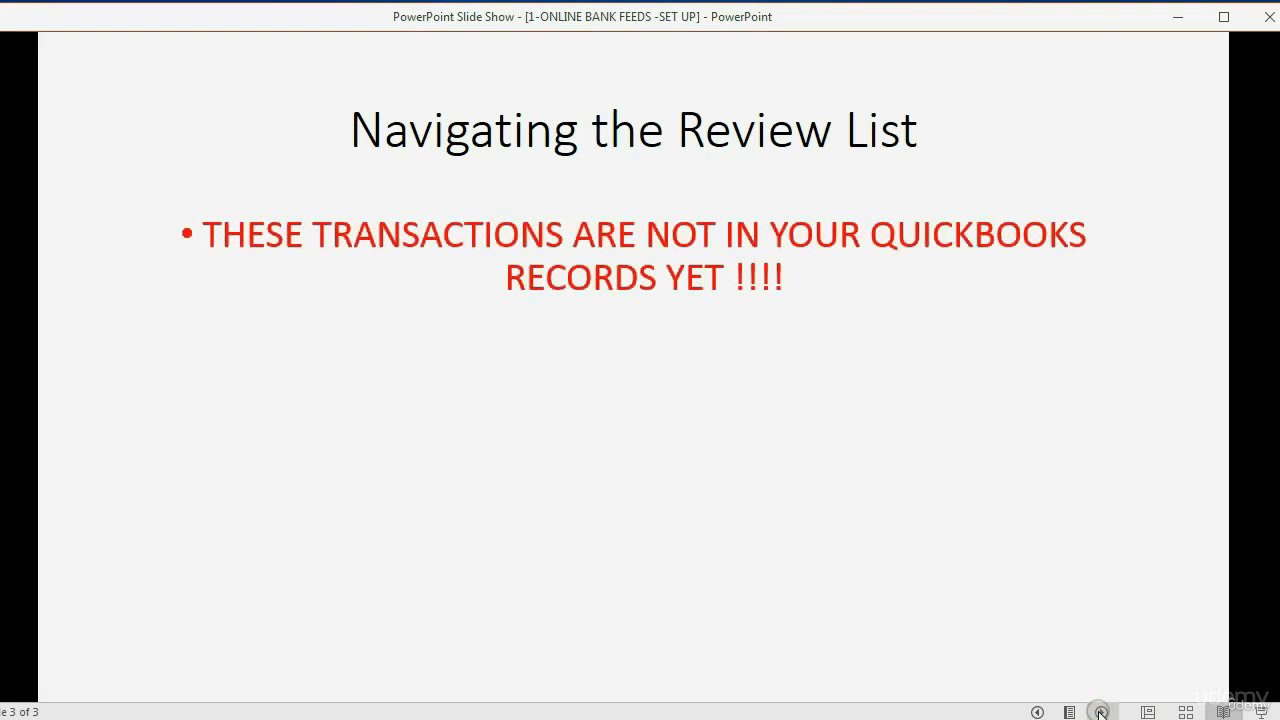
left_click(1101, 712)
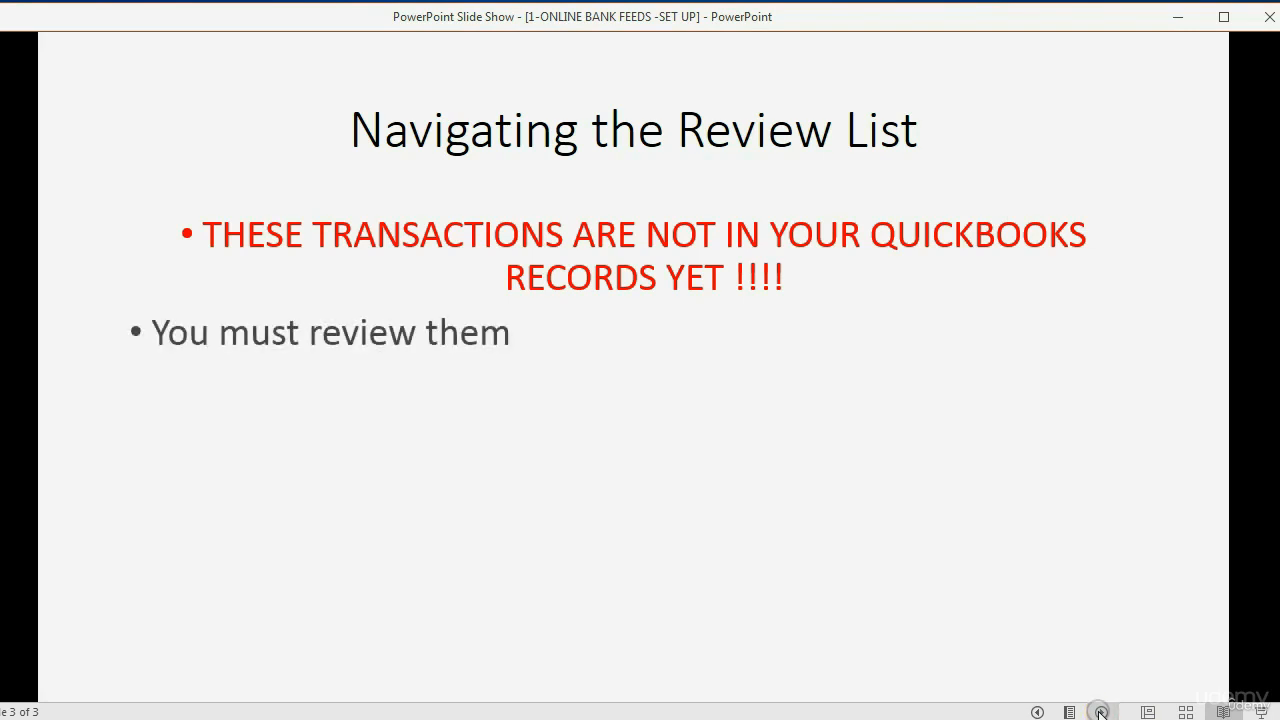
left_click(1099, 712)
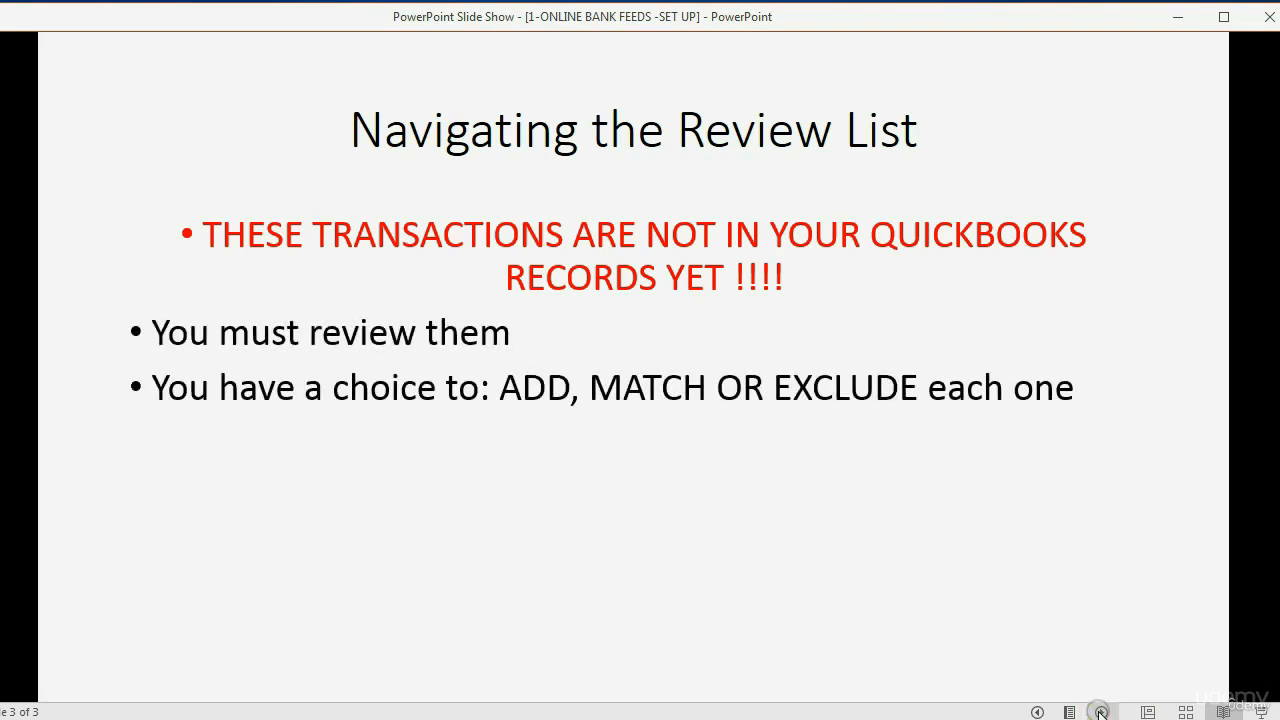
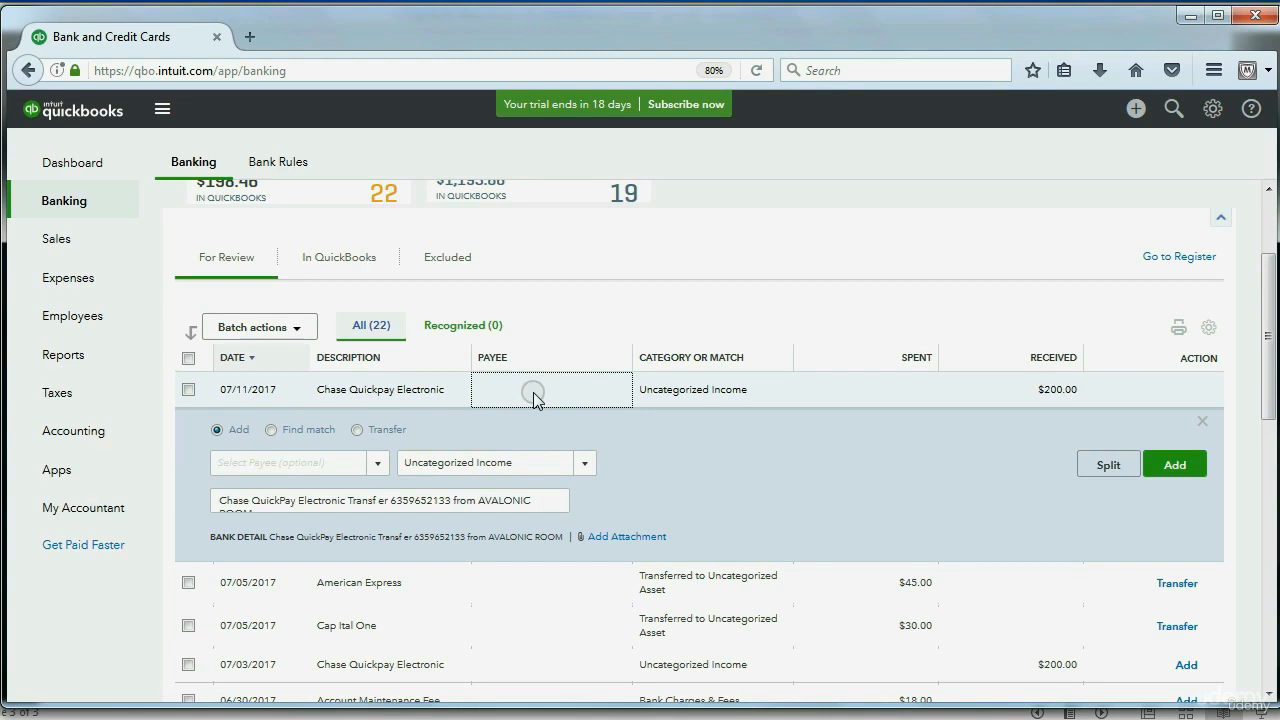
Step: Look for a QuickBooks transaction matching the 07/11/2017 Chase Quickpay Electronic deposit, and leave the match window without saving
left_click(237, 430)
left_click(273, 431)
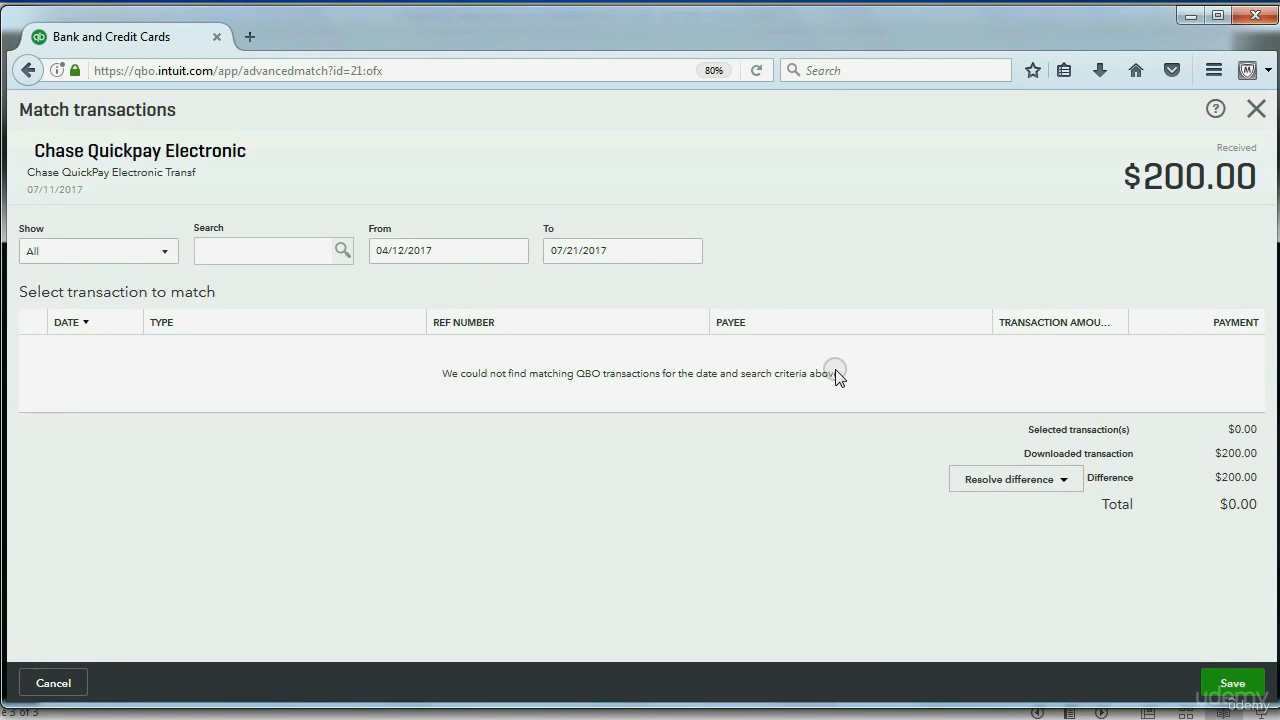
left_click(1253, 106)
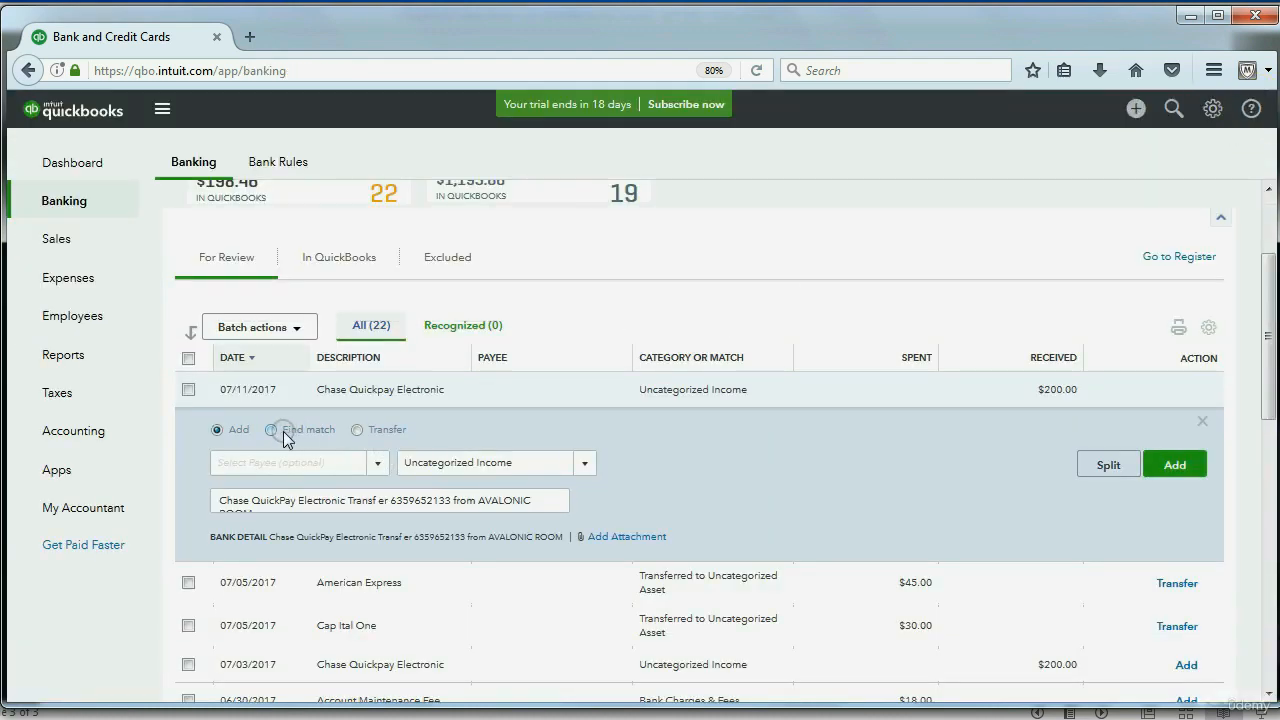
Step: Examine the transfer option and its available accounts for the 07/11/2017 Chase Quickpay Electronic deposit, then close the transaction details
left_click(357, 430)
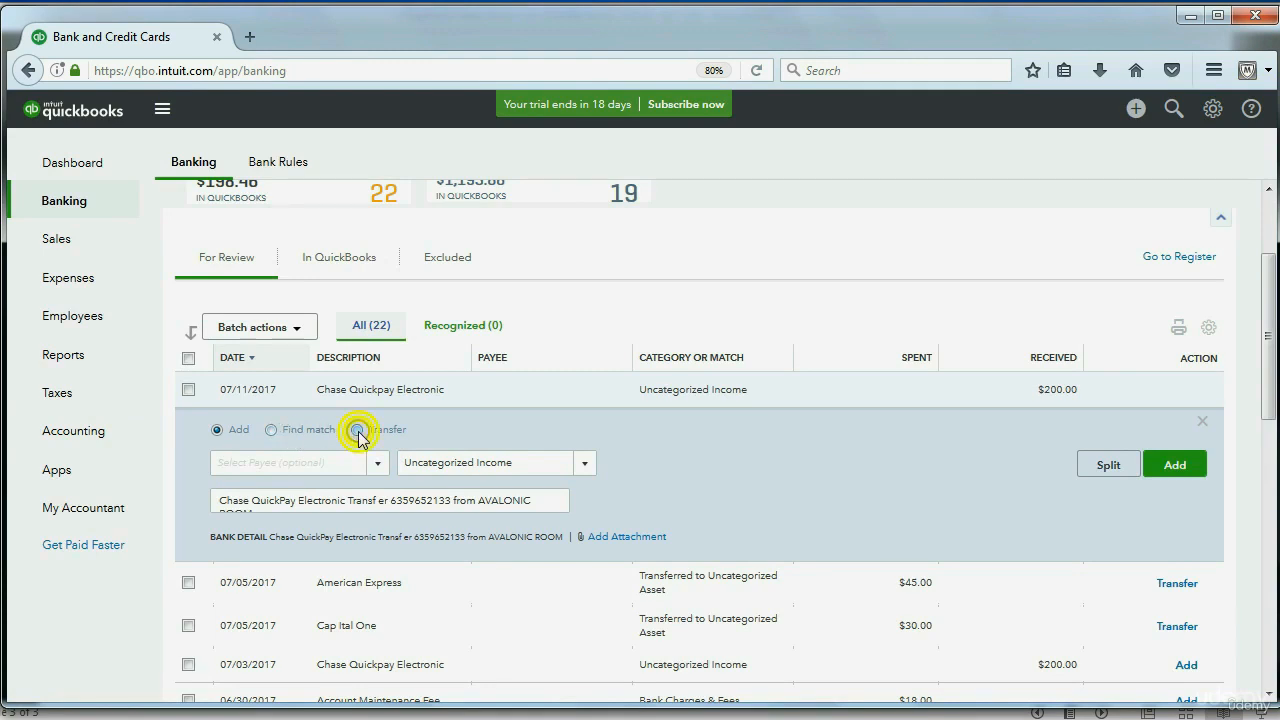
left_click(395, 463)
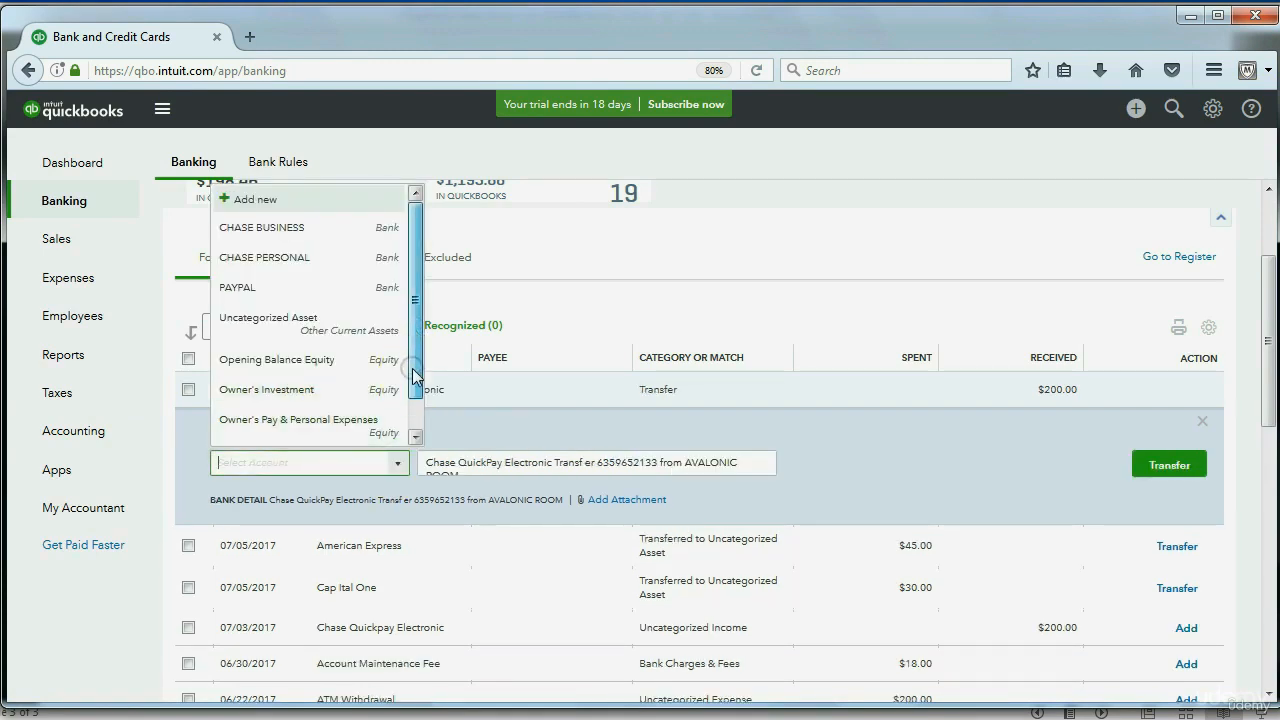
scroll(412, 405, "down", 1)
scroll(412, 410, "up", 1)
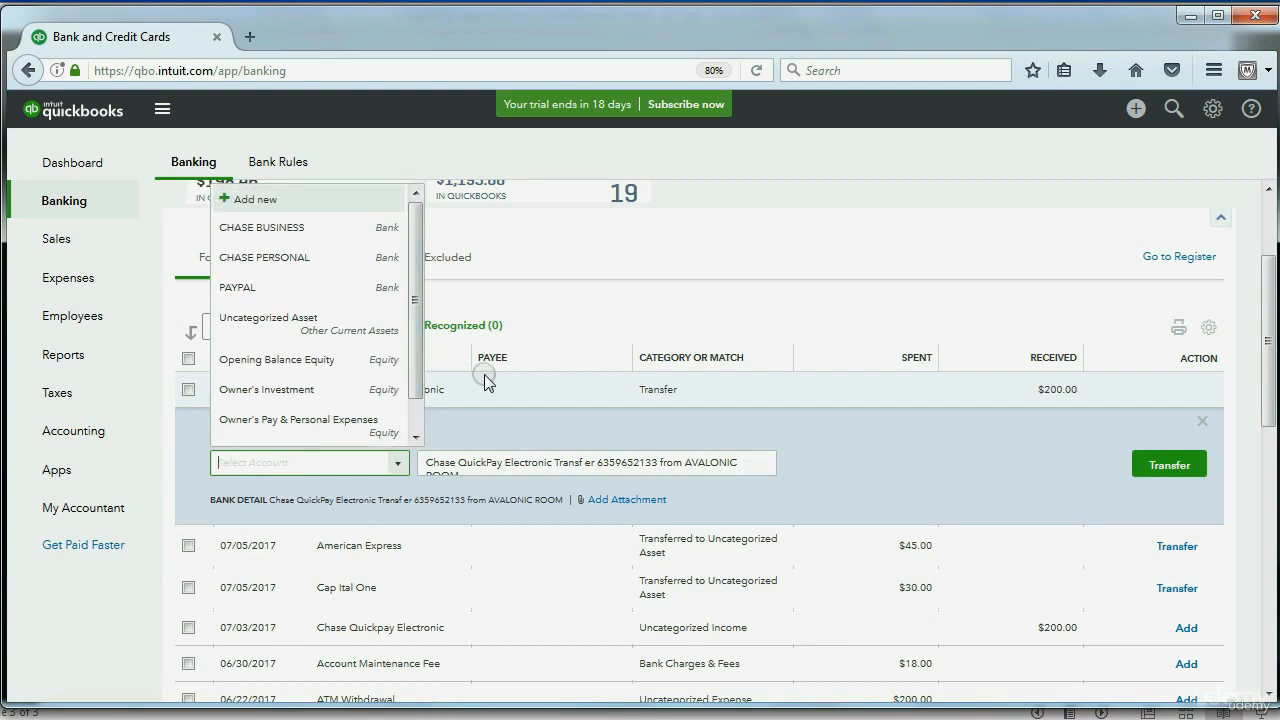
left_click(603, 295)
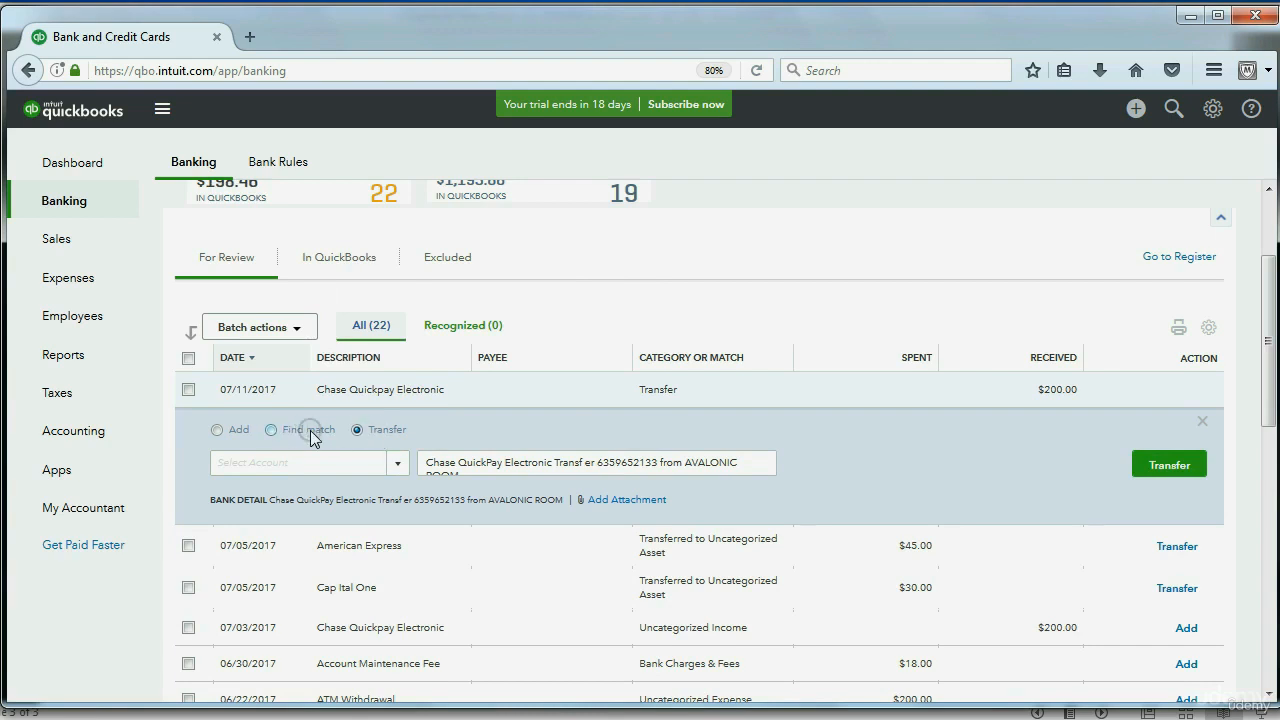
left_click(460, 465)
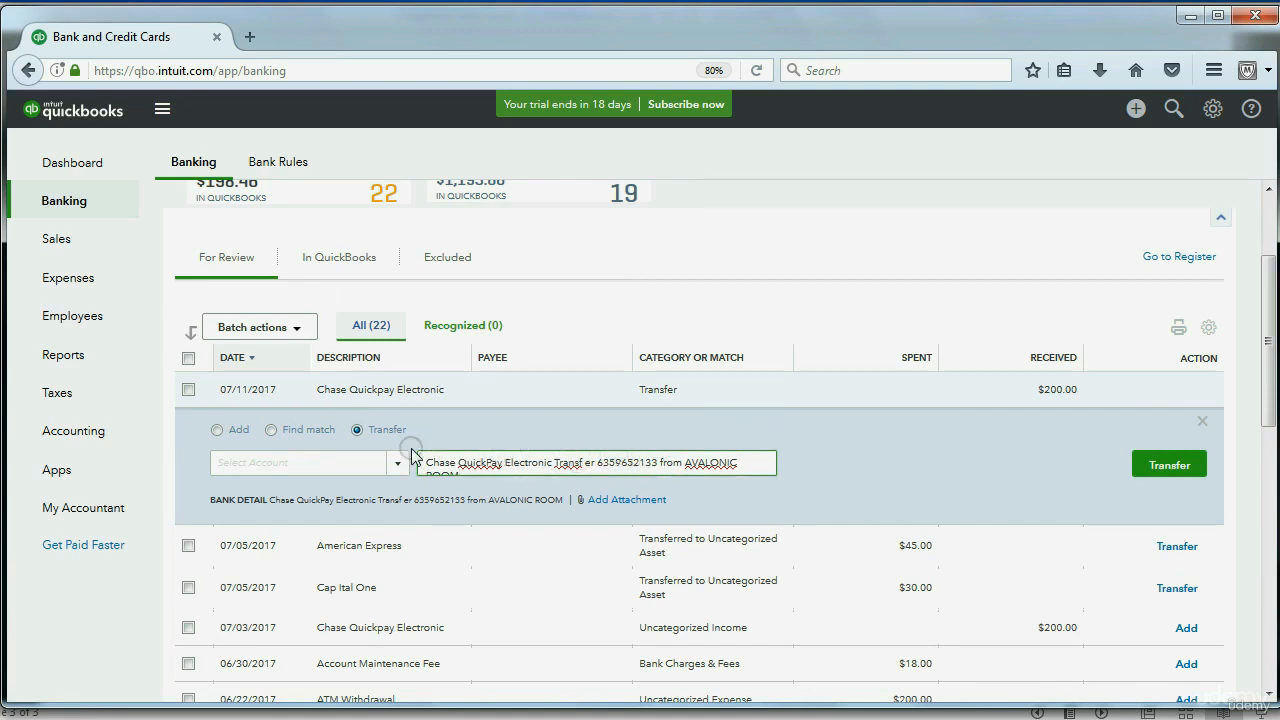
left_click(1202, 423)
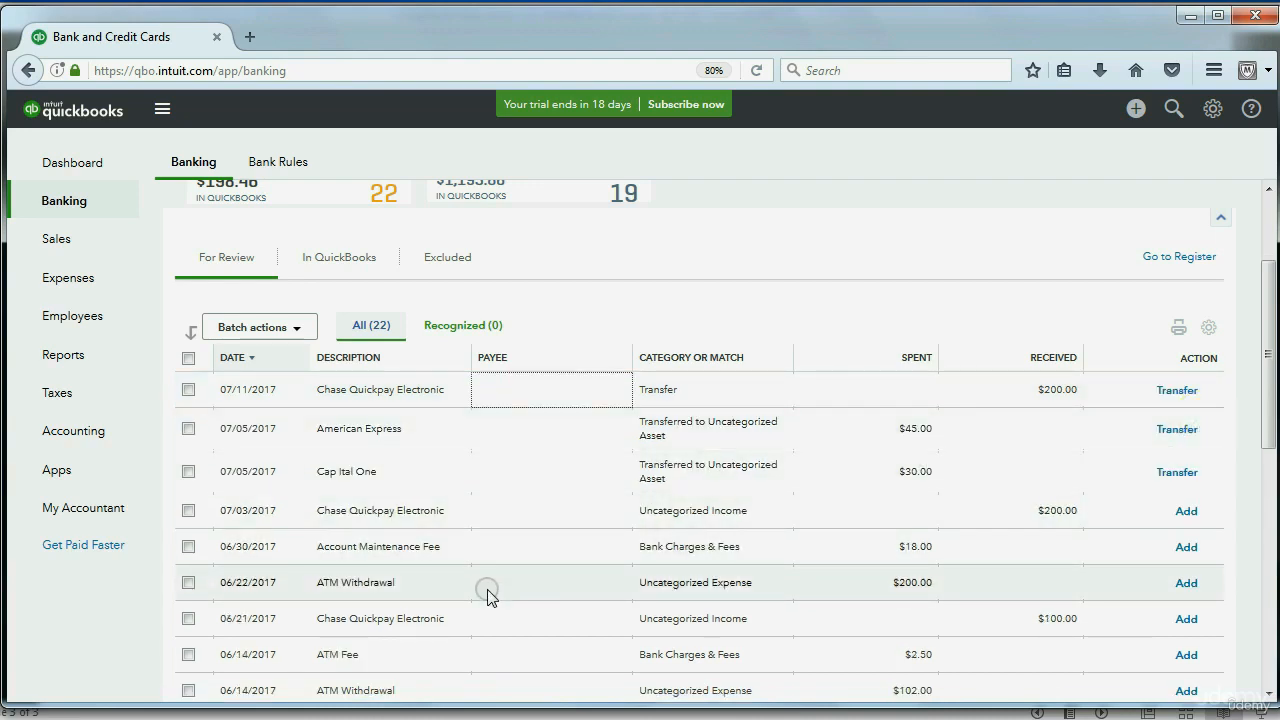
Step: Examine the find match and transfer options for the 06/30/2017 Account Maintenance Fee, and close its details without recording it
left_click(421, 547)
scroll(440, 595, "down", 2)
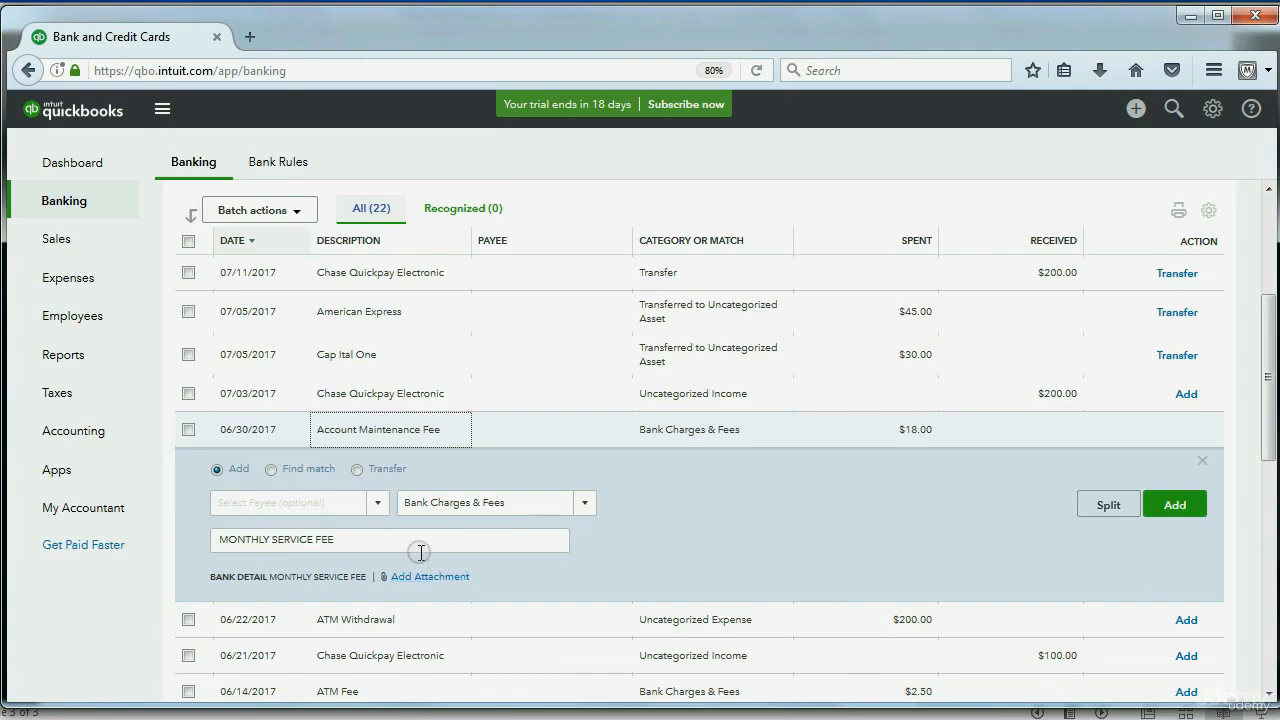
left_click(270, 469)
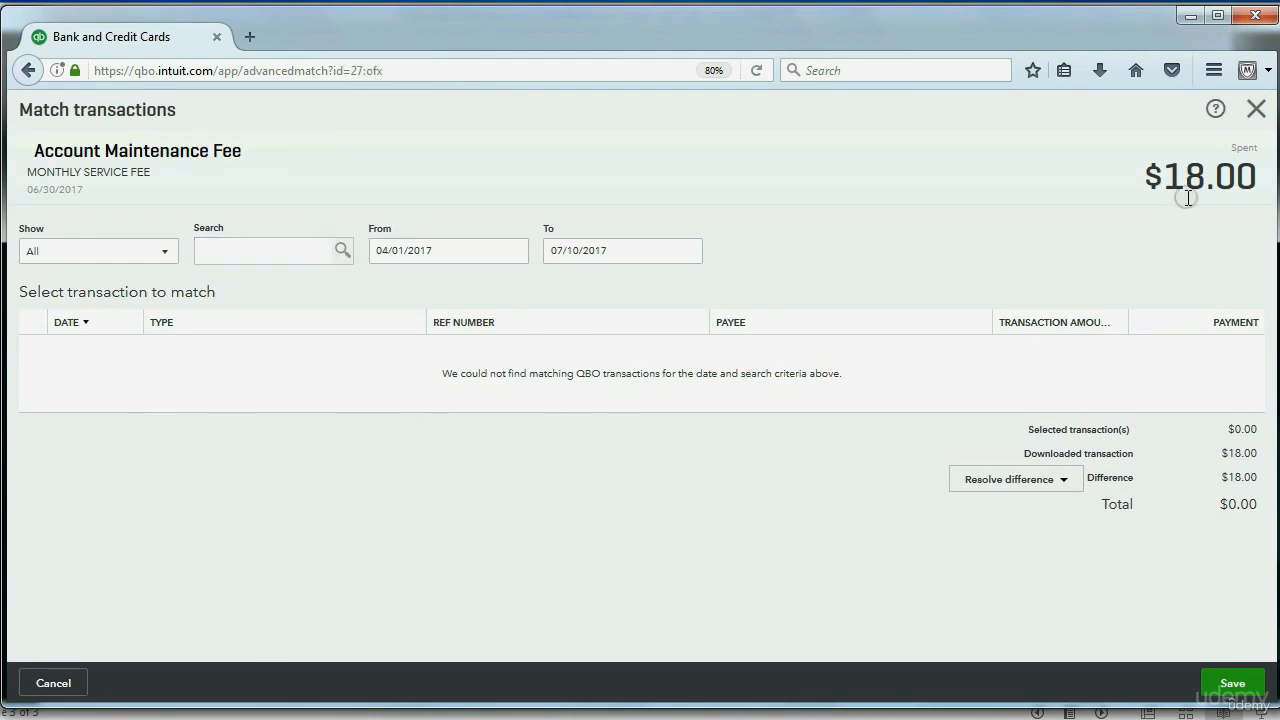
left_click(1256, 108)
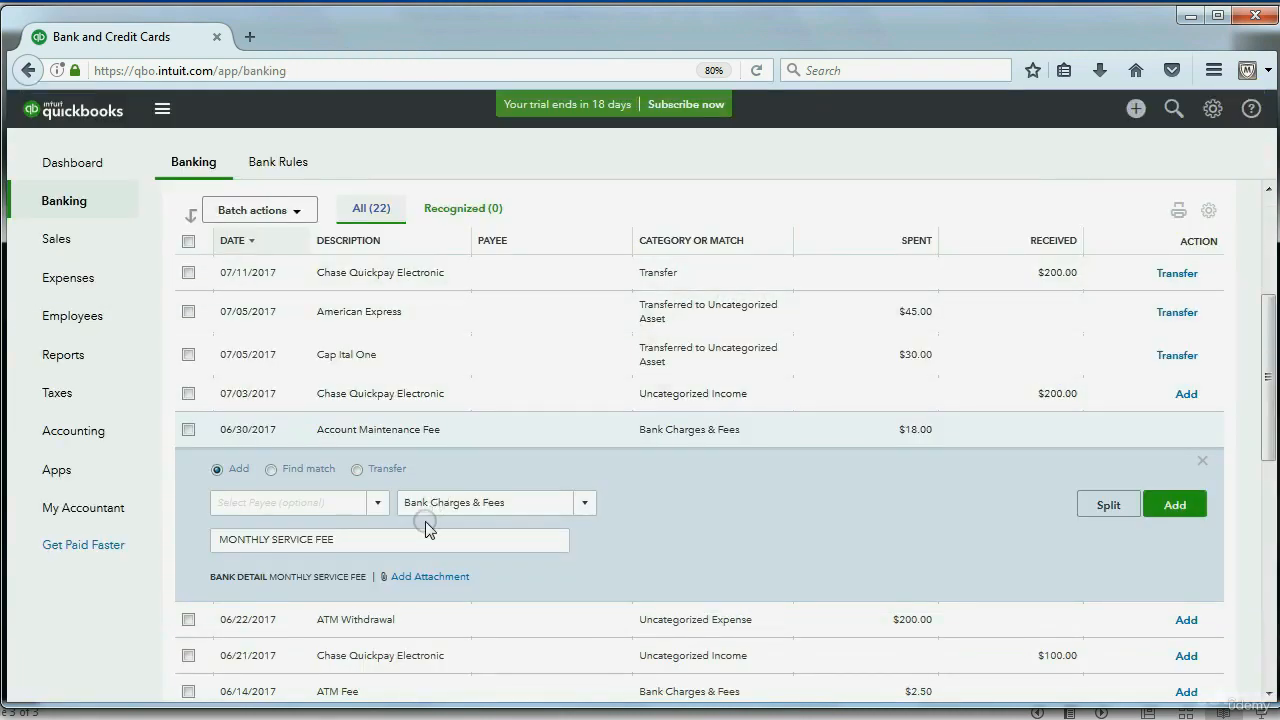
left_click(357, 469)
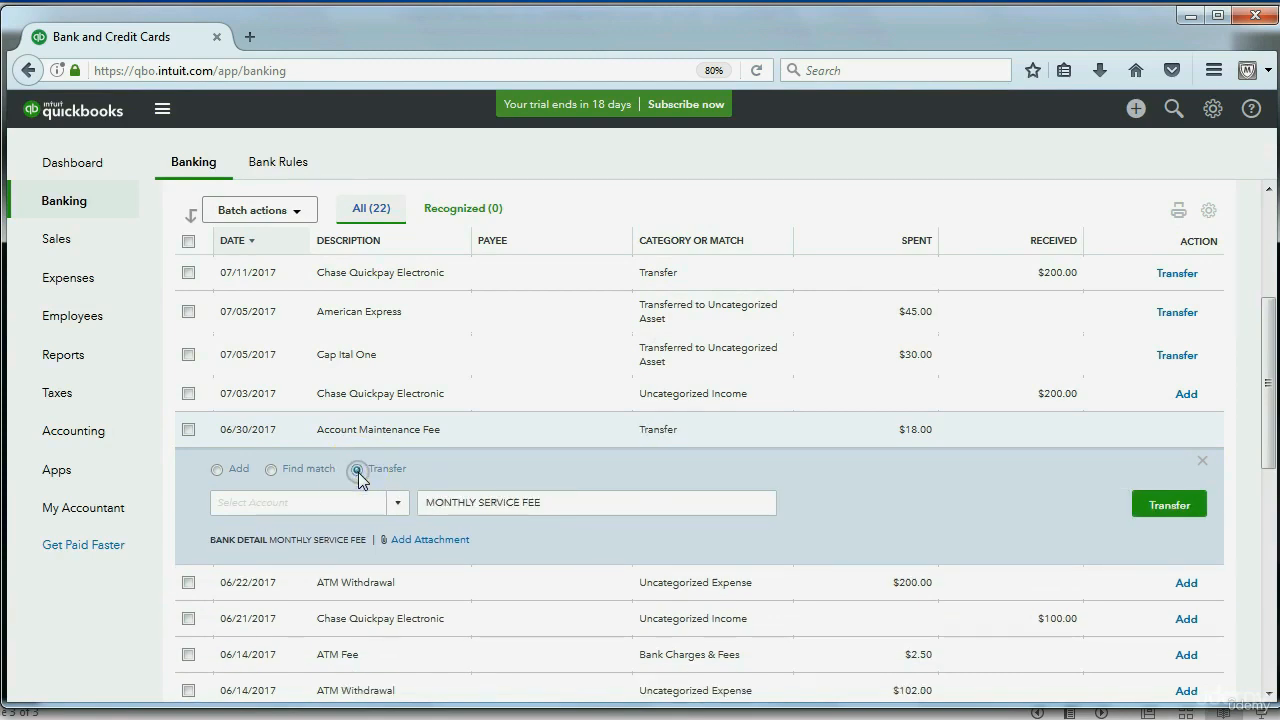
left_click(1203, 461)
left_click_drag(1268, 400, 1270, 300)
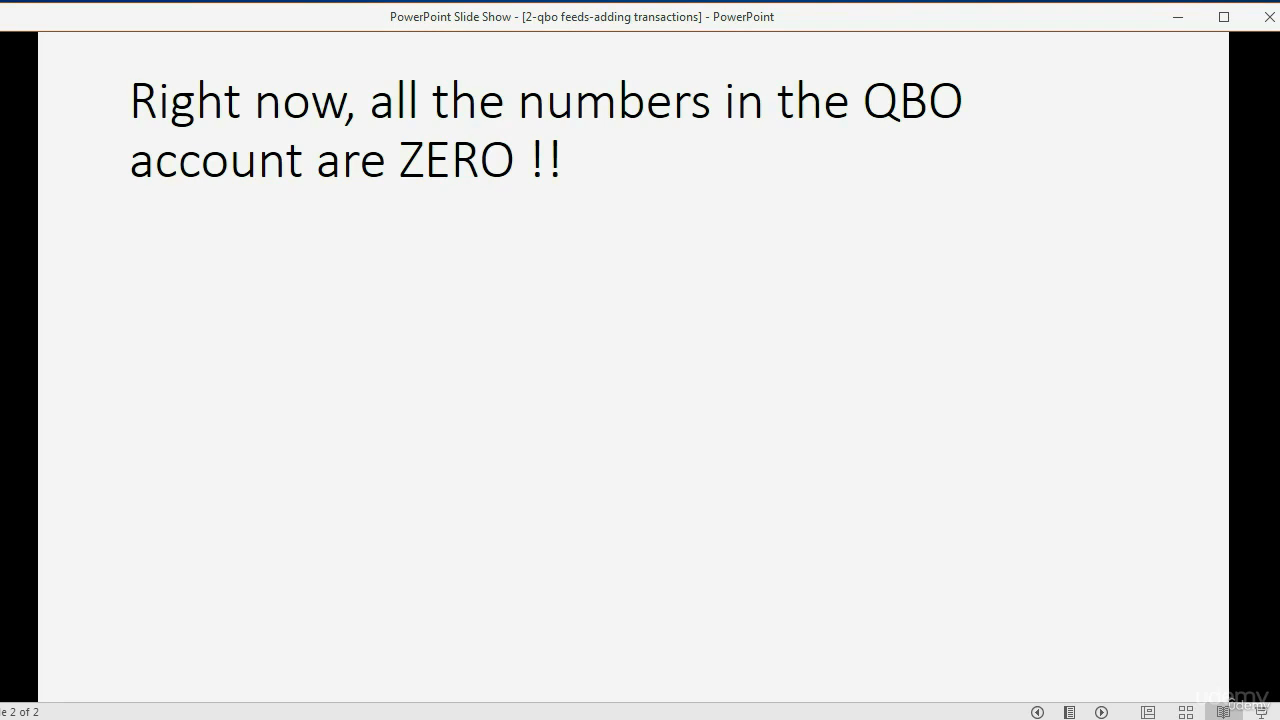
Step: Switch to QuickBooks Online, check the CHASE BUSINESS review list, and open the MY Trial Balance custom report
key("alt+Tab")
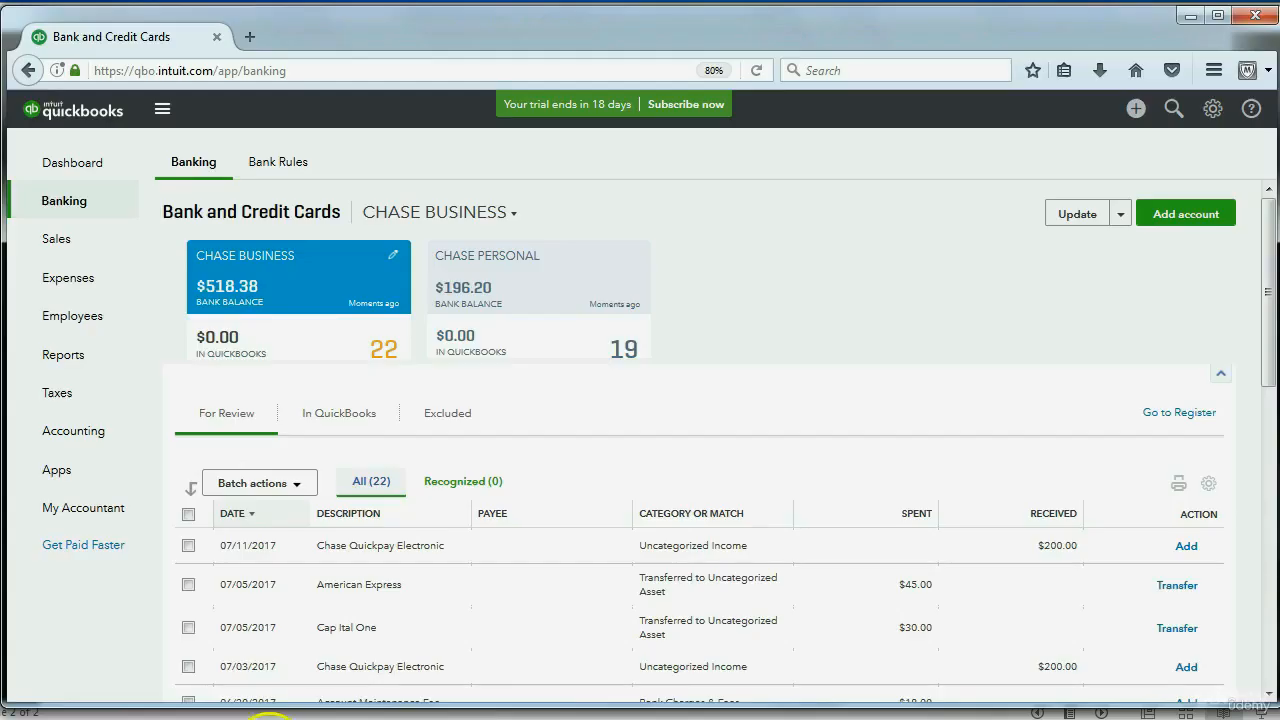
scroll(800, 623, "down", 3)
scroll(800, 625, "up", 1)
scroll(800, 625, "up", 3)
left_click(64, 355)
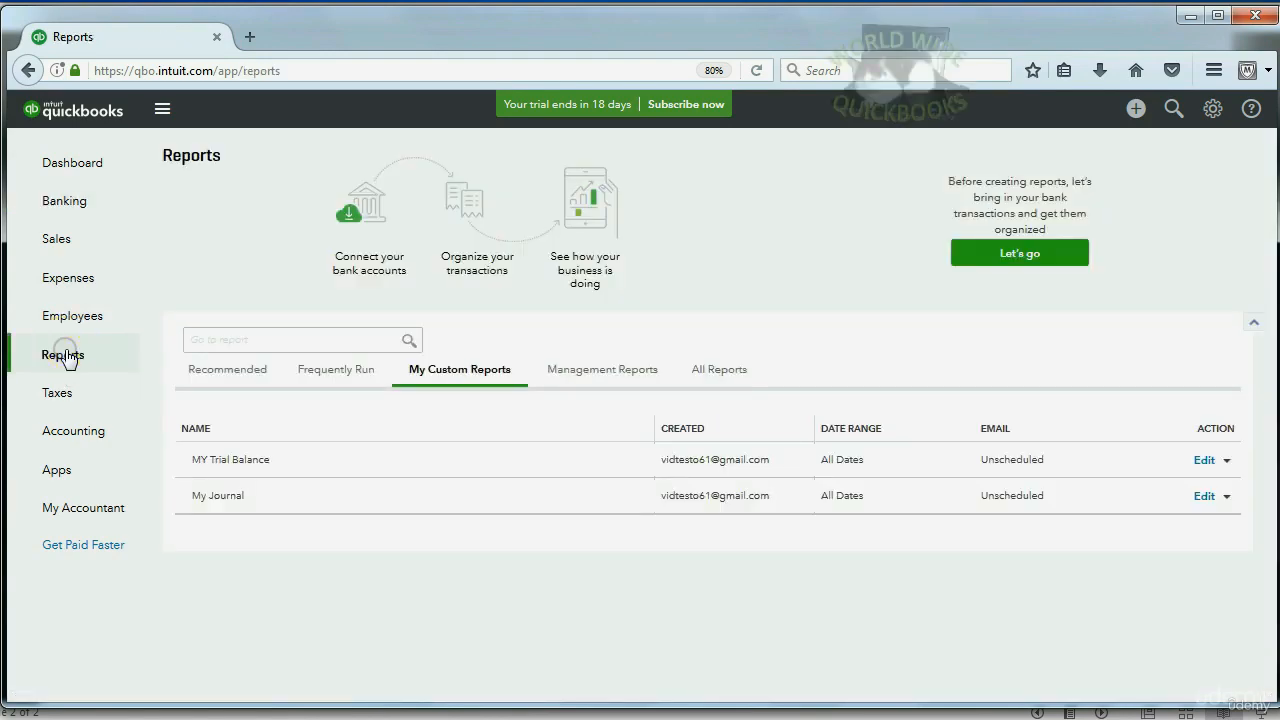
left_click(238, 462)
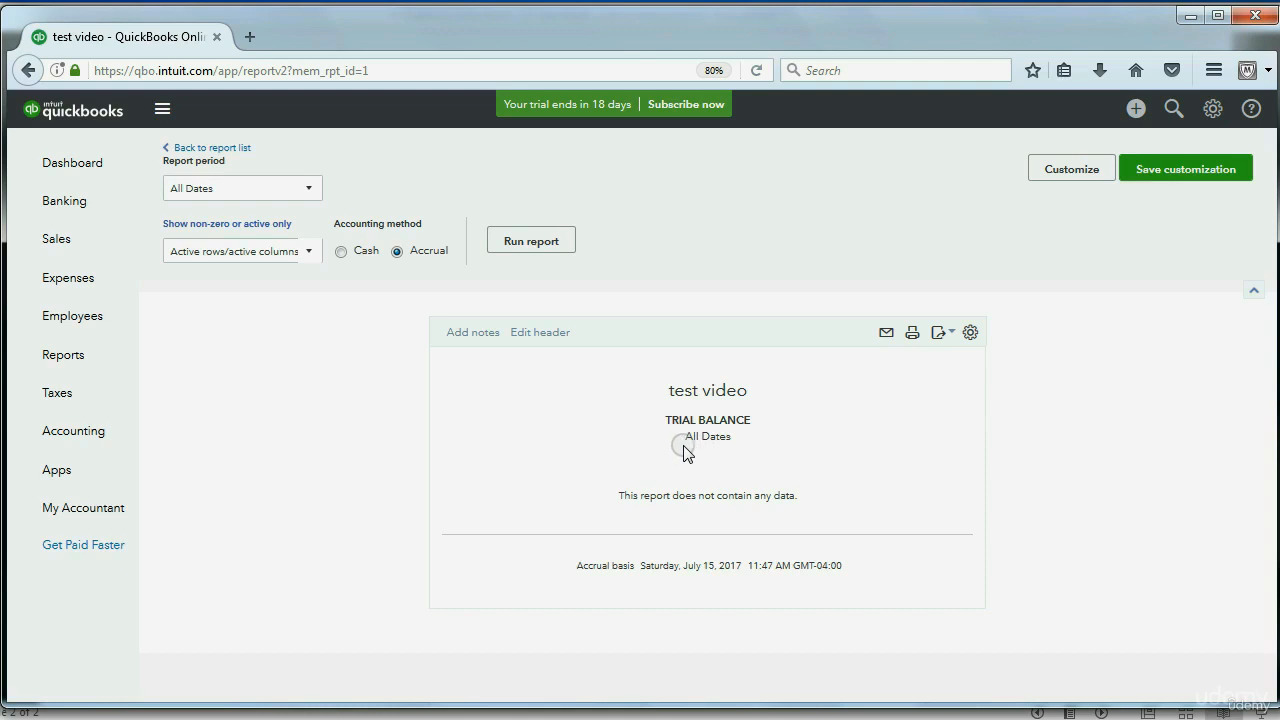
left_click(712, 716)
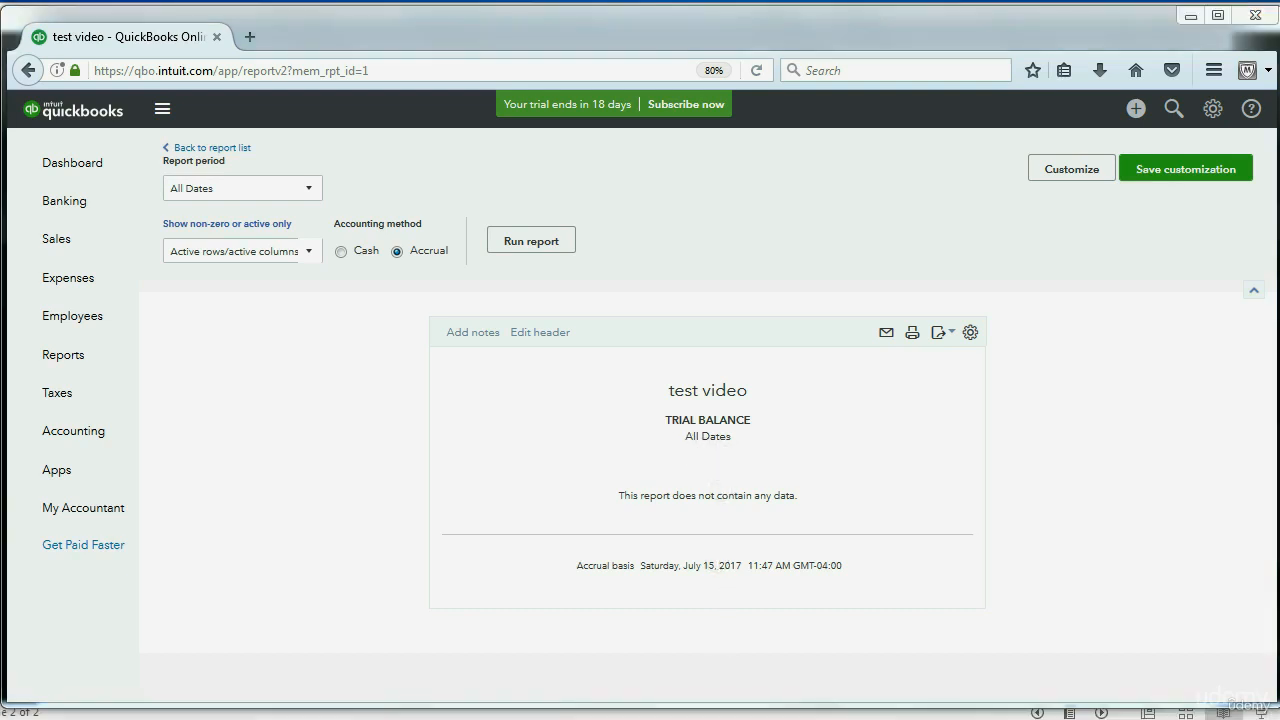
left_click(746, 538)
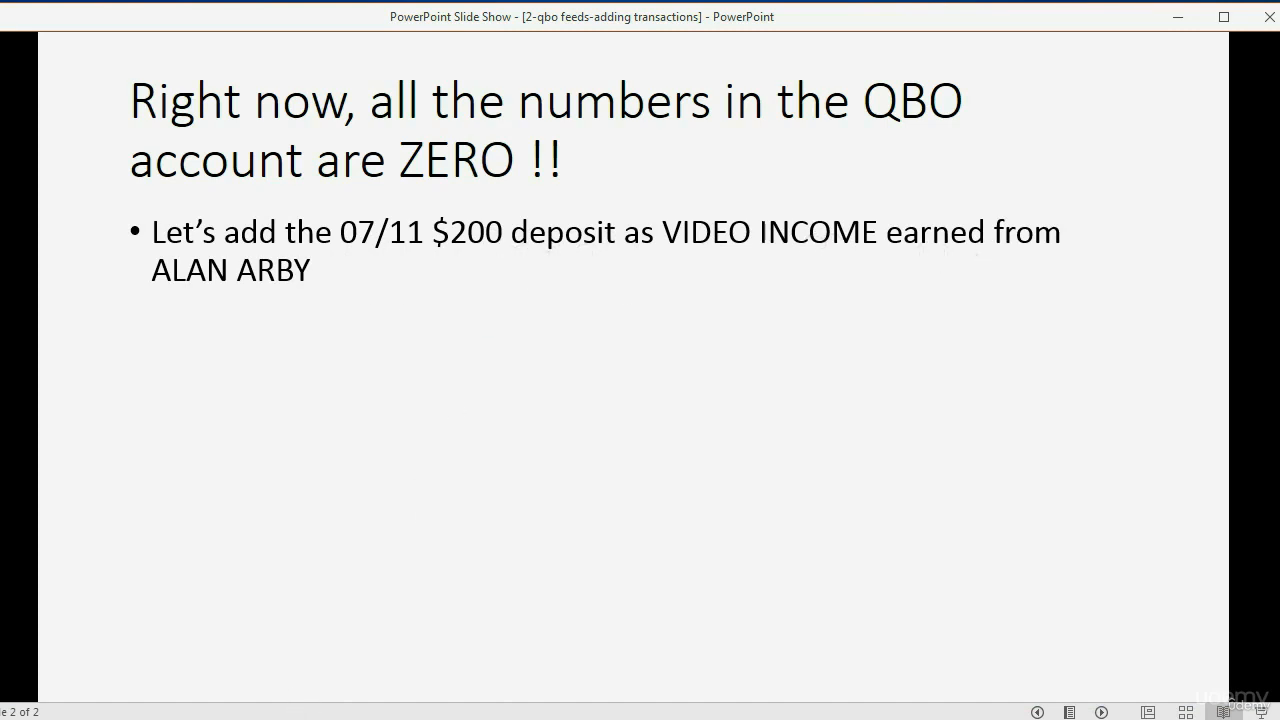
Step: Return to the QuickBooks Online banking review list and open the details of the 07/11/2017 Chase Quickpay Electronic deposit
key("alt+Tab")
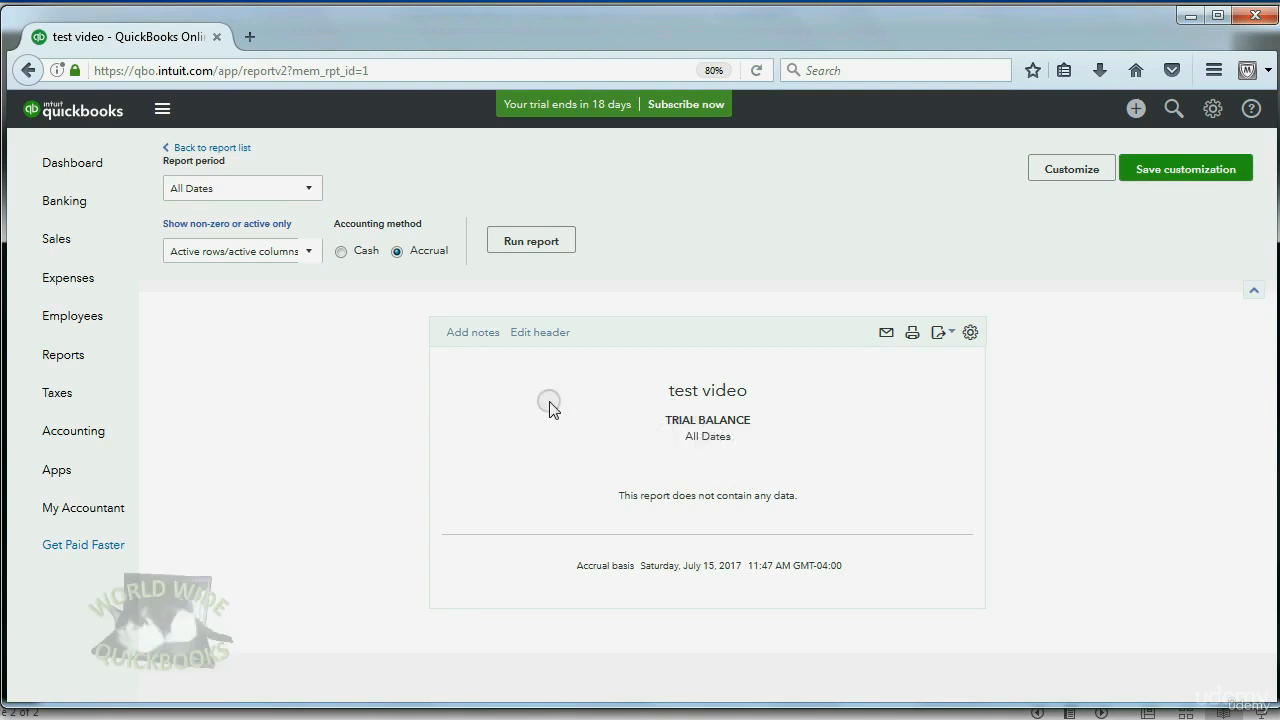
left_click(76, 203)
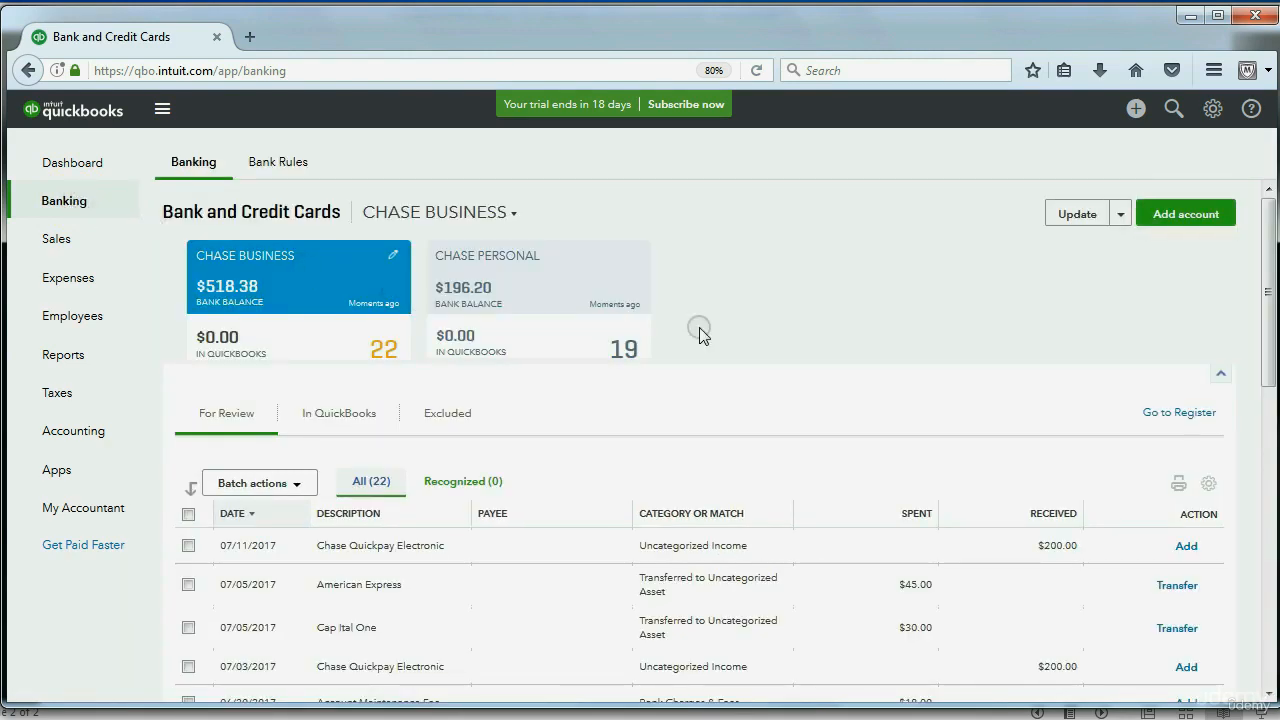
scroll(722, 333, "down", 1)
scroll(720, 349, "down", 1)
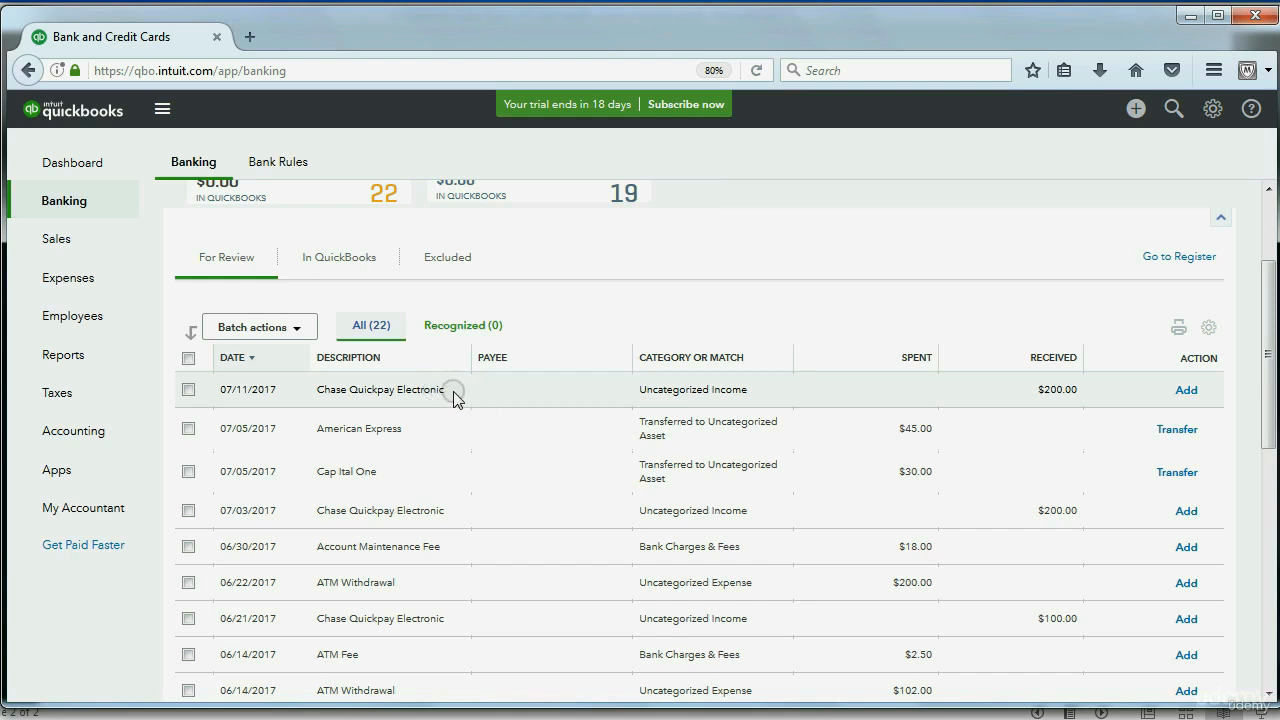
left_click(453, 396)
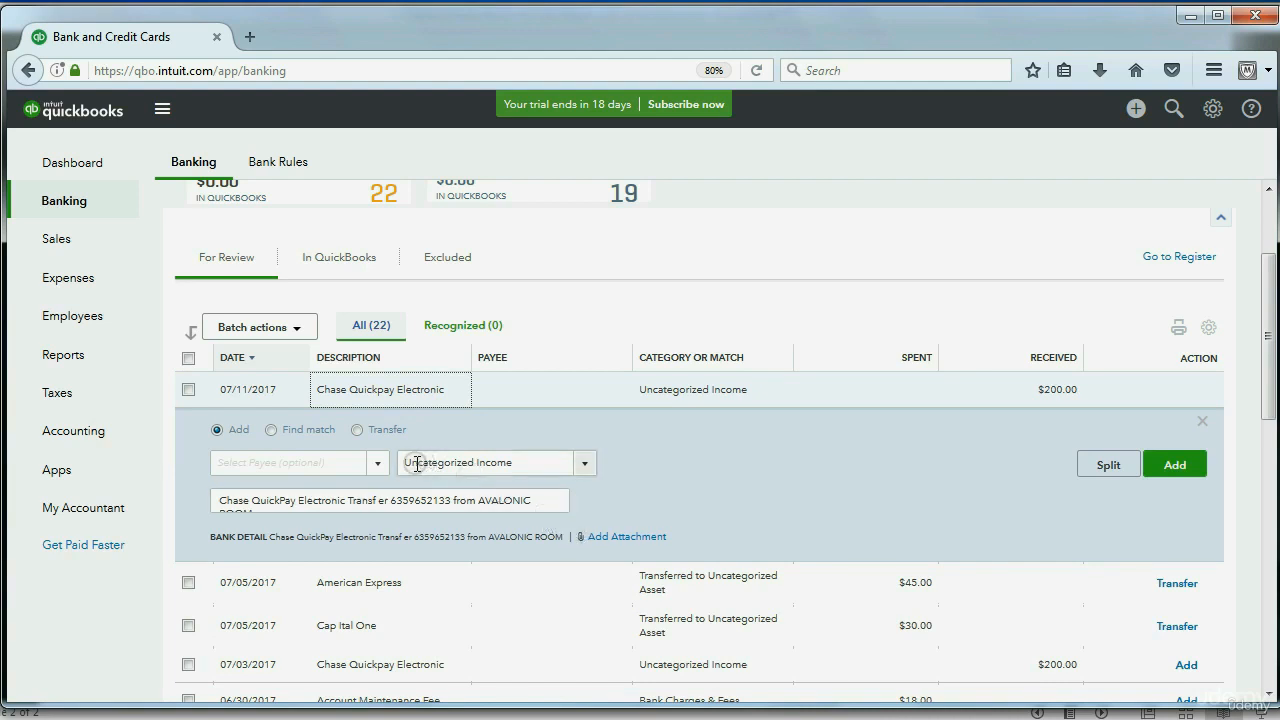
Step: Add the 07/11/2017 Chase Quickpay Electronic deposit with the category VIDEO WEDDINGS INCOME and the first listed customer as payee
left_click(579, 466)
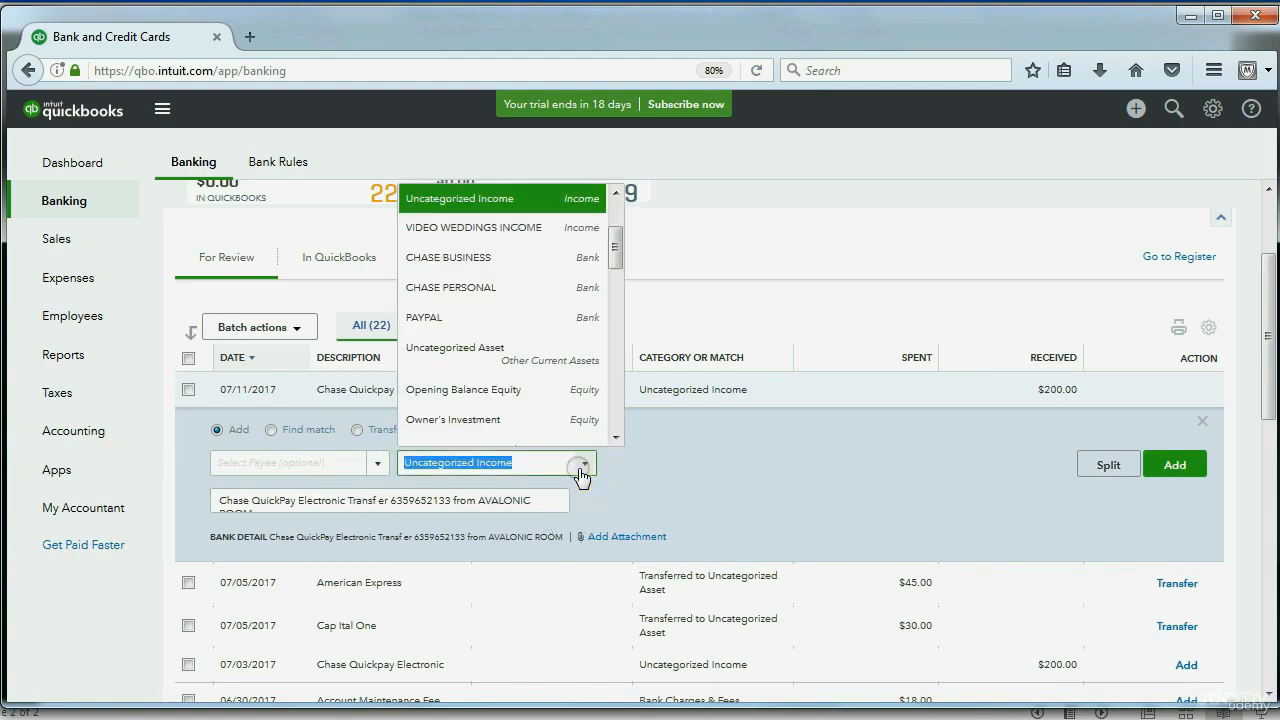
left_click_drag(614, 266, 640, 253)
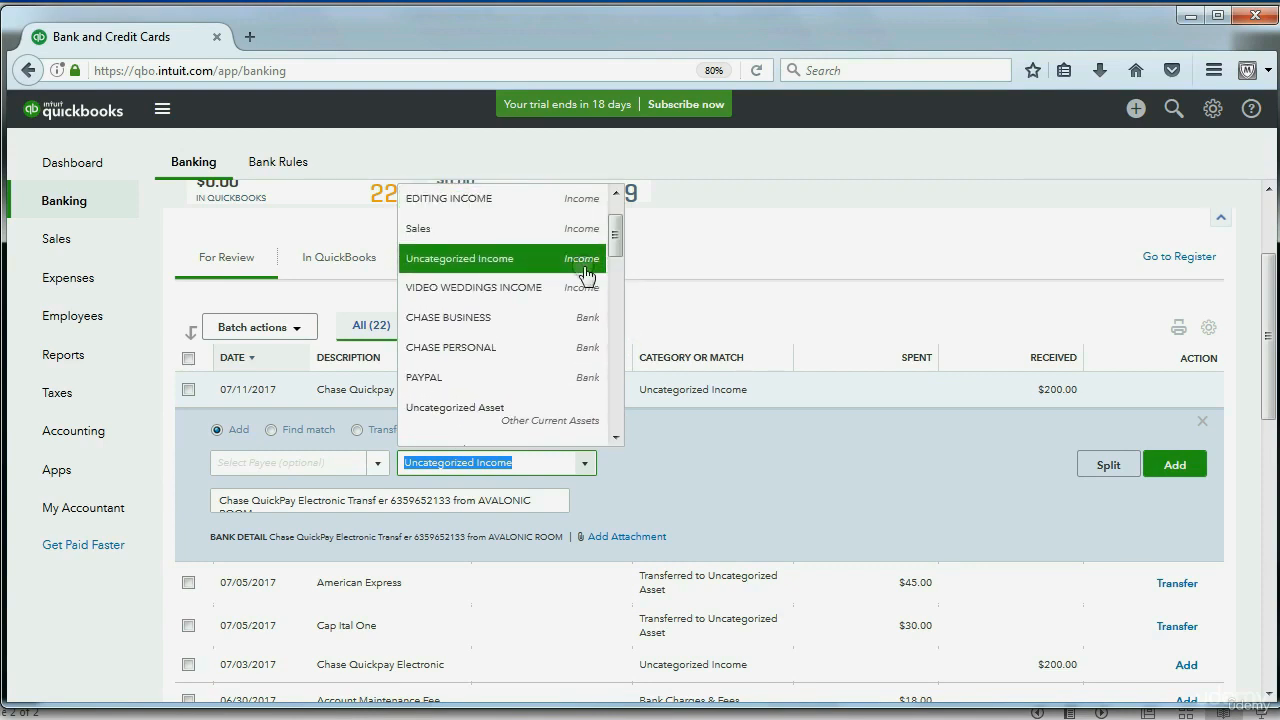
left_click(524, 290)
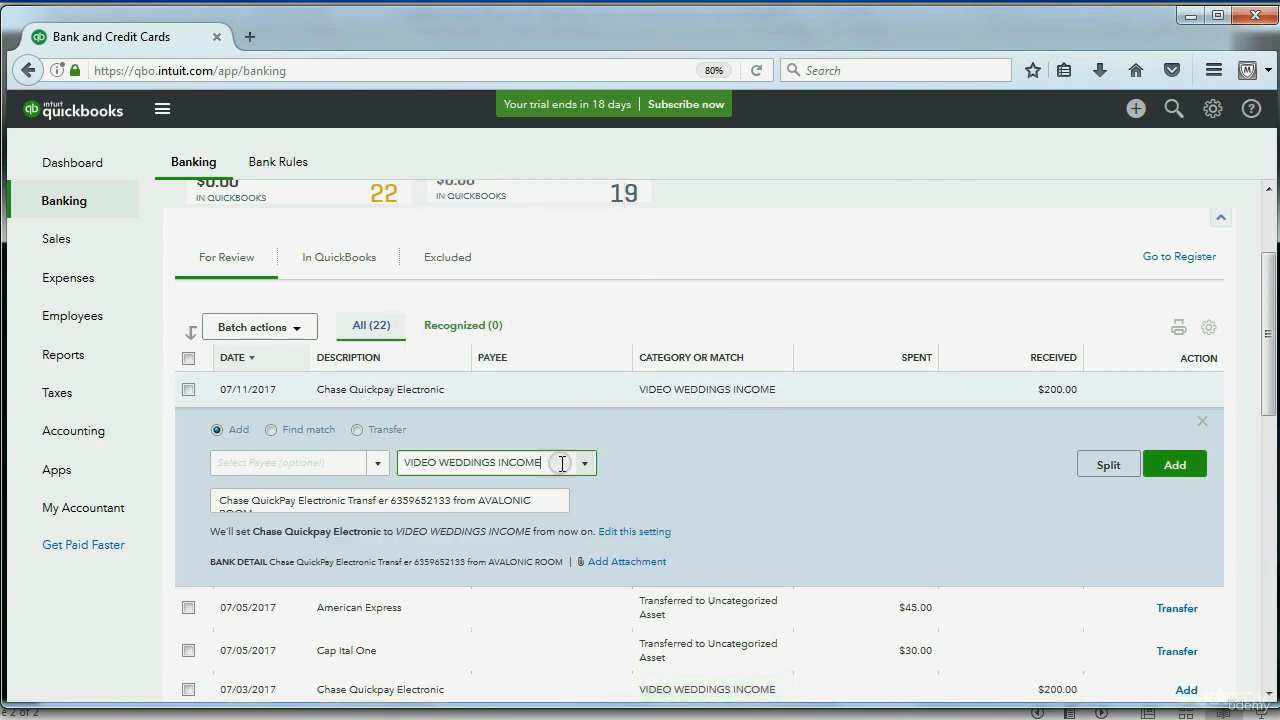
left_click(378, 468)
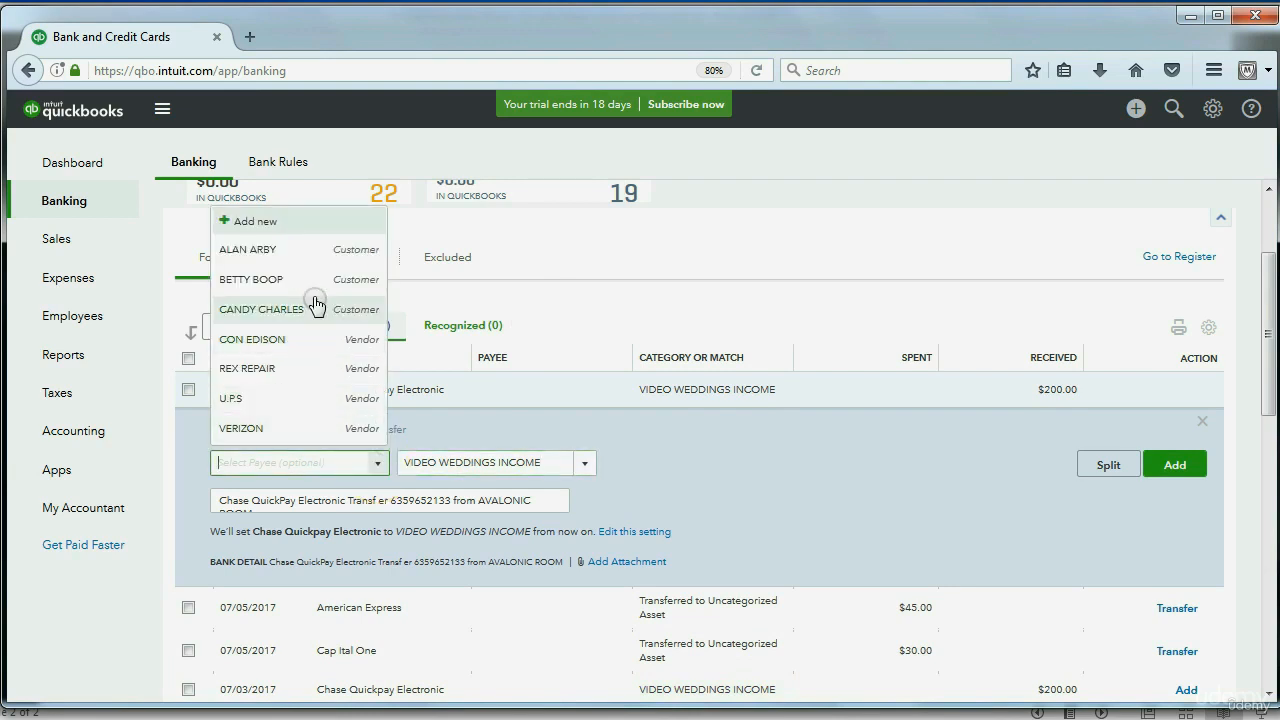
left_click(302, 256)
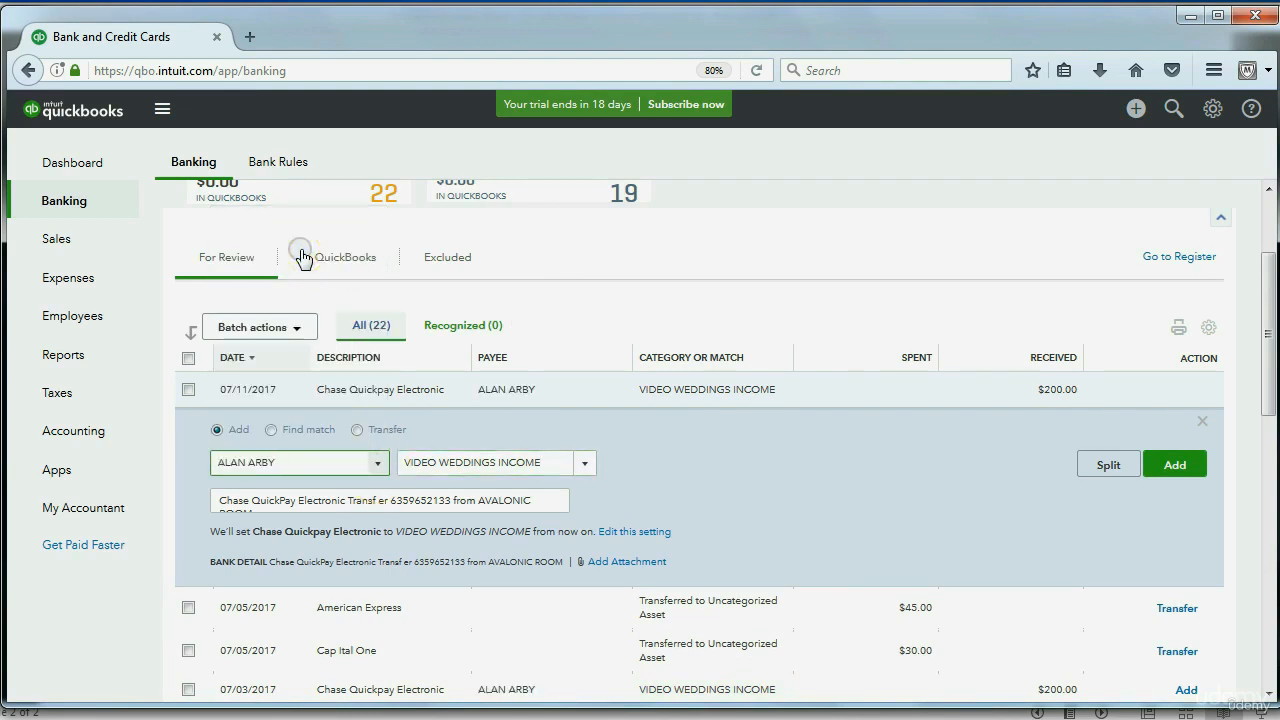
left_click(370, 462)
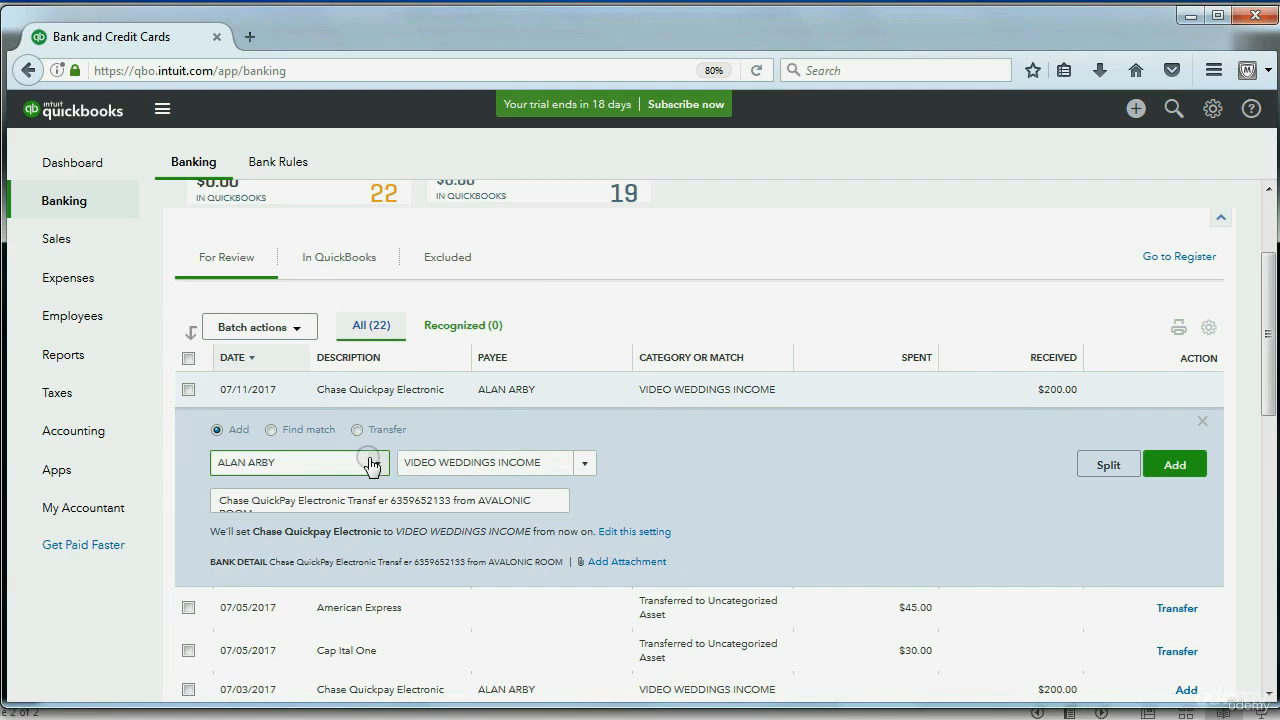
left_click(470, 466)
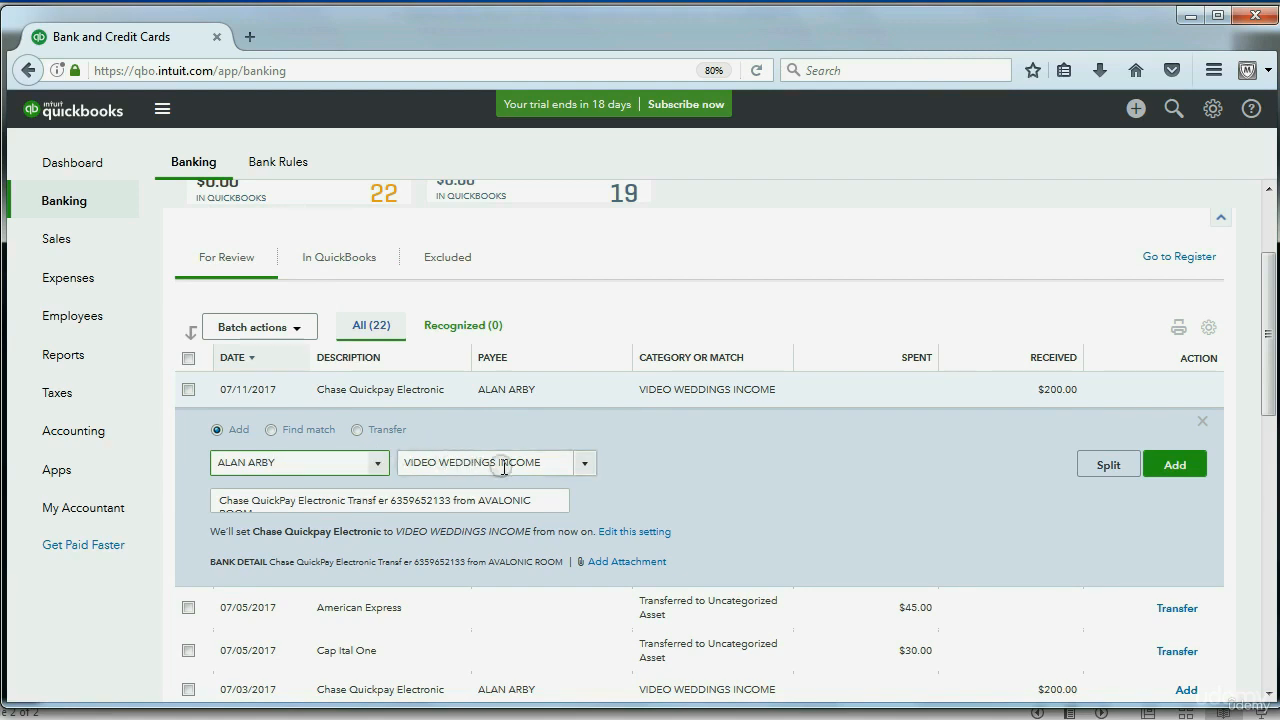
left_click(1166, 462)
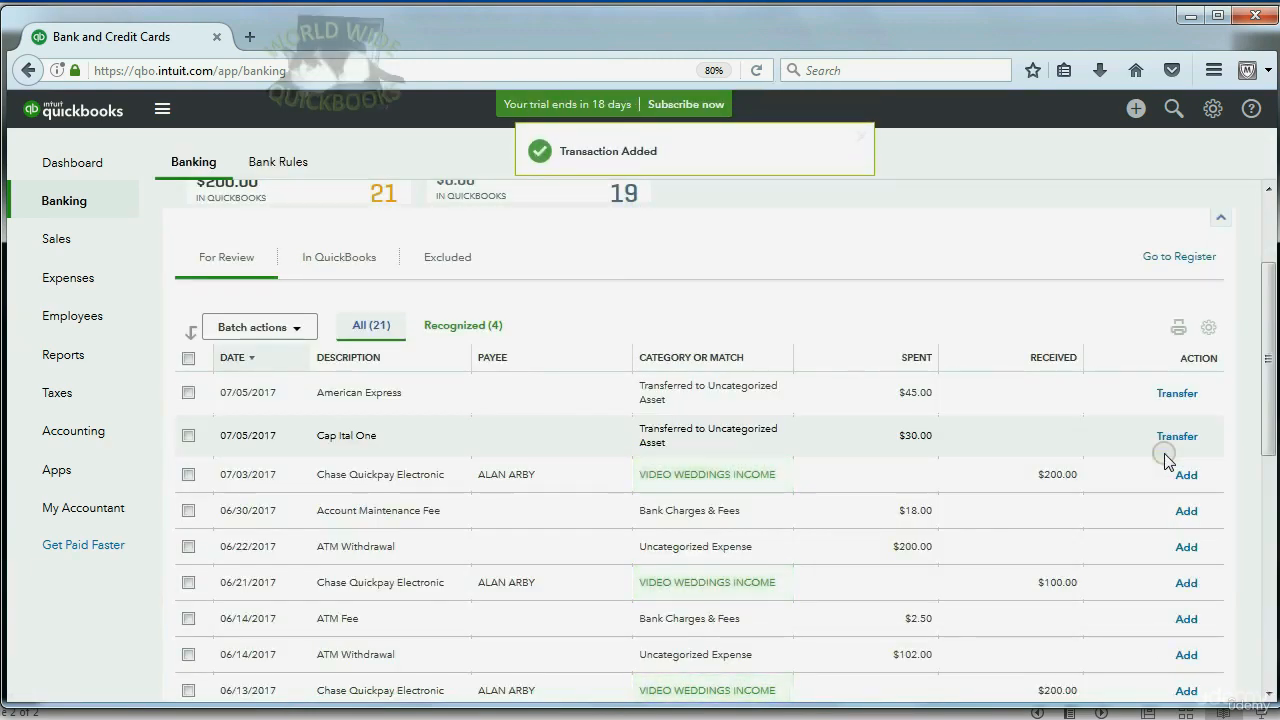
Step: Check the added 07/11/2017 deposit in the CHASE BUSINESS list of transactions already in QuickBooks
left_click(441, 379)
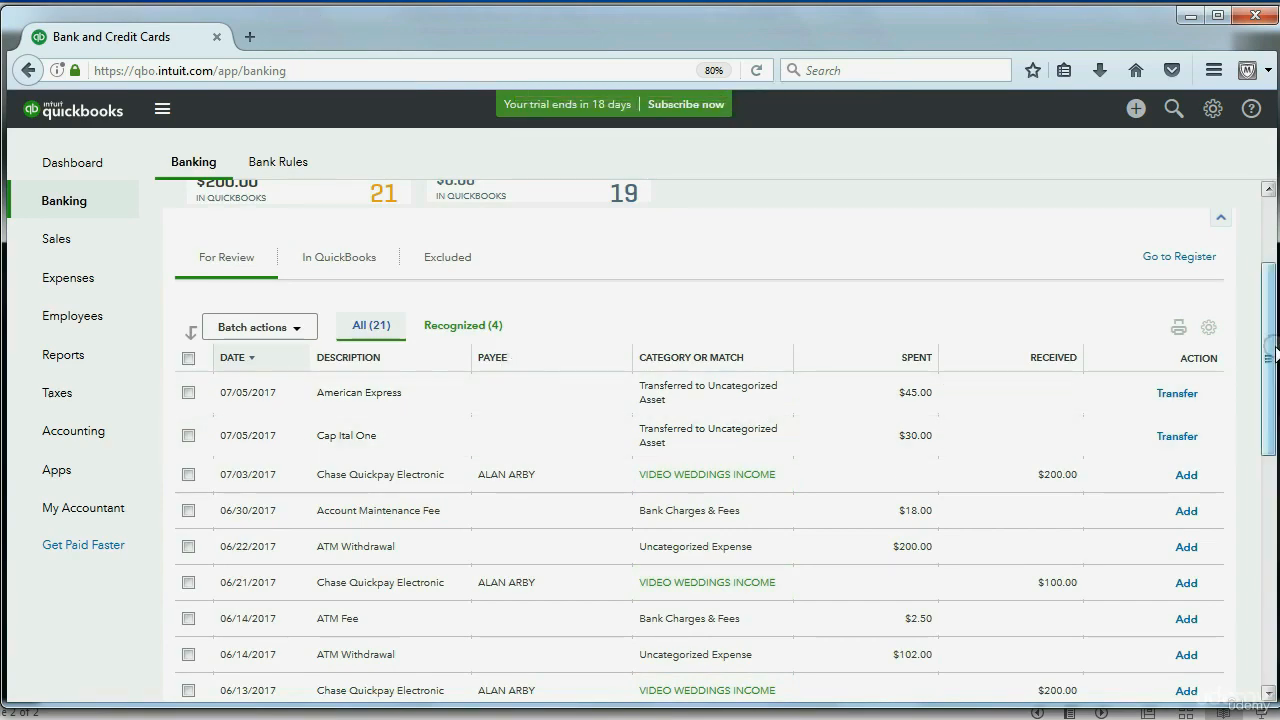
mouse_move(1266, 345)
left_mouse_down()
mouse_move(1266, 305)
mouse_move(1266, 335)
left_mouse_up()
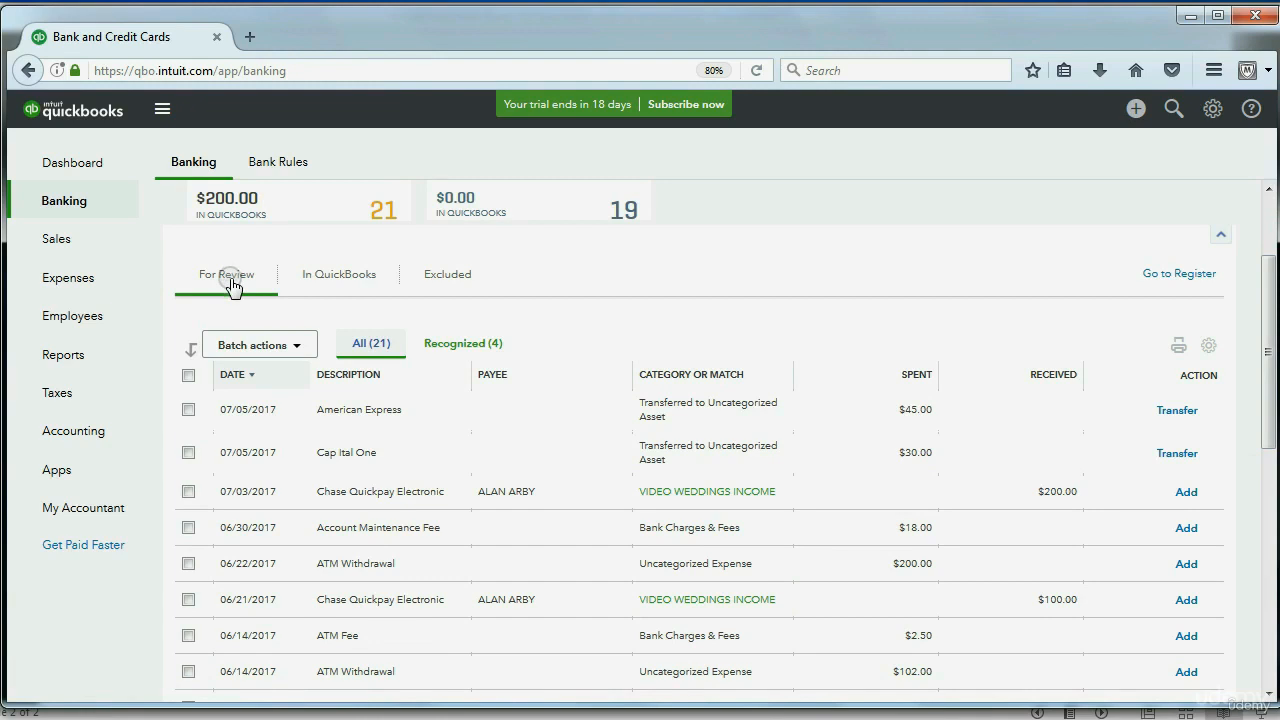
left_click(332, 284)
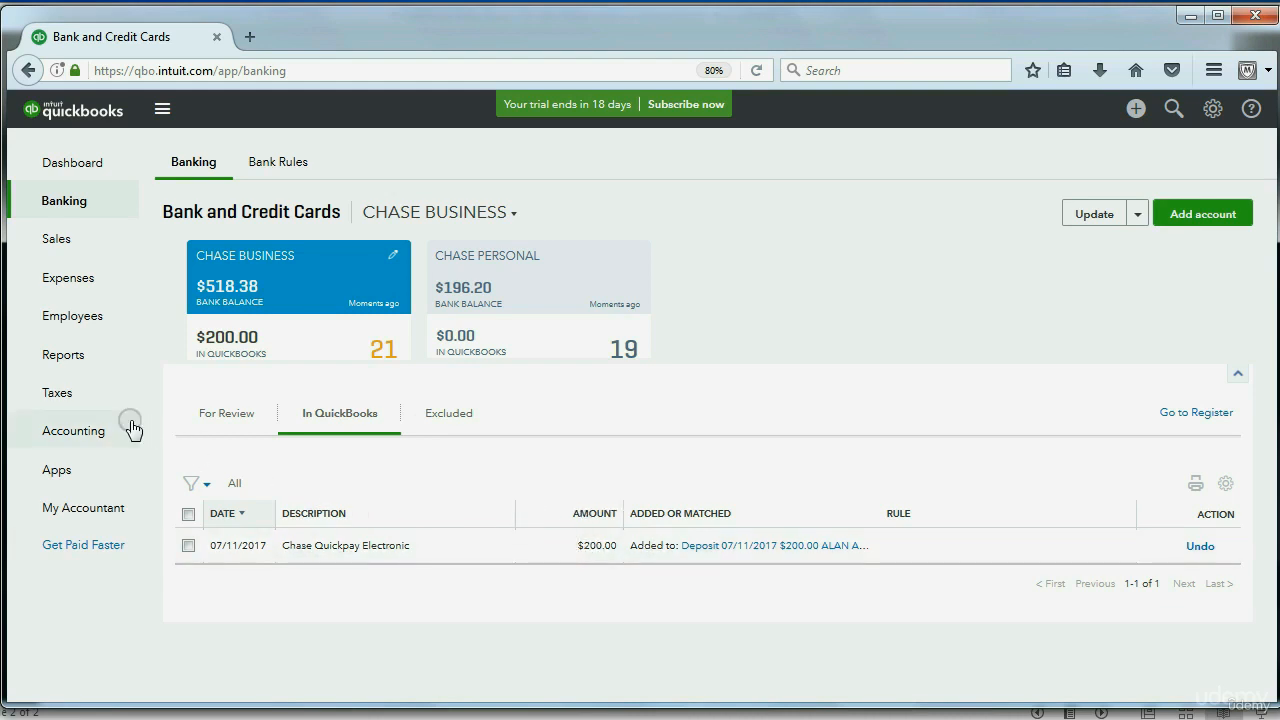
Step: Open the MY Trial Balance custom report and examine the CHASE BUSINESS and VIDEO WEDDINGS INCOME balances
left_click(63, 355)
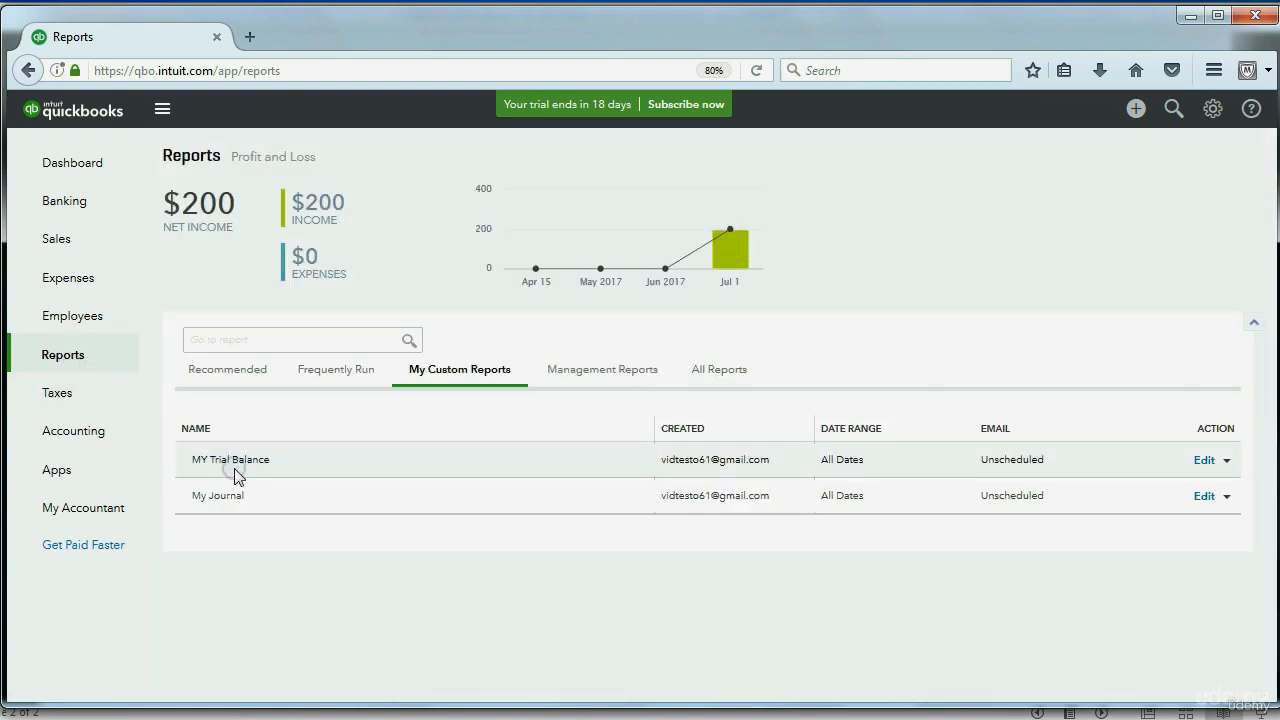
left_click(233, 460)
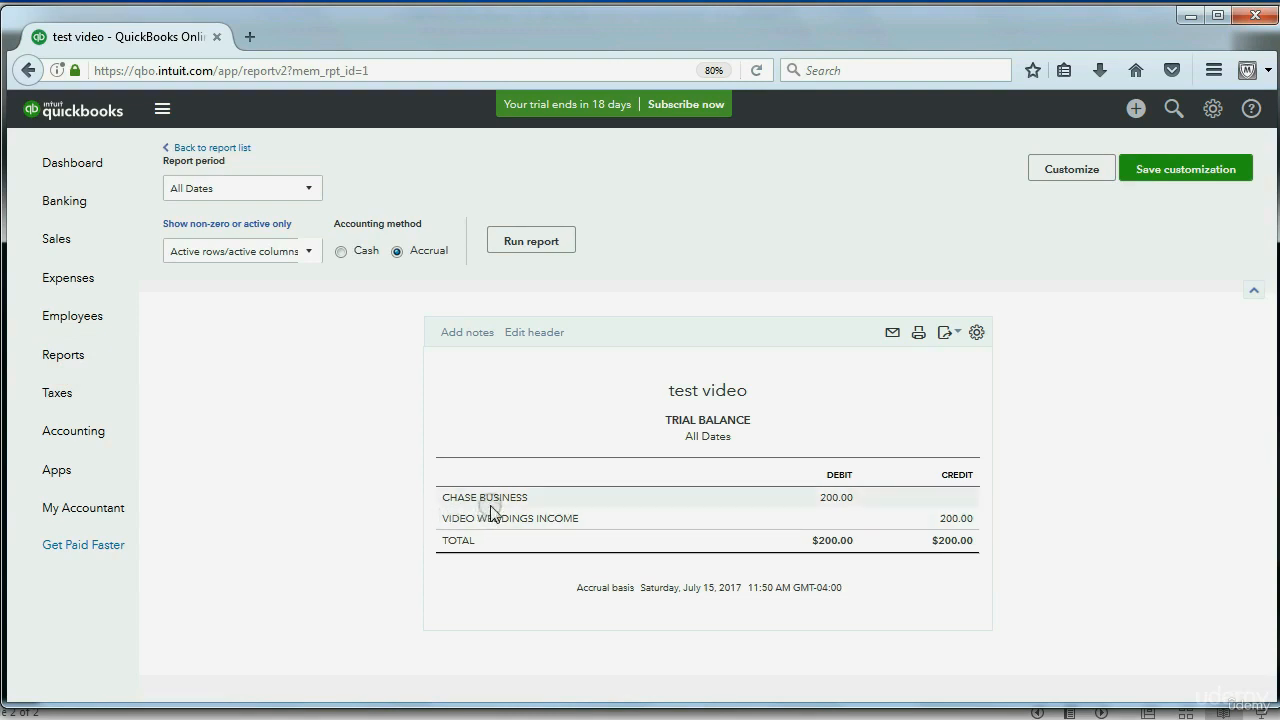
left_click(607, 517)
left_click(829, 497)
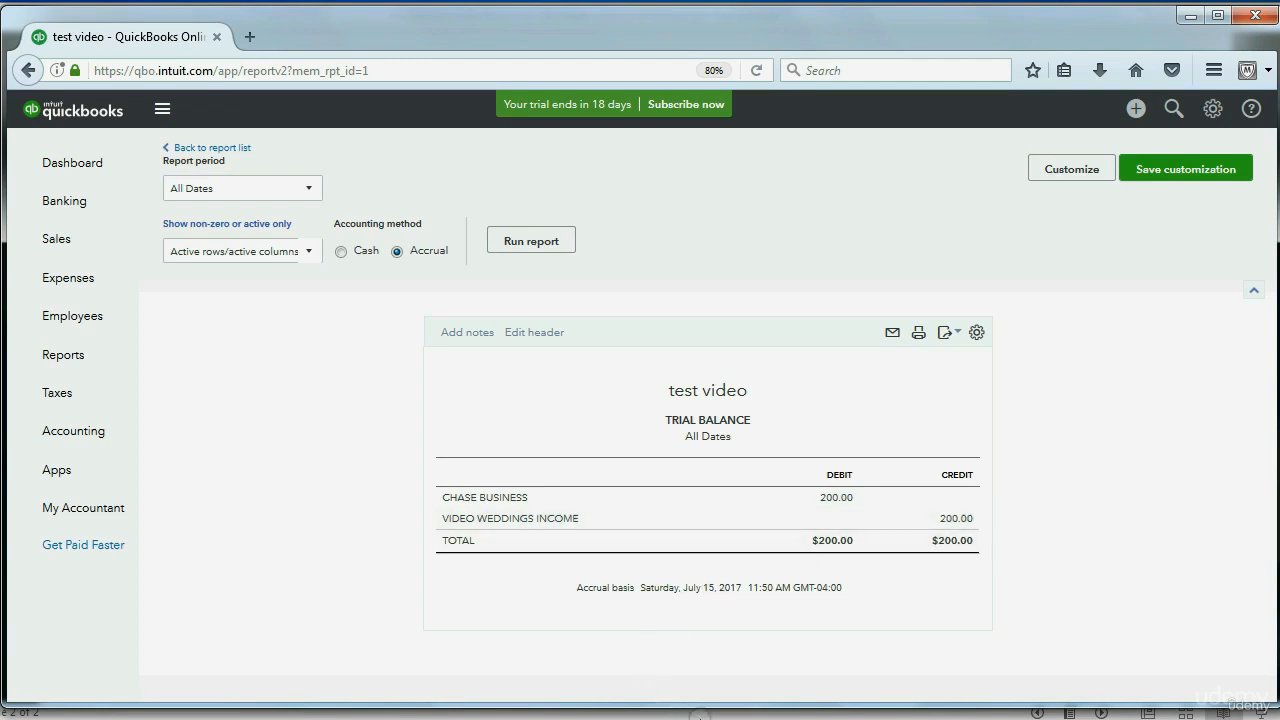
left_click(698, 718)
left_click(612, 567)
Step: Add the 07/05/2017 American Express payment from the banking review list as DELIVERY EXPENSE with U.P.S as payee
left_click(63, 207)
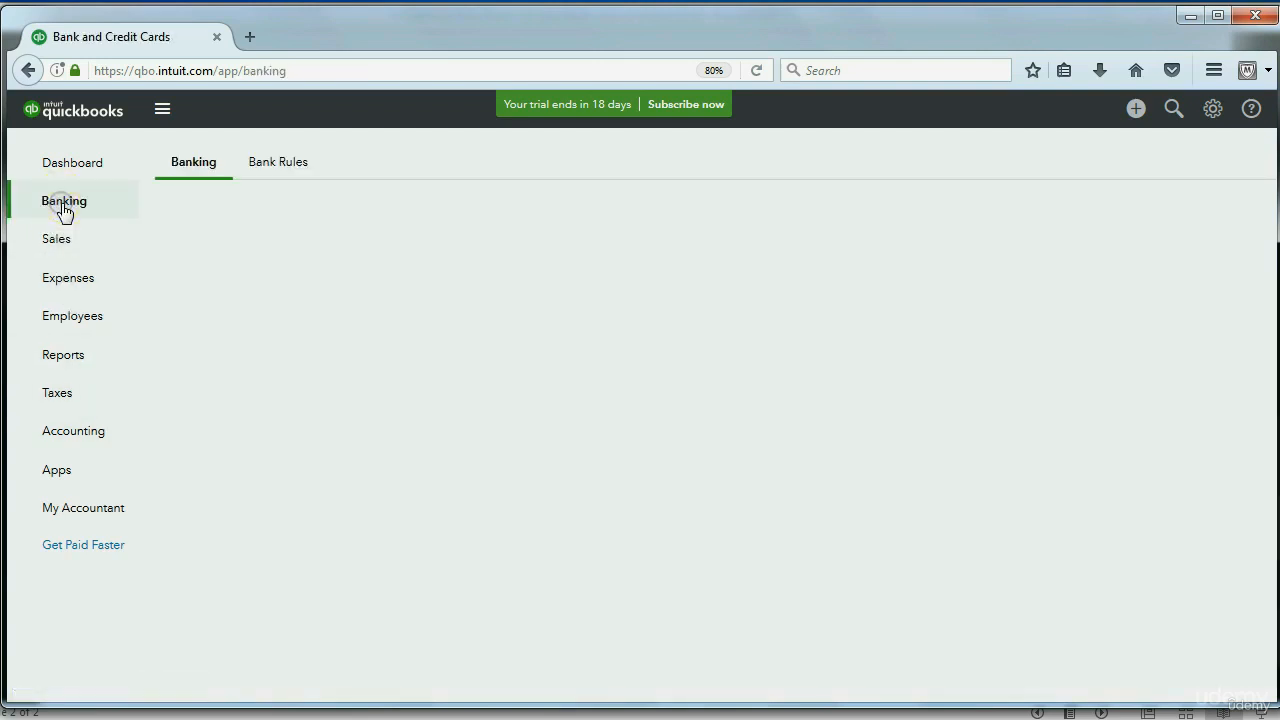
scroll(628, 444, "down", 3)
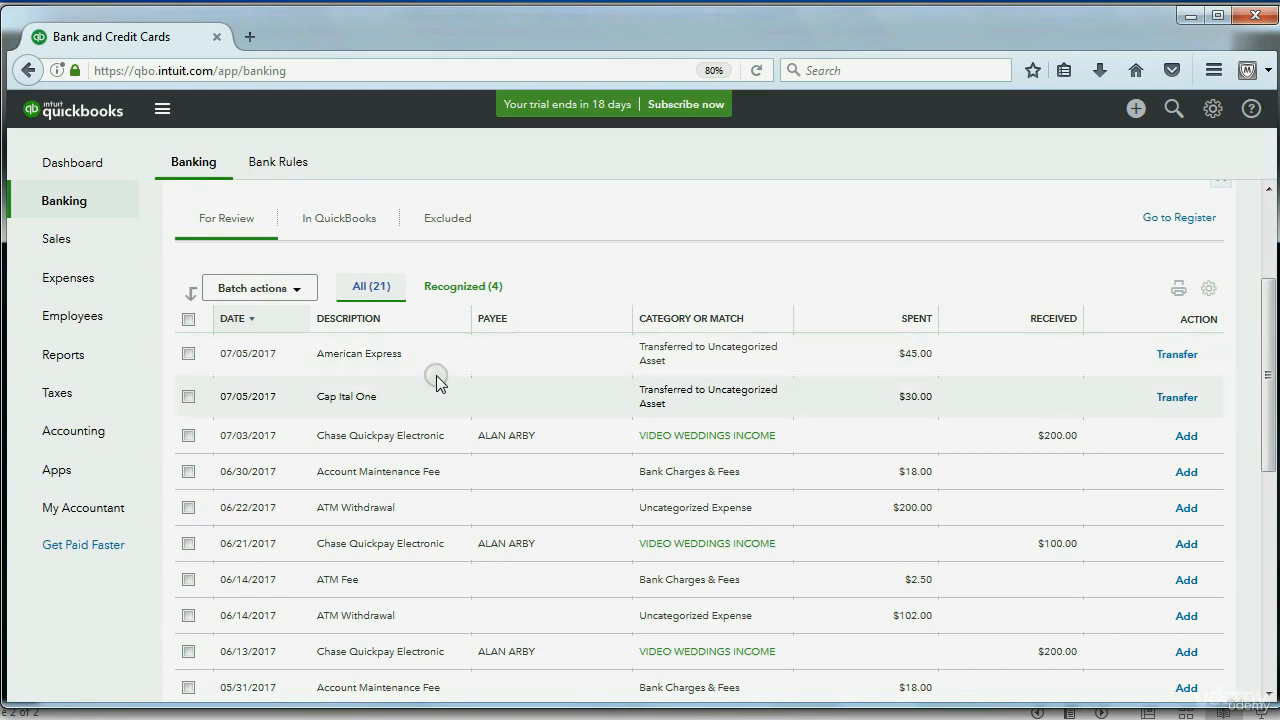
left_click(684, 347)
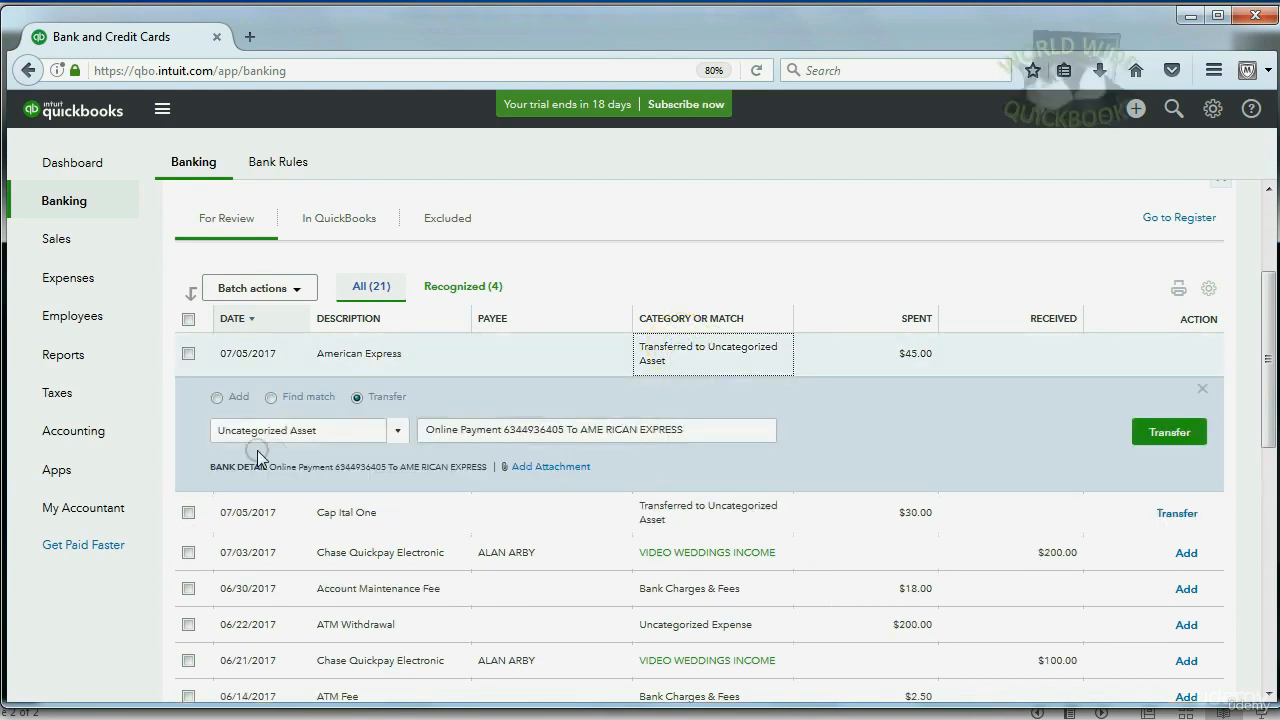
left_click(217, 397)
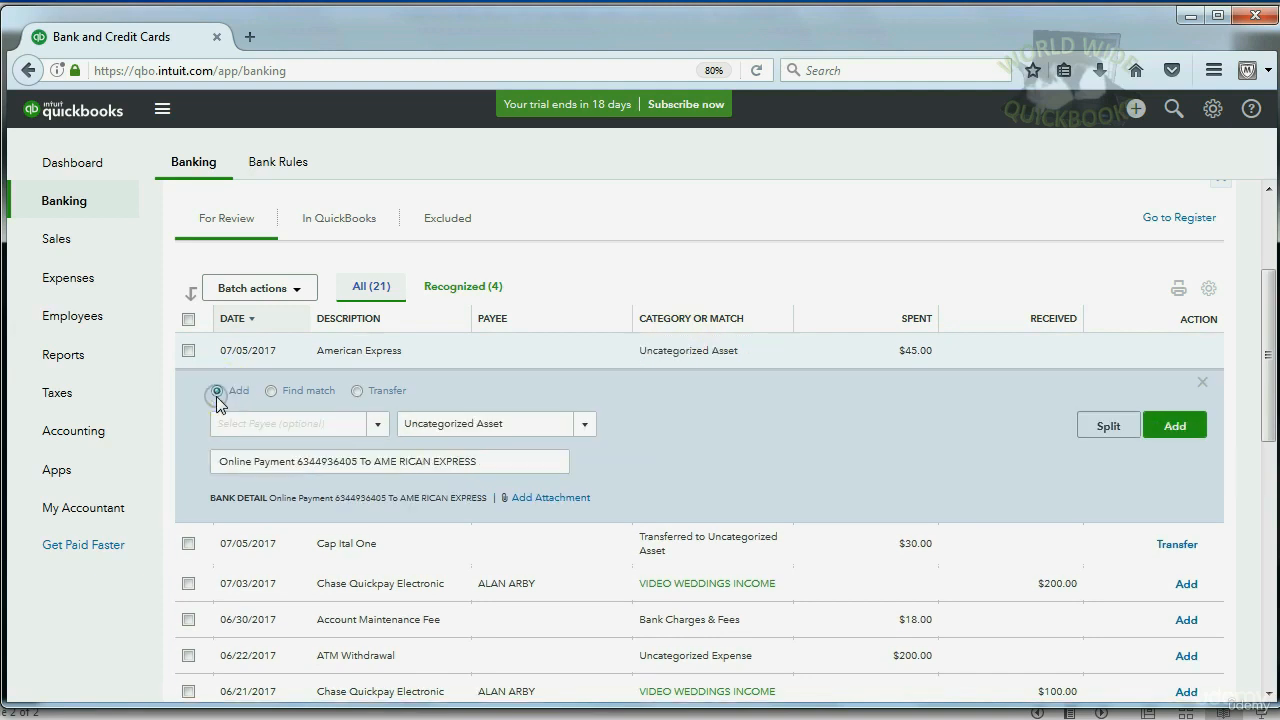
left_click(582, 425)
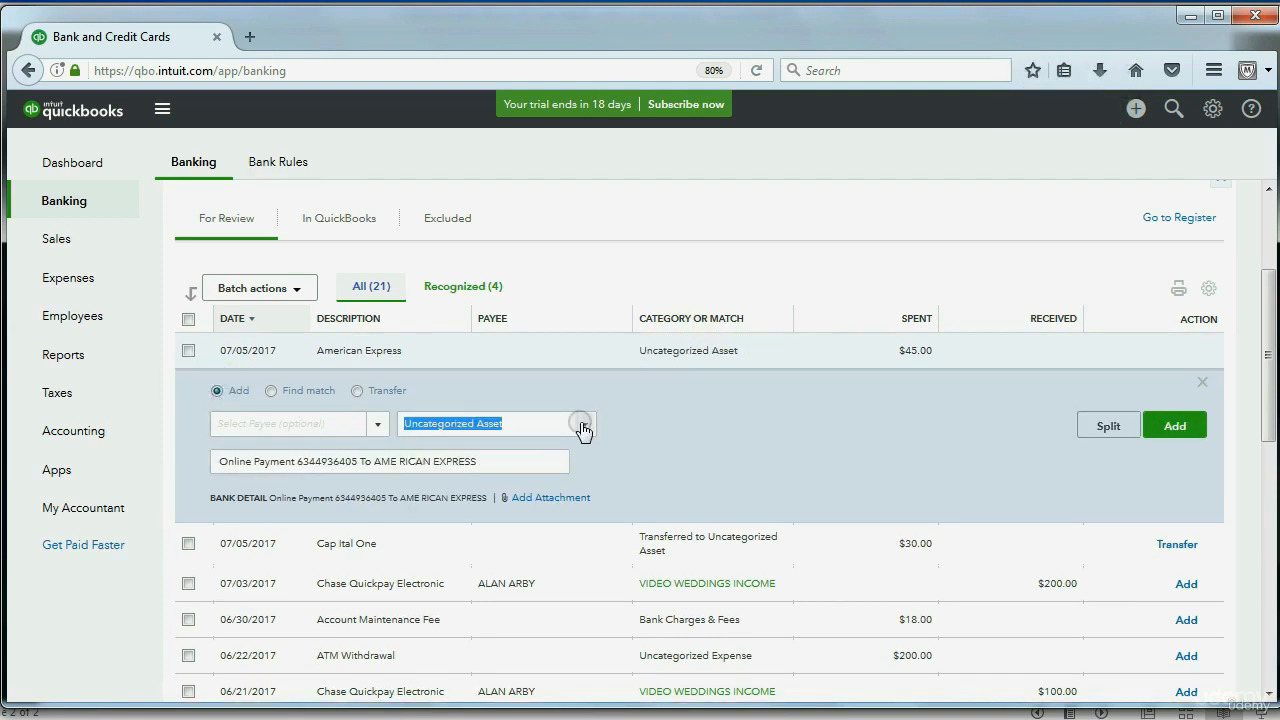
left_click_drag(608, 354, 556, 208)
left_click(529, 216)
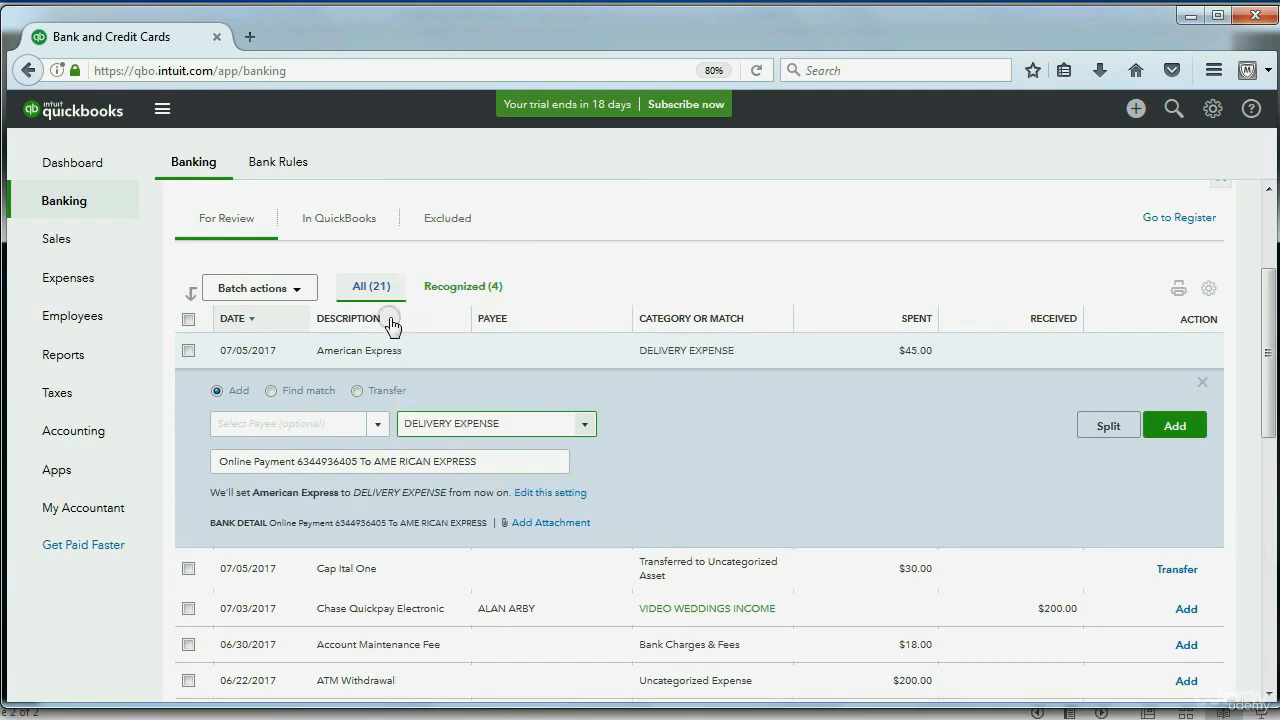
left_click(370, 423)
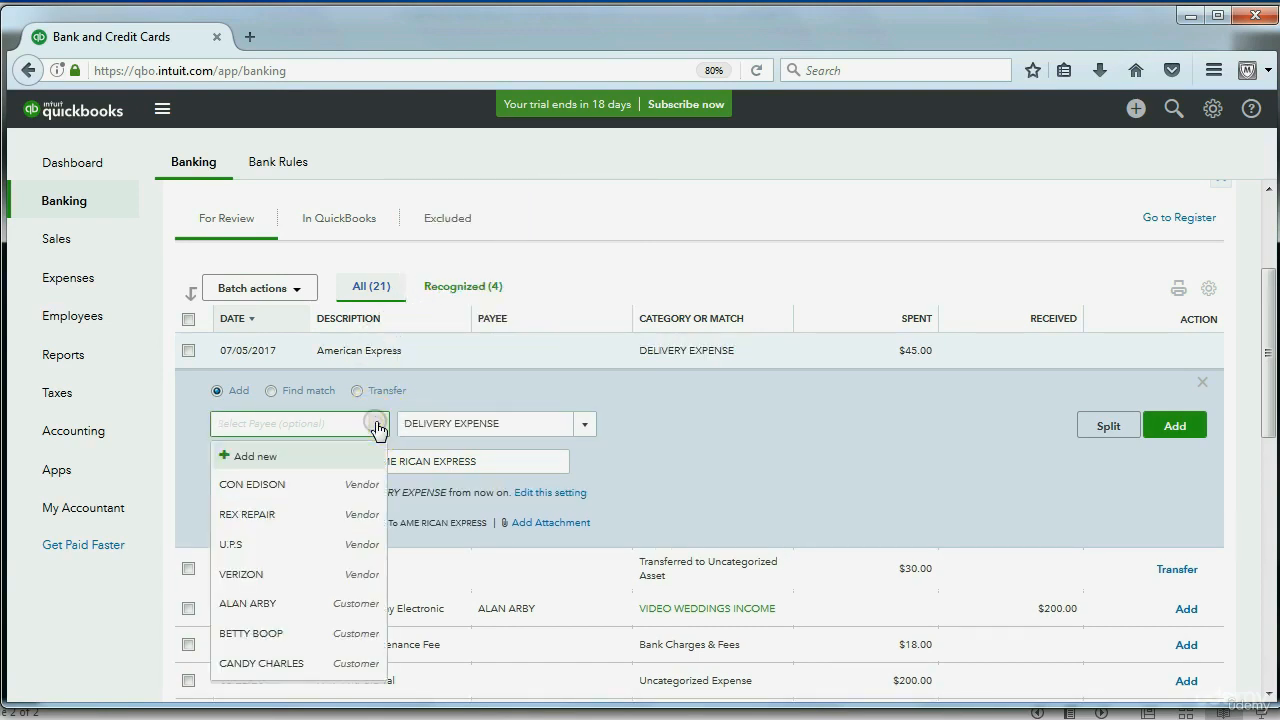
left_click(278, 546)
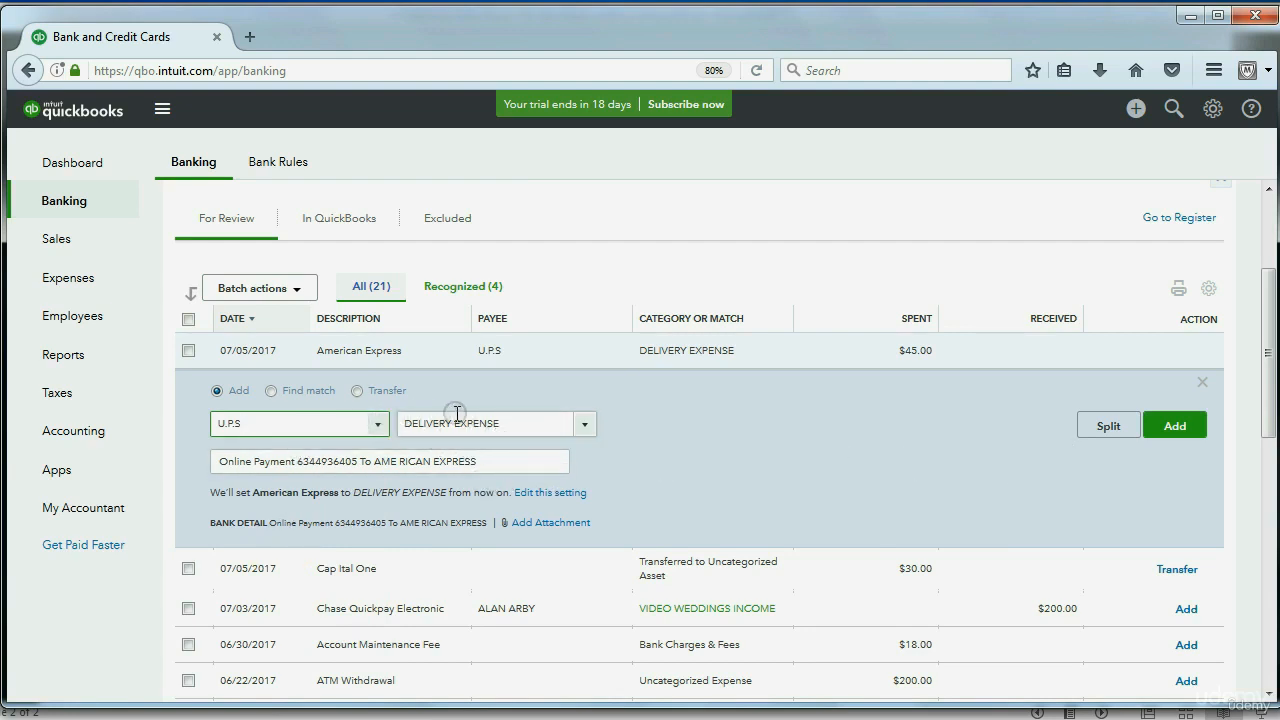
left_click(1163, 425)
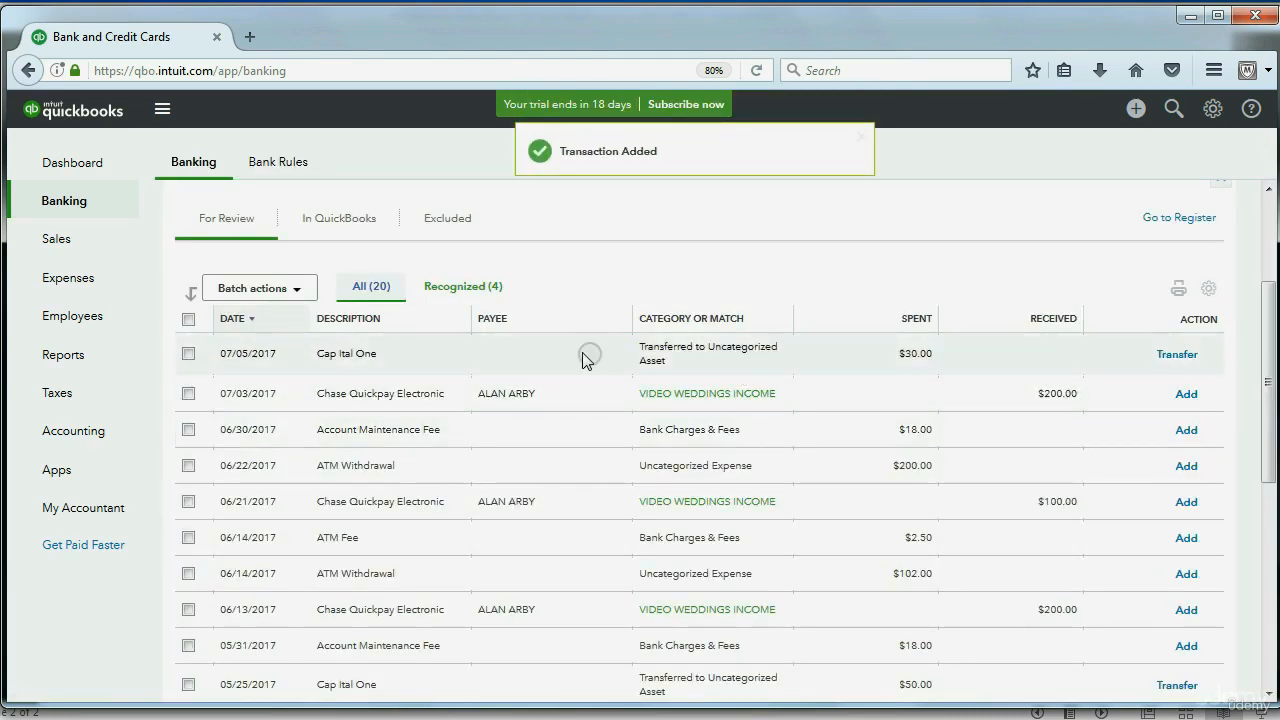
Step: Check the transactions already in QuickBooks for the American Express payment, and examine its effect in the MY Trial Balance report
left_click(340, 219)
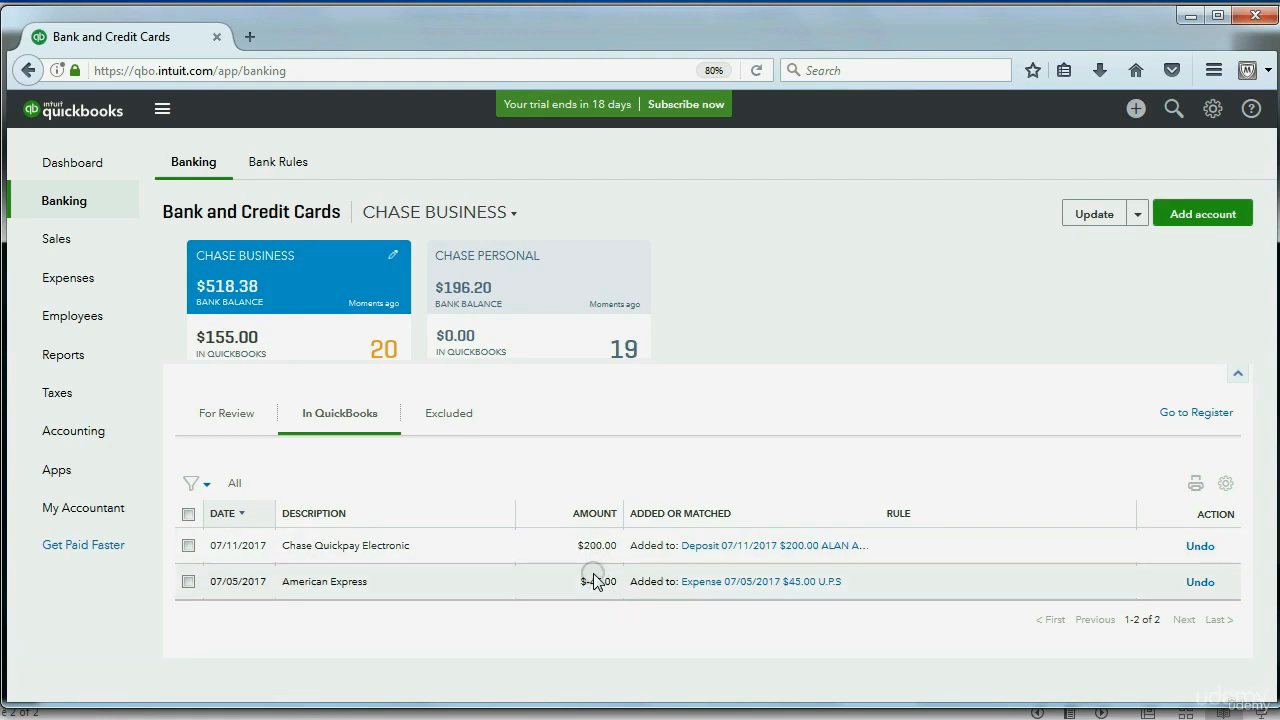
left_click(63, 358)
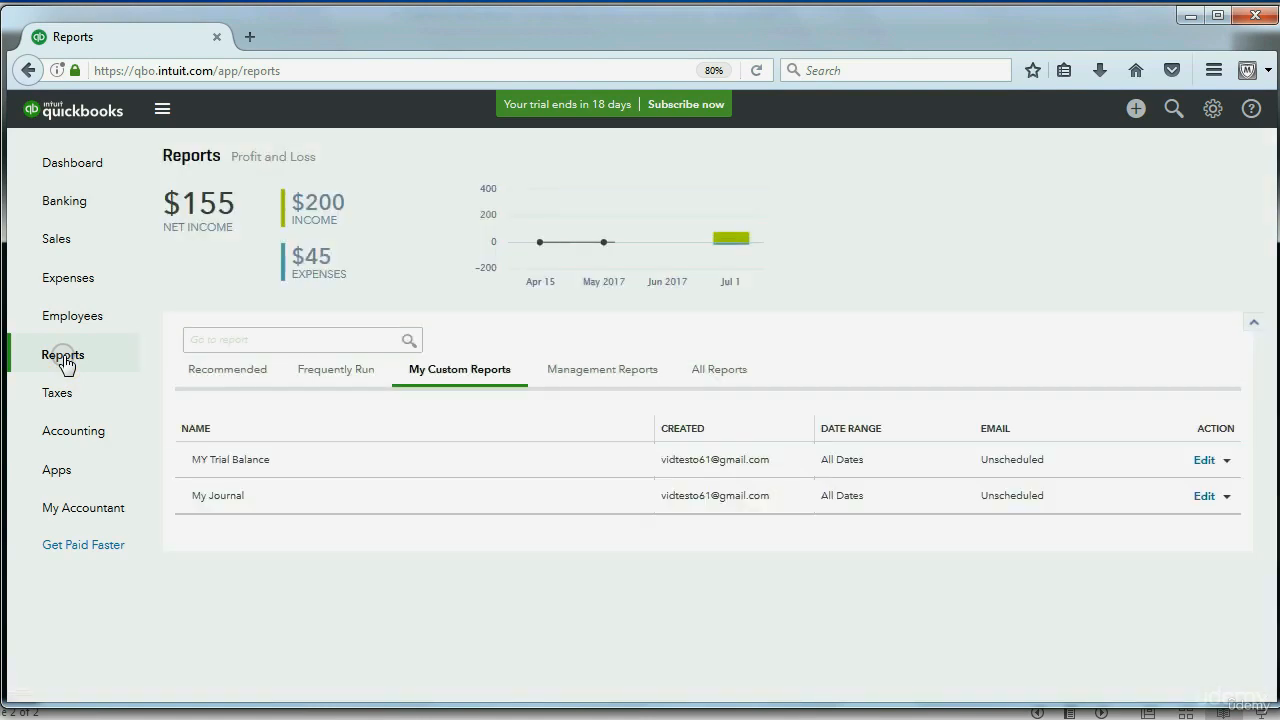
left_click(211, 462)
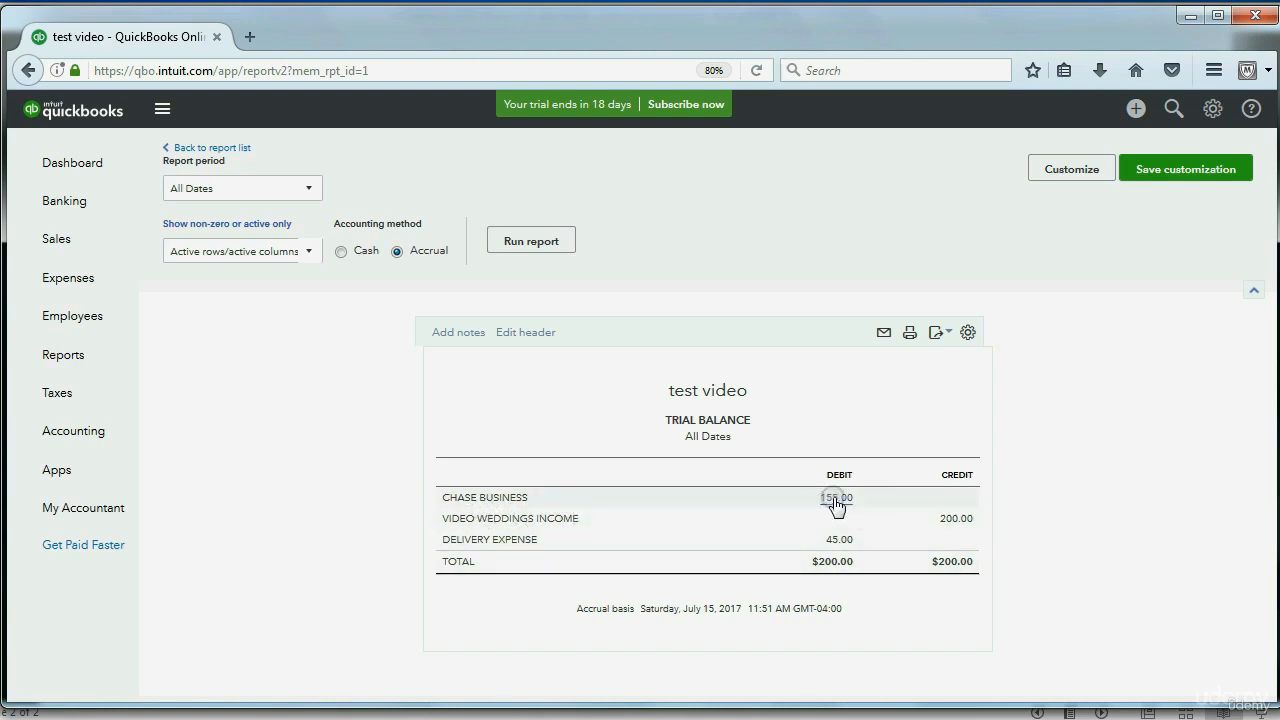
Step: Inspect the 07/05/2017 U.P.S expense record linked from the transactions already in QuickBooks, and close it without changes
left_click(70, 200)
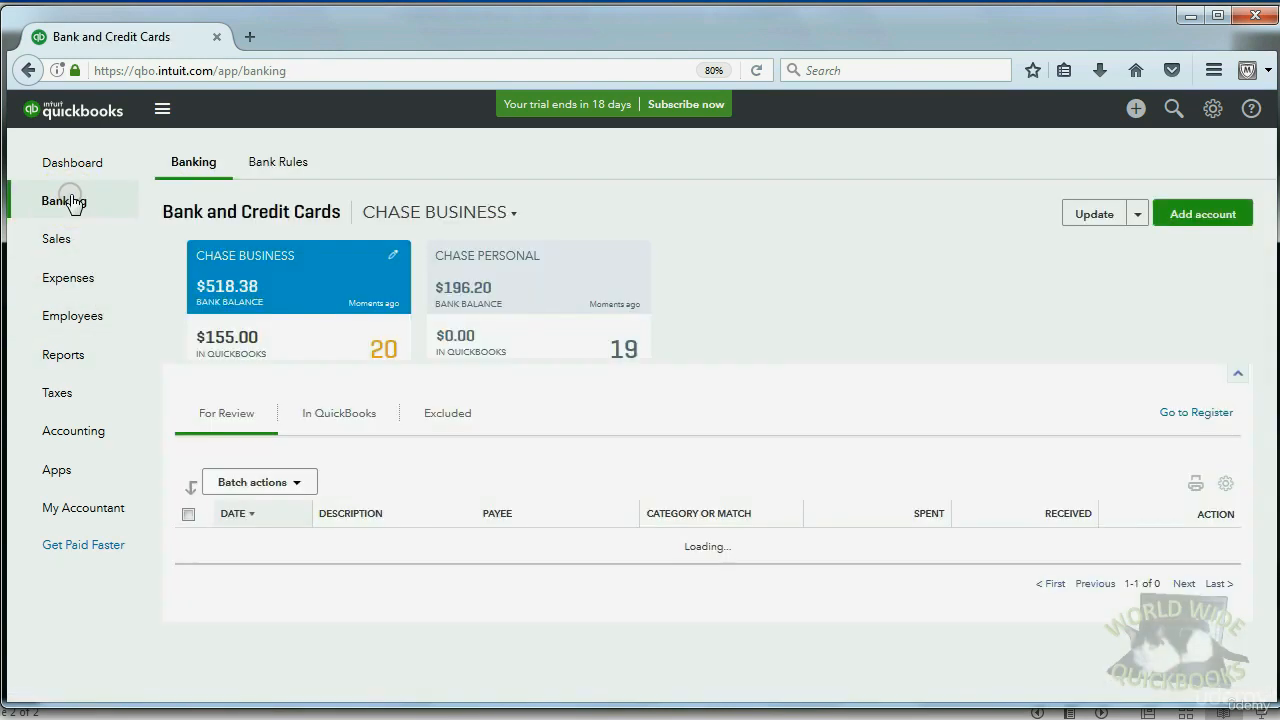
left_click(356, 420)
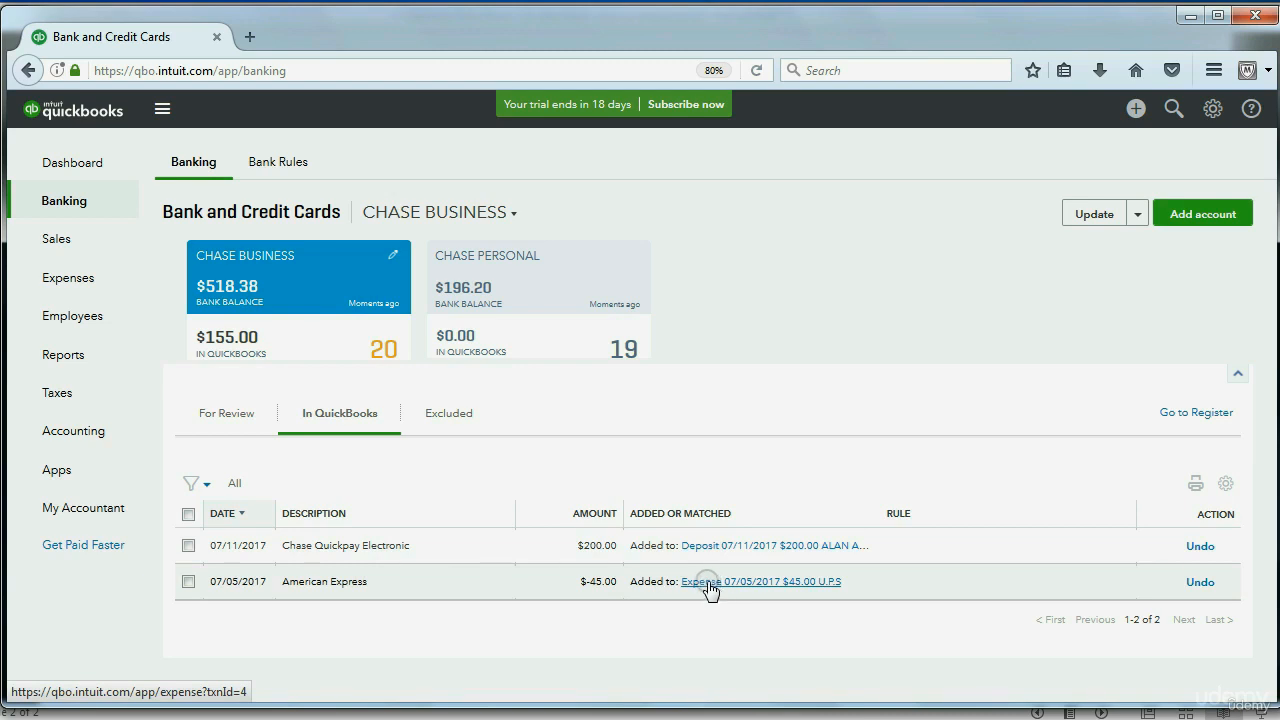
left_click(708, 585)
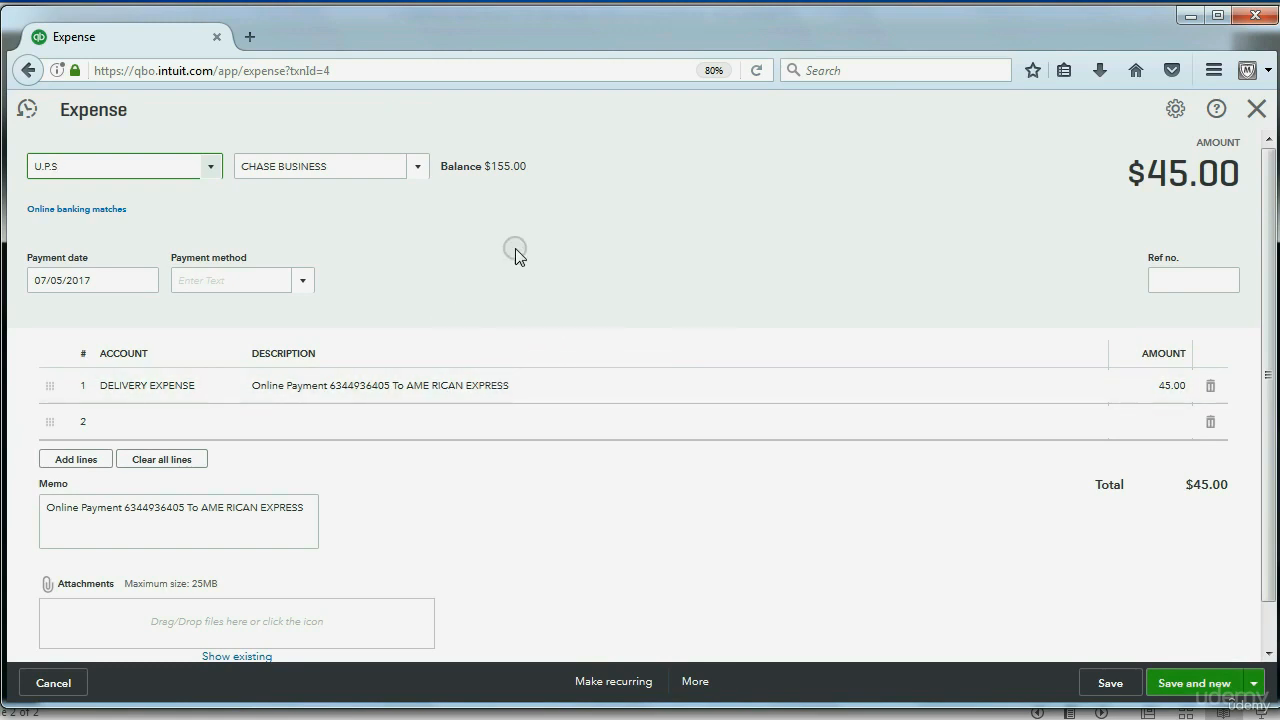
left_click(1254, 109)
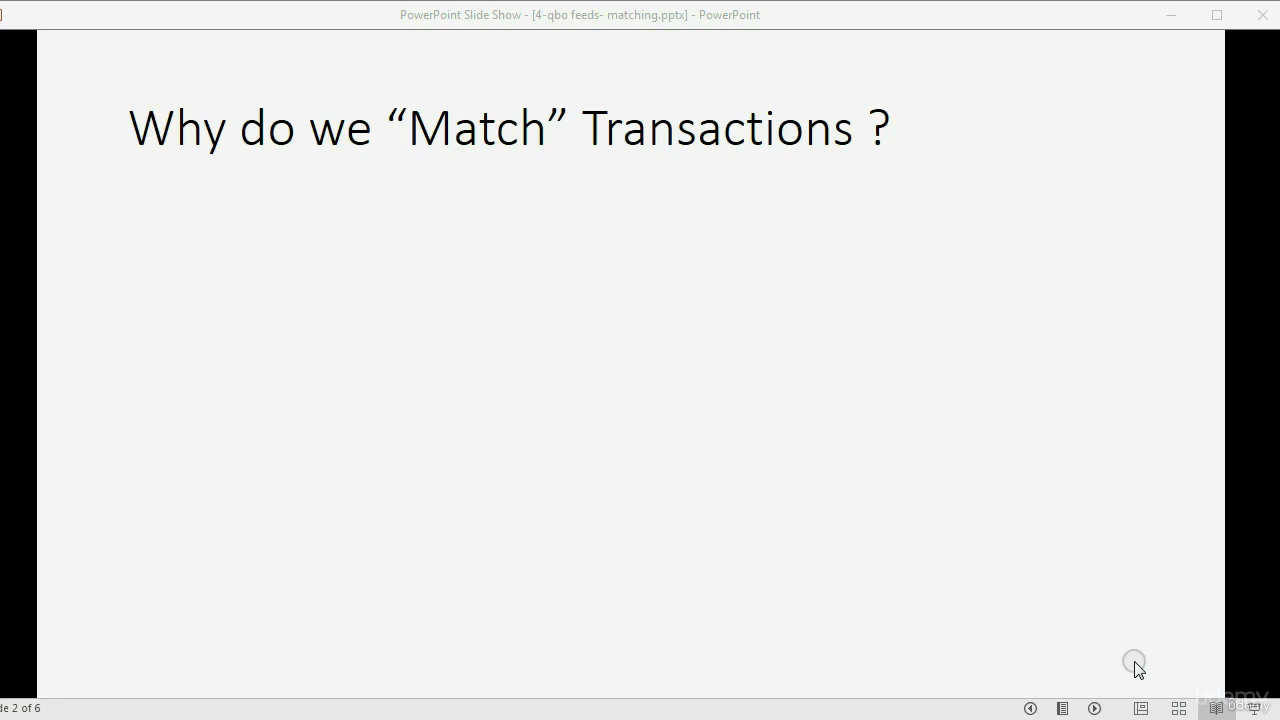
left_click(1096, 708)
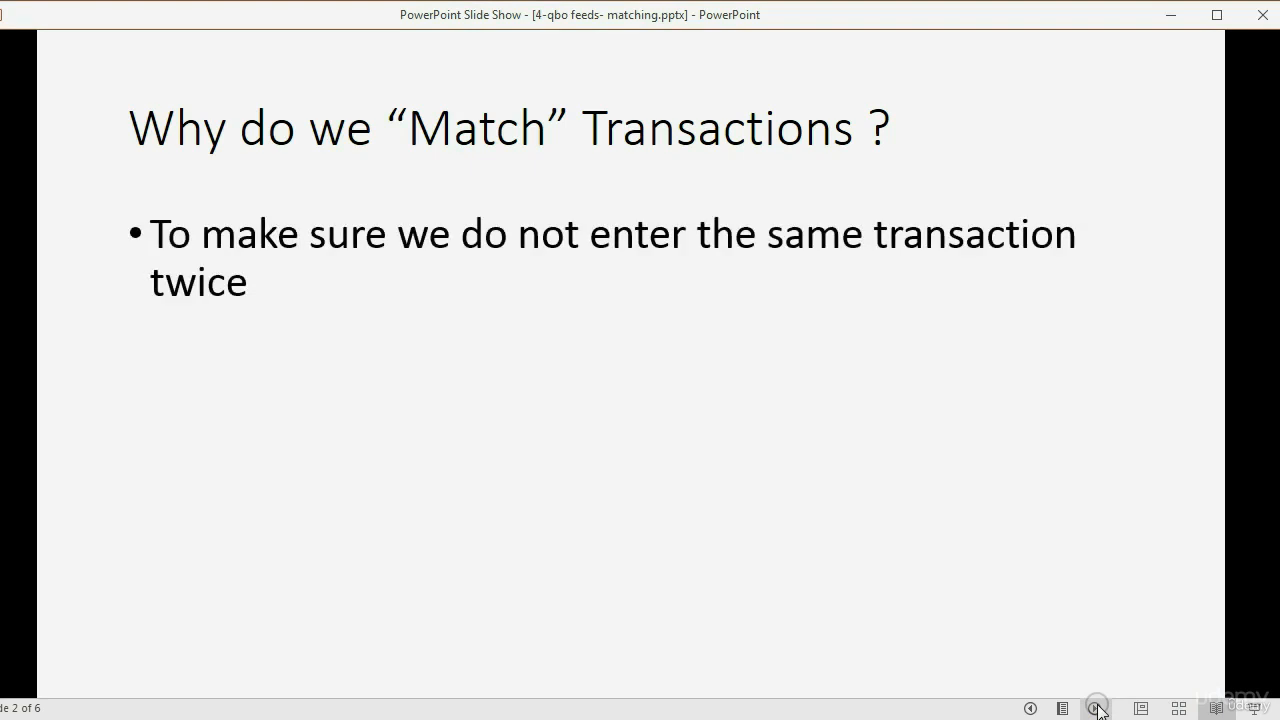
left_click(1096, 708)
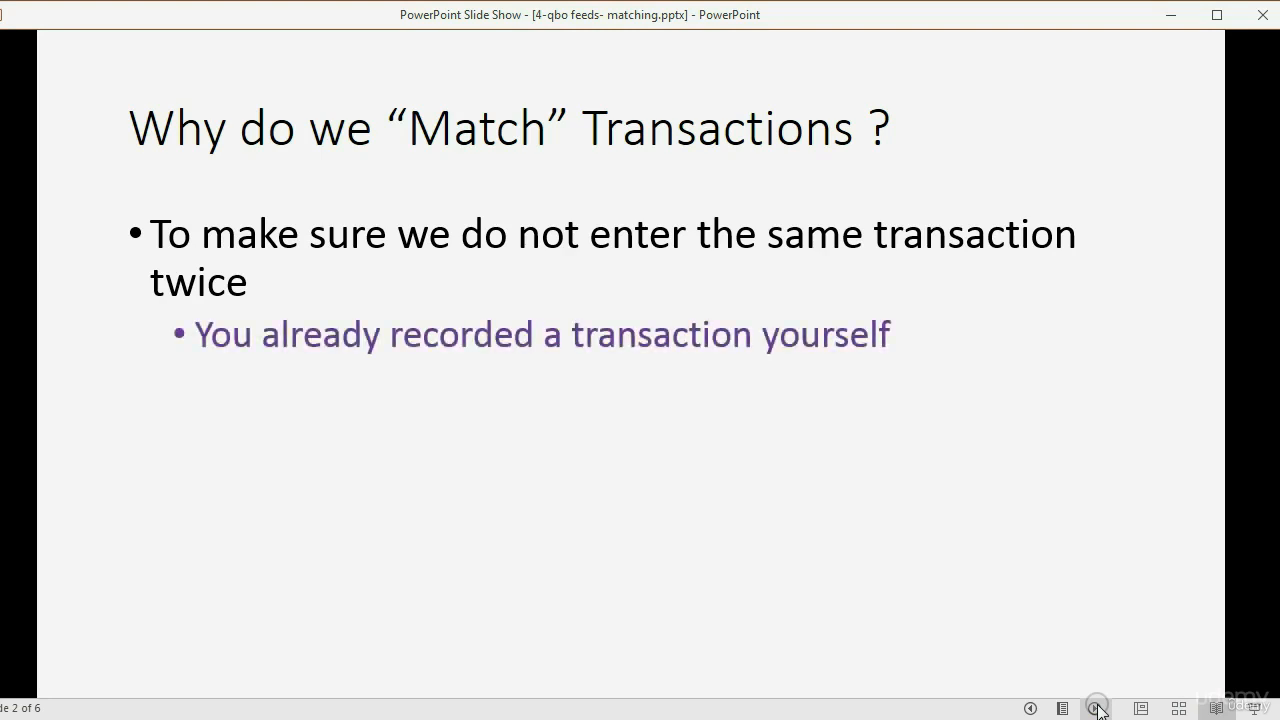
left_click(1096, 708)
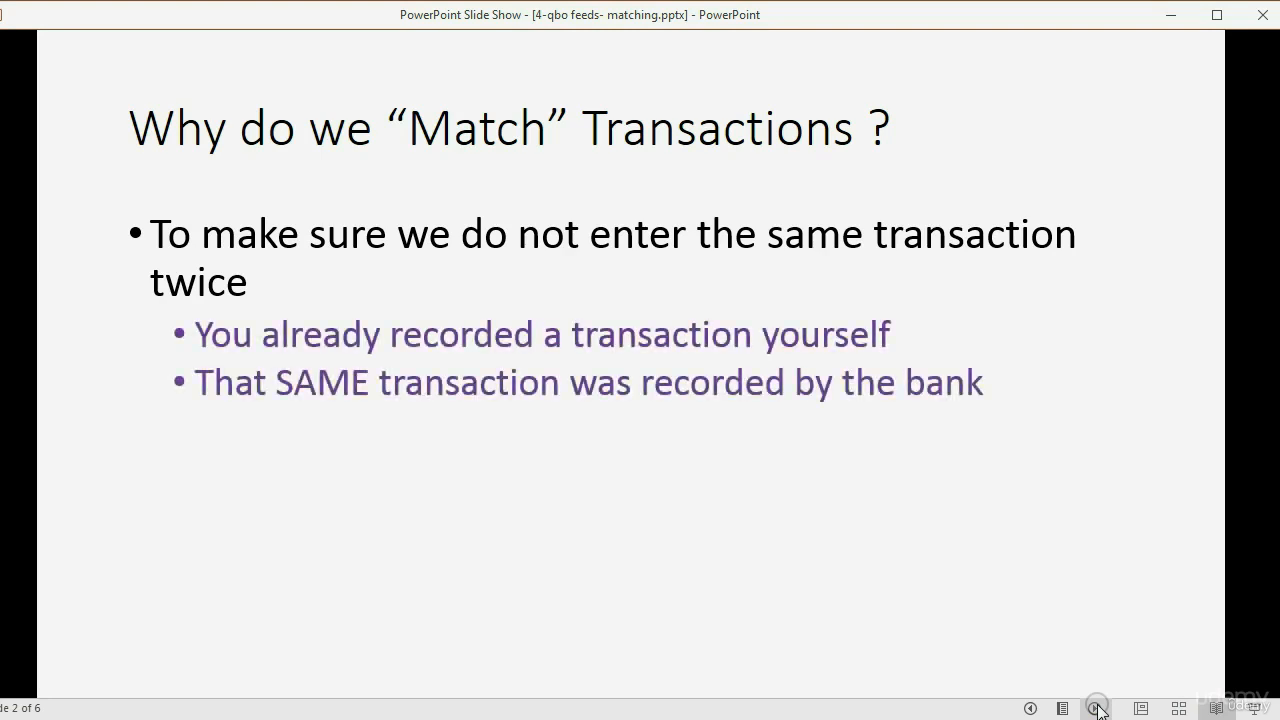
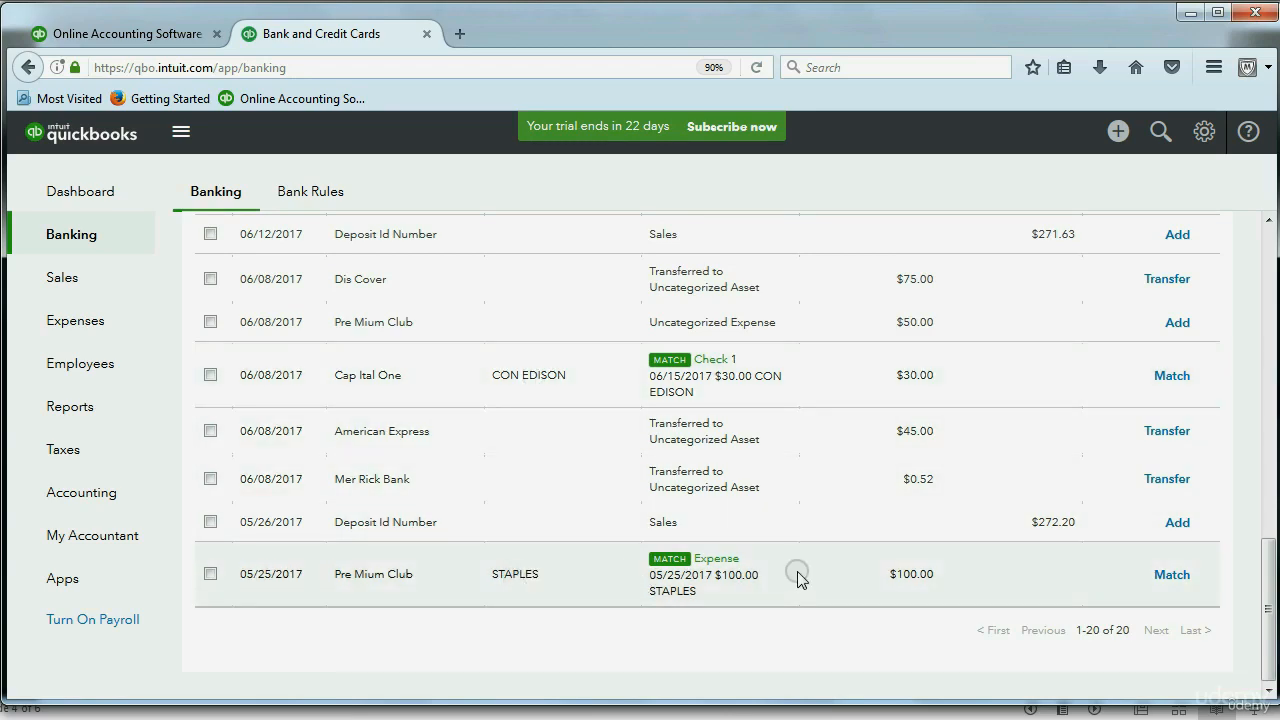
left_click(704, 718)
left_click(699, 635)
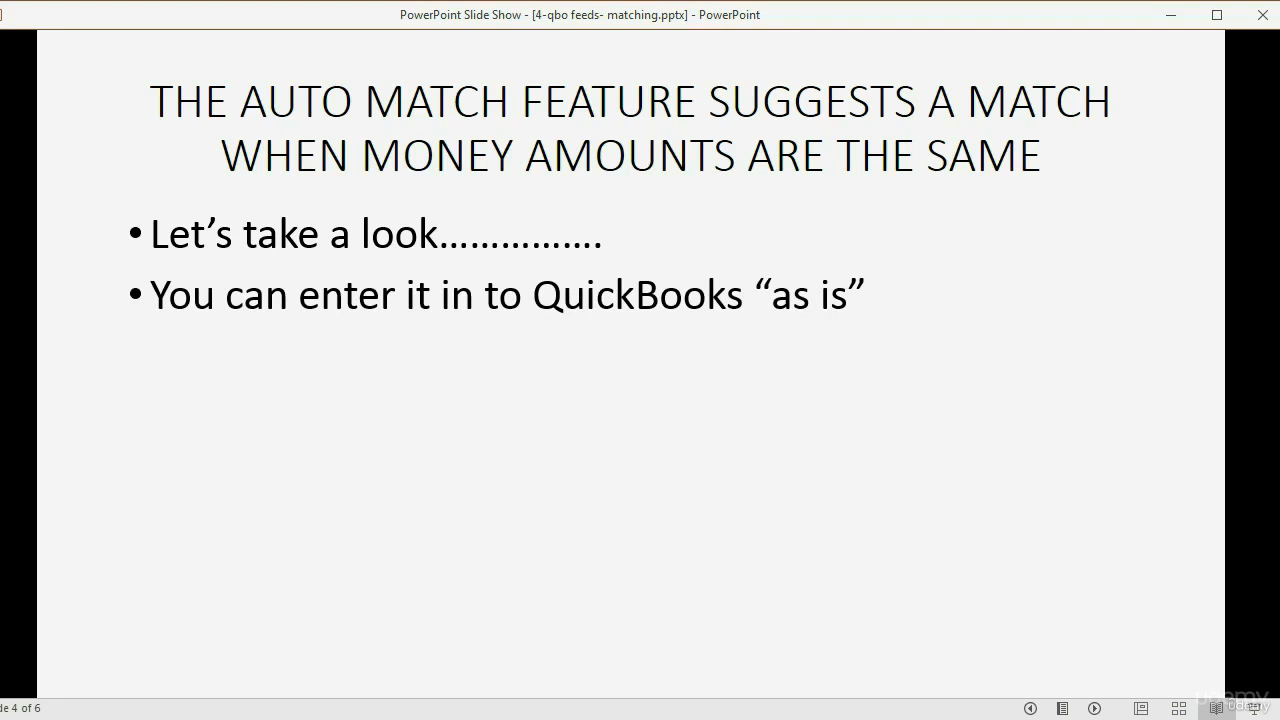
left_click(706, 624)
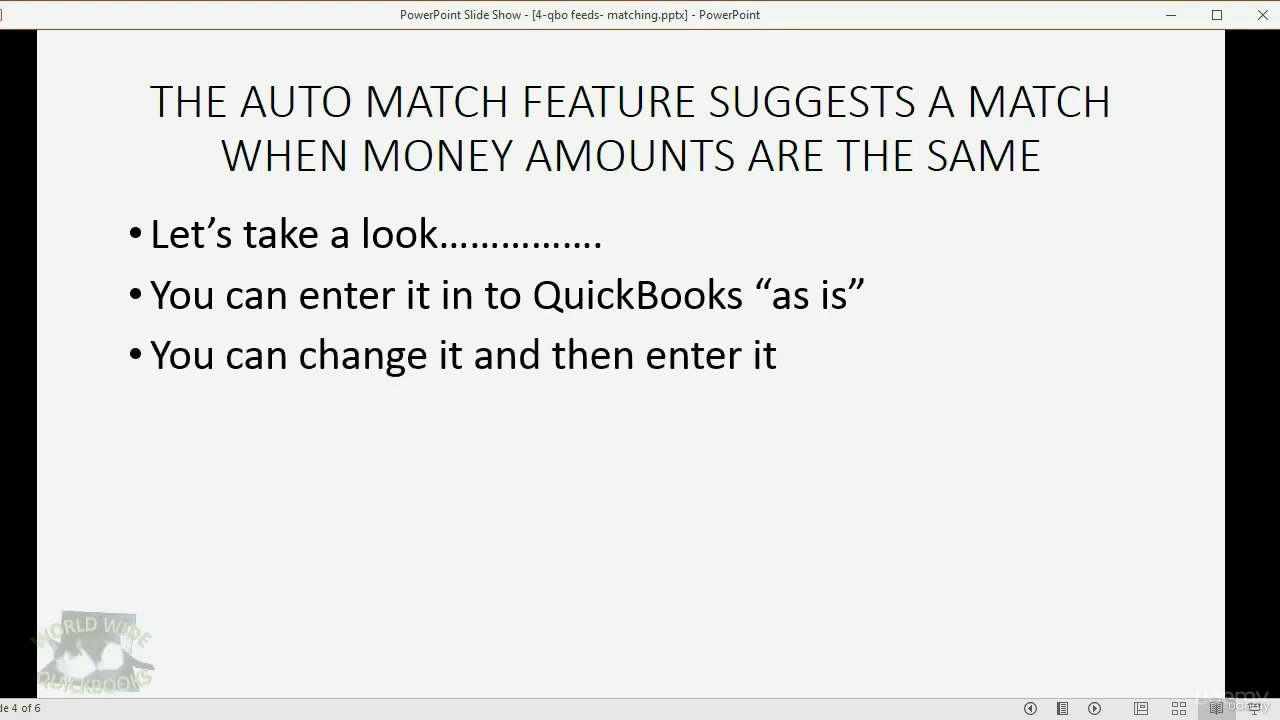
left_click(729, 571)
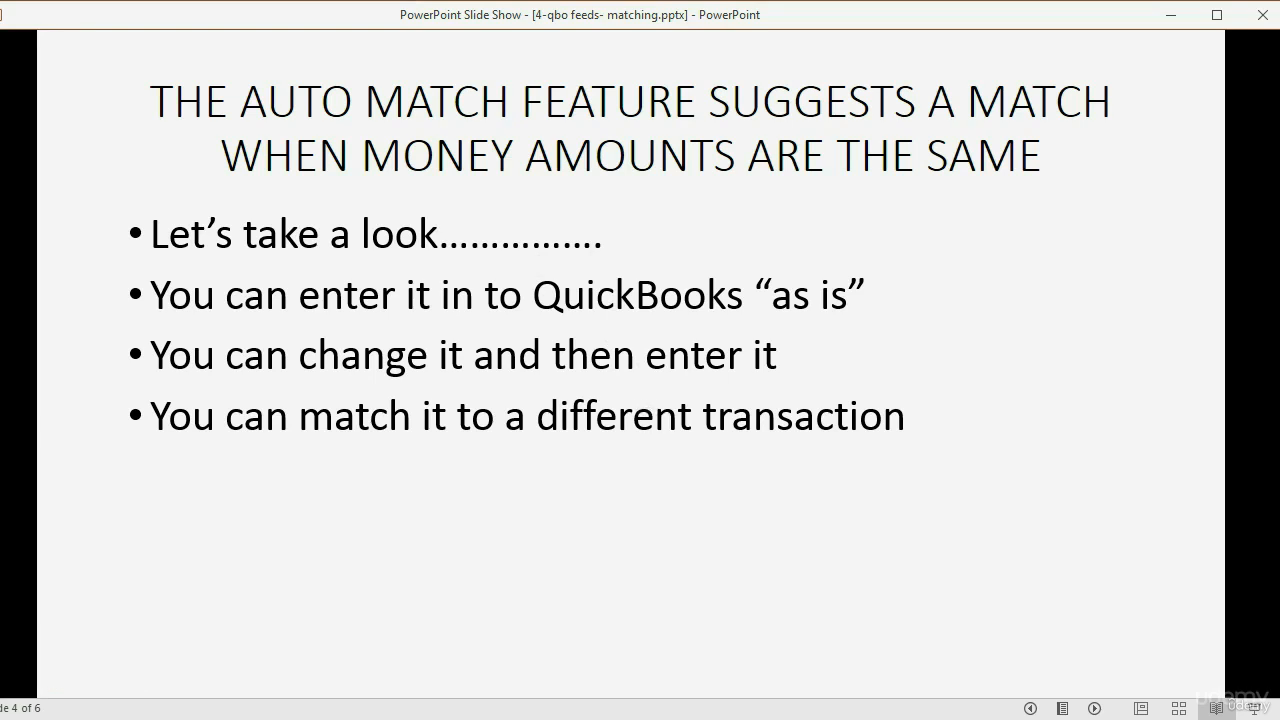
left_click(913, 553)
left_click(913, 553)
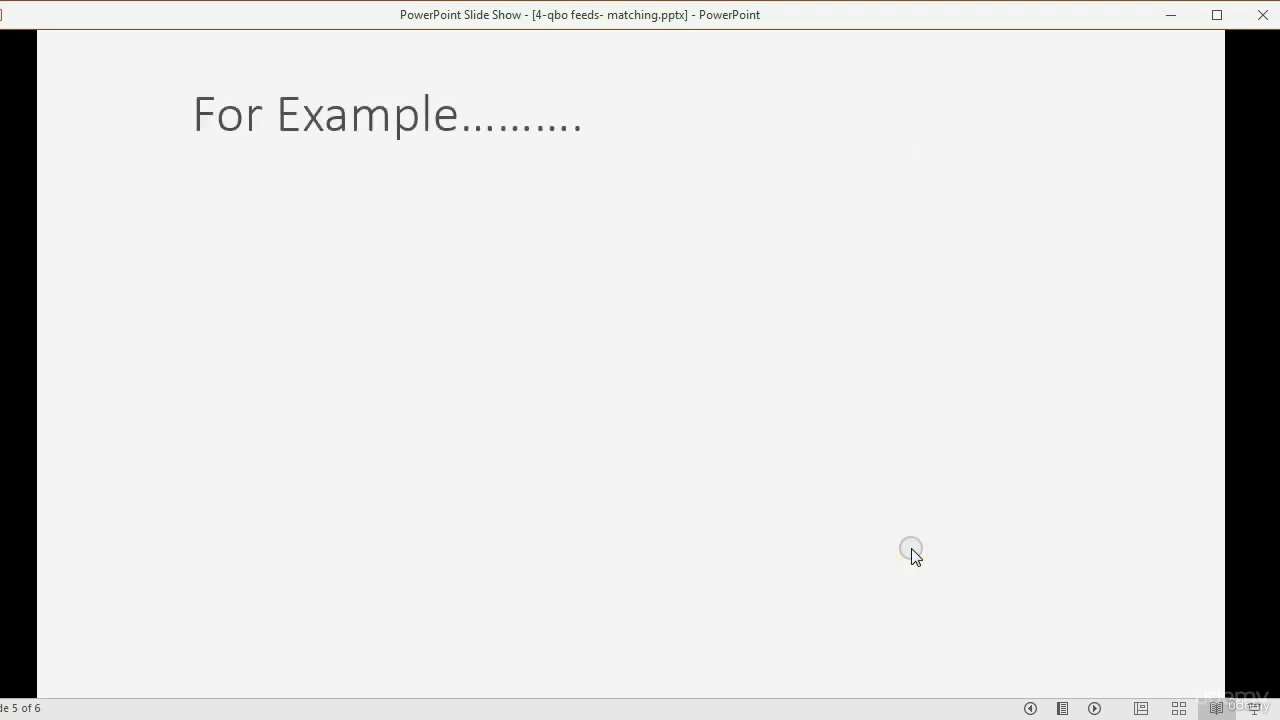
left_click(912, 552)
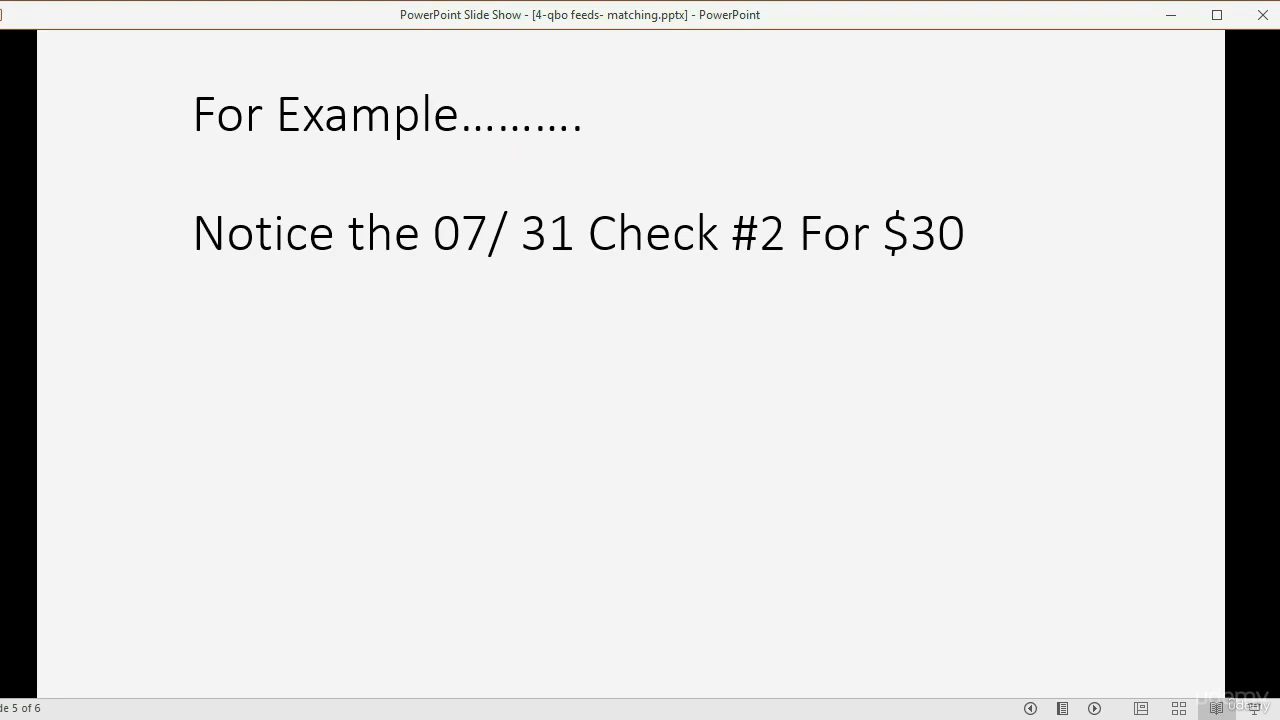
left_click(906, 505)
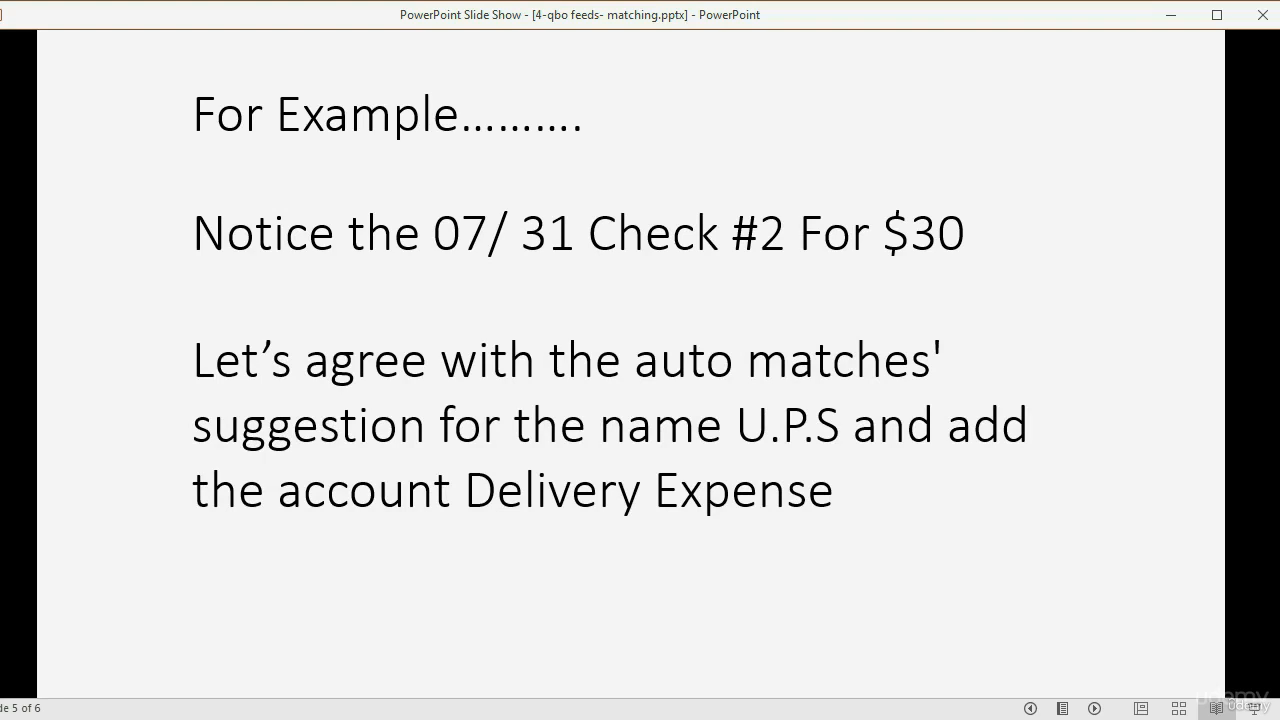
left_click(903, 489)
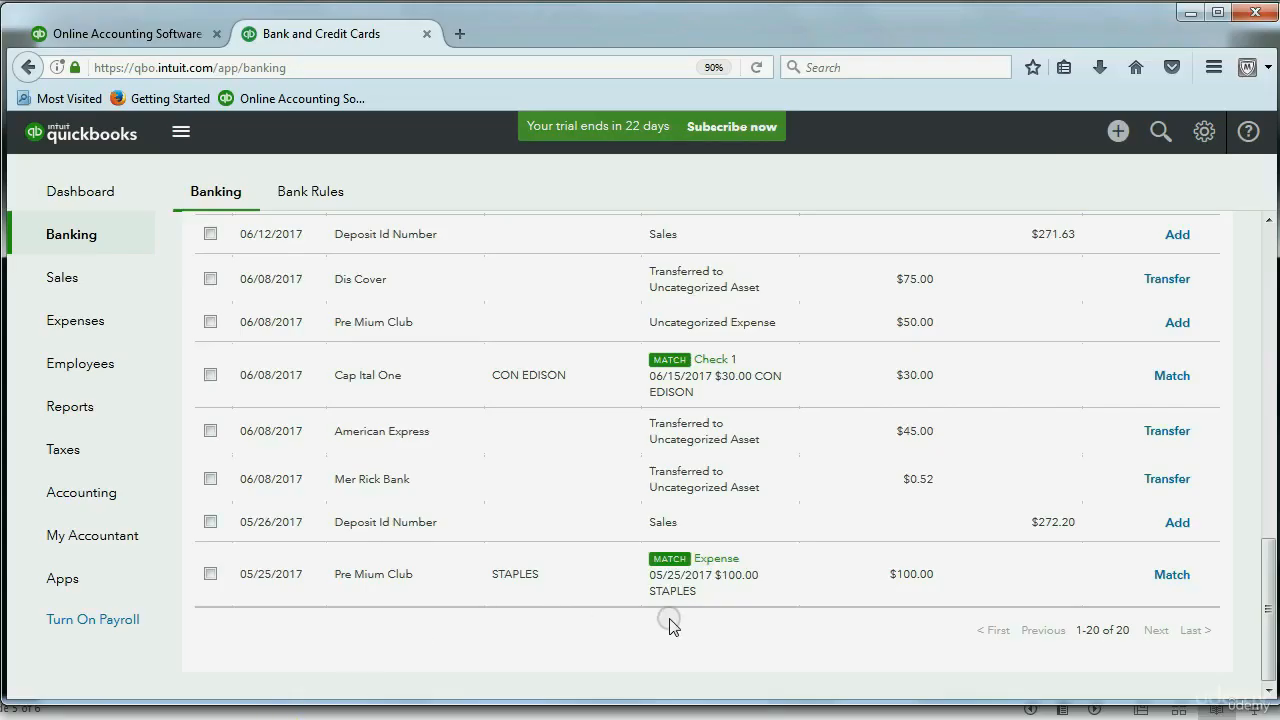
Step: Match the 07/31/2017 Cre Dit One payment to the suggested U.P.S Check 2, and check it among the transactions already in QuickBooks
scroll(672, 620, "up", 10)
scroll(672, 618, "down", 2)
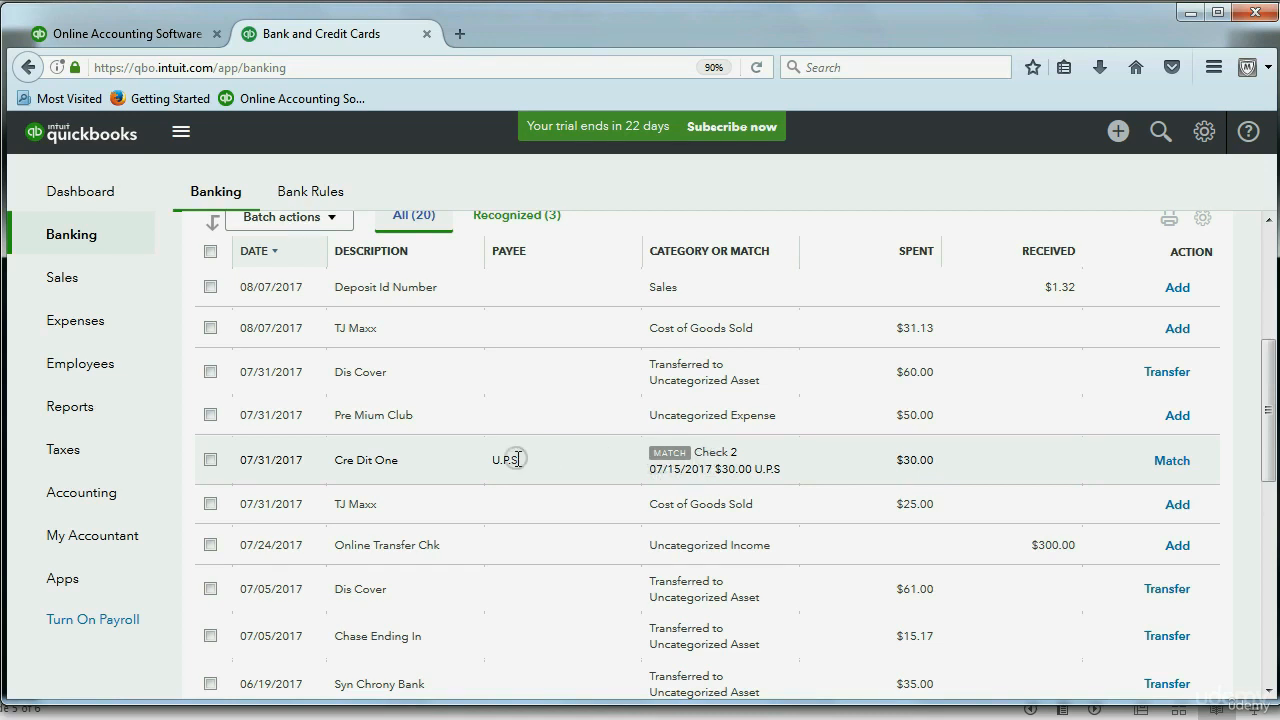
left_click(1170, 462)
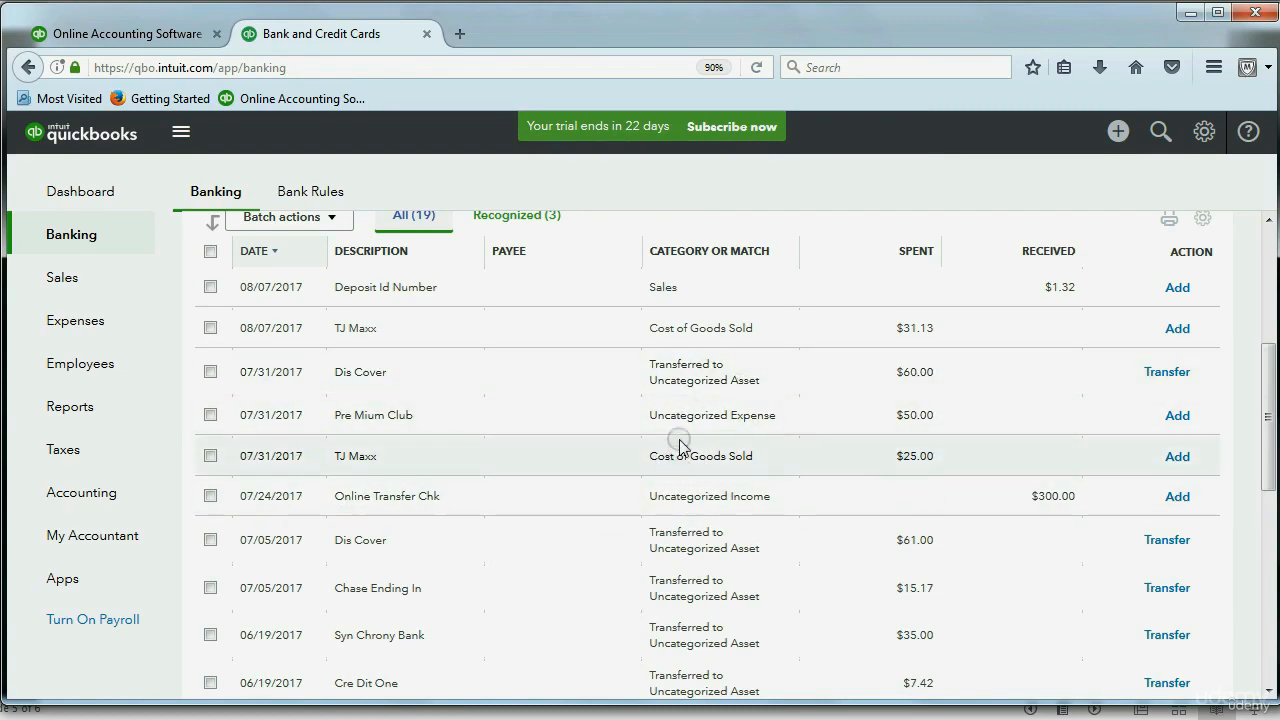
scroll(679, 445, "up", 5)
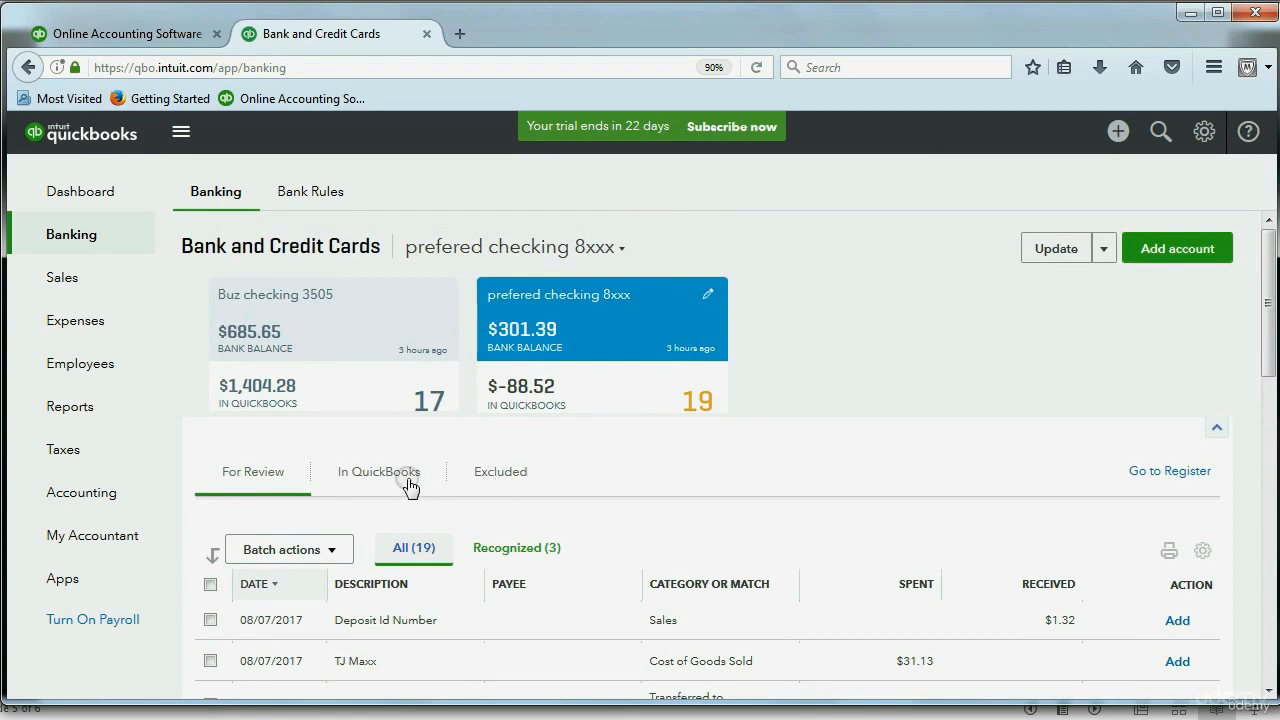
left_click(396, 483)
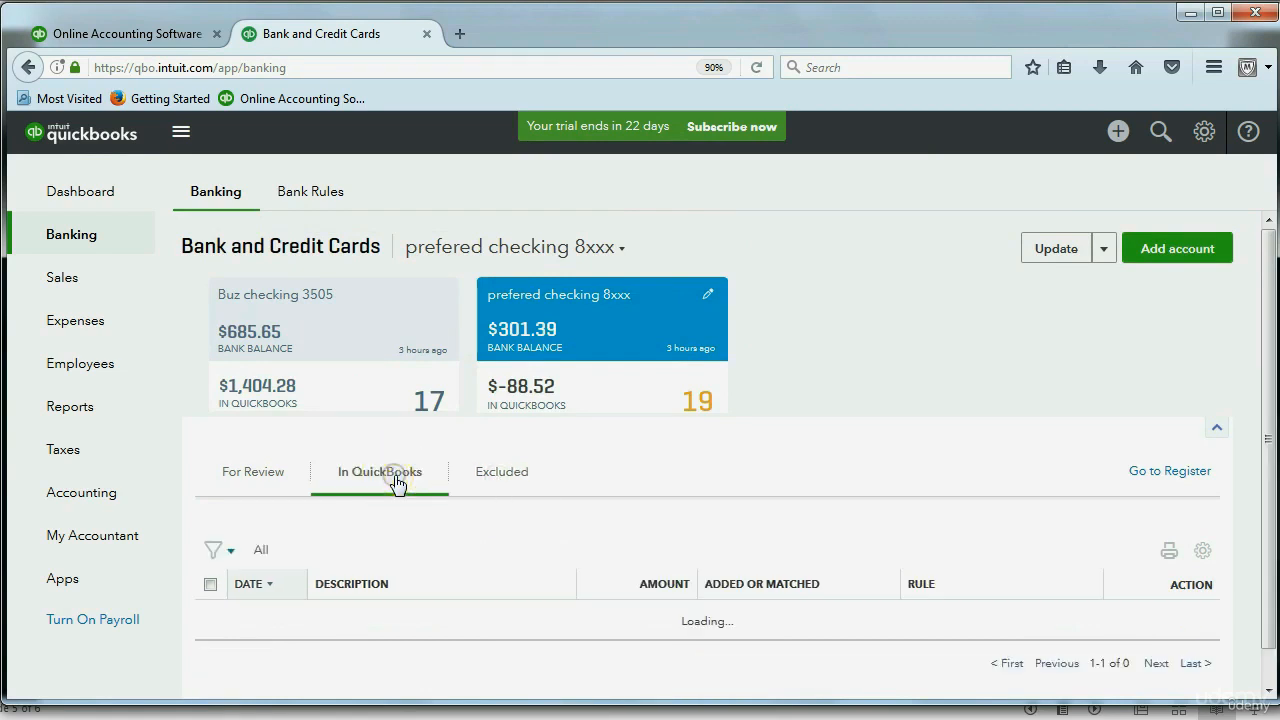
scroll(607, 443, "down", 1)
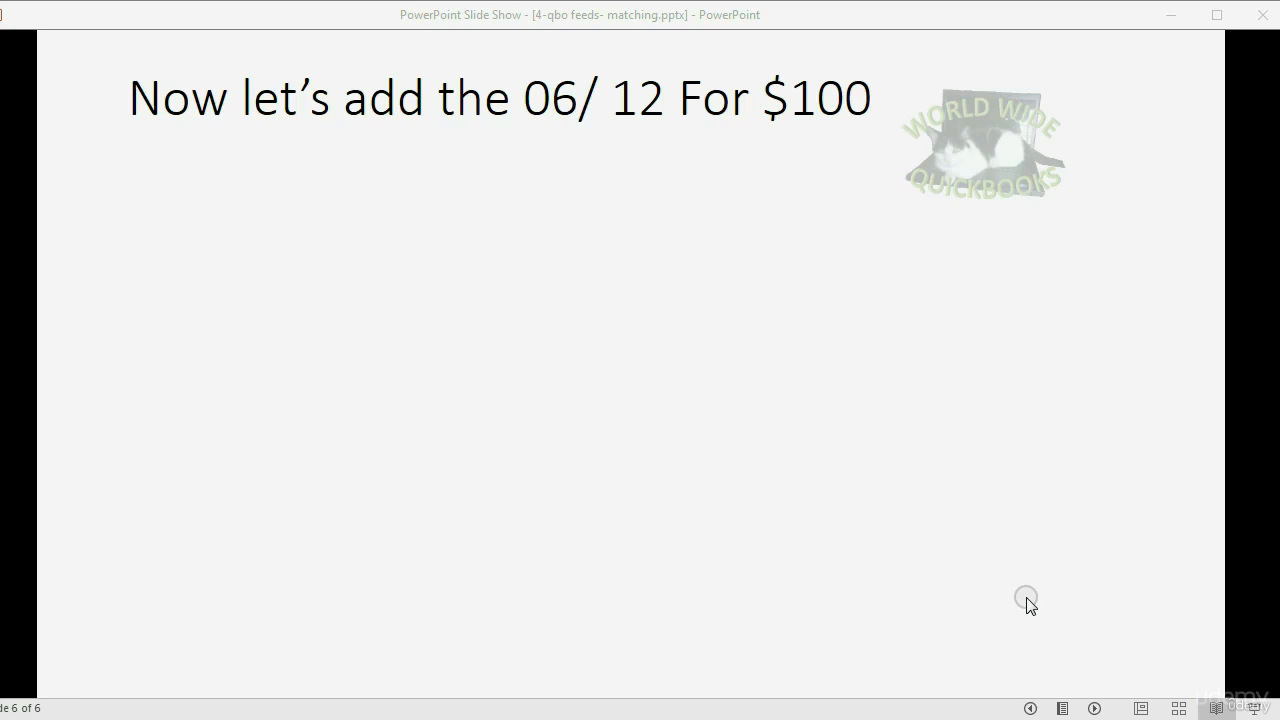
Step: Switch to the QuickBooks banking review list and open the match details of the 06/12/2017 ATM Withdrawal for $100.00
left_click(993, 570)
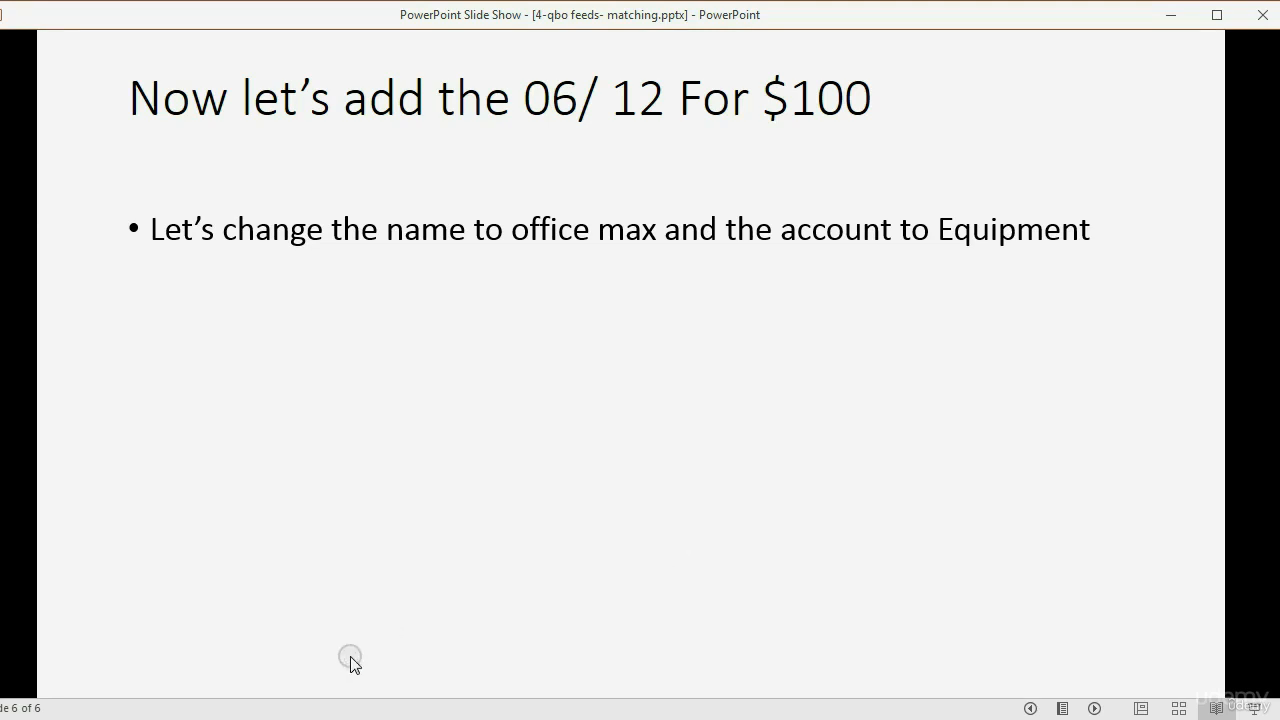
key("alt+Tab")
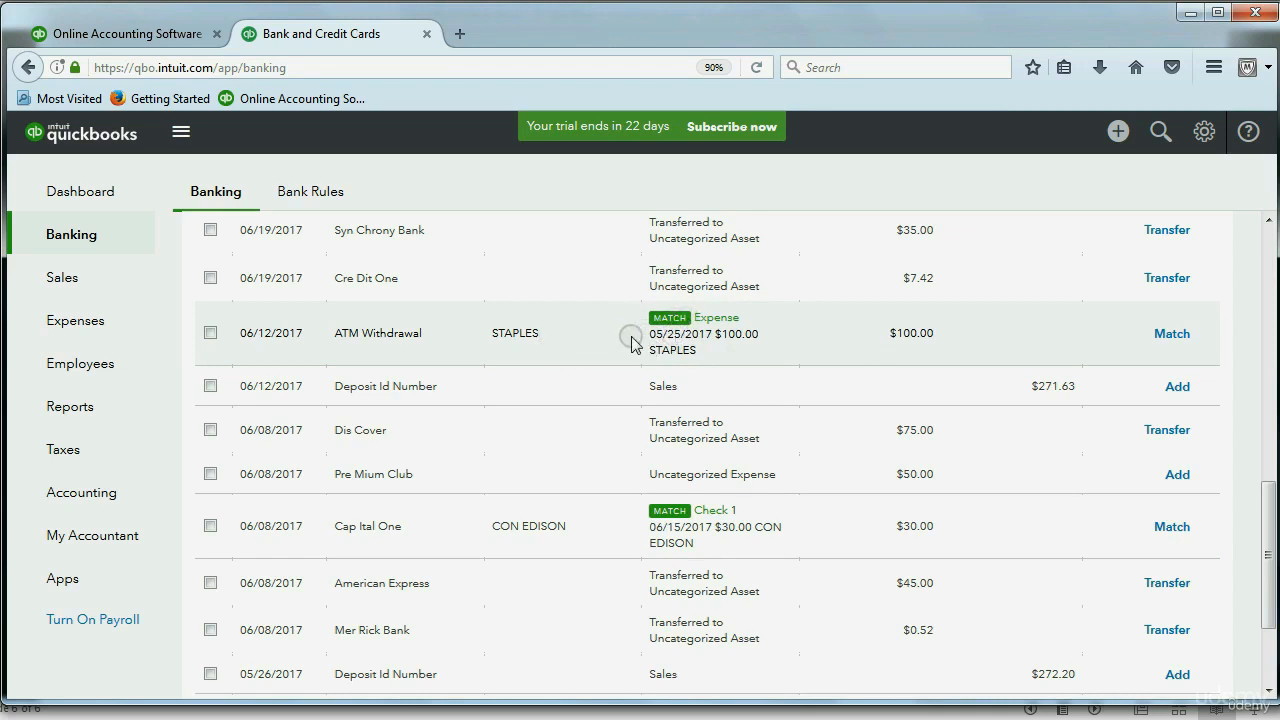
left_click(575, 340)
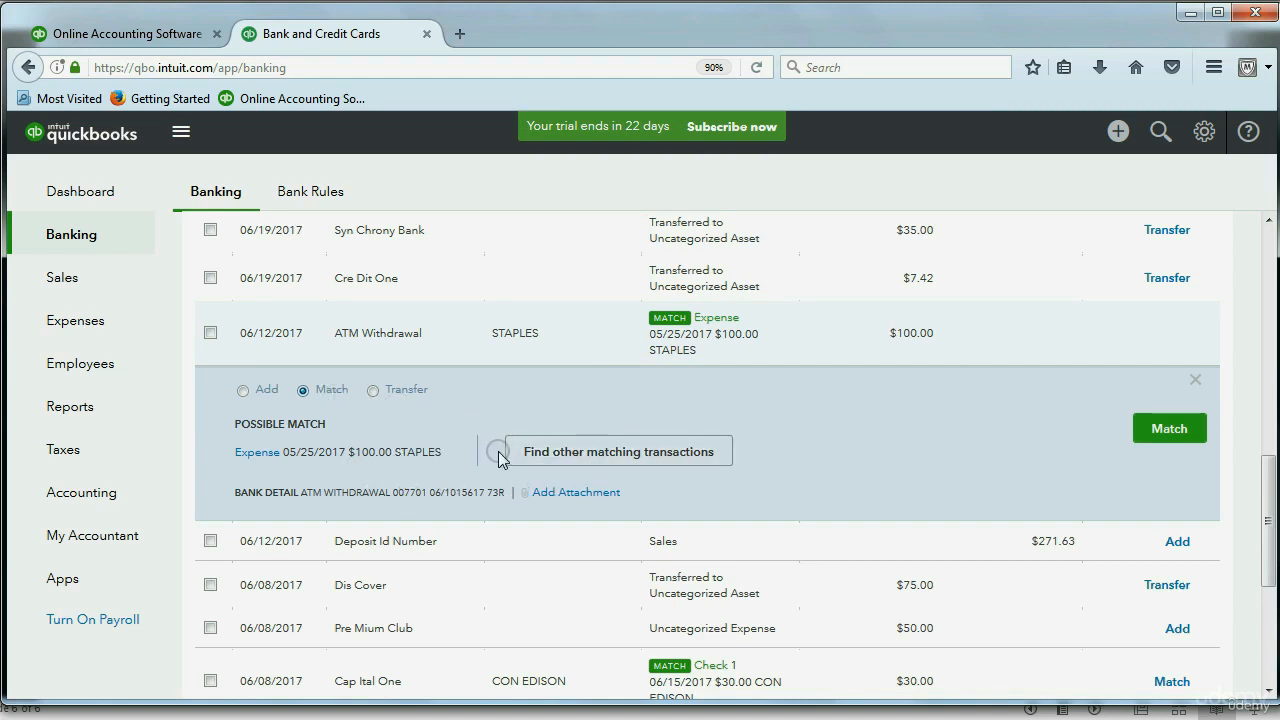
left_click(685, 710)
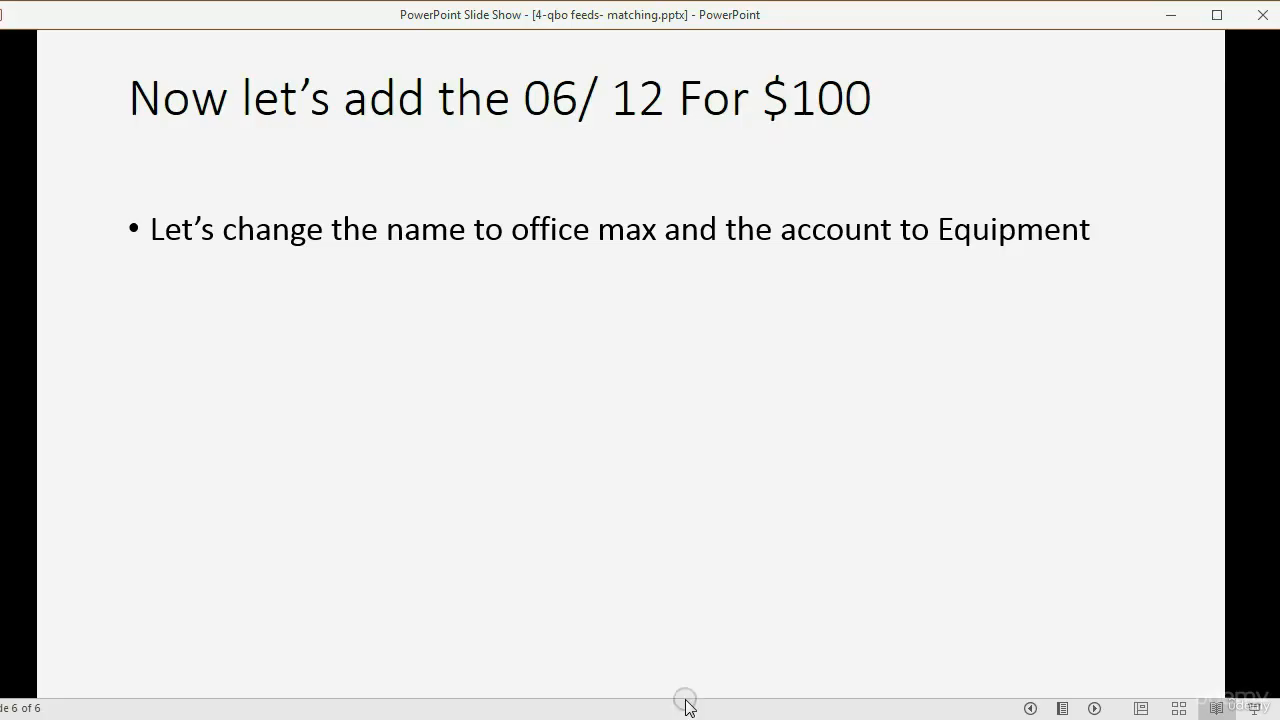
left_click(666, 621)
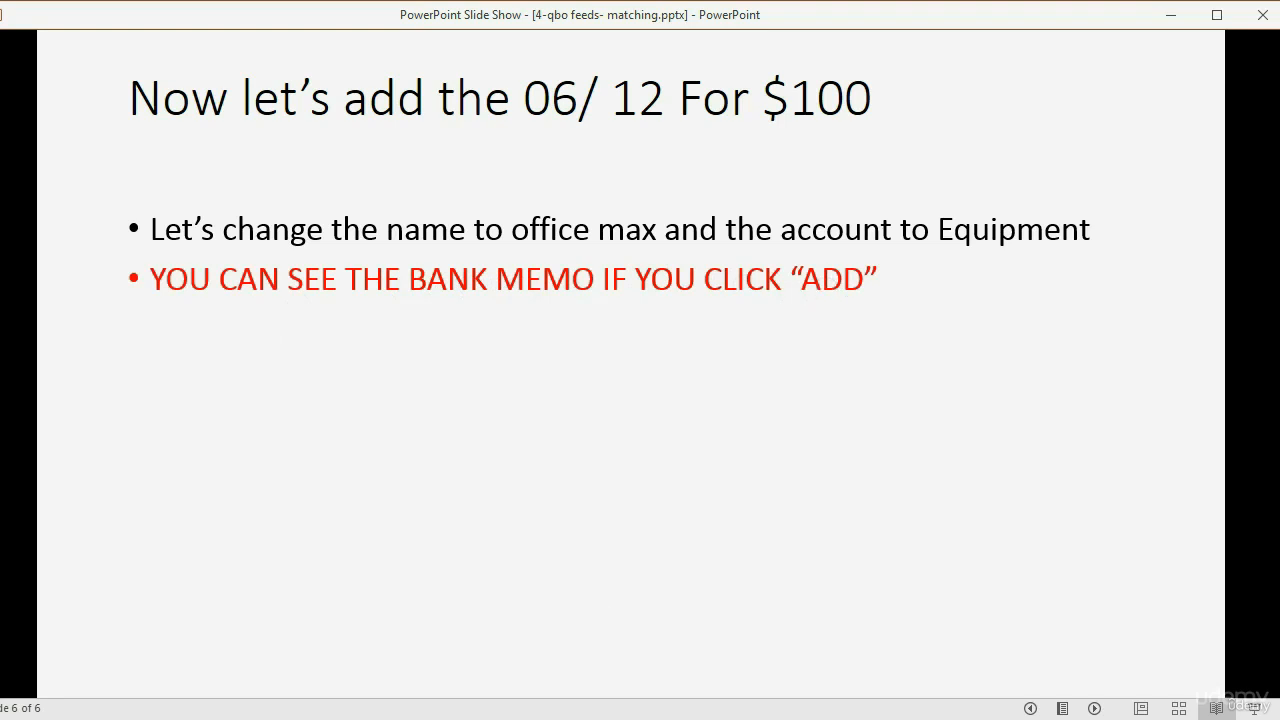
key("alt+Tab")
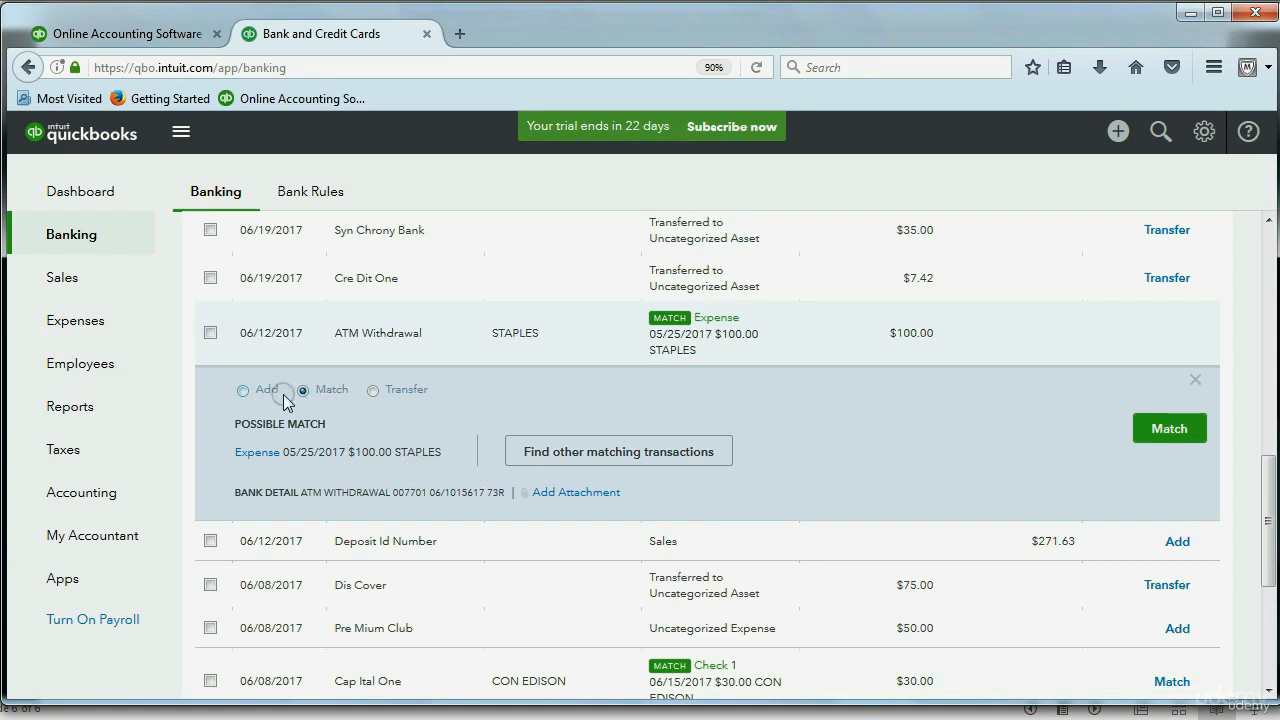
Step: Add the 06/12/2017 ATM Withdrawal as a new transaction instead of a match, with STAPLES as payee and EQUIPMNET as category
left_click(242, 391)
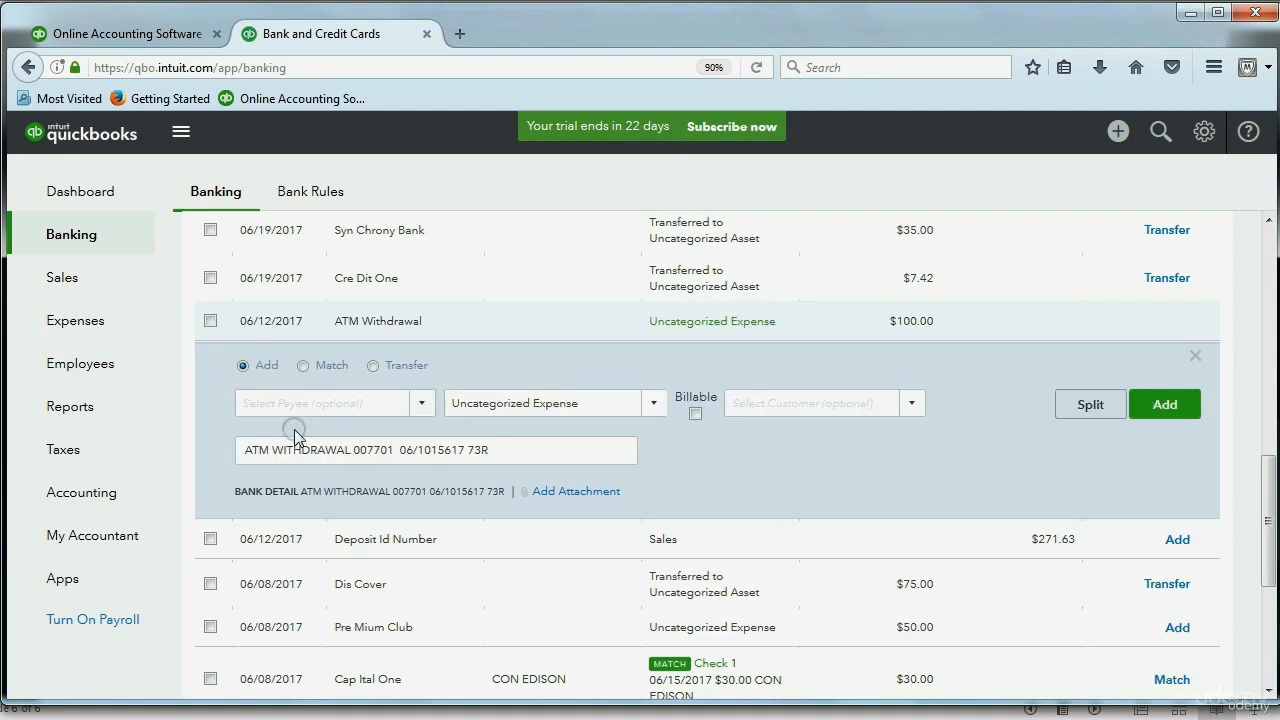
left_click(509, 456)
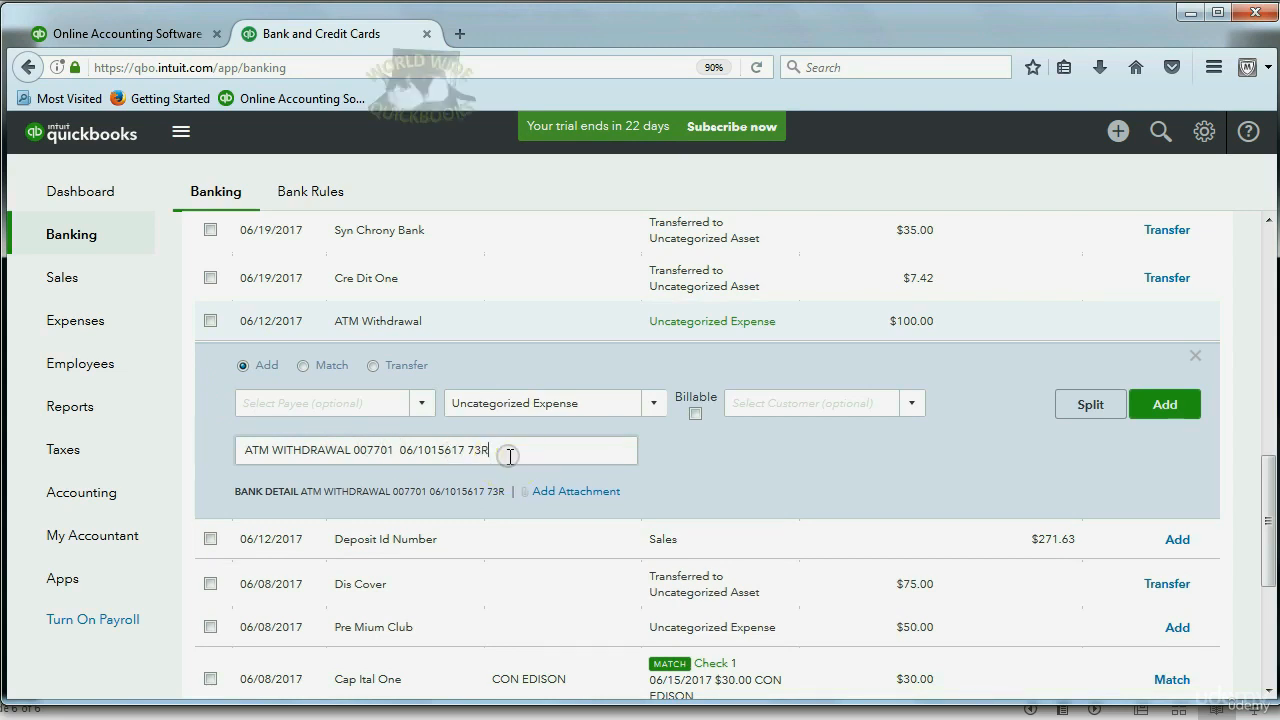
left_click(530, 403)
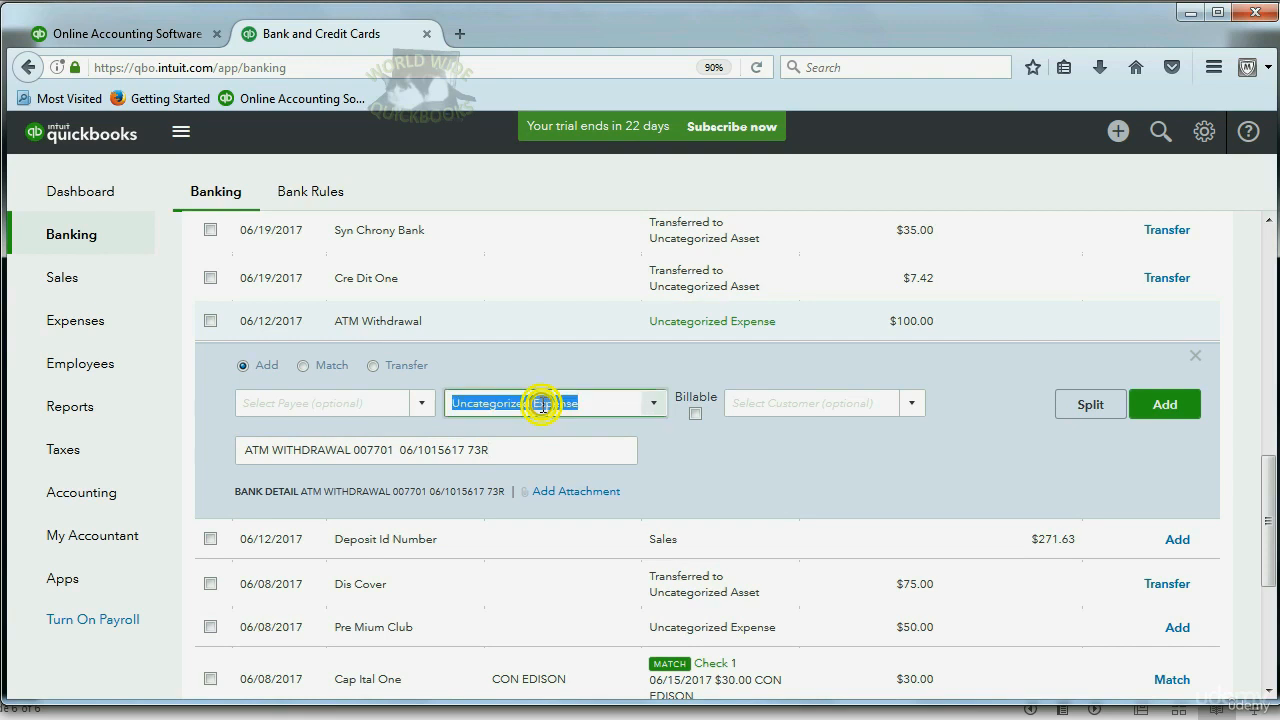
left_click(421, 404)
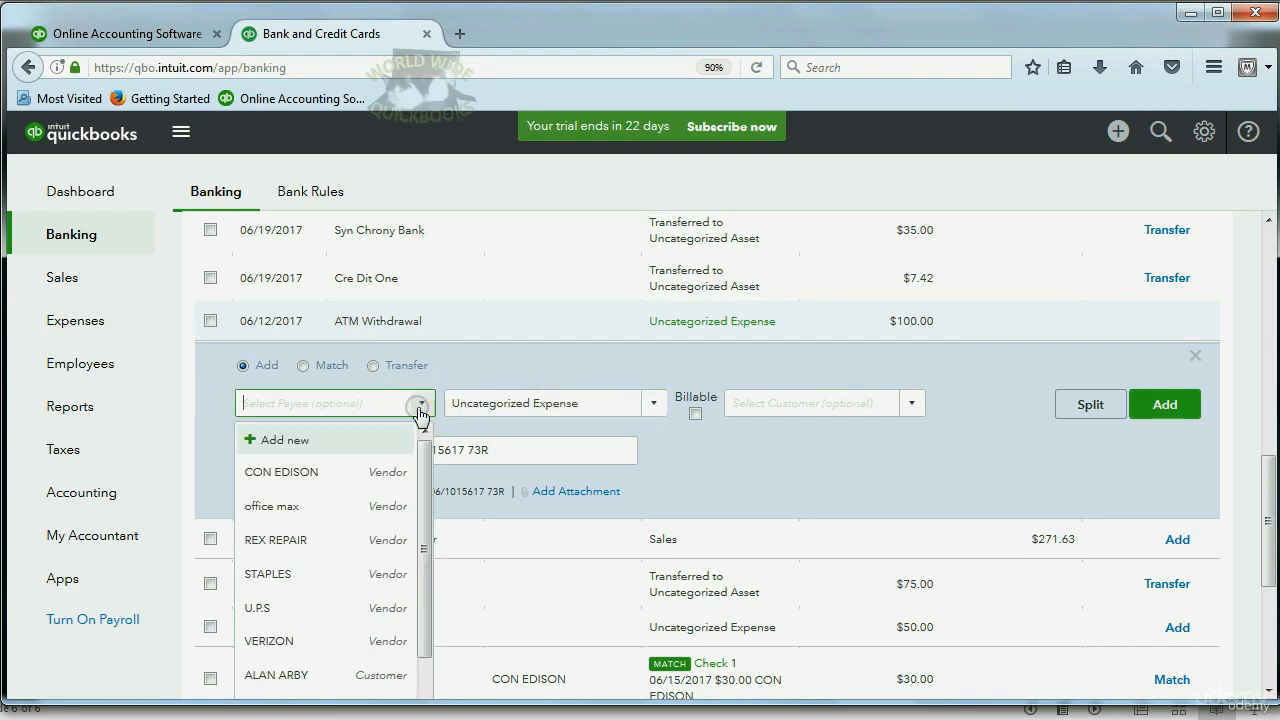
left_click(303, 575)
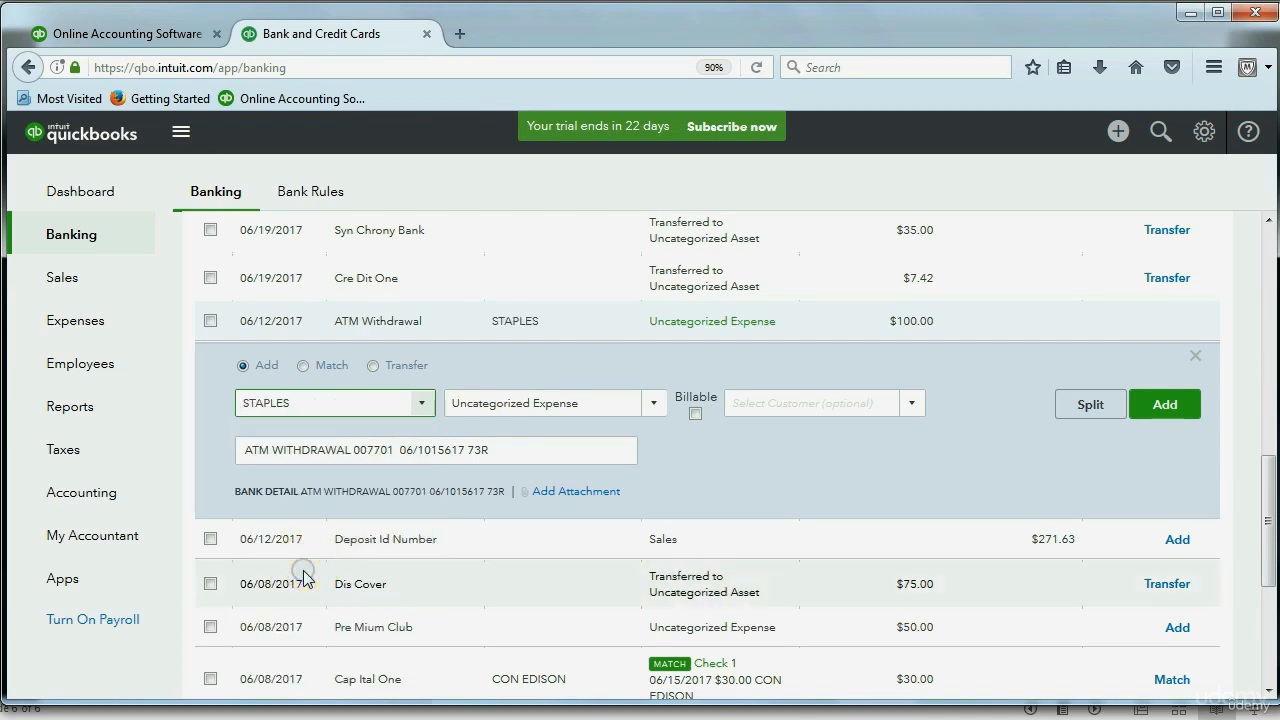
left_click(648, 404)
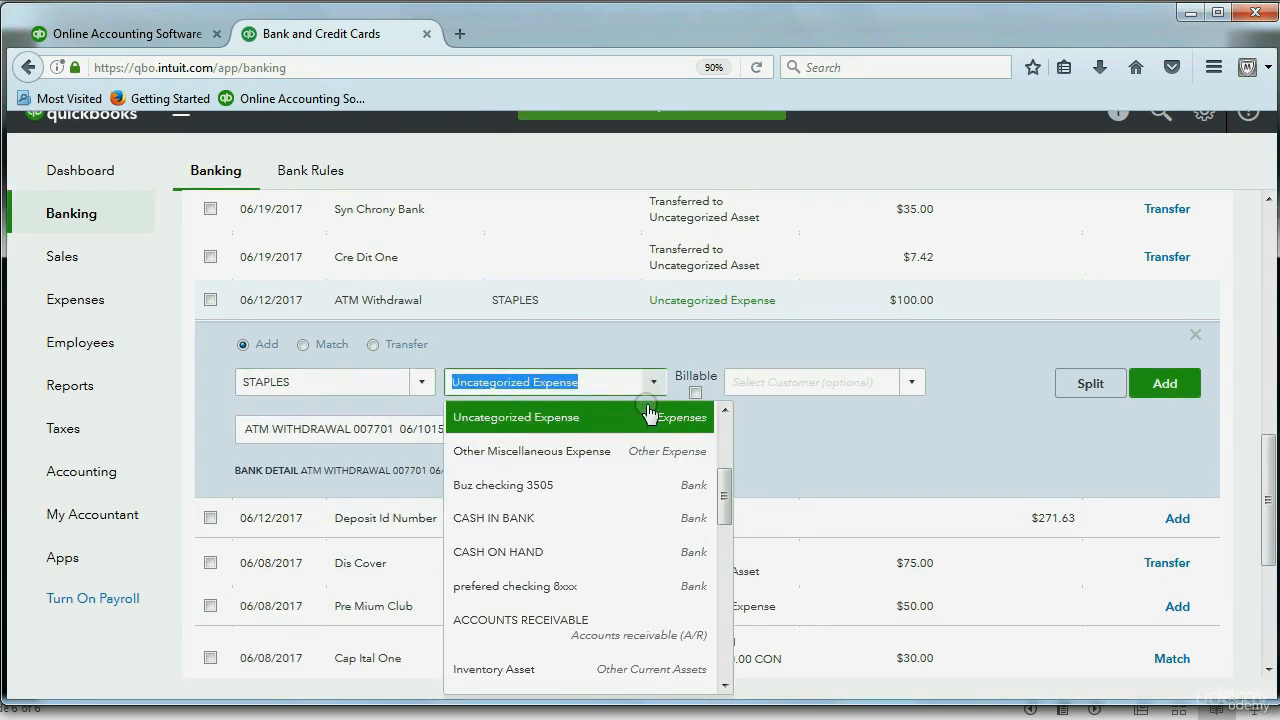
left_click_drag(723, 505, 727, 568)
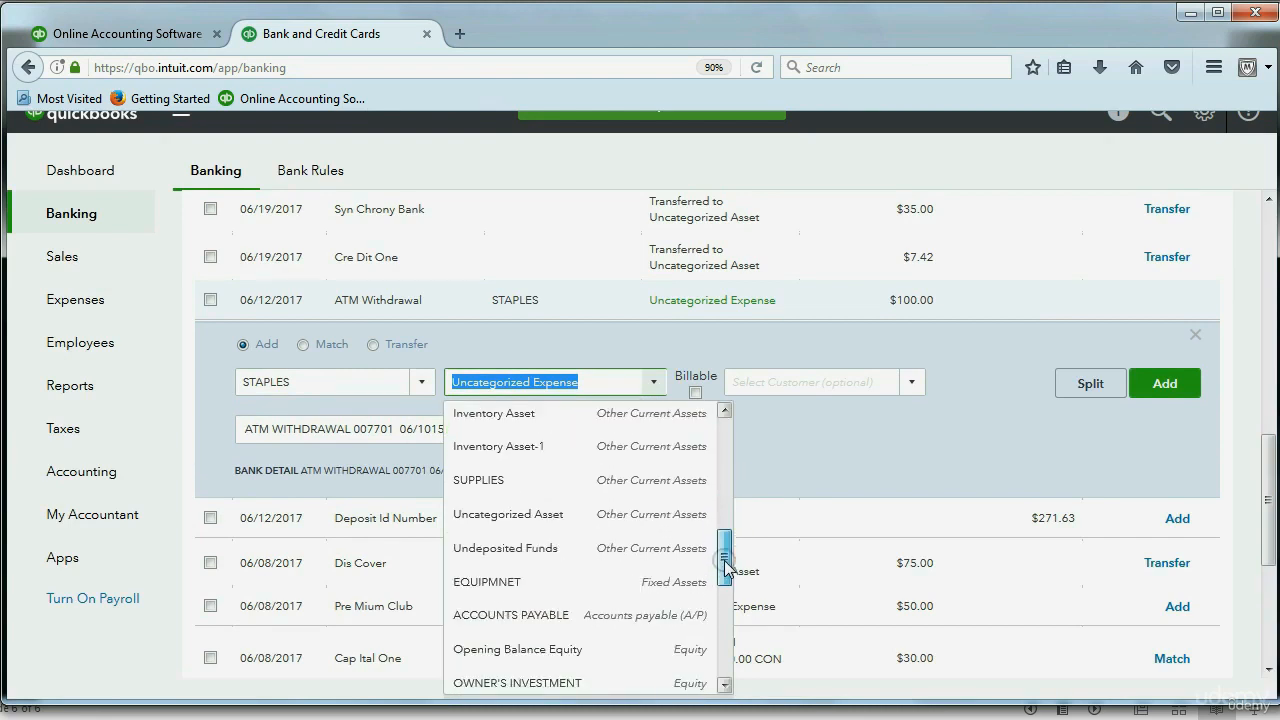
left_click(674, 584)
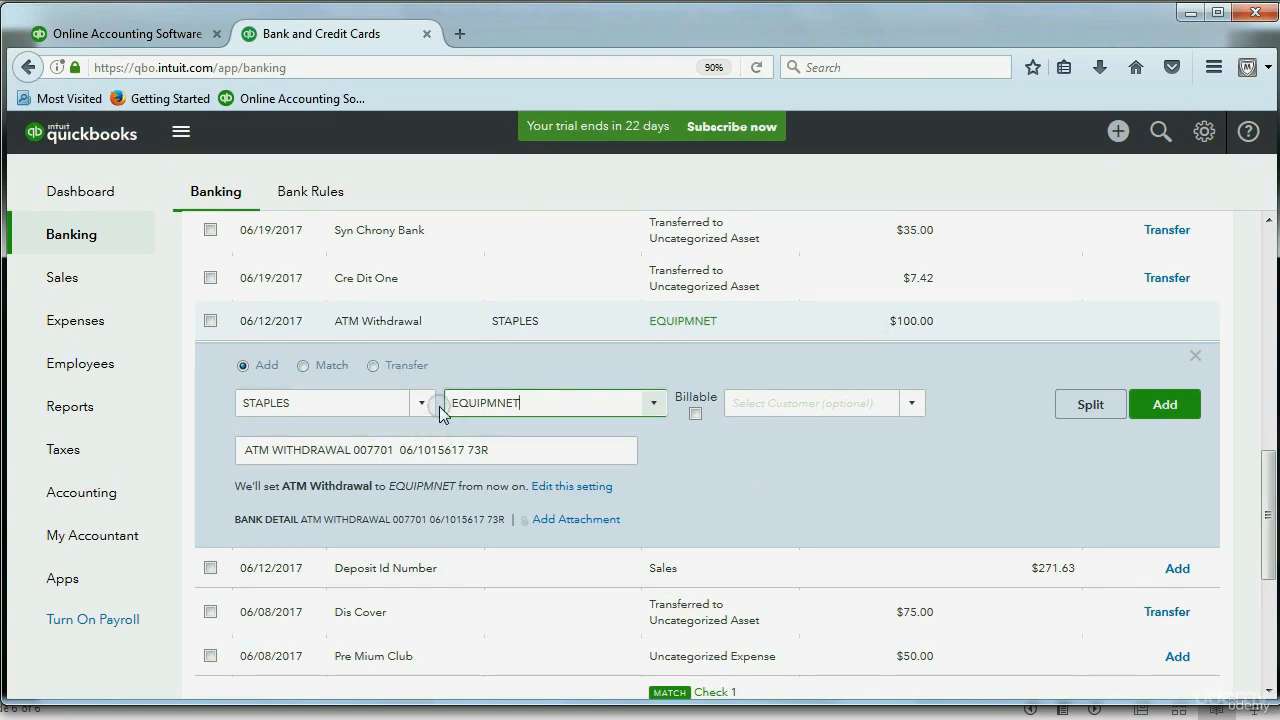
left_click(1178, 405)
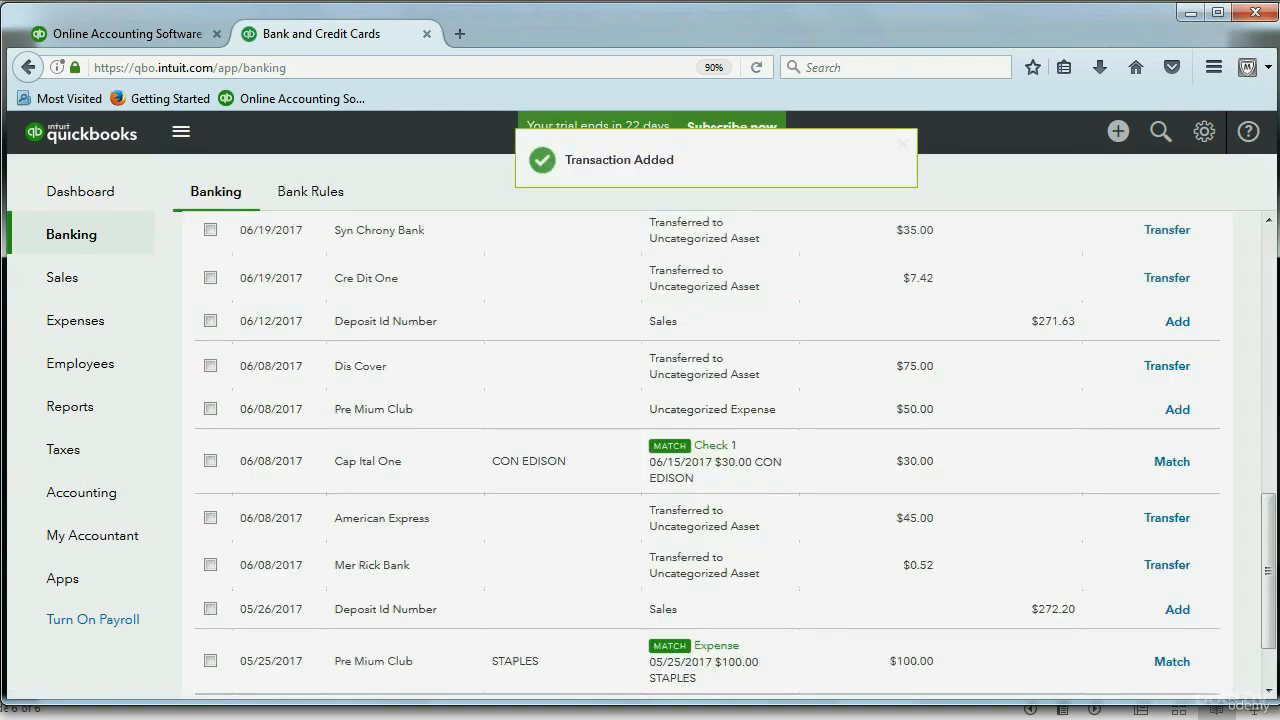
left_click(711, 719)
left_click(543, 529)
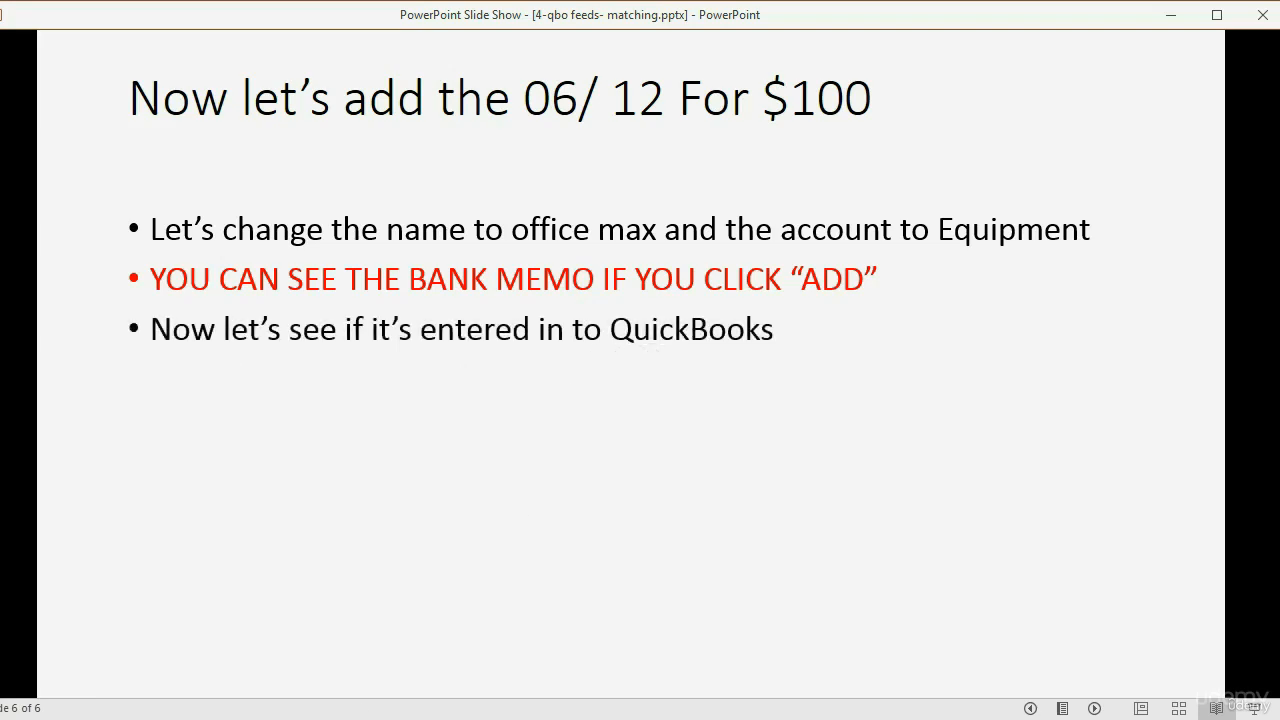
Step: Switch back to QuickBooks and check the 06/12/2017 ATM Withdrawal among the transactions already in QuickBooks
key("alt+Tab")
scroll(380, 609, "up", 5)
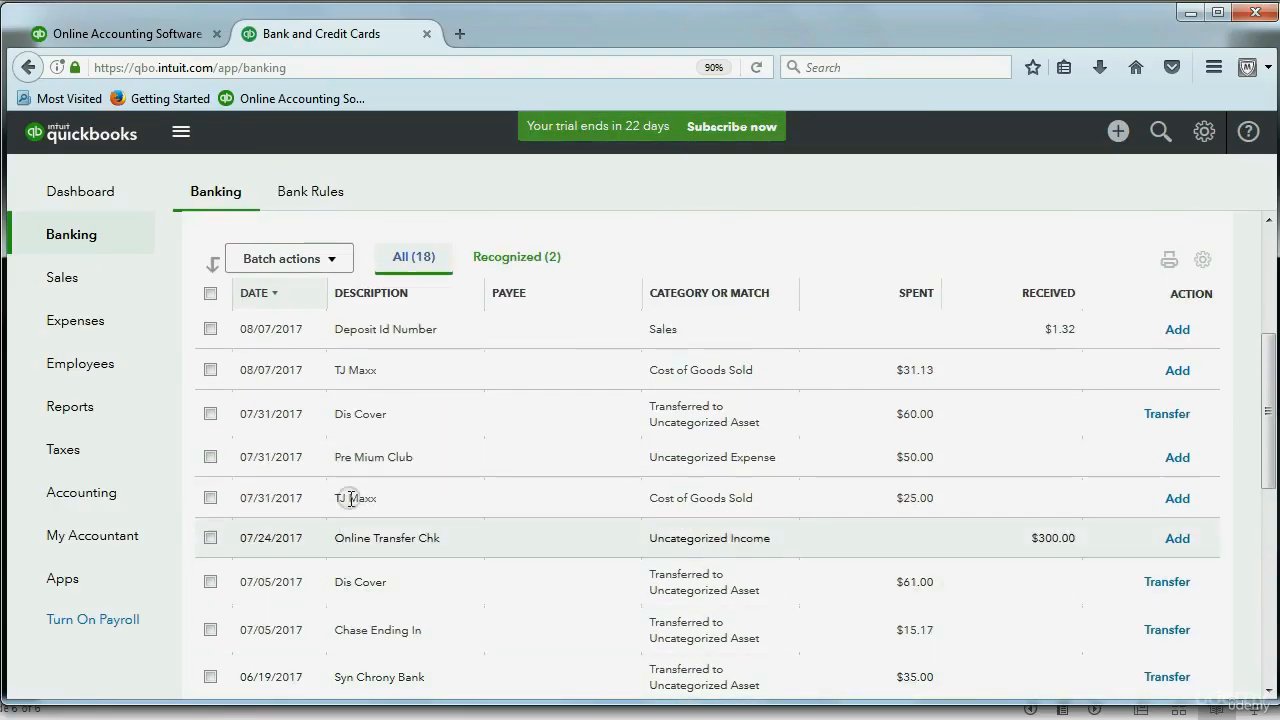
scroll(350, 498, "up", 3)
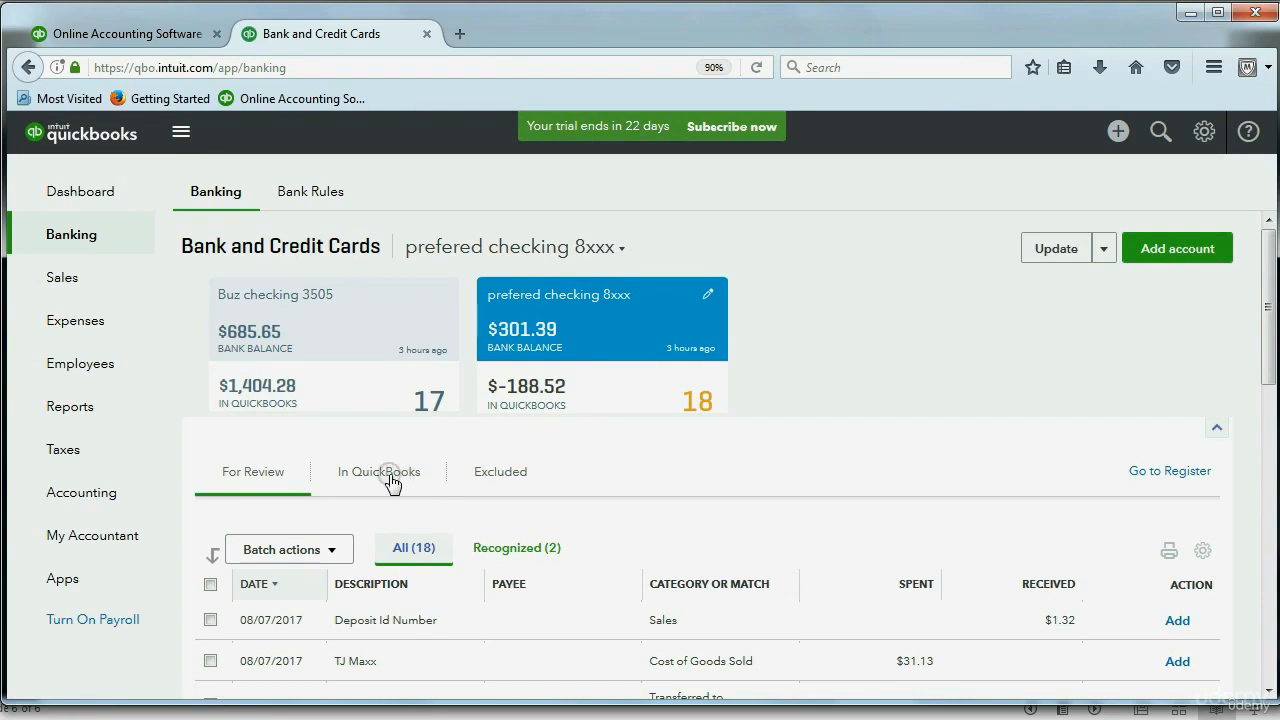
left_click(388, 472)
scroll(390, 480, "down", 1)
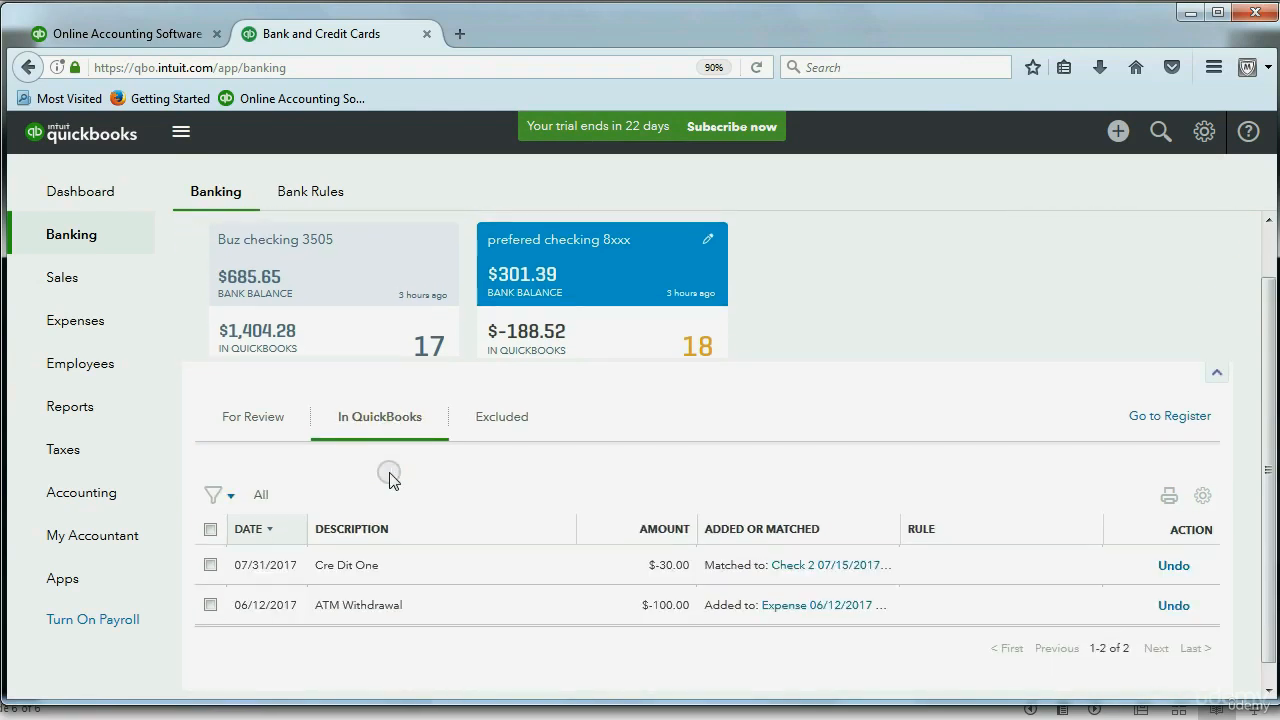
scroll(390, 480, "down", 1)
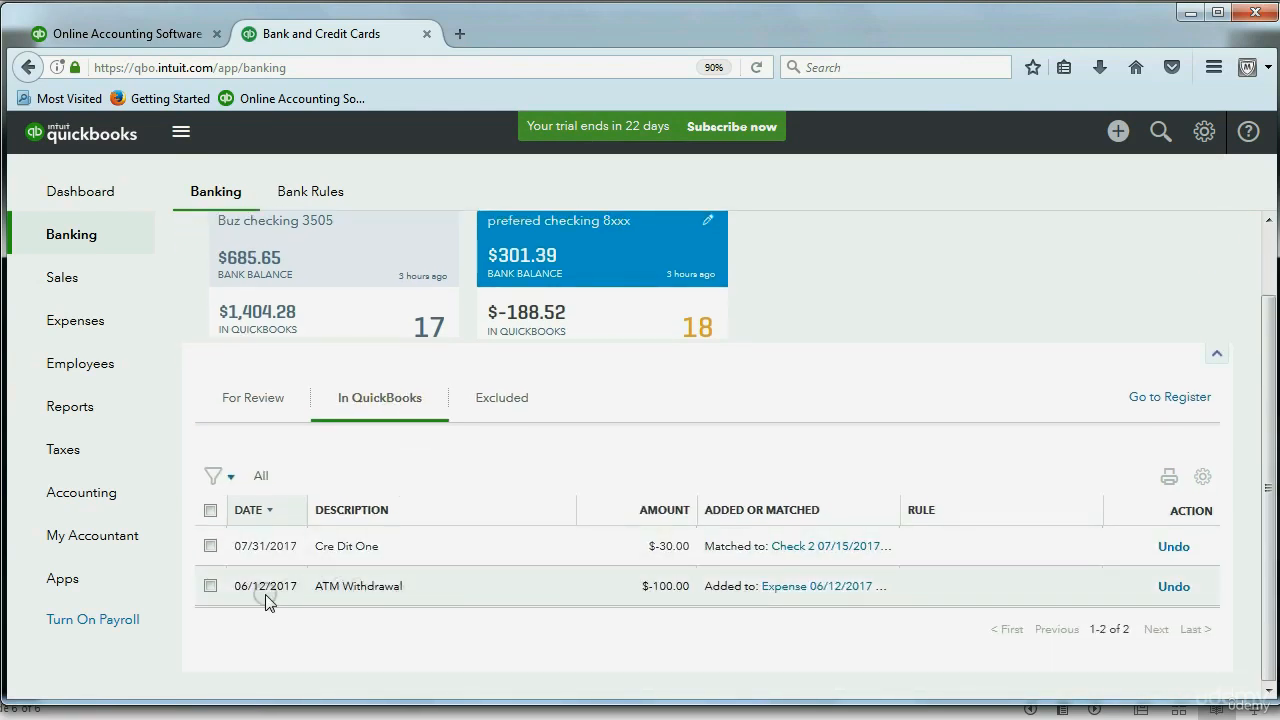
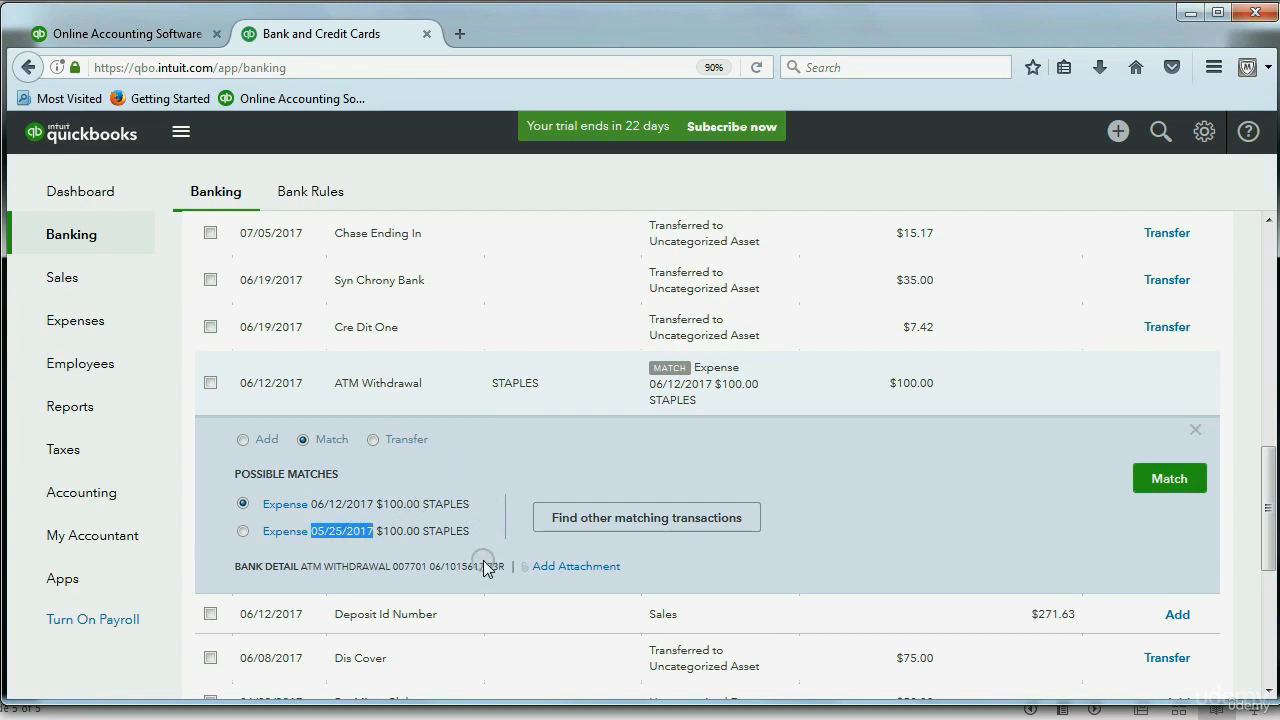
Step: Match the 06/12/2017 ATM Withdrawal to the 06/15/2017 CON EDISON check instead, resolve the difference with a new transaction, and save
left_click(352, 504)
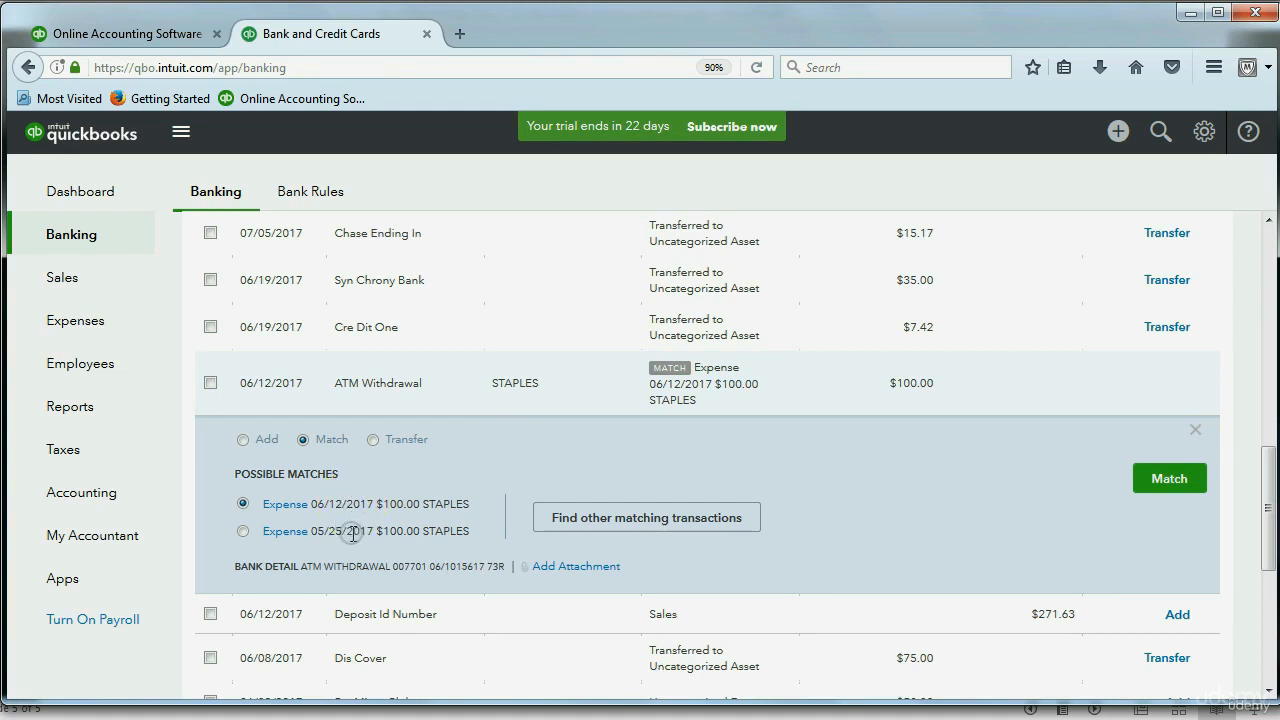
left_click(561, 518)
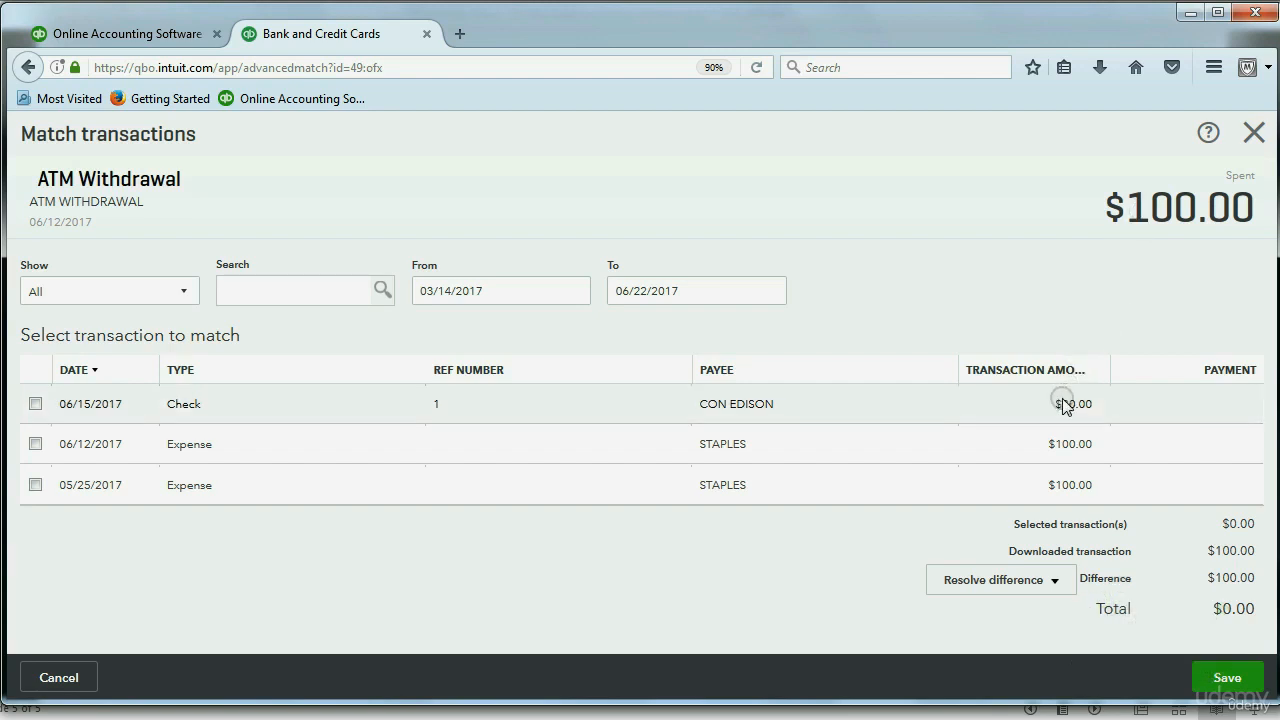
left_click(35, 405)
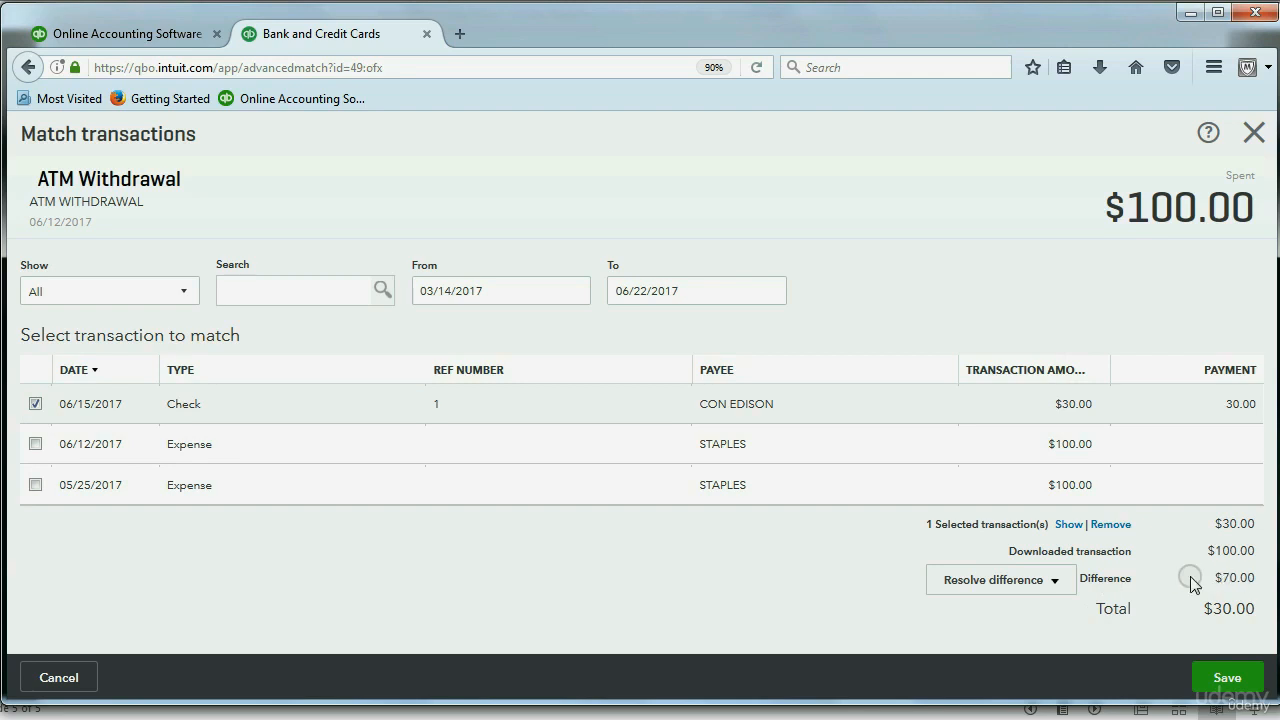
left_click(997, 580)
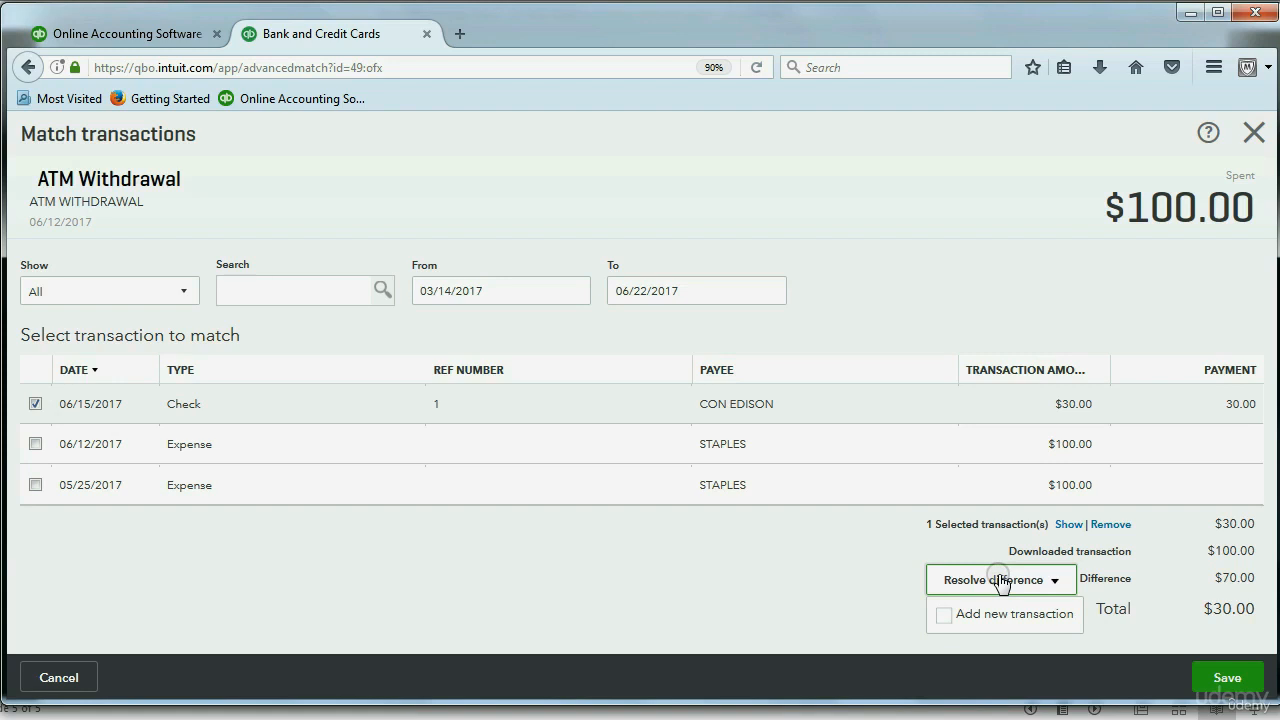
left_click(987, 613)
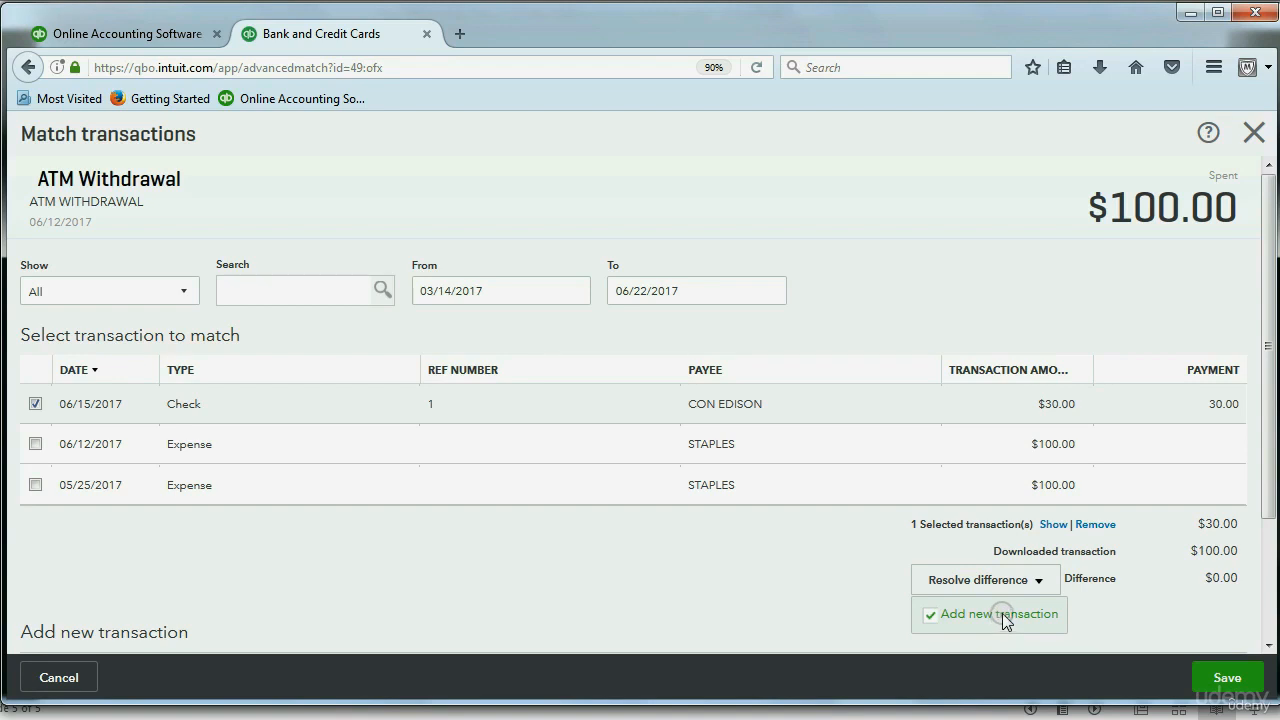
left_click(1225, 677)
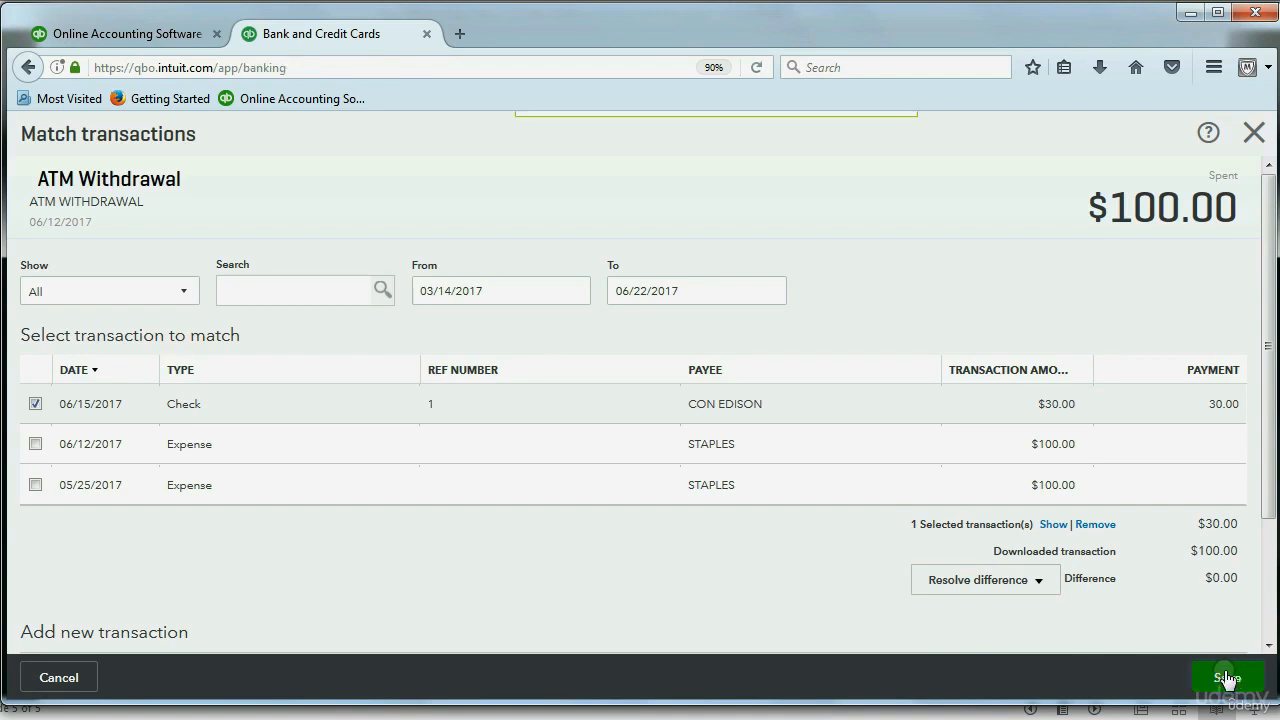
scroll(1218, 677, "up", 5)
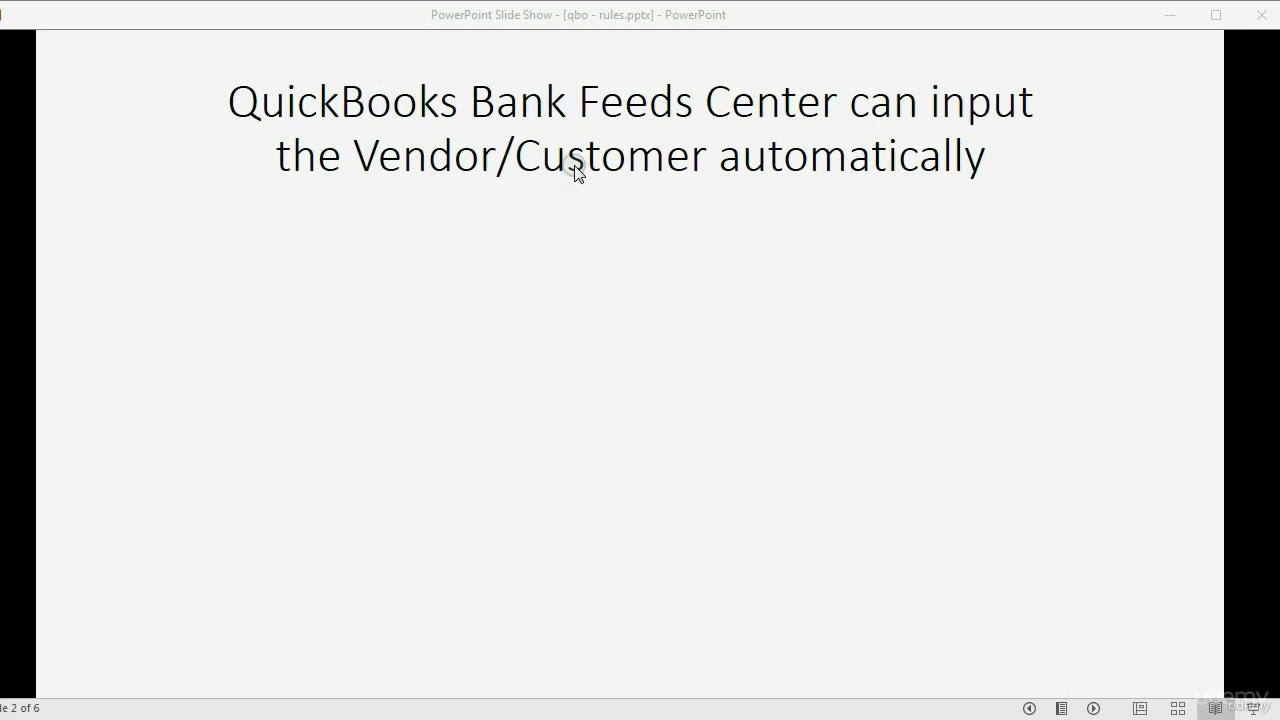
left_click(1079, 692)
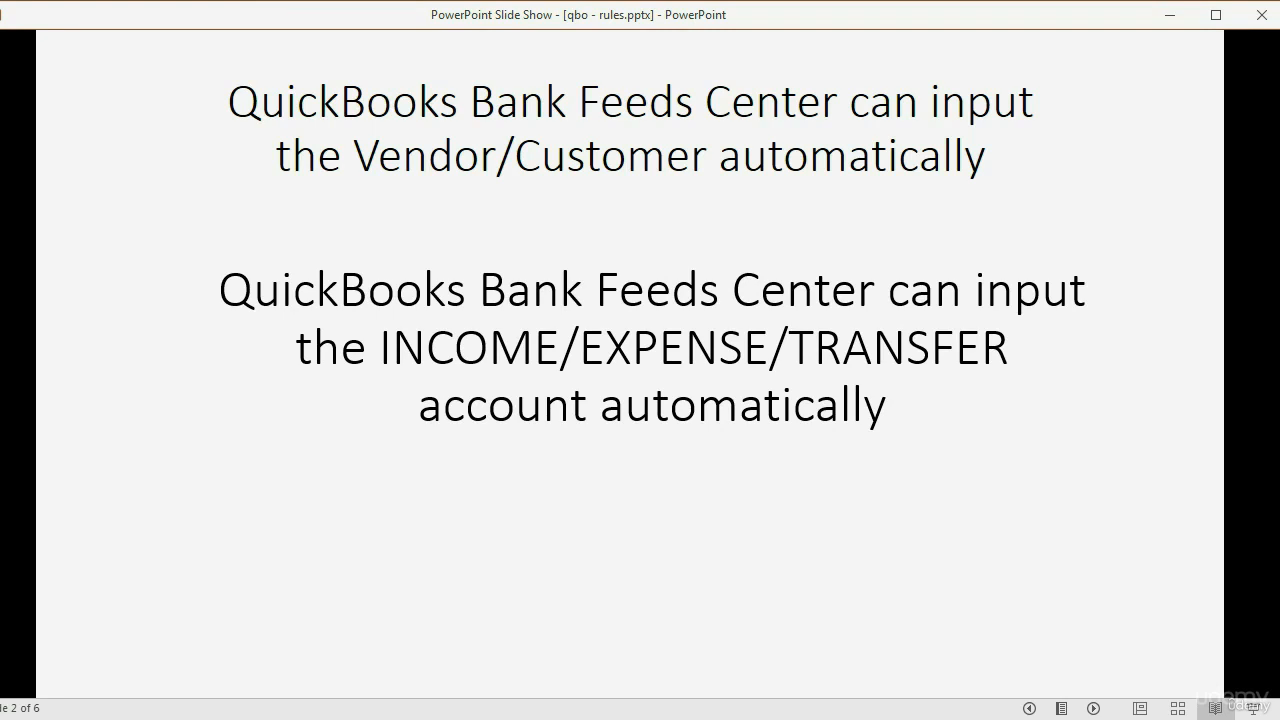
key("Right")
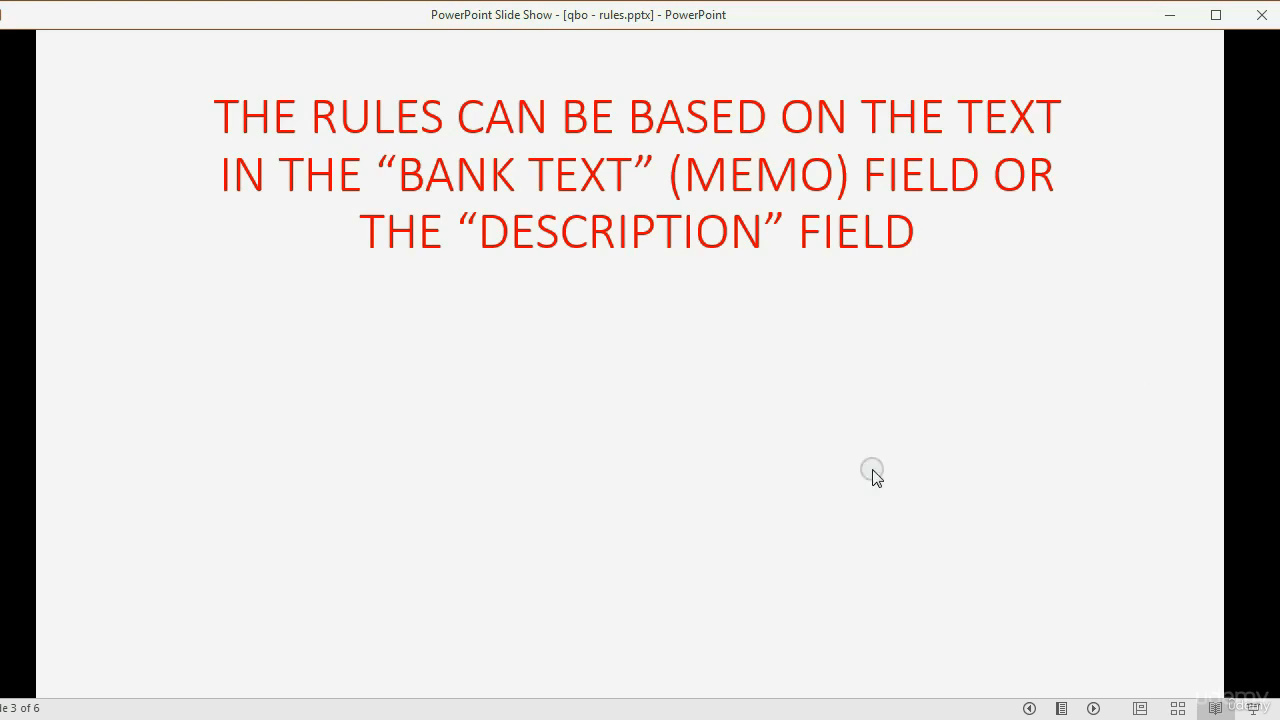
Step: Switch to the QuickBooks banking review list and examine the description and bank memo text of the 07/31/2017 ATM Withdrawal for $201.75
left_click(301, 719)
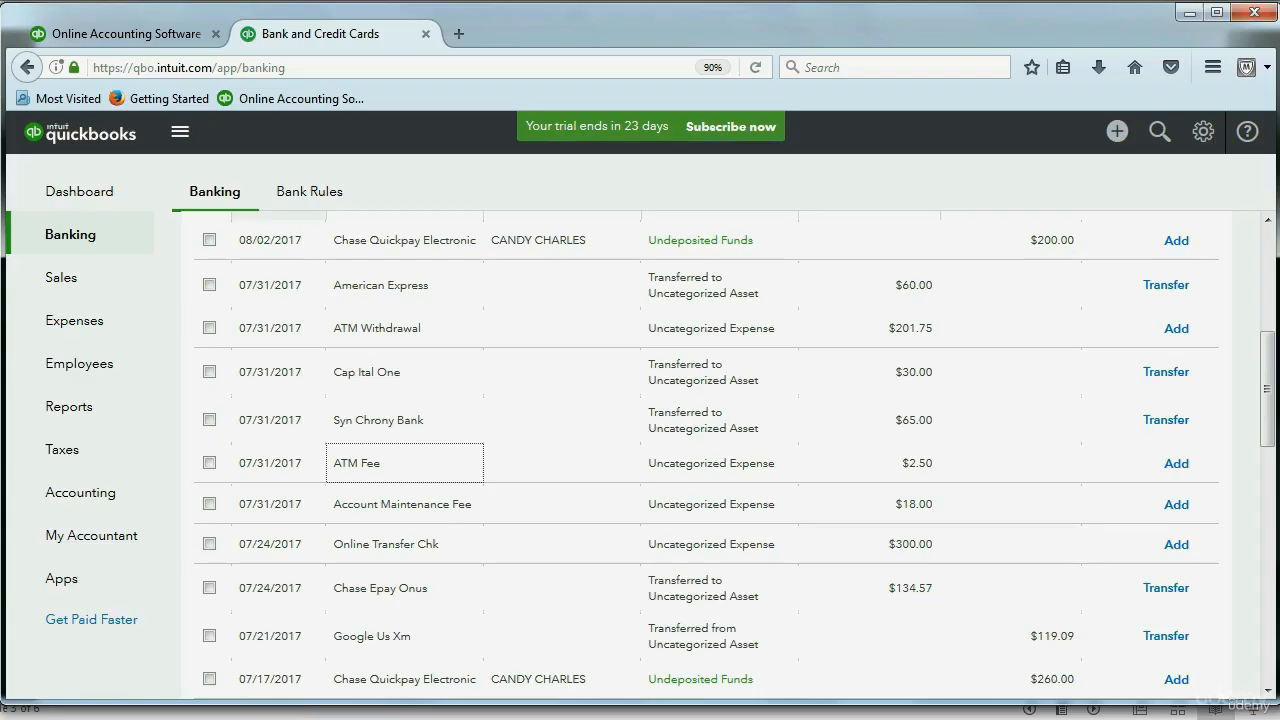
scroll(457, 504, "up", 3)
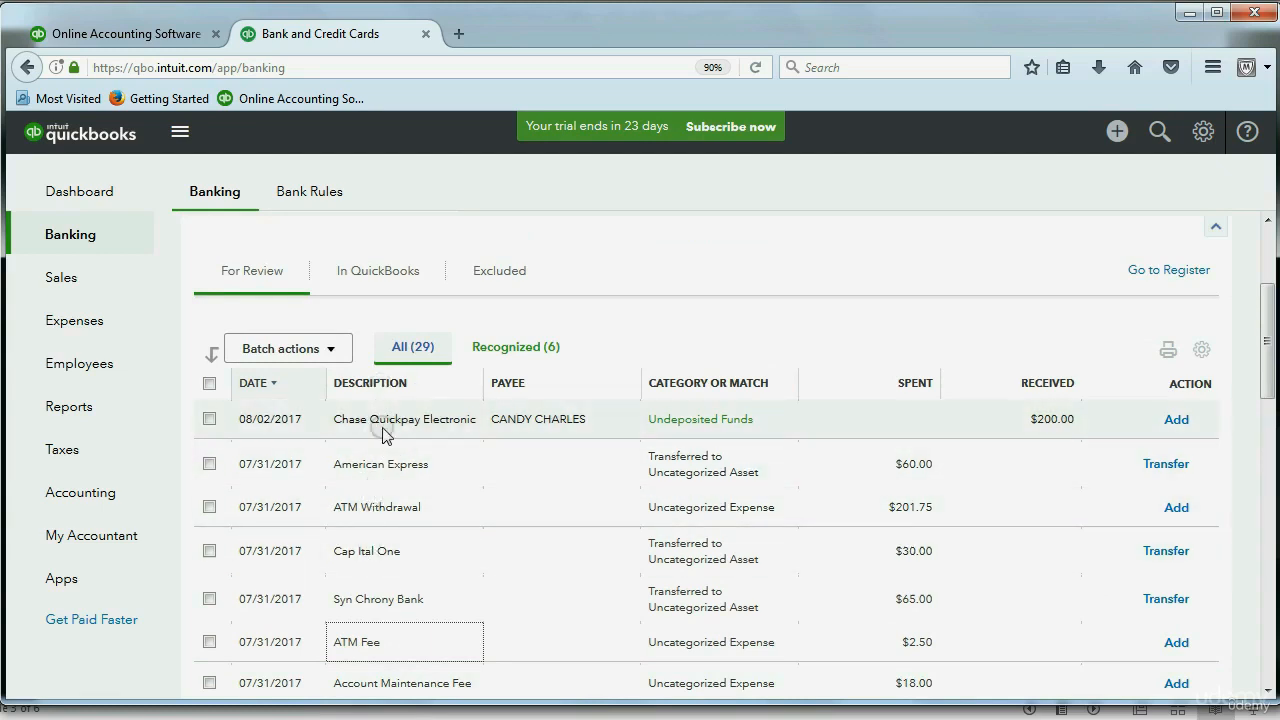
left_click(337, 512)
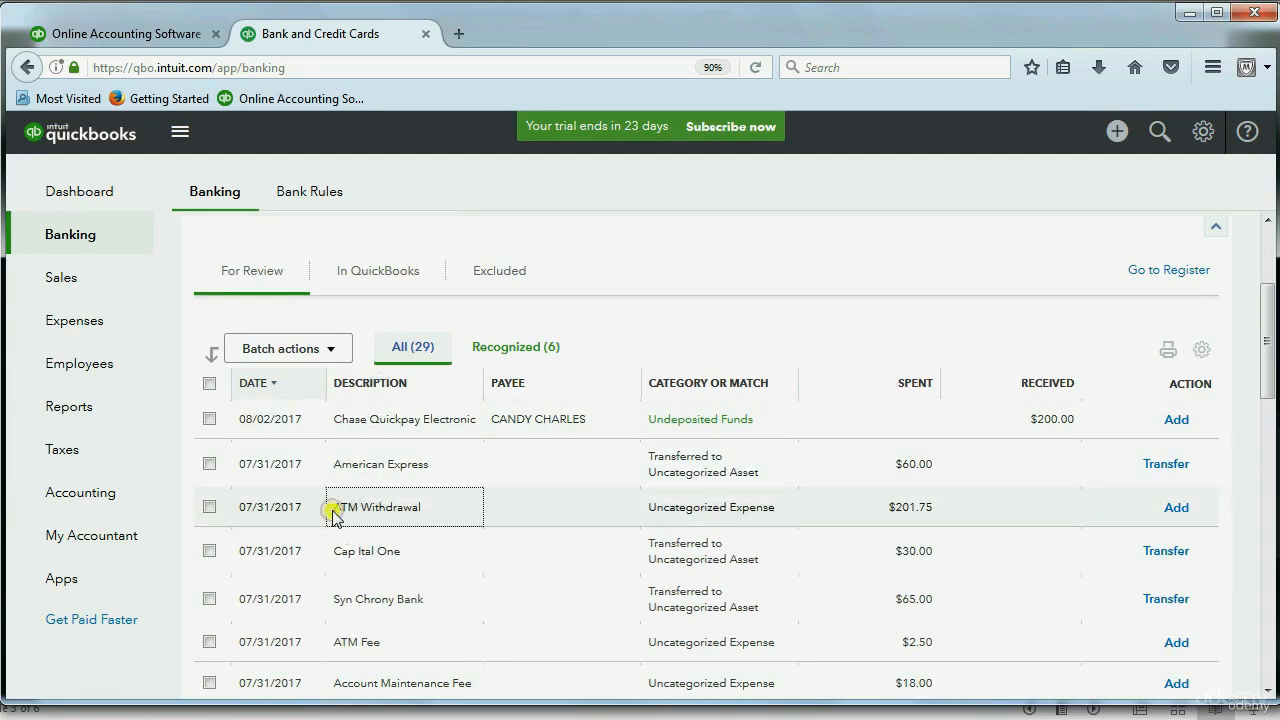
mouse_move(332, 510)
left_mouse_down()
mouse_move(430, 526)
mouse_move(350, 526)
left_mouse_up()
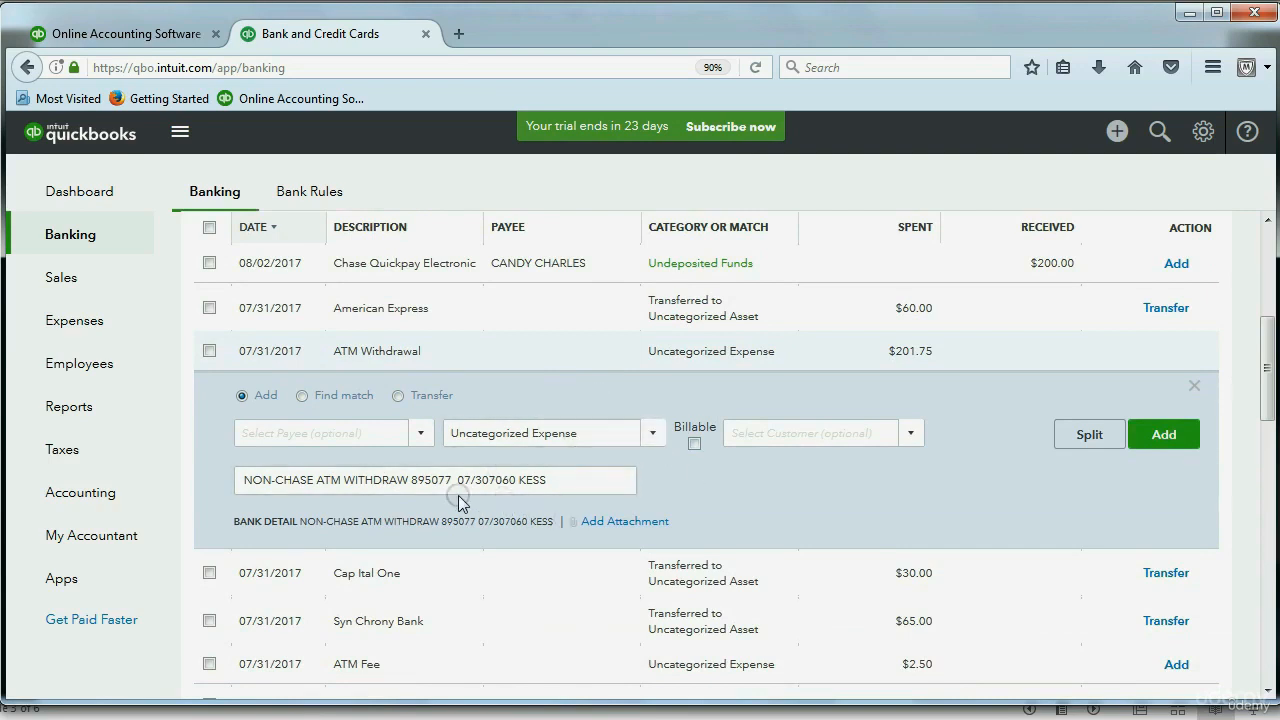
left_click_drag(246, 480, 605, 505)
left_click(587, 481)
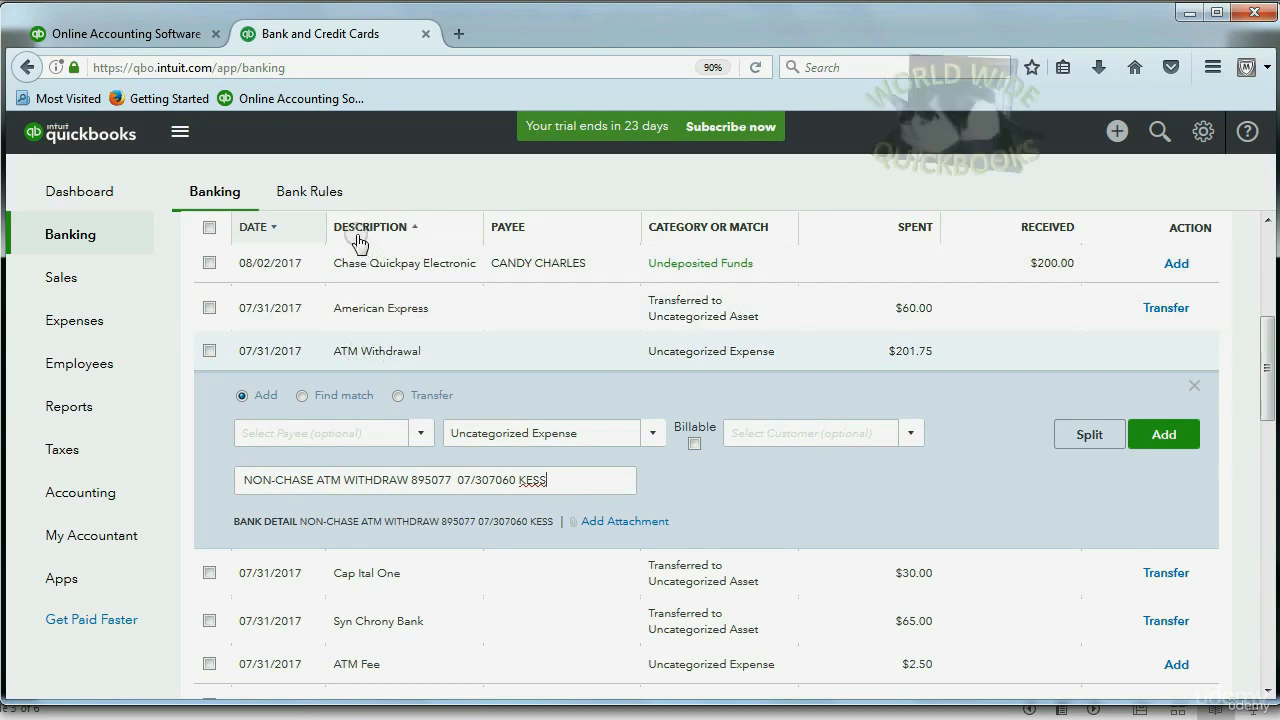
left_click_drag(568, 480, 240, 482)
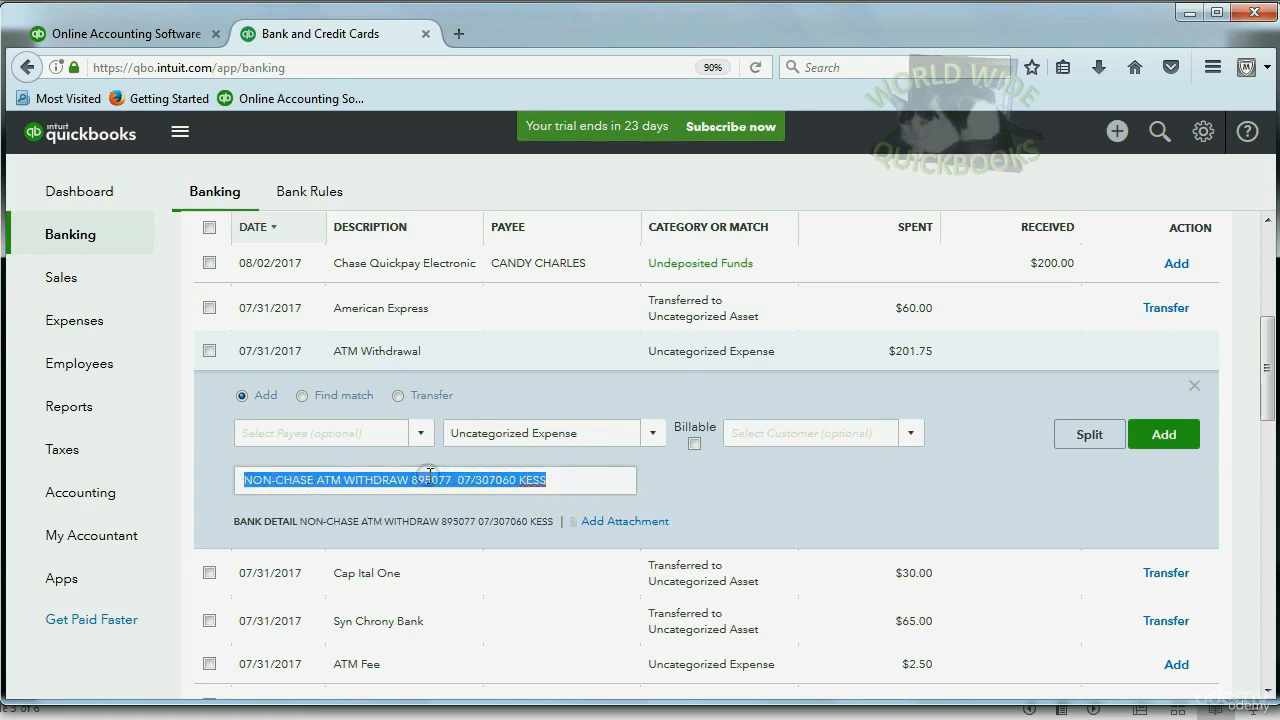
left_click(675, 503)
left_click_drag(571, 480, 234, 478)
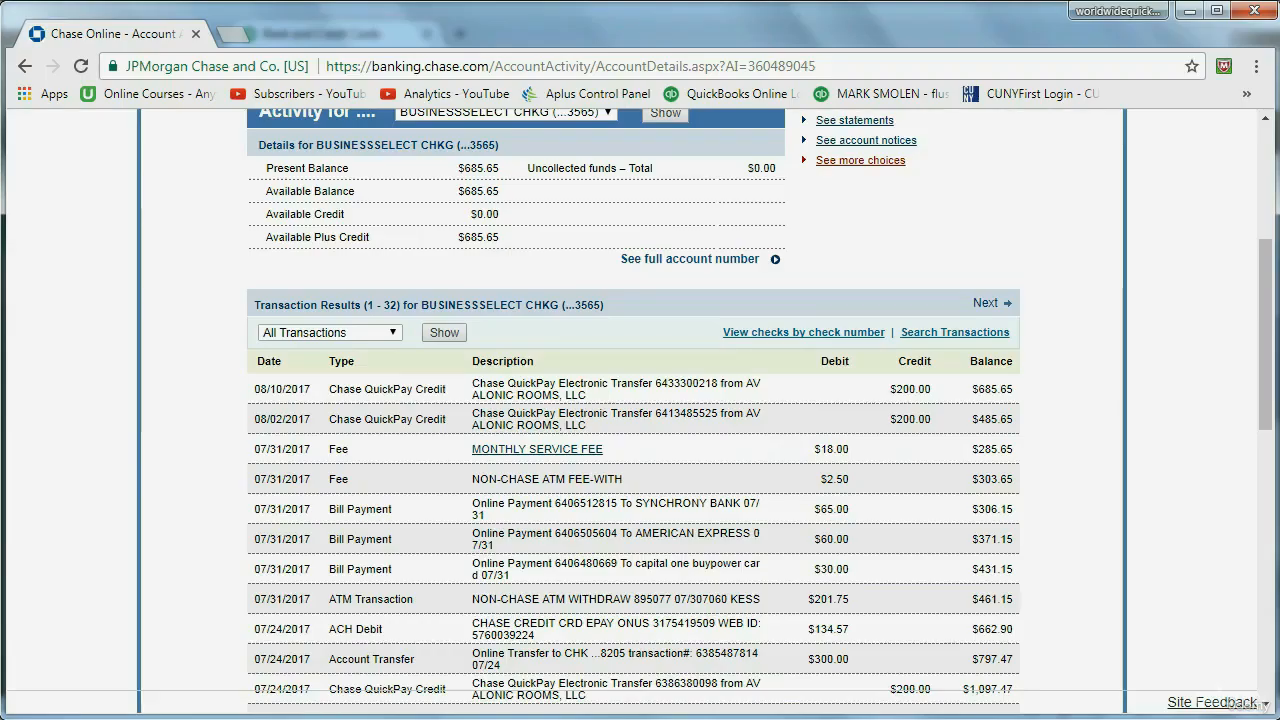
Step: In Chase Online, examine the business checking transaction descriptions, highlighting the NON-CHASE ATM FEE-WITH text of the 07/31/2017 fee
scroll(345, 700, "up", 4)
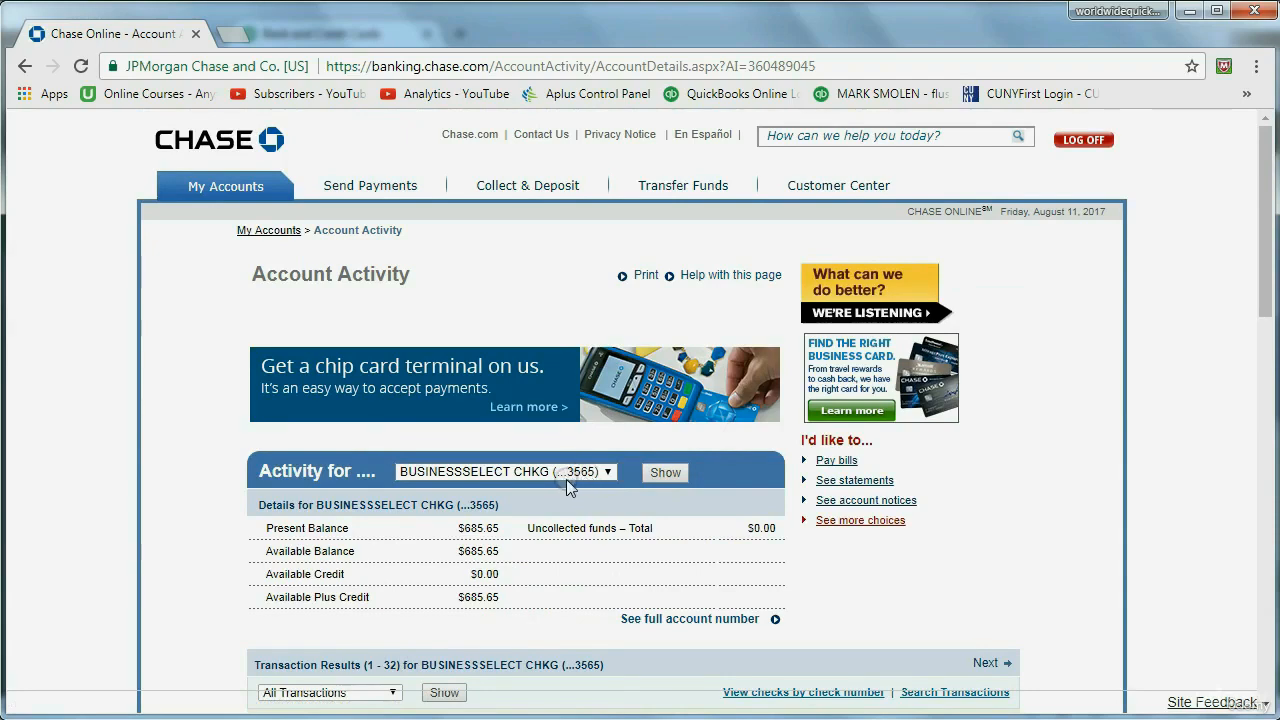
scroll(578, 479, "down", 5)
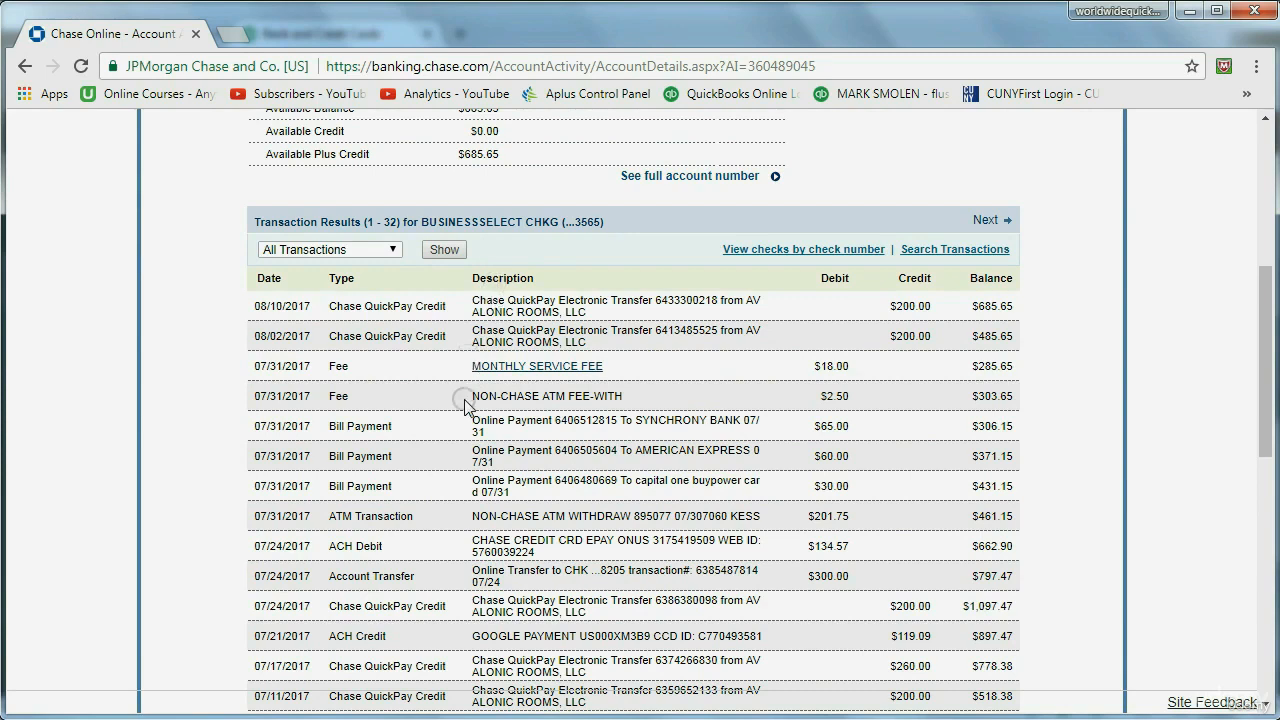
left_click_drag(465, 400, 627, 403)
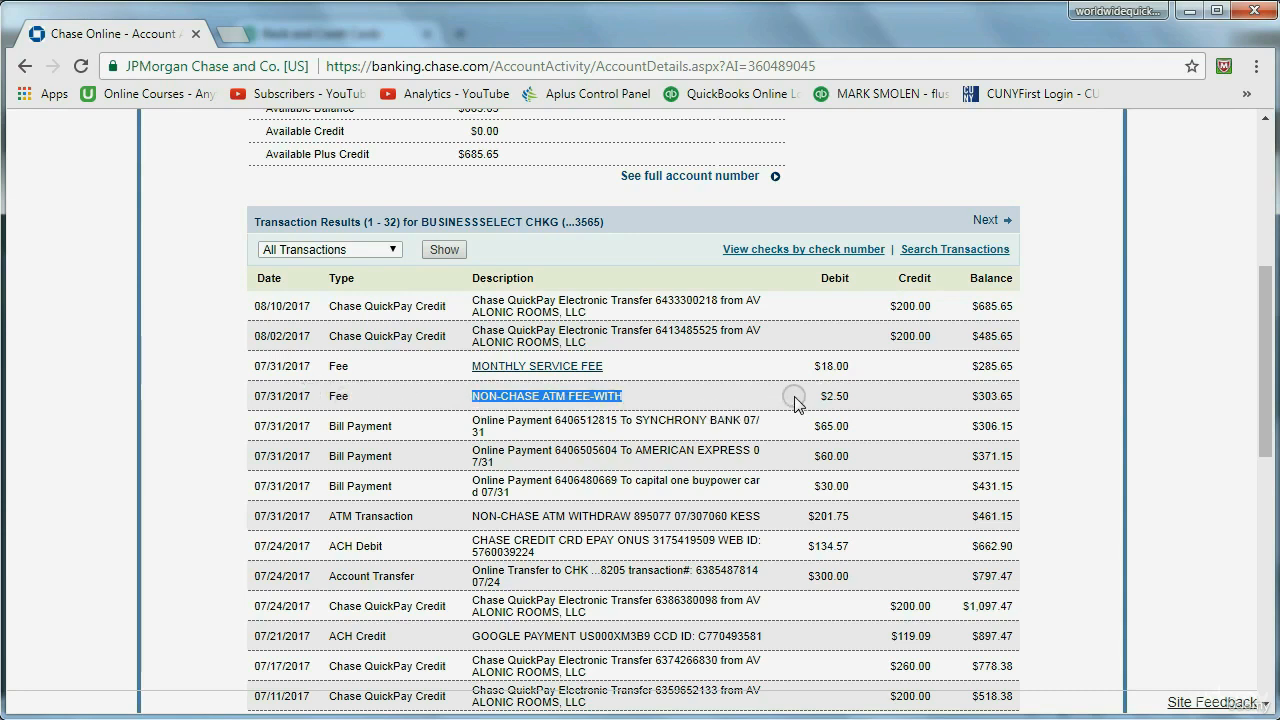
left_click(486, 396)
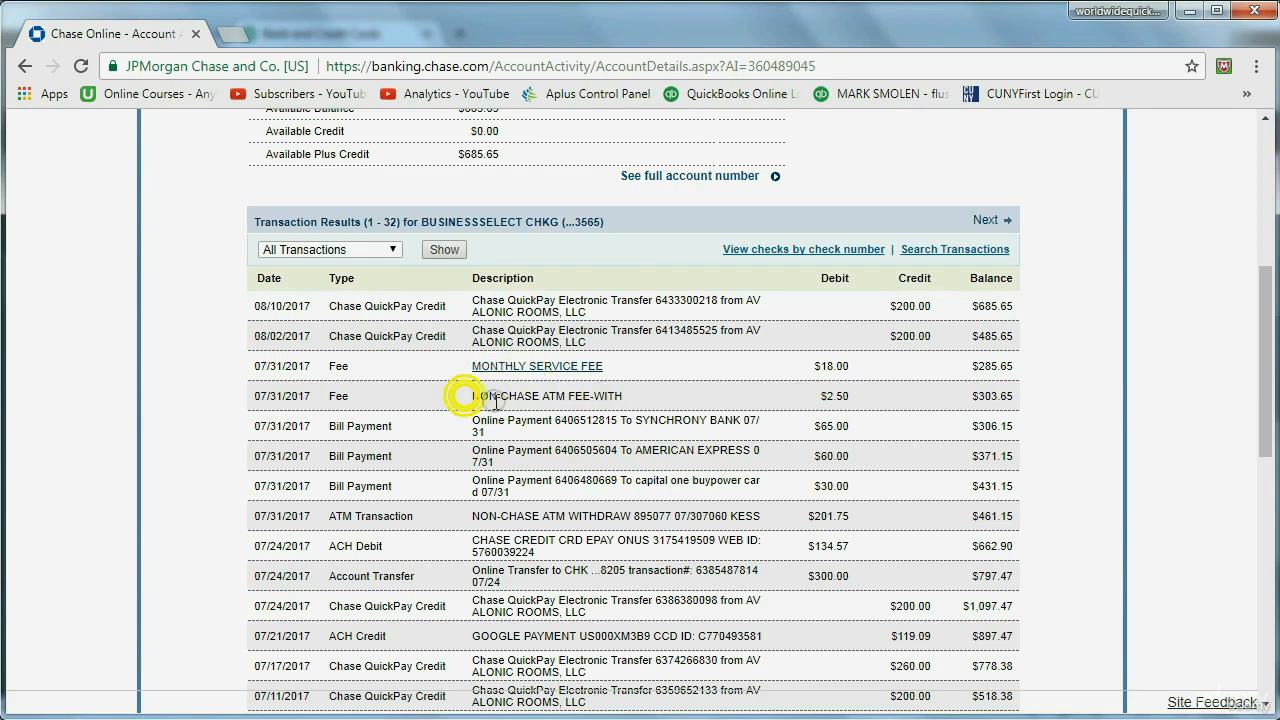
left_click_drag(494, 400, 620, 412)
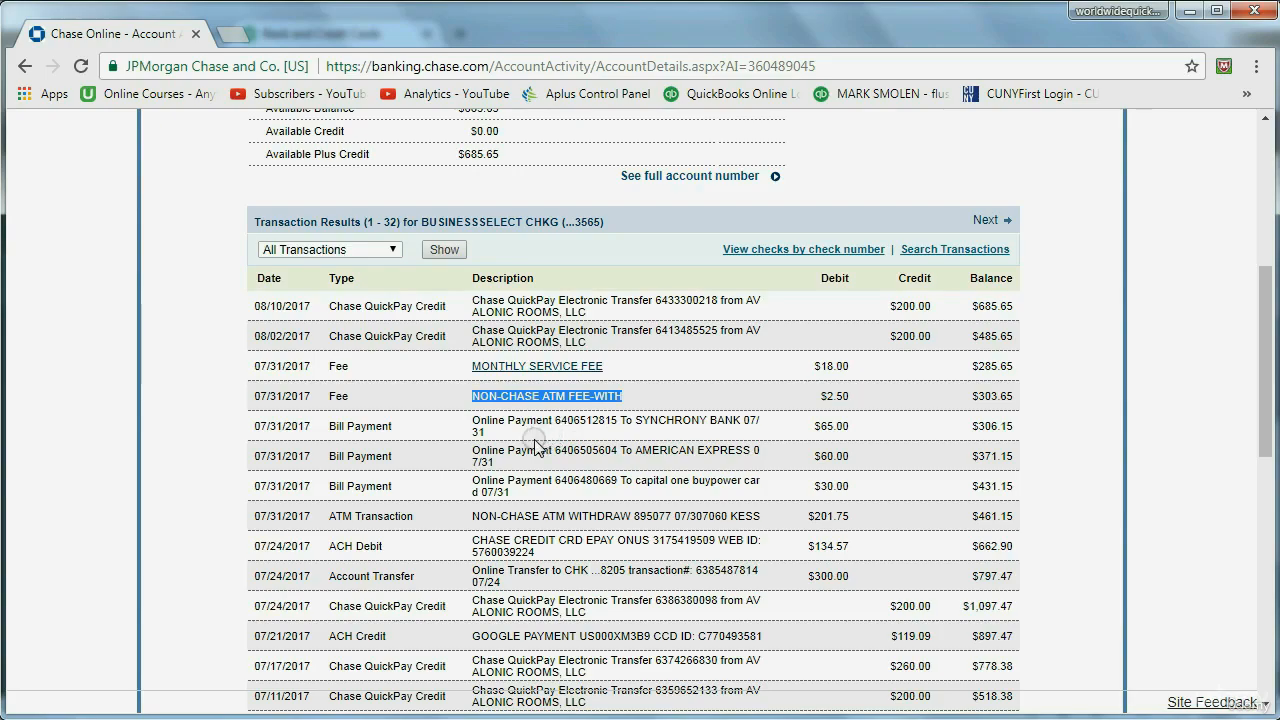
Step: Back in QuickBooks, close the ATM Withdrawal details and examine the memo text of the 07/31/2017 ATM Fee for $2.50
key("alt+Tab")
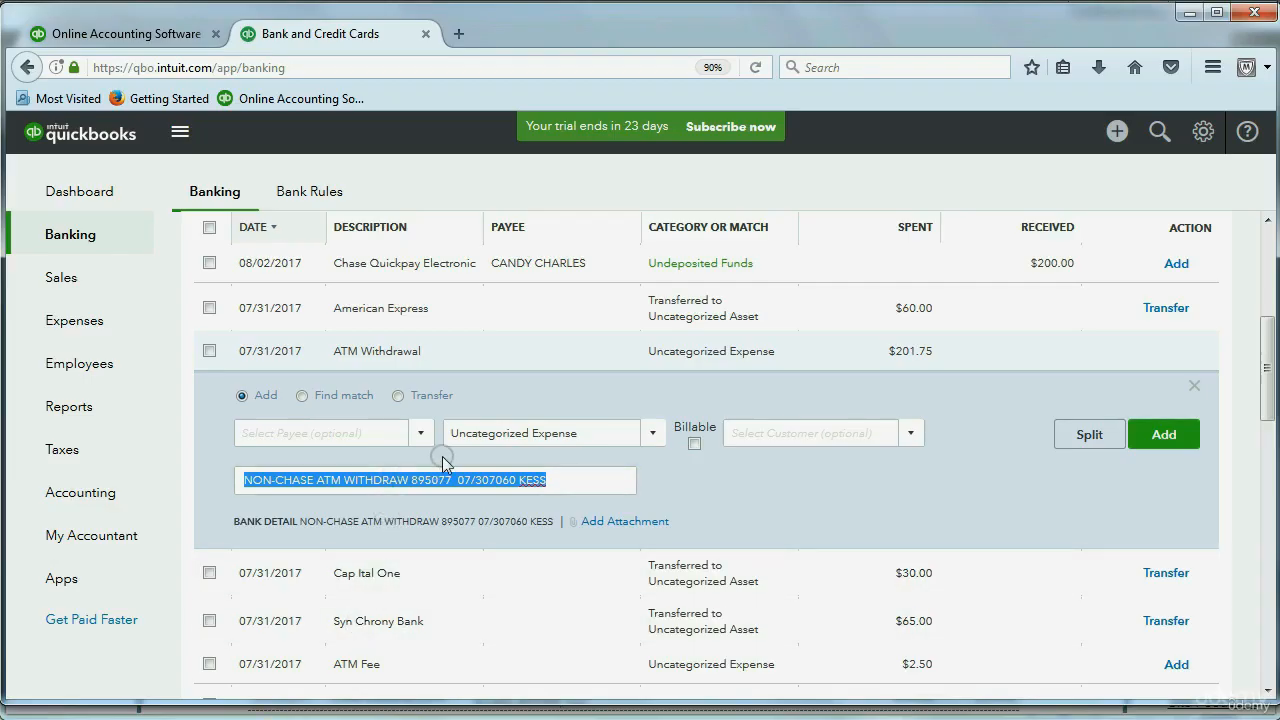
left_click(1198, 394)
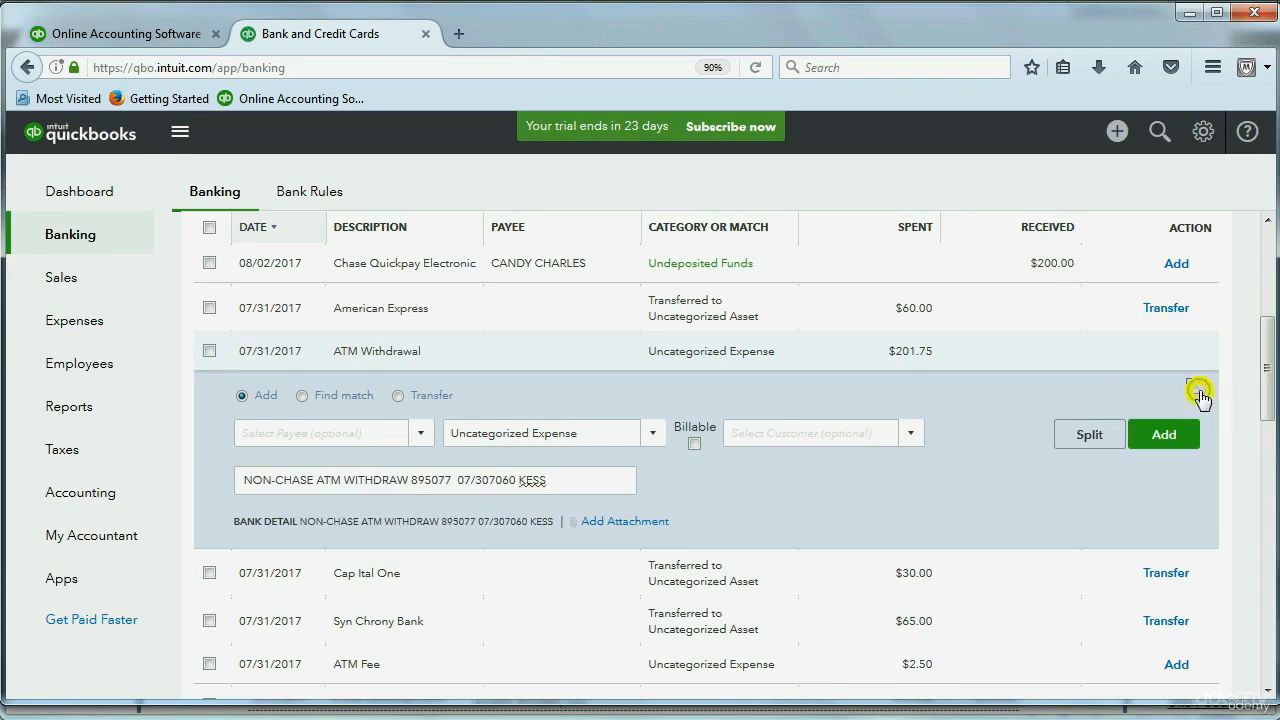
scroll(929, 408, "down", 2)
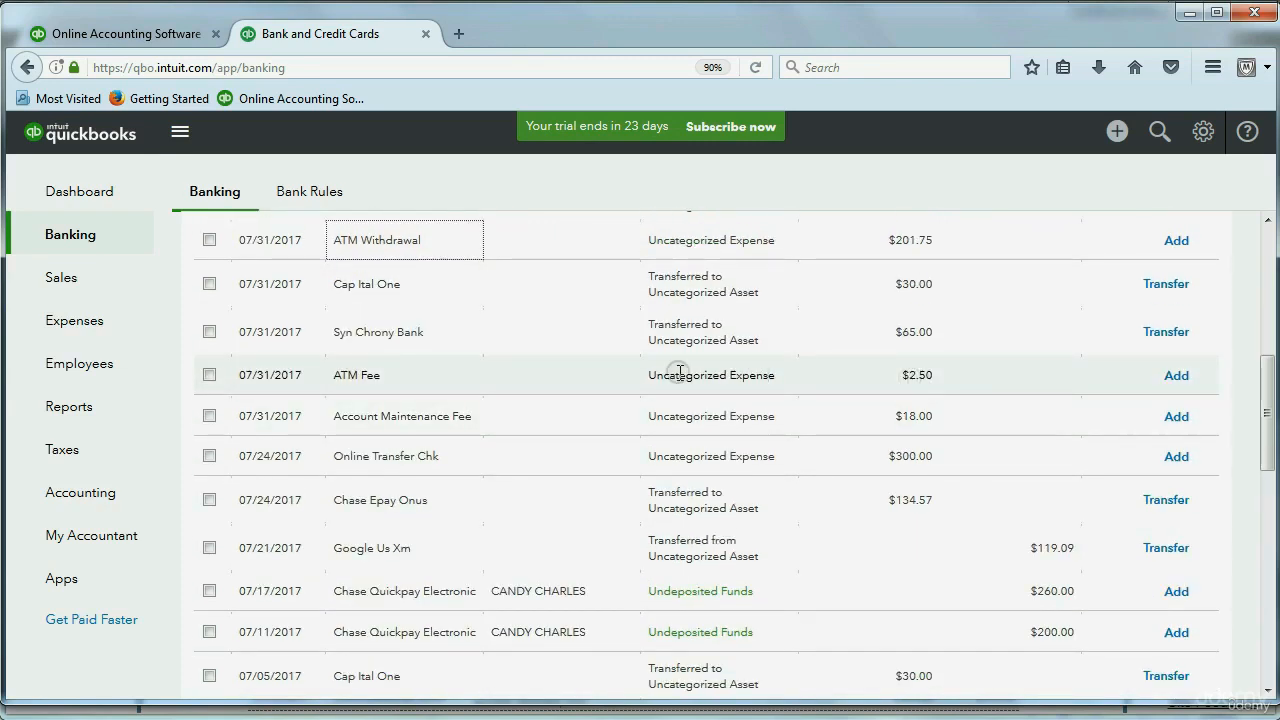
left_click(363, 375)
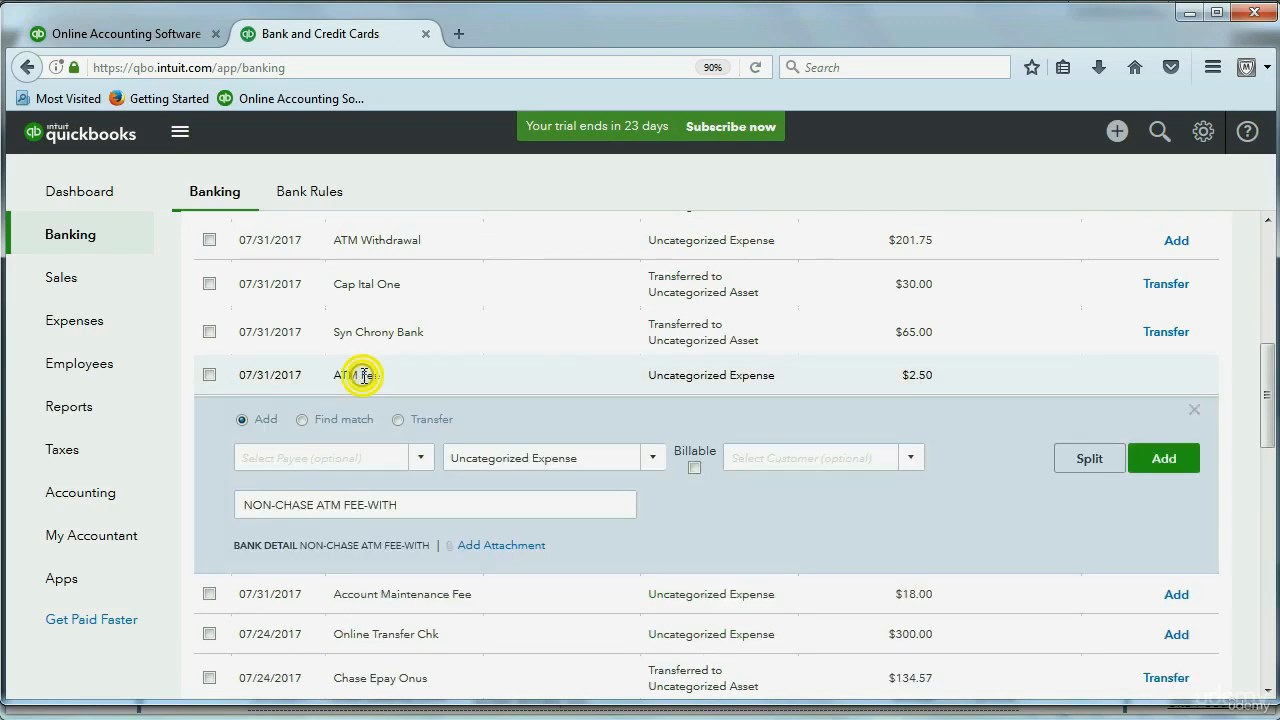
left_click_drag(414, 507, 238, 504)
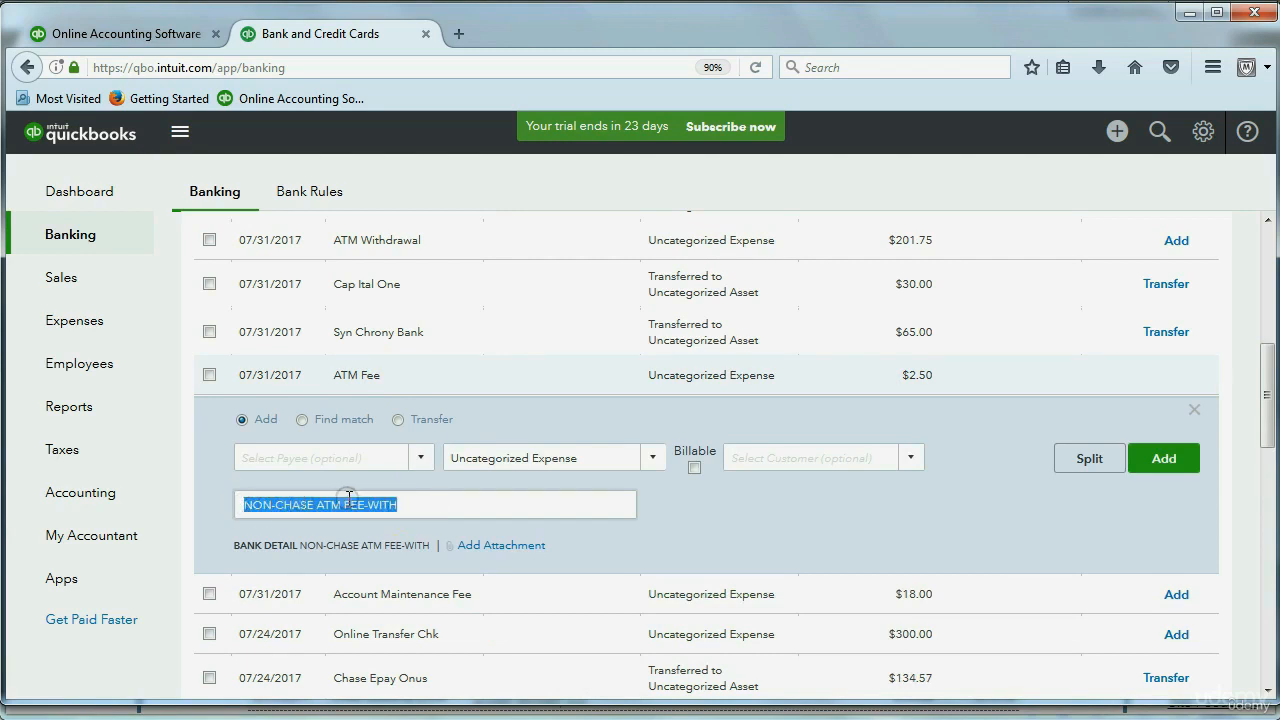
left_click(311, 507)
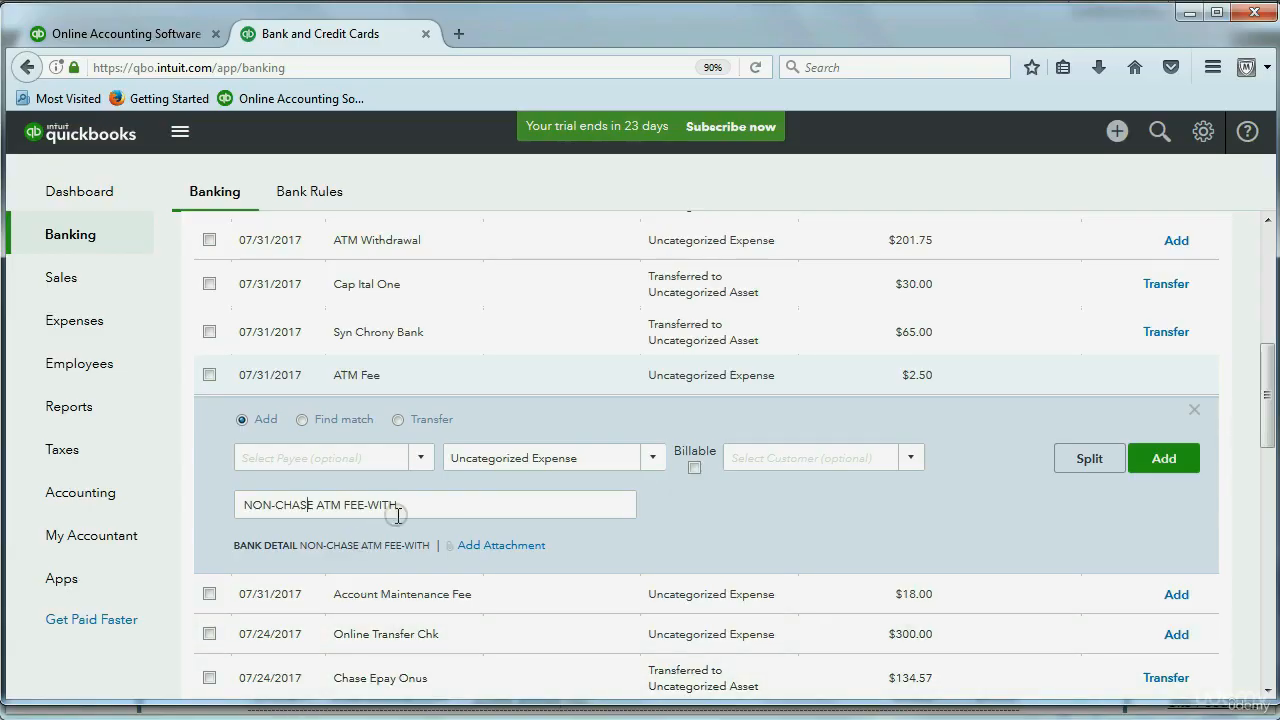
left_click_drag(410, 503, 233, 508)
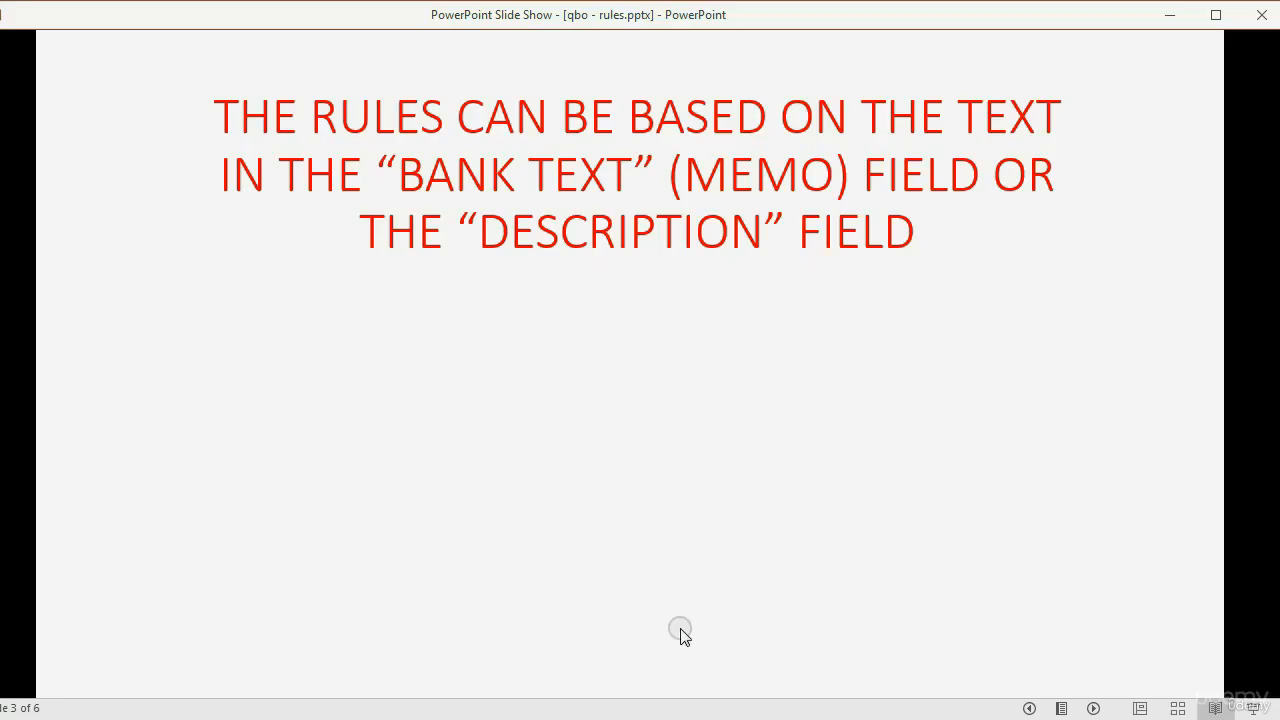
left_click(681, 630)
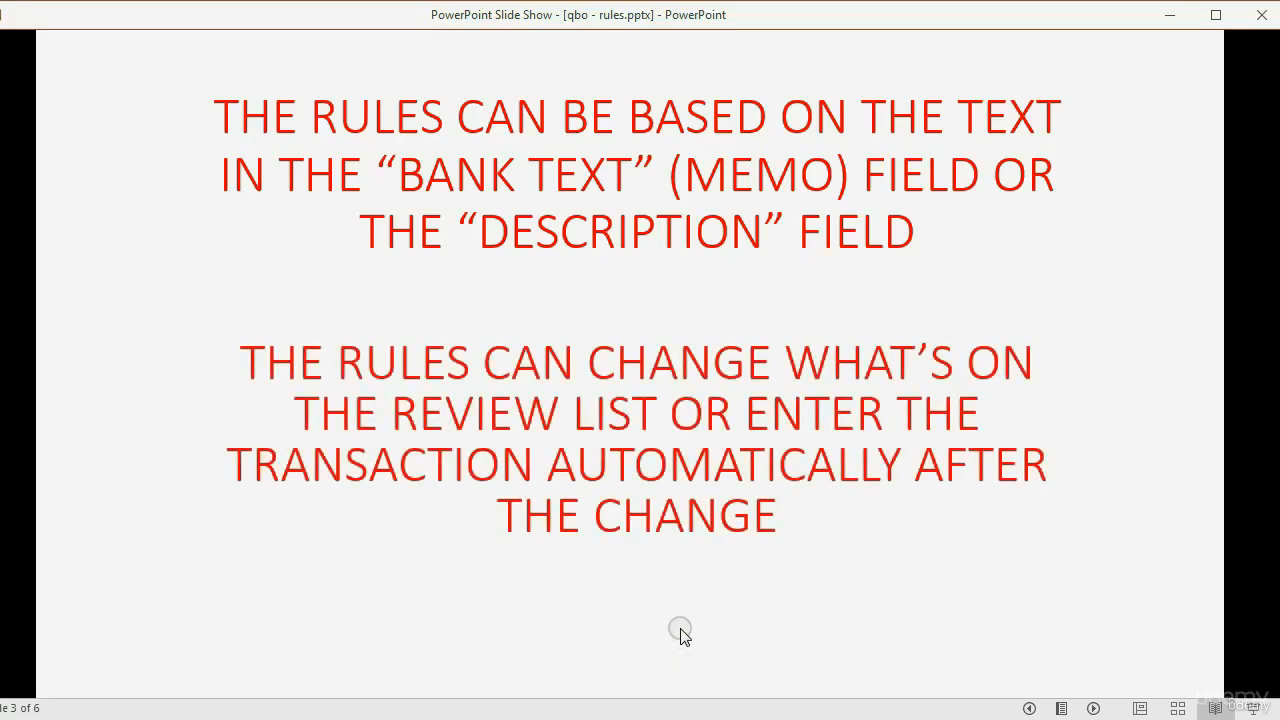
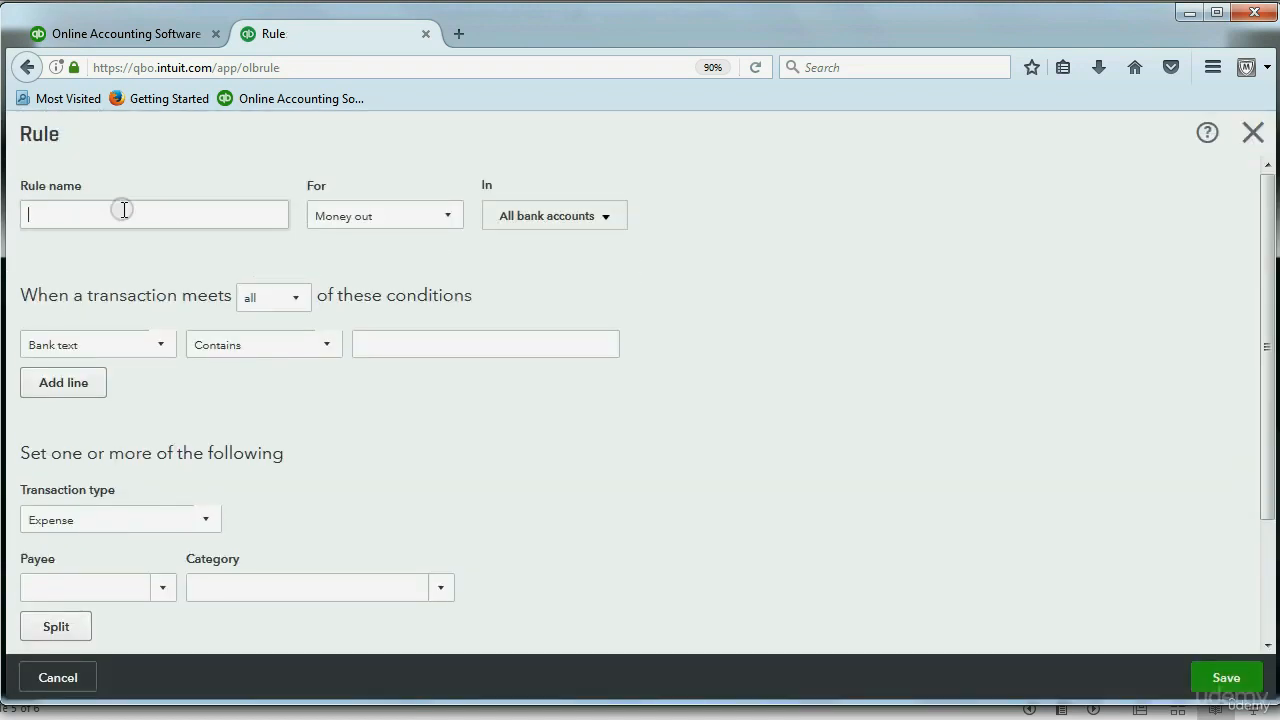
Step: Name the new bank rule ATM and apply it to Money out transactions
left_click(121, 210)
left_click(335, 216)
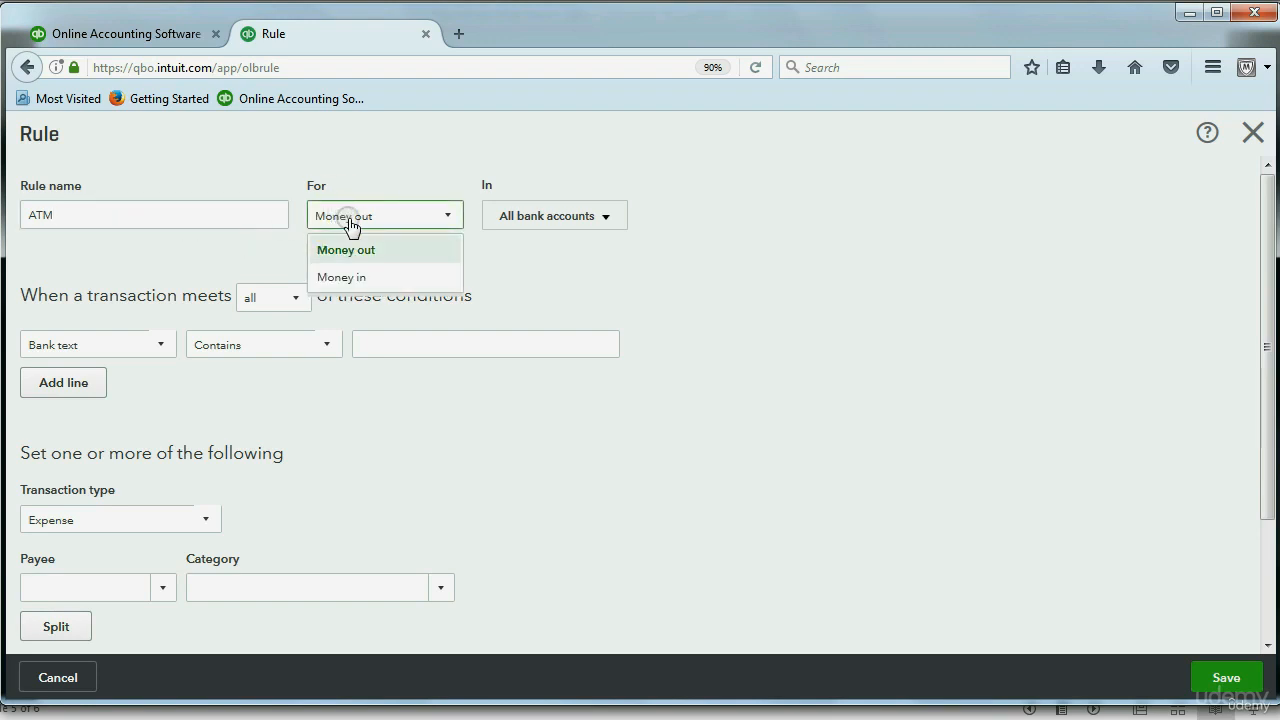
left_click(356, 278)
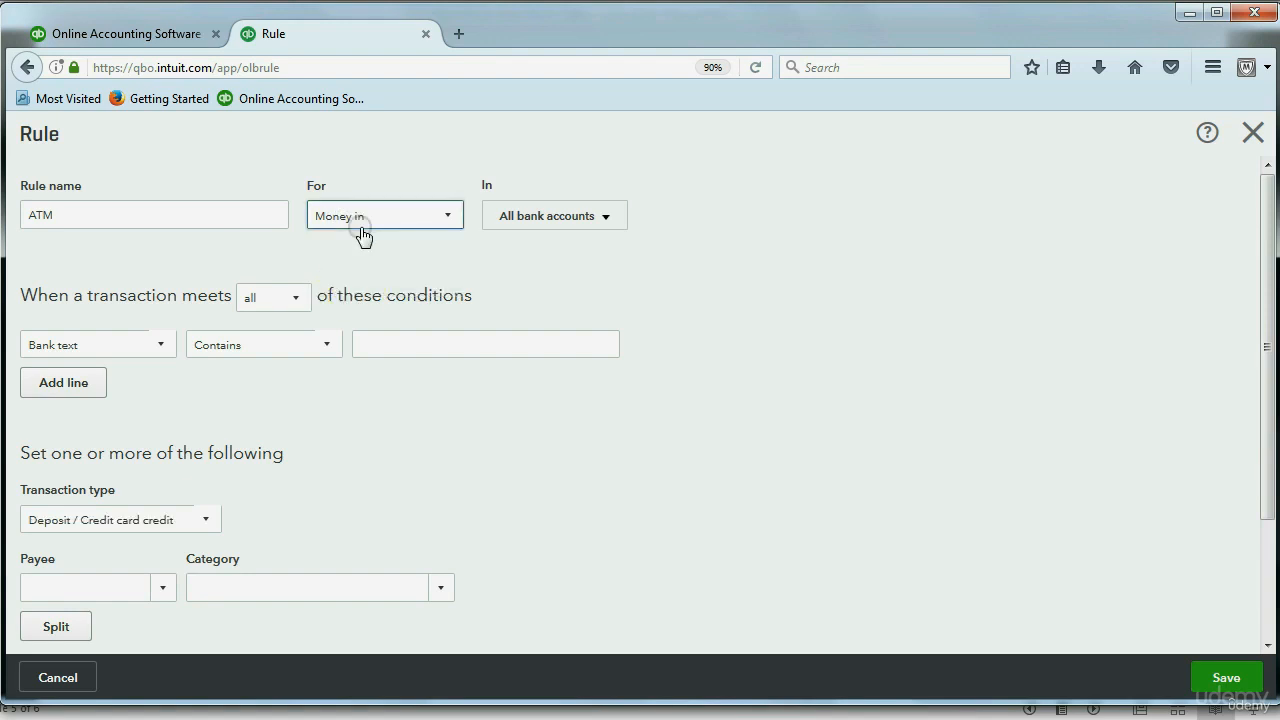
left_click(362, 233)
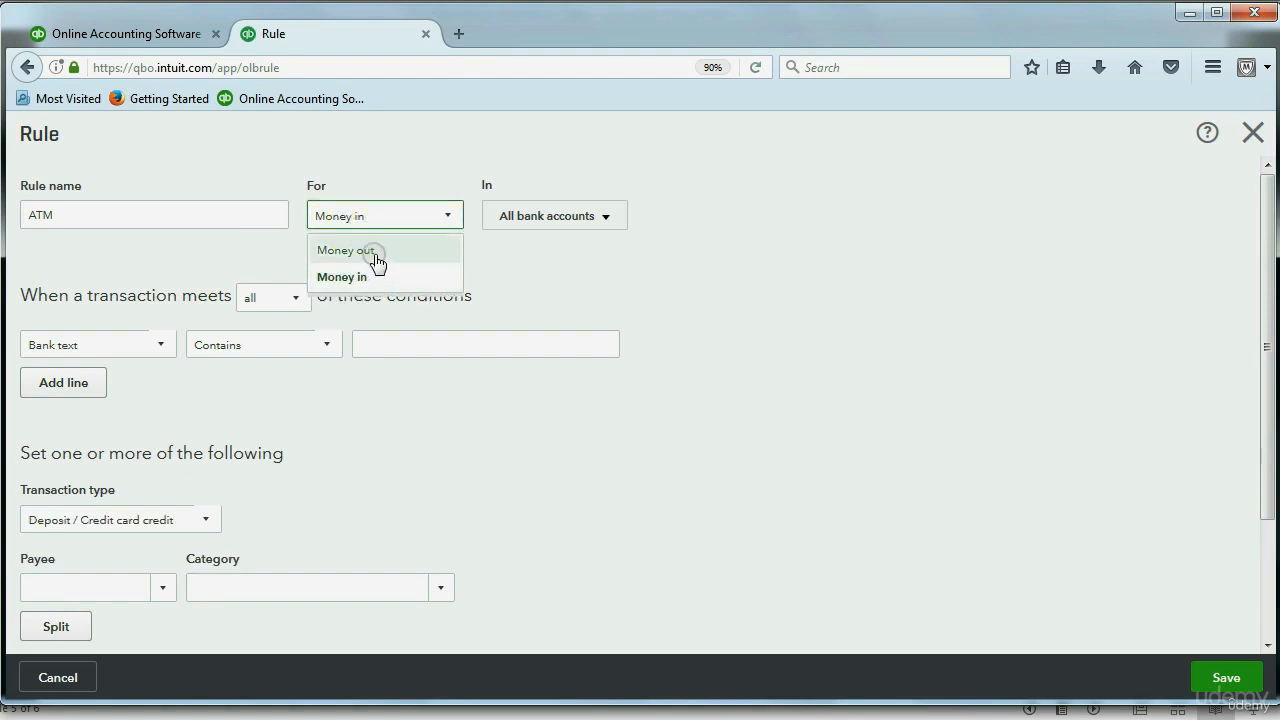
left_click(376, 251)
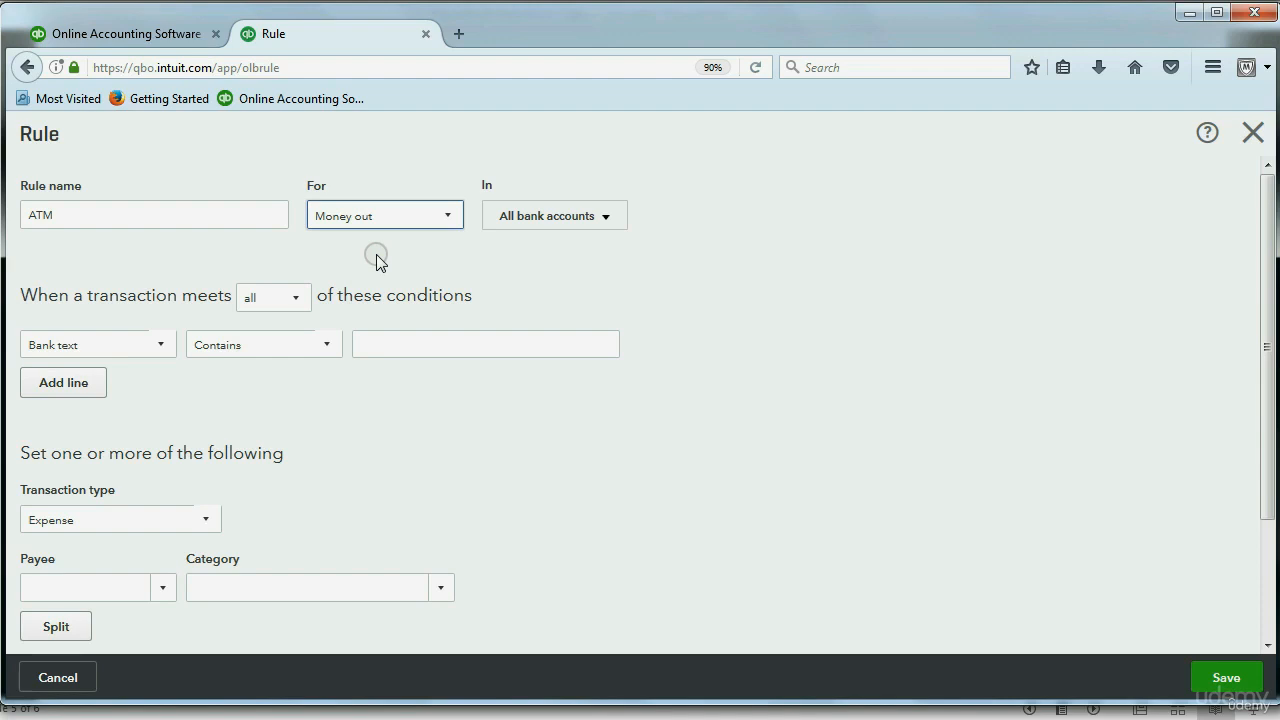
Step: Limit the rule to the Buz checking account at Chase Bank instead of all bank accounts
left_click(532, 219)
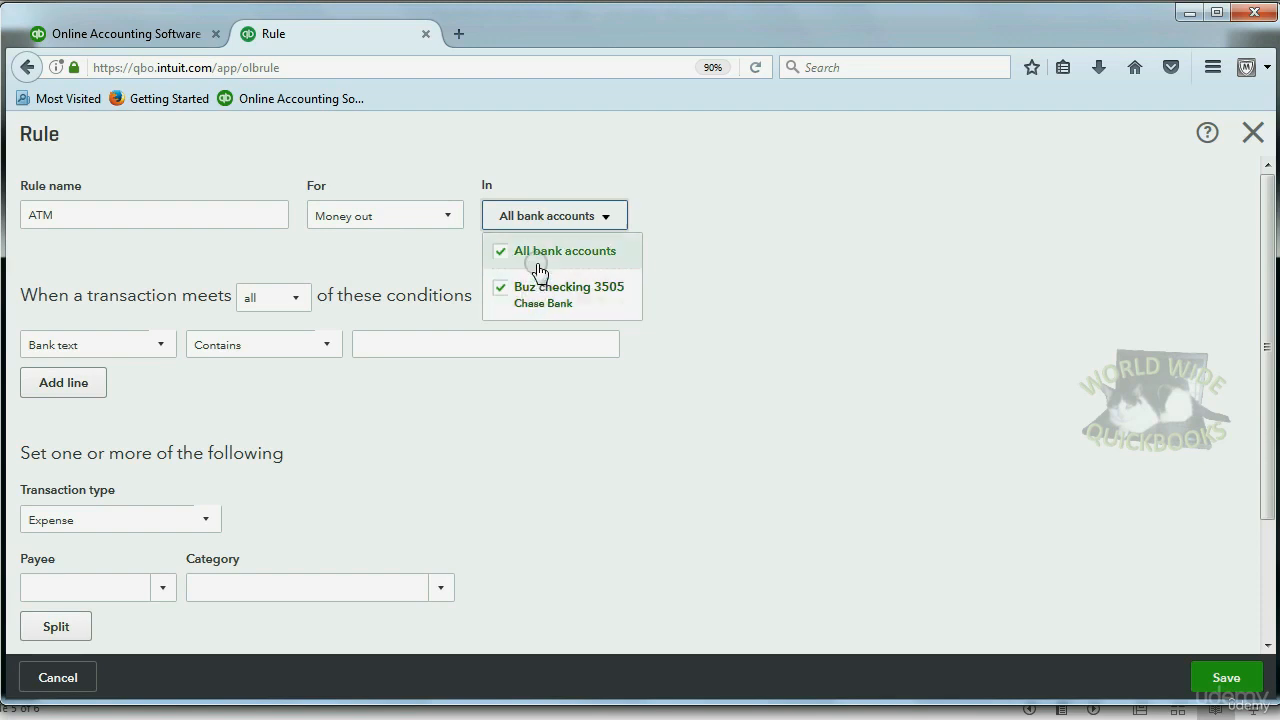
left_click(531, 168)
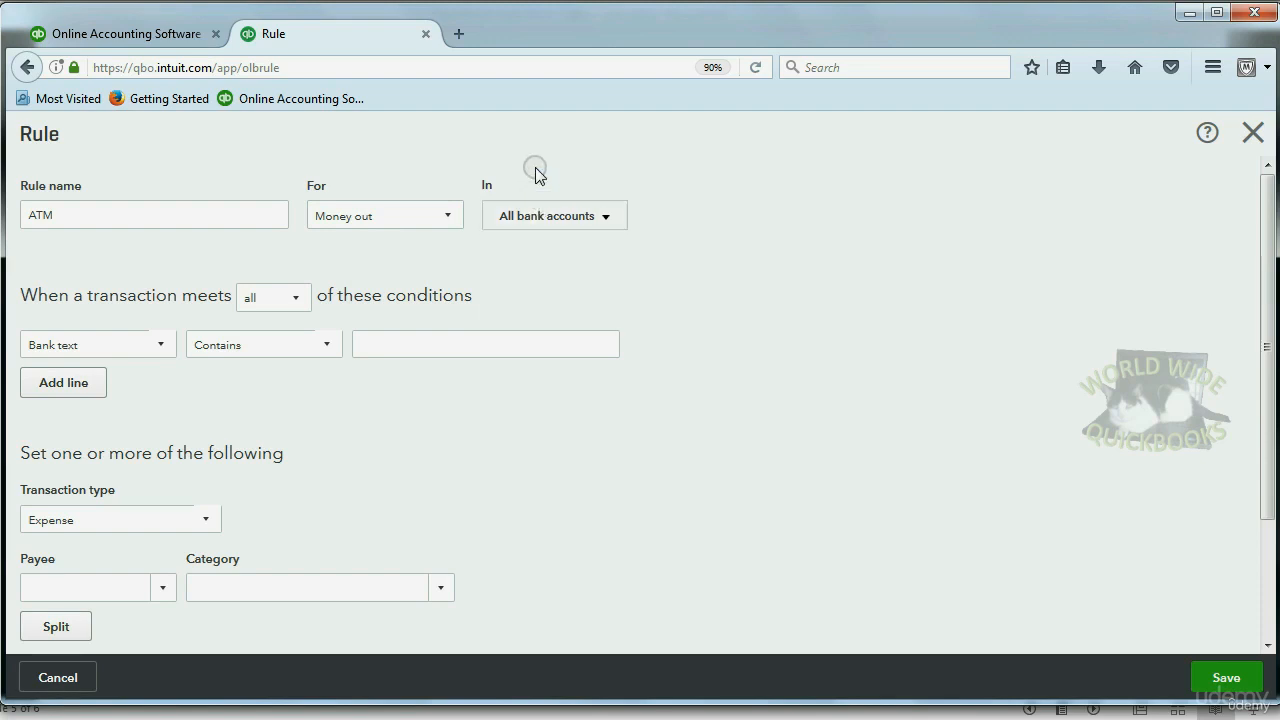
left_click(524, 218)
left_click(538, 288)
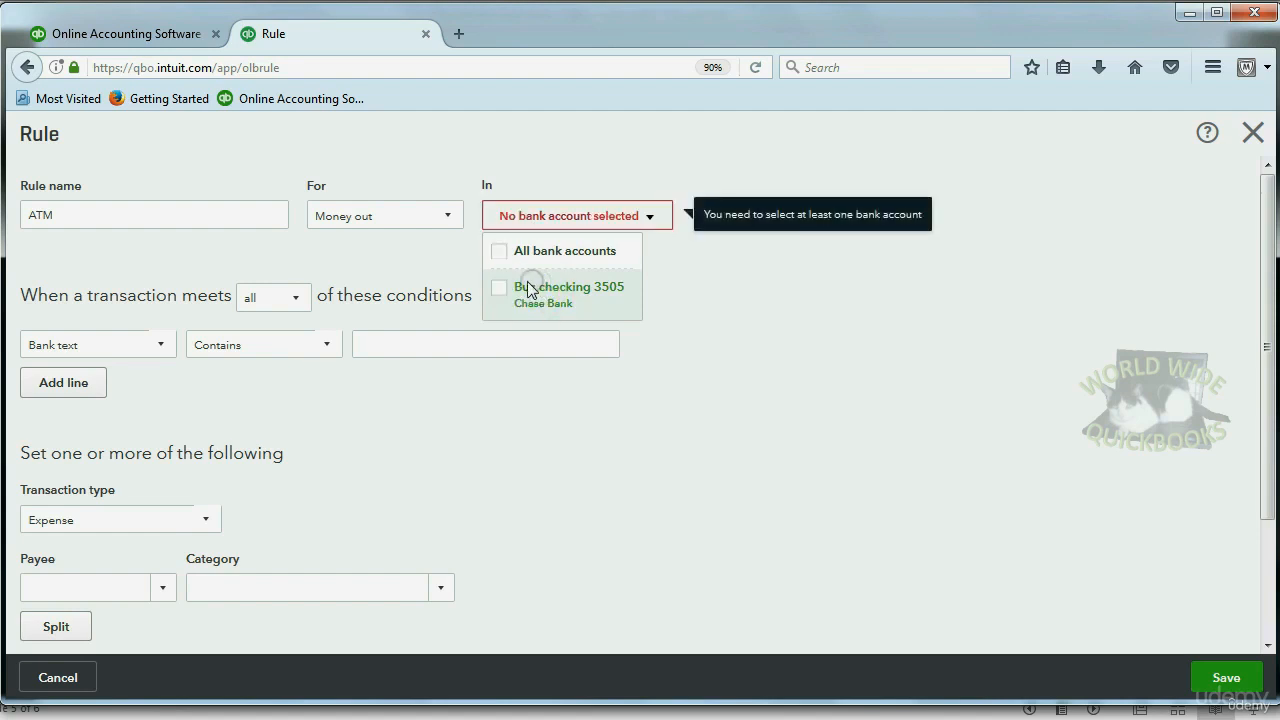
left_click(500, 288)
left_click(684, 262)
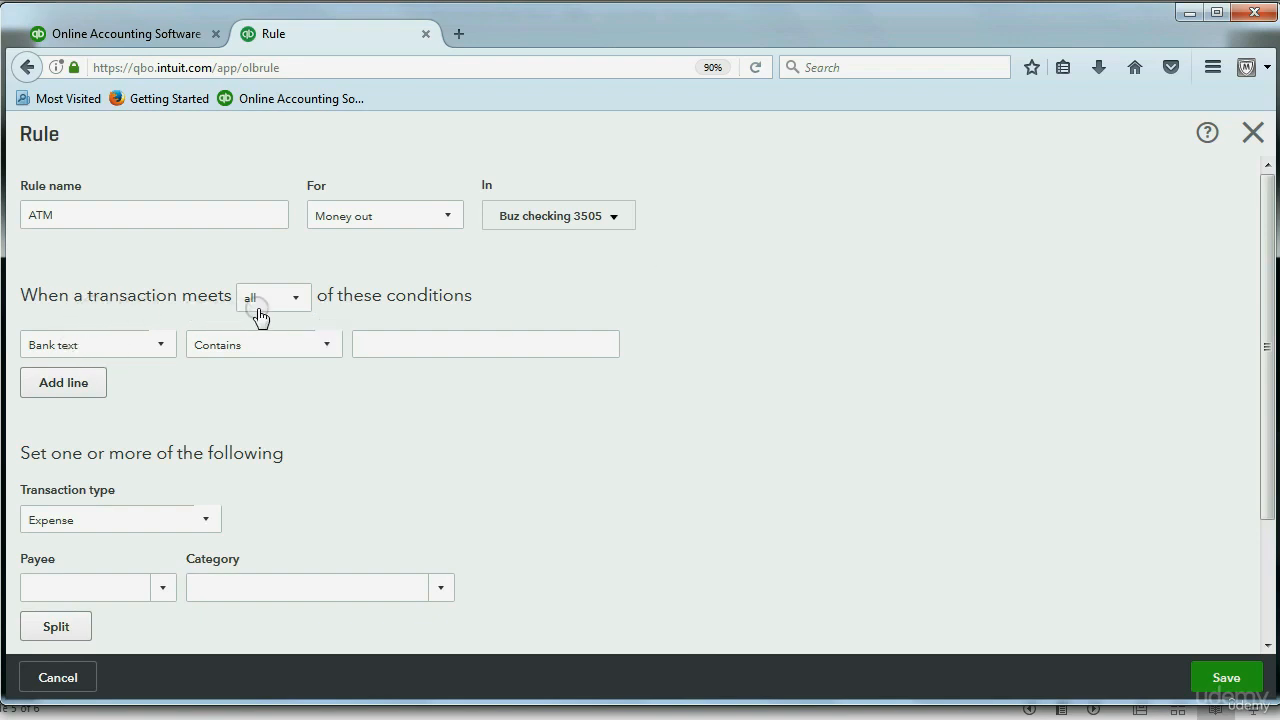
Step: Set the rule's condition to Bank text Contains ATM
left_click(157, 345)
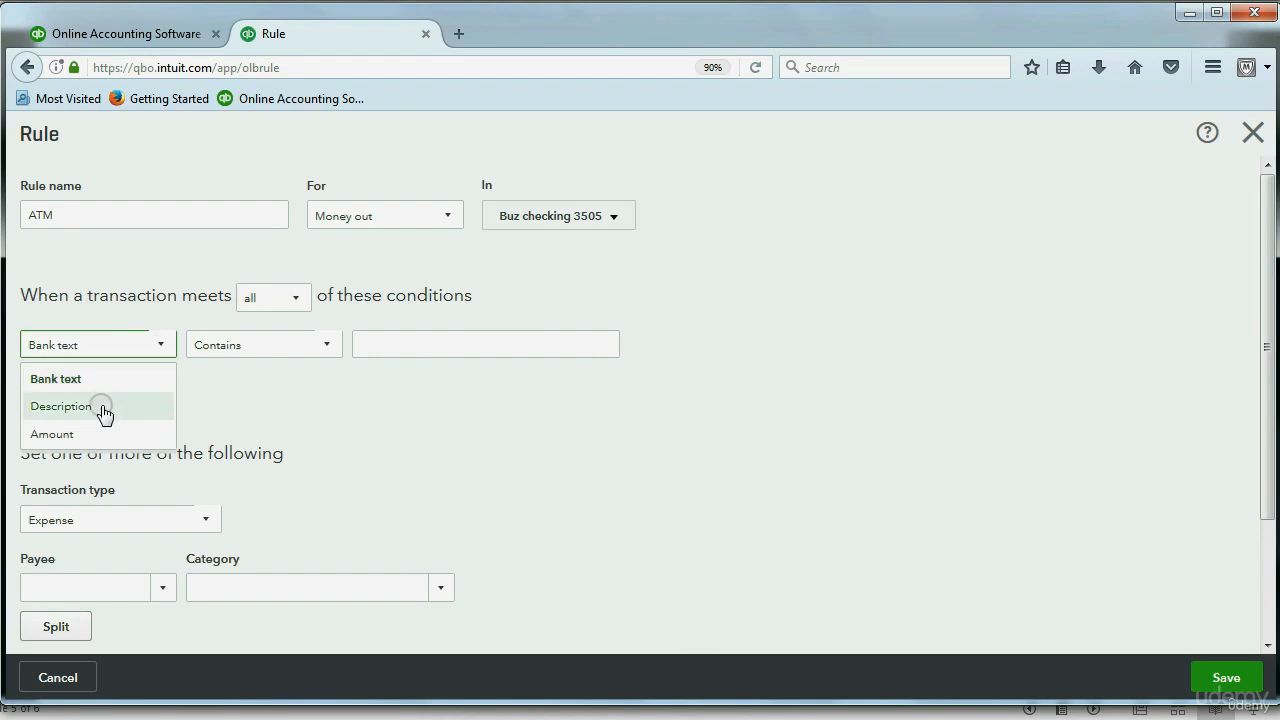
left_click(64, 380)
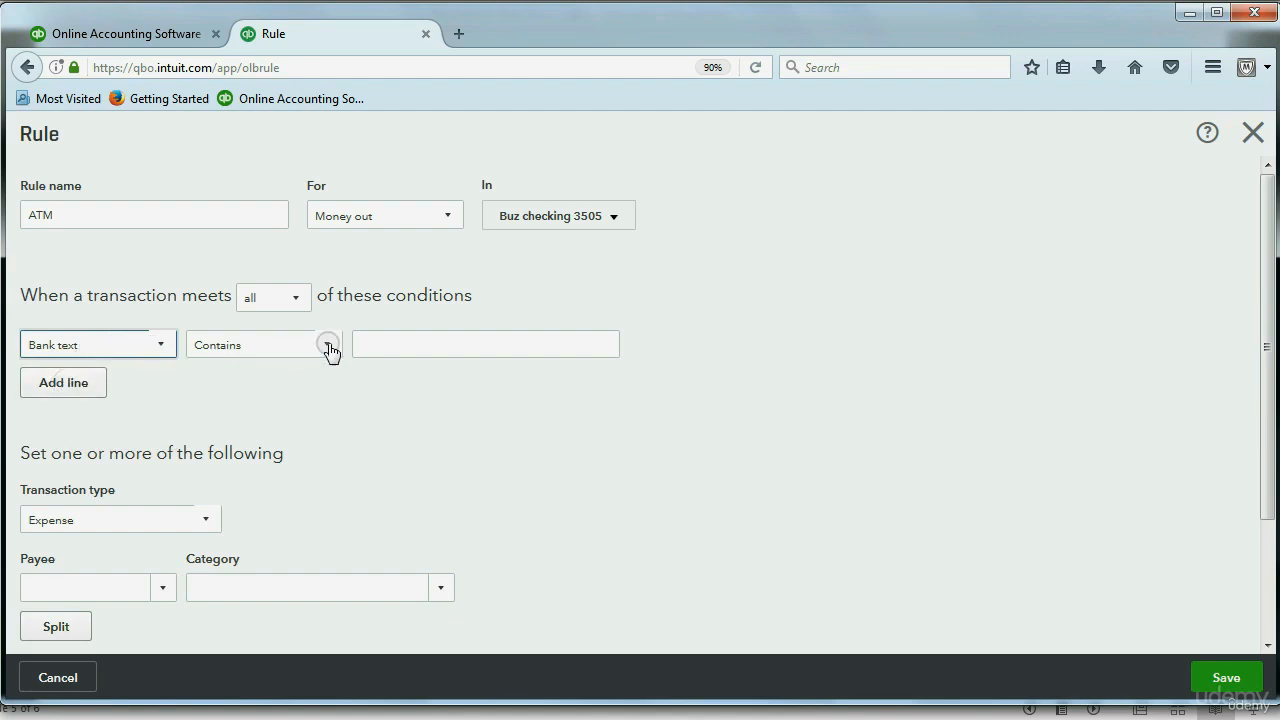
left_click(426, 345)
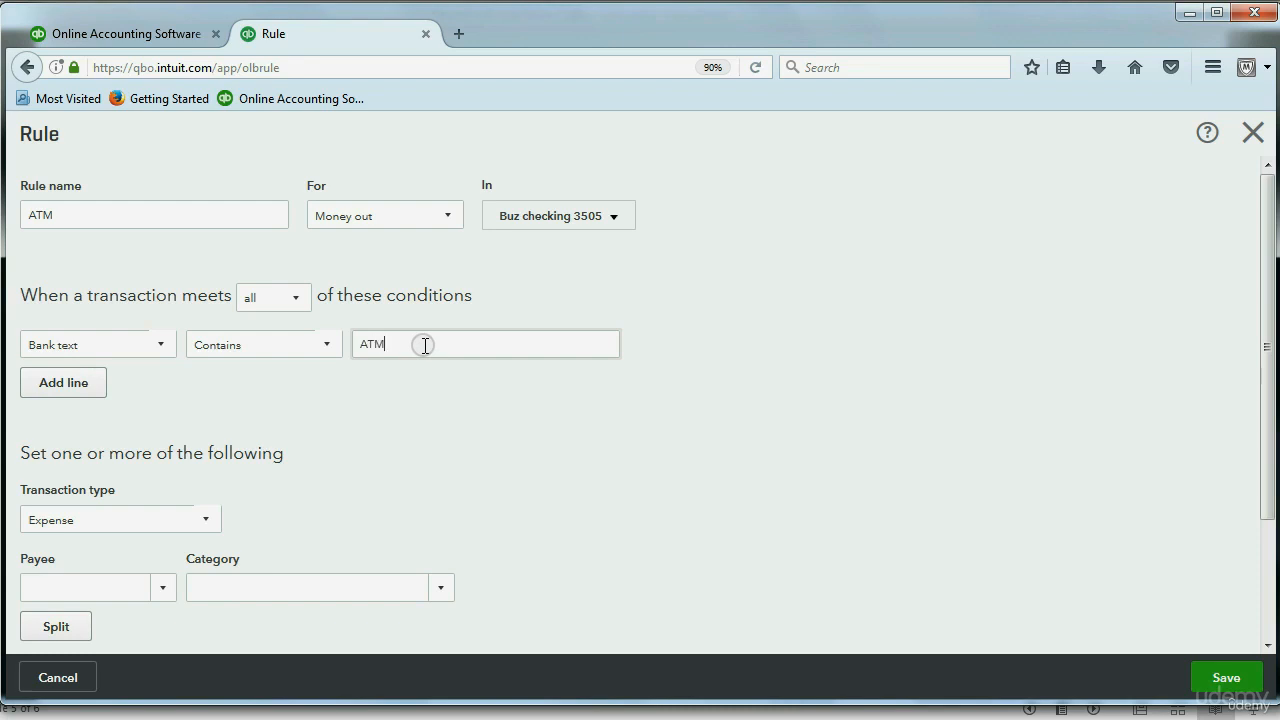
left_click_drag(403, 344, 360, 345)
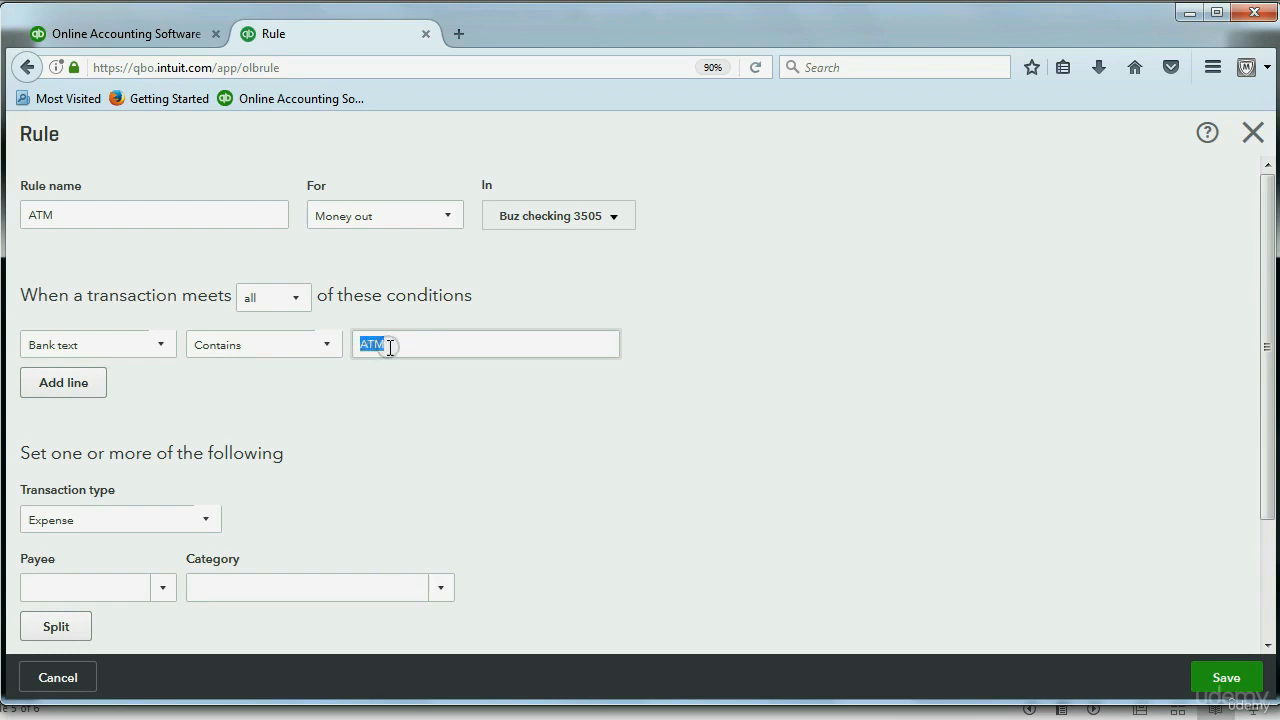
left_click(390, 347)
left_click(85, 348)
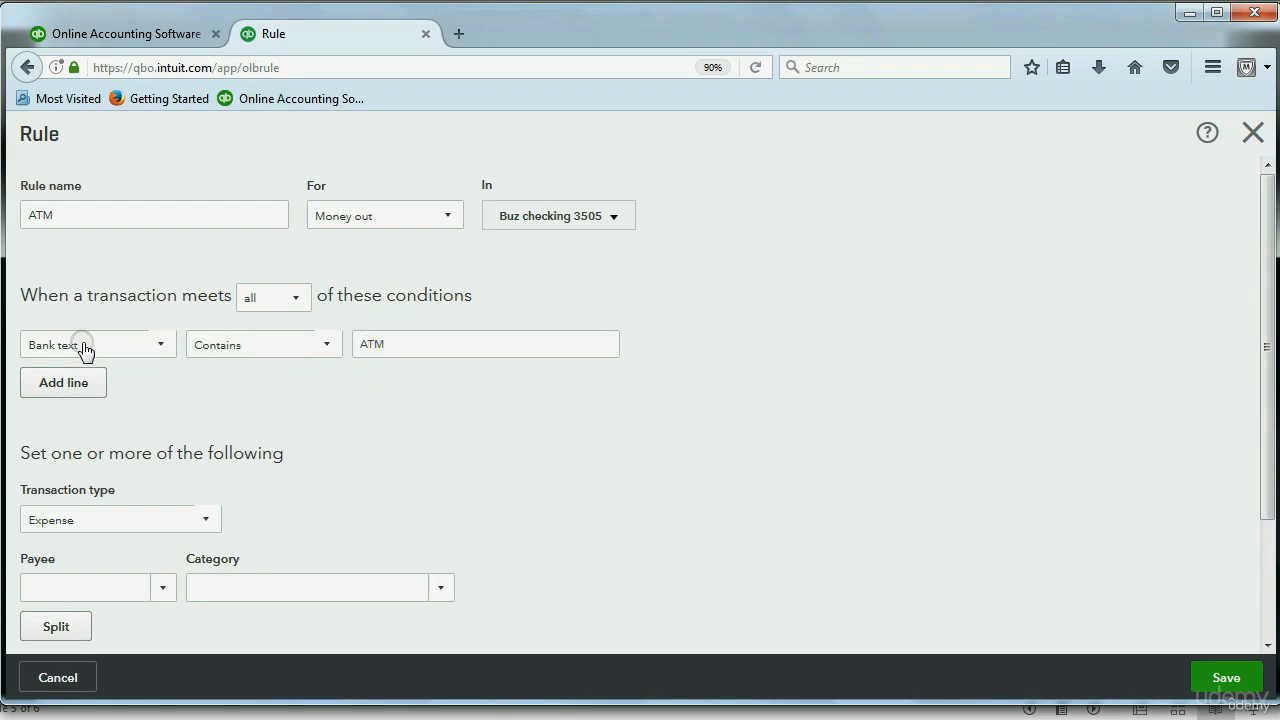
Step: Set the rule's transaction type to Expense and its category to OWNER'S WITHDRAWLS, leaving the payee blank, and save the rule
scroll(86, 352, "down", 3)
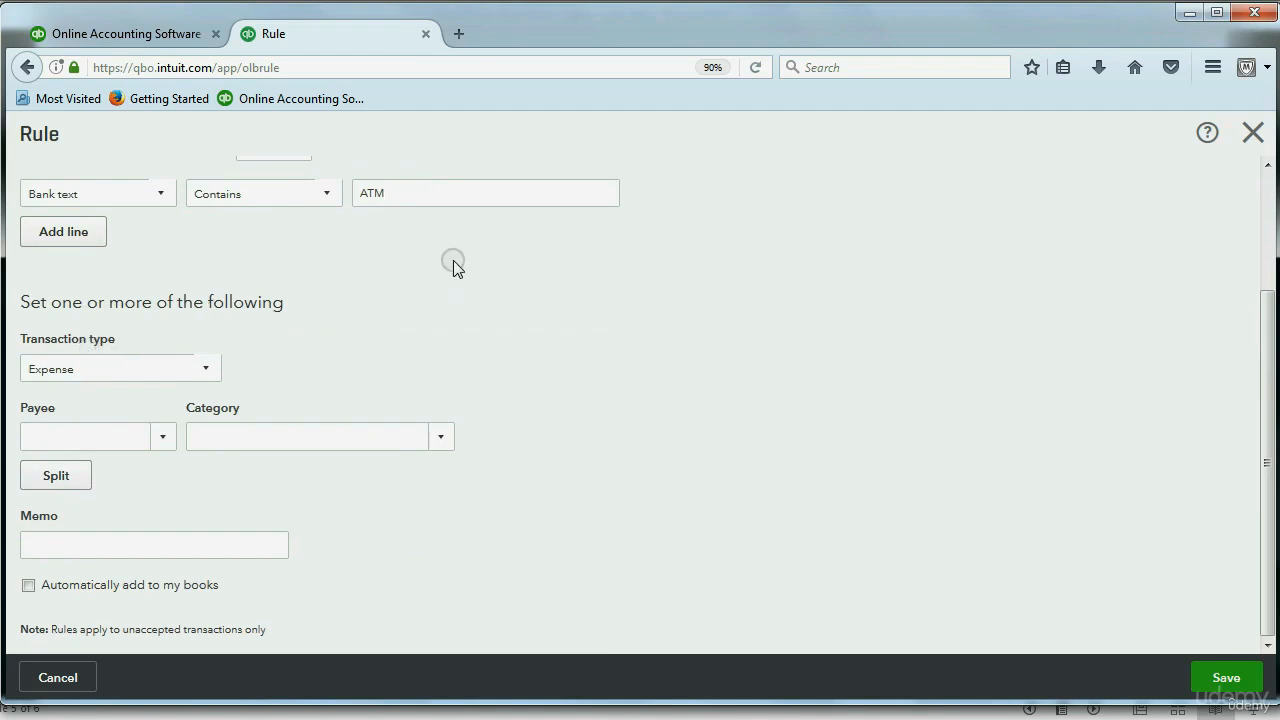
left_click(163, 370)
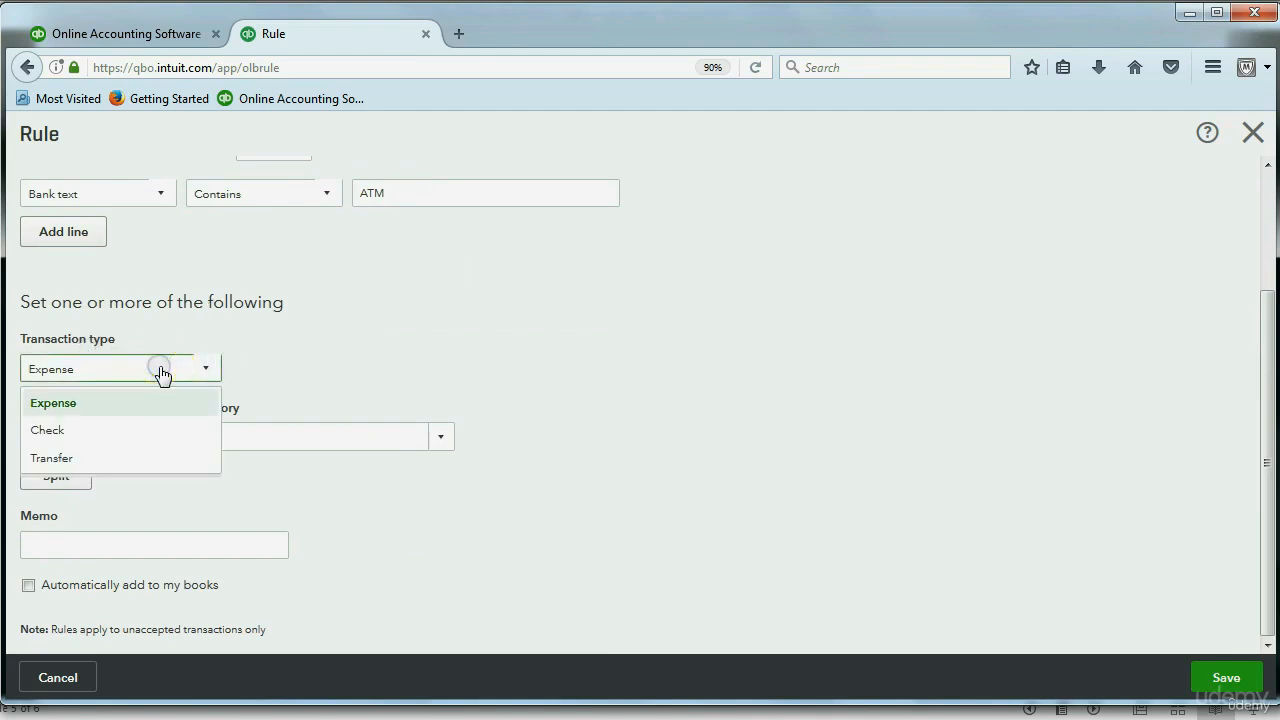
left_click(107, 408)
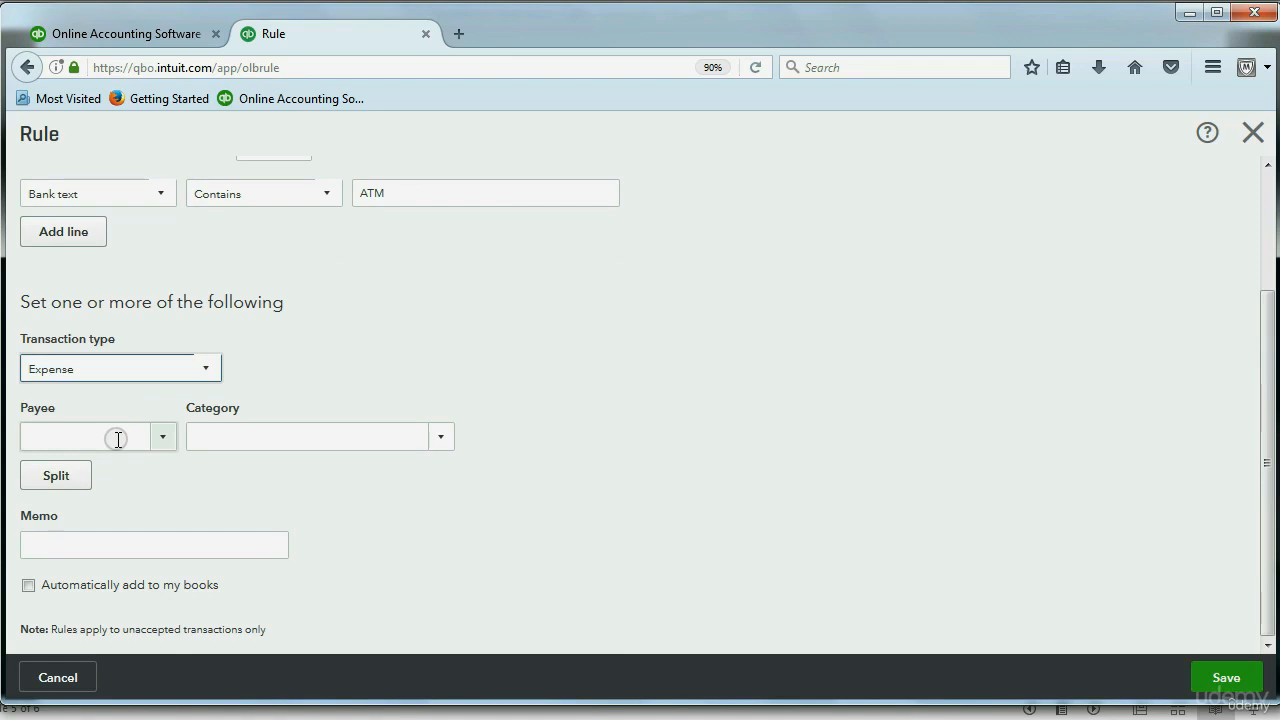
left_click(440, 437)
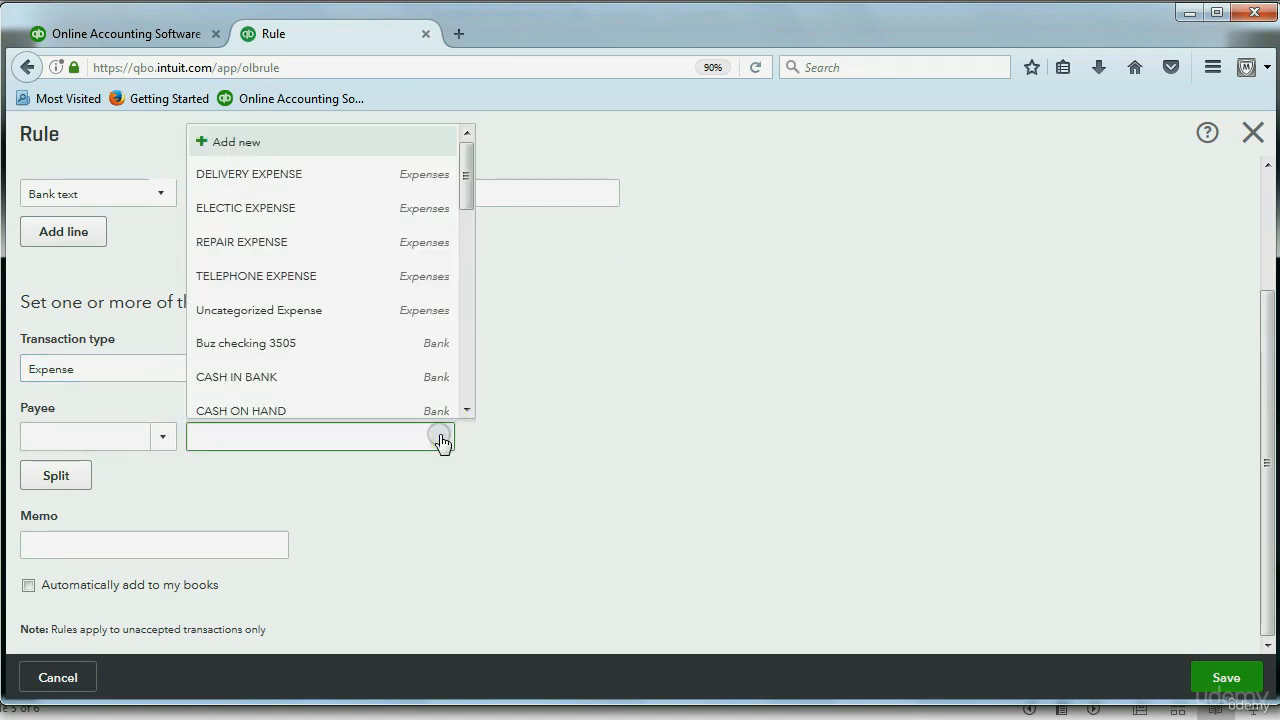
type("OWNER'S INVESTMENT")
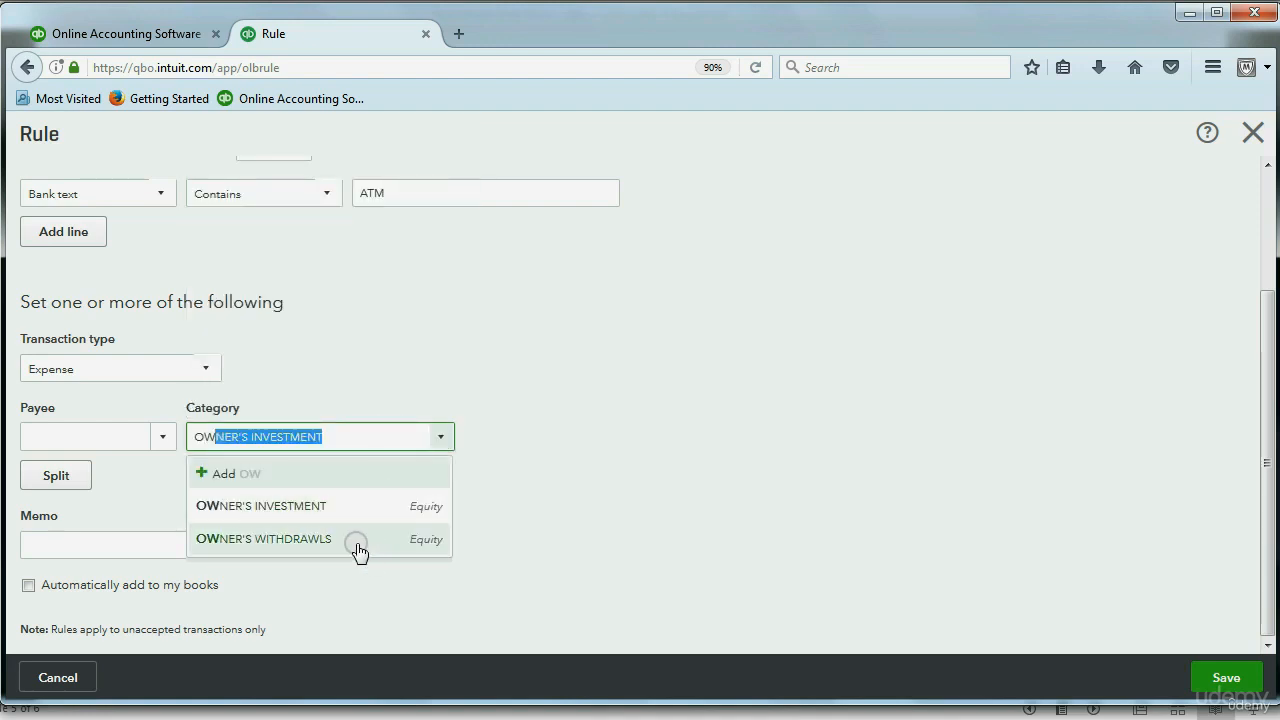
left_click(358, 540)
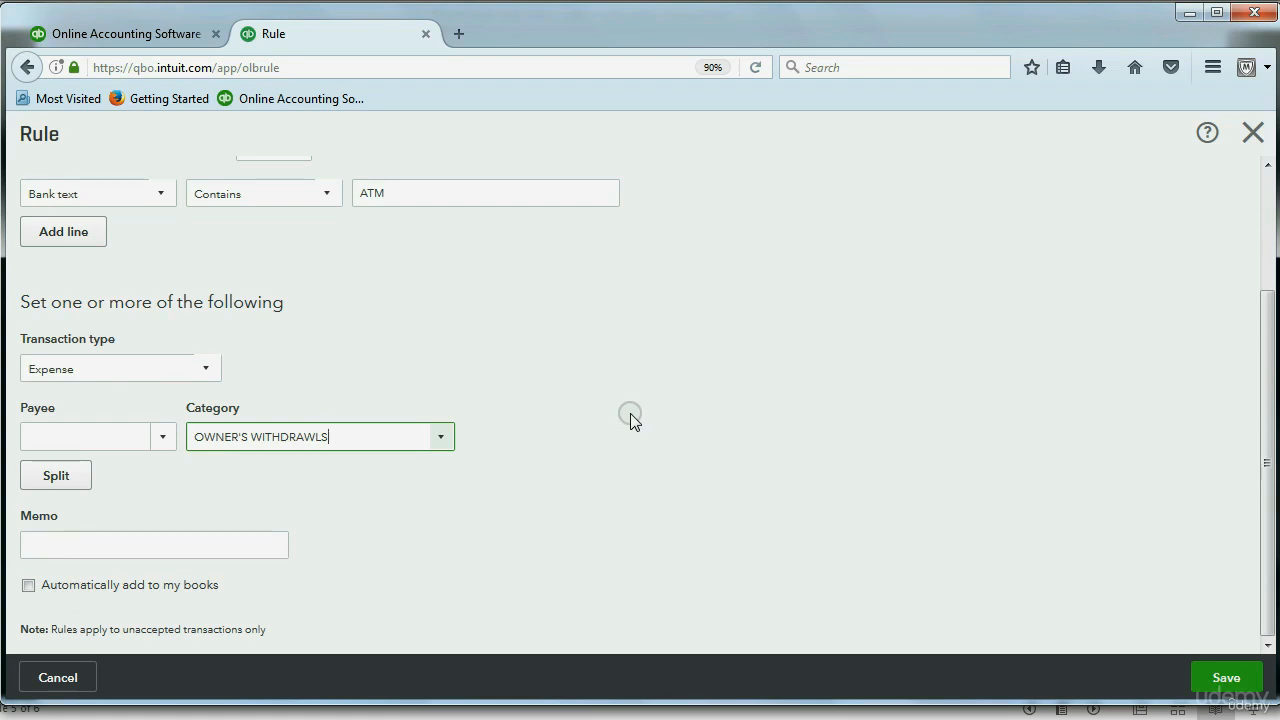
scroll(631, 415, "up", 3)
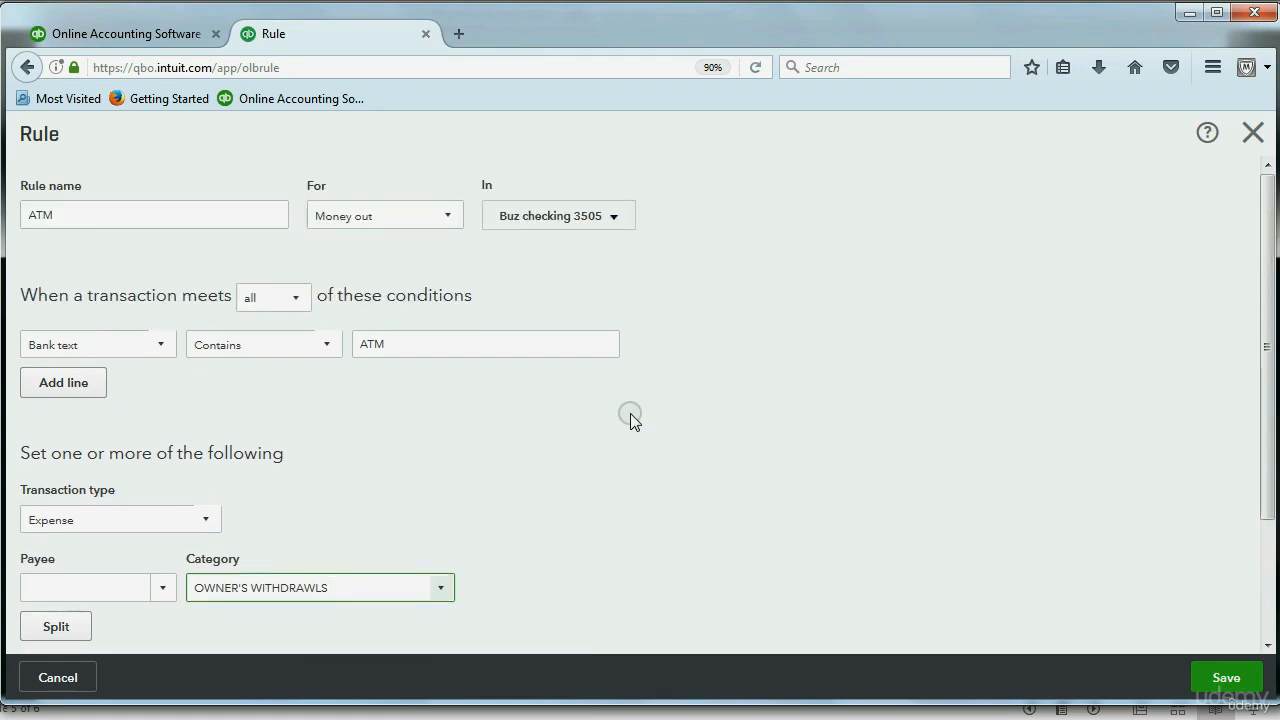
left_click(1221, 680)
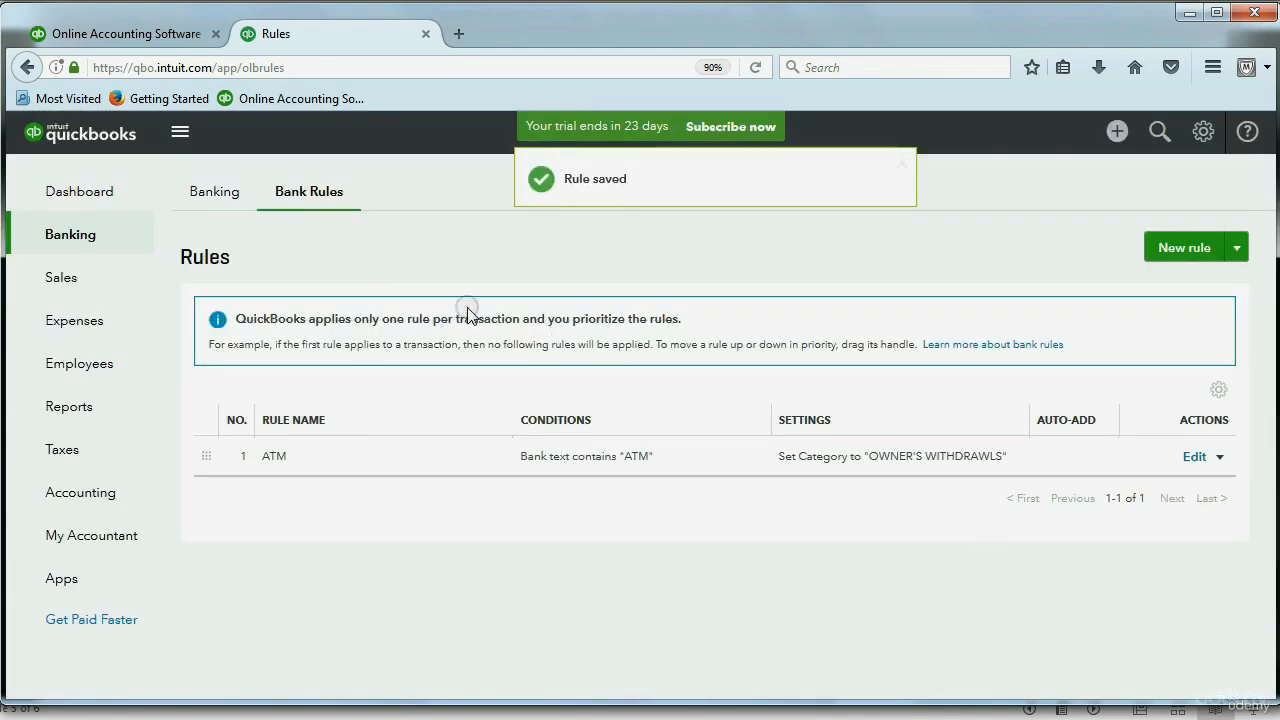
Step: Return to the banking review list and examine the categories assigned to the ATM Withdrawal and ATM Fee transactions
left_click(214, 192)
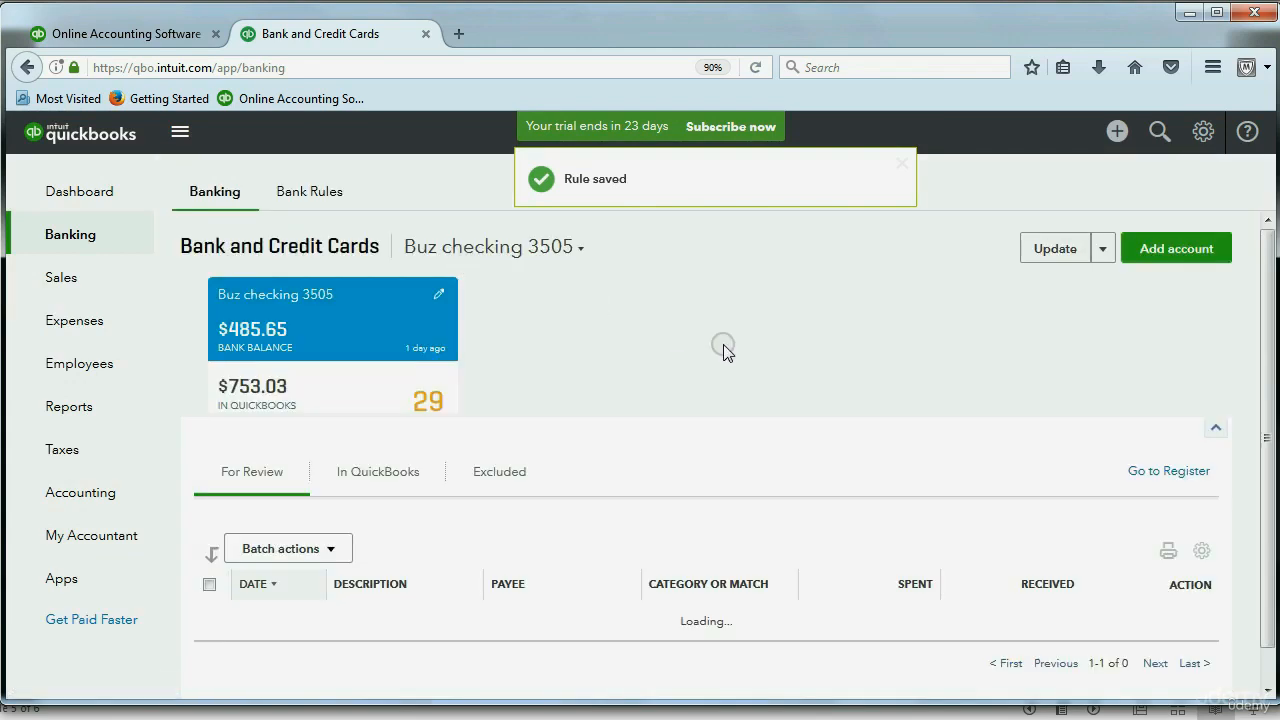
scroll(725, 346, "down", 4)
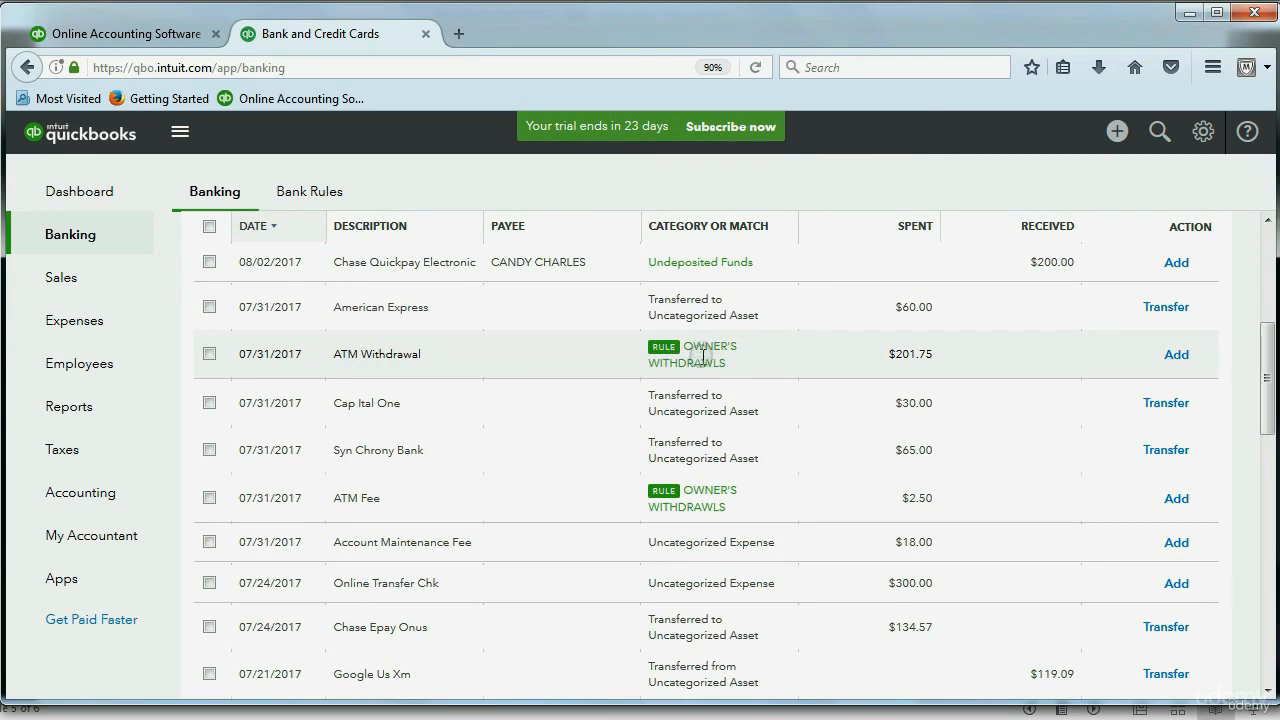
scroll(703, 355, "down", 2)
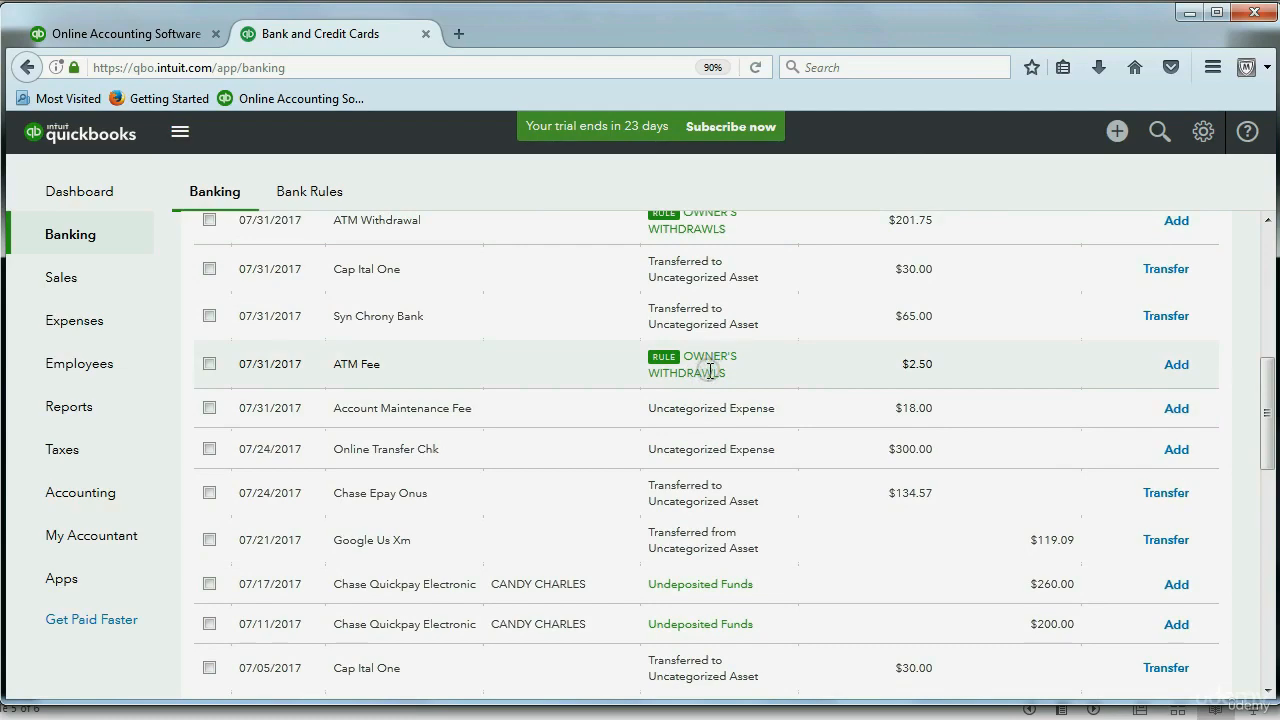
scroll(710, 370, "down", 6)
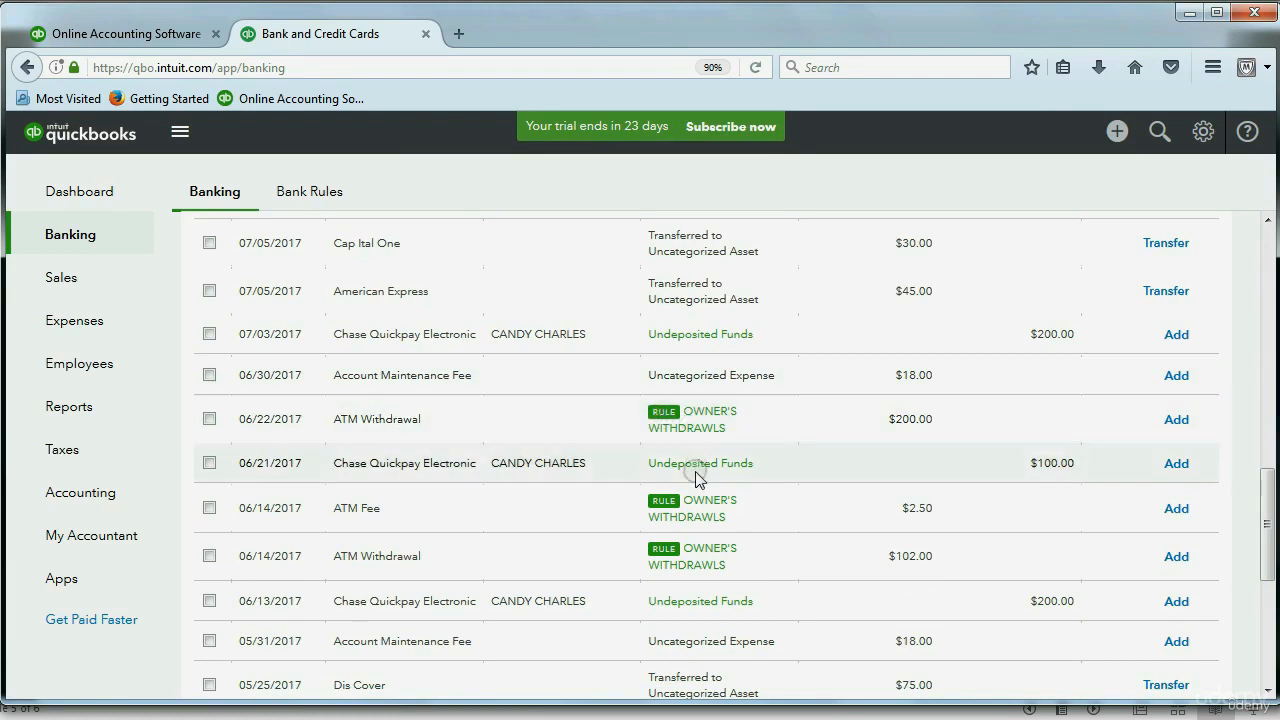
scroll(693, 460, "down", 1)
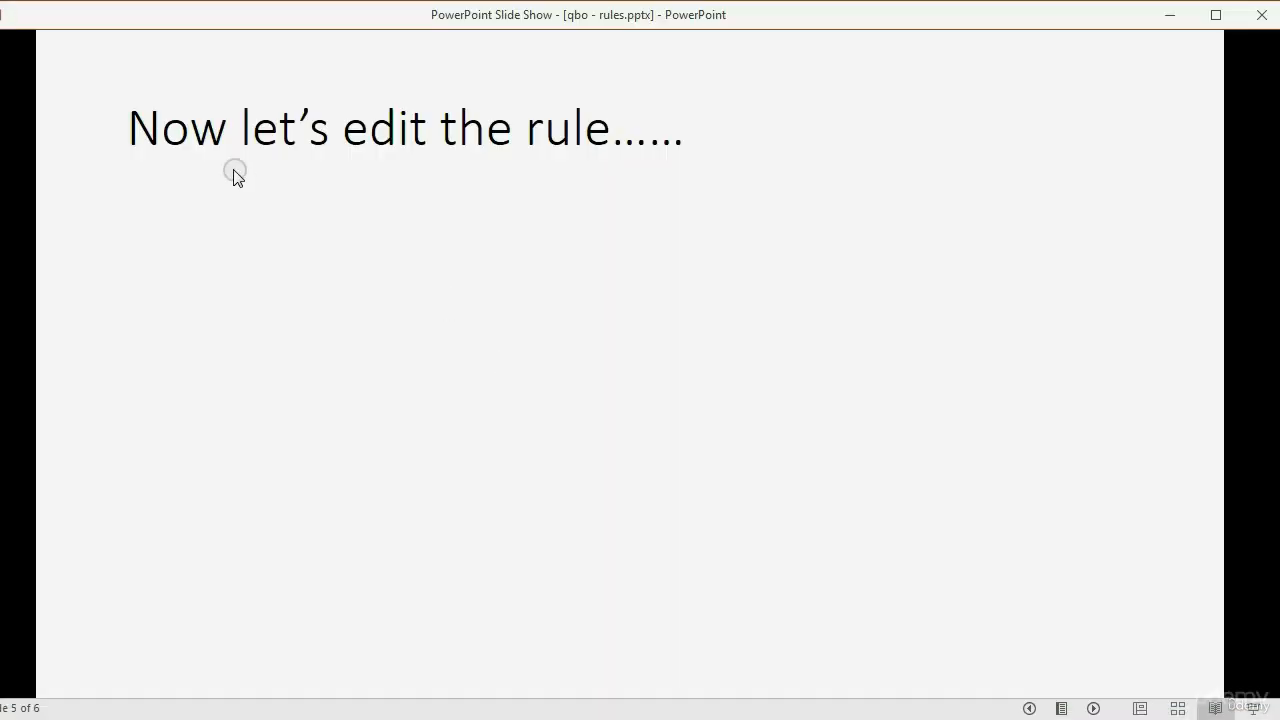
left_click(482, 245)
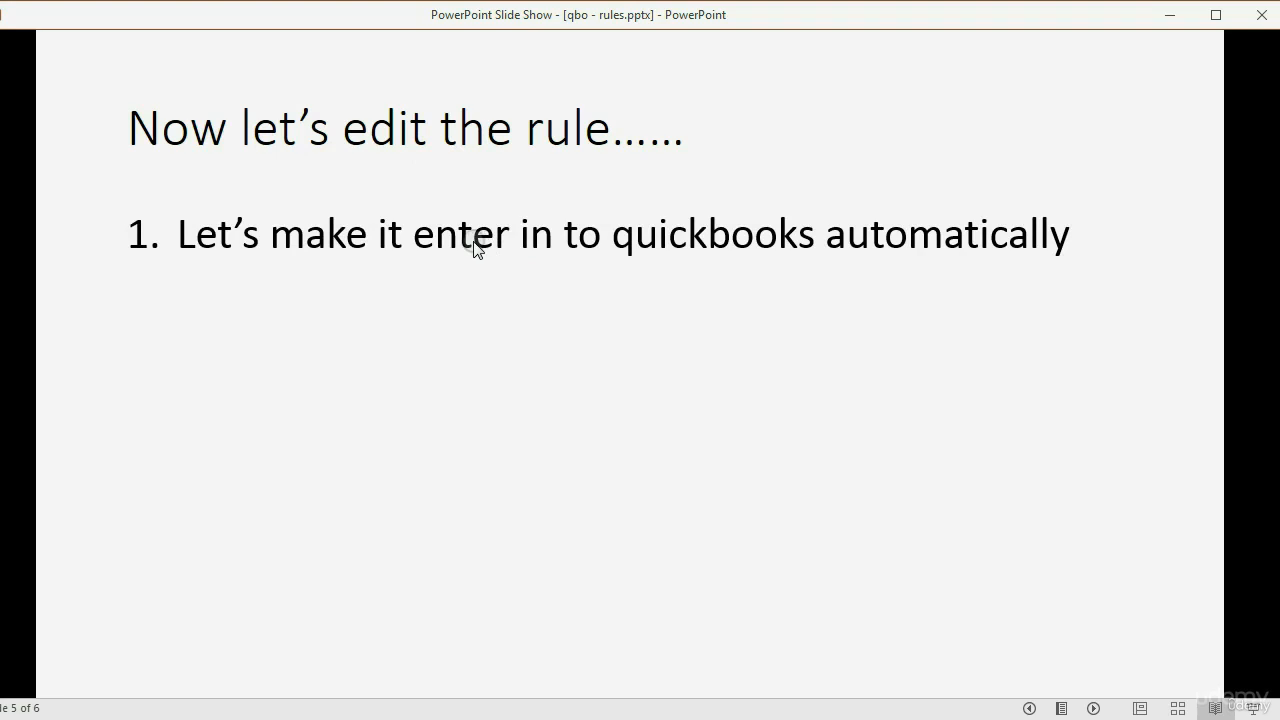
Step: Switch back to QuickBooks, edit the ATM bank rule to automatically add transactions to the books, and save it
left_click(250, 718)
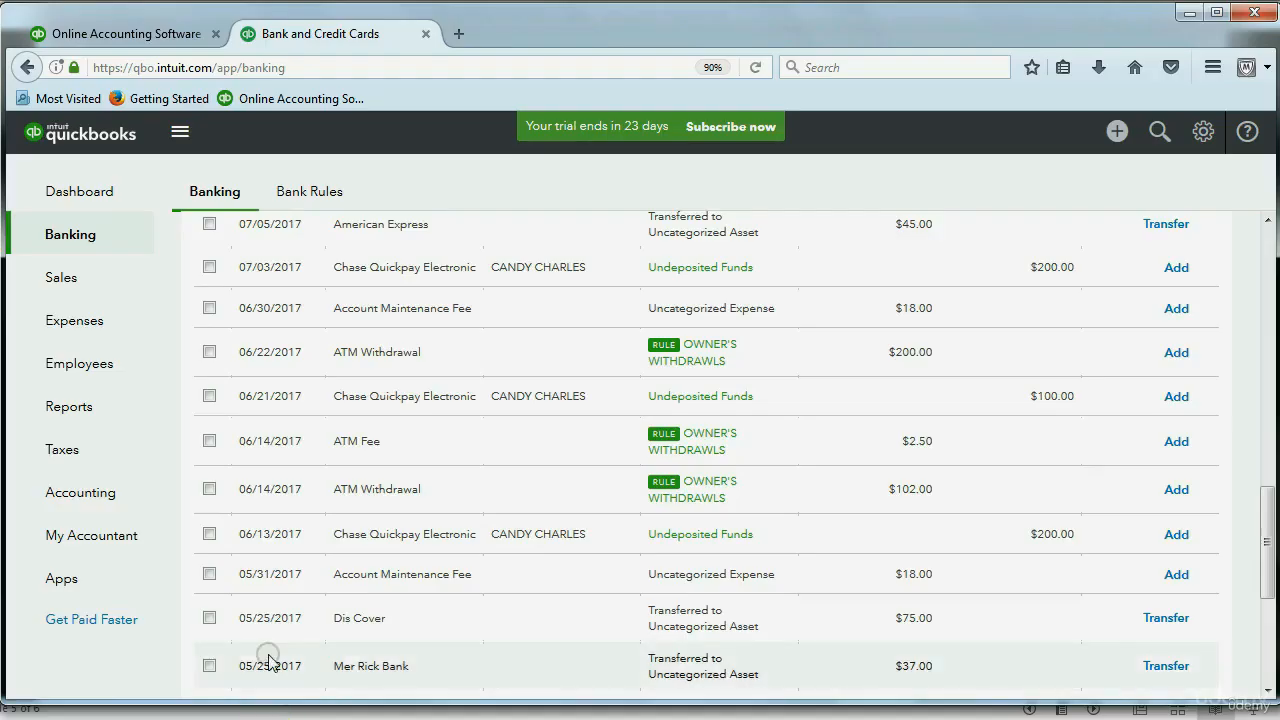
scroll(286, 400, "up", 15)
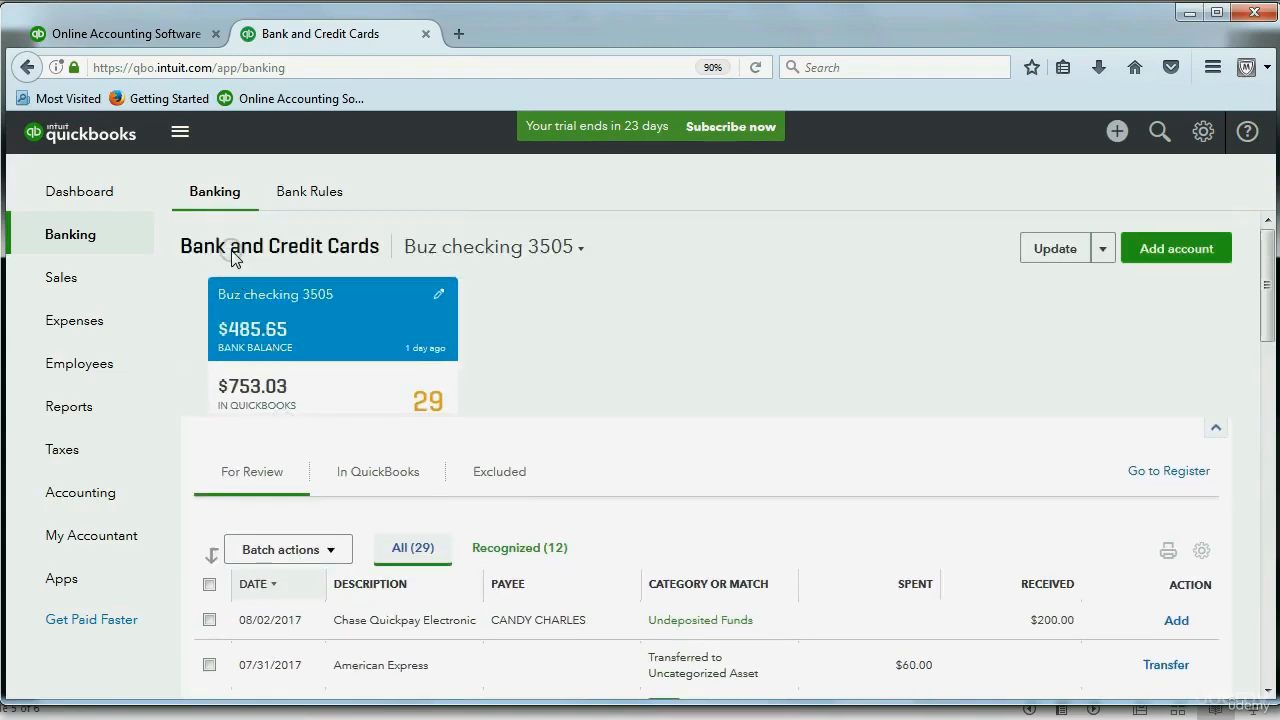
left_click(290, 196)
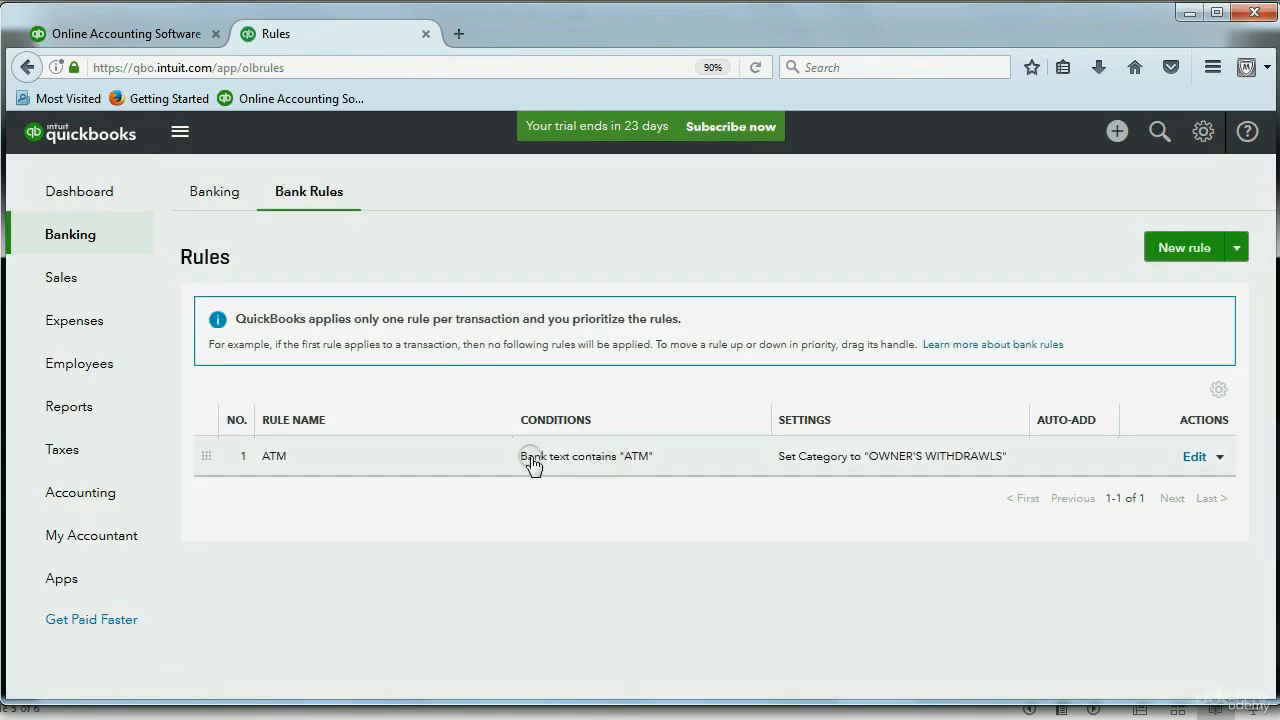
left_click(208, 460)
left_click(203, 458)
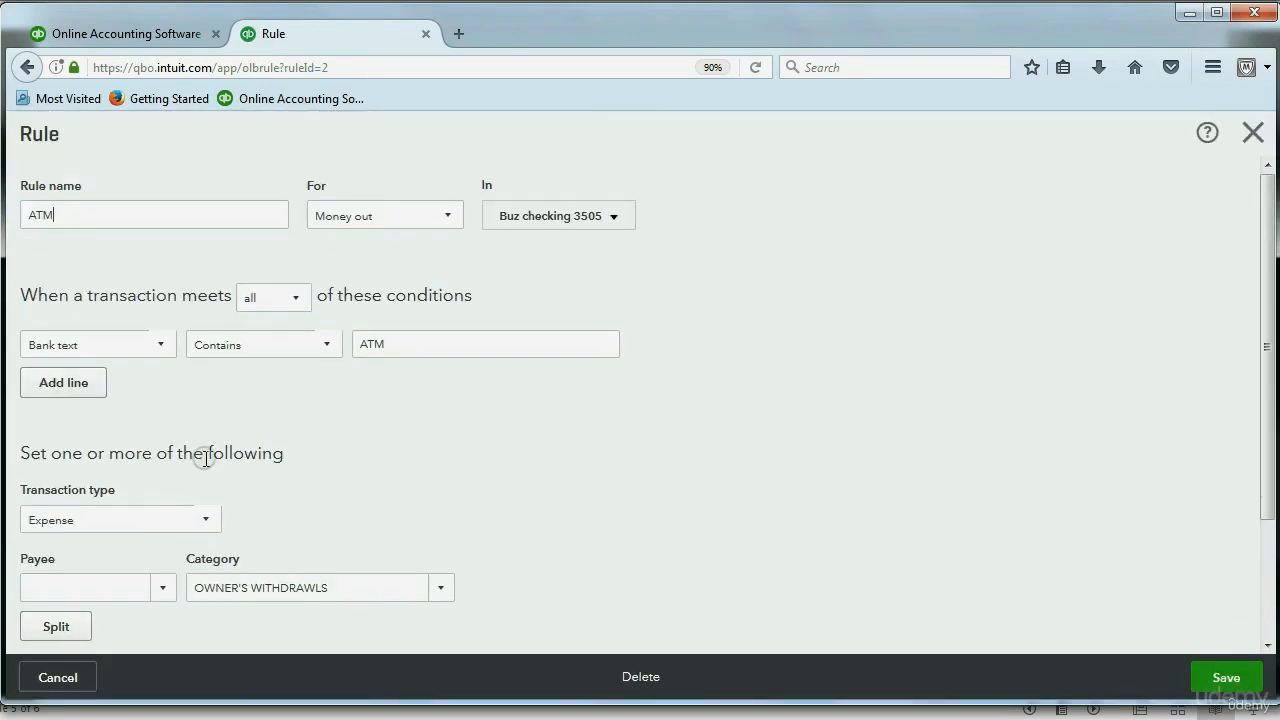
scroll(222, 458, "down", 3)
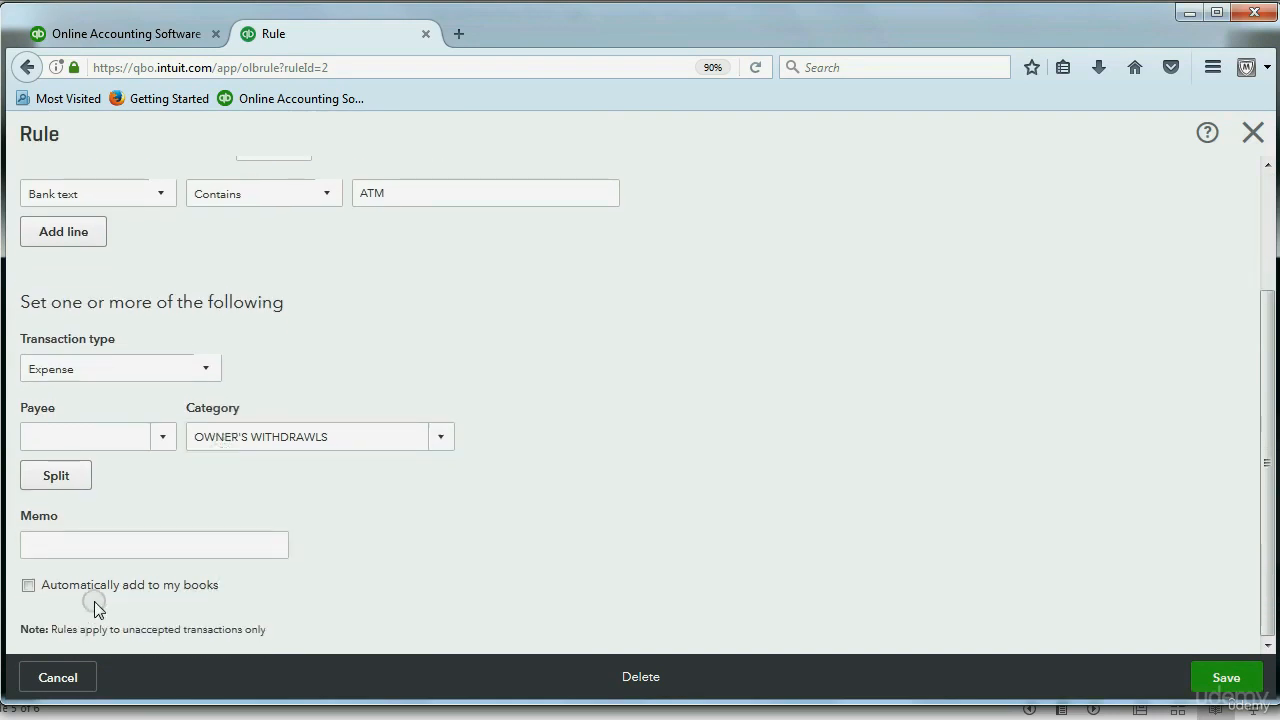
left_click(28, 586)
left_click(1224, 678)
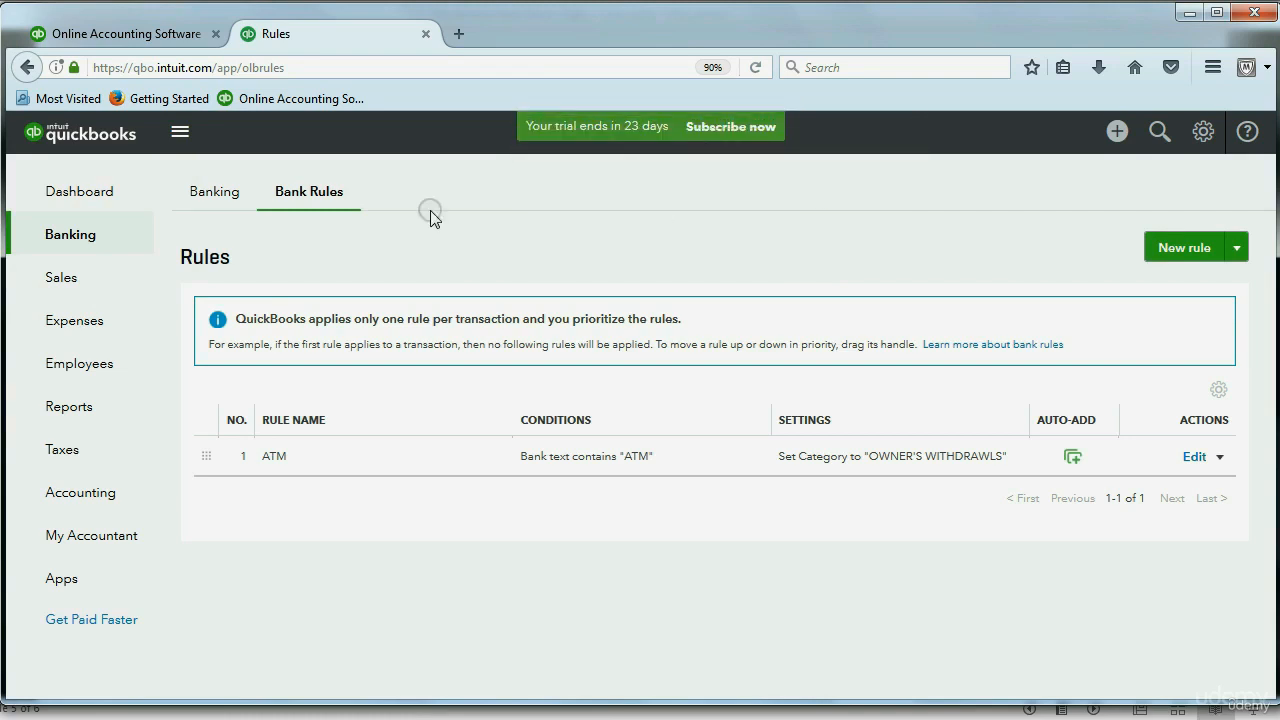
Step: Go back to the banking review list and examine the transactions still awaiting review
left_click(218, 193)
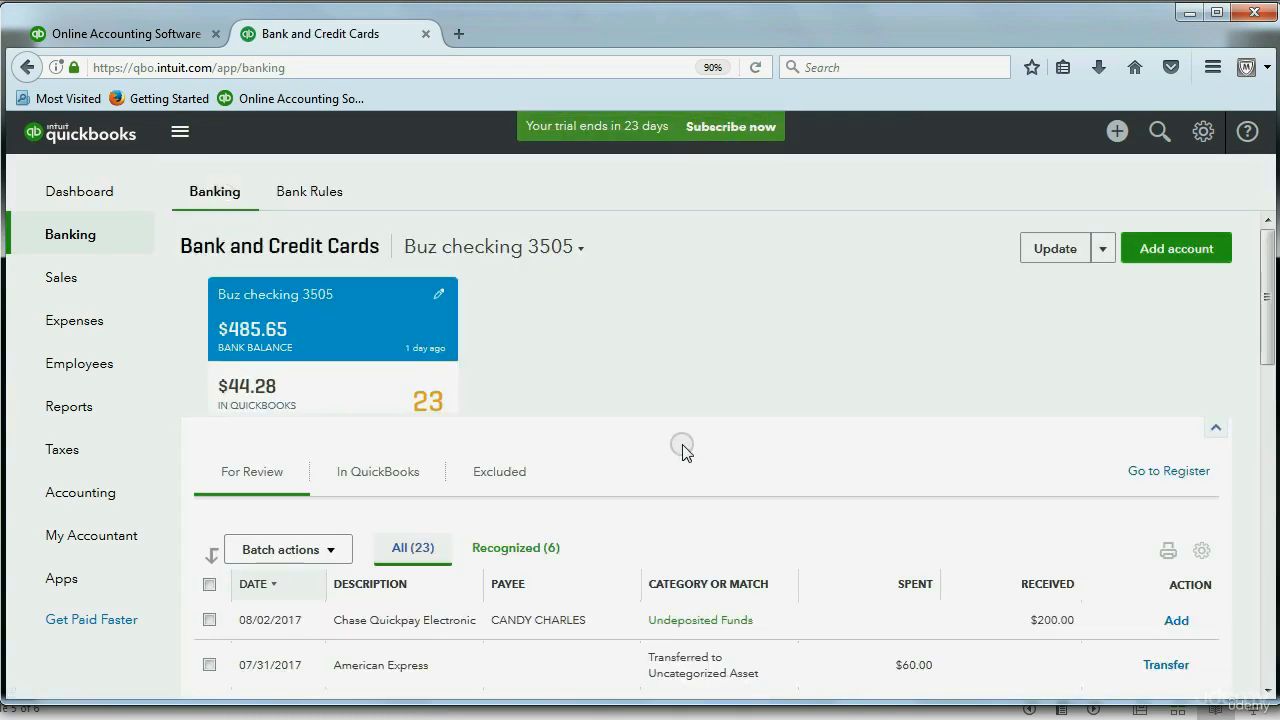
left_click(435, 405)
scroll(697, 449, "down", 7)
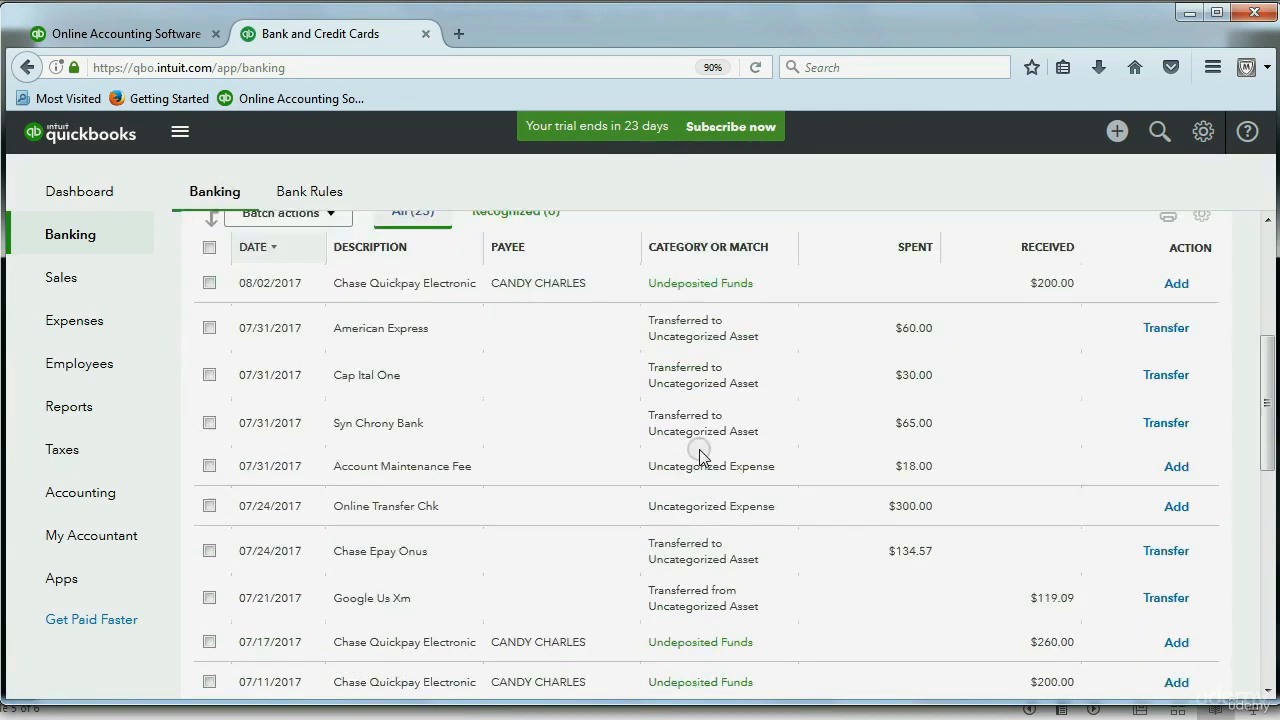
Step: Open the list of bank transactions already in QuickBooks and examine the added entries
scroll(699, 455, "up", 10)
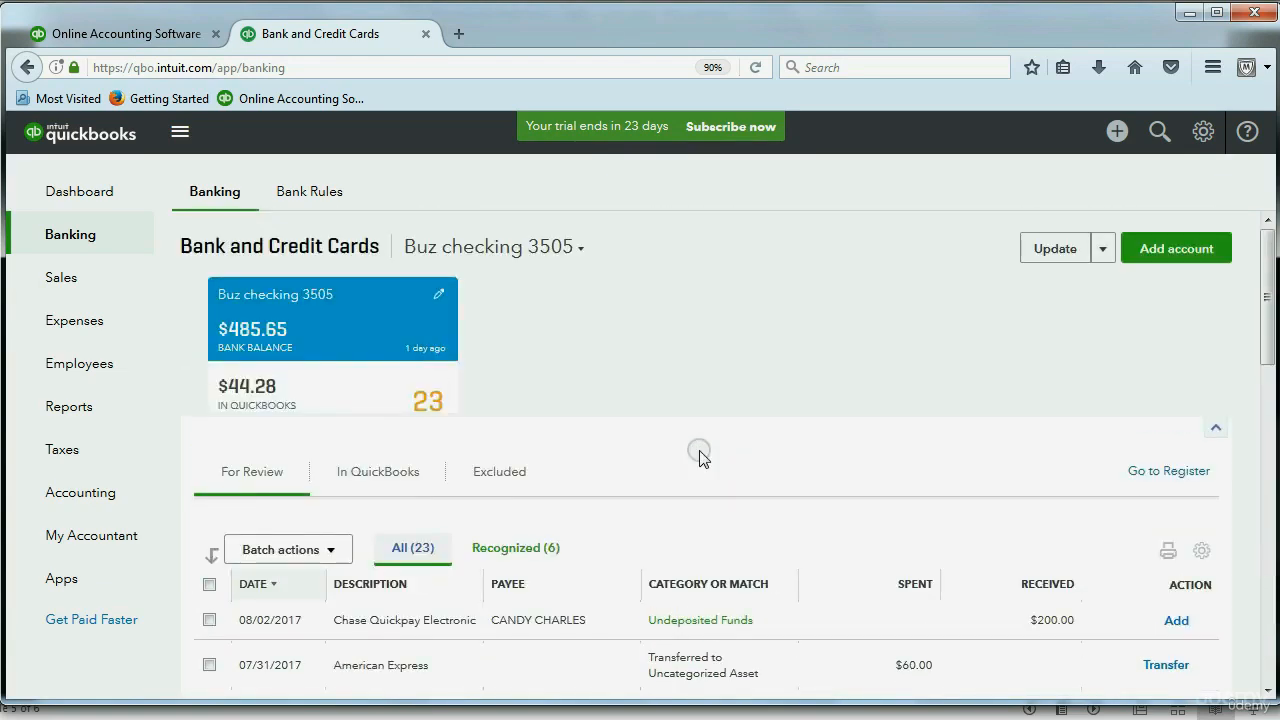
left_click(386, 481)
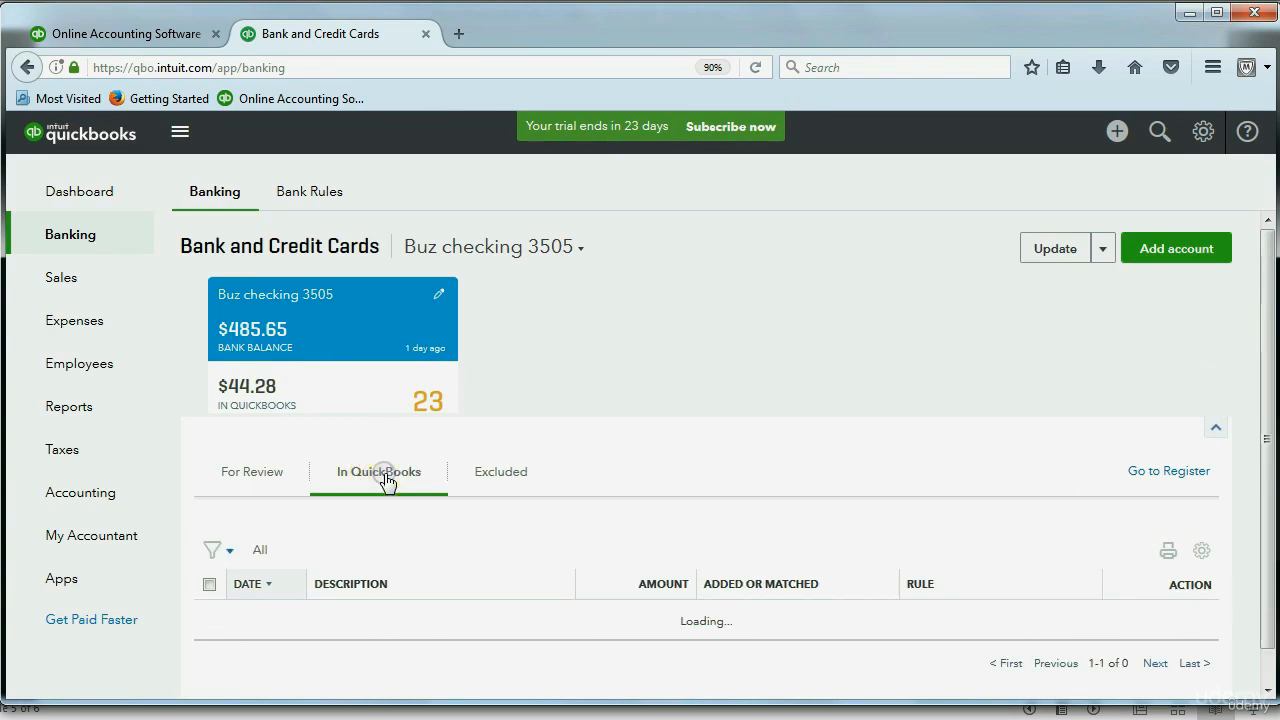
scroll(663, 481, "down", 5)
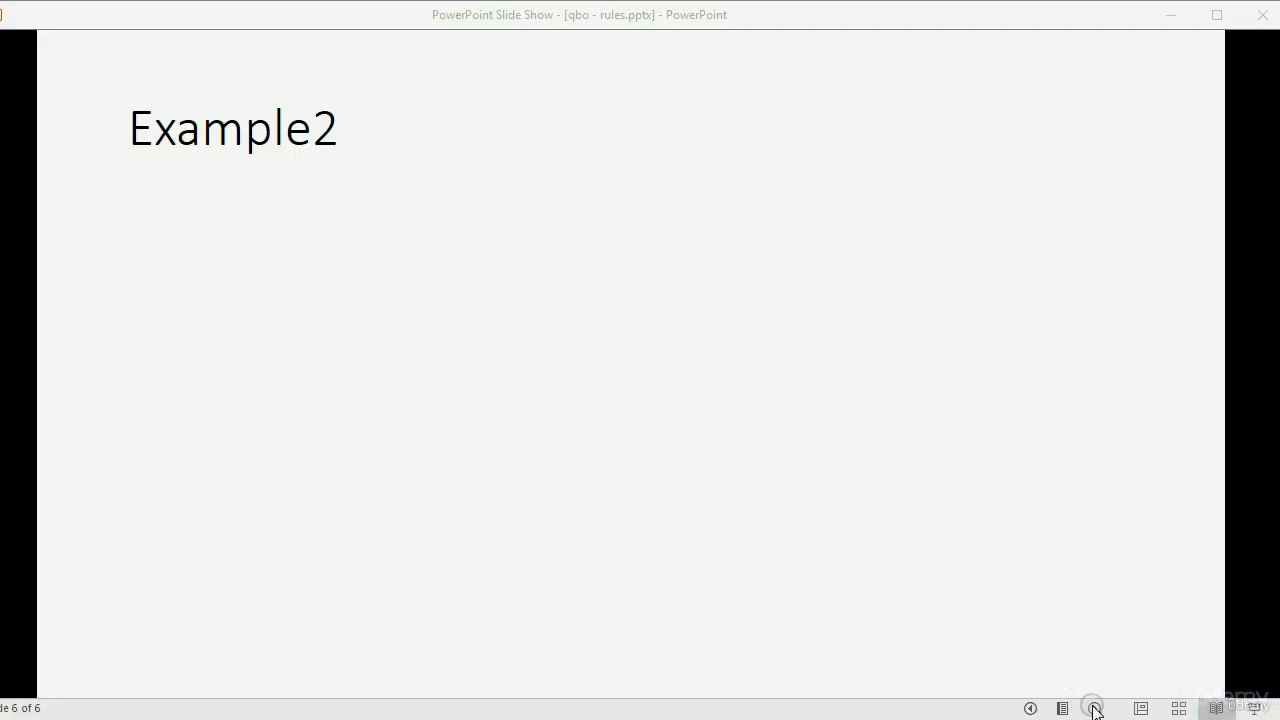
left_click(1094, 709)
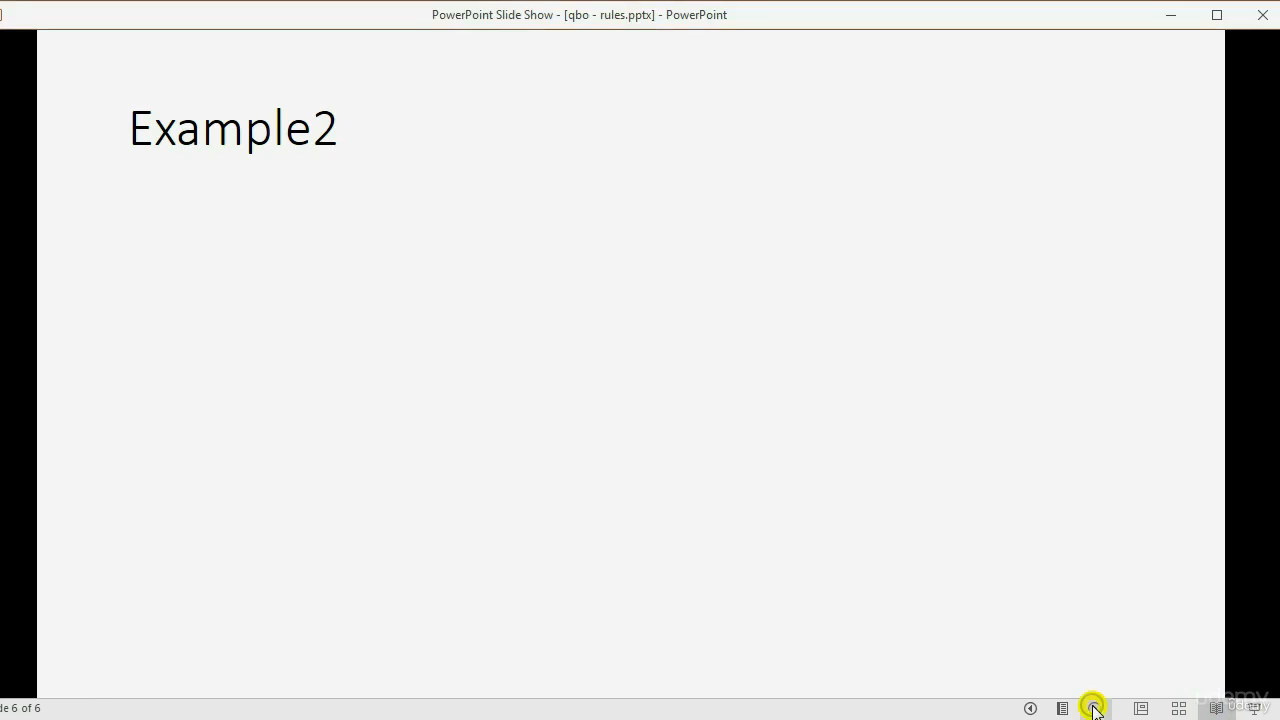
left_click(1089, 688)
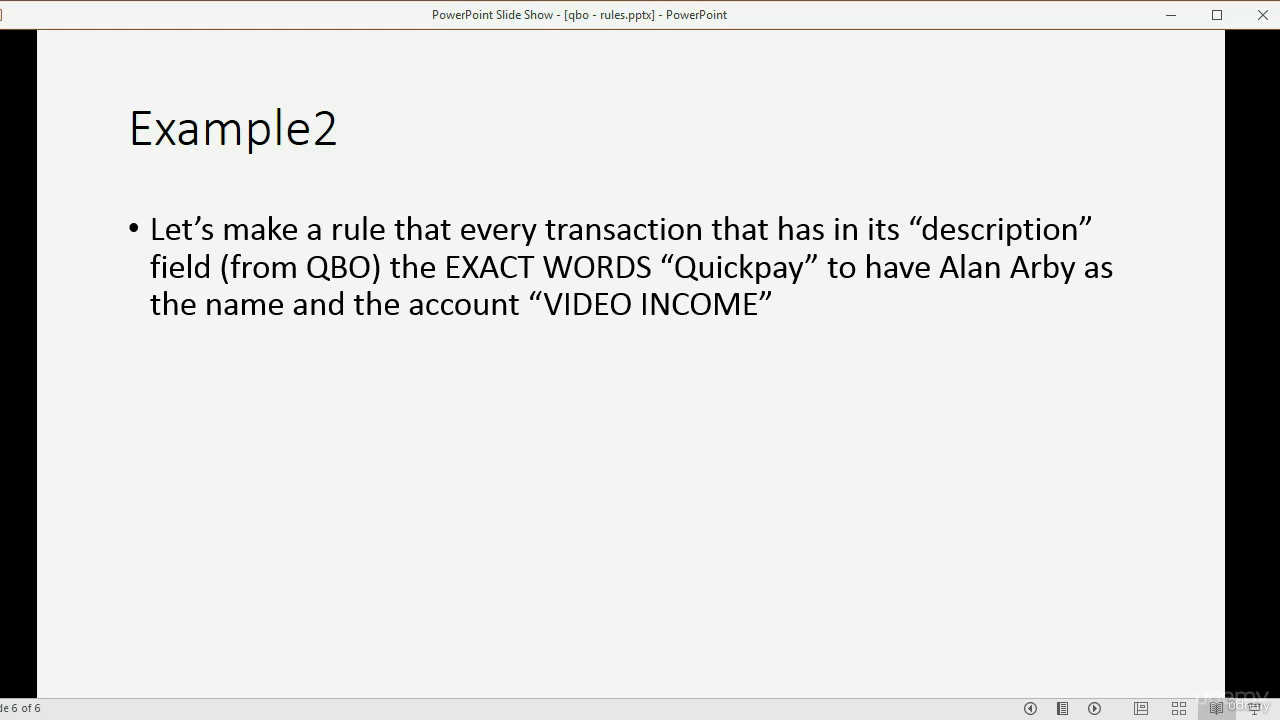
left_click(703, 317)
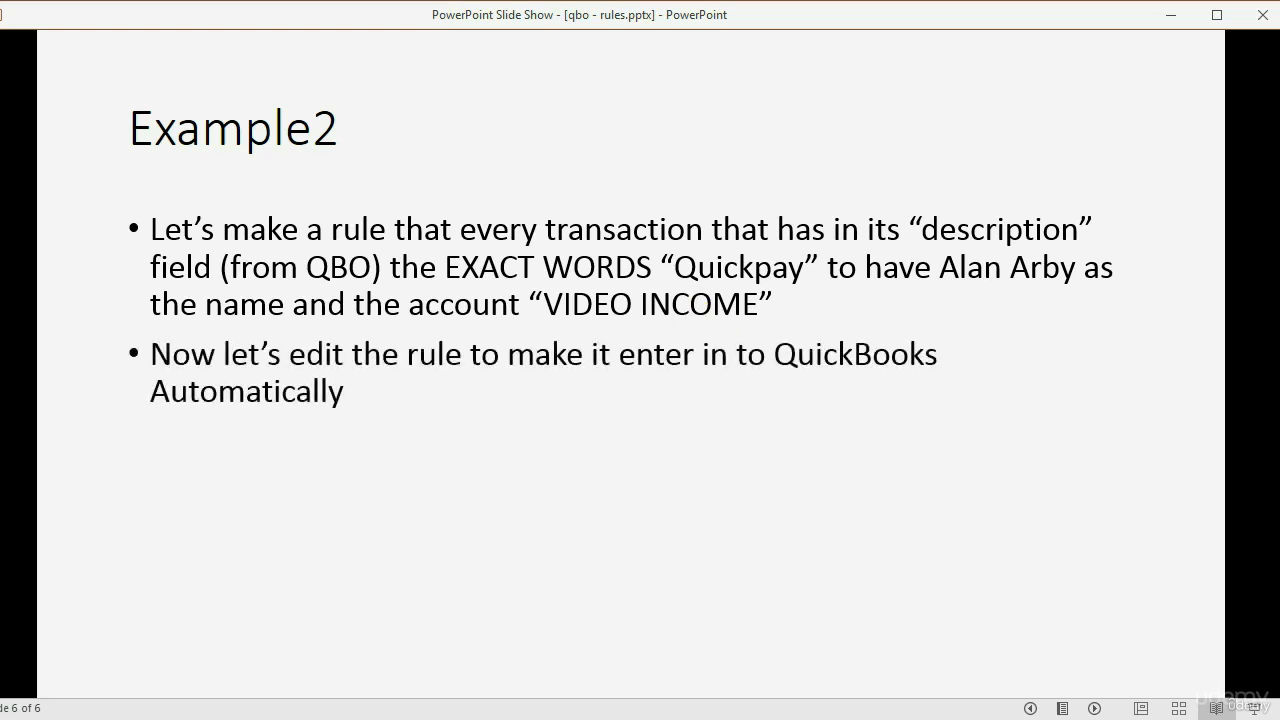
left_click(1030, 708)
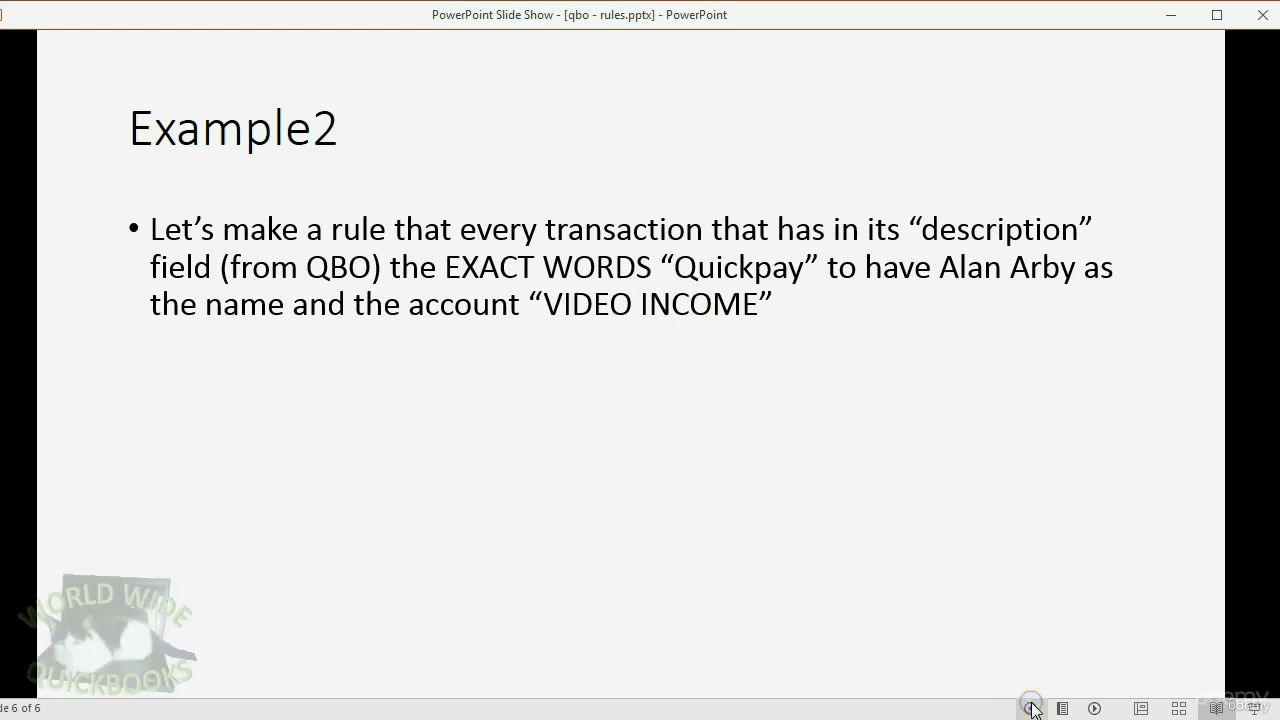
Step: Switch back to QuickBooks, examine the Chase Quickpay transactions awaiting review, and expand the 07/17/2017 one to read its memo text
left_click(430, 719)
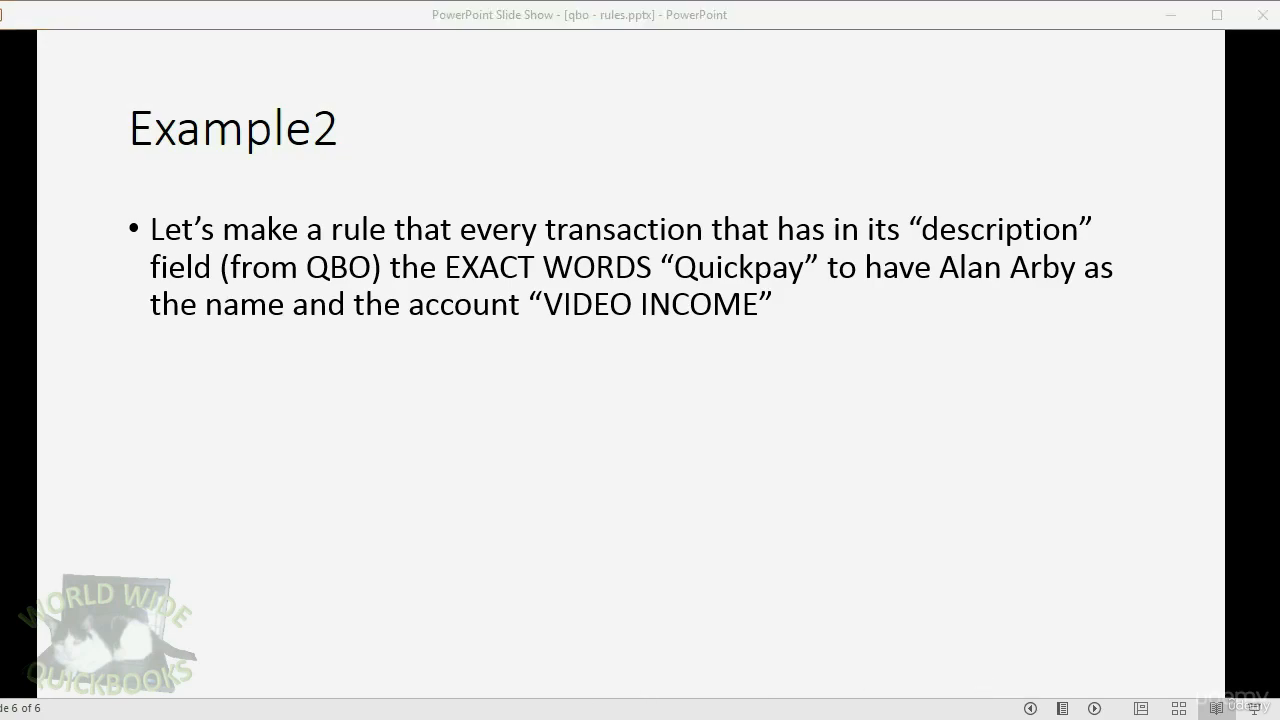
scroll(318, 630, "up", 4)
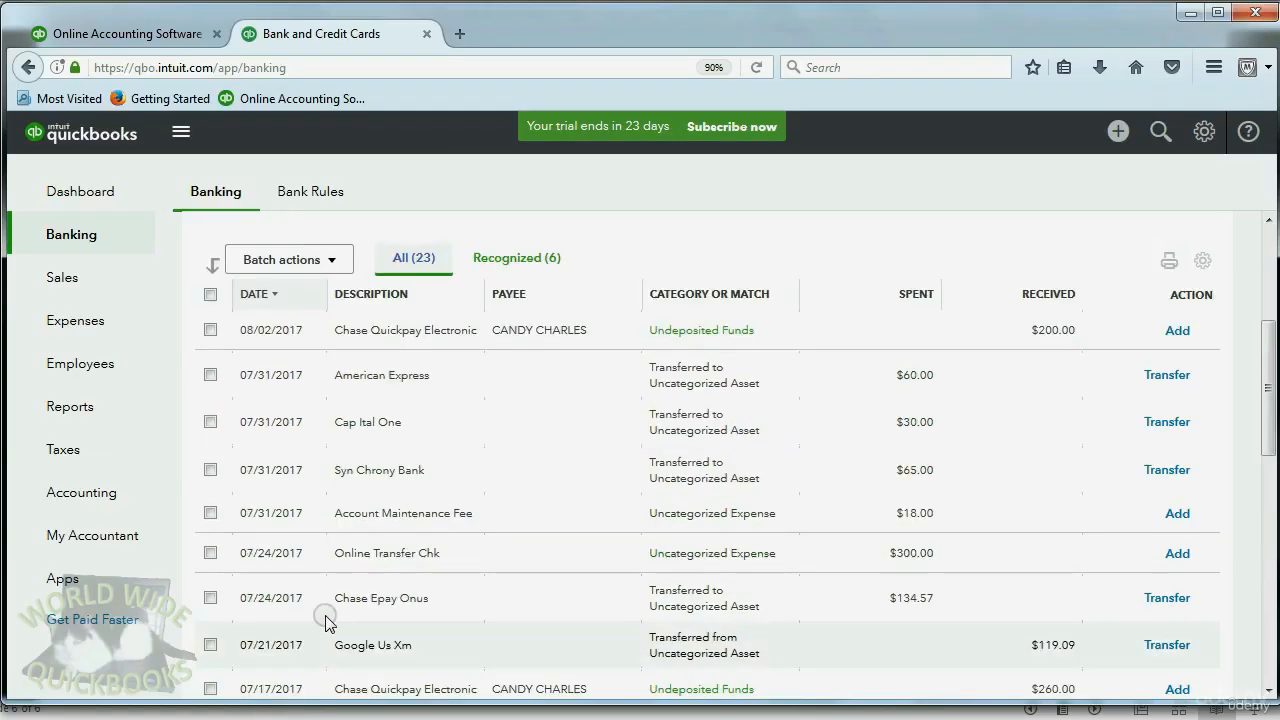
scroll(428, 477, "down", 4)
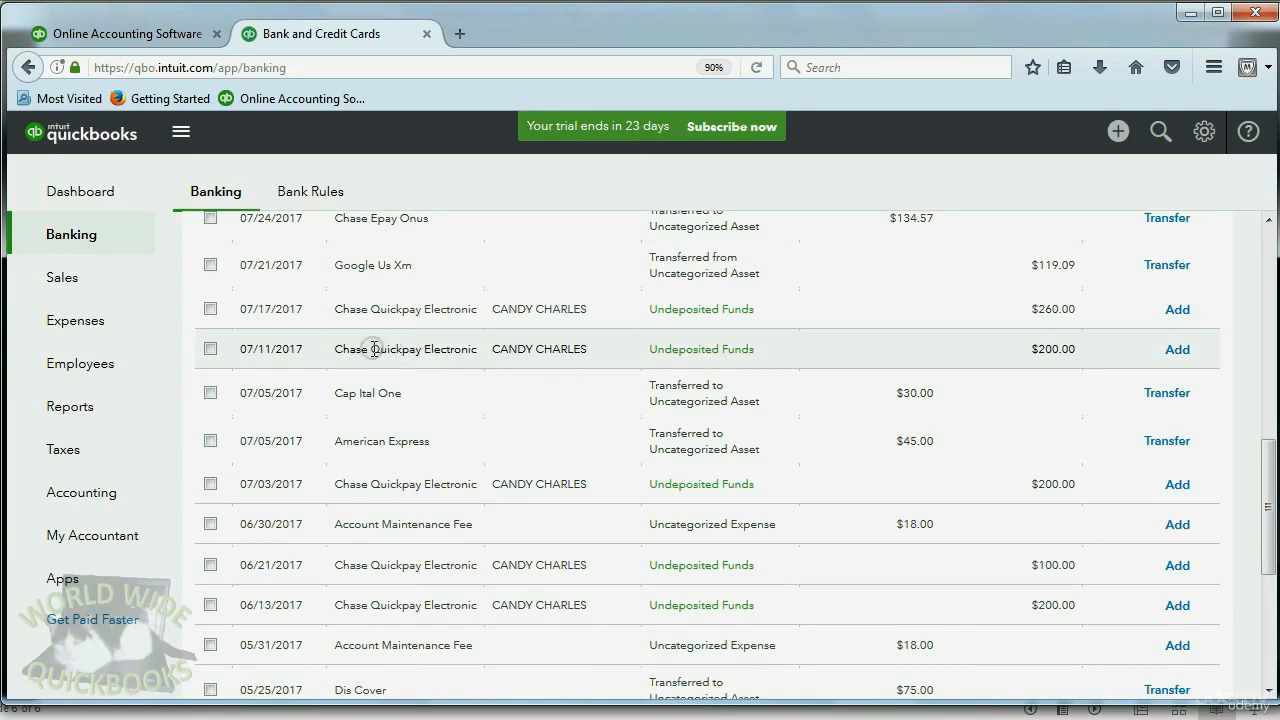
scroll(406, 371, "up", 7)
scroll(440, 452, "down", 2)
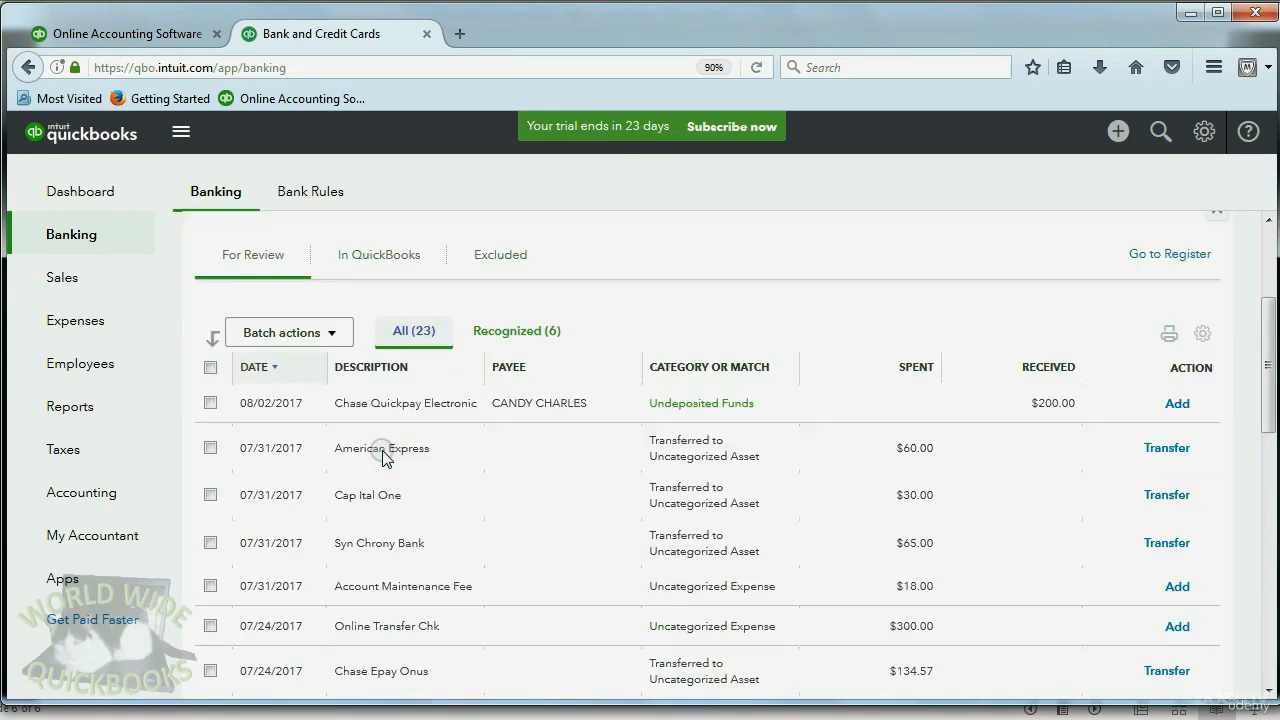
scroll(383, 455, "down", 1)
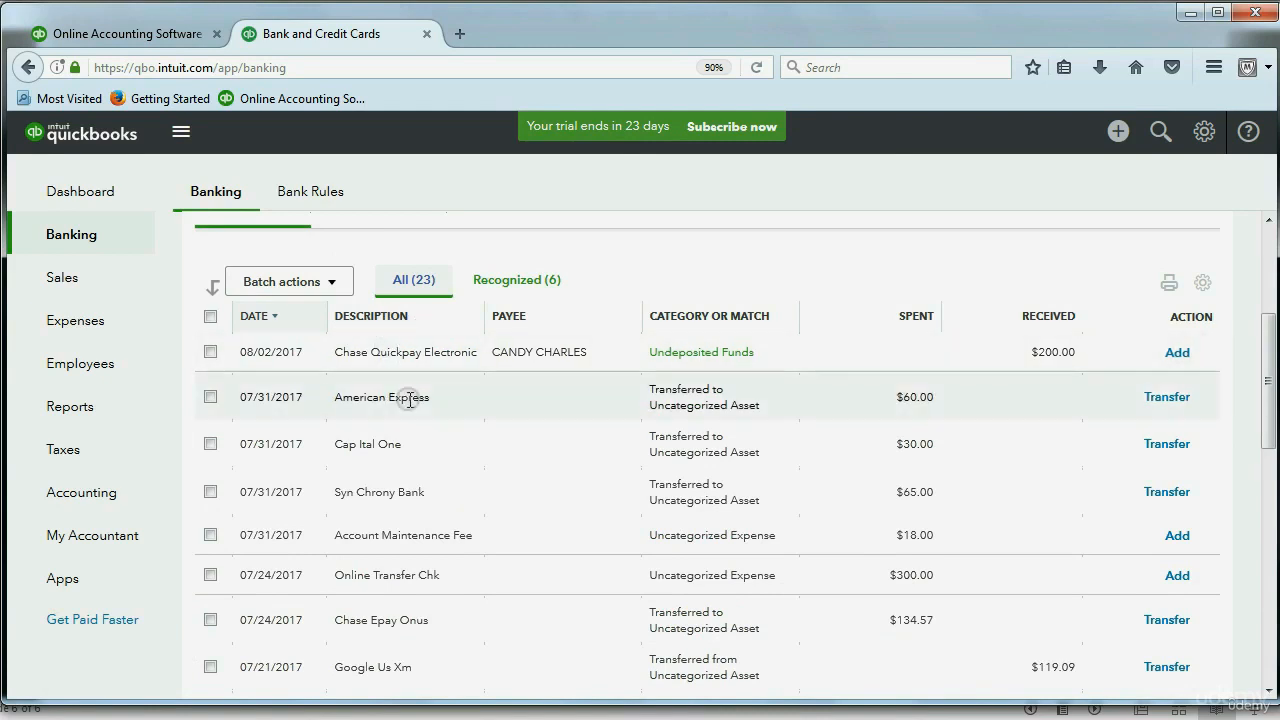
scroll(425, 490, "down", 4)
left_click(415, 512)
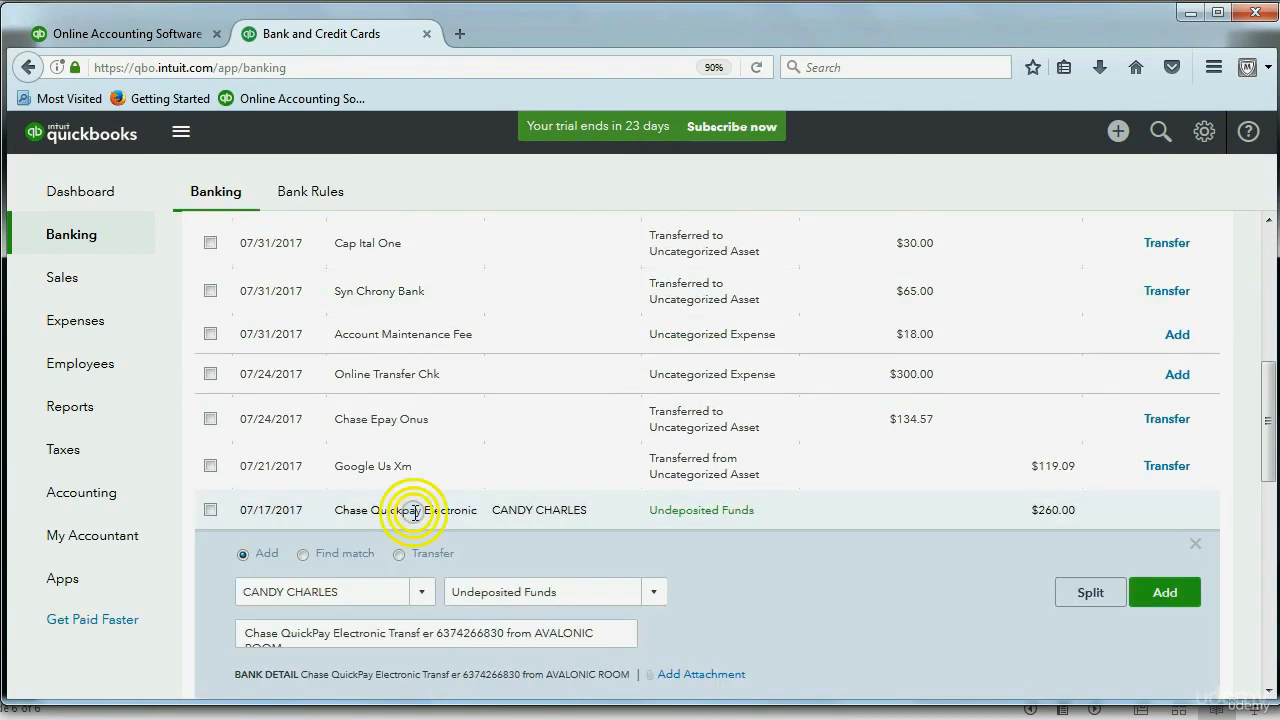
left_click(594, 634)
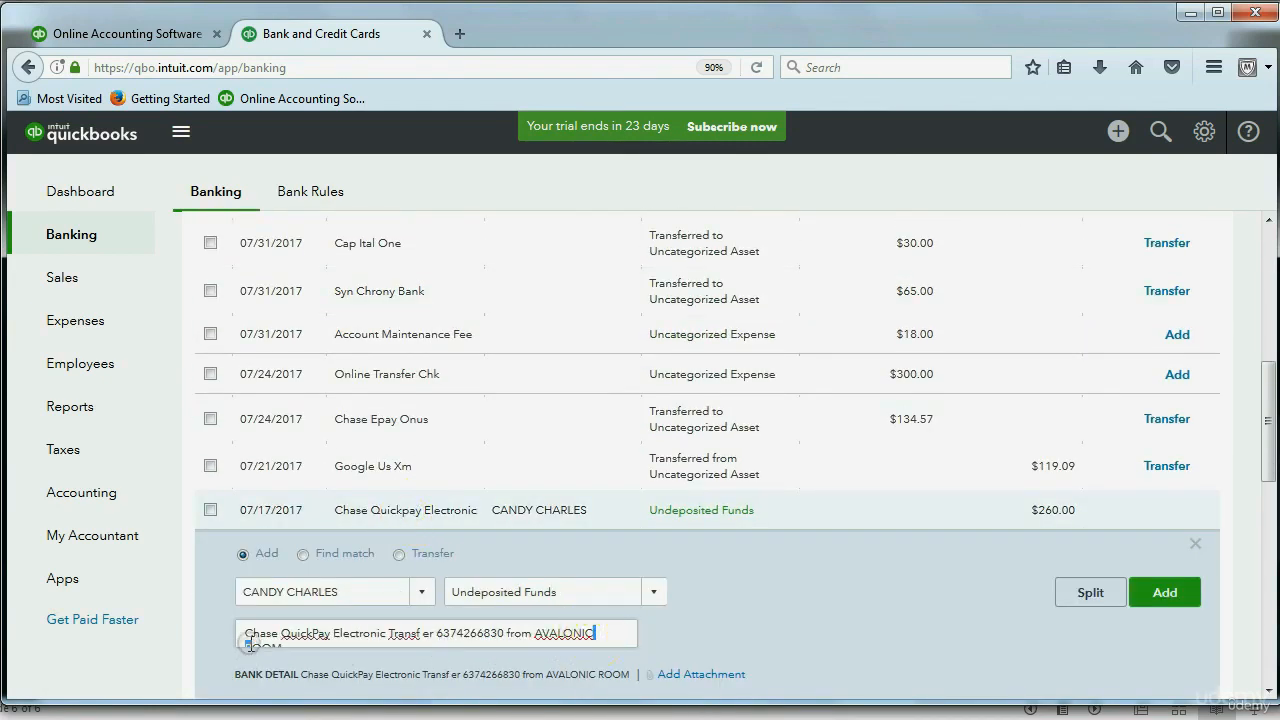
left_click_drag(250, 644, 250, 635)
Step: Create a new bank rule named Quickpay
scroll(376, 518, "up", 7)
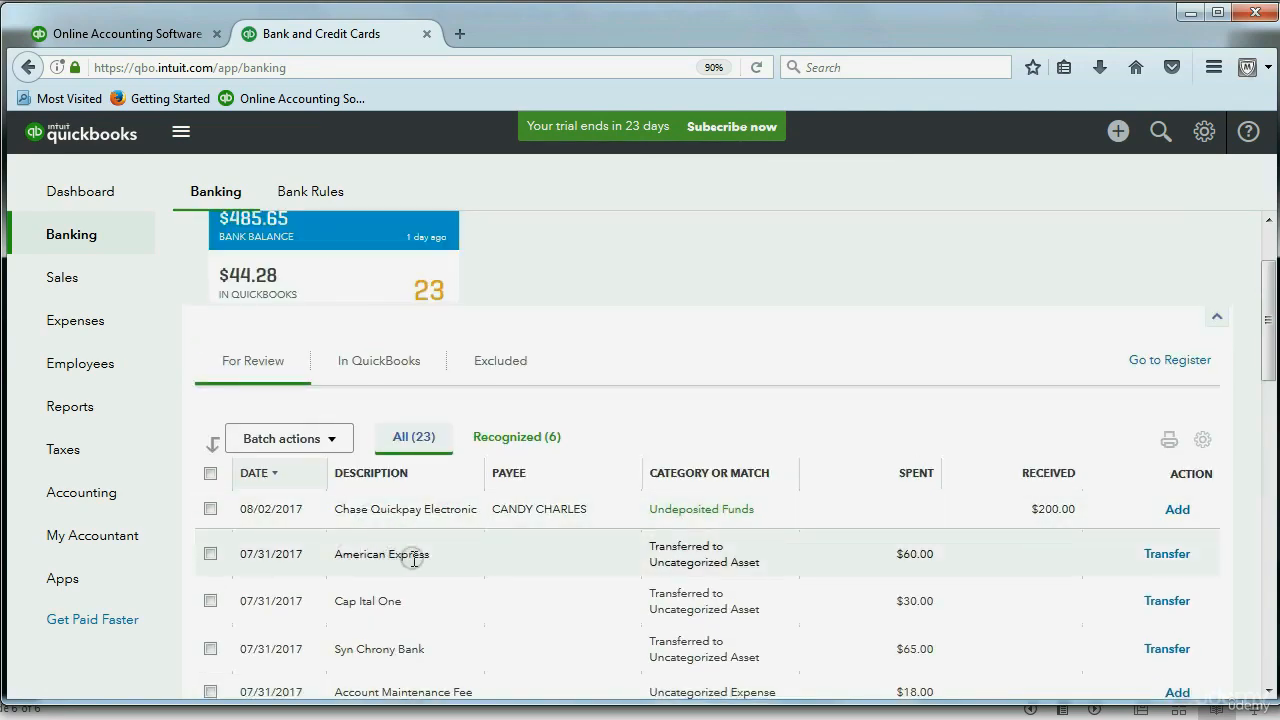
scroll(414, 560, "up", 2)
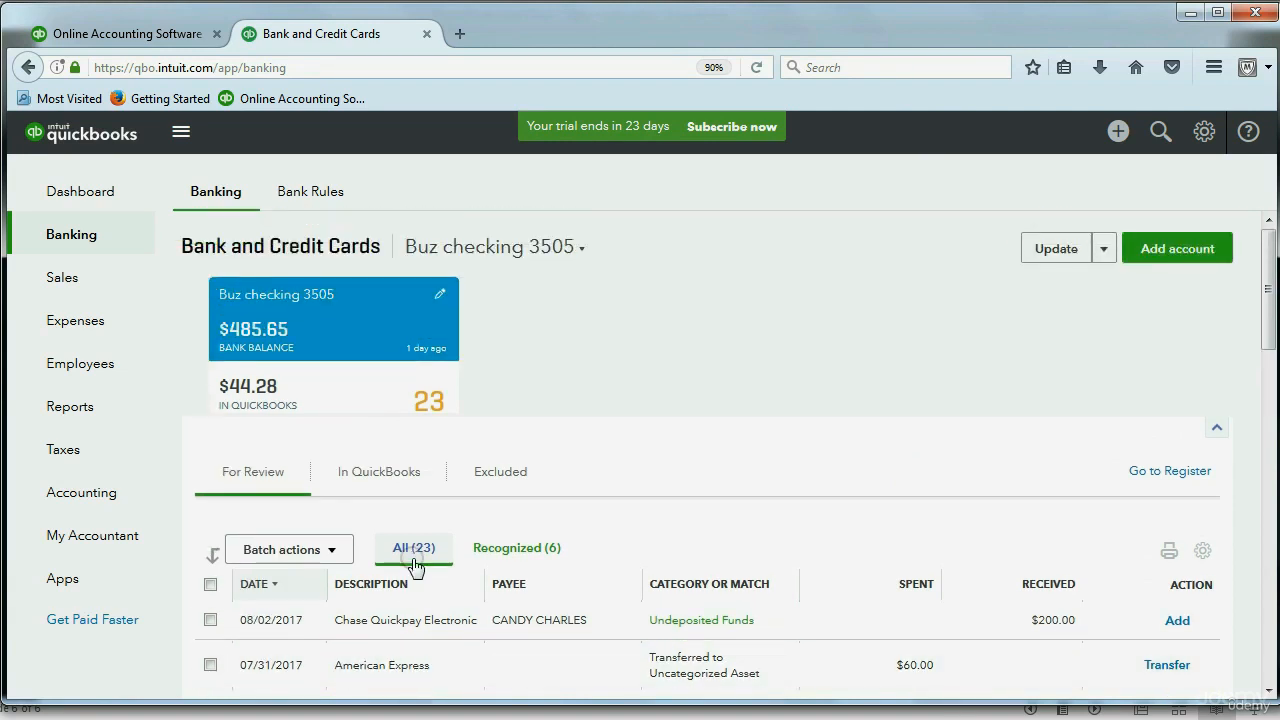
left_click(320, 193)
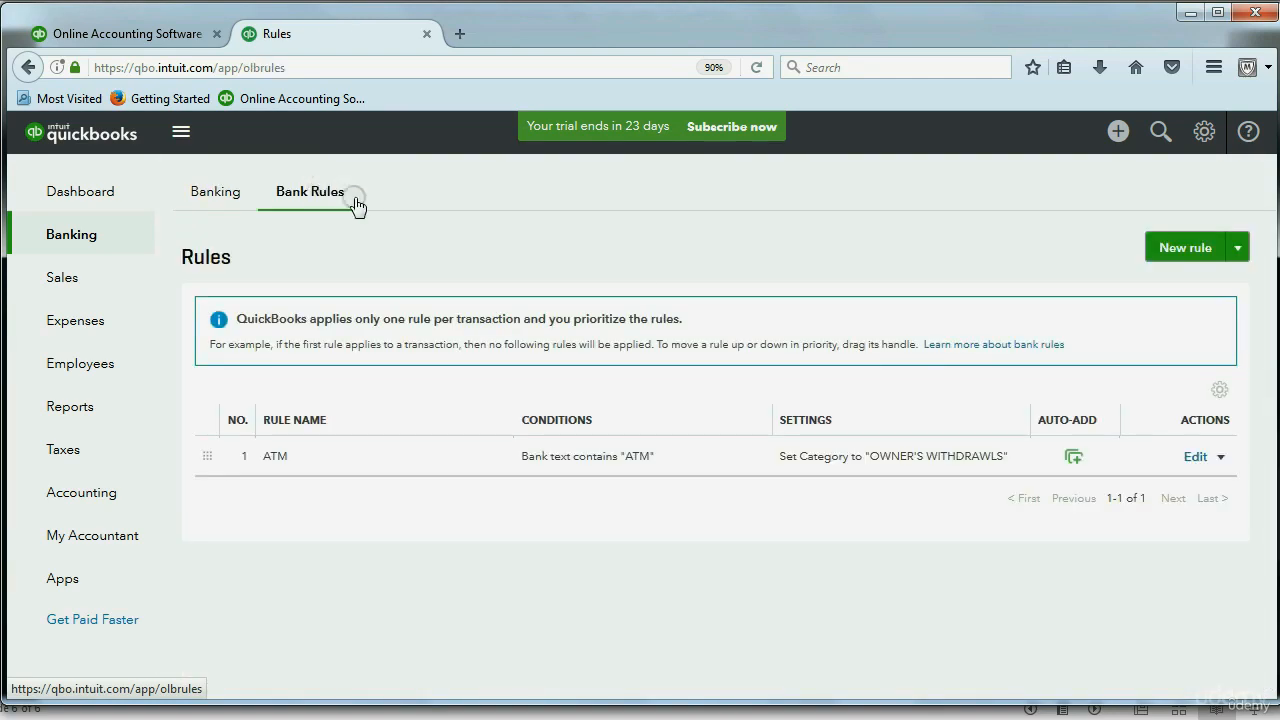
left_click(1168, 250)
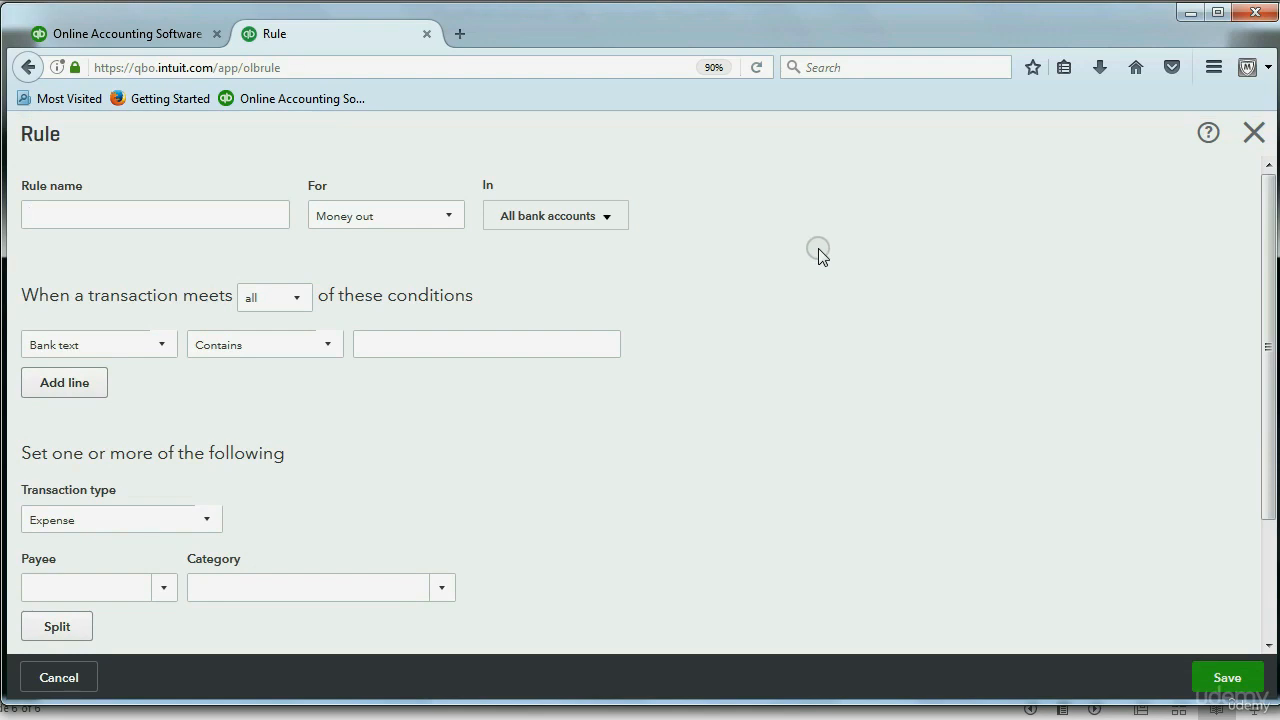
type("QUICKPAY")
key("BackSpace")
key("BackSpace")
key("BackSpace")
key("BackSpace")
key("BackSpace")
key("BackSpace")
key("BackSpace")
key("BackSpace")
type("Quickpay")
Step: Apply the Quickpay rule to Money in transactions, keeping it in all bank accounts
left_click(538, 347)
left_click(357, 218)
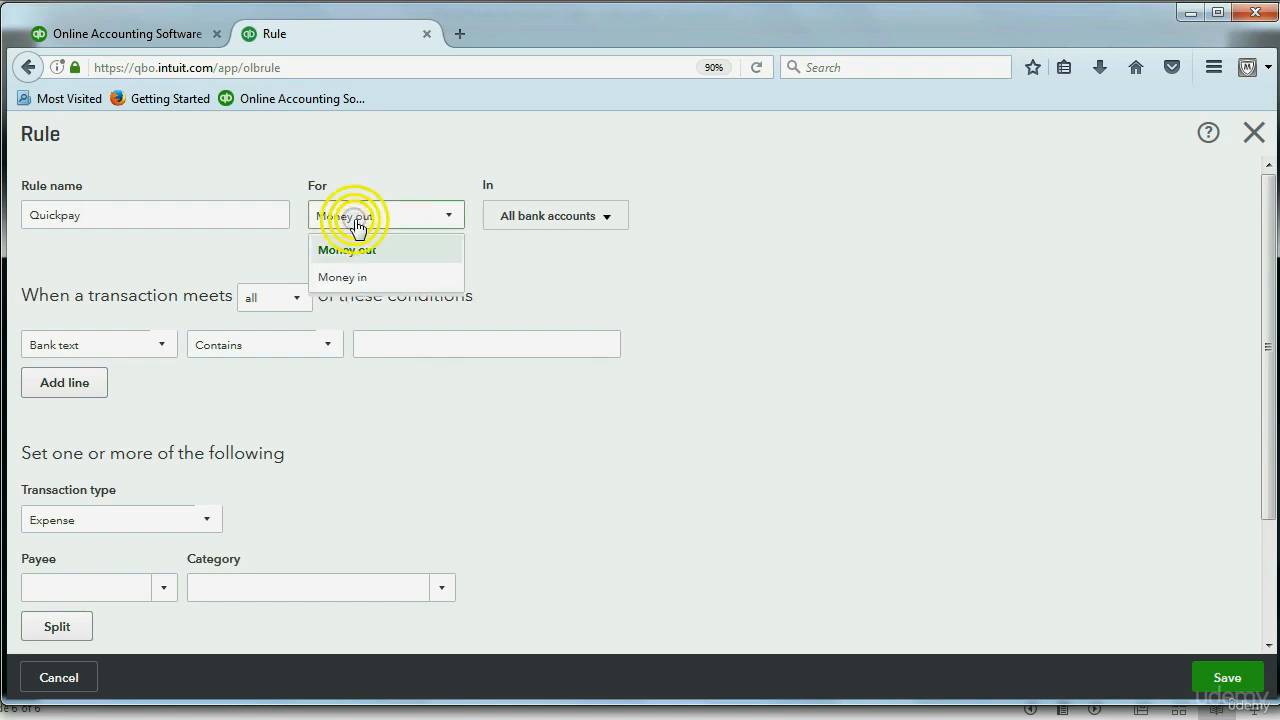
left_click(358, 277)
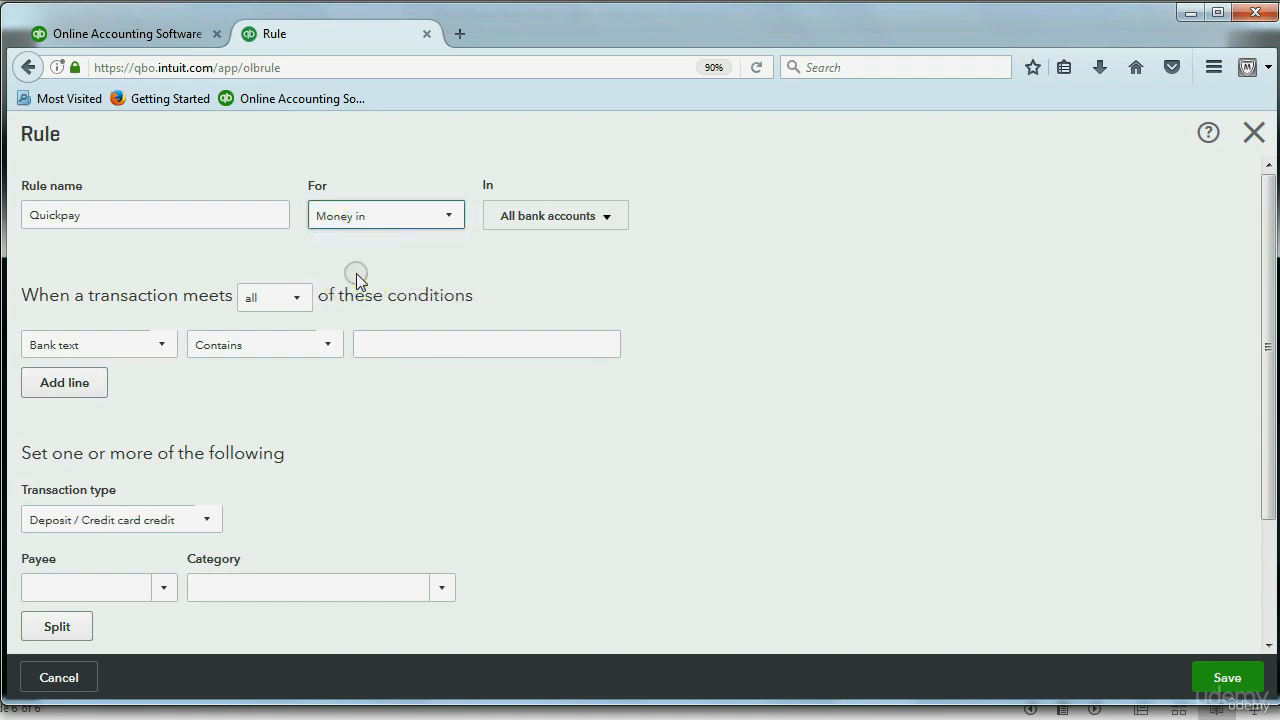
left_click(557, 226)
left_click(560, 221)
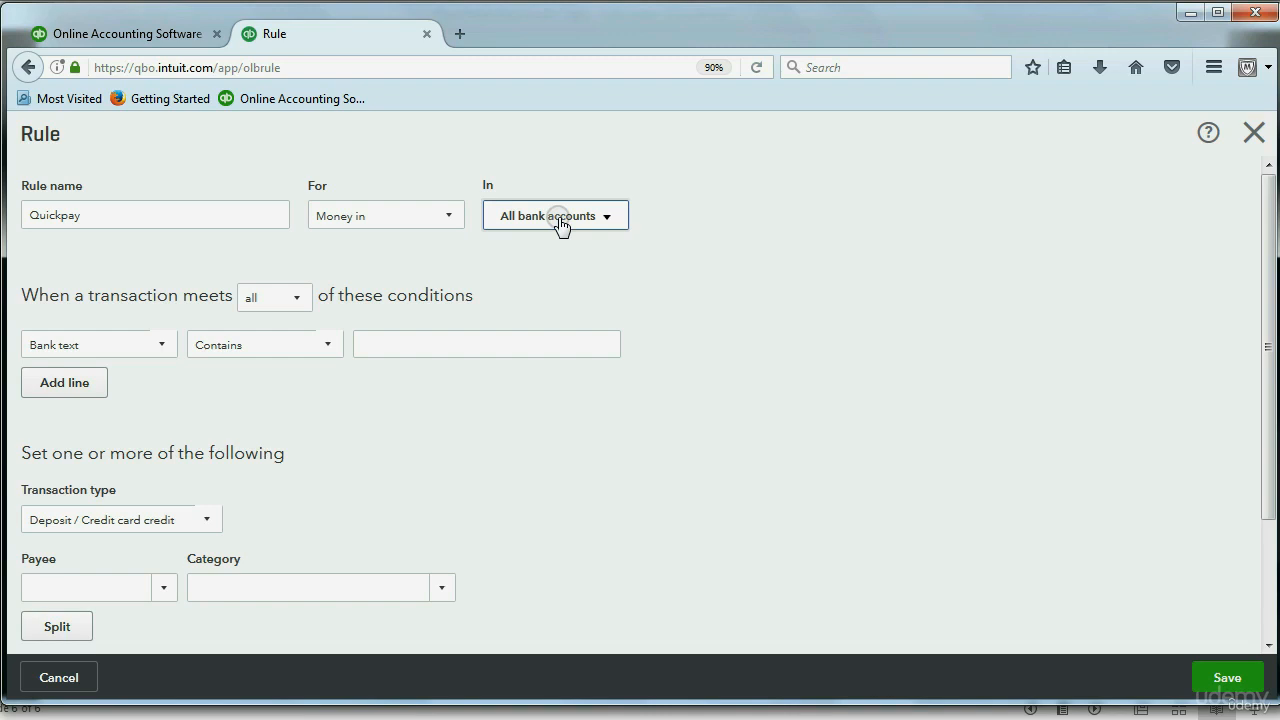
Step: Set the rule's condition to check the Description, keep Contains as the comparison, and review the other match options
left_click(162, 345)
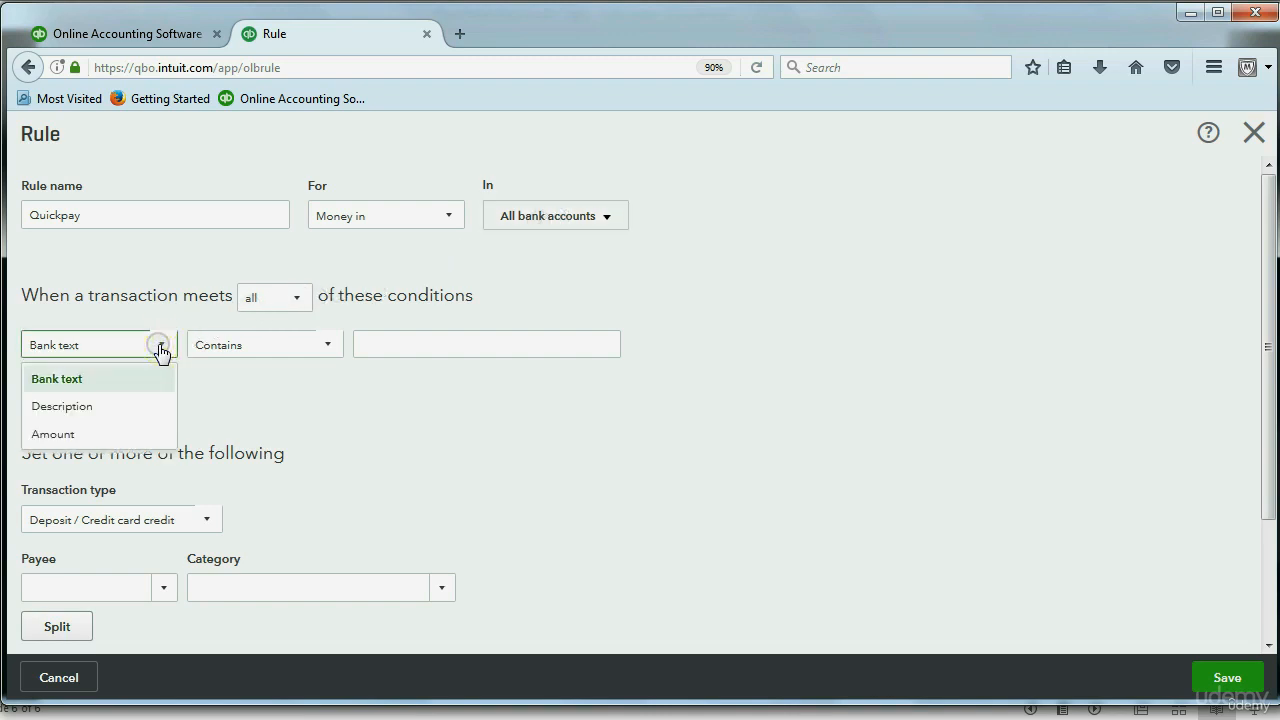
left_click(84, 406)
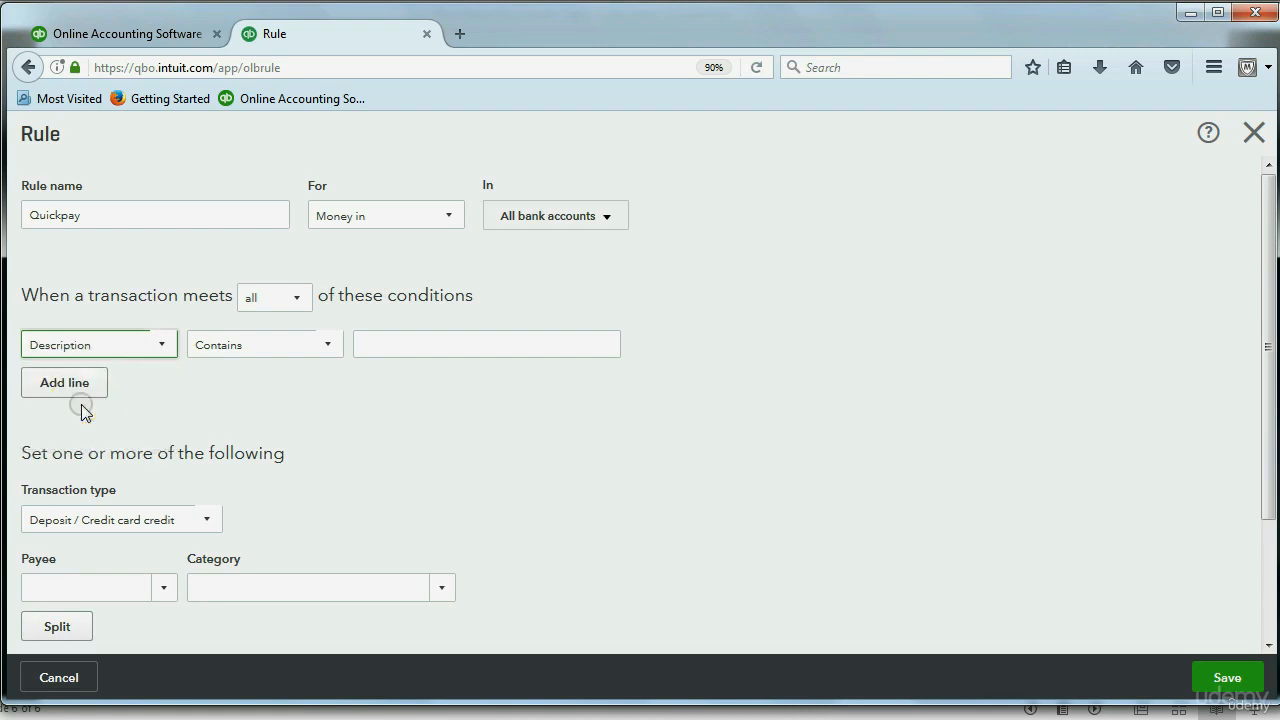
left_click(222, 345)
left_click(222, 345)
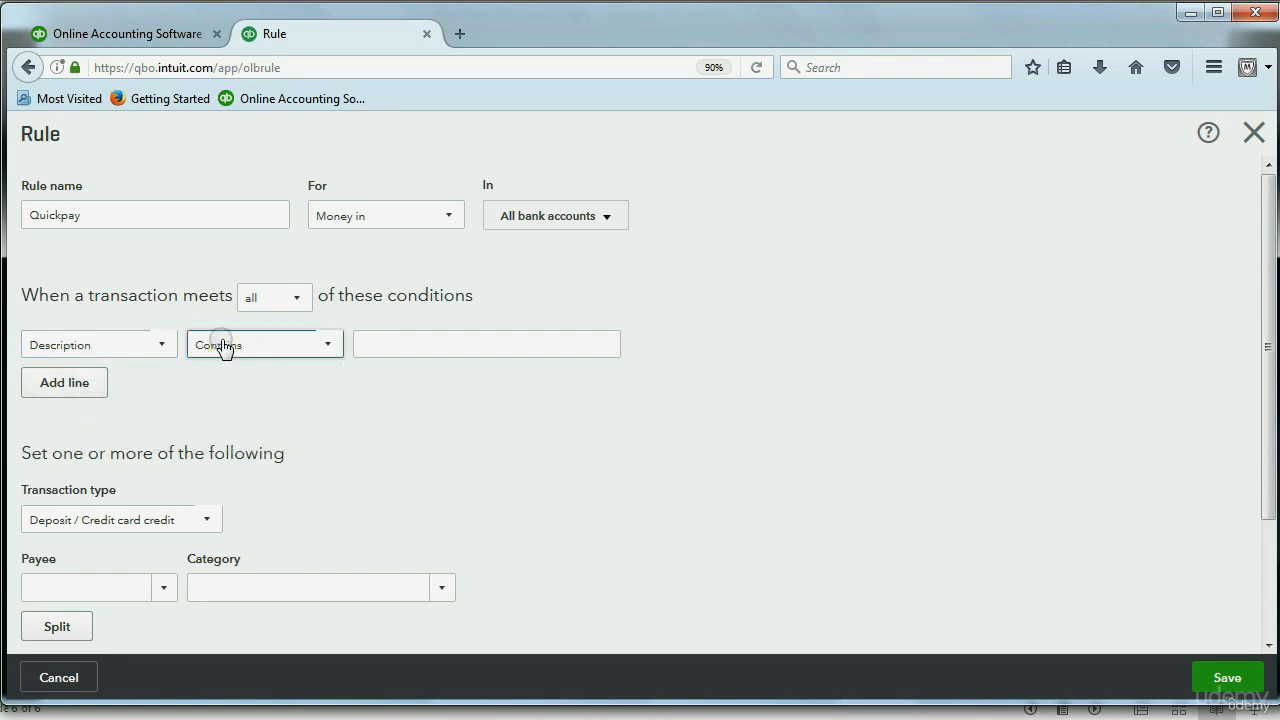
left_click(222, 345)
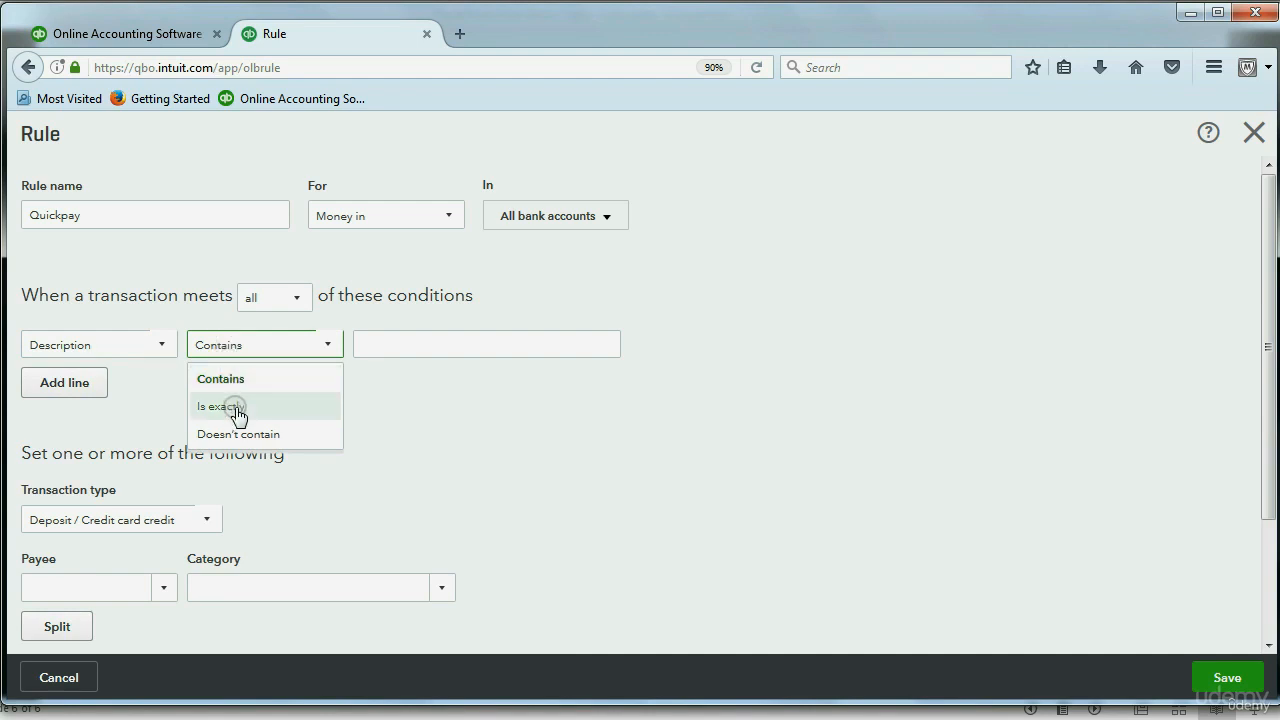
left_click(245, 348)
left_click(245, 348)
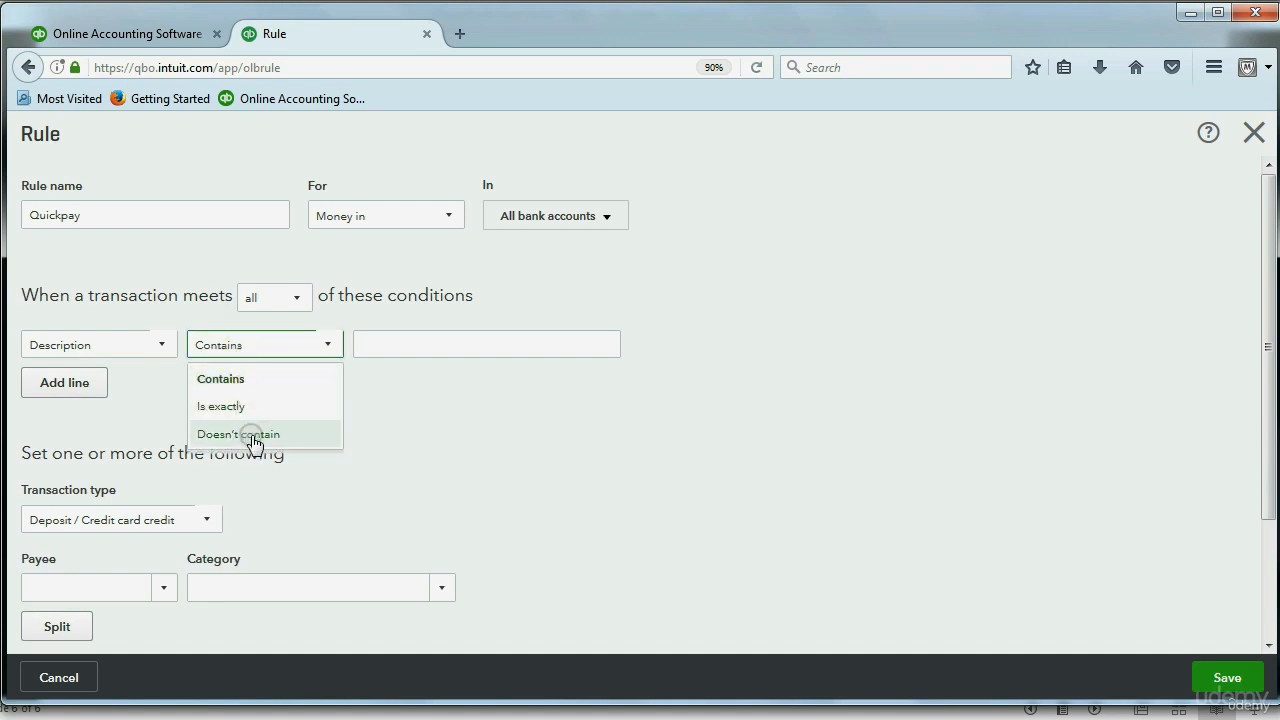
left_click(243, 340)
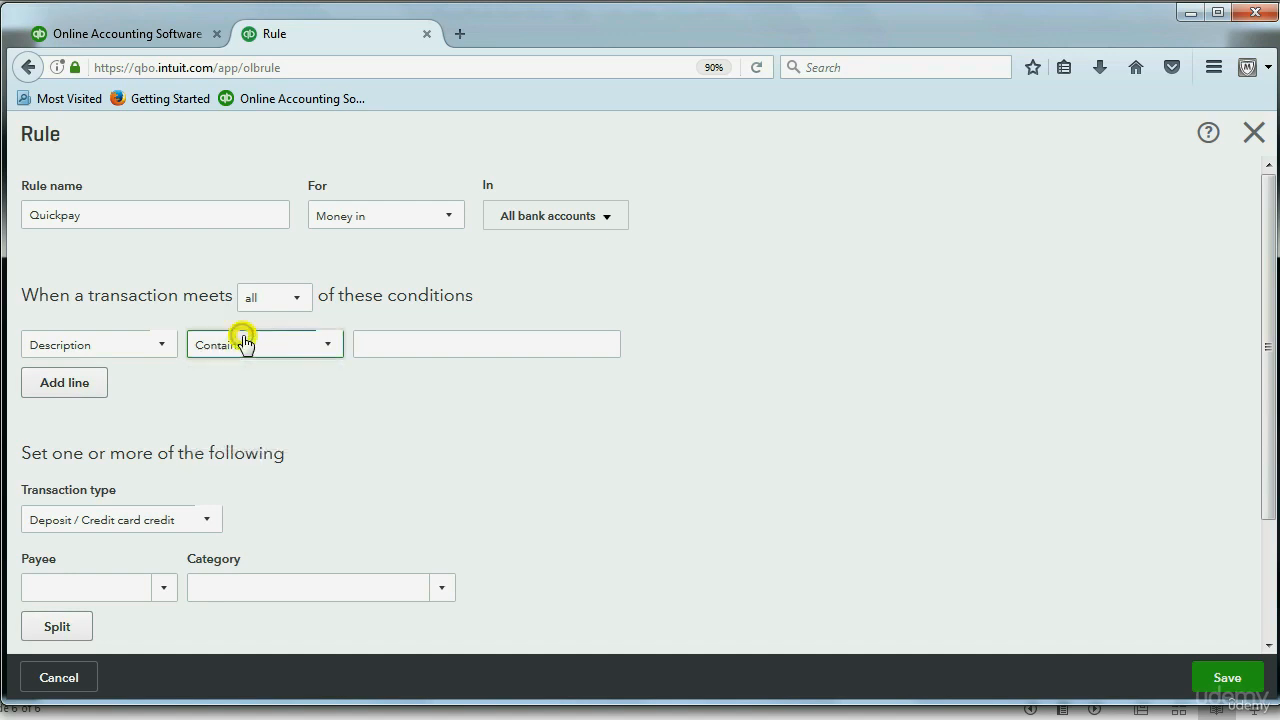
left_click(166, 342)
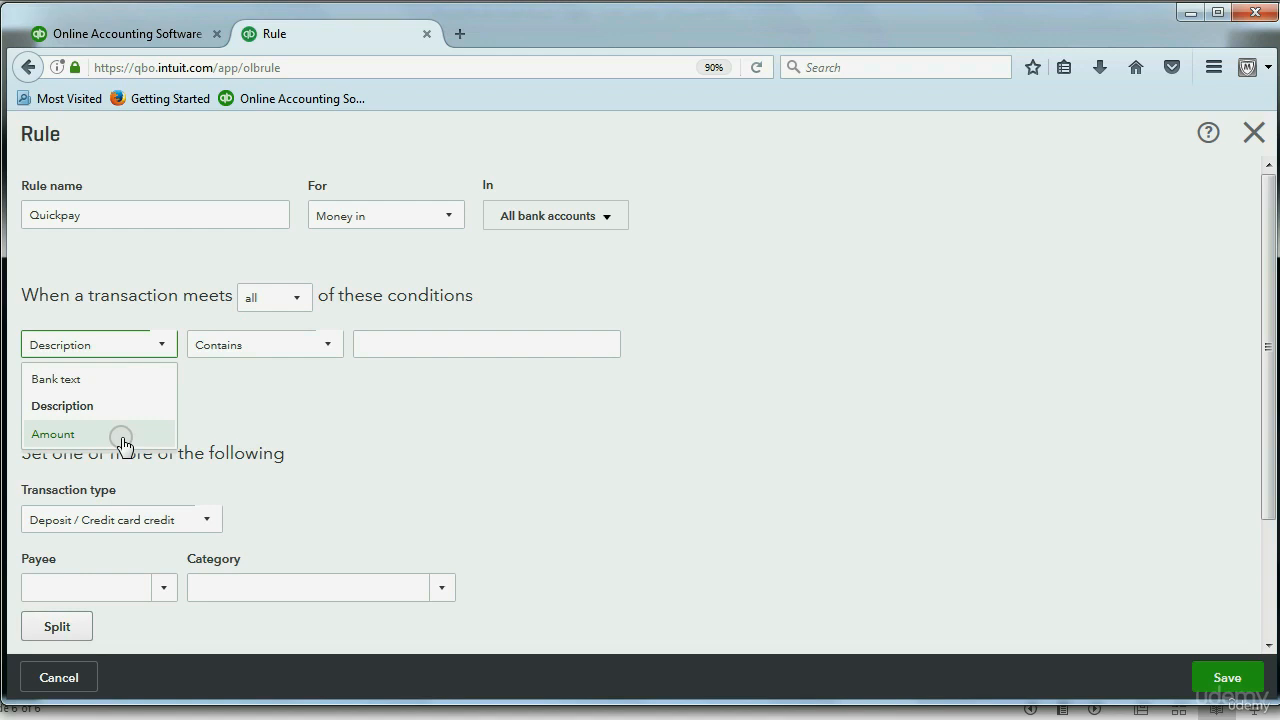
left_click(109, 406)
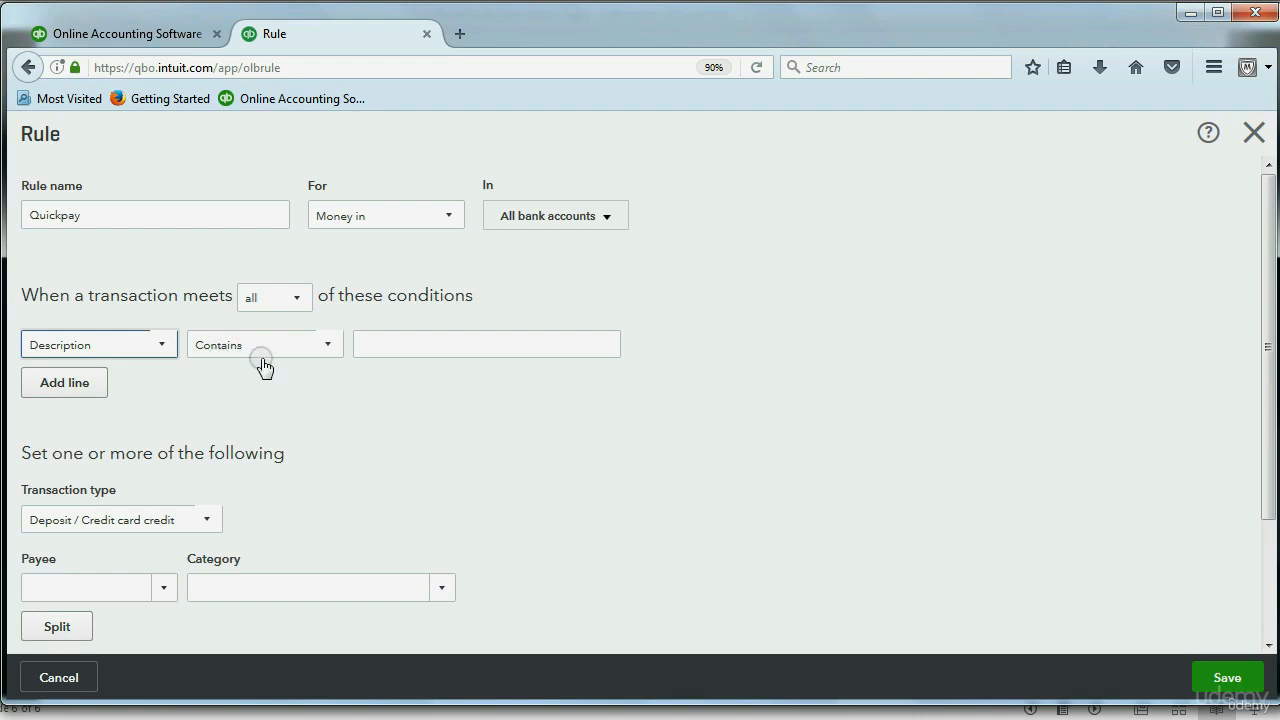
Step: Copy the rule name Quickpay into the condition's text value
left_click_drag(120, 214, 31, 205)
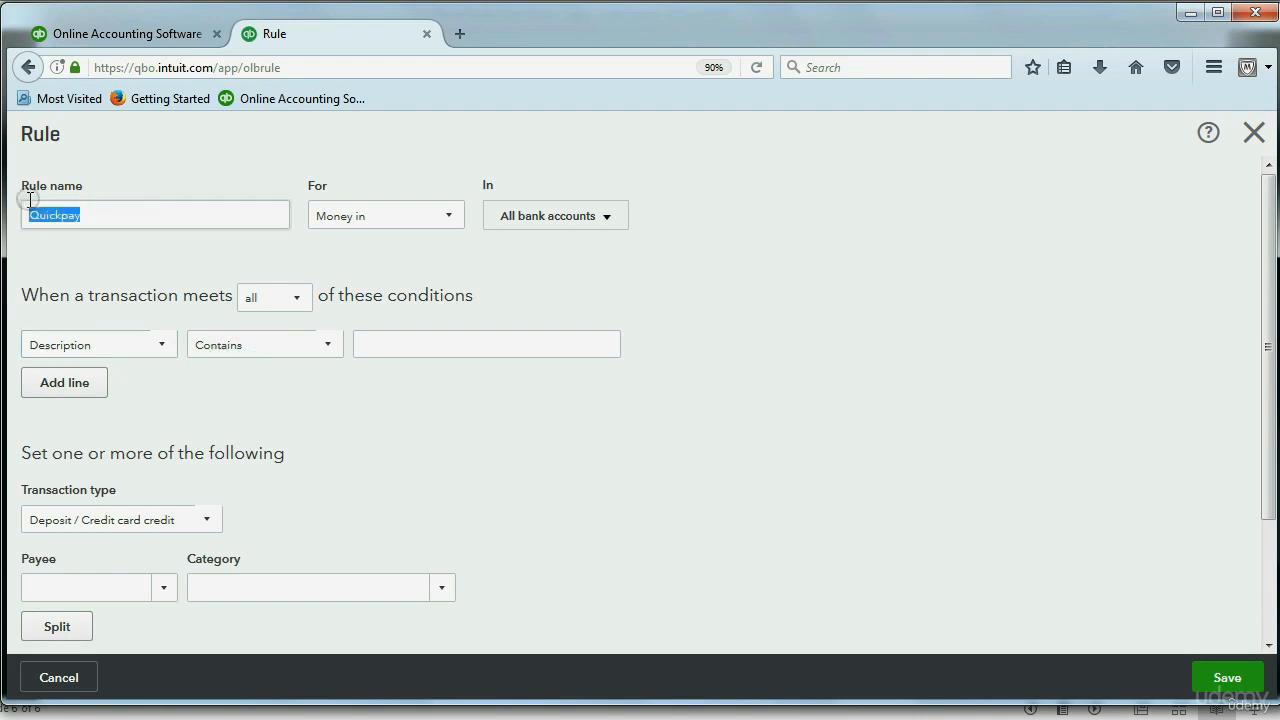
right_click(47, 213)
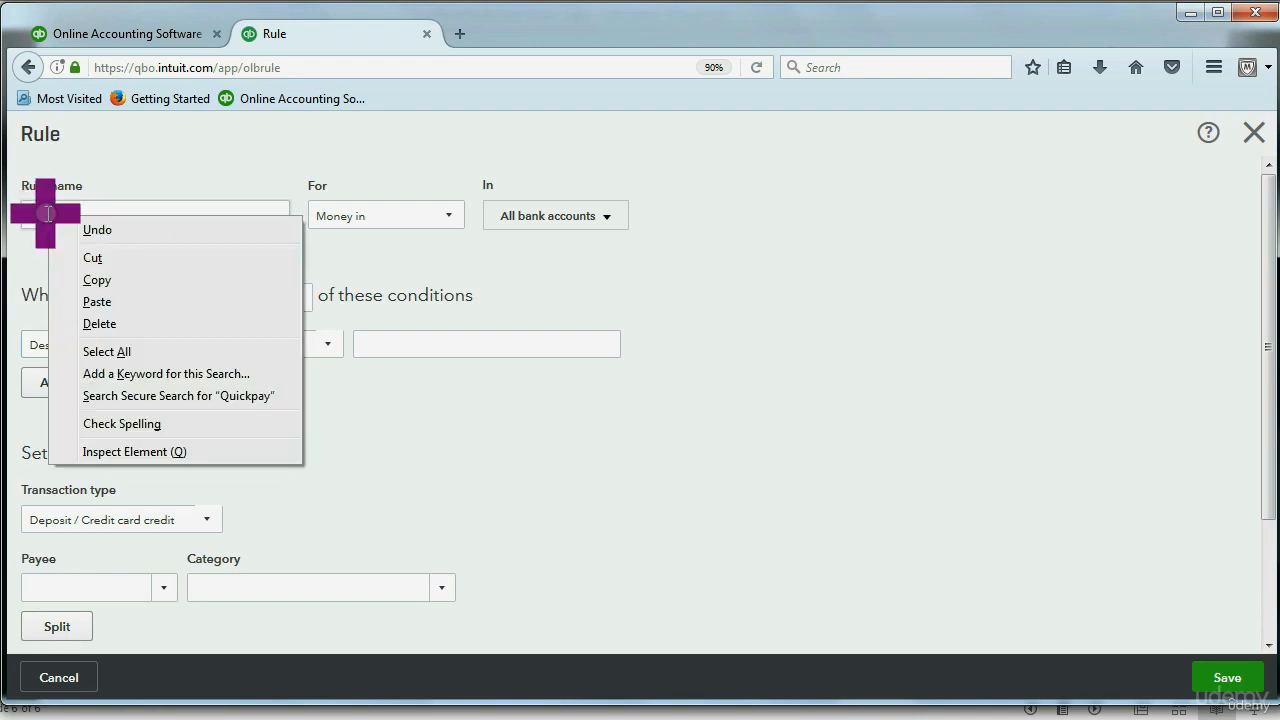
left_click(96, 280)
right_click(402, 344)
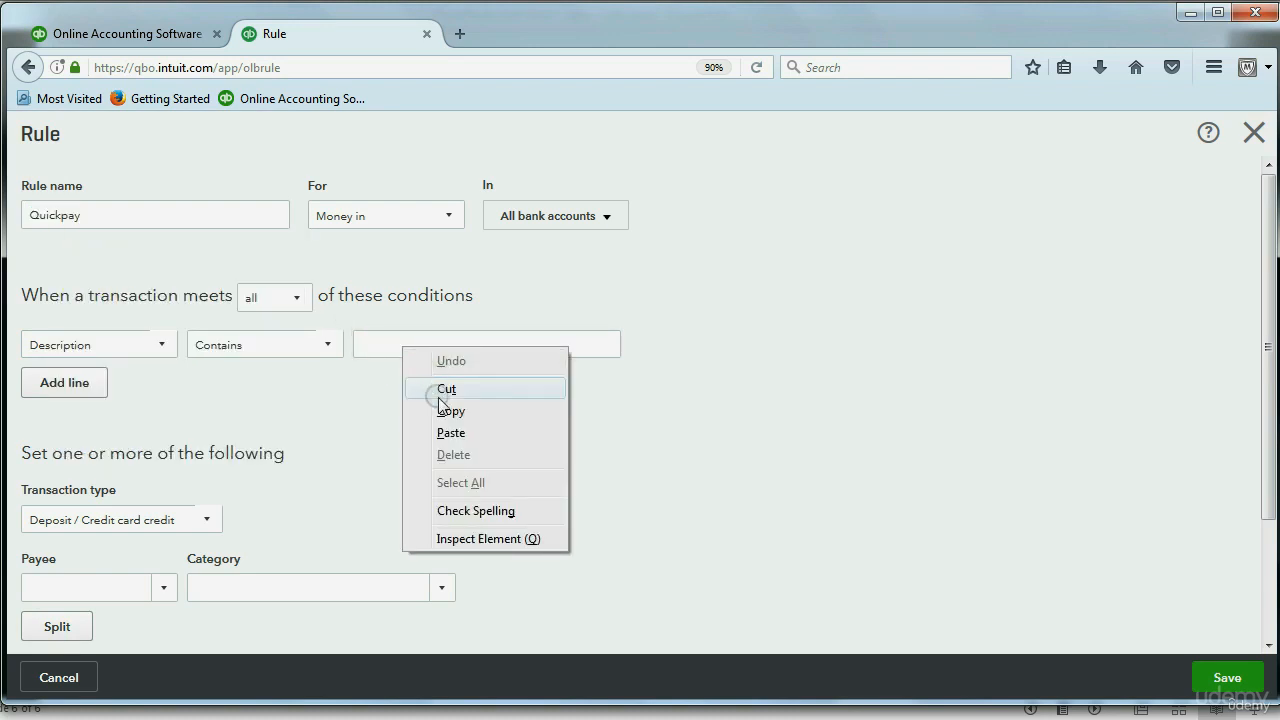
left_click(451, 432)
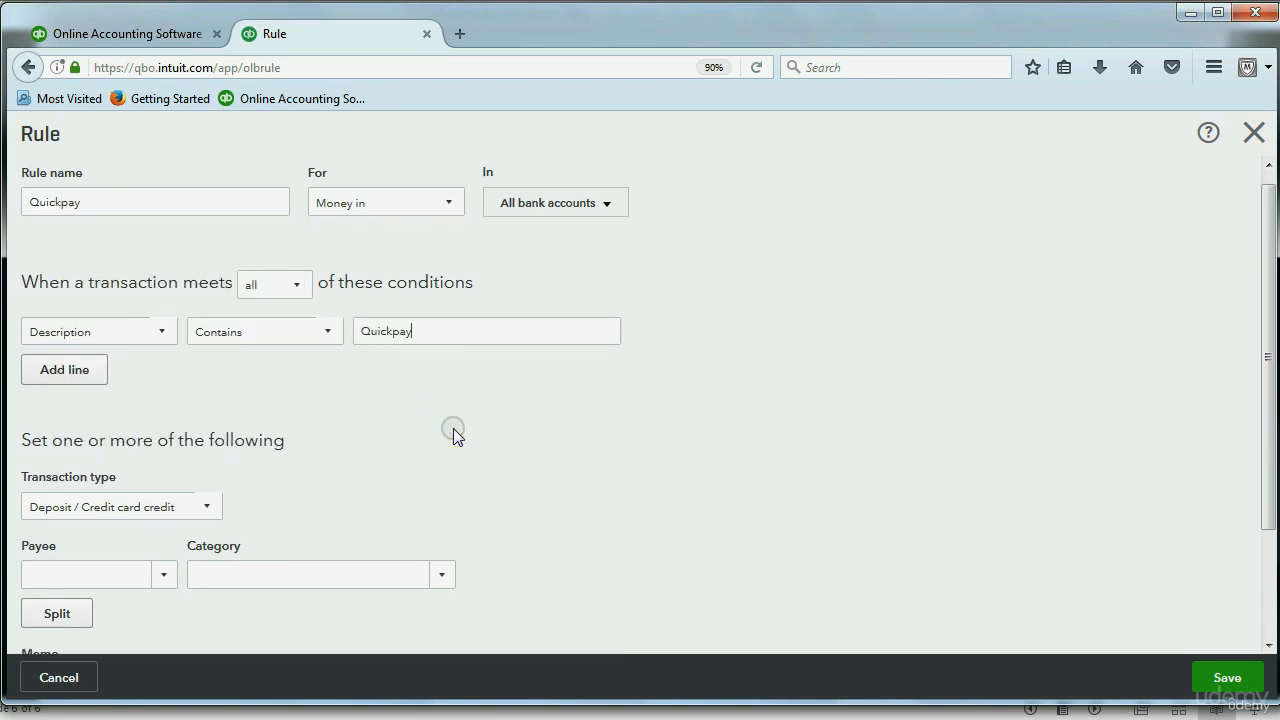
Step: Set the rule's transaction type to Deposit / Credit card credit and check it against the Money in setting
scroll(454, 430, "down", 3)
left_click(154, 396)
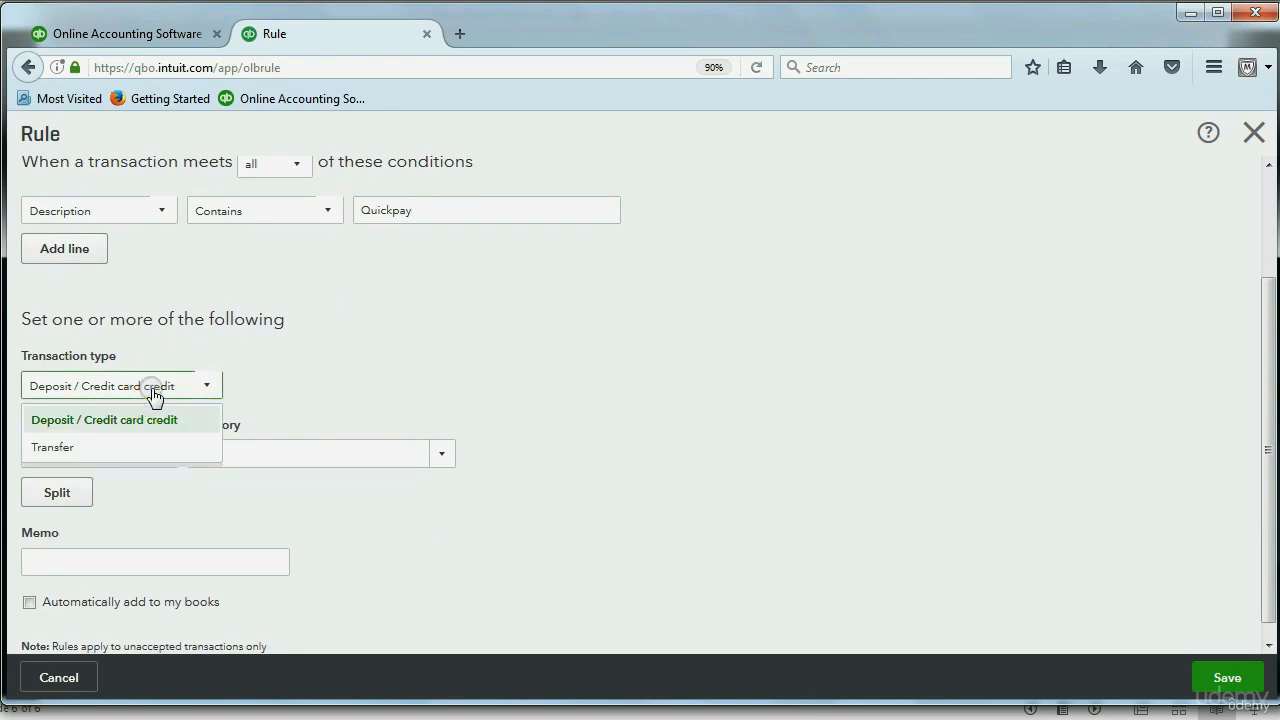
left_click(163, 422)
scroll(342, 285, "up", 3)
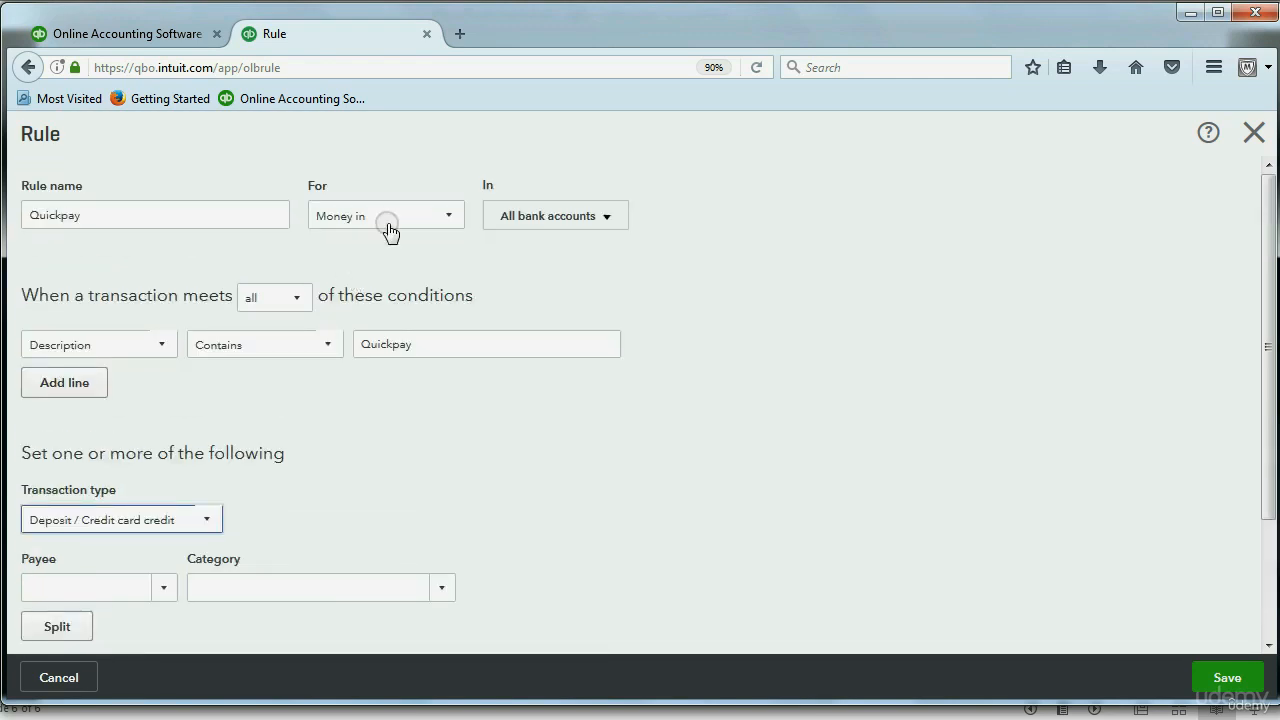
Step: Set the rule's payee to the customer whose name starts with "al" and its category to VIDEO INCOME
scroll(383, 238, "down", 3)
left_click(163, 437)
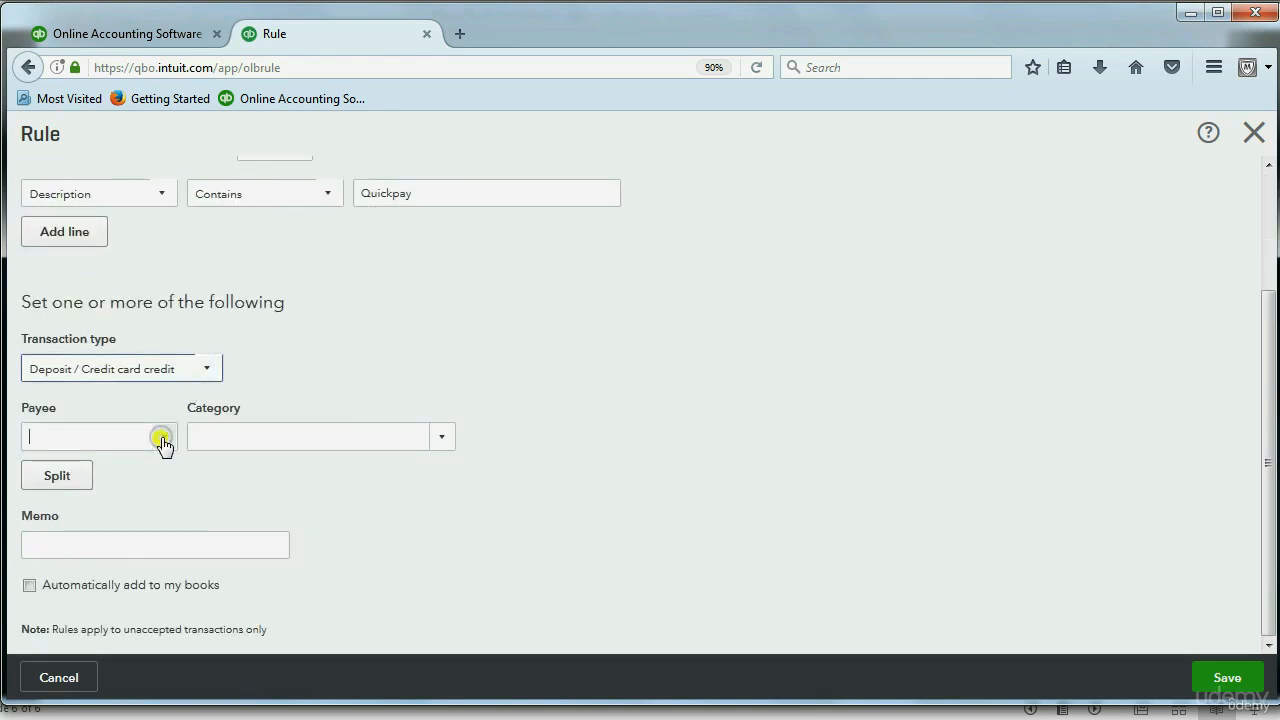
type("a")
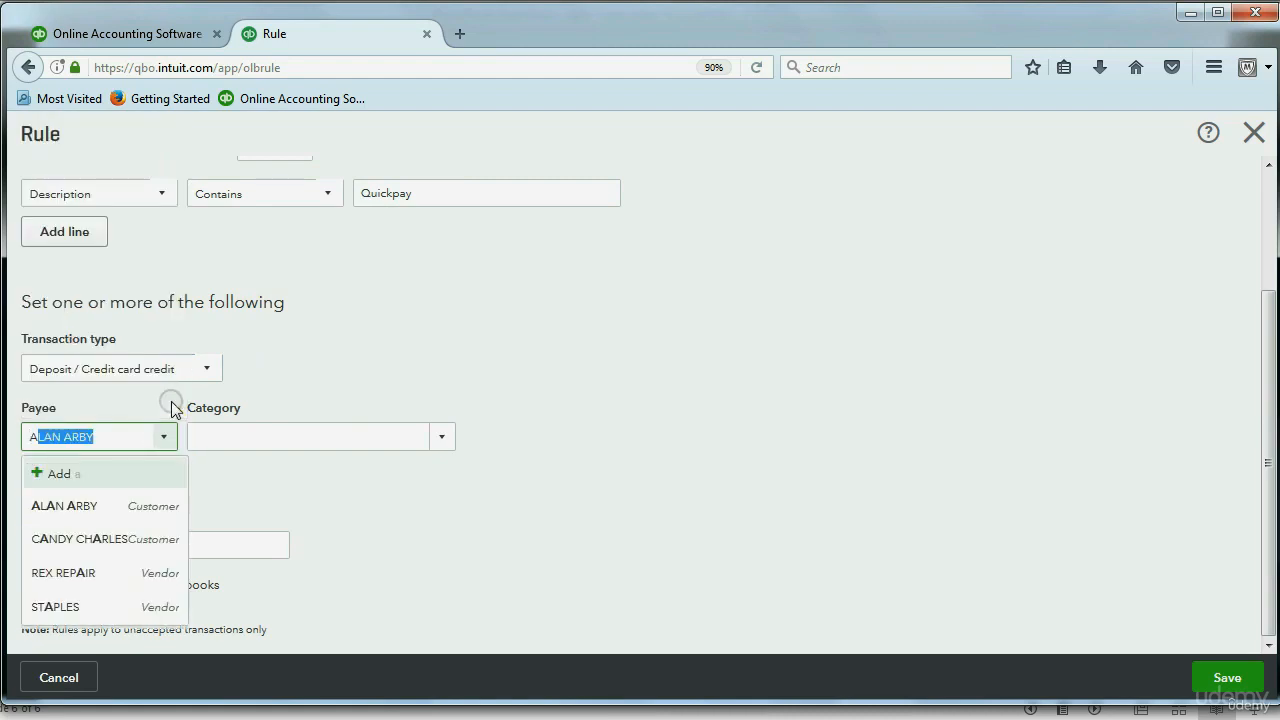
type("l")
key("Tab")
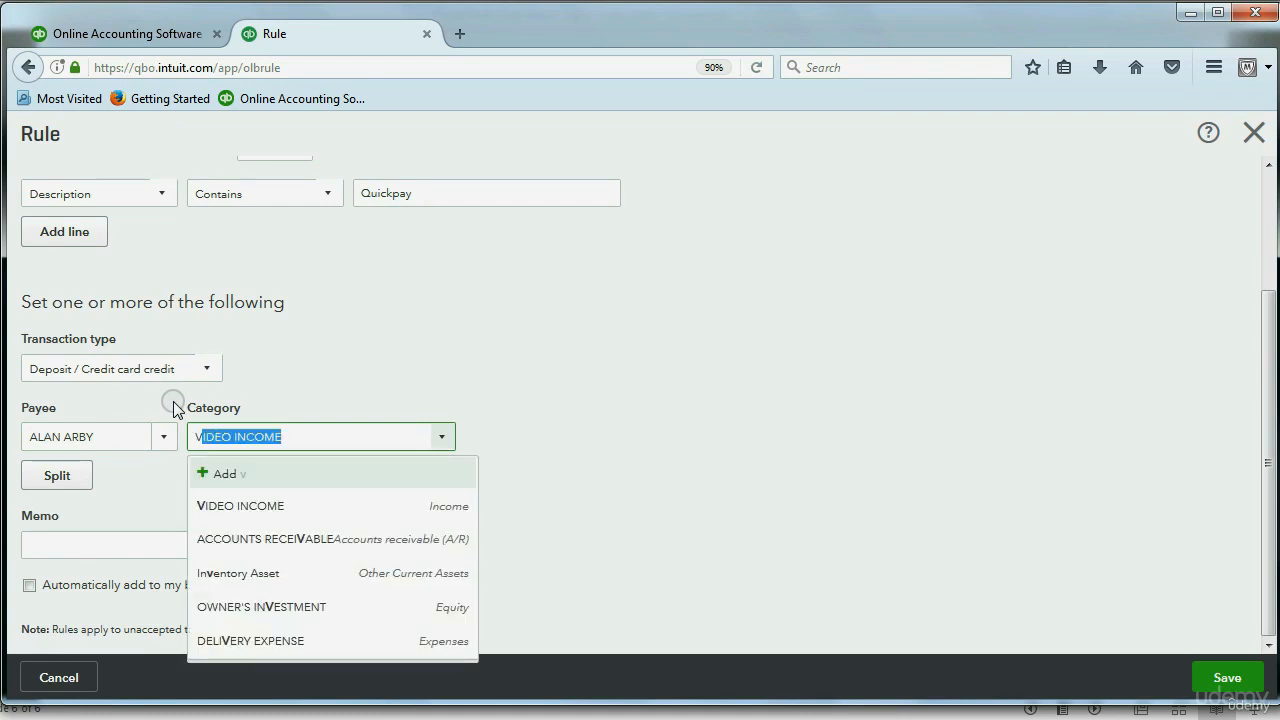
key("Tab")
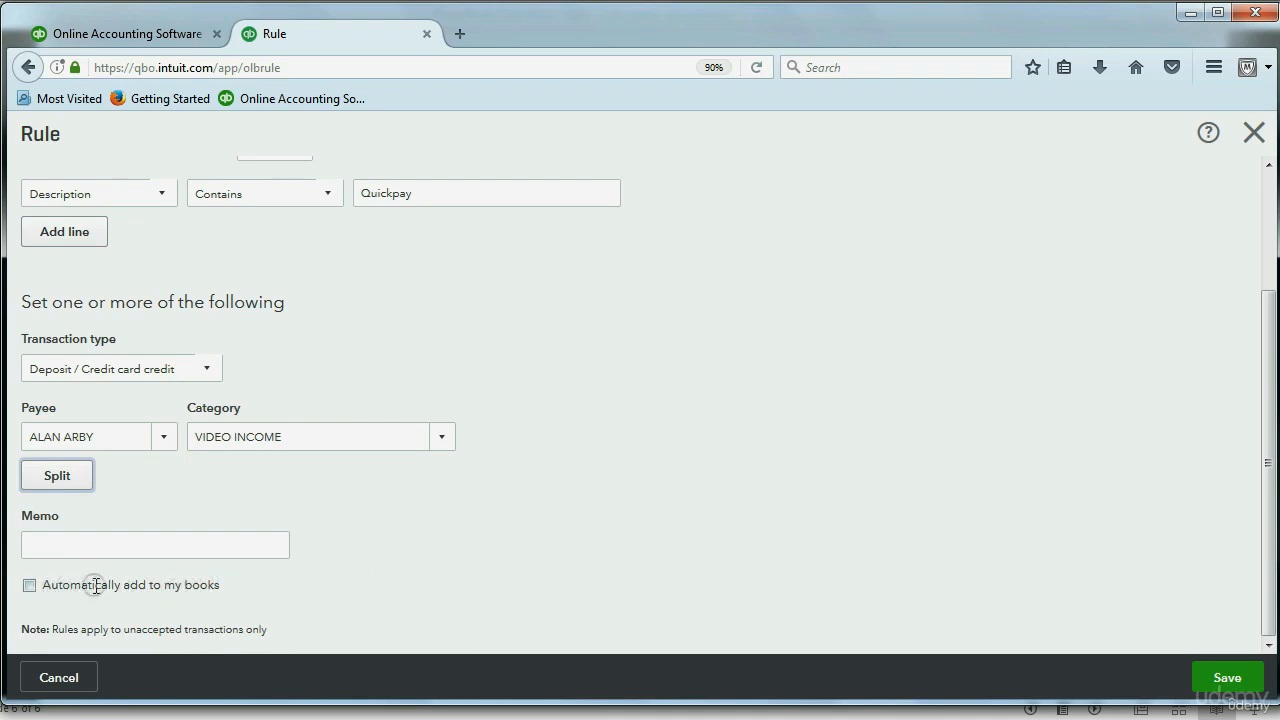
Step: Check the Quickpay rule's conditions, save the rule, and dismiss the tip about rule order
scroll(549, 606, "up", 3)
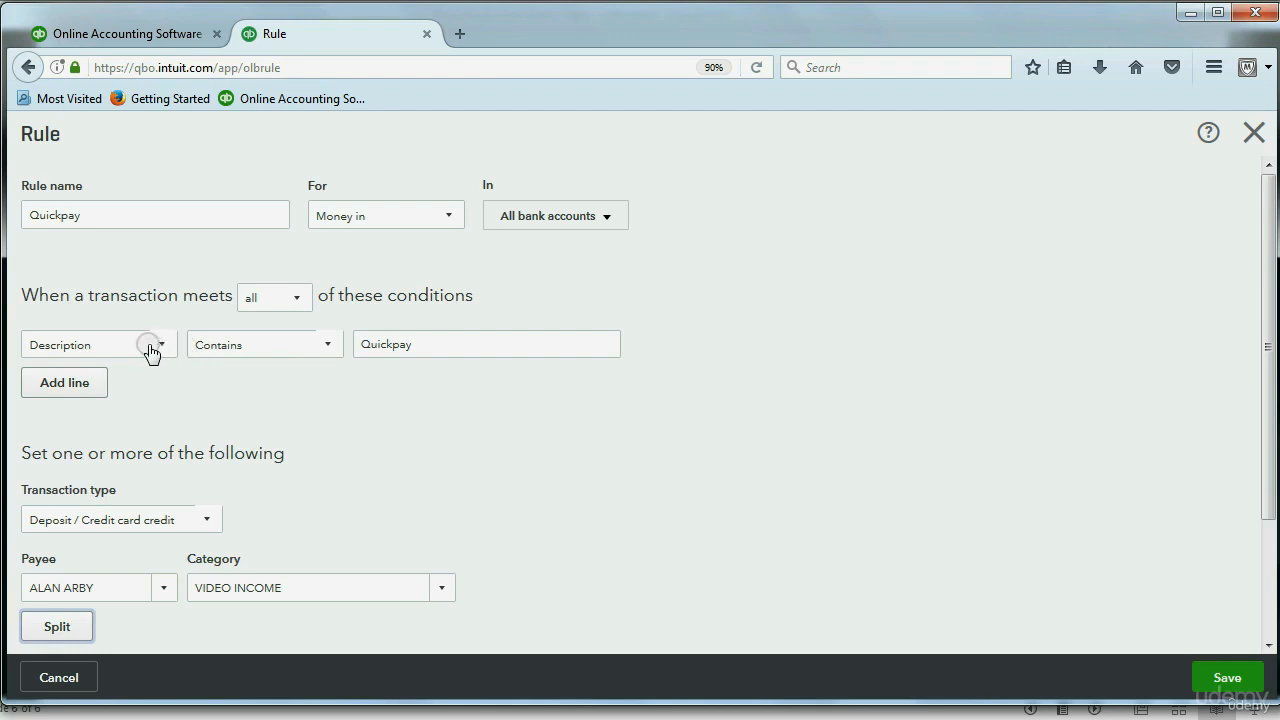
scroll(500, 352, "down", 3)
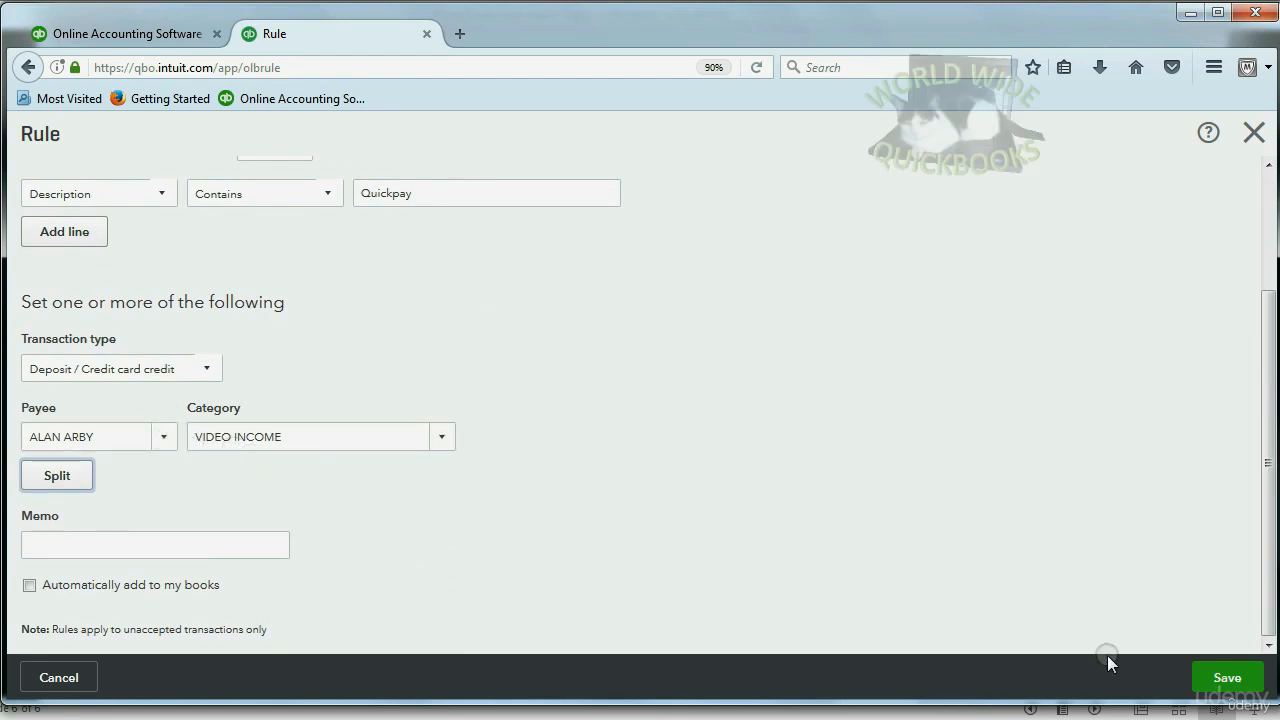
left_click(1216, 679)
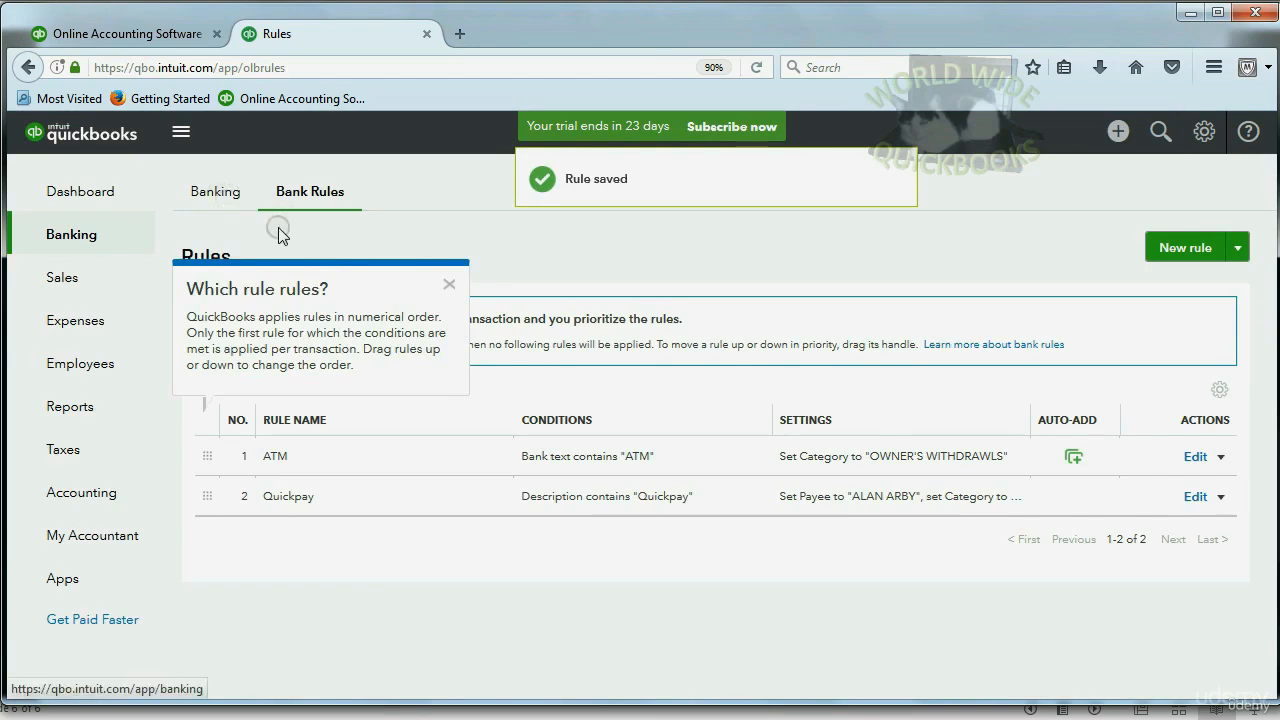
left_click(453, 286)
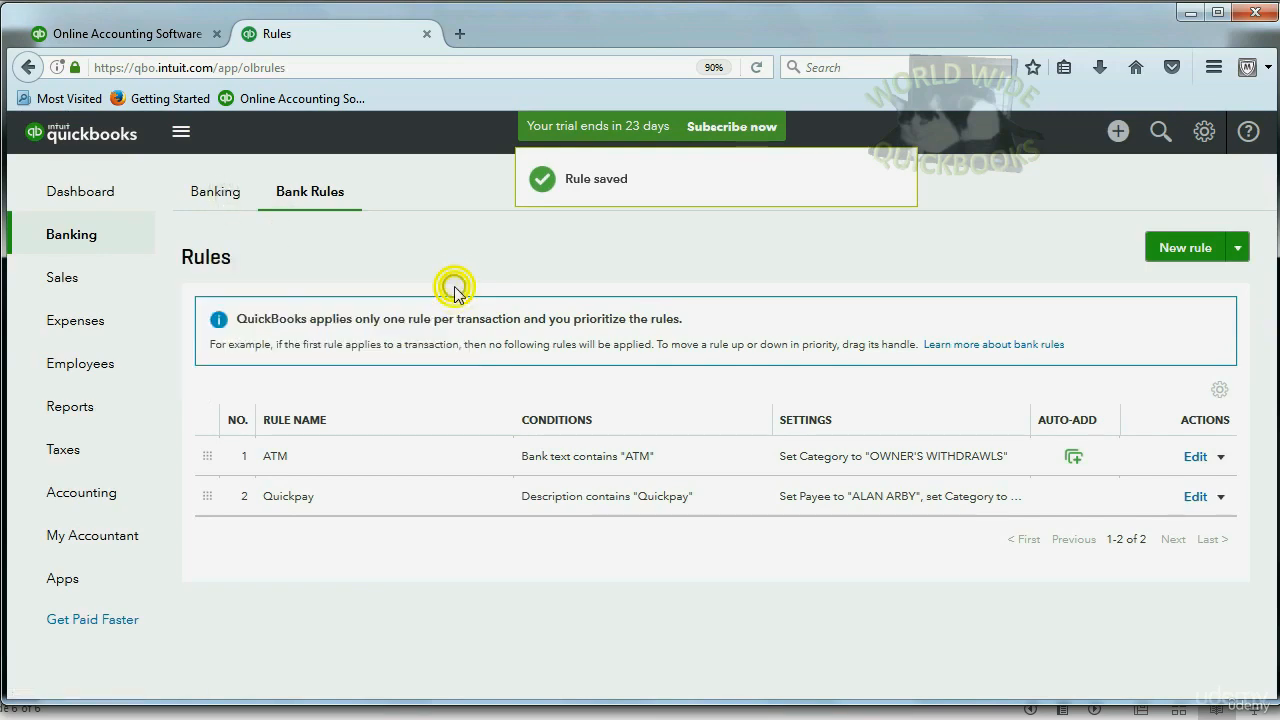
Step: Examine the bank transactions awaiting review to see which Quickpay deposits the rule has given a payee and VIDEO INCOME
left_click(220, 193)
scroll(857, 343, "down", 3)
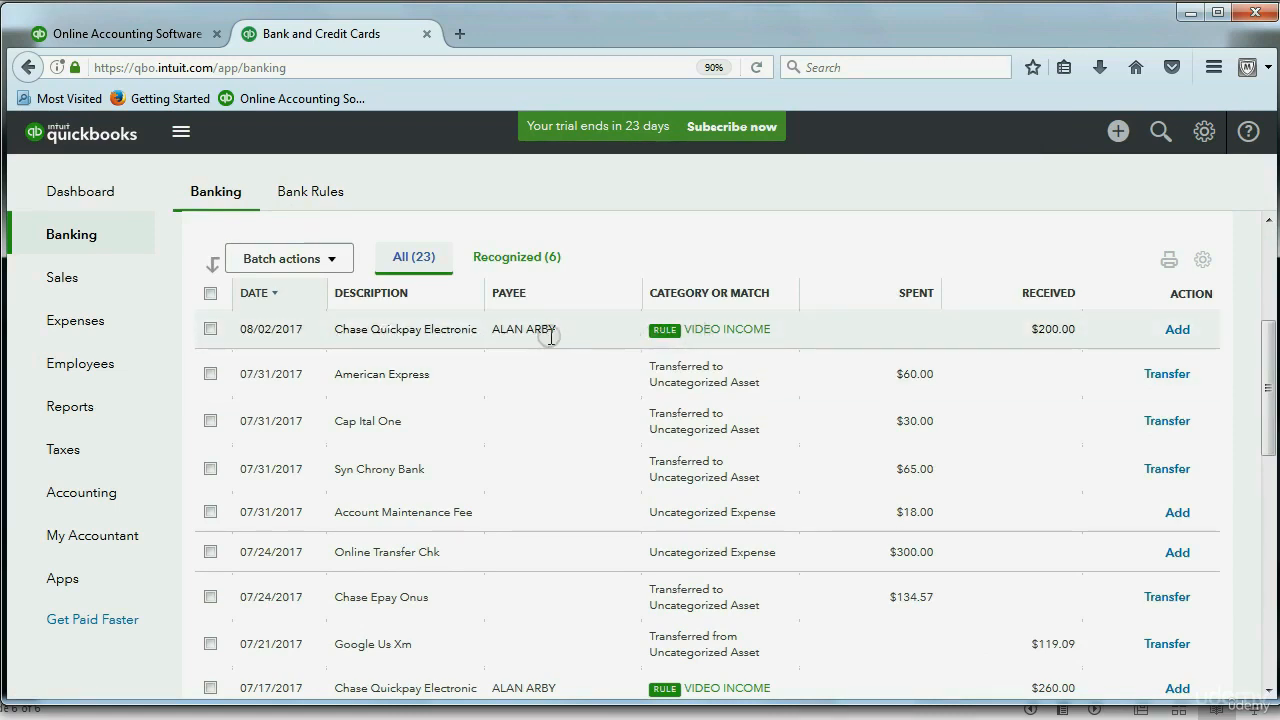
scroll(551, 340, "down", 3)
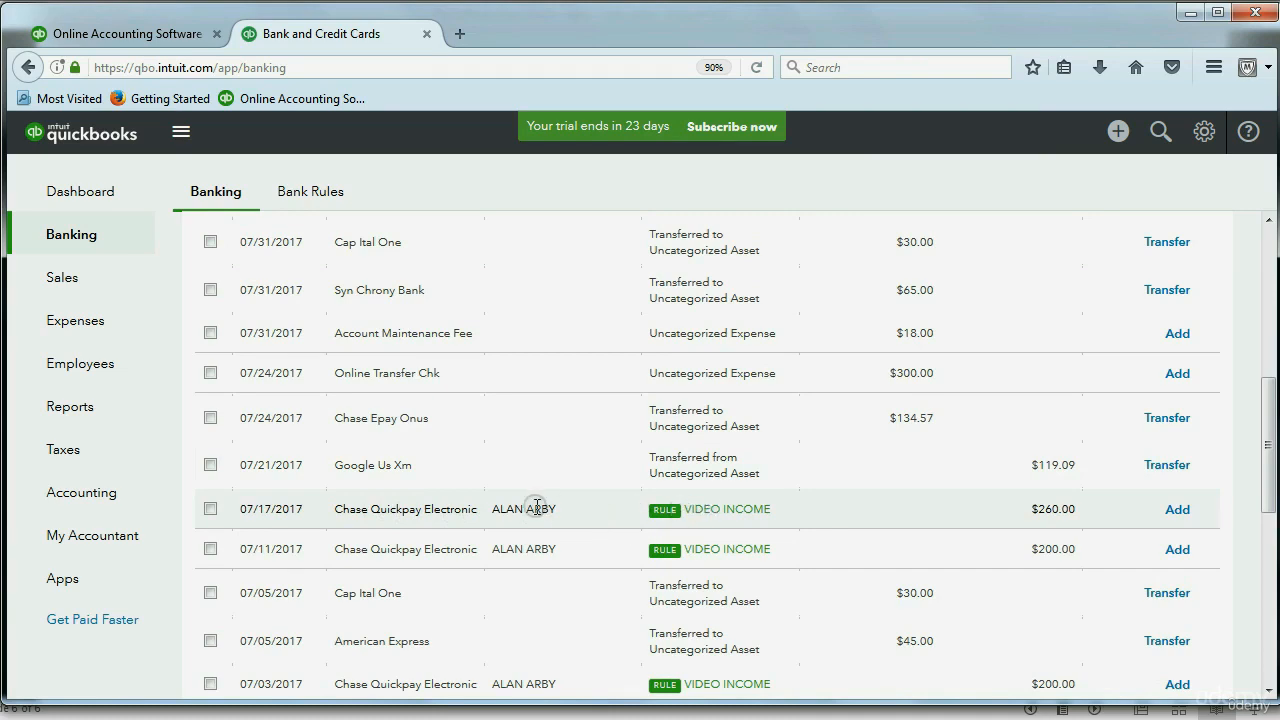
scroll(537, 510, "down", 5)
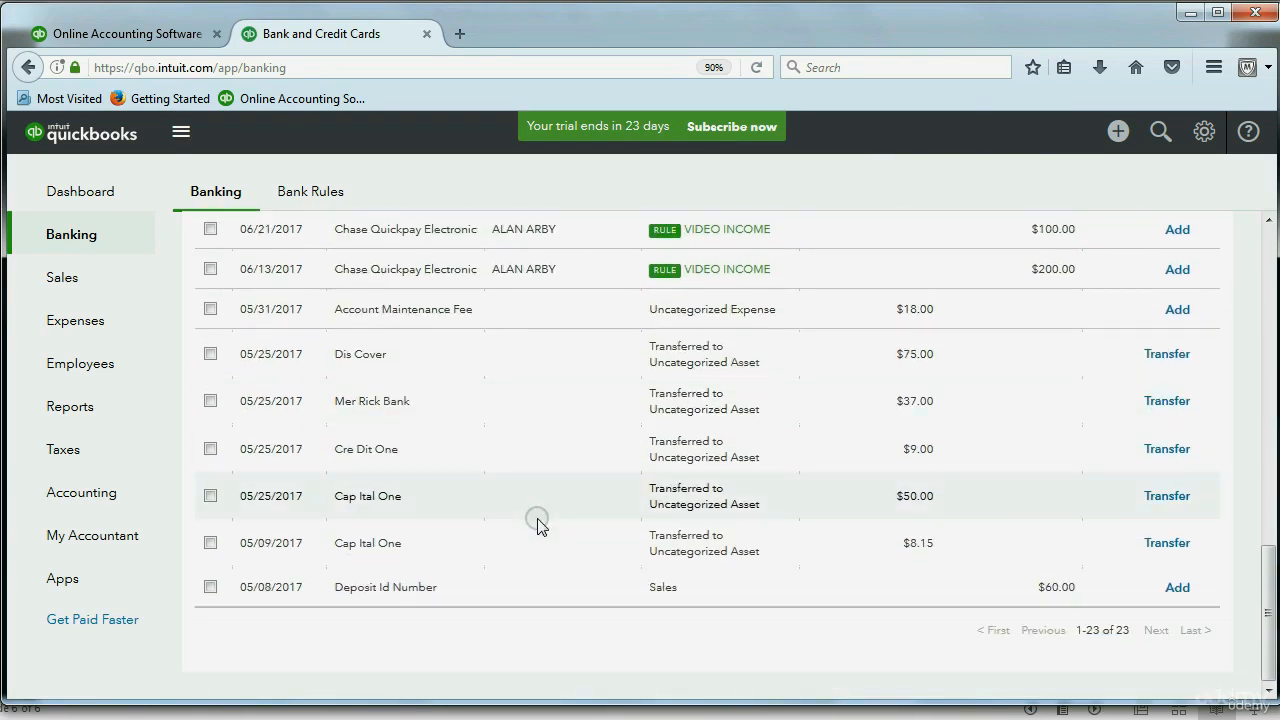
scroll(535, 520, "up", 7)
scroll(694, 443, "up", 2)
scroll(714, 429, "down", 5)
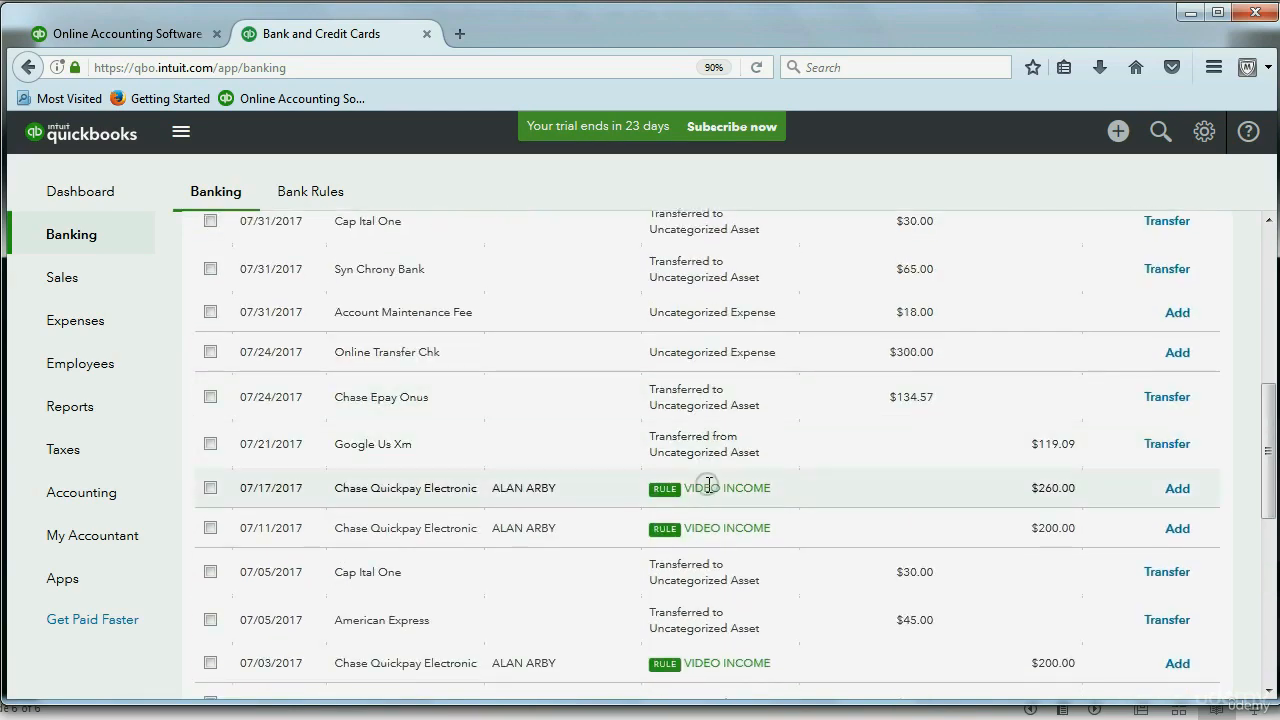
scroll(714, 525, "down", 3)
scroll(715, 530, "up", 8)
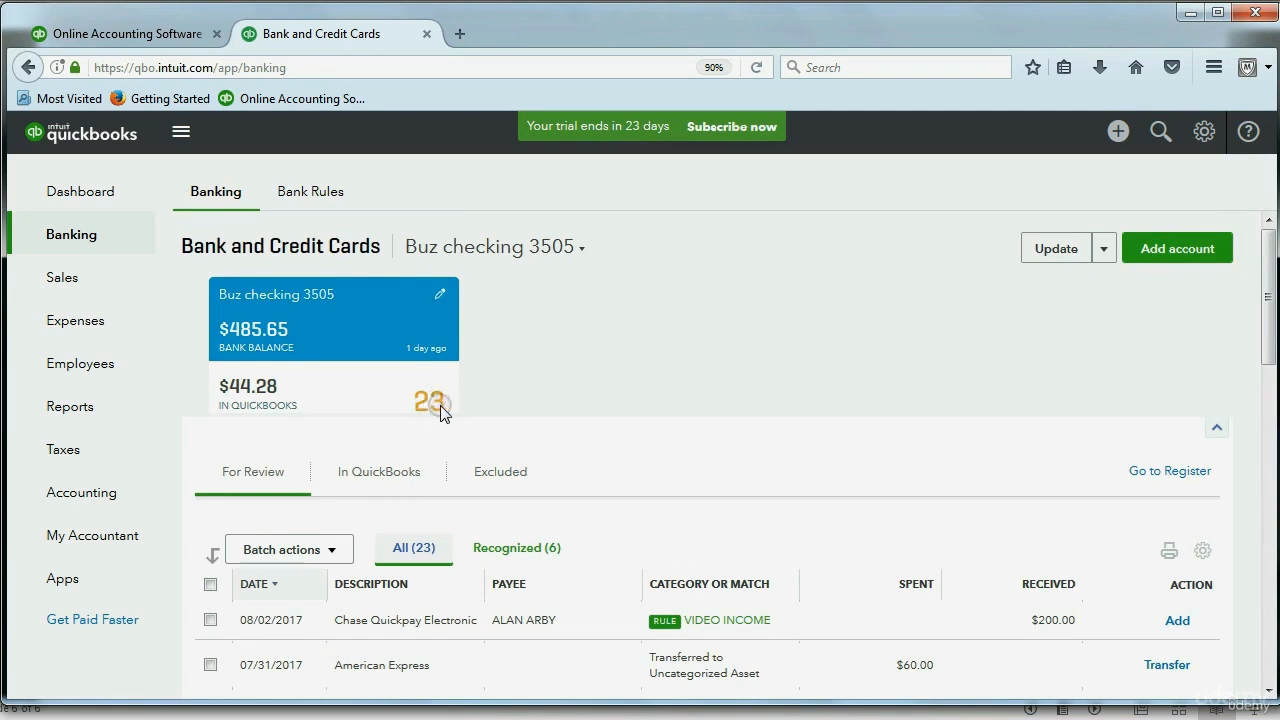
scroll(600, 440, "down", 3)
scroll(1166, 491, "down", 3)
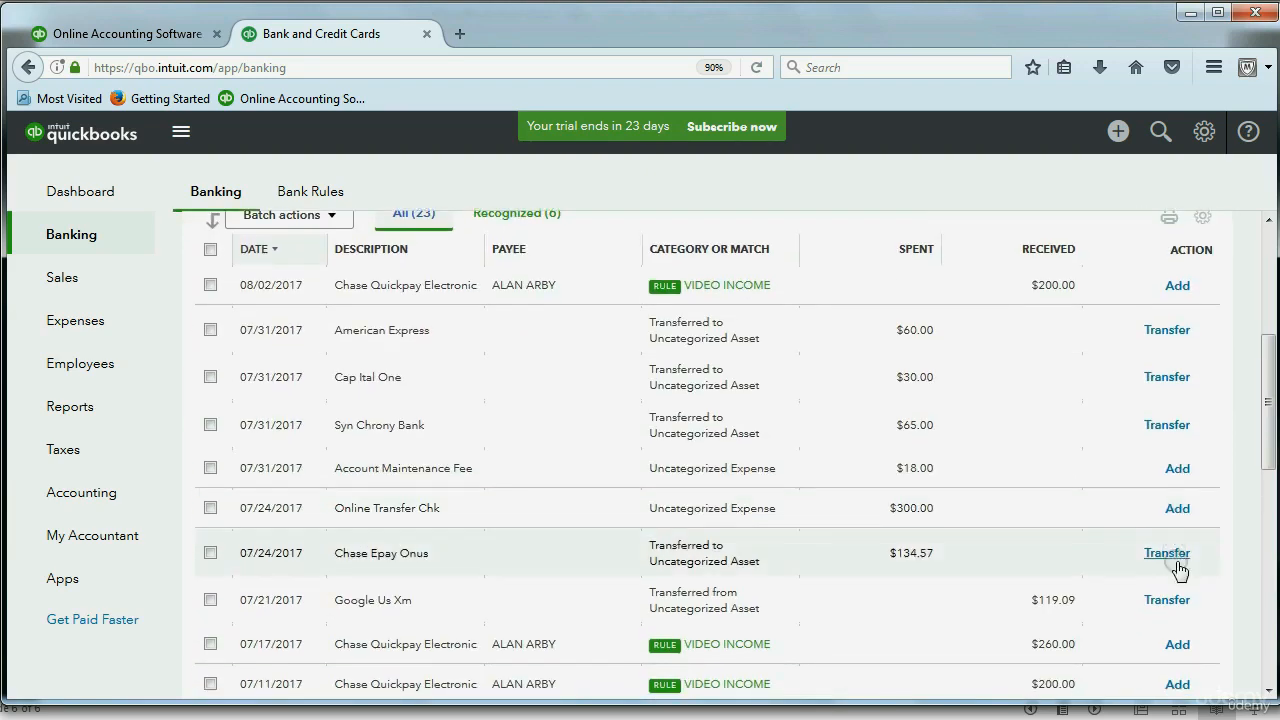
scroll(1183, 646, "up", 4)
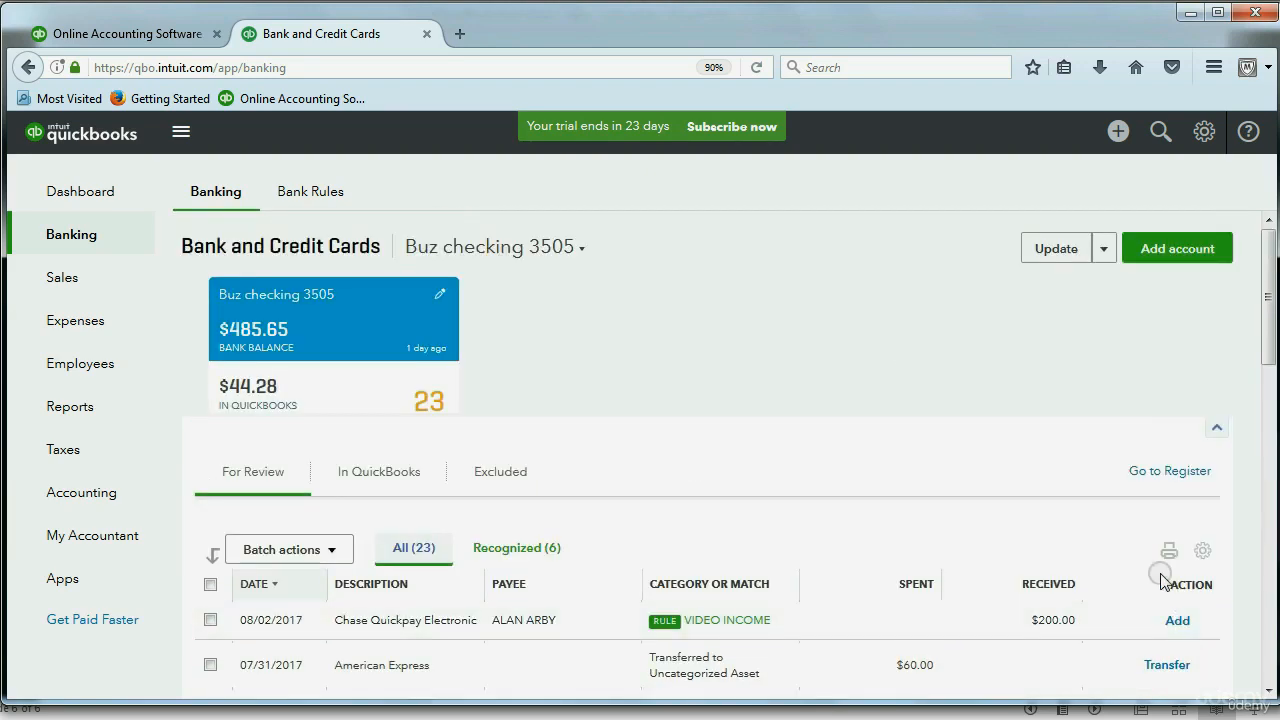
Step: Edit the Quickpay bank rule to automatically add matching transactions to the books, and save it
left_click(309, 199)
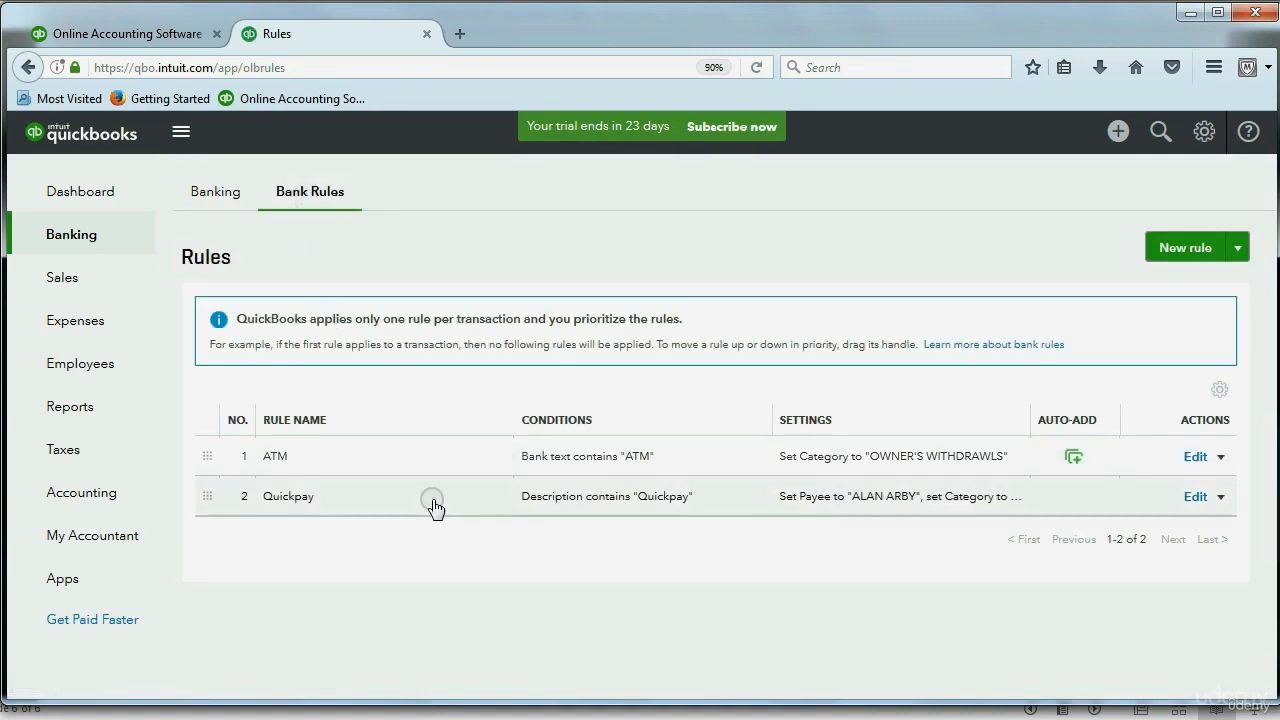
left_click(1192, 498)
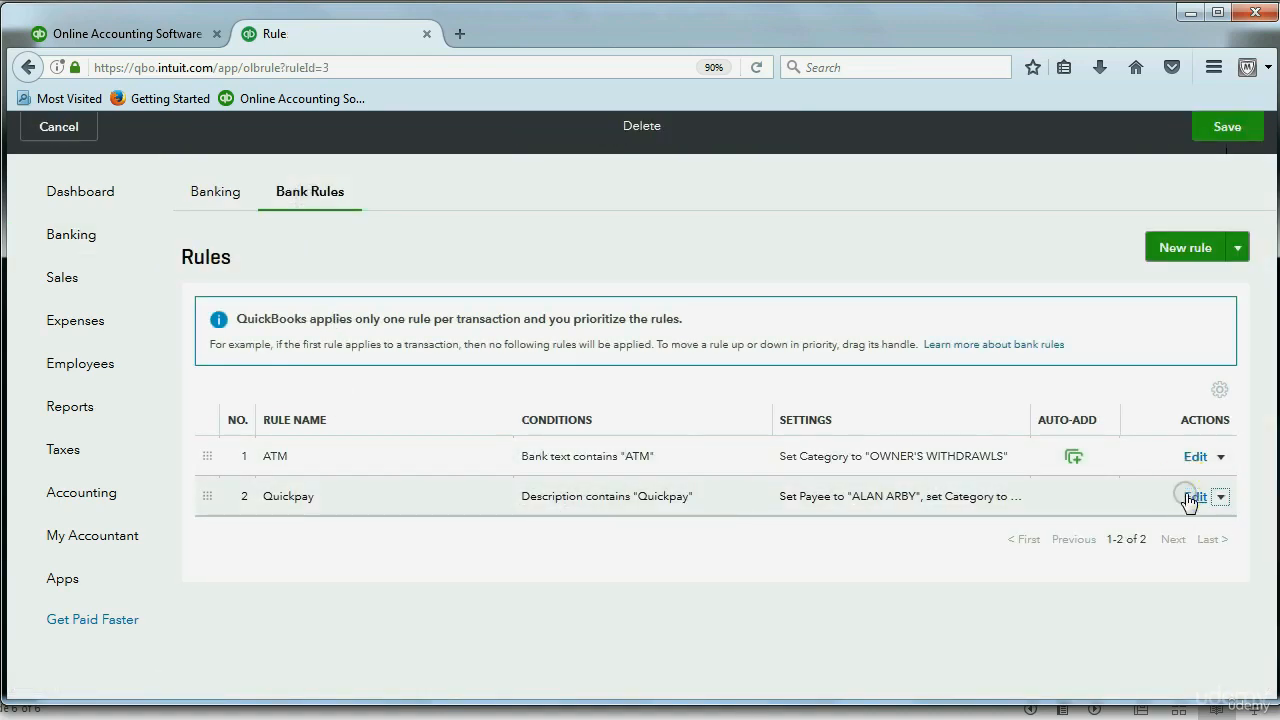
scroll(903, 459, "down", 3)
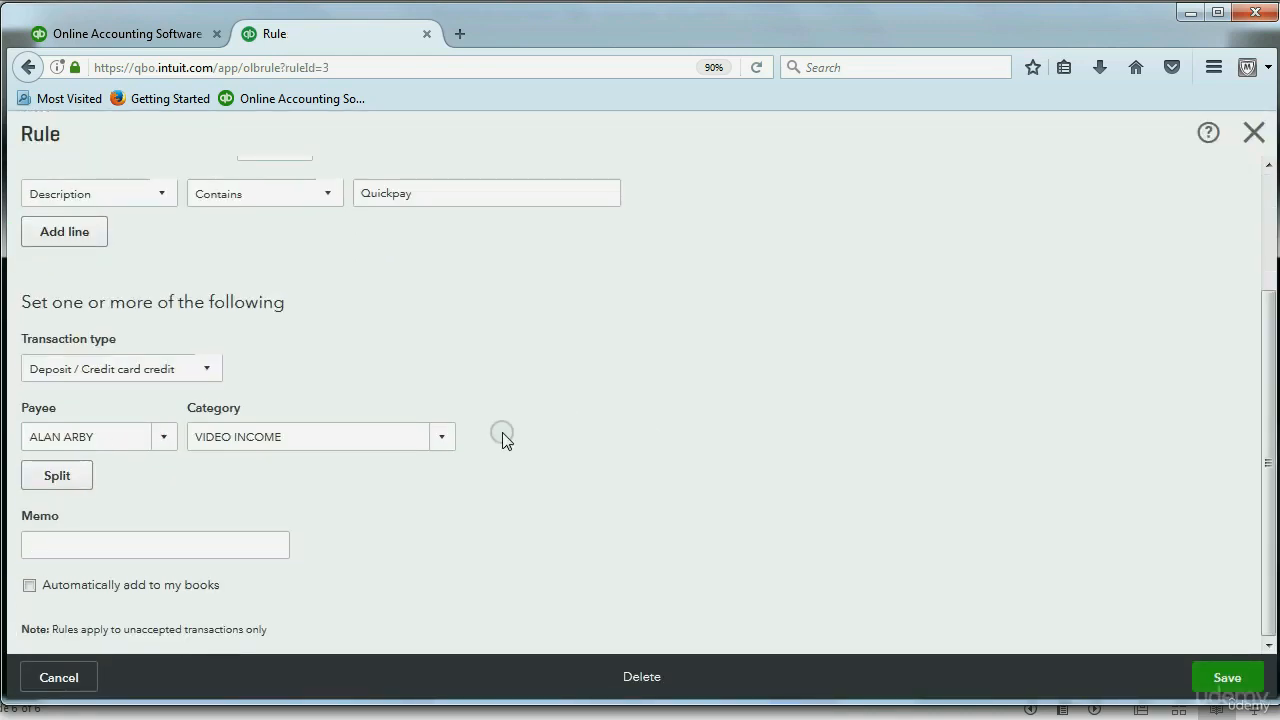
left_click(29, 587)
left_click(1212, 678)
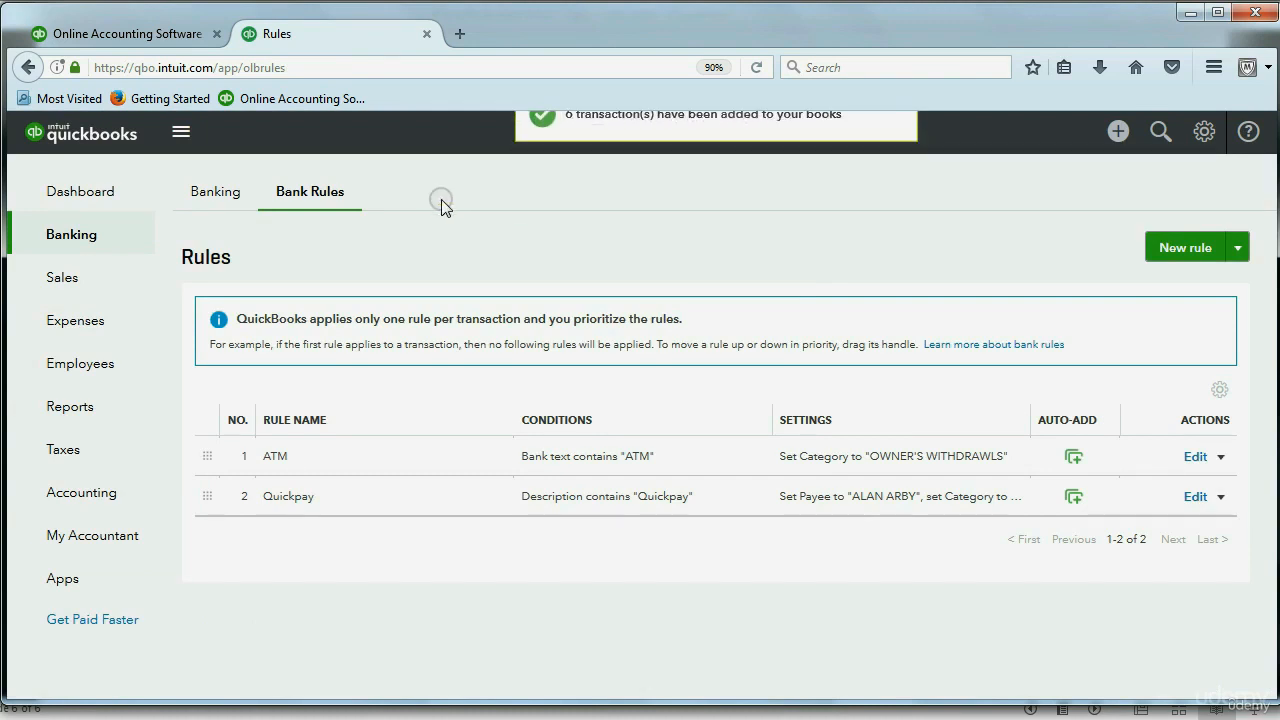
Step: Review the remaining For Review transactions and the In QuickBooks list to check which entries the Quickpay rule added
left_click(224, 197)
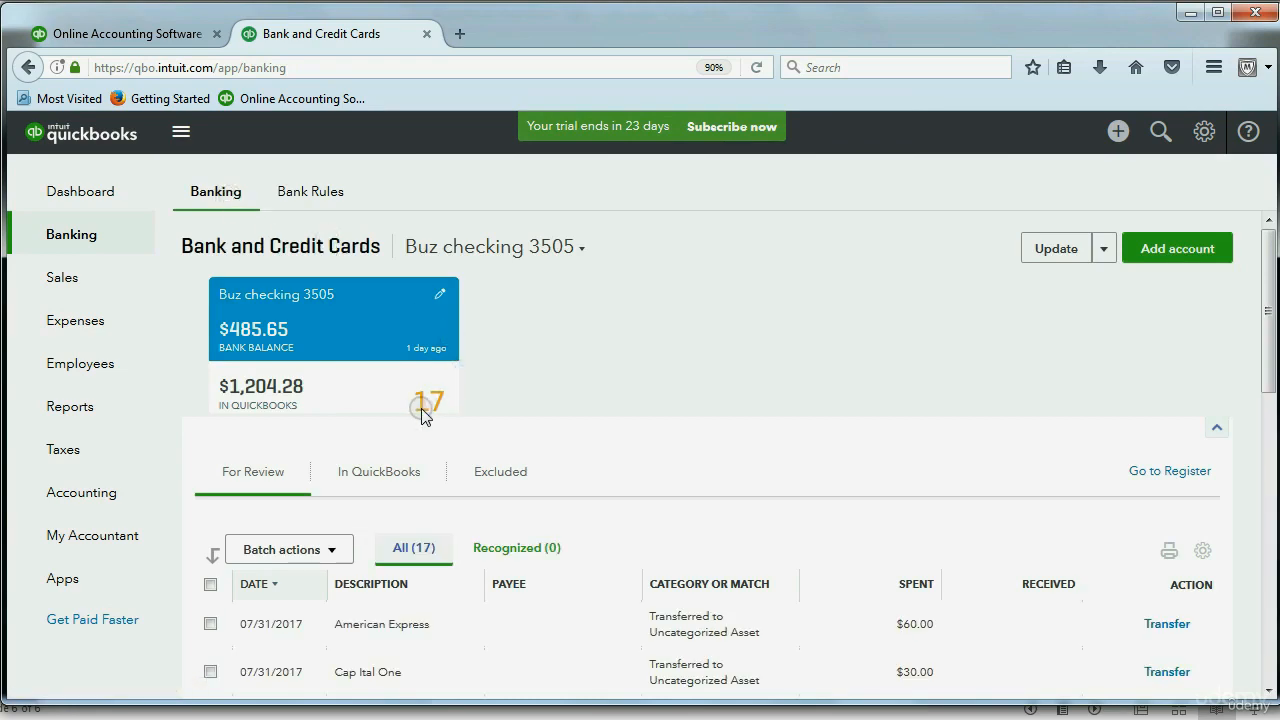
scroll(555, 440, "down", 10)
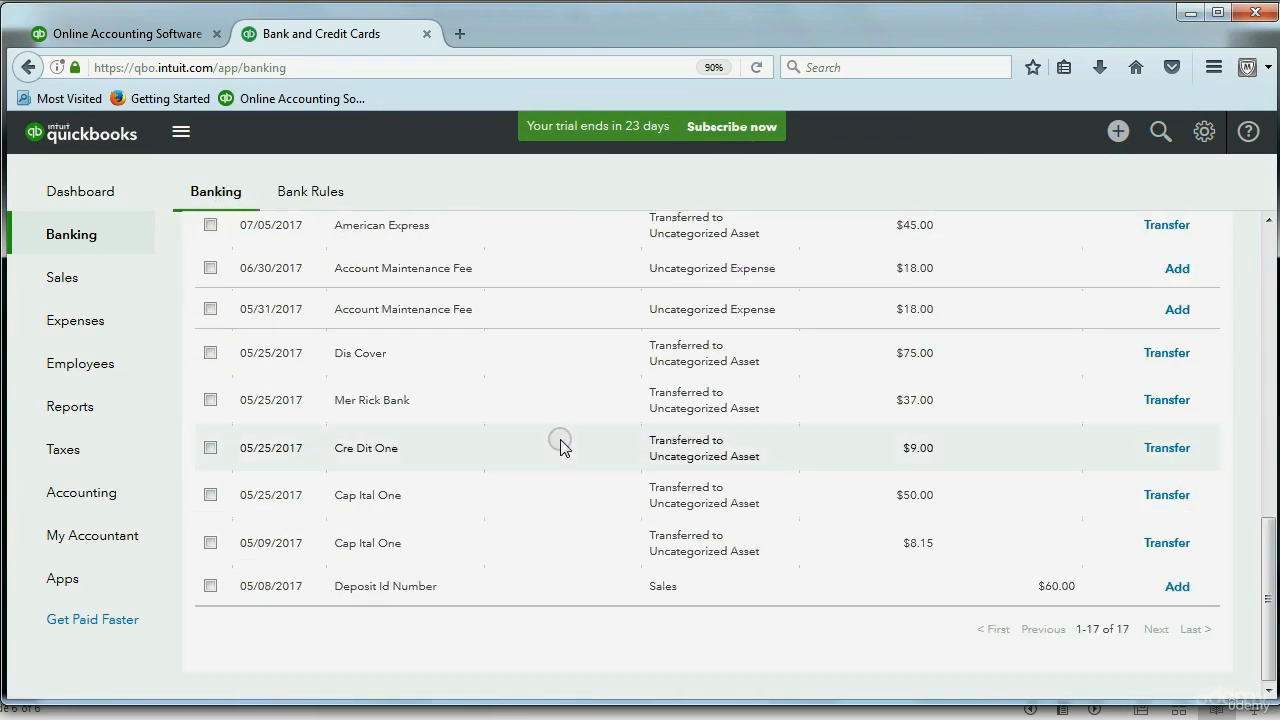
scroll(560, 447, "up", 10)
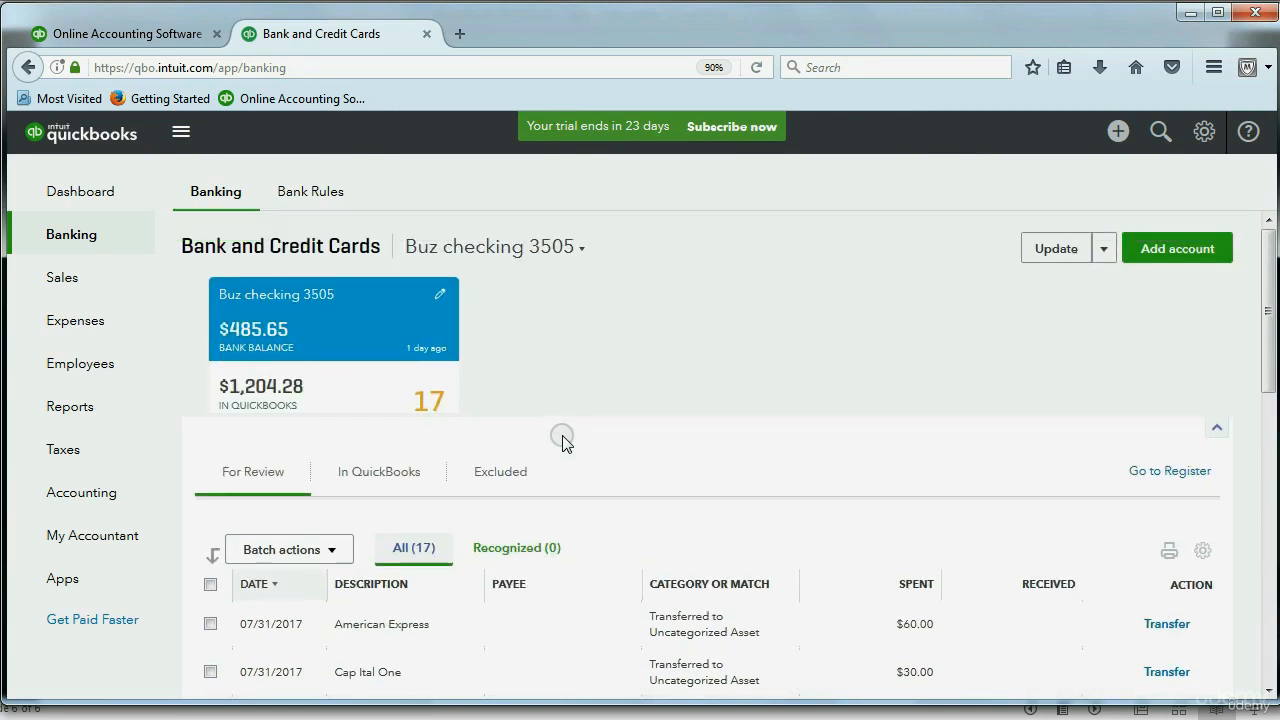
left_click(393, 474)
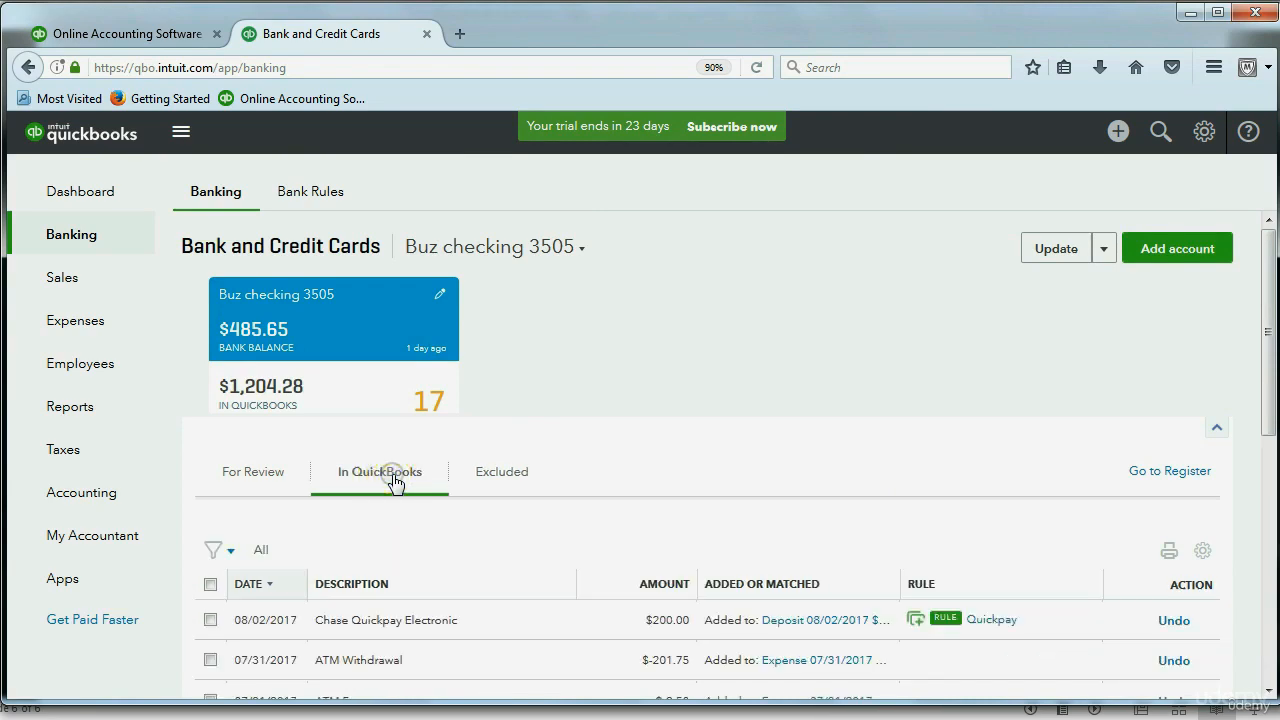
scroll(826, 409, "down", 5)
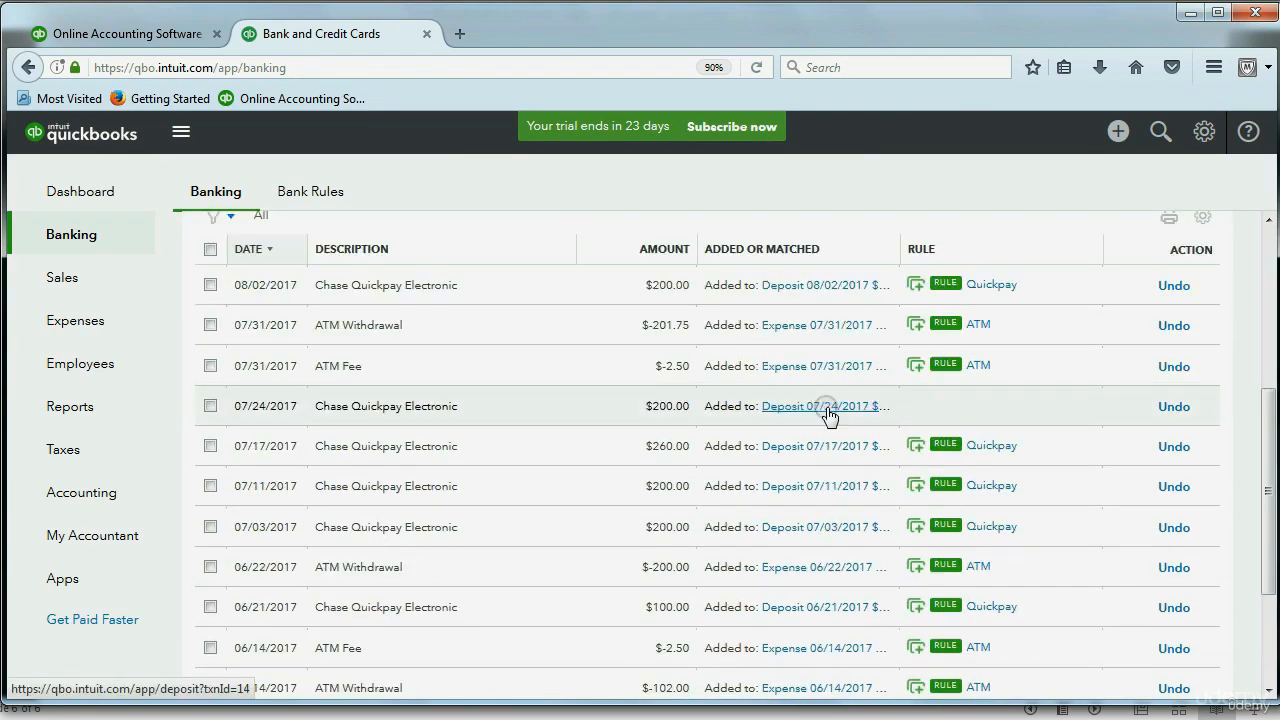
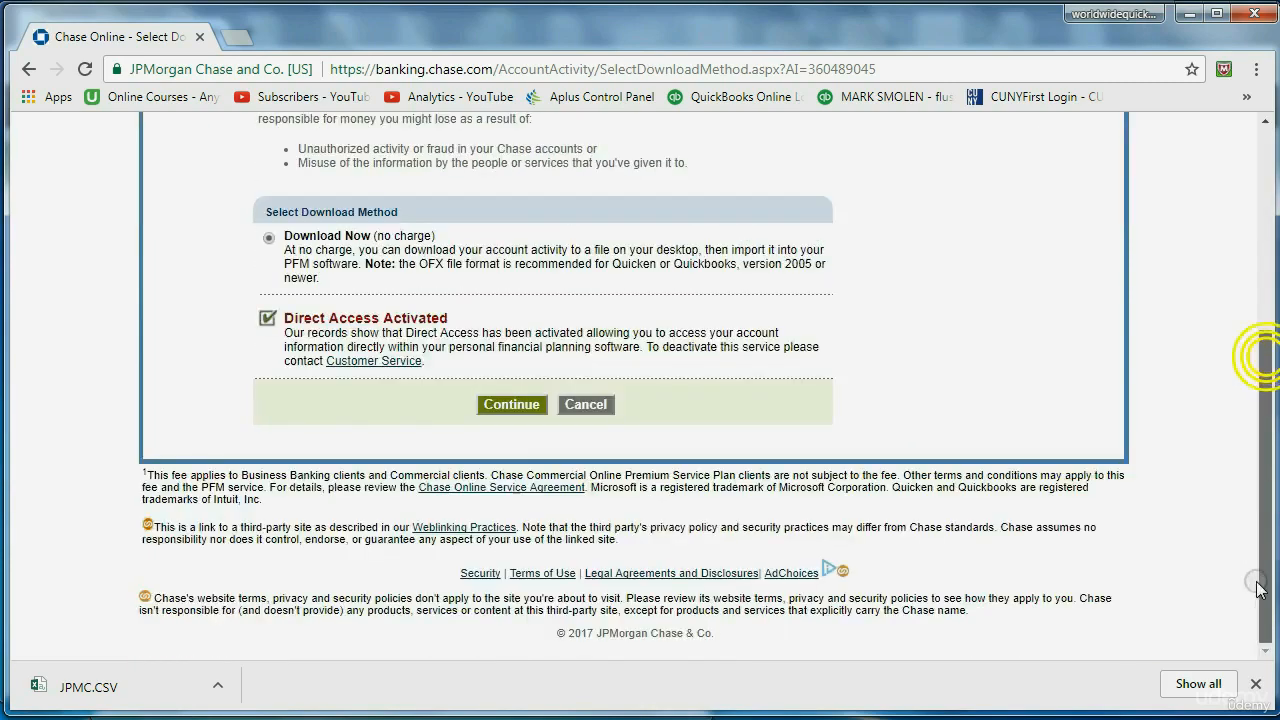
Step: Continue with Chase's Download Now method, keeping the BUSINESSSELECT CHKG account and all available transactions selected
scroll(1257, 356, "up", 1)
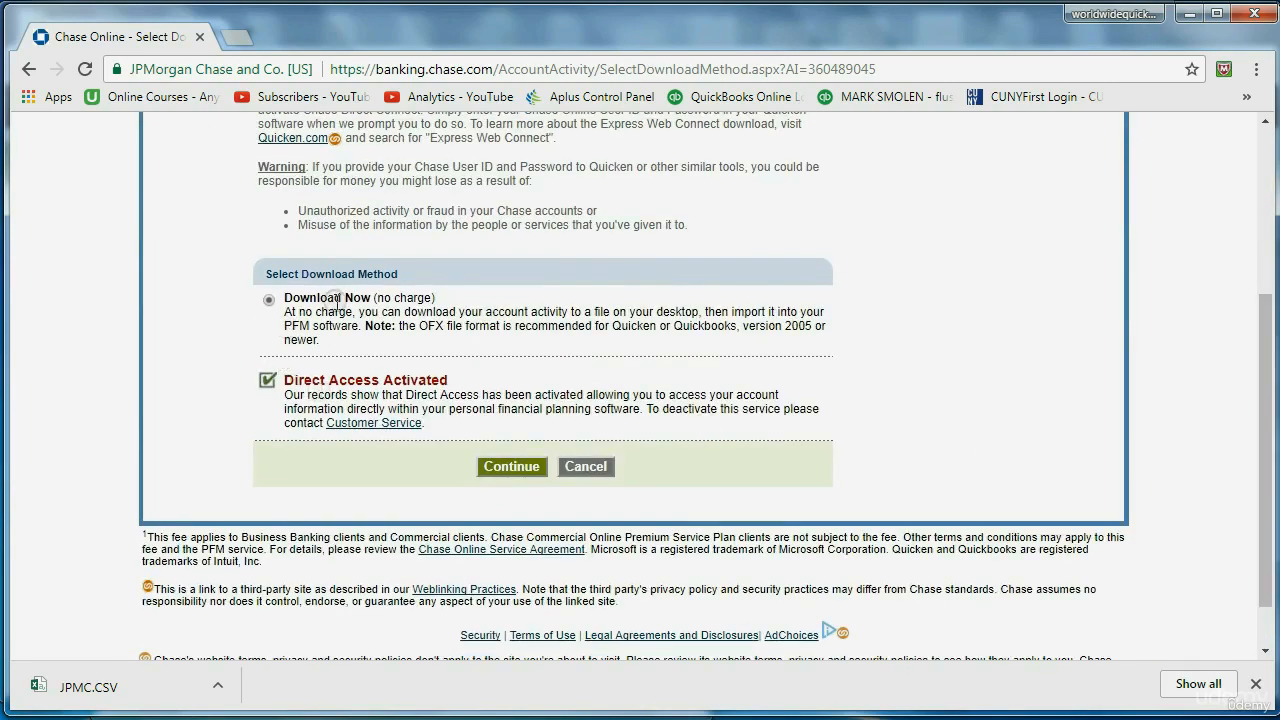
left_click(507, 468)
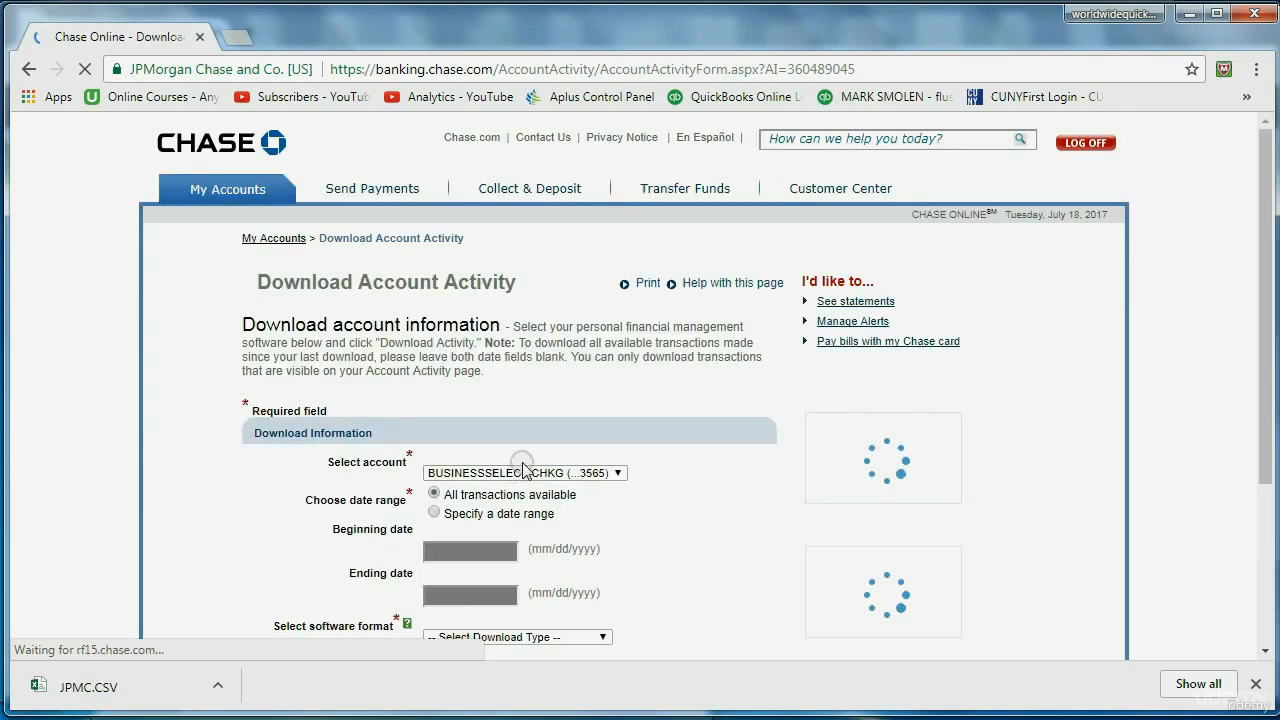
left_click(600, 475)
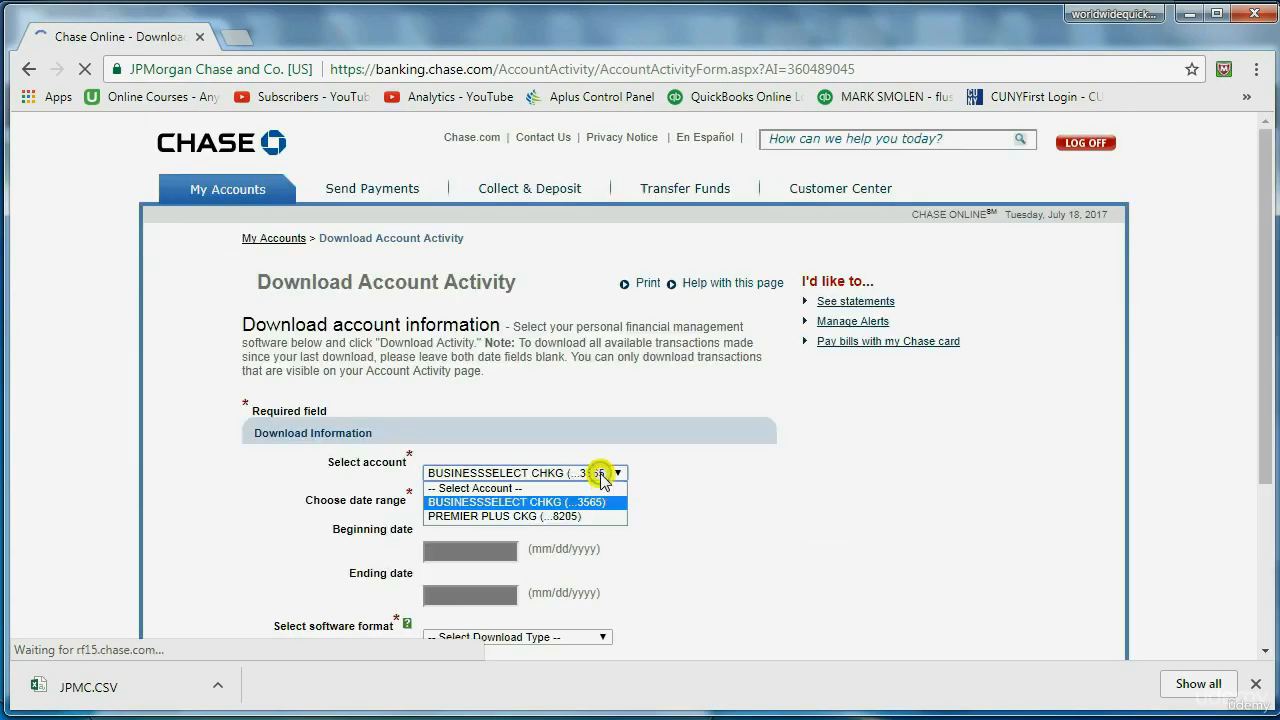
left_click(603, 478)
scroll(665, 471, "down", 1)
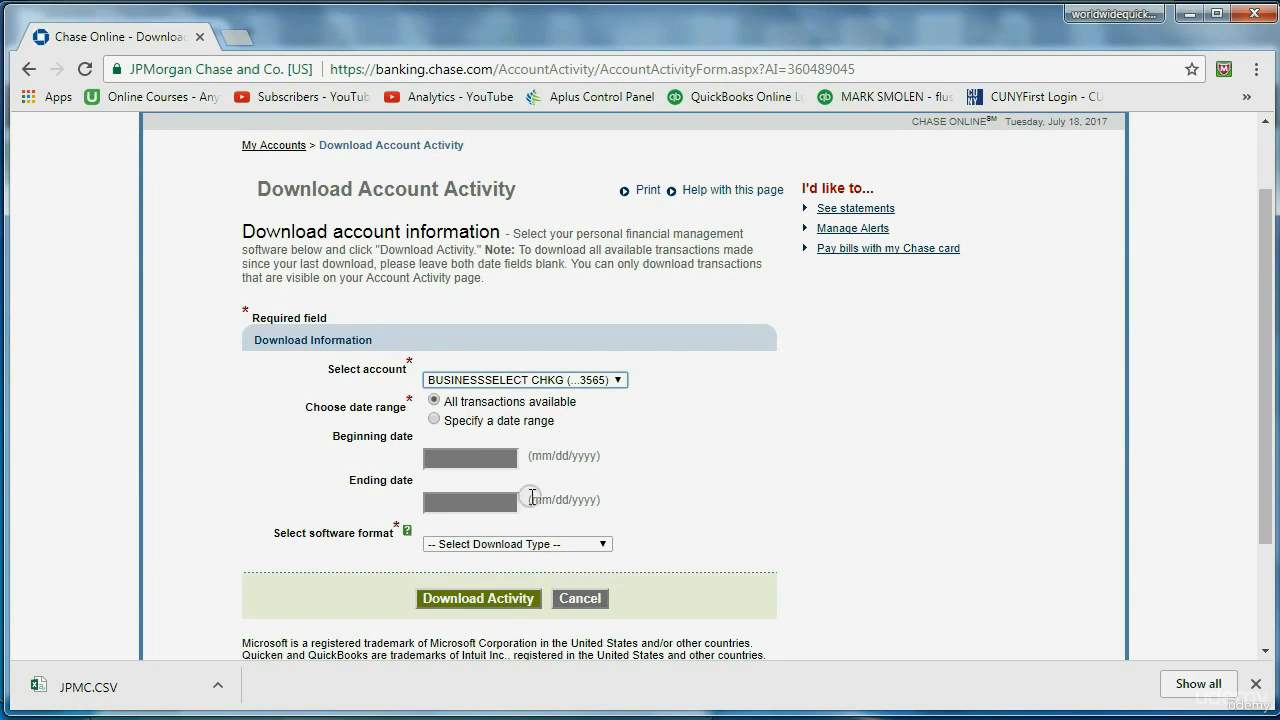
scroll(532, 540, "down", 1)
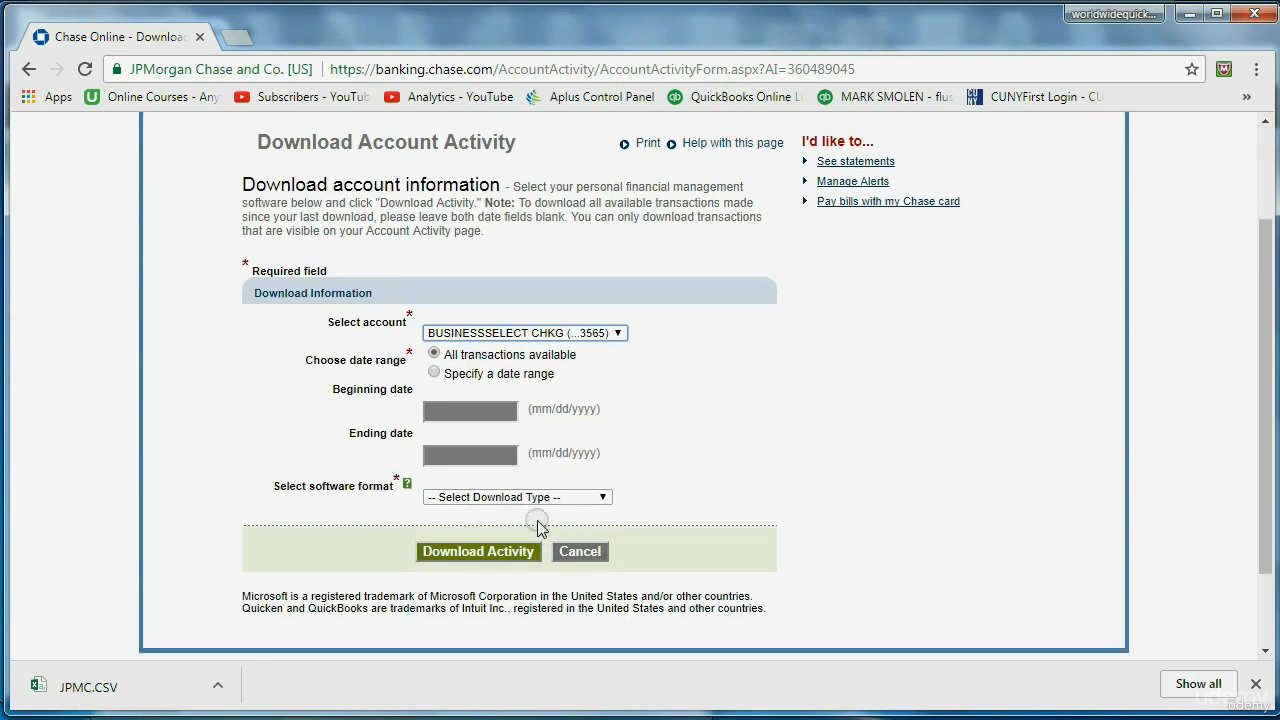
Step: Download the account activity in the Quickbooks Web Connect QBO format
left_click(462, 498)
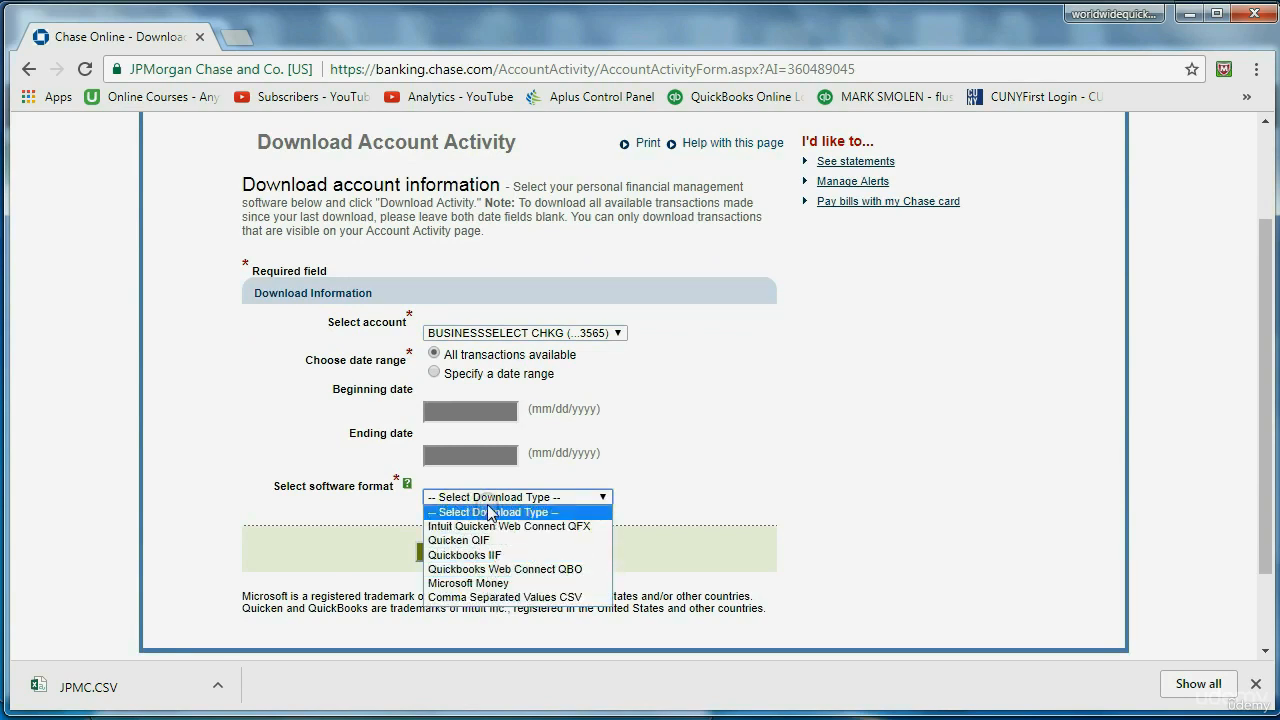
left_click(483, 570)
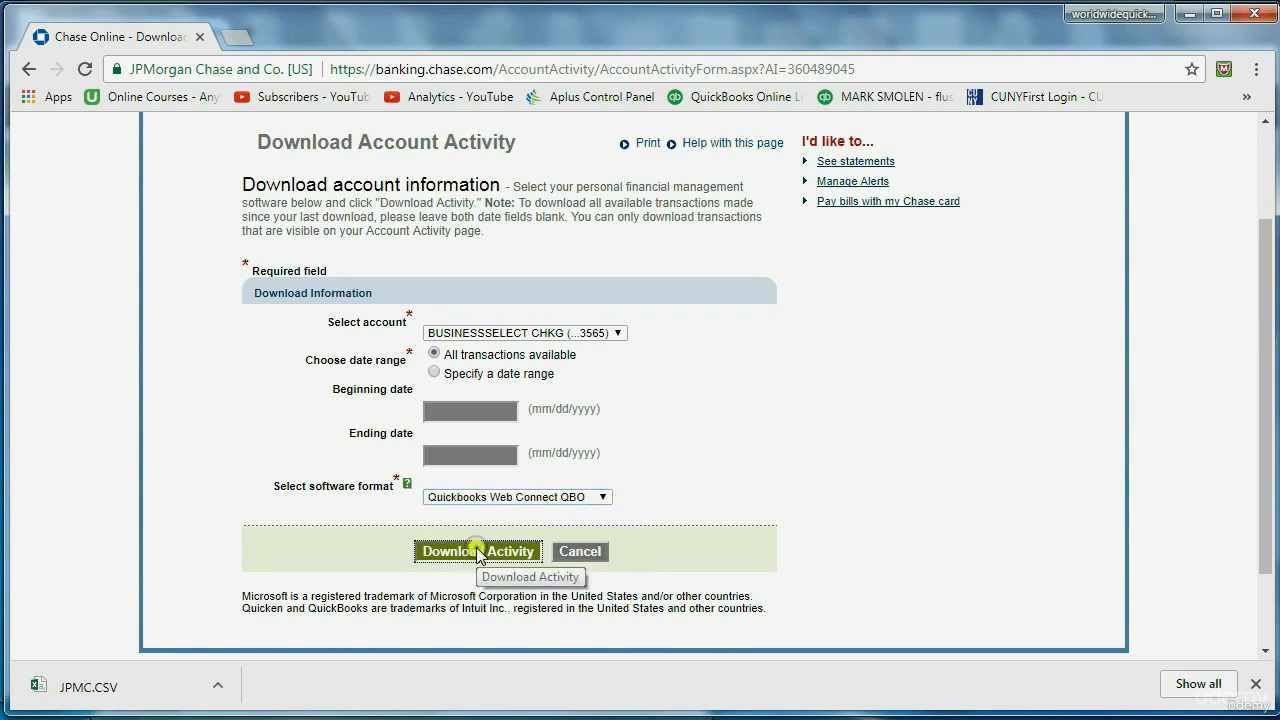
left_click(478, 552)
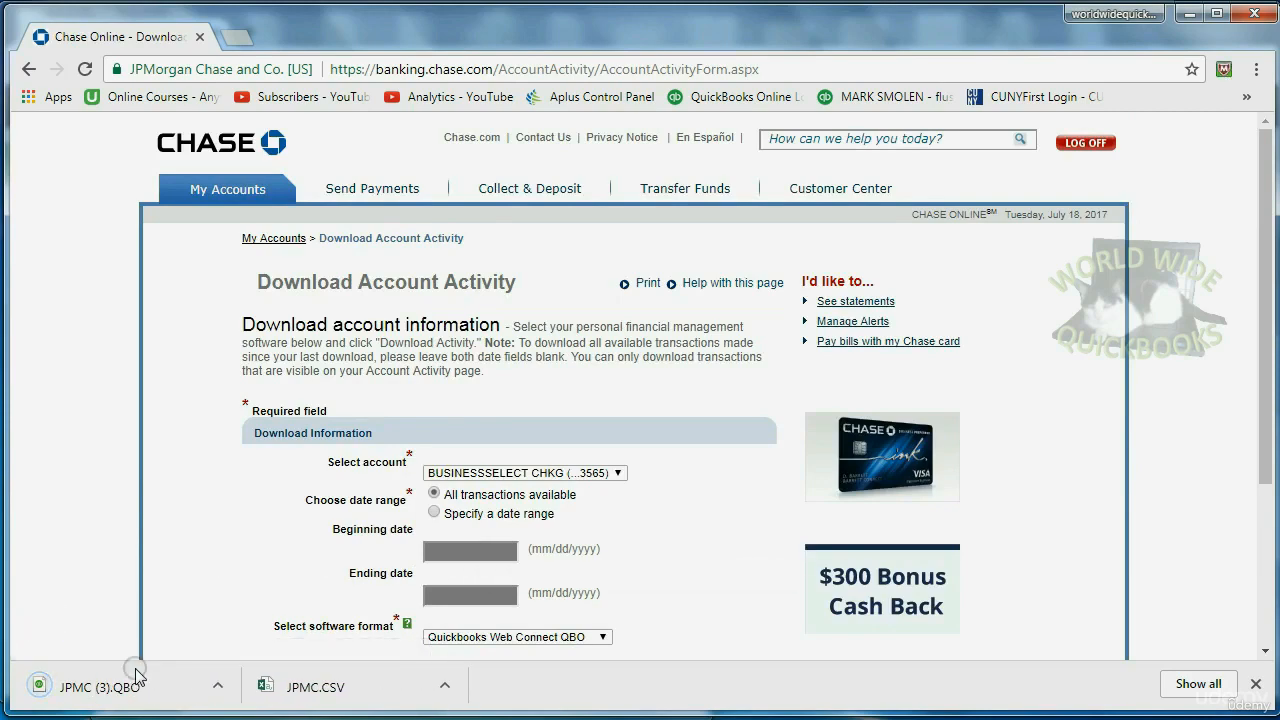
Step: Show the downloaded JPMC (3) QBO file in the Downloads folder and copy it
left_click(218, 685)
left_click(250, 619)
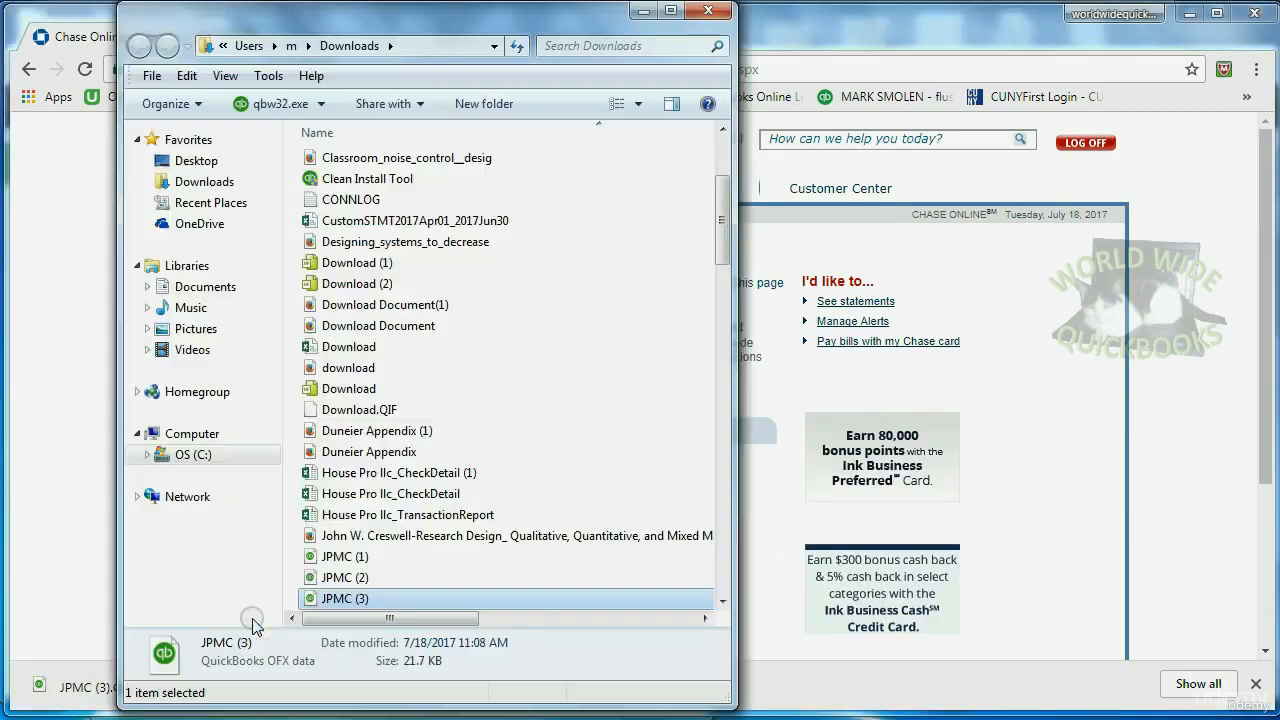
right_click(342, 596)
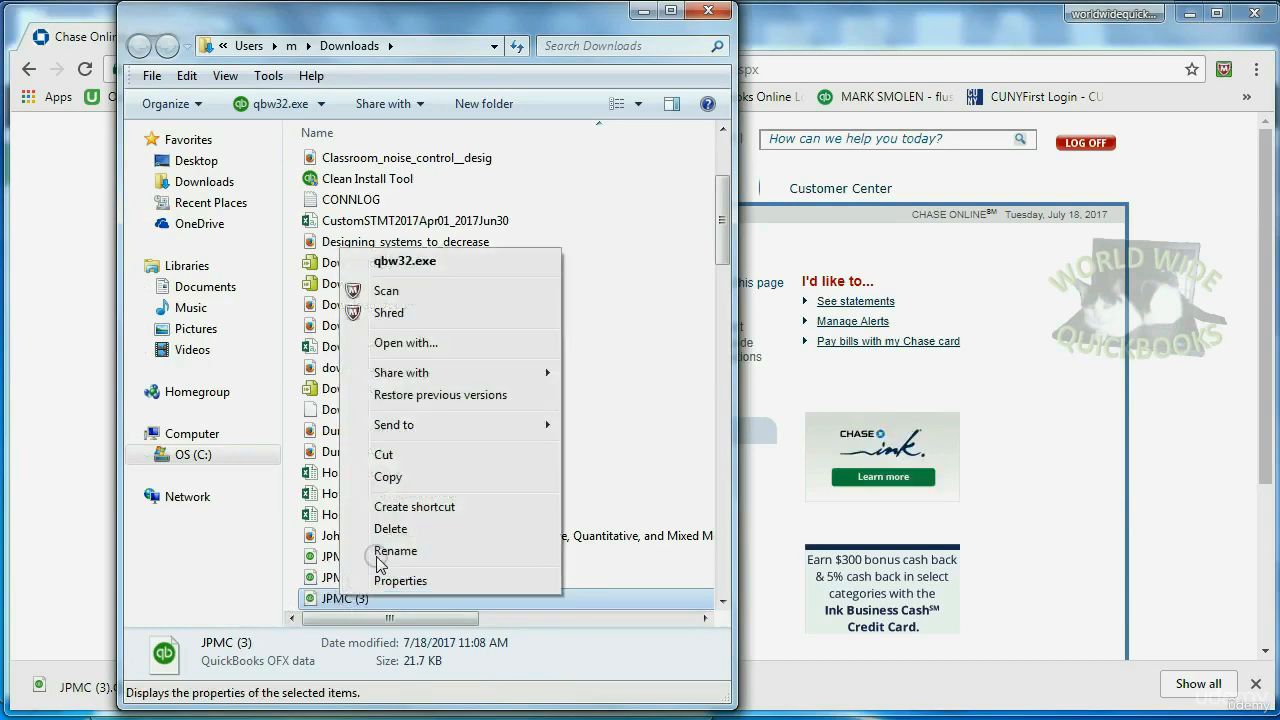
left_click(388, 478)
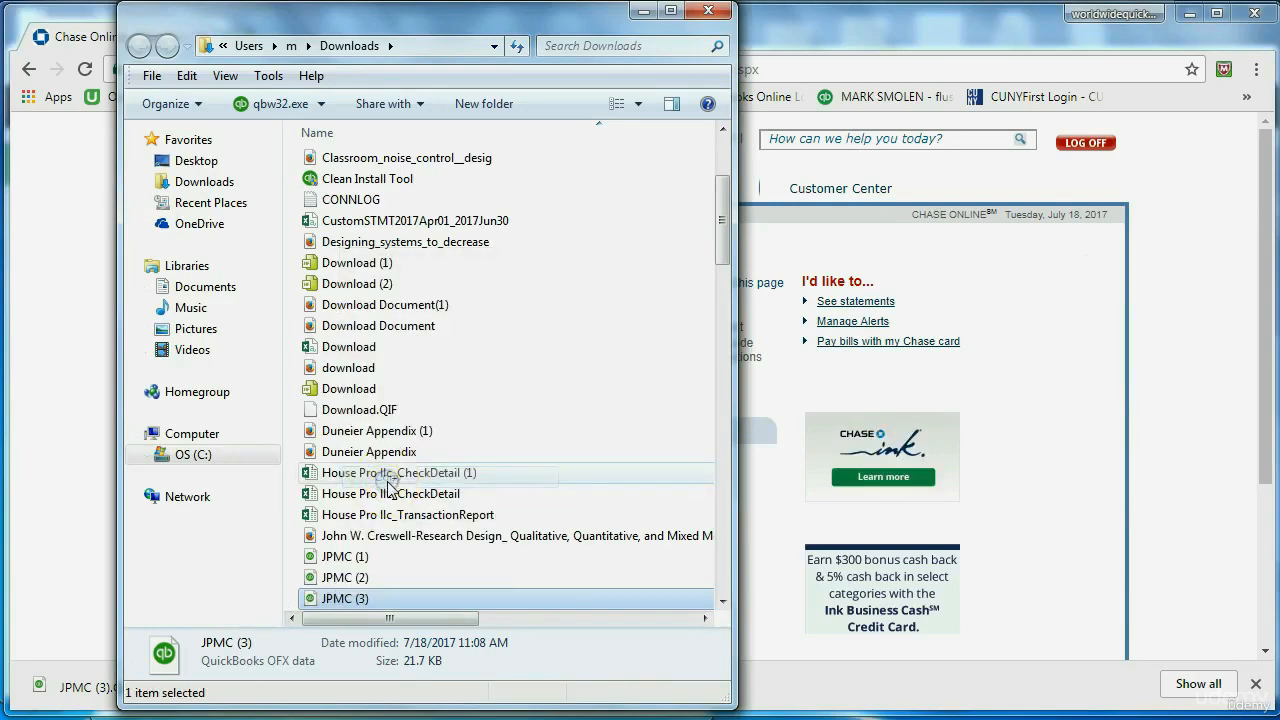
Step: Minimize the open windows and paste the copied JPMC (3) file onto the desktop
left_click(642, 11)
left_click(1189, 14)
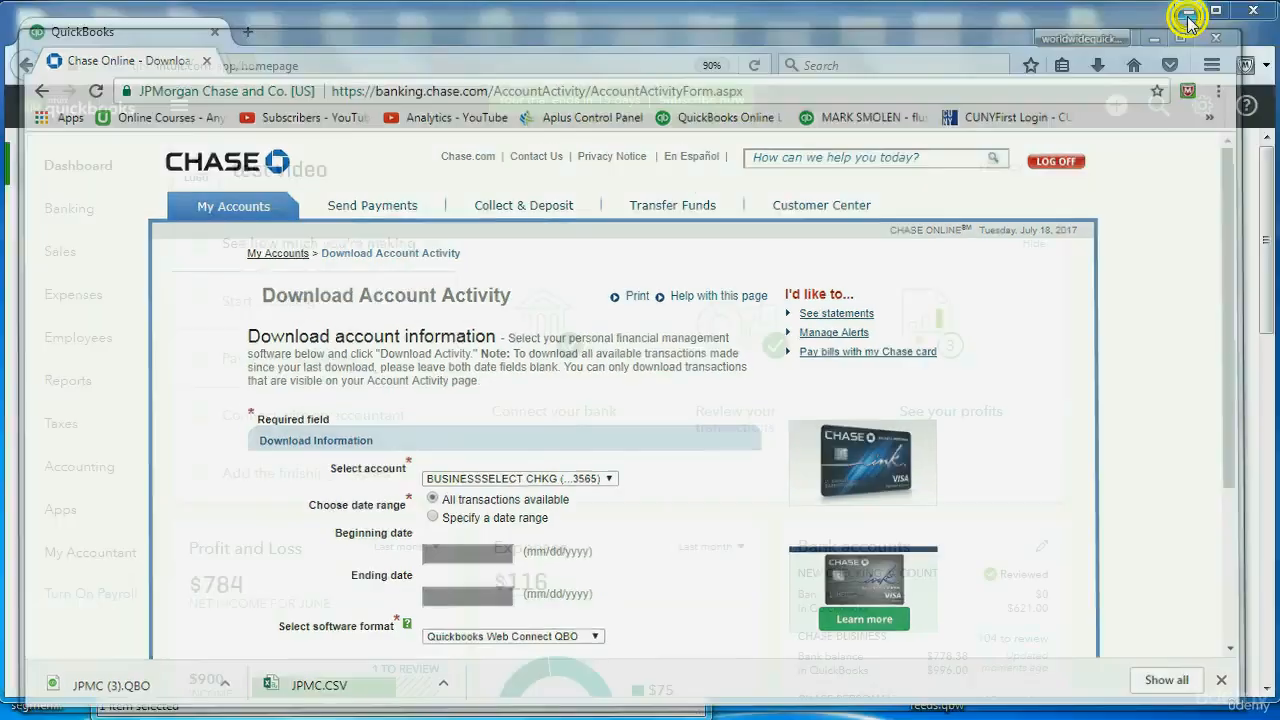
left_click(1190, 12)
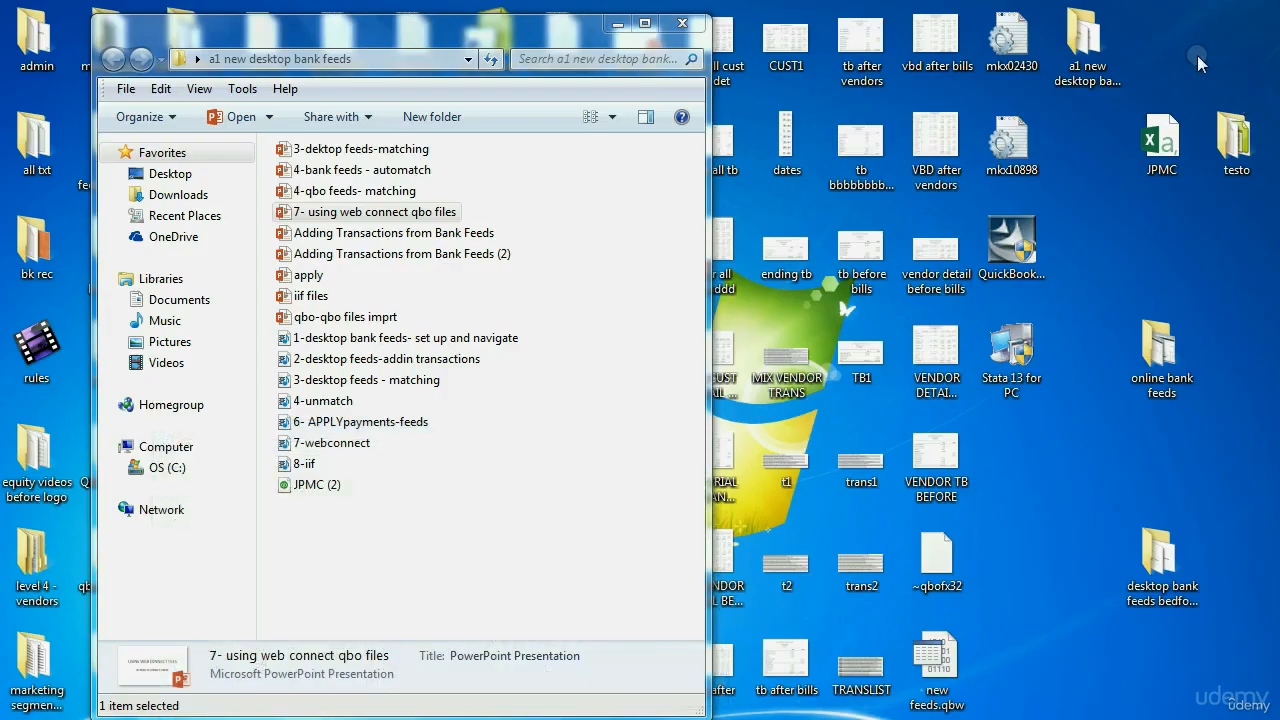
right_click(1186, 36)
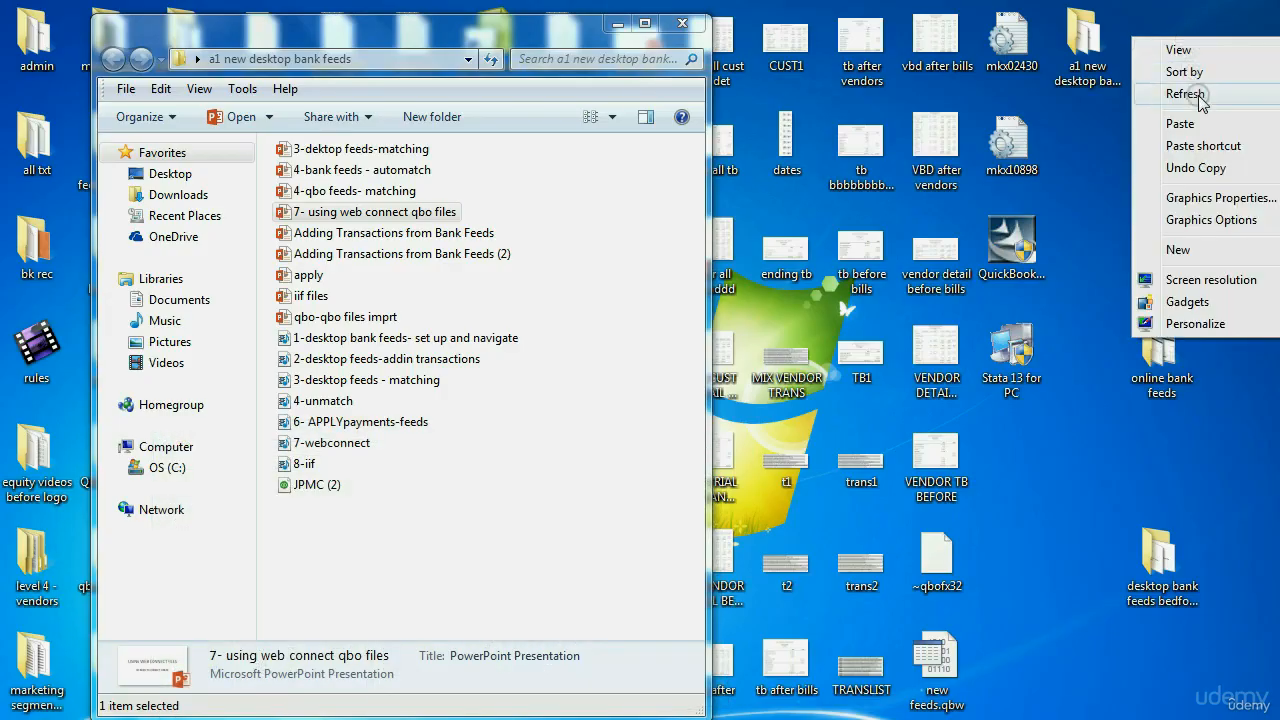
left_click(1182, 124)
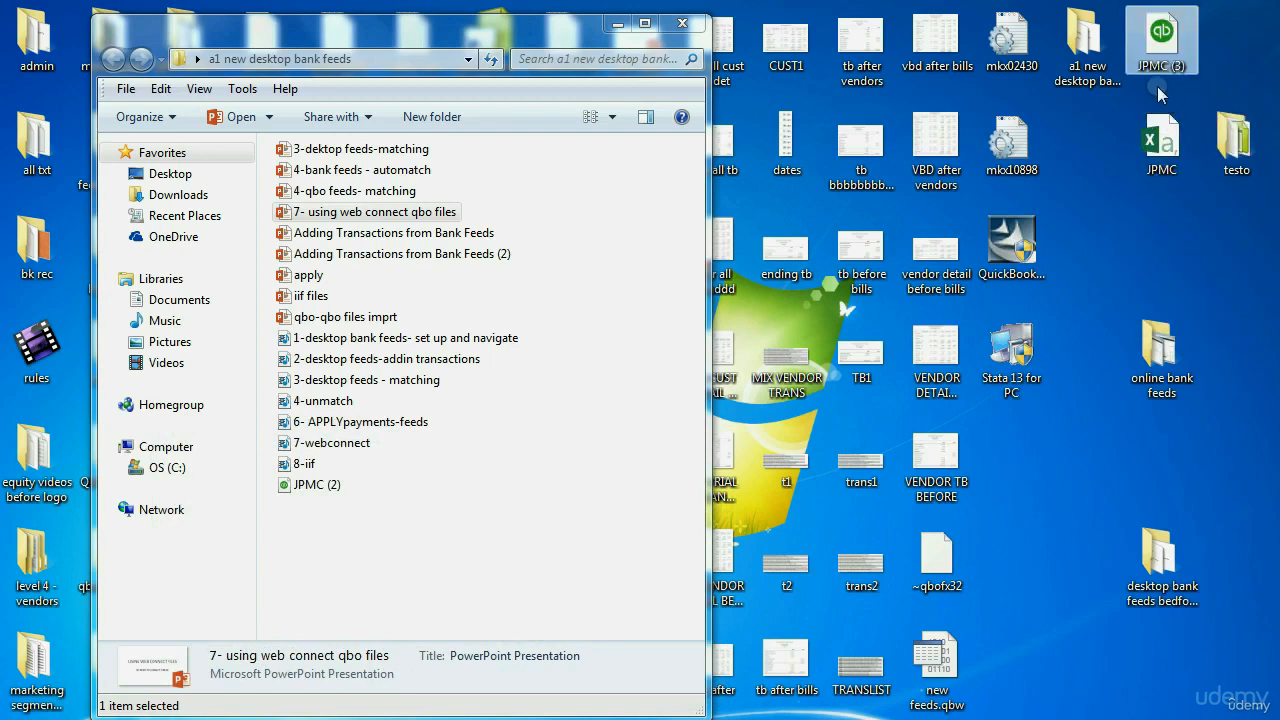
double_click(1164, 23)
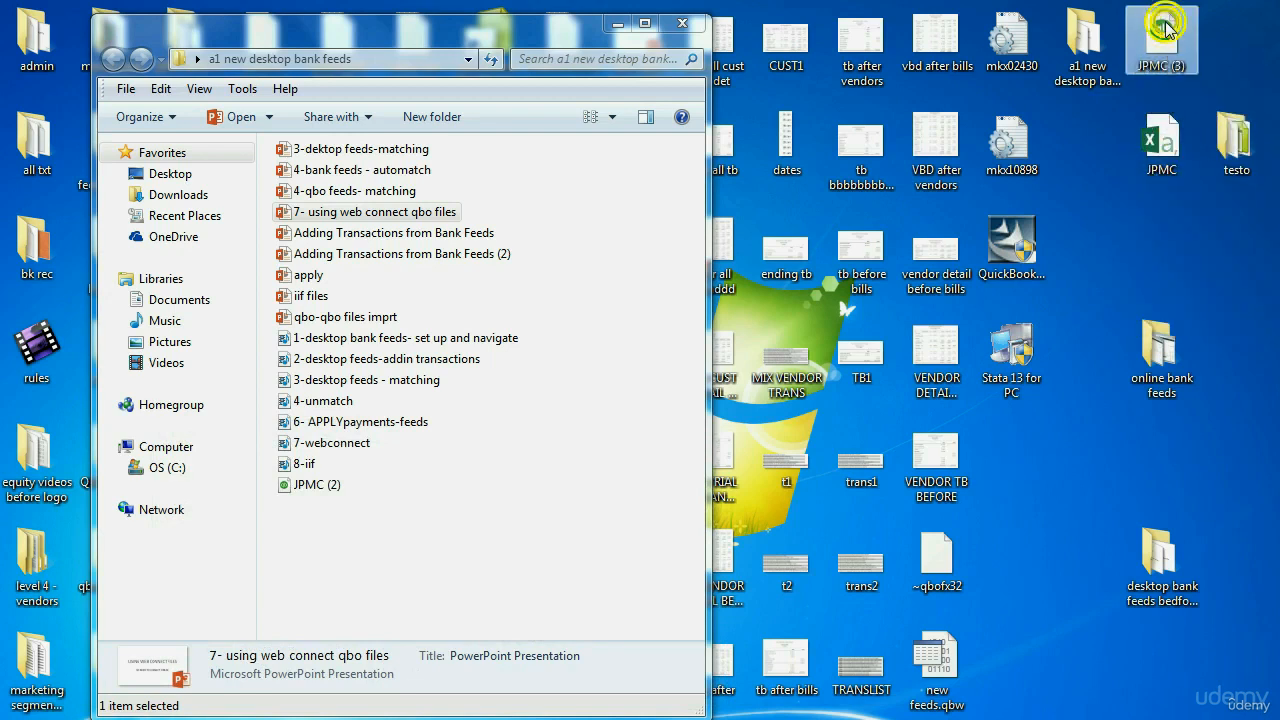
left_click(1180, 64)
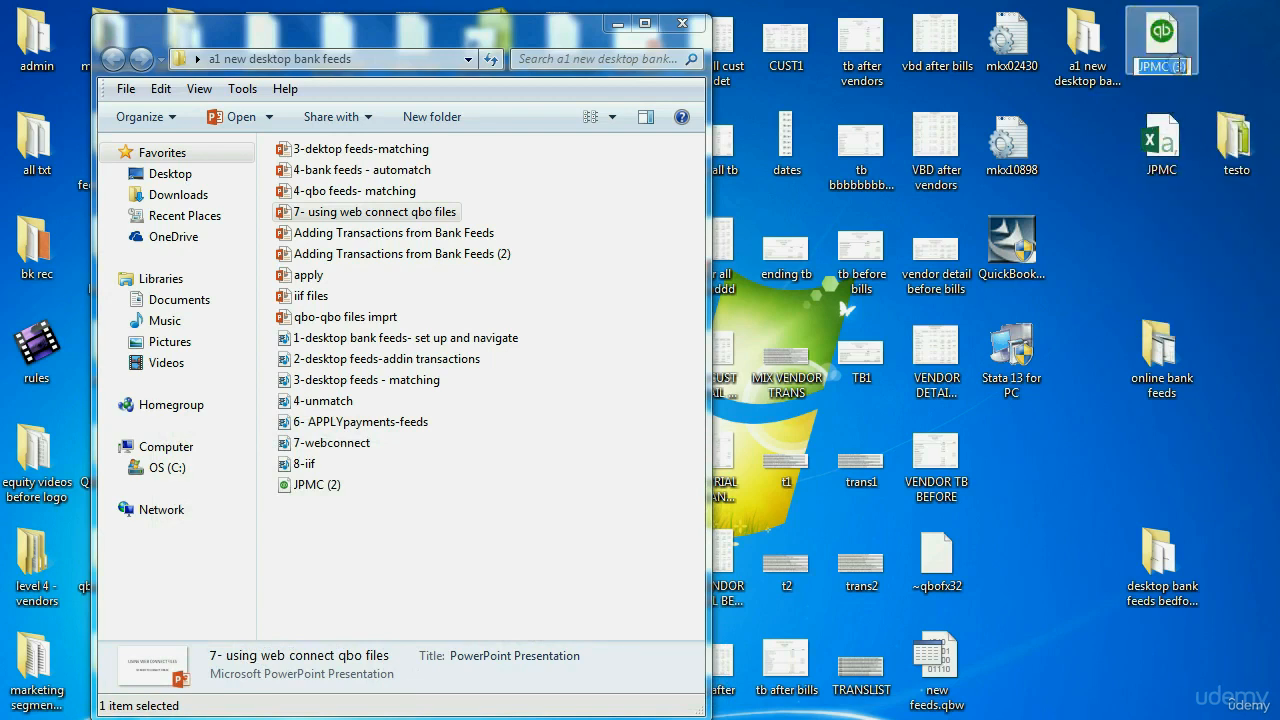
double_click(1169, 38)
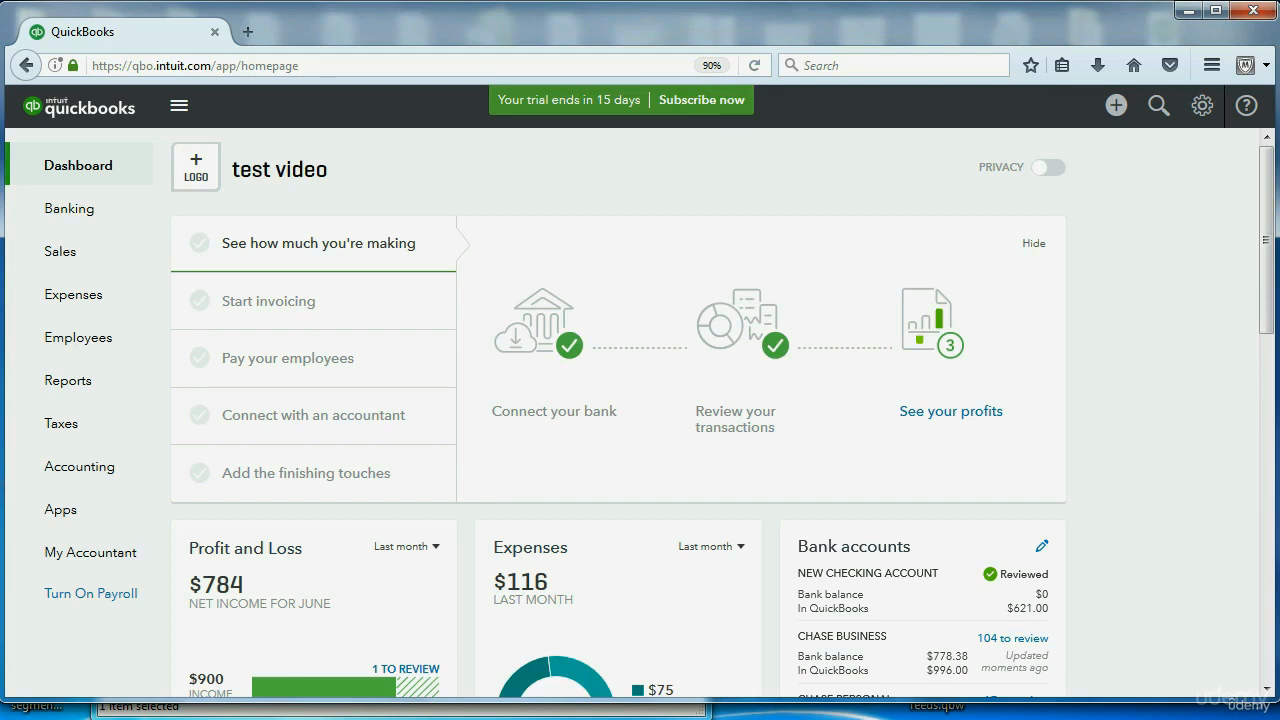
Step: Switch to QuickBooks Online and open the bank file upload from the Banking page
left_click(60, 213)
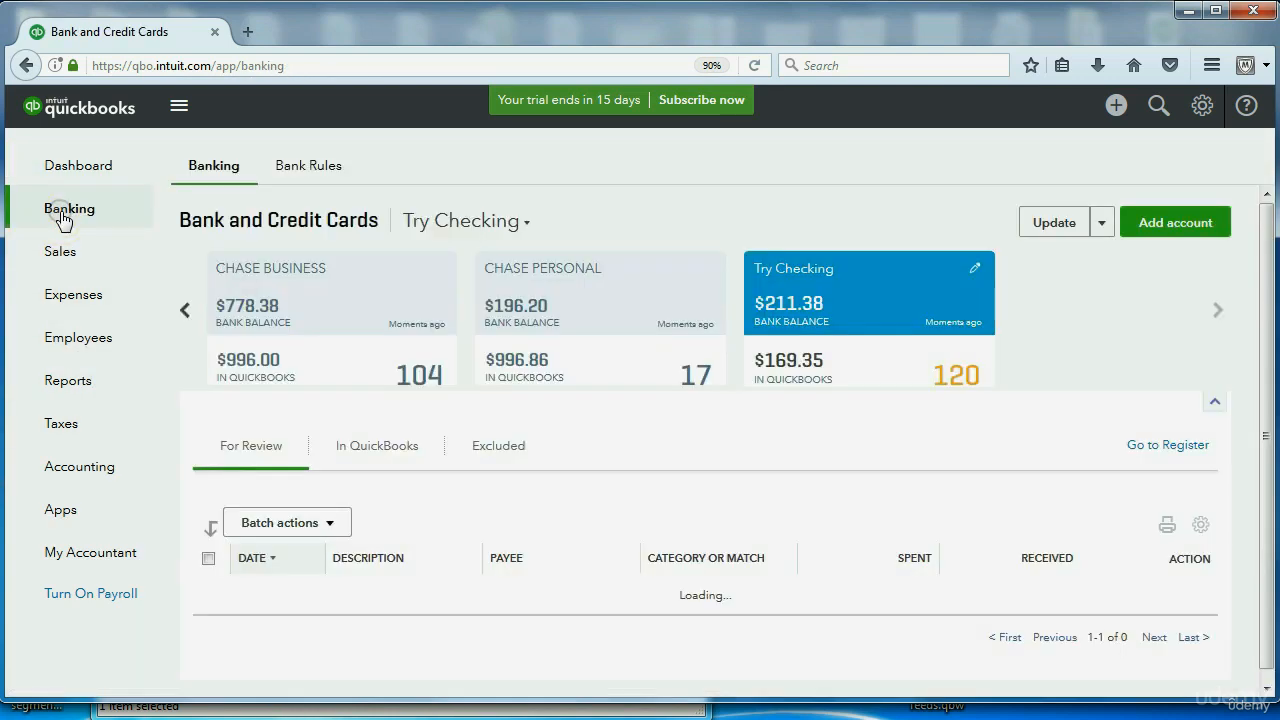
left_click(1063, 224)
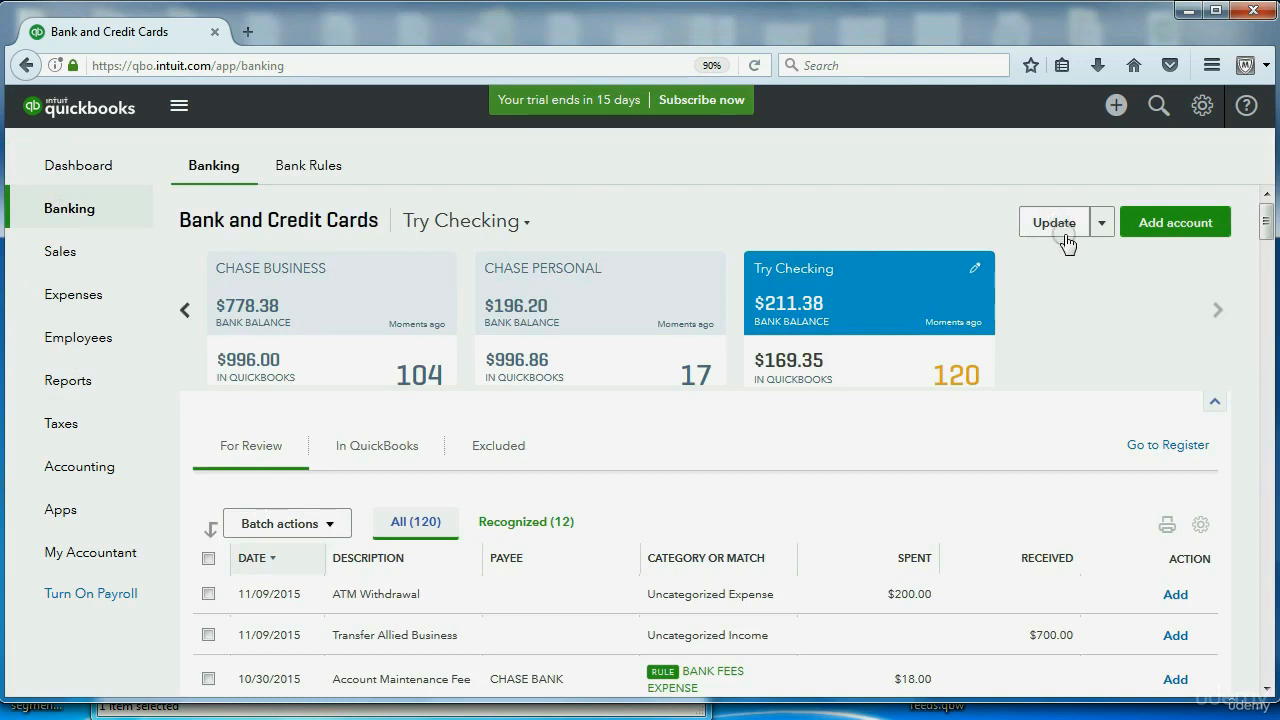
left_click(1102, 230)
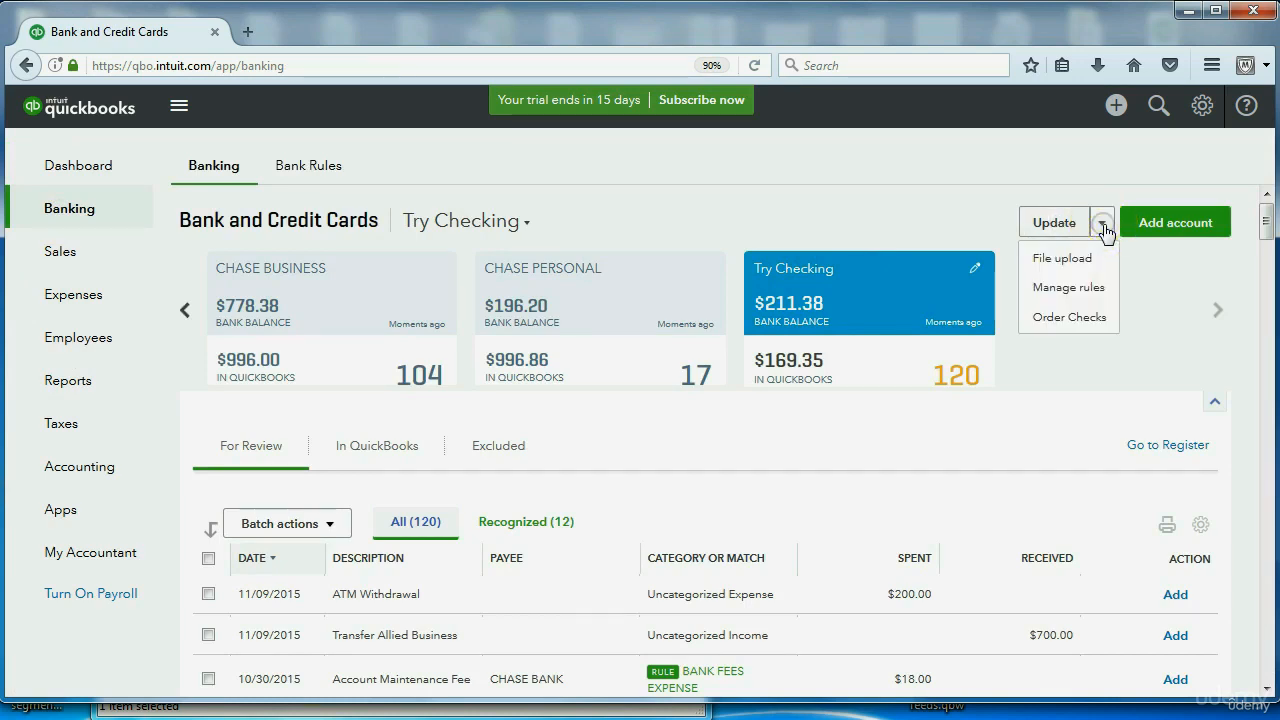
left_click(1066, 257)
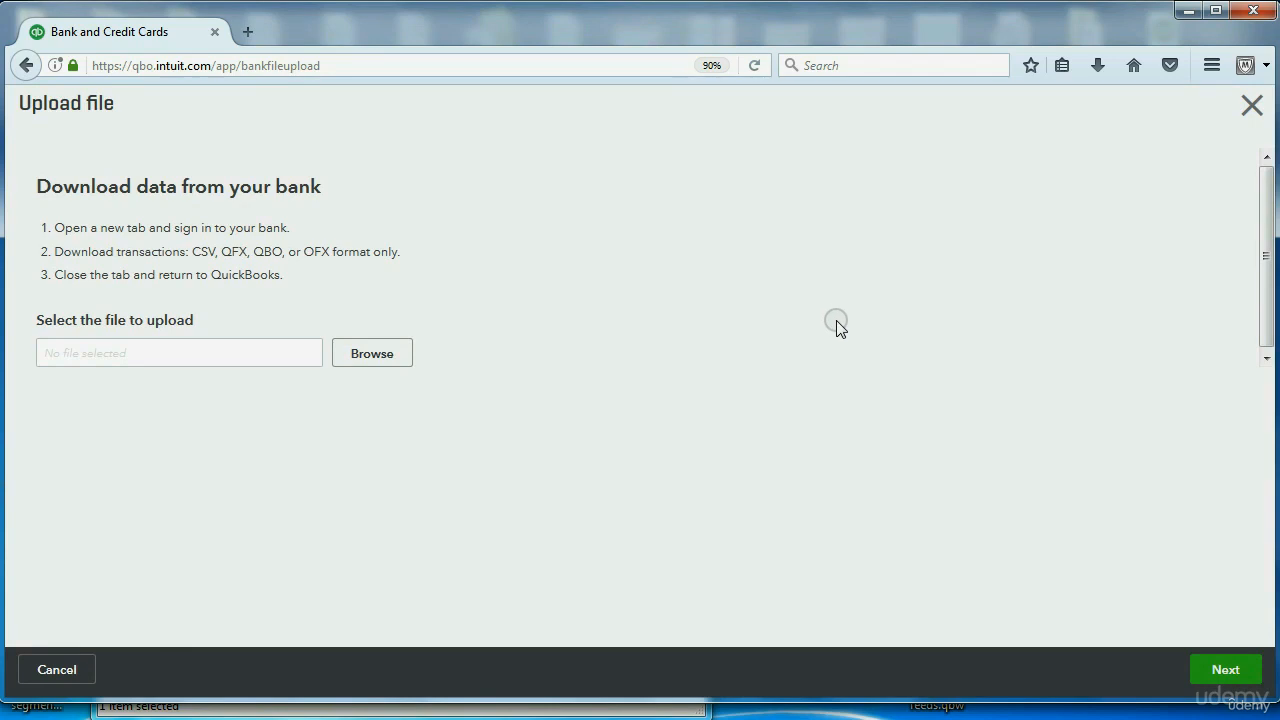
Step: Check the accepted upload formats, choose JPMC (3).QBO from the desktop as the file to upload, and continue
left_click(363, 355)
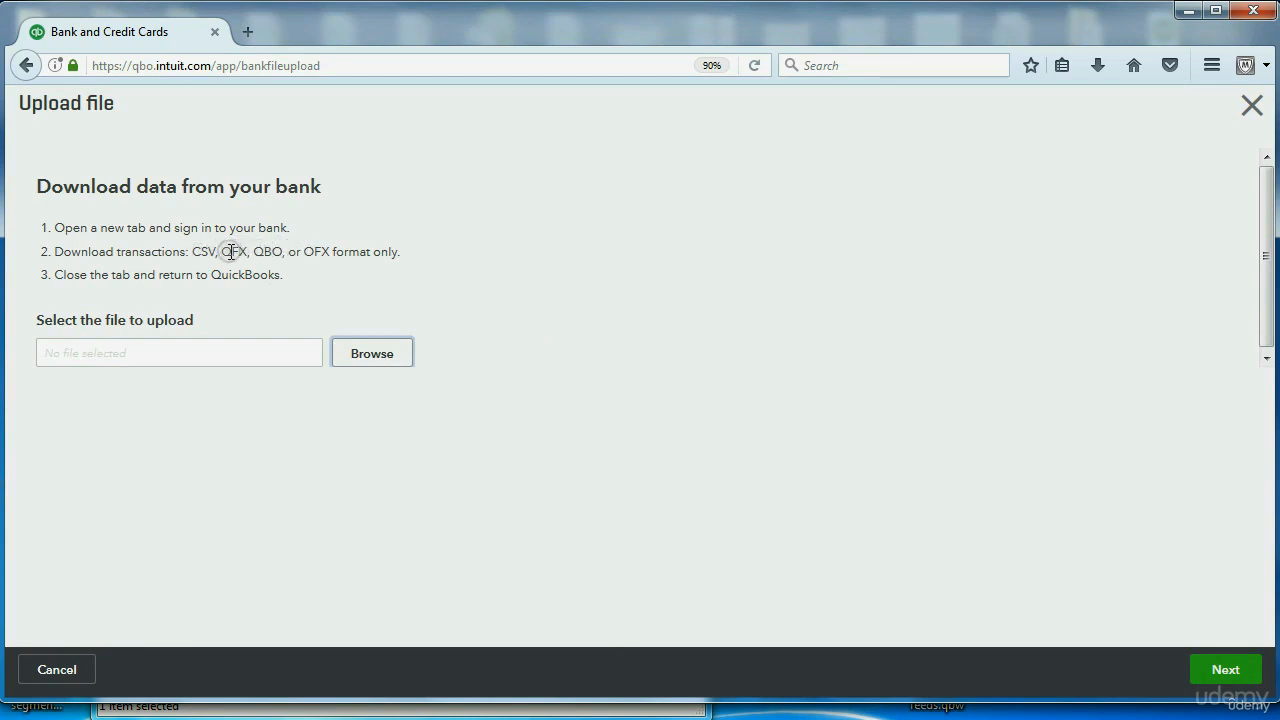
left_click_drag(195, 251, 400, 254)
left_click(361, 285)
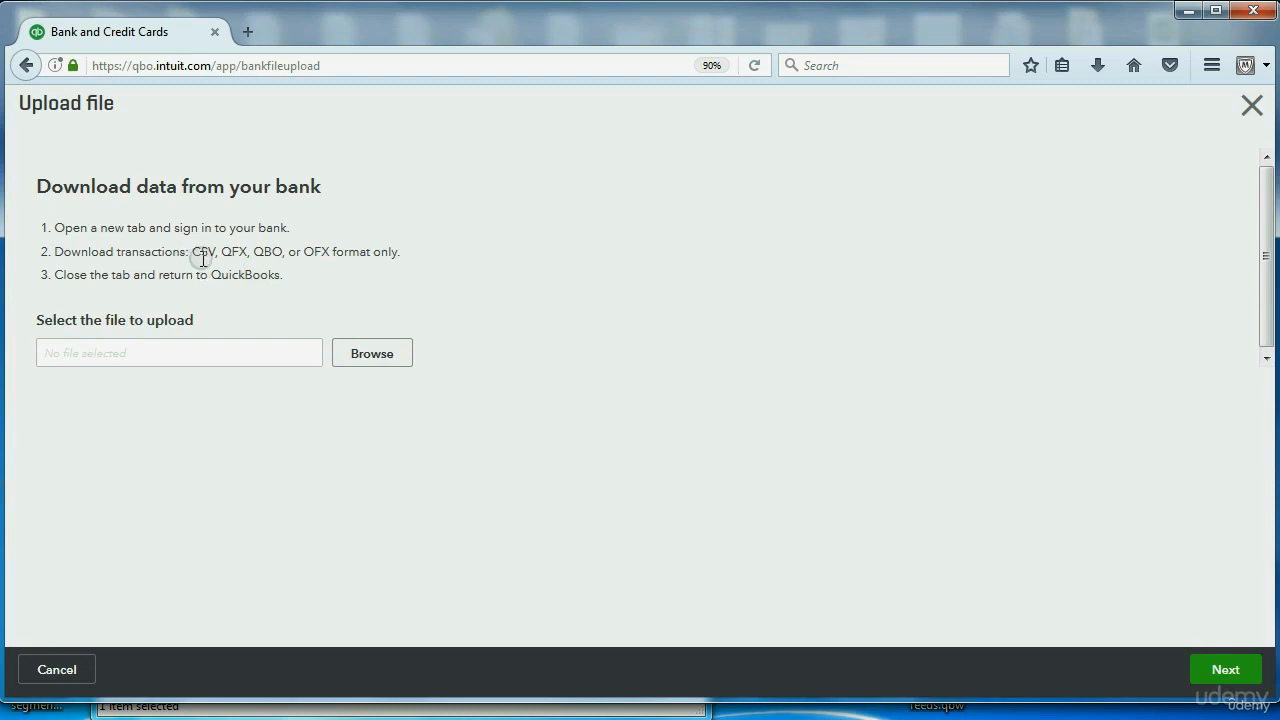
left_click_drag(219, 251, 288, 255)
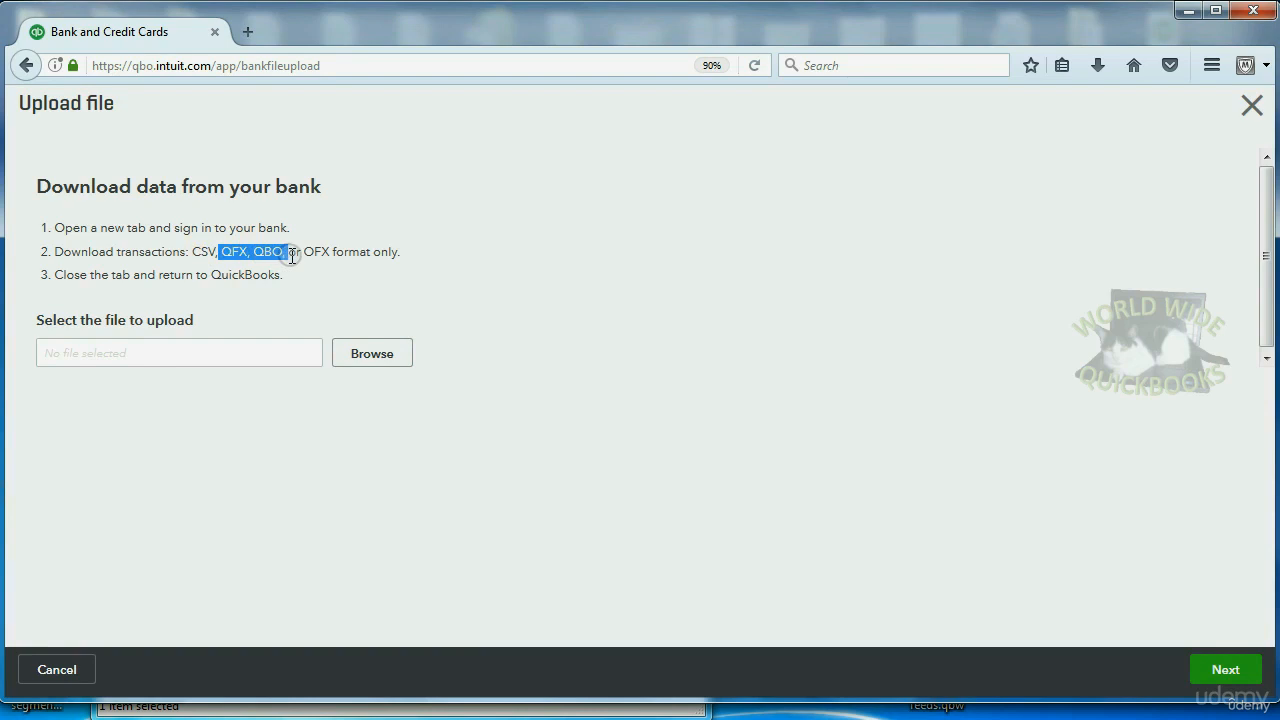
left_click(289, 255)
left_click(360, 355)
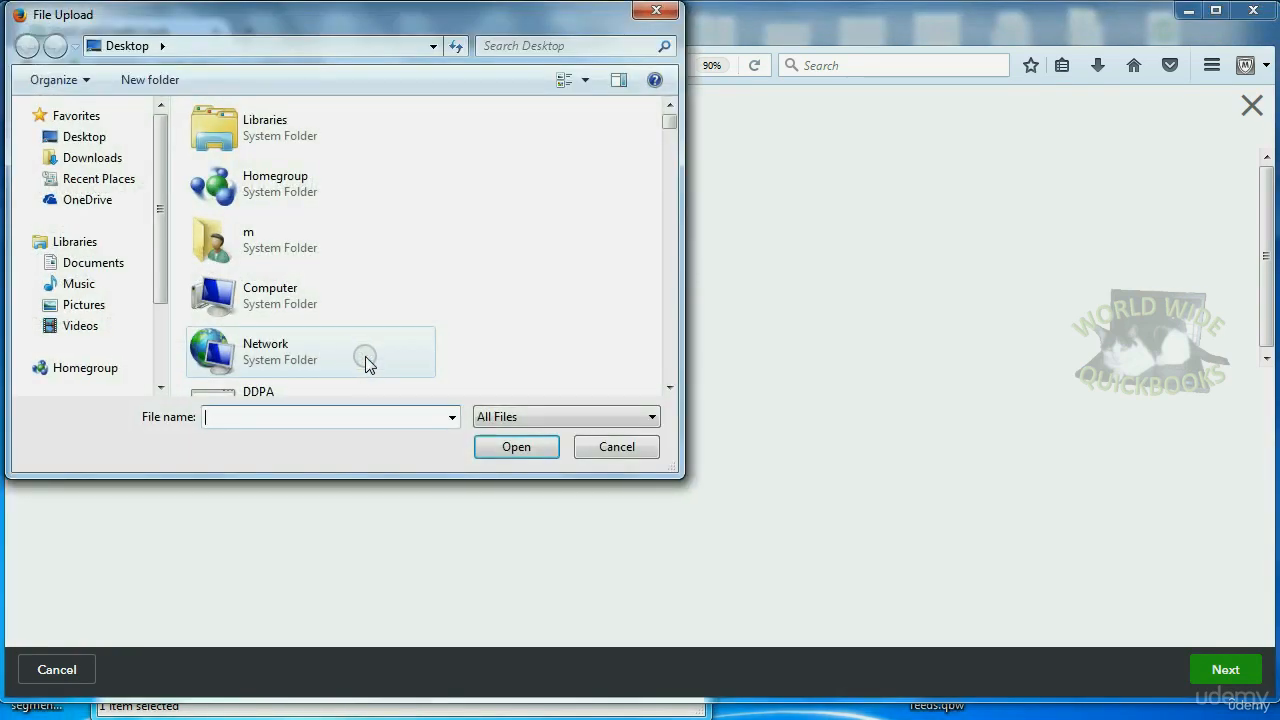
type("j")
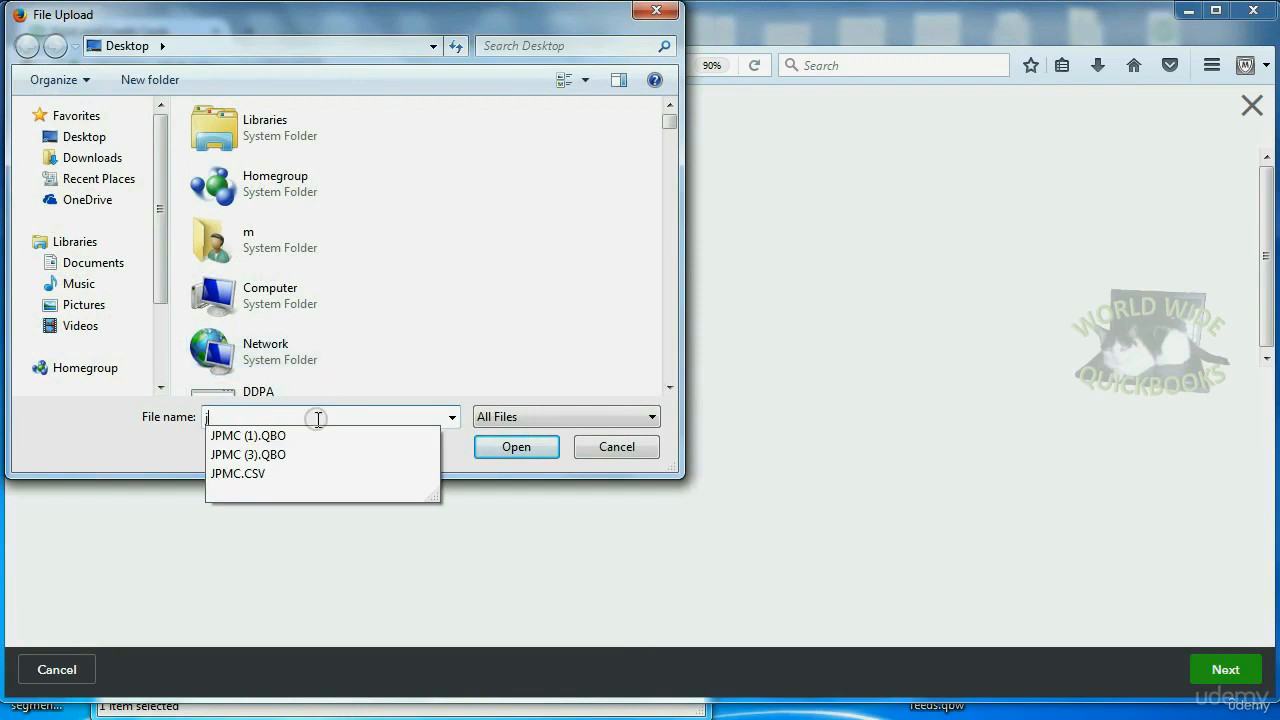
left_click(310, 454)
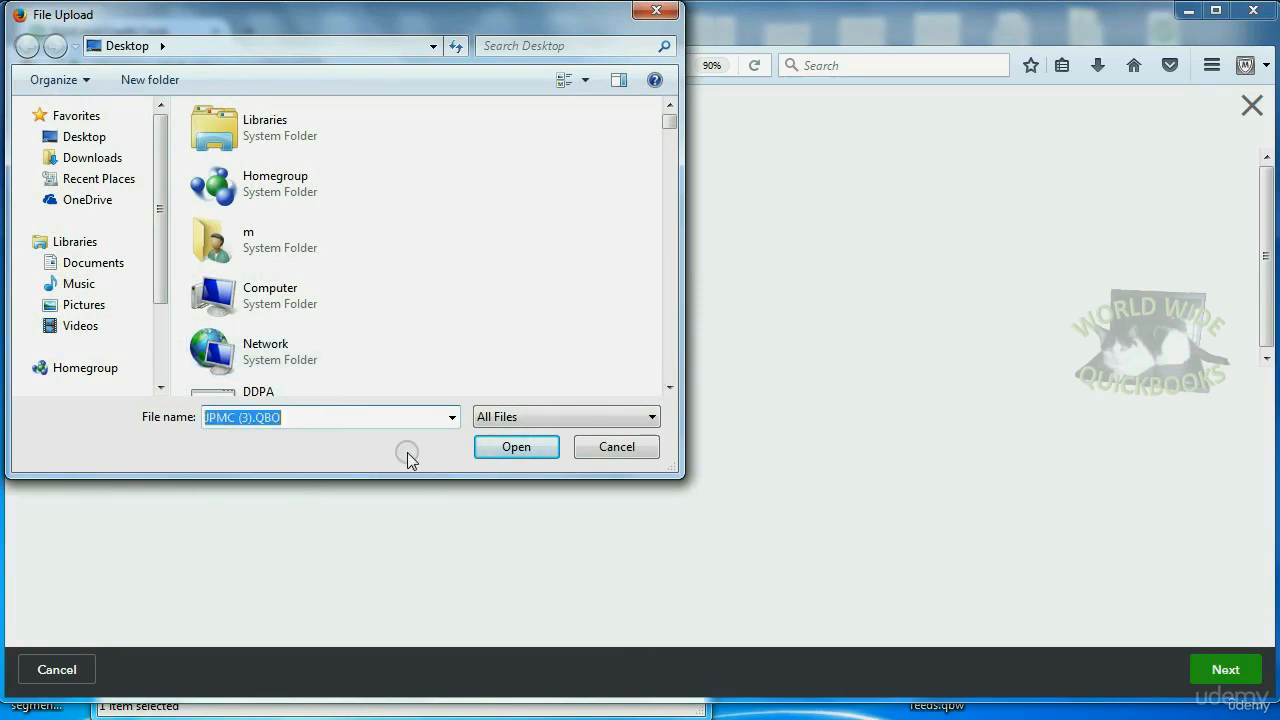
left_click(512, 449)
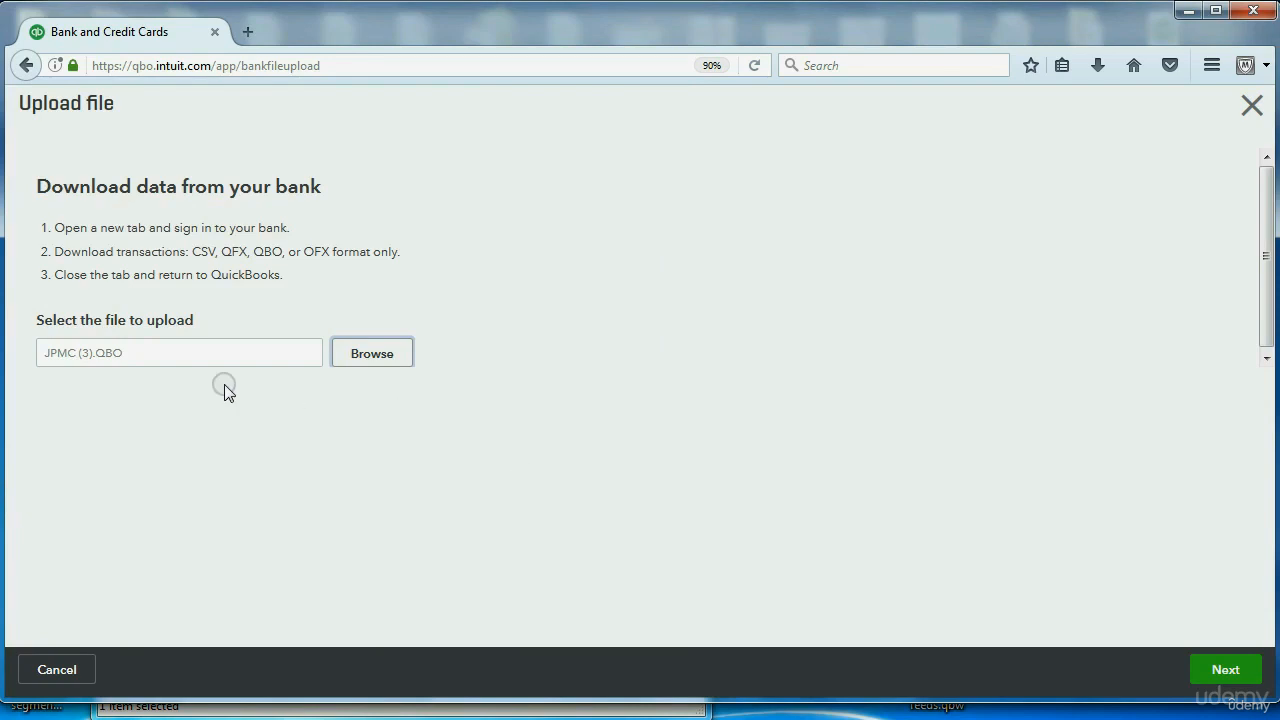
left_click(1221, 677)
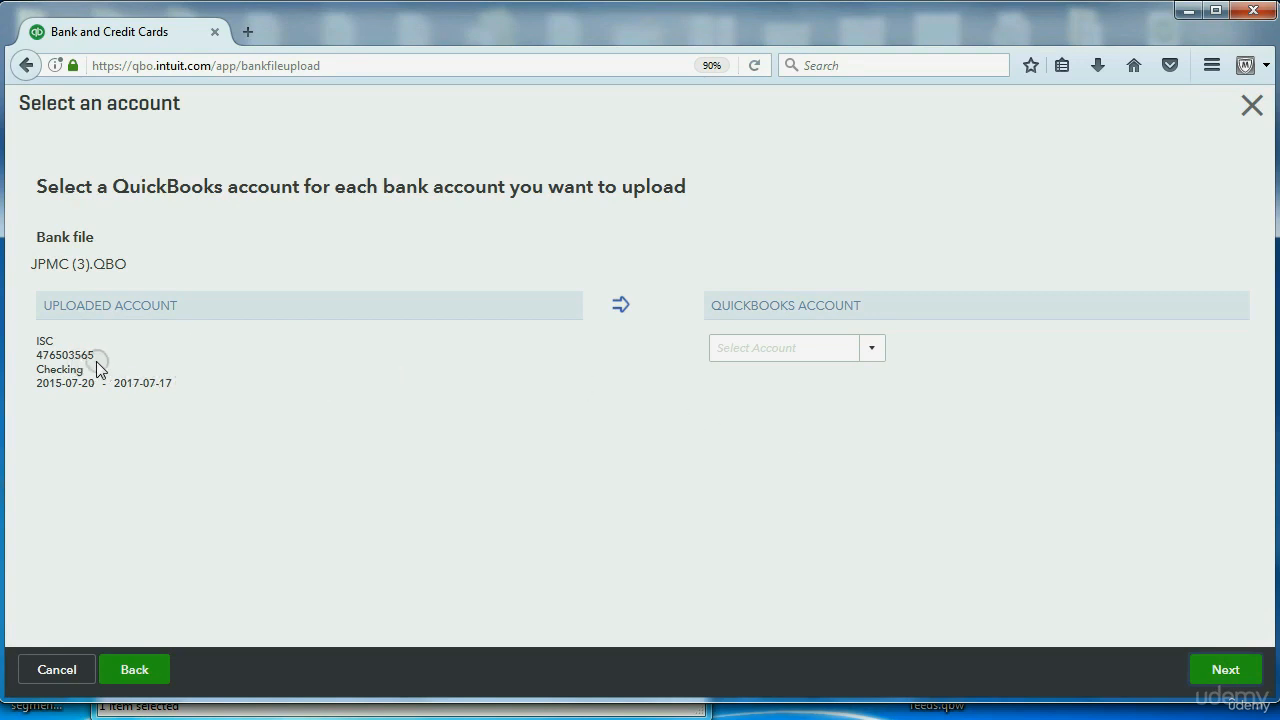
Step: Assign the uploaded checking account to the Try Checking account in QuickBooks, and complete the import
left_click(867, 348)
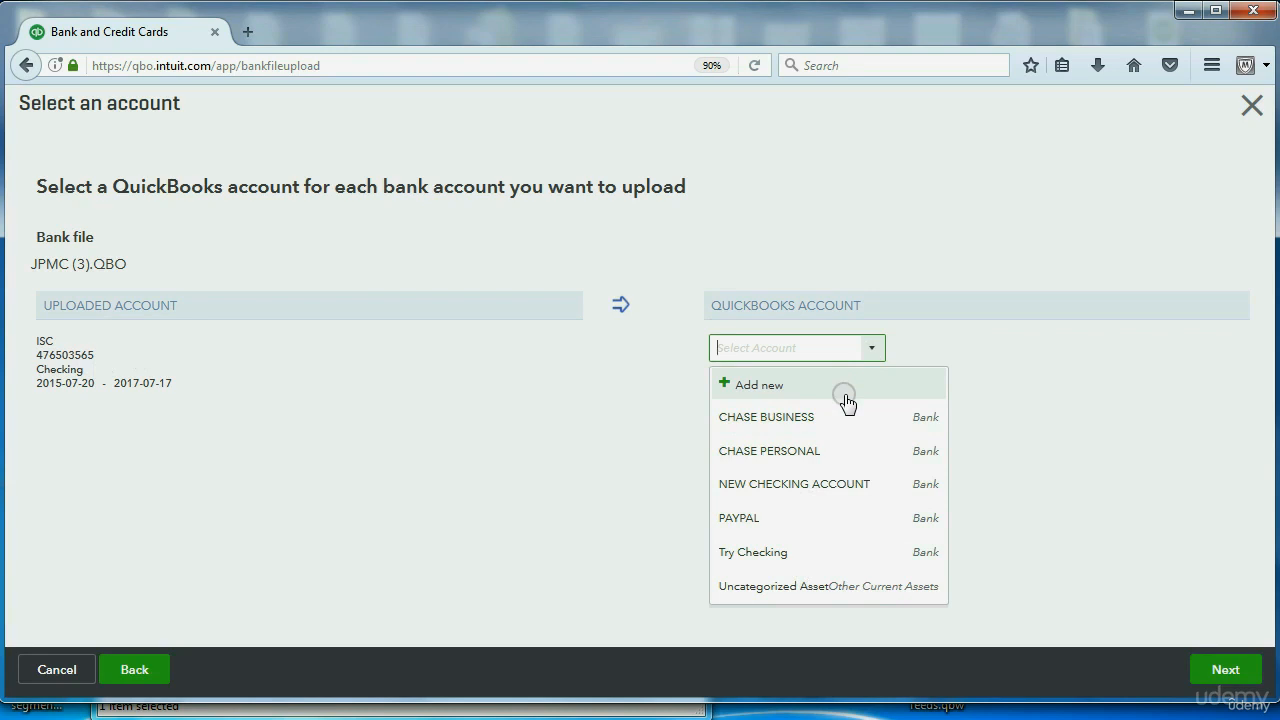
left_click(751, 556)
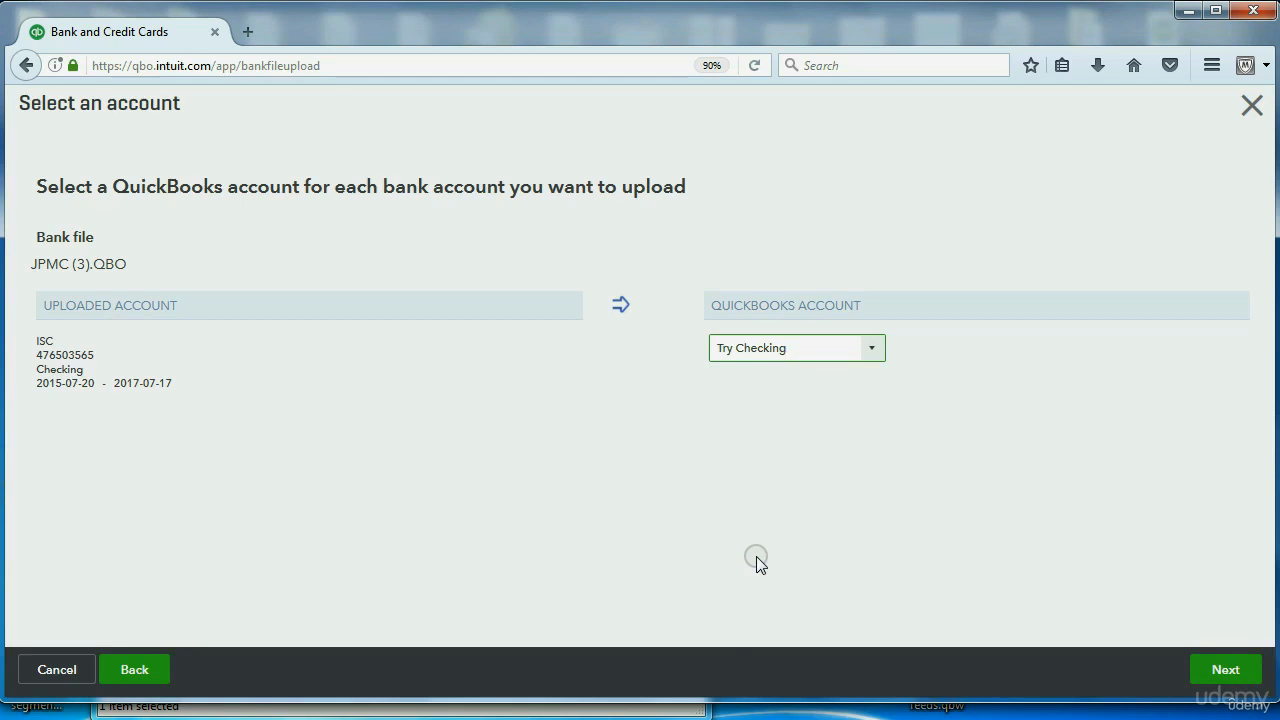
left_click(1226, 670)
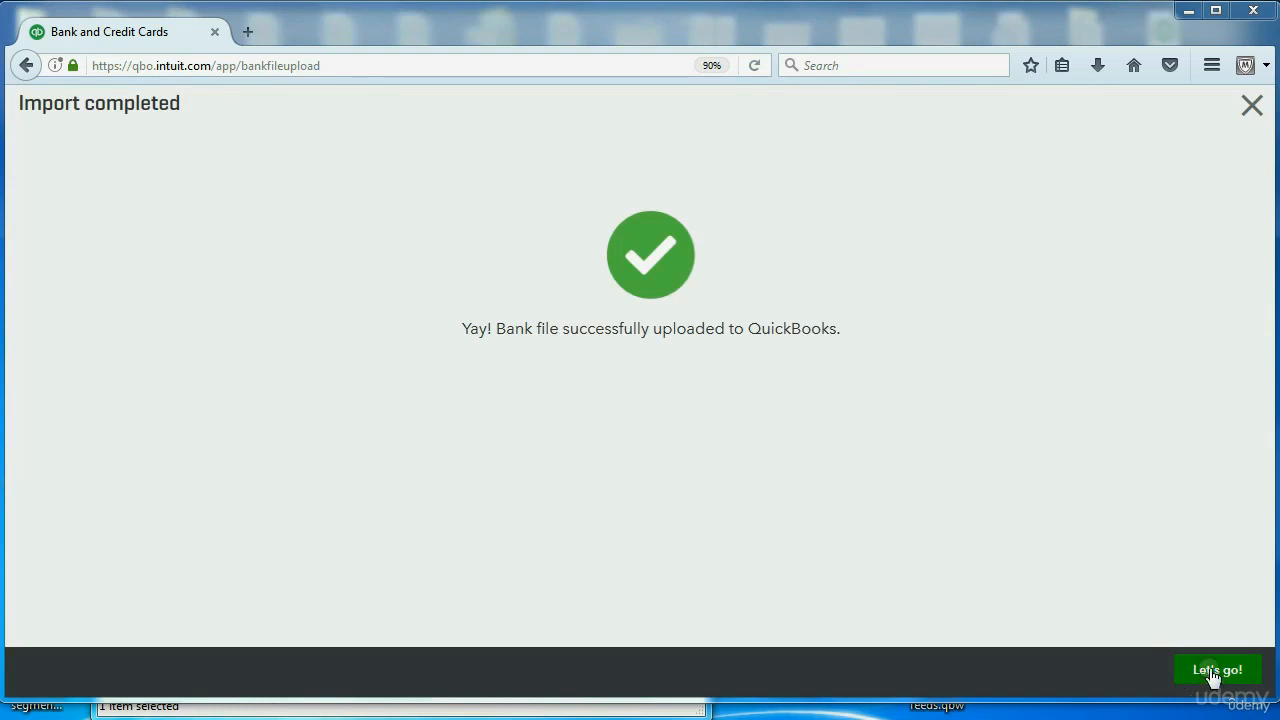
left_click(1212, 675)
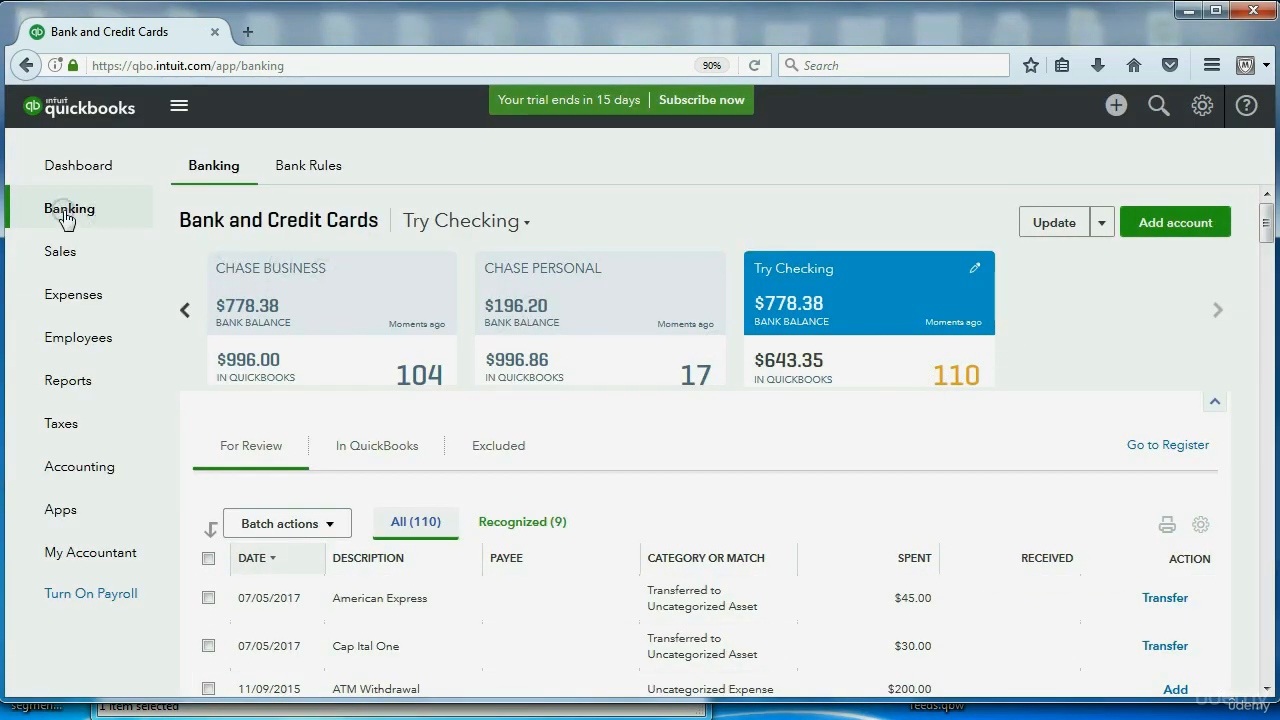
Step: Review the imported transactions in Try Checking's For Review list
scroll(630, 302, "down", 2)
scroll(622, 310, "down", 3)
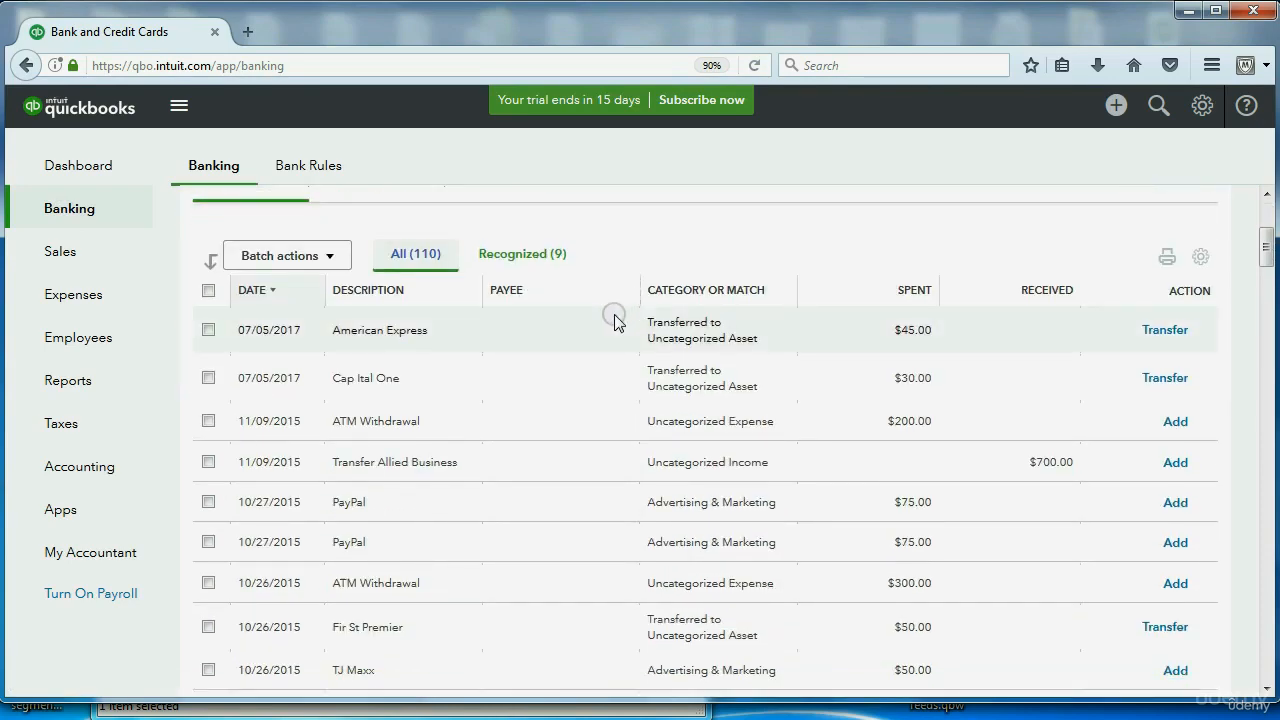
scroll(614, 319, "down", 1)
scroll(614, 319, "up", 3)
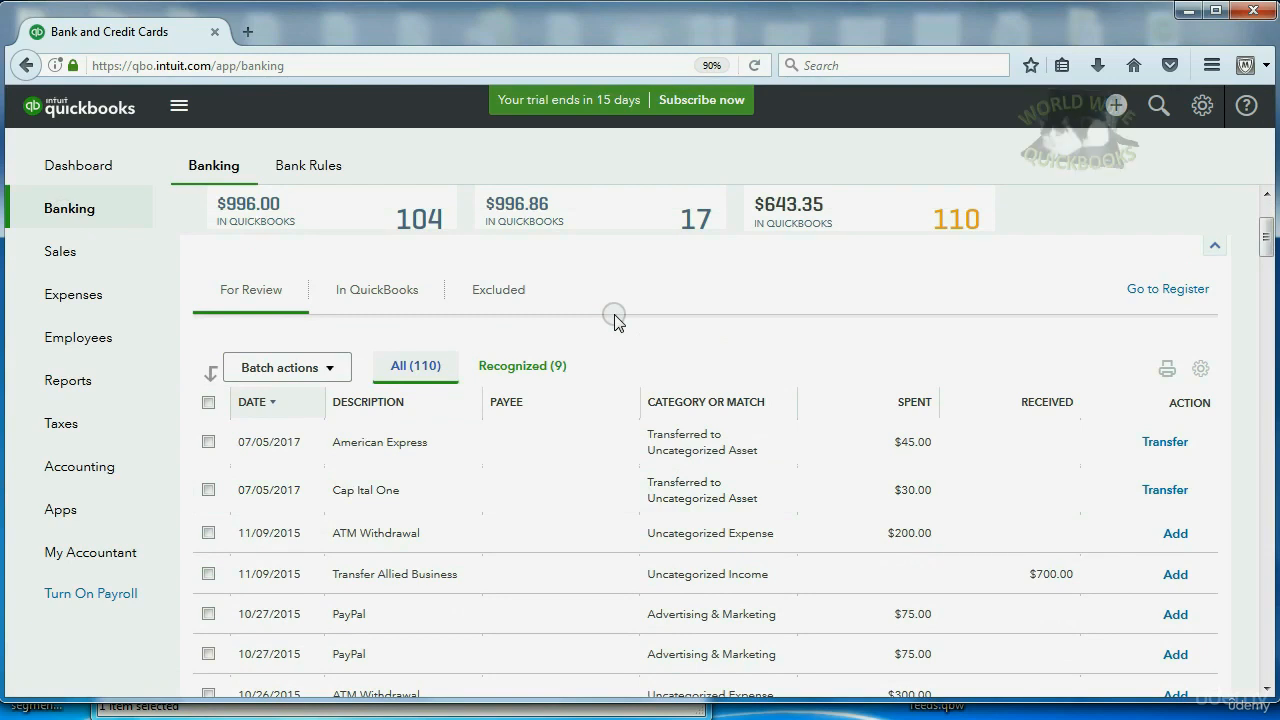
scroll(503, 294, "up", 3)
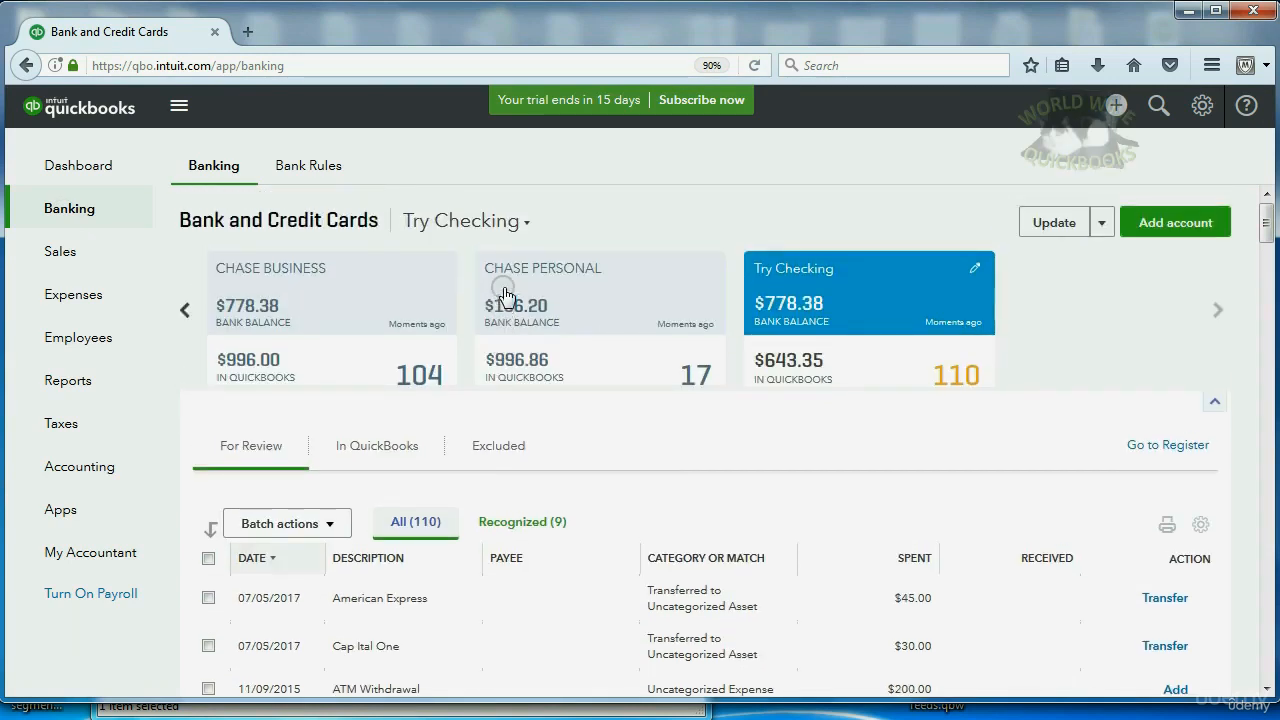
left_click(483, 231)
left_click(481, 222)
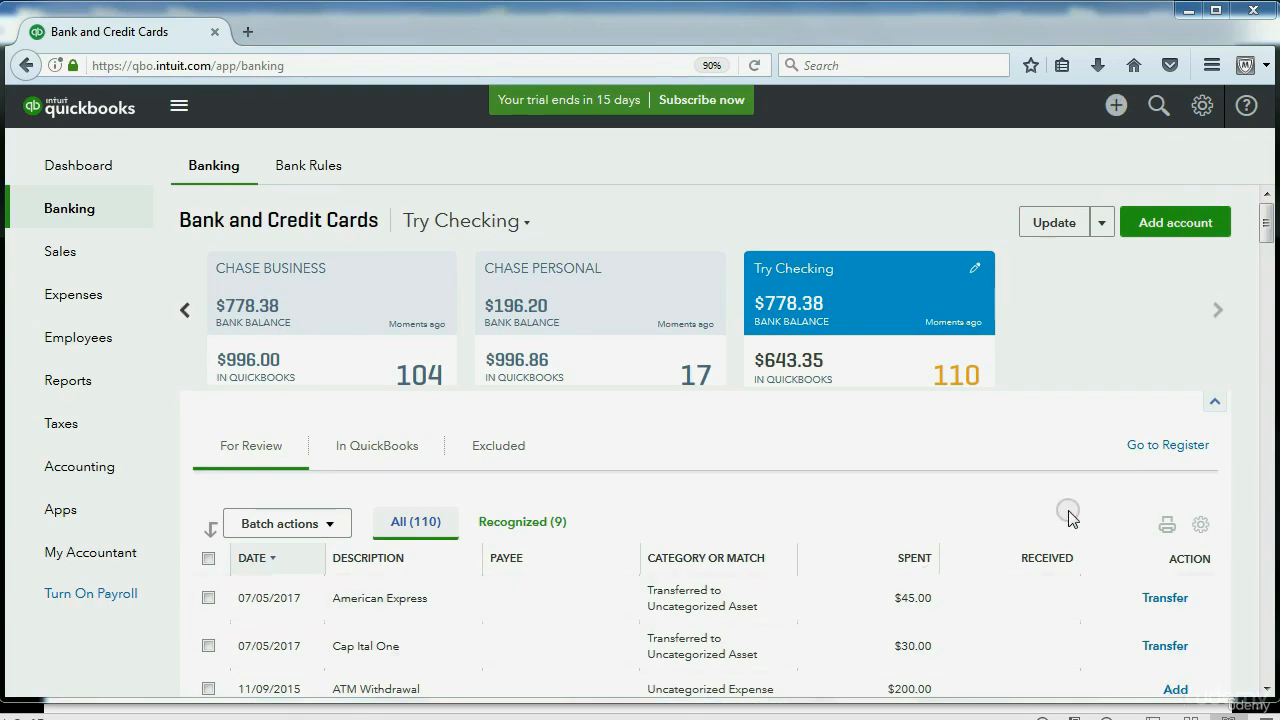
mouse_move(1262, 228)
left_mouse_down()
mouse_move(1264, 282)
mouse_move(1266, 226)
left_mouse_up()
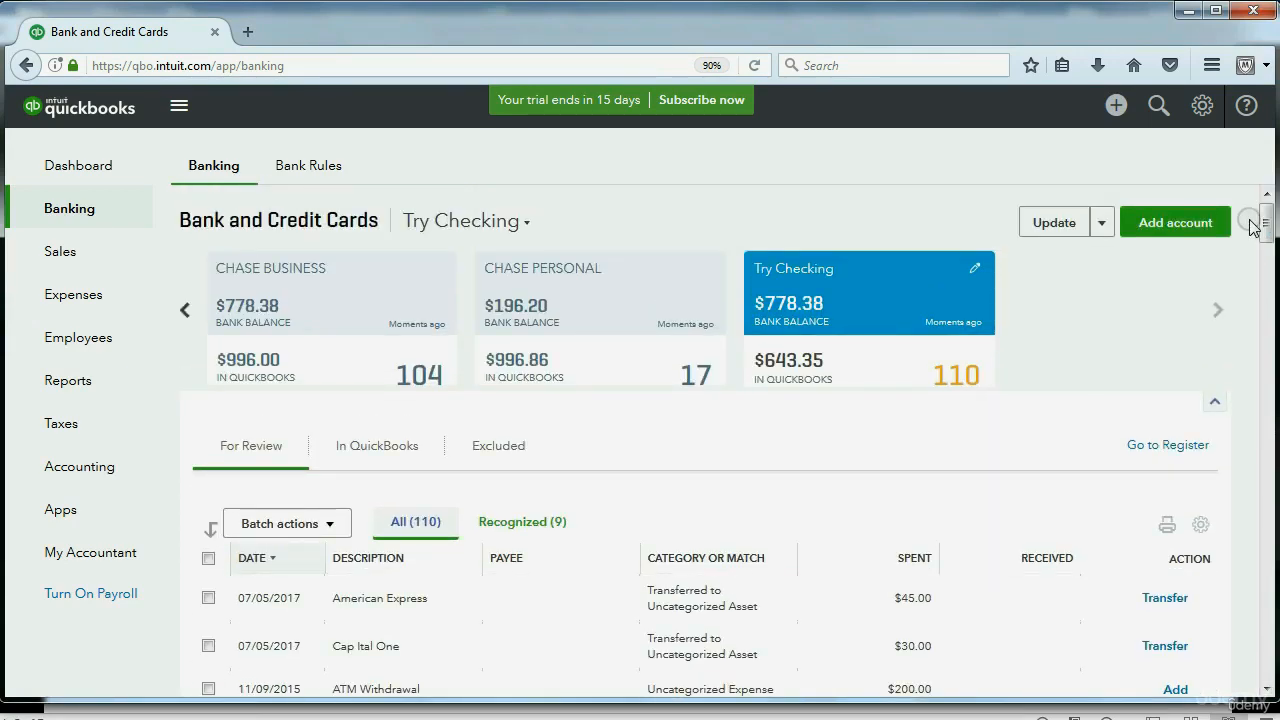
Step: Examine Try Checking's In QuickBooks list to see which transactions the bank rules added
left_click(390, 445)
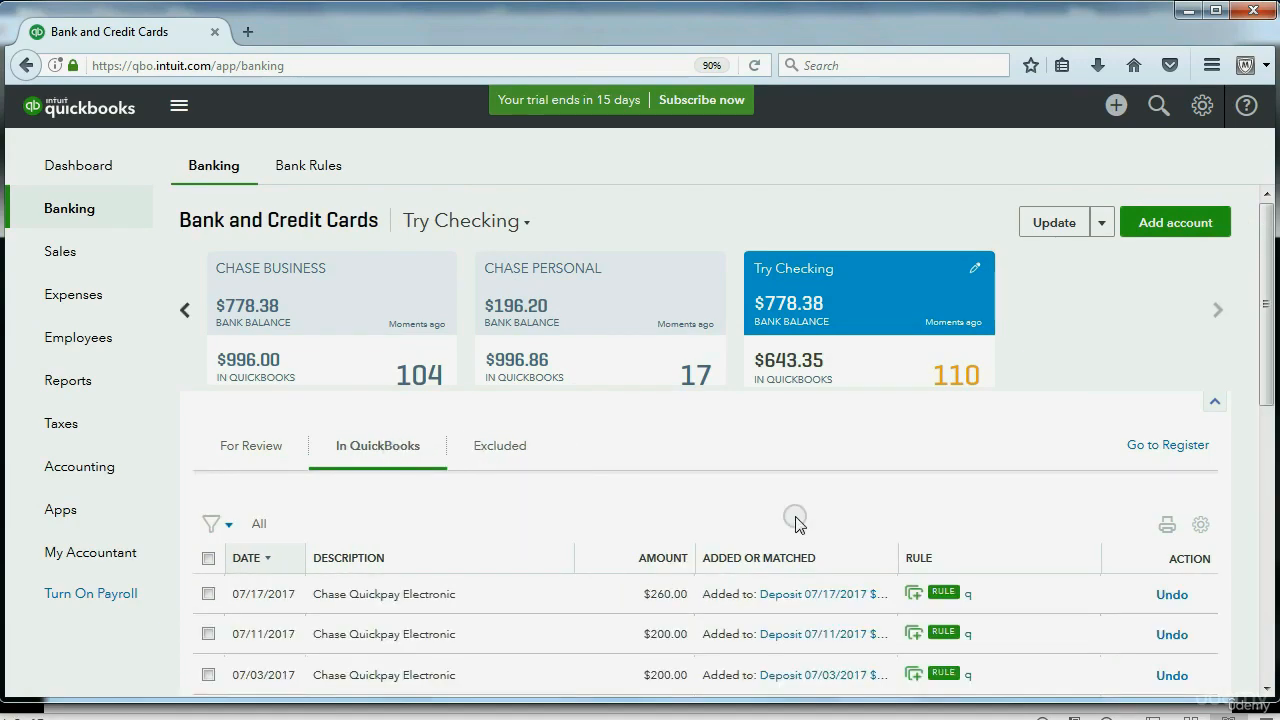
scroll(648, 523, "down", 3)
scroll(650, 530, "down", 8)
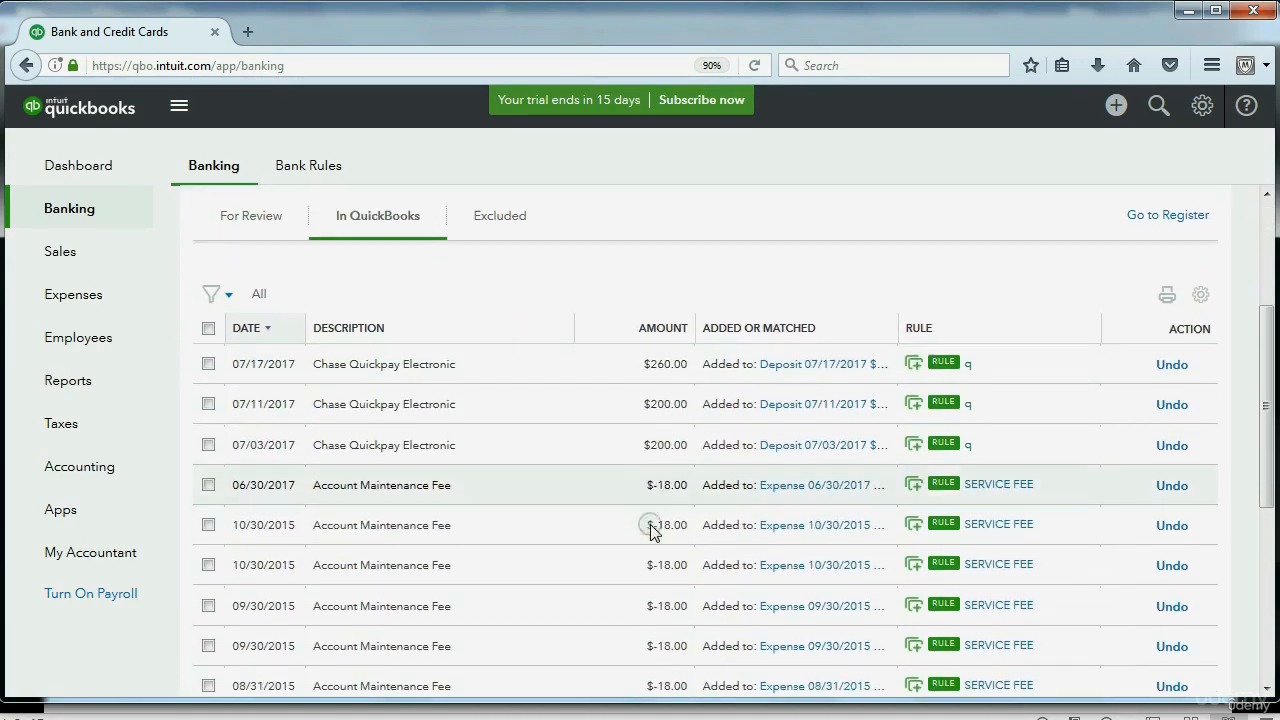
scroll(650, 530, "down", 2)
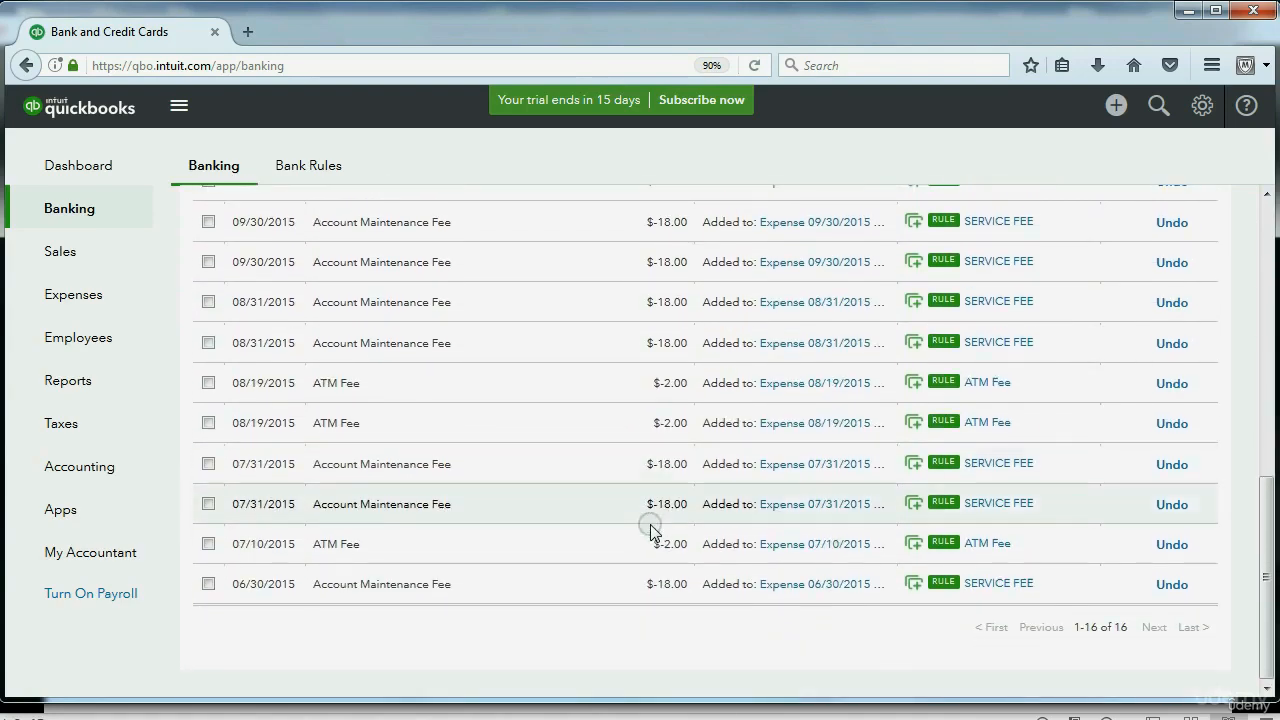
scroll(655, 532, "up", 3)
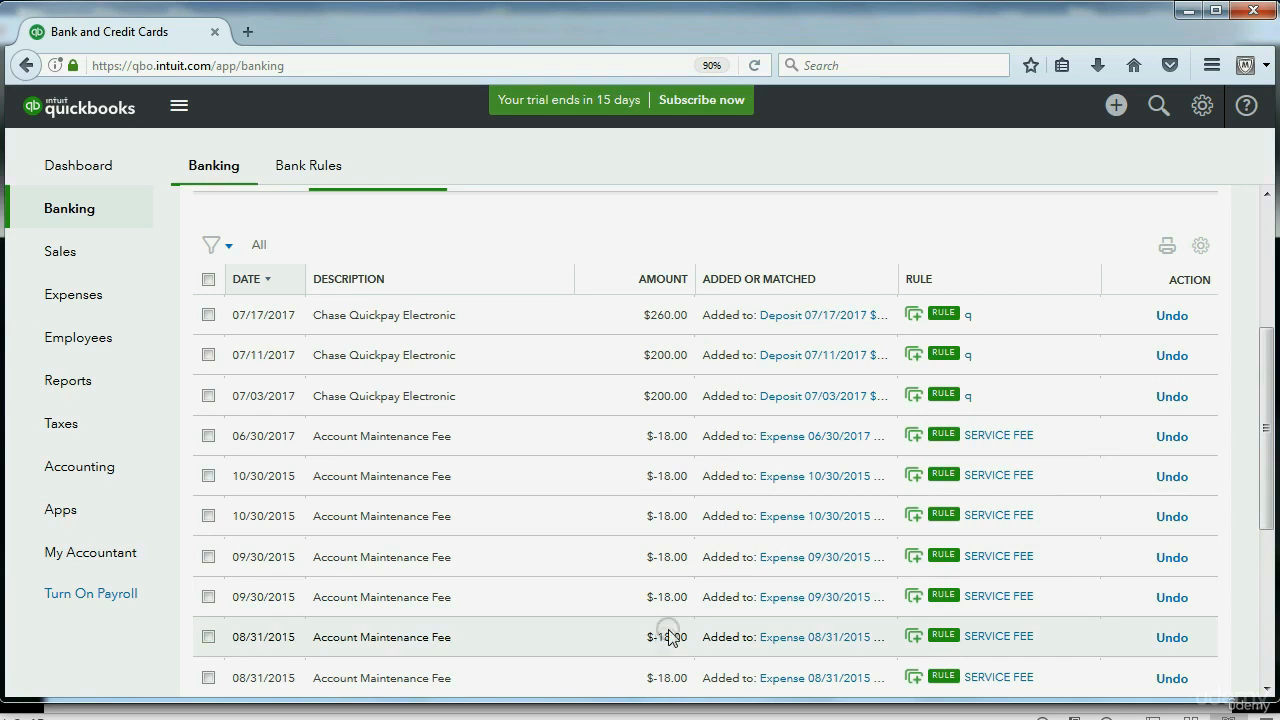
Step: Check the rule, amount and added record of each automatically added transaction in Try Checking's In QuickBooks list
scroll(694, 480, "up", 3)
scroll(694, 480, "down", 2)
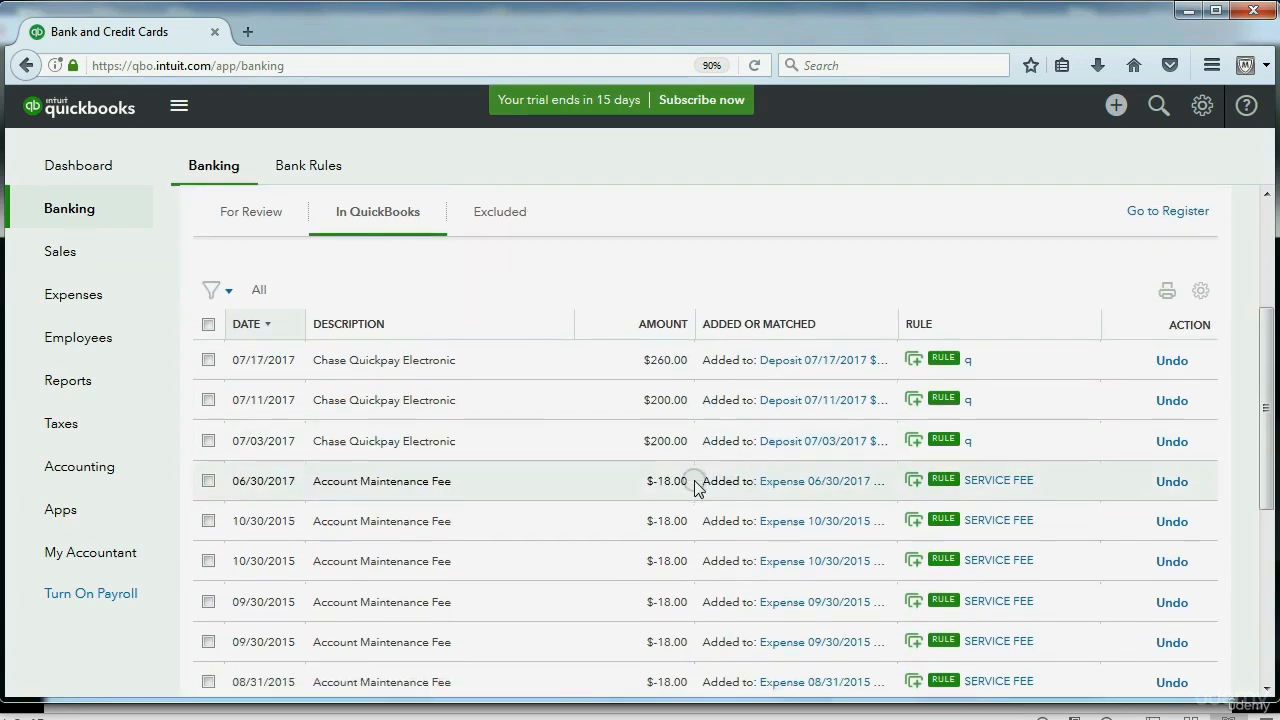
scroll(695, 487, "up", 2)
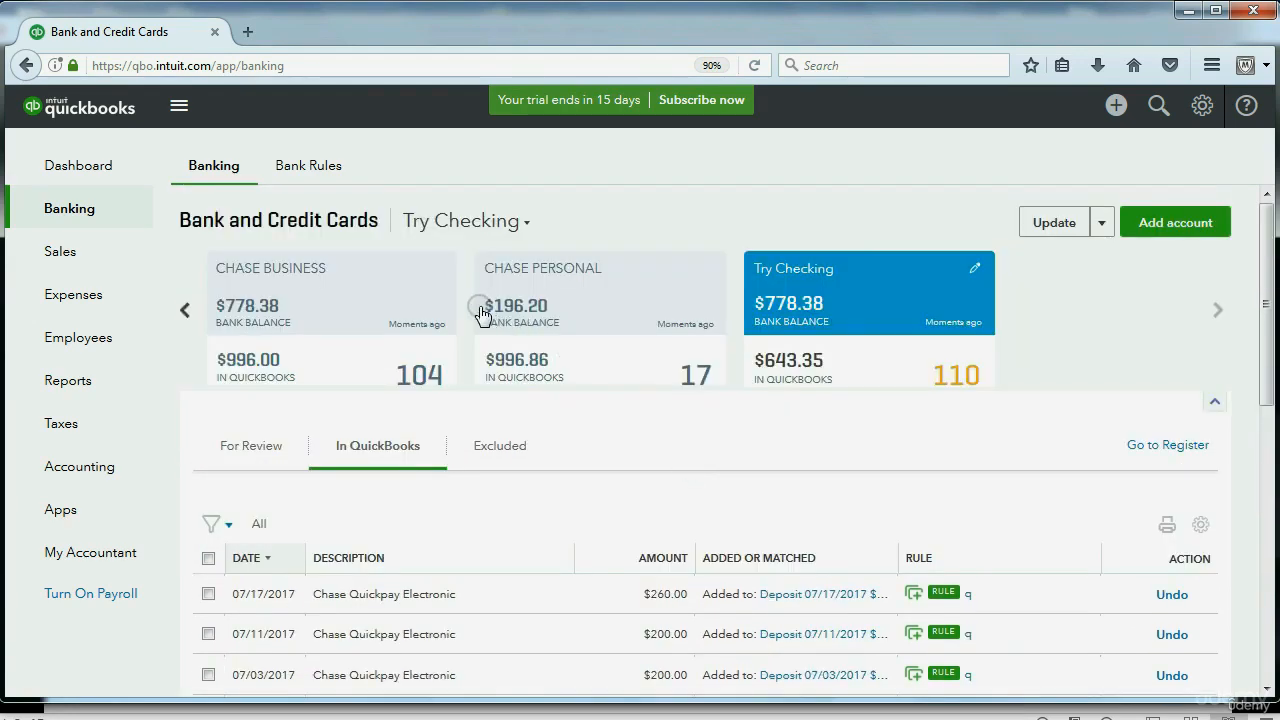
left_click(362, 452)
scroll(846, 604, "down", 2)
scroll(846, 604, "down", 1)
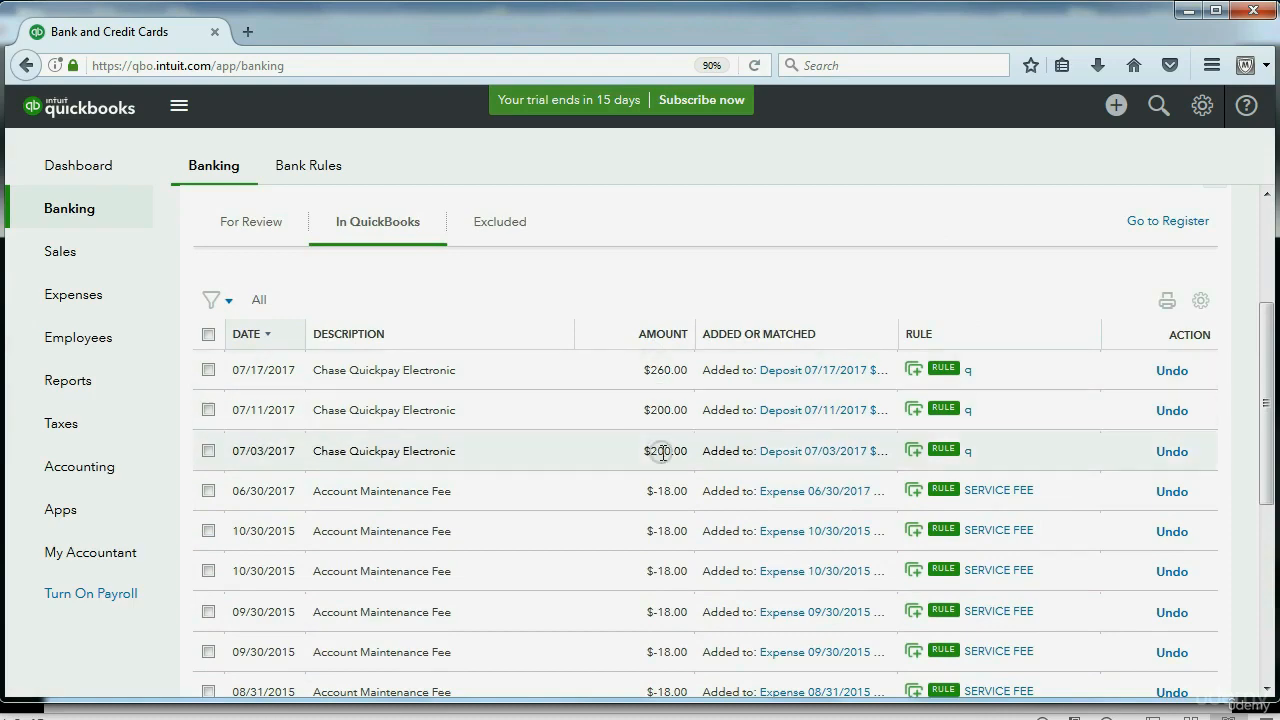
scroll(663, 449, "down", 5)
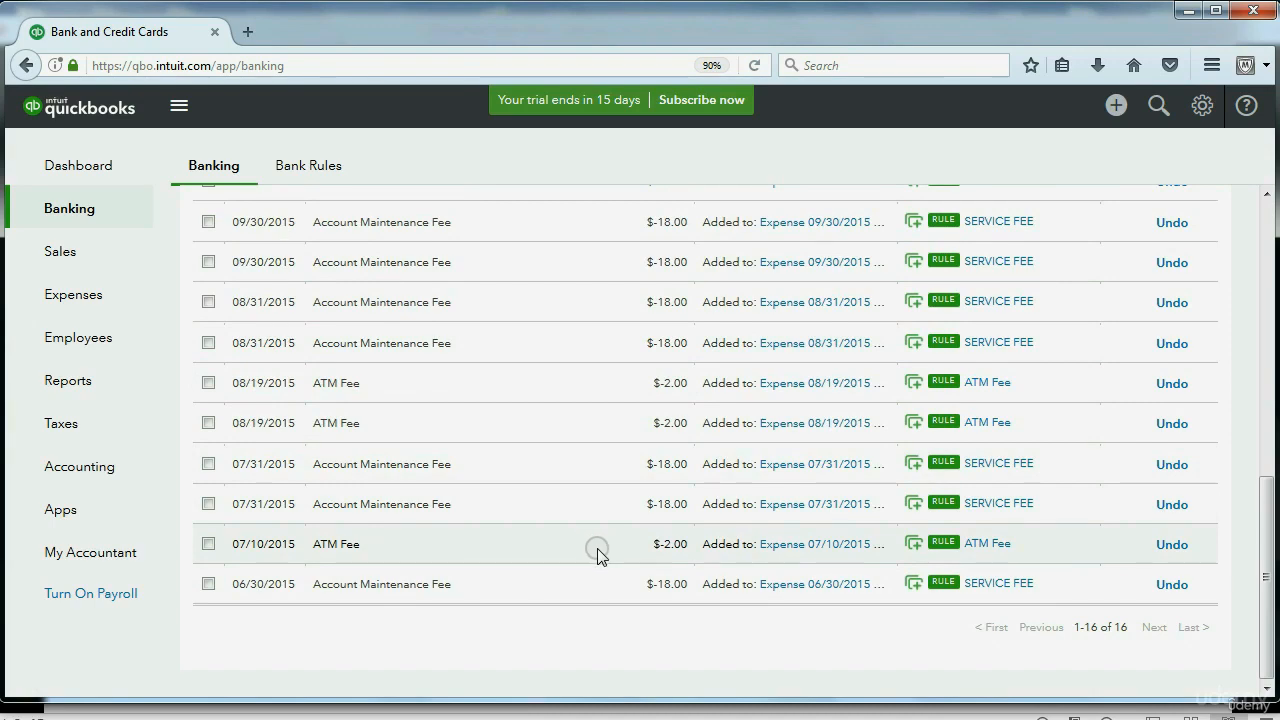
scroll(597, 556, "up", 2)
scroll(598, 548, "up", 4)
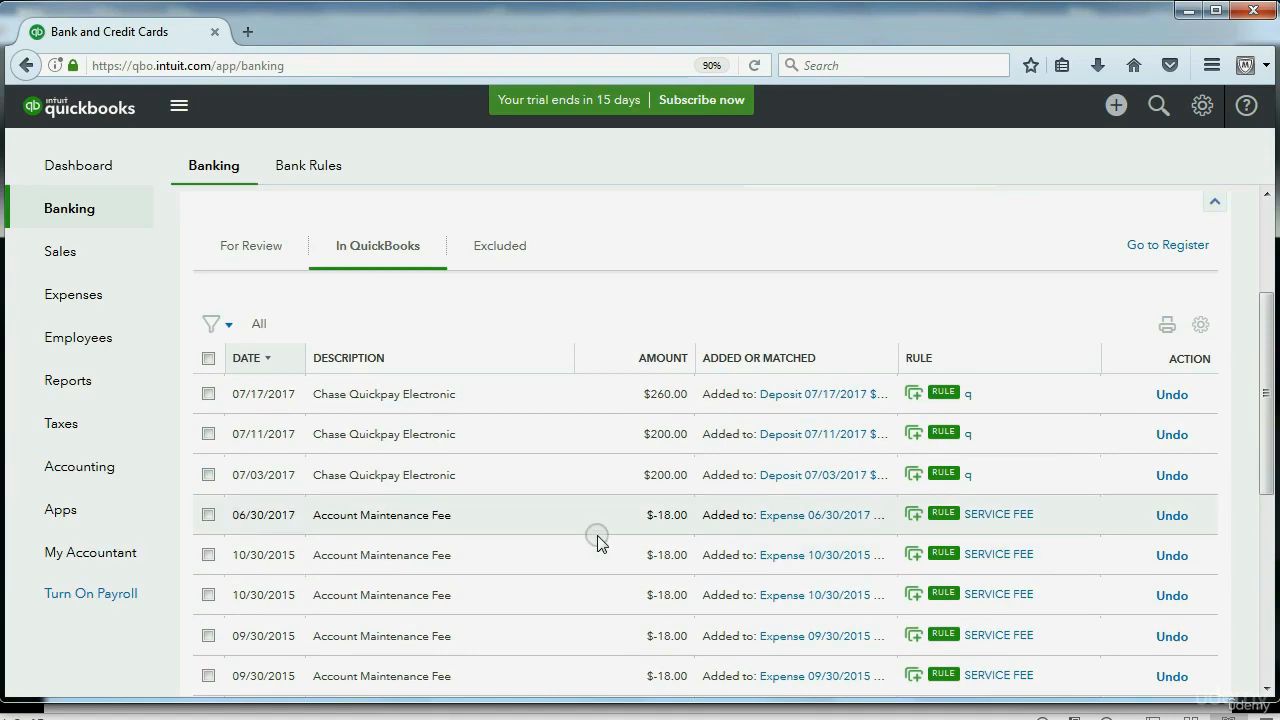
scroll(517, 417, "down", 6)
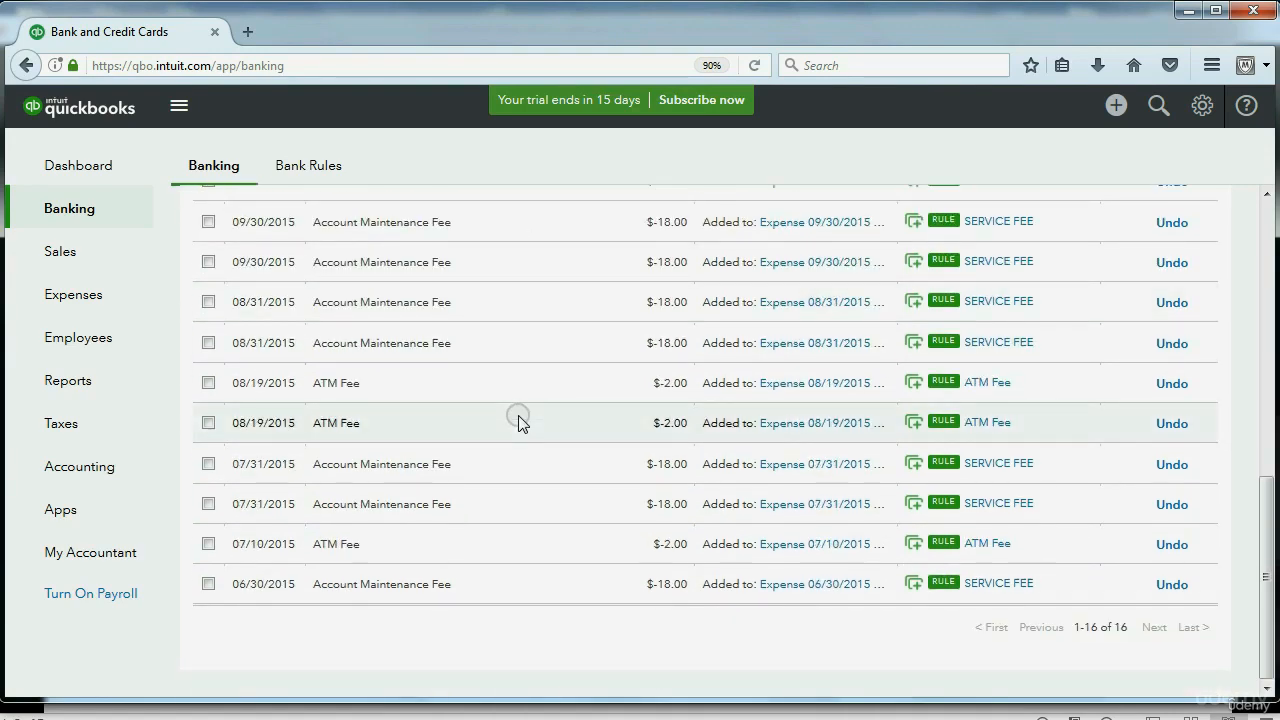
scroll(517, 417, "up", 6)
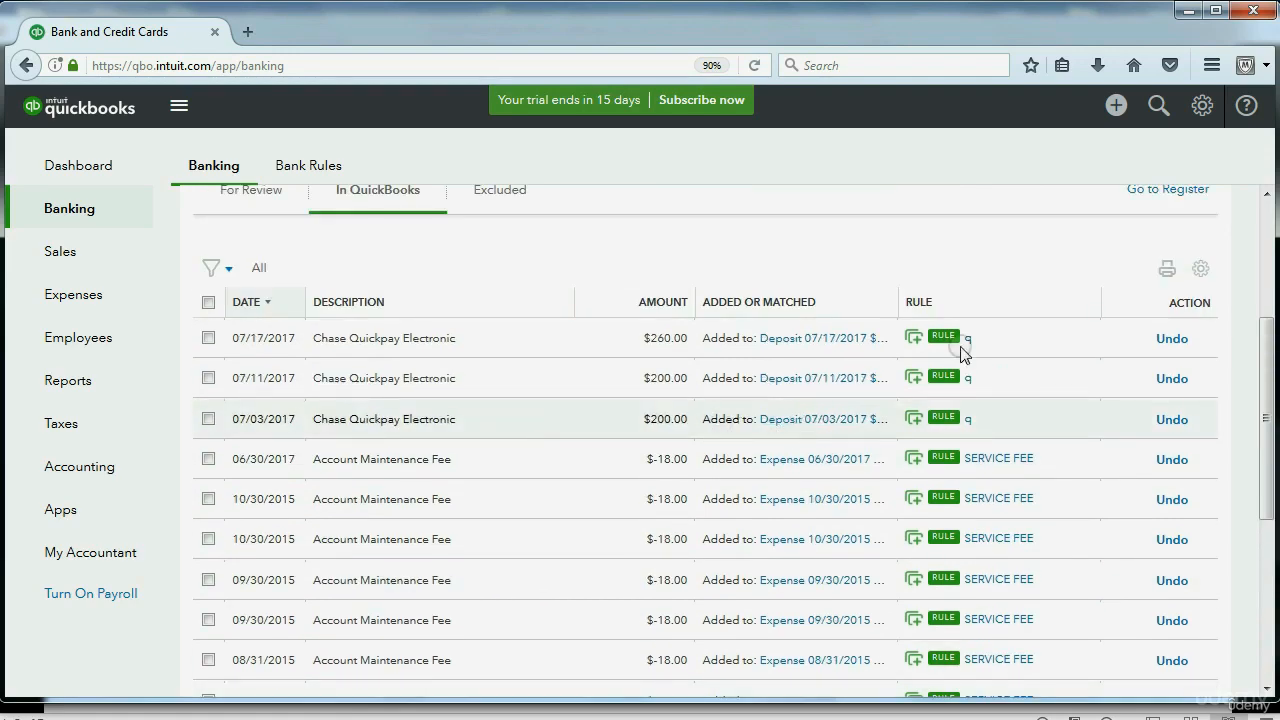
scroll(943, 451, "up", 4)
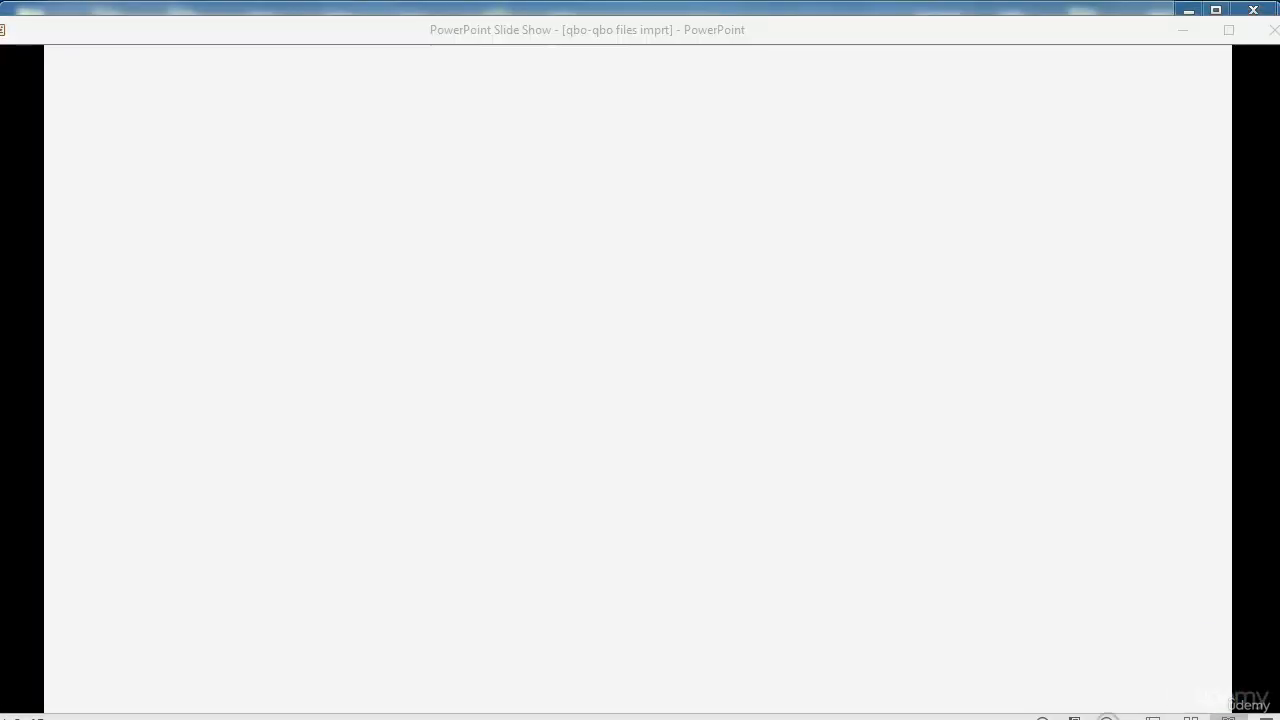
left_click(1104, 718)
left_click(1104, 718)
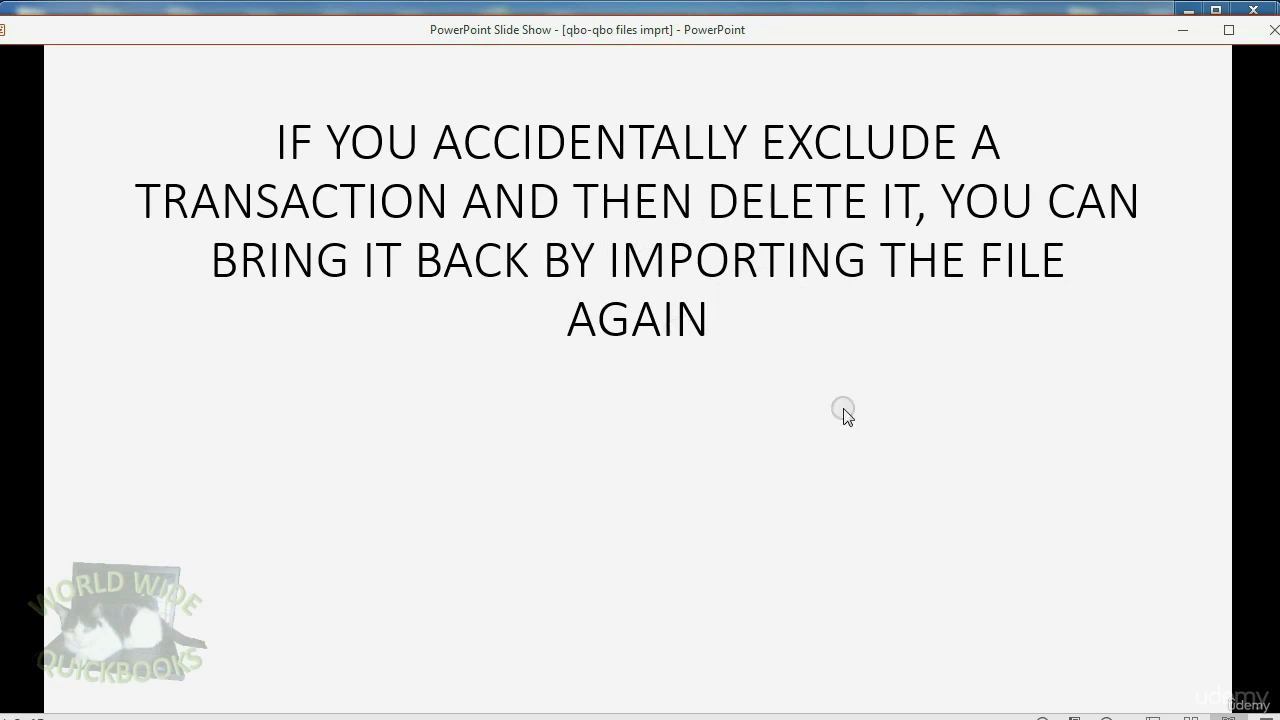
left_click(1106, 712)
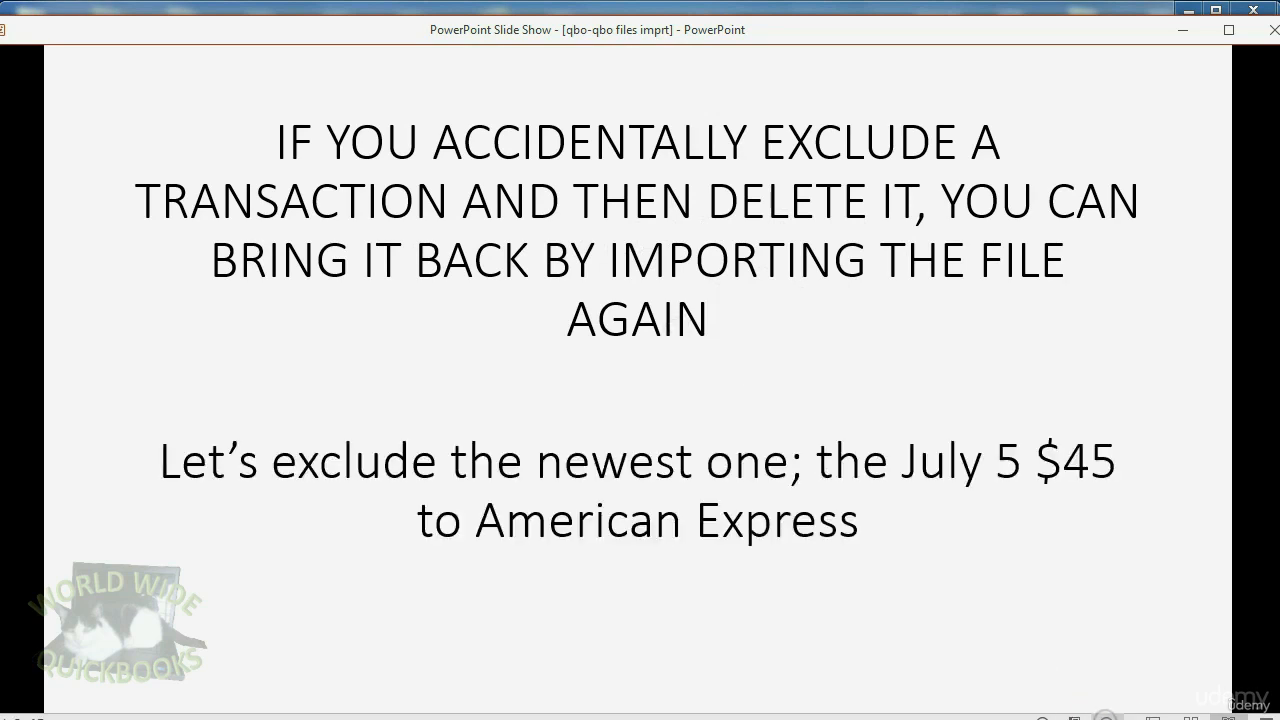
left_click(1047, 711)
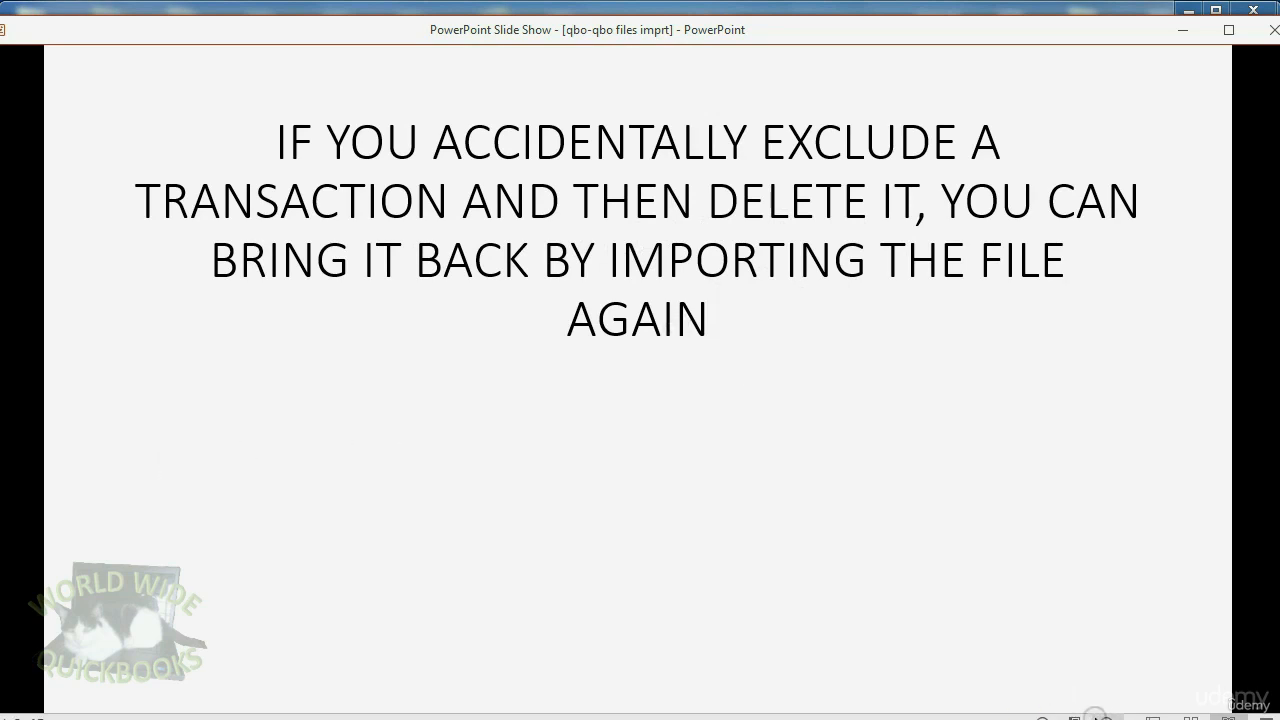
left_click(1106, 712)
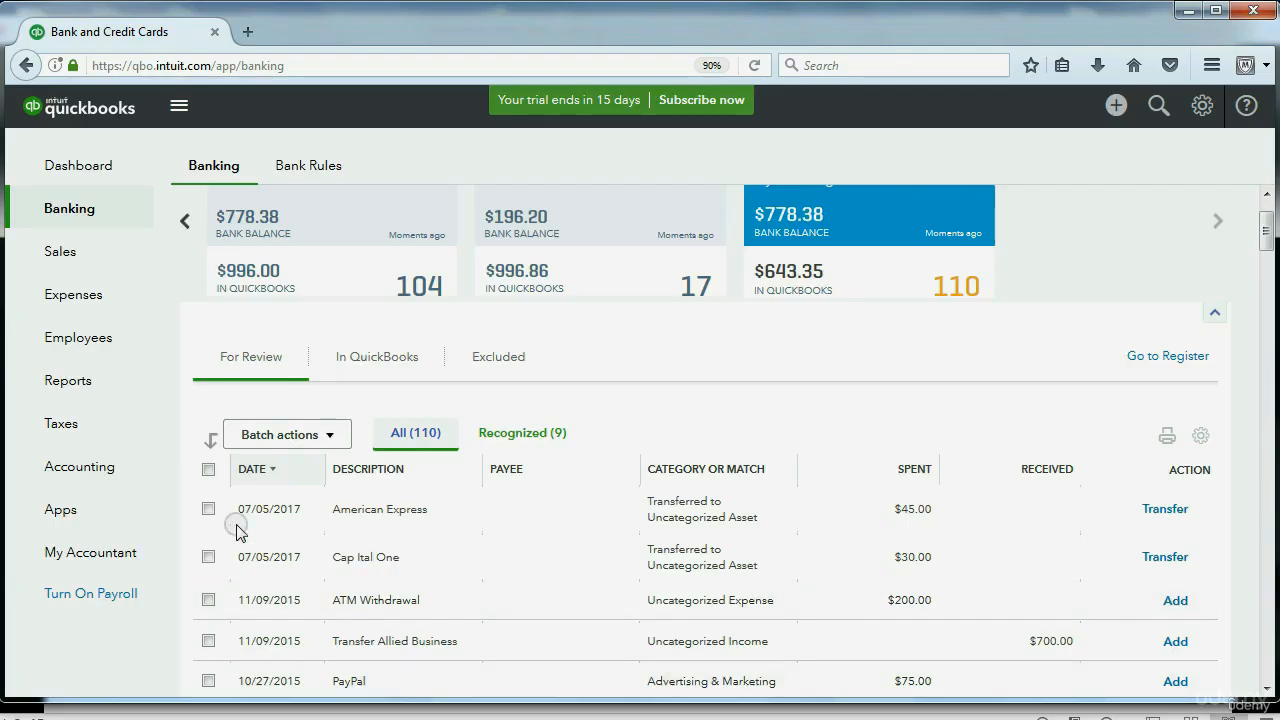
Step: Exclude the 07/05/2017 American Express transaction of $45.00 from Try Checking's For Review list
left_click(208, 509)
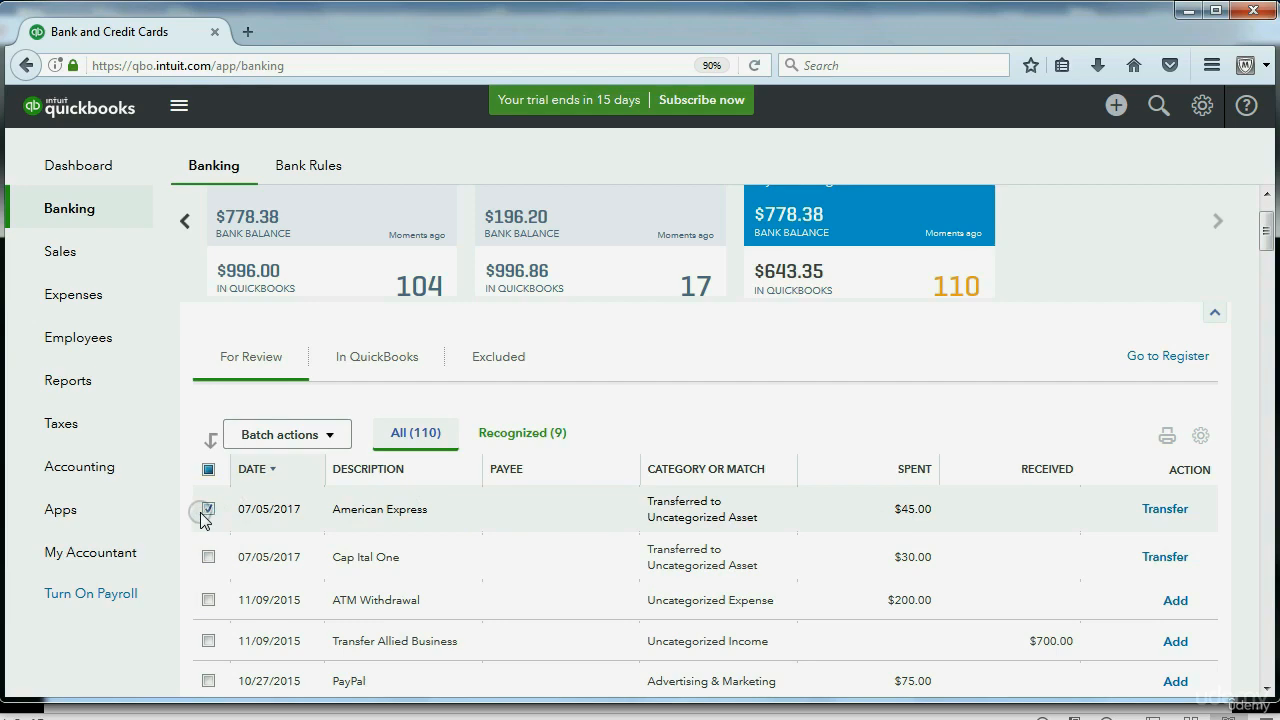
left_click(262, 436)
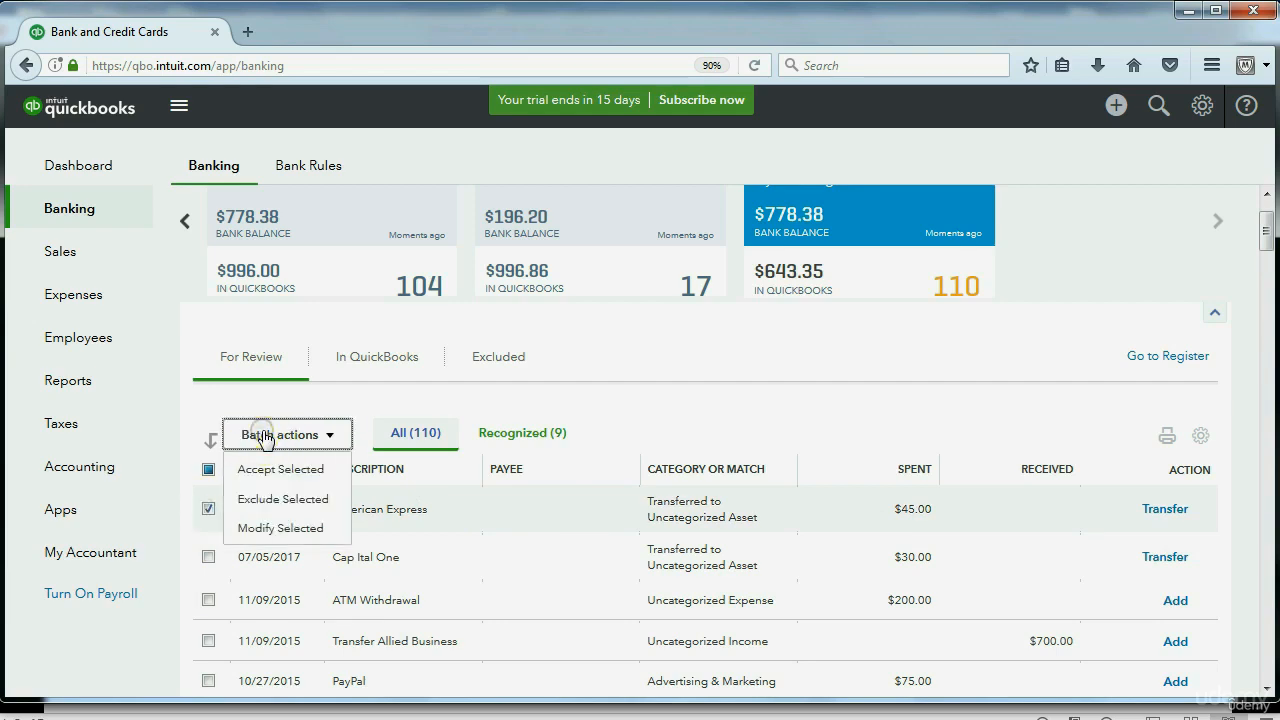
left_click(276, 499)
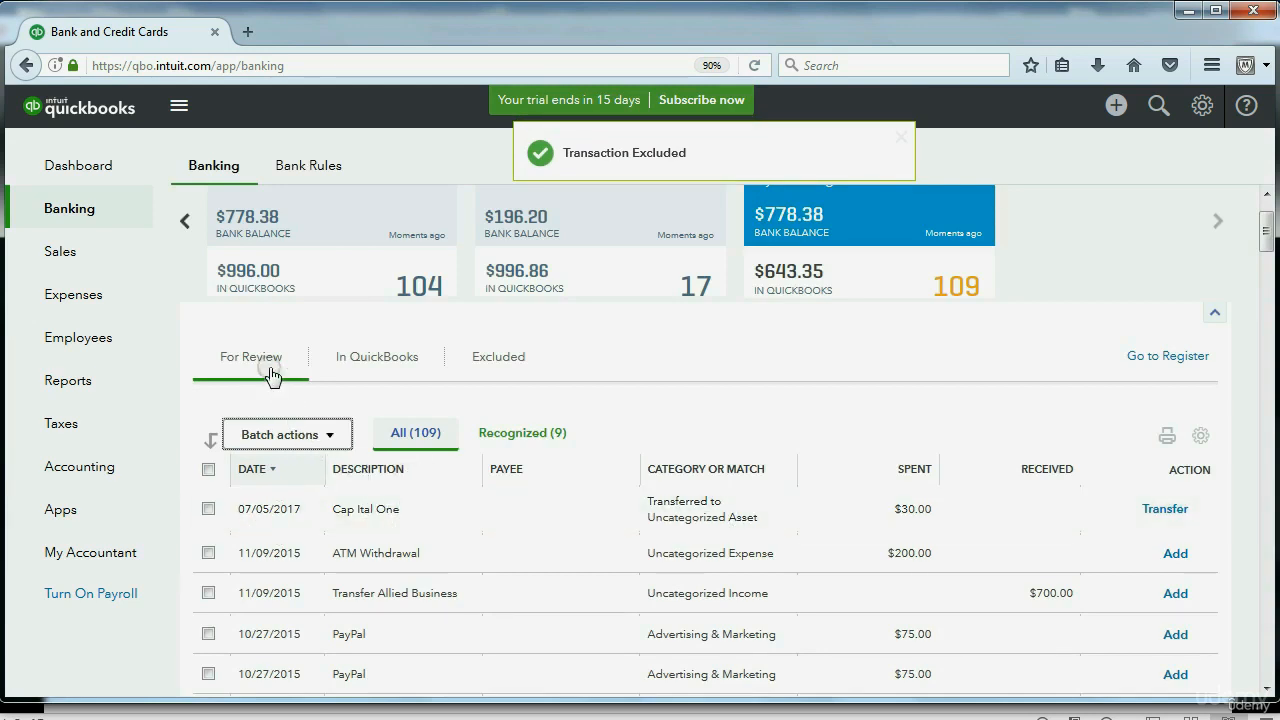
Step: Permanently delete the American Express transaction from the Excluded list and return to the For Review list
left_click(498, 357)
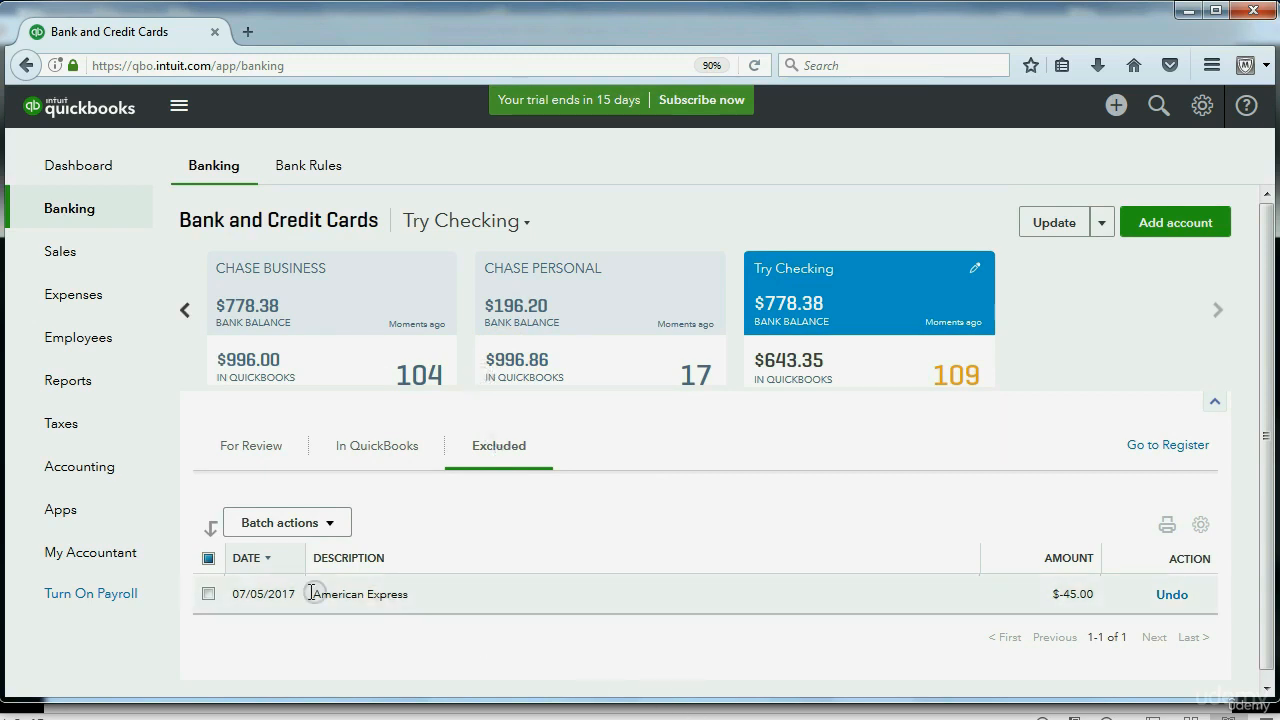
left_click(209, 596)
left_click(278, 522)
left_click(278, 588)
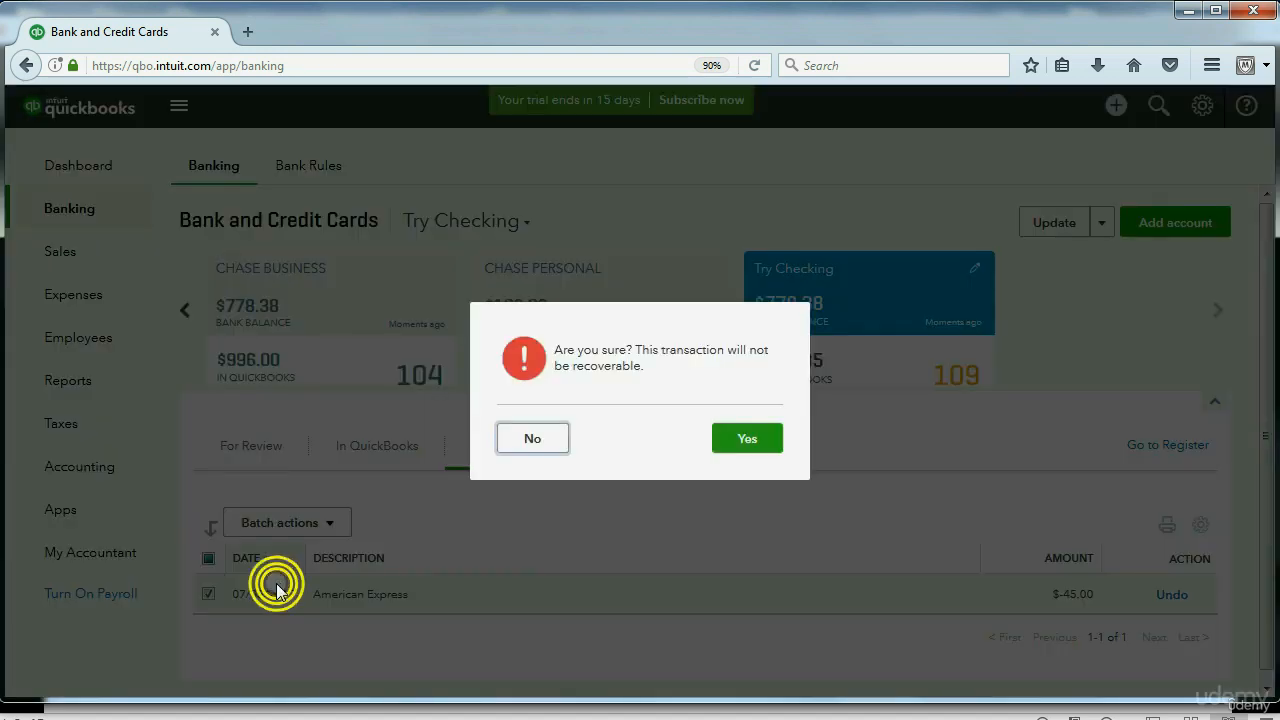
left_click(733, 440)
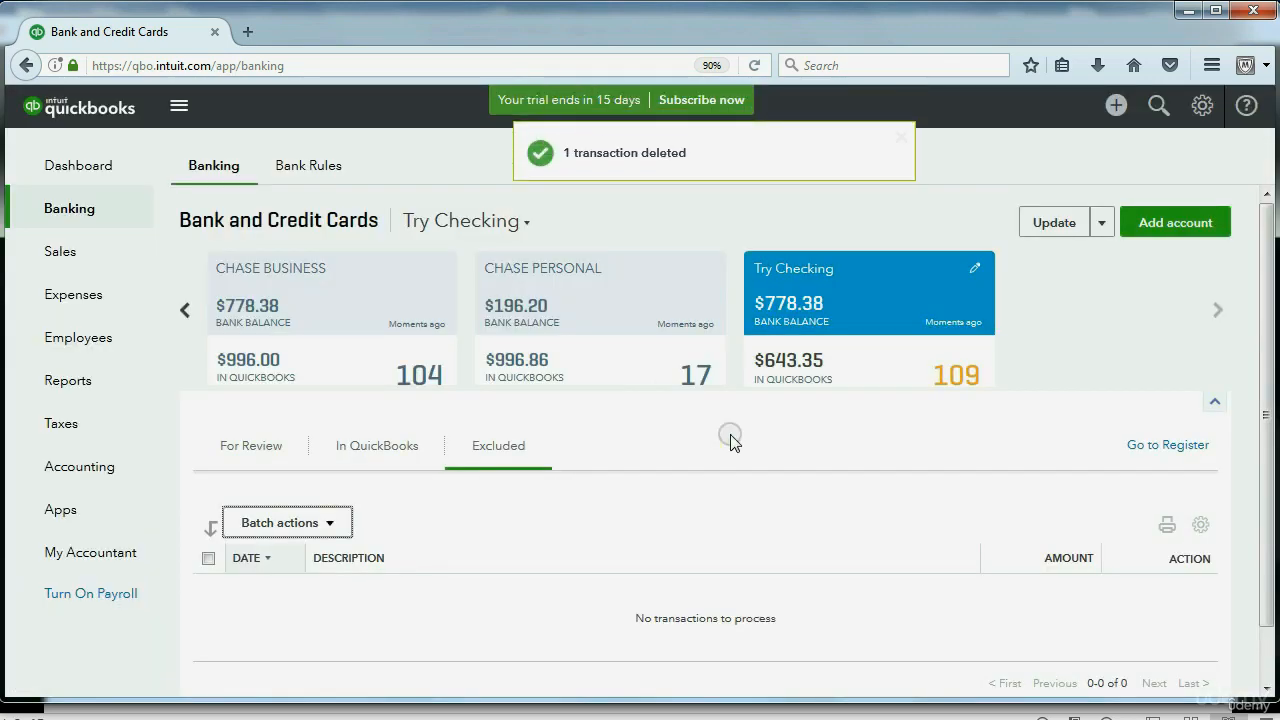
left_click(253, 449)
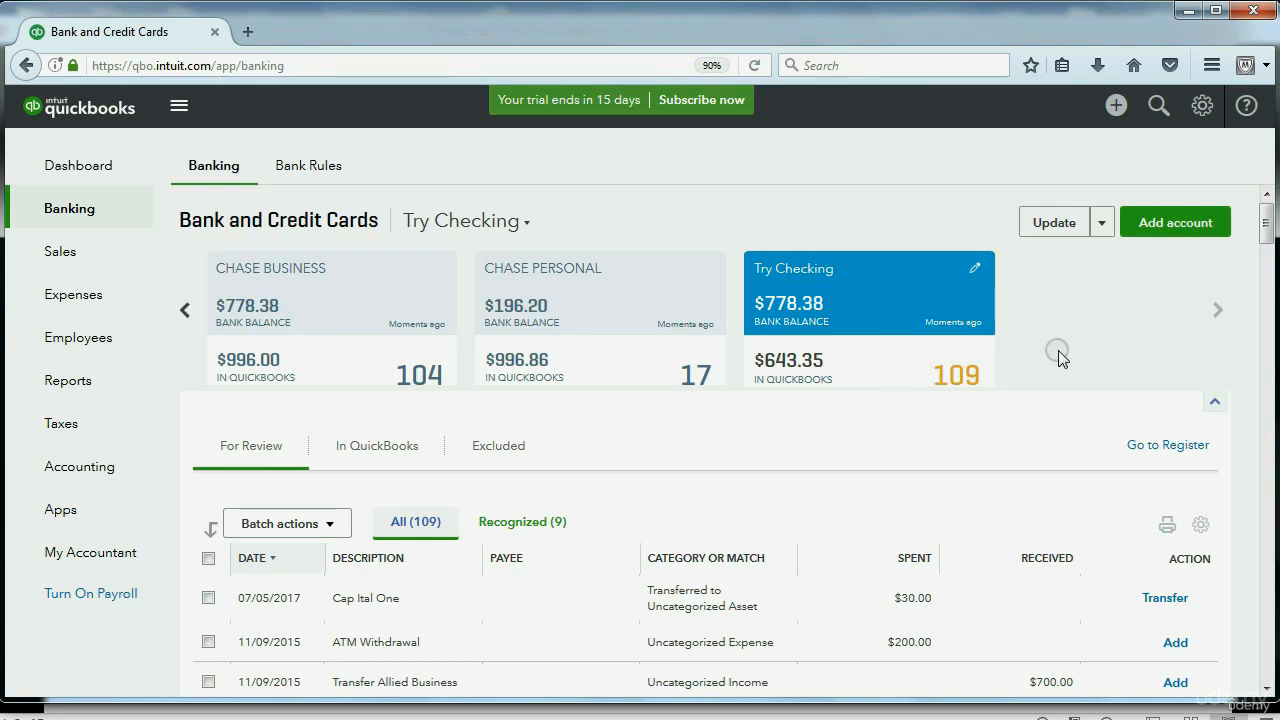
Step: Start a new bank file upload, choose JPMC (3).QBO from the desktop again, and continue to the account selection
left_click(1103, 224)
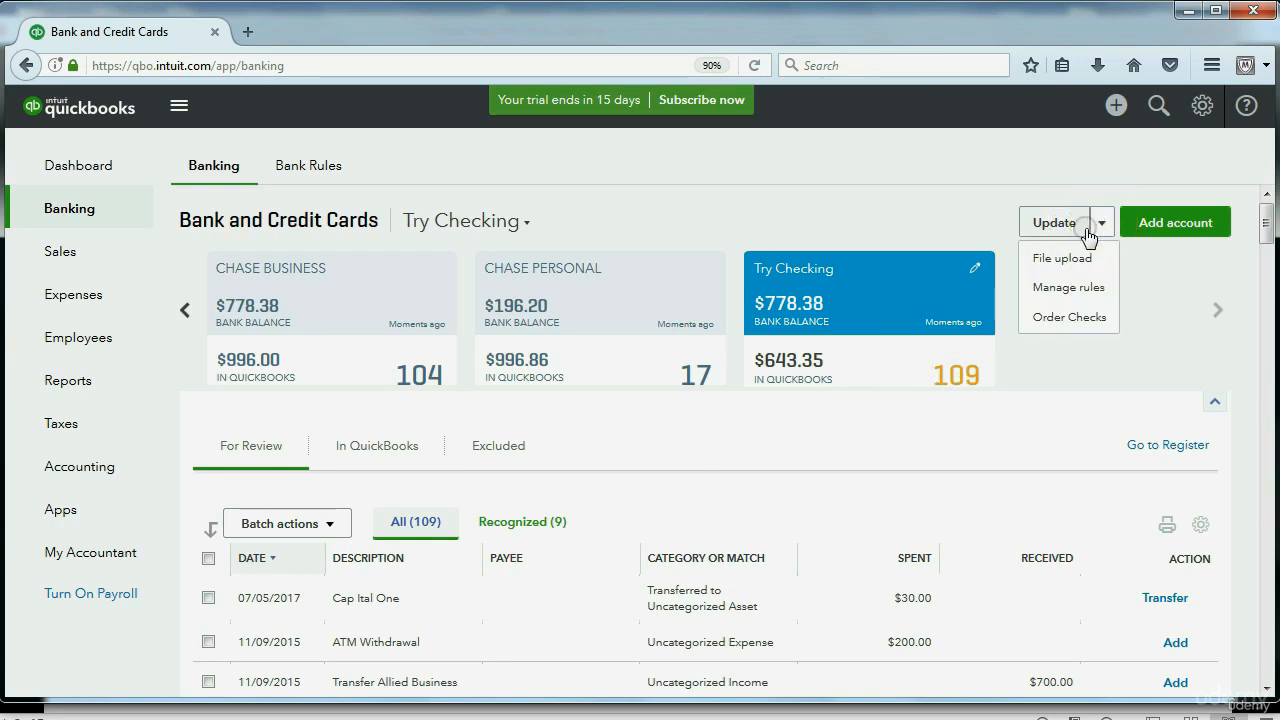
left_click(1066, 259)
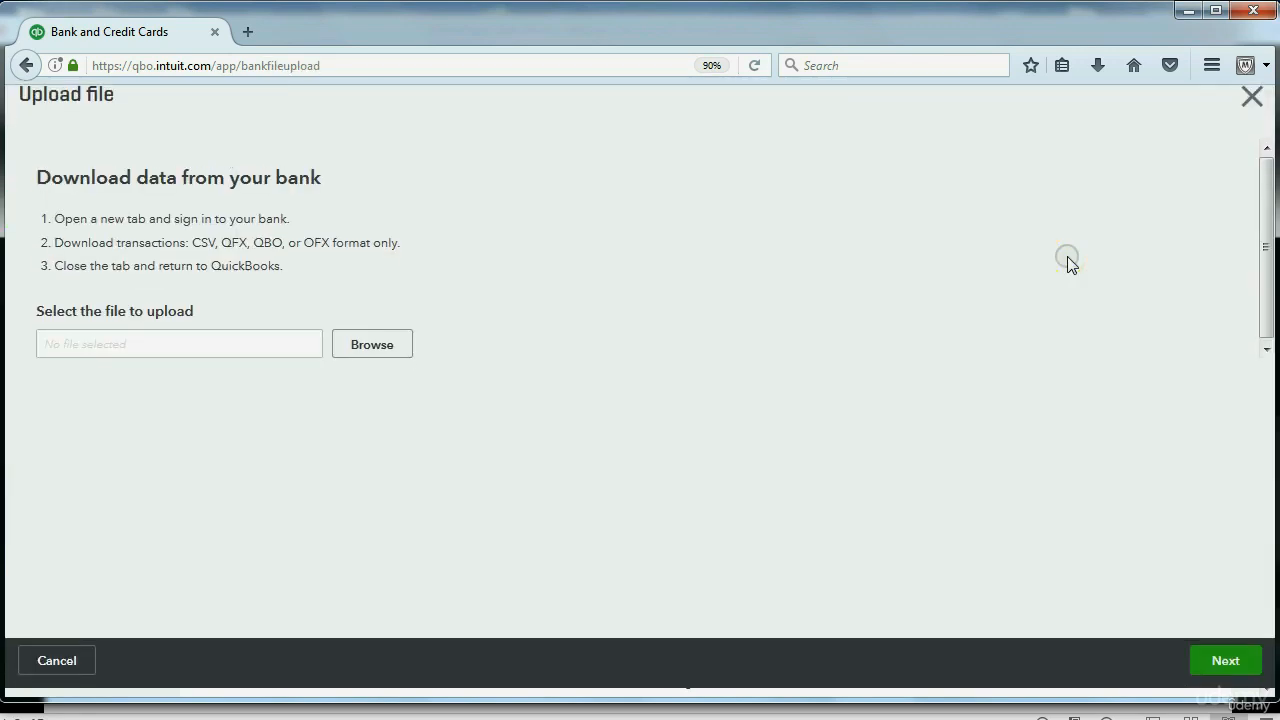
left_click(386, 356)
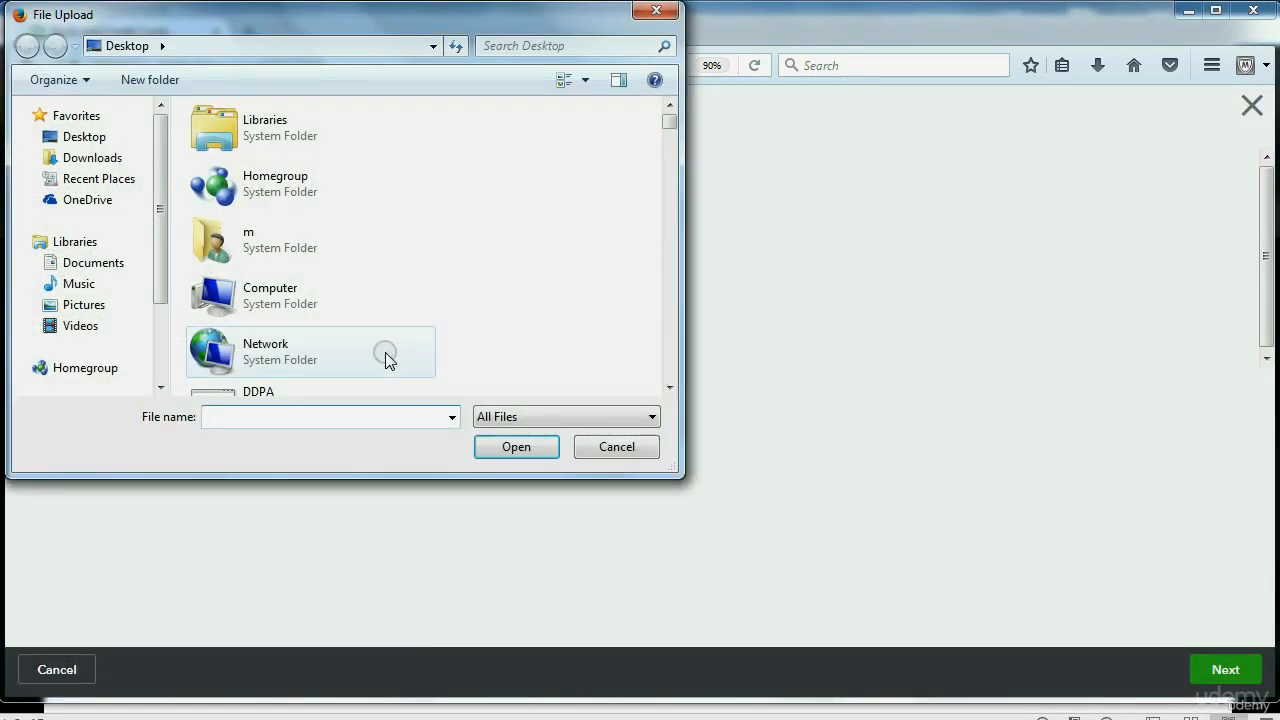
type("J")
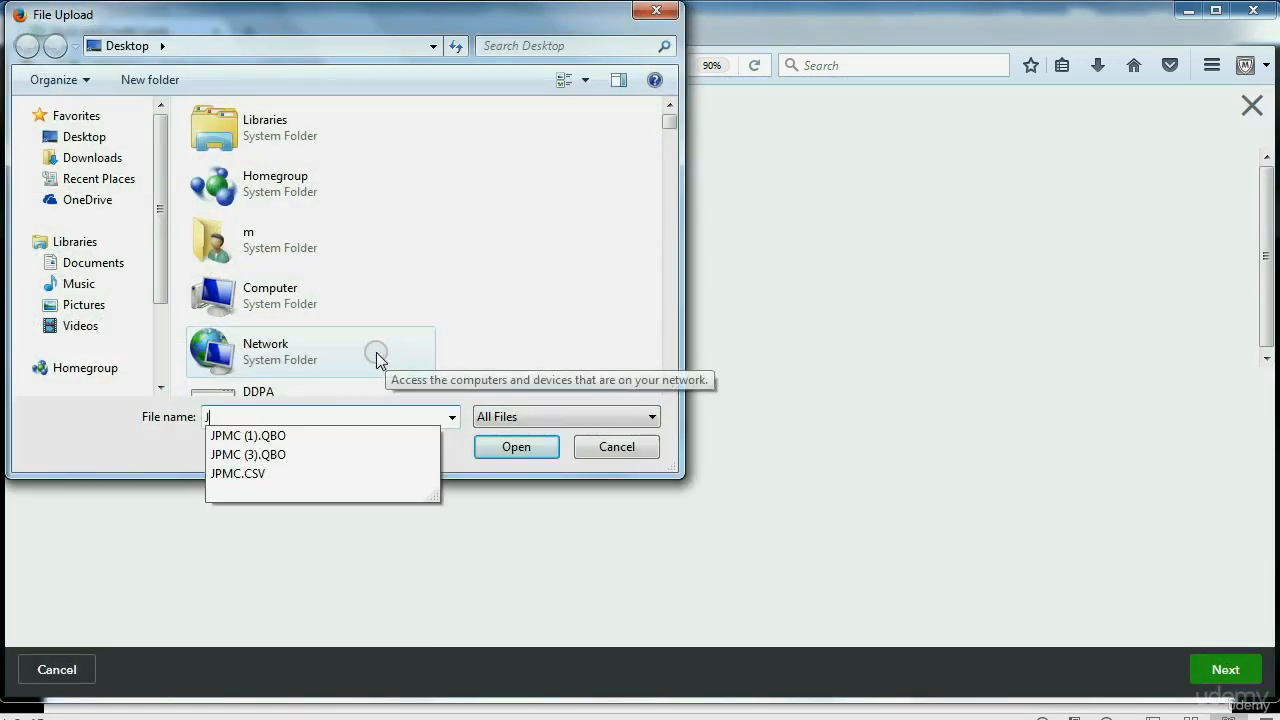
left_click(308, 456)
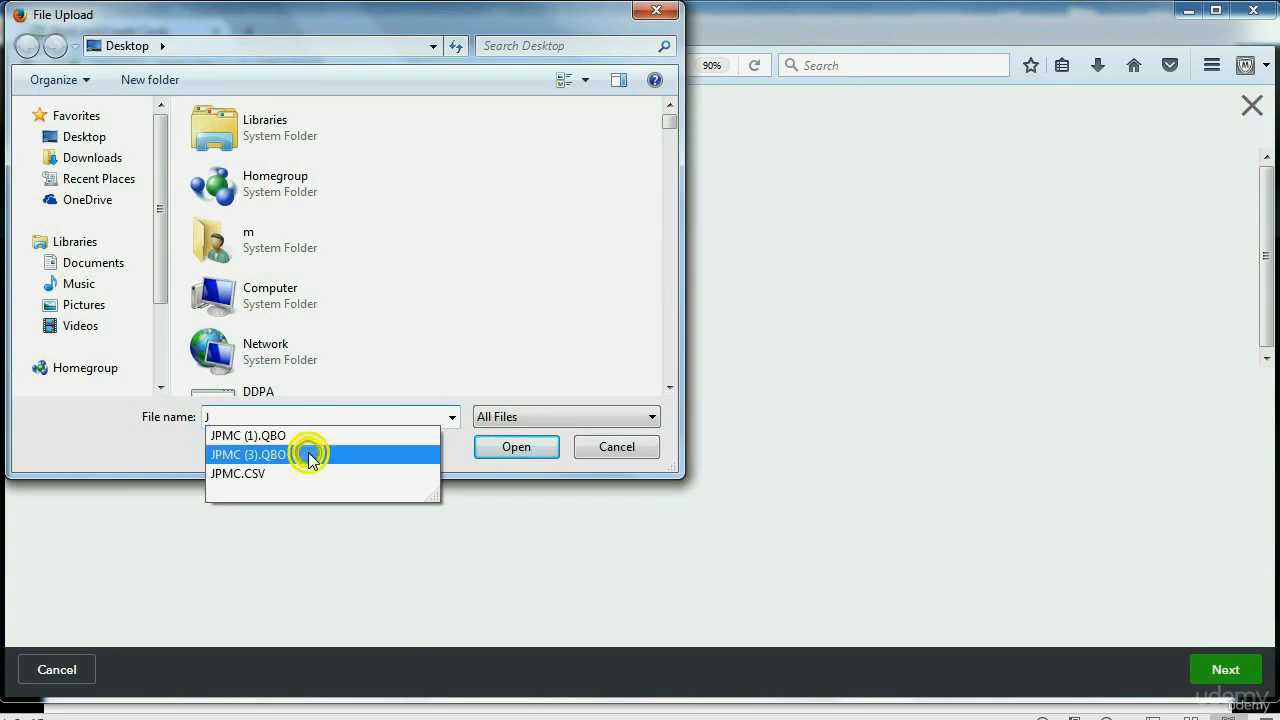
left_click(497, 452)
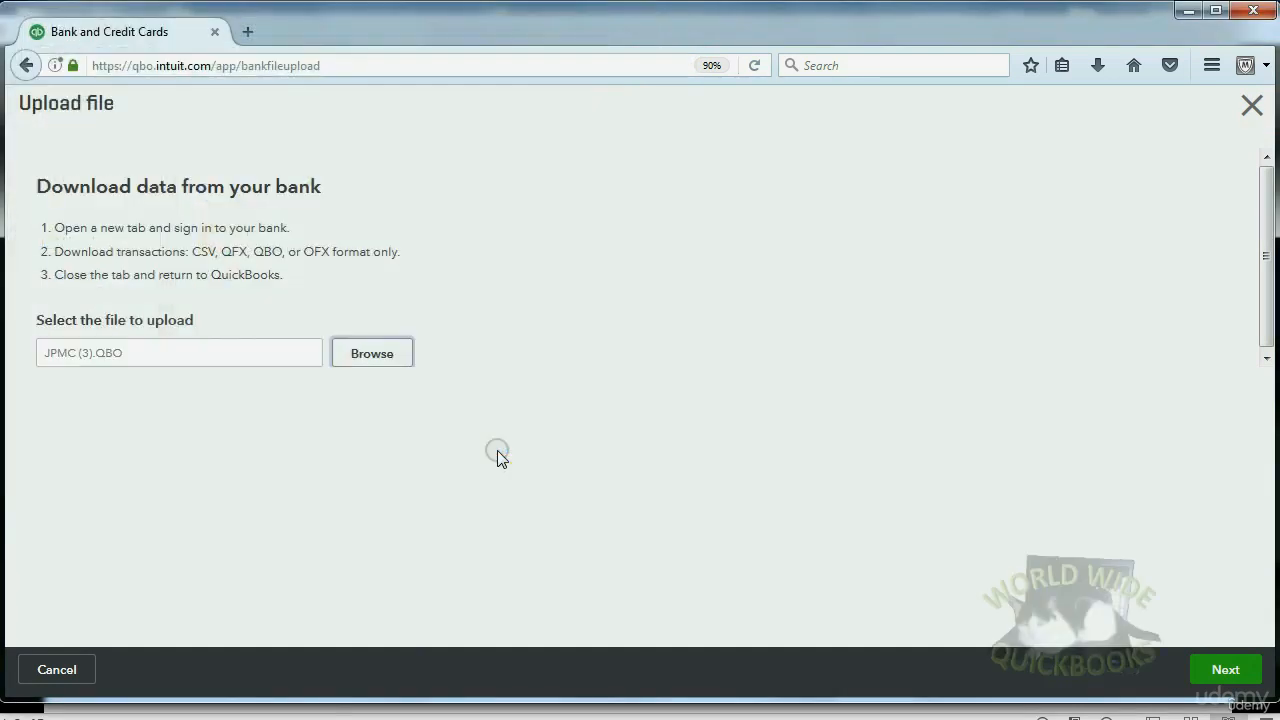
left_click(1210, 668)
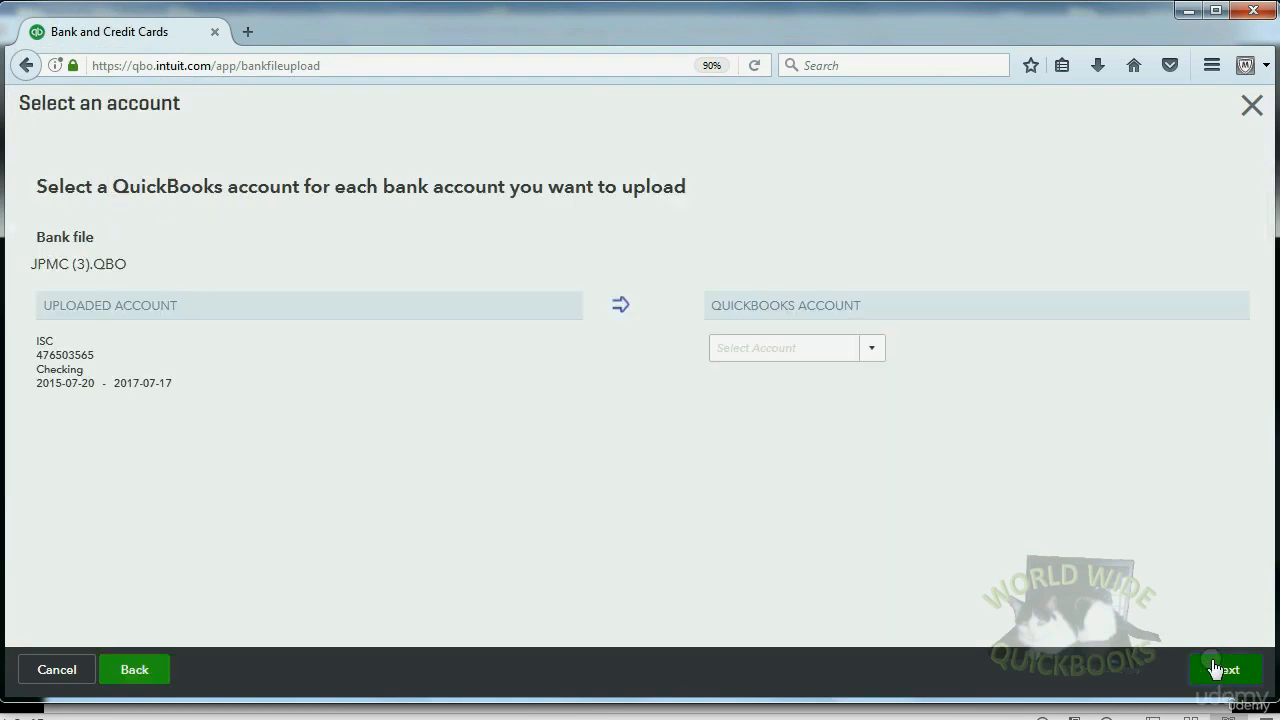
Step: Import the file into Try Checking again, and check the For Review list for the deleted American Express transaction
left_click(870, 349)
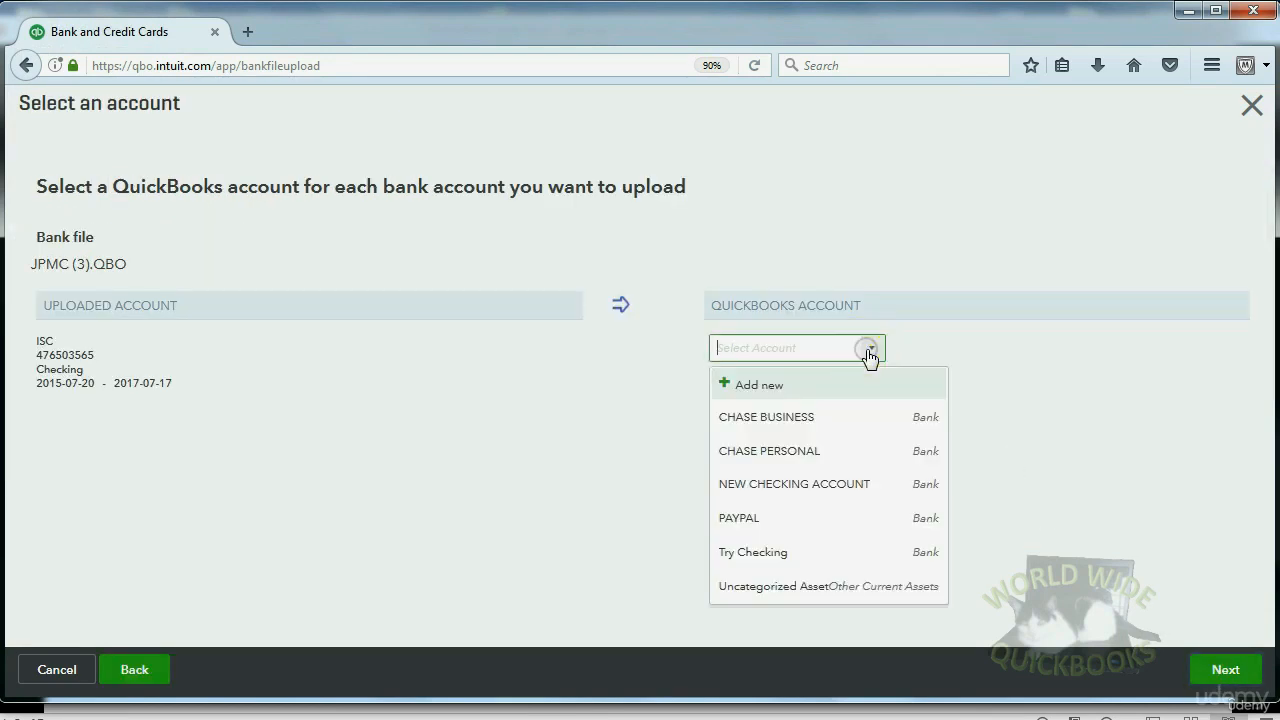
left_click(837, 551)
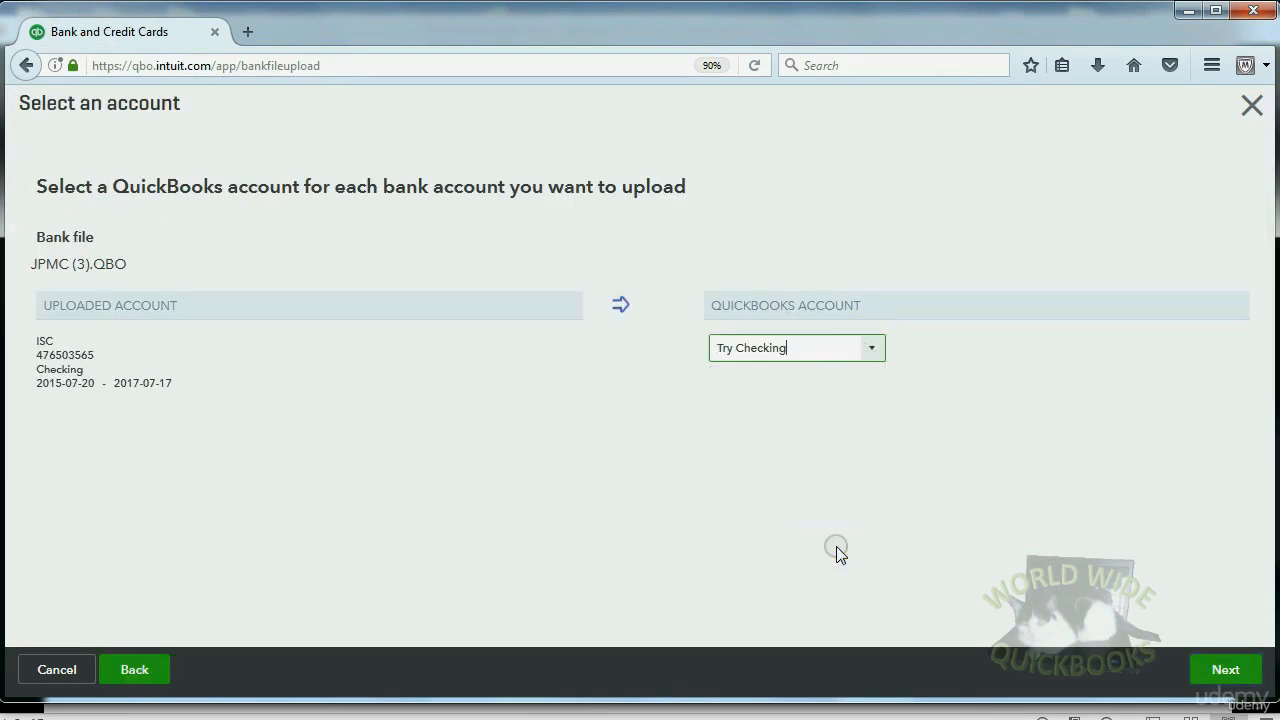
left_click(1224, 670)
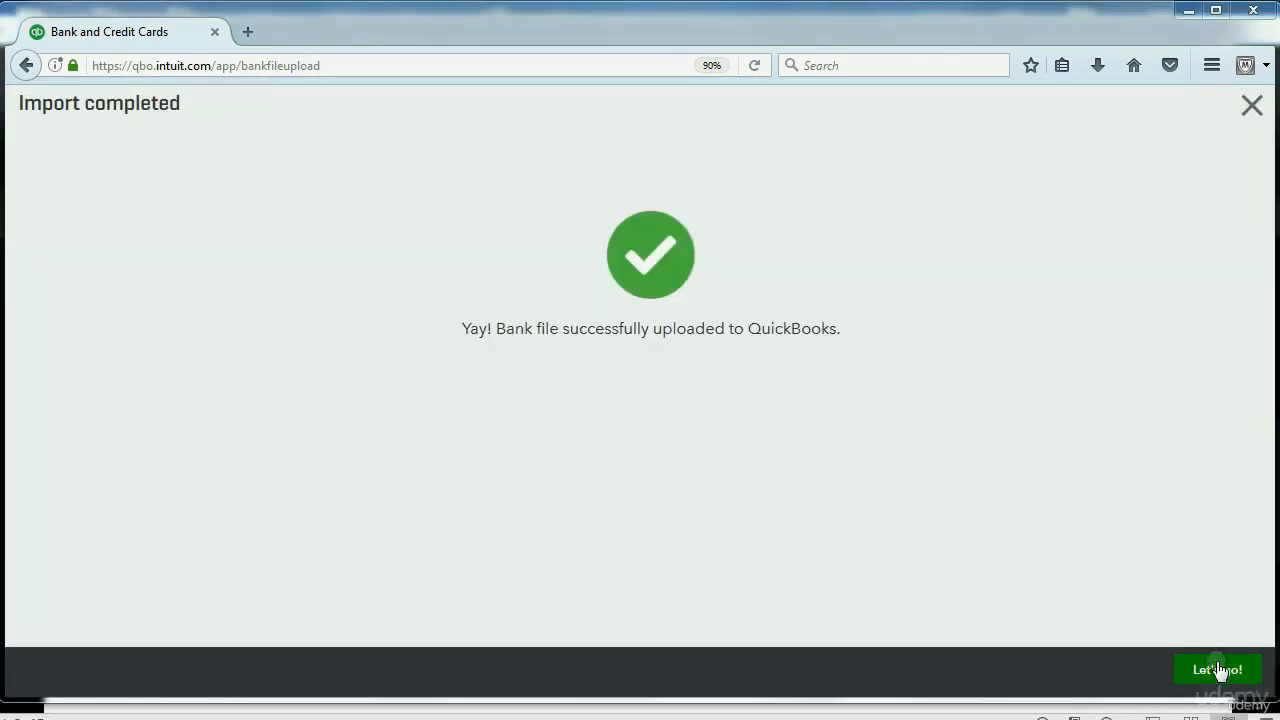
left_click(1218, 669)
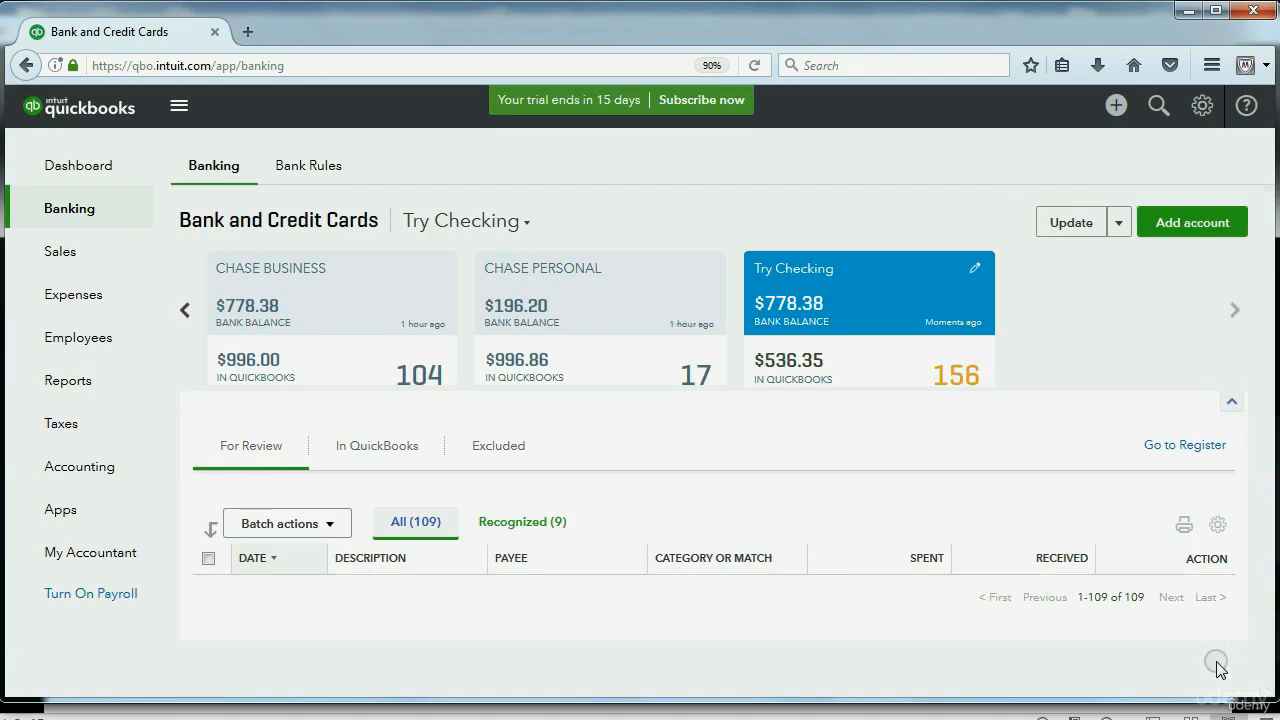
scroll(1004, 563, "down", 2)
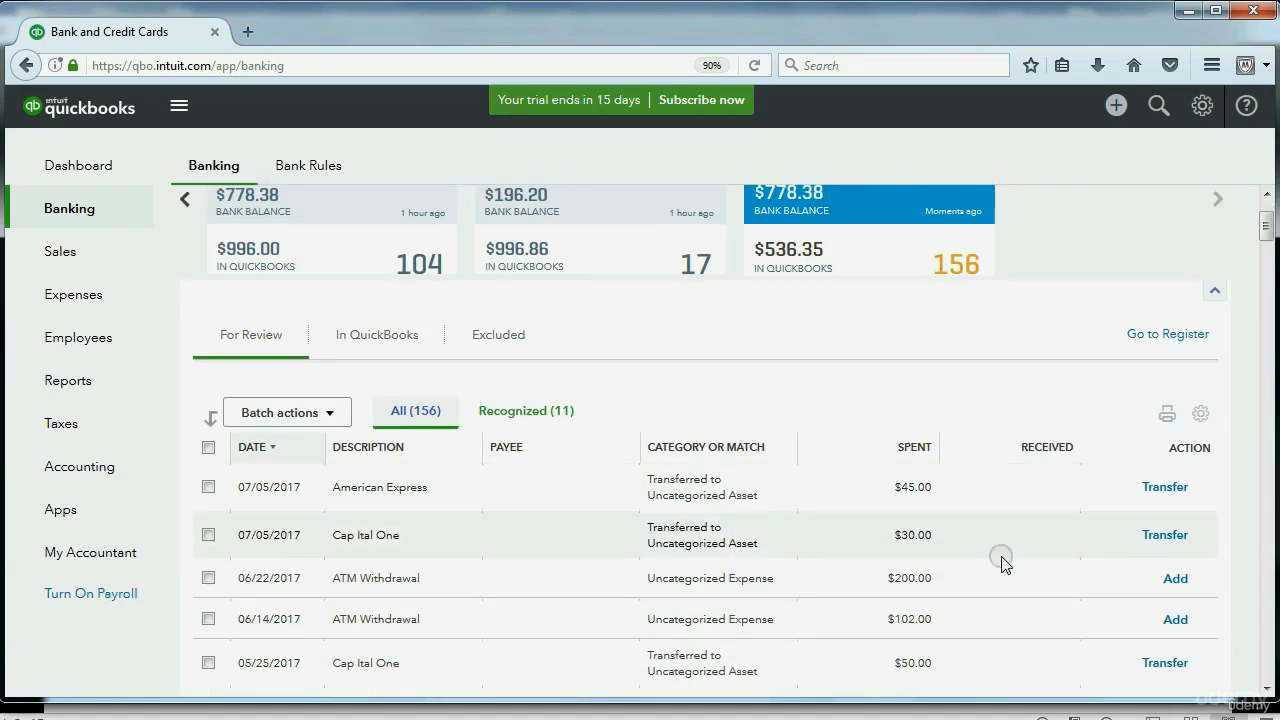
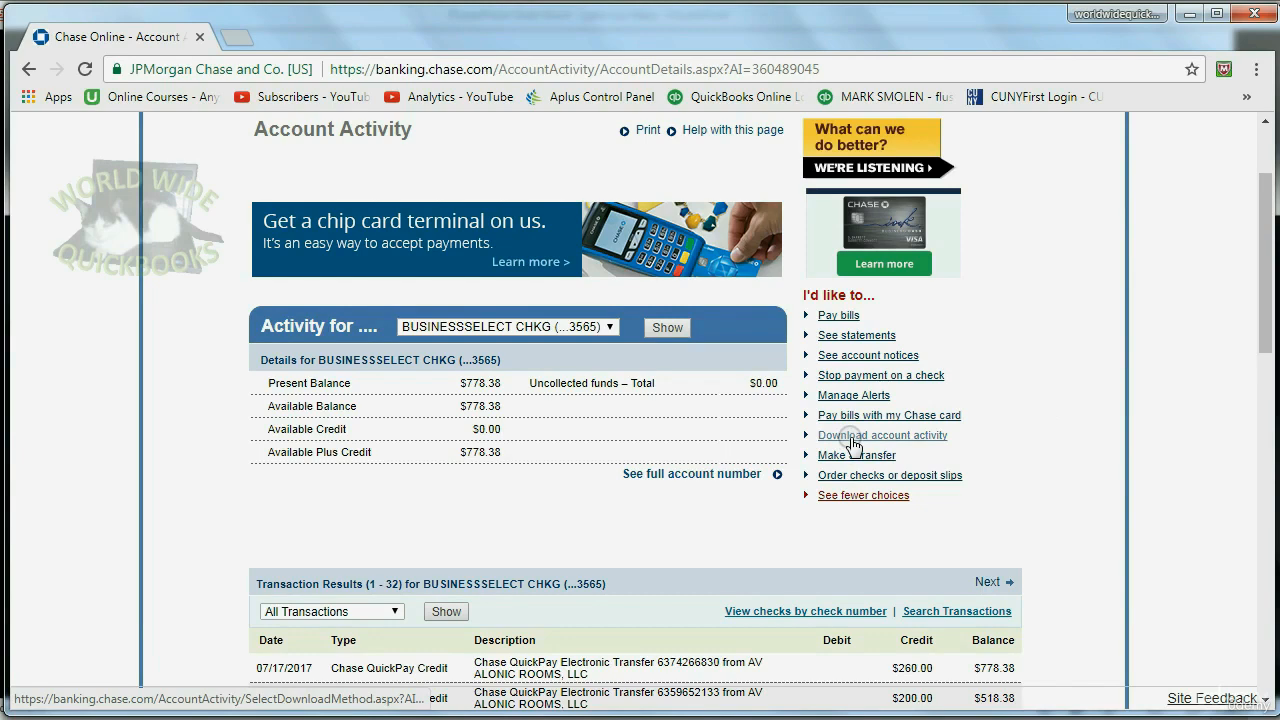
Step: Start an account activity download for the Chase business checking account and continue with the free Download Now method
left_click(852, 437)
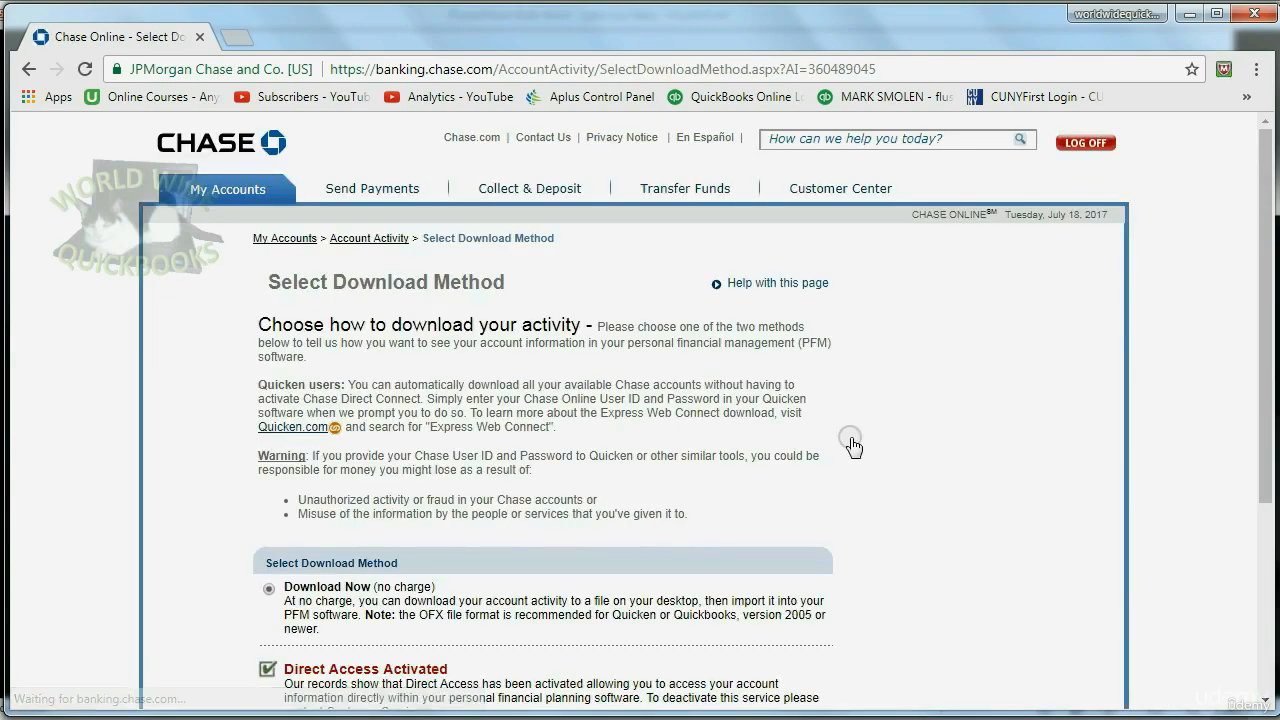
scroll(855, 443, "down", 3)
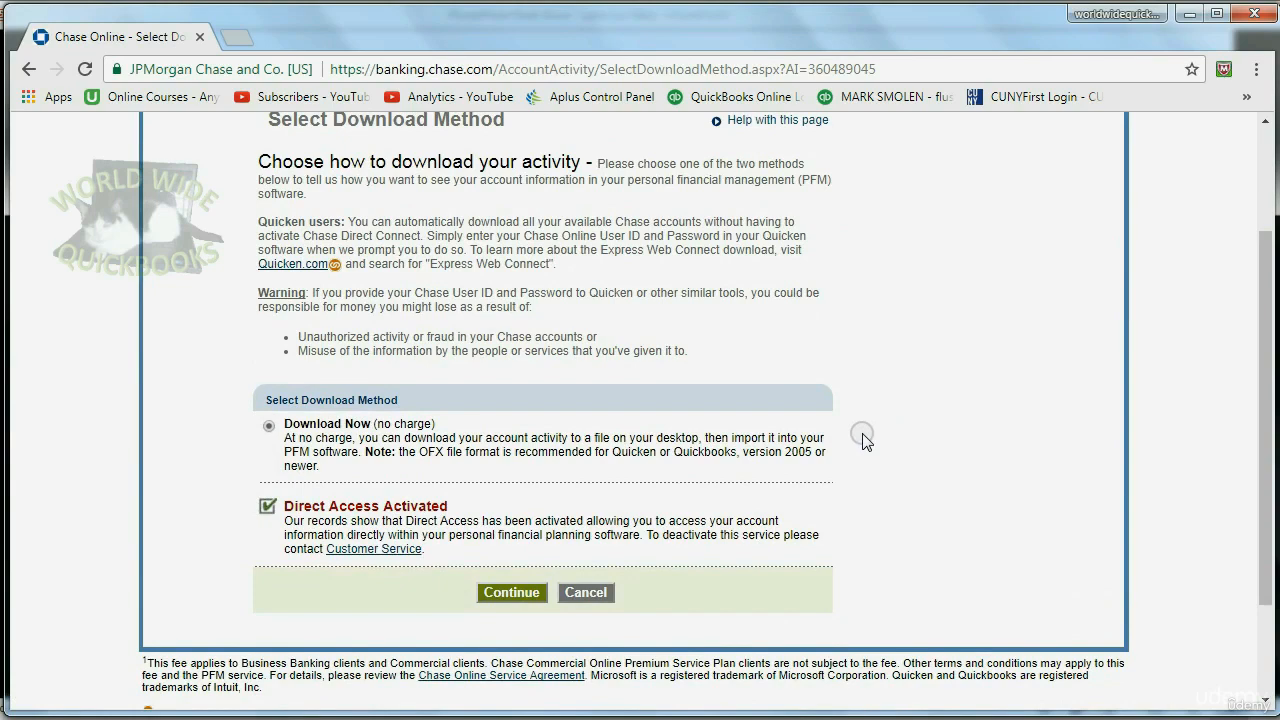
scroll(865, 440, "down", 1)
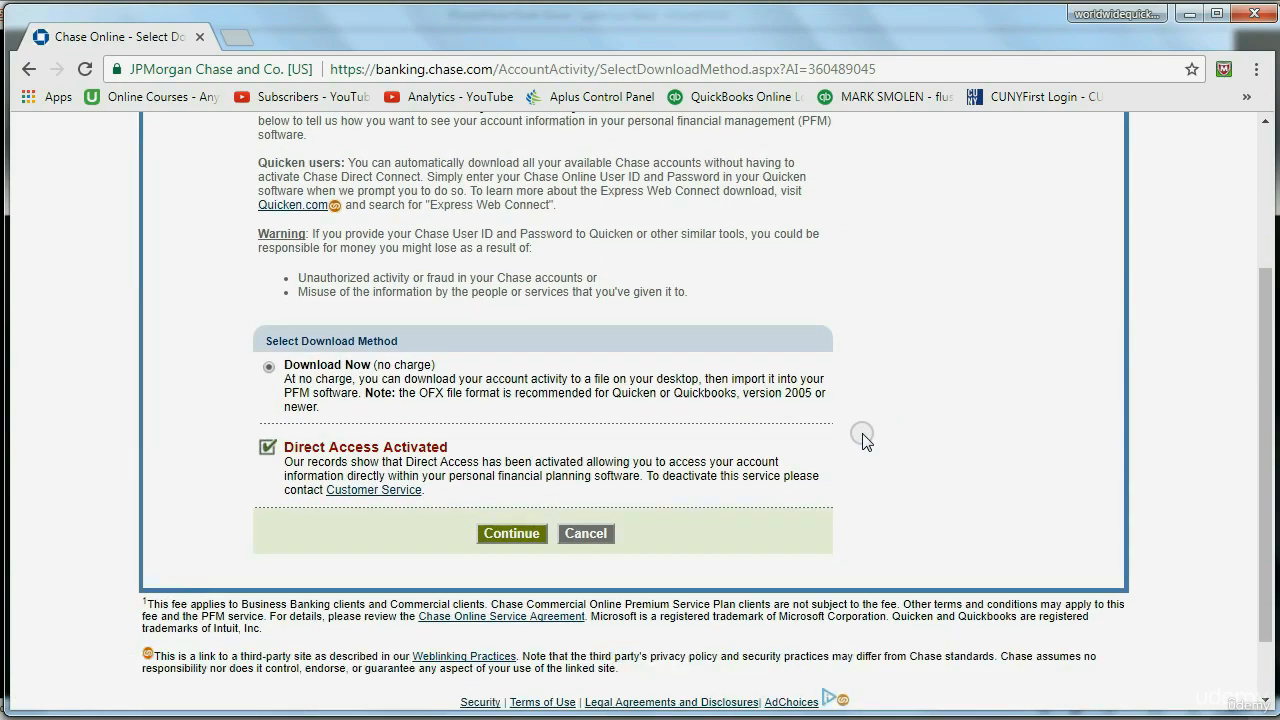
scroll(590, 508, "down", 1)
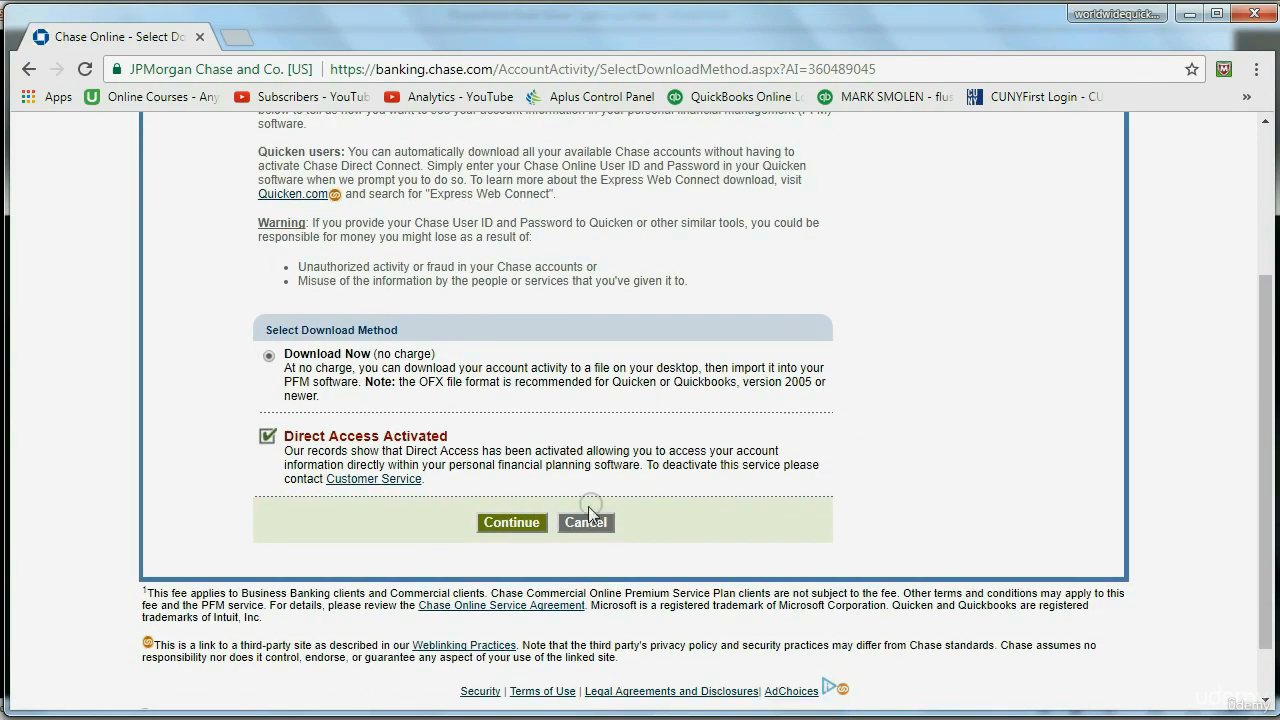
left_click(531, 519)
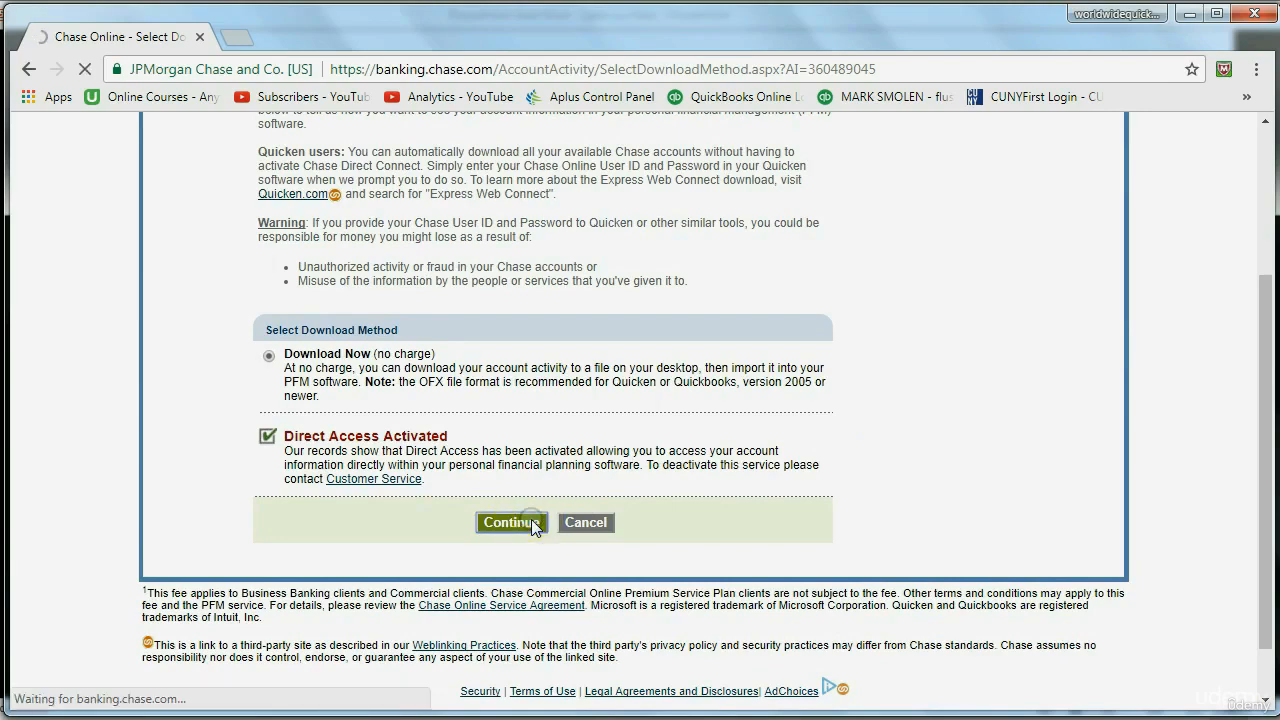
scroll(586, 414, "down", 2)
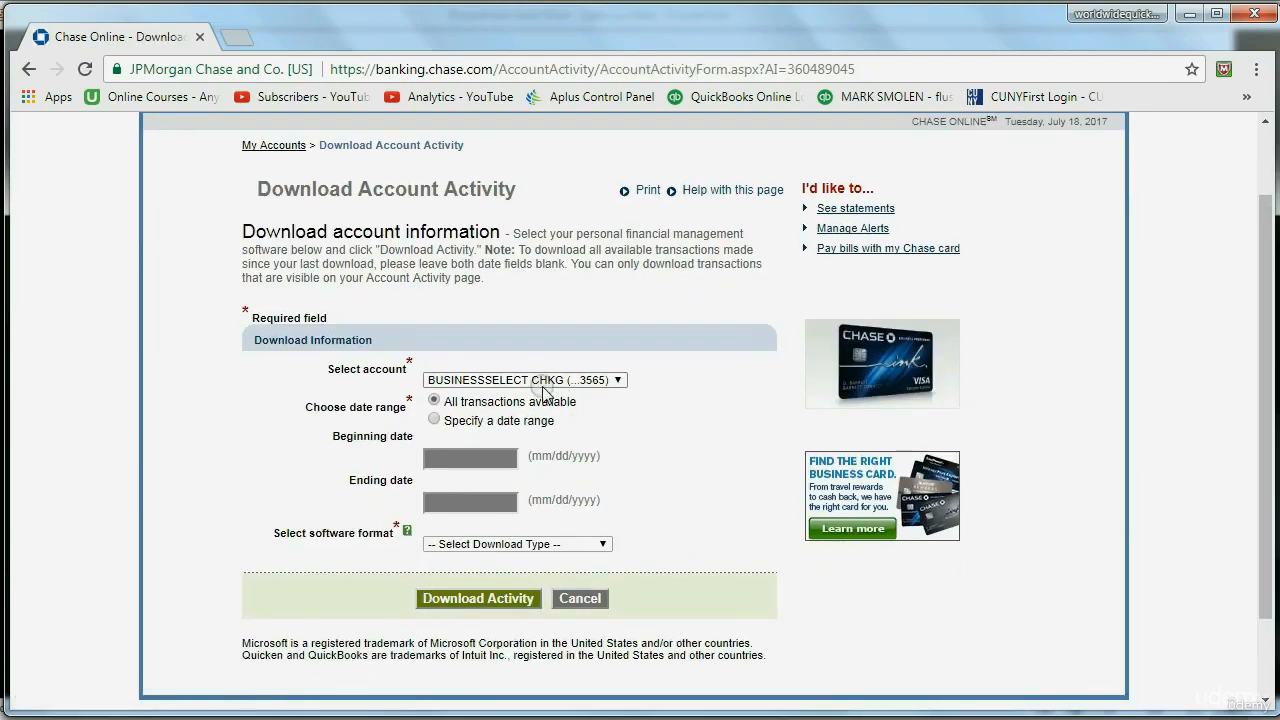
Step: Download all available transactions of the BUSINESSSELECT CHKG account in Comma Separated Values CSV format
left_click(540, 380)
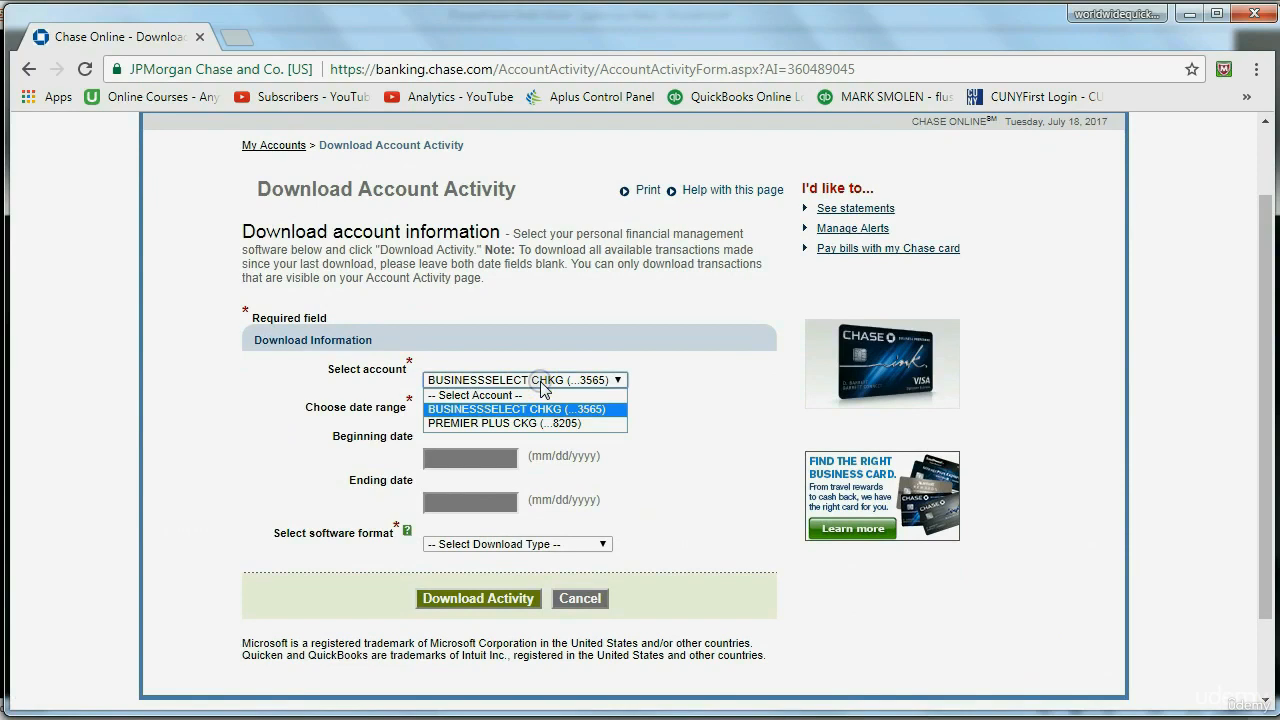
left_click(540, 383)
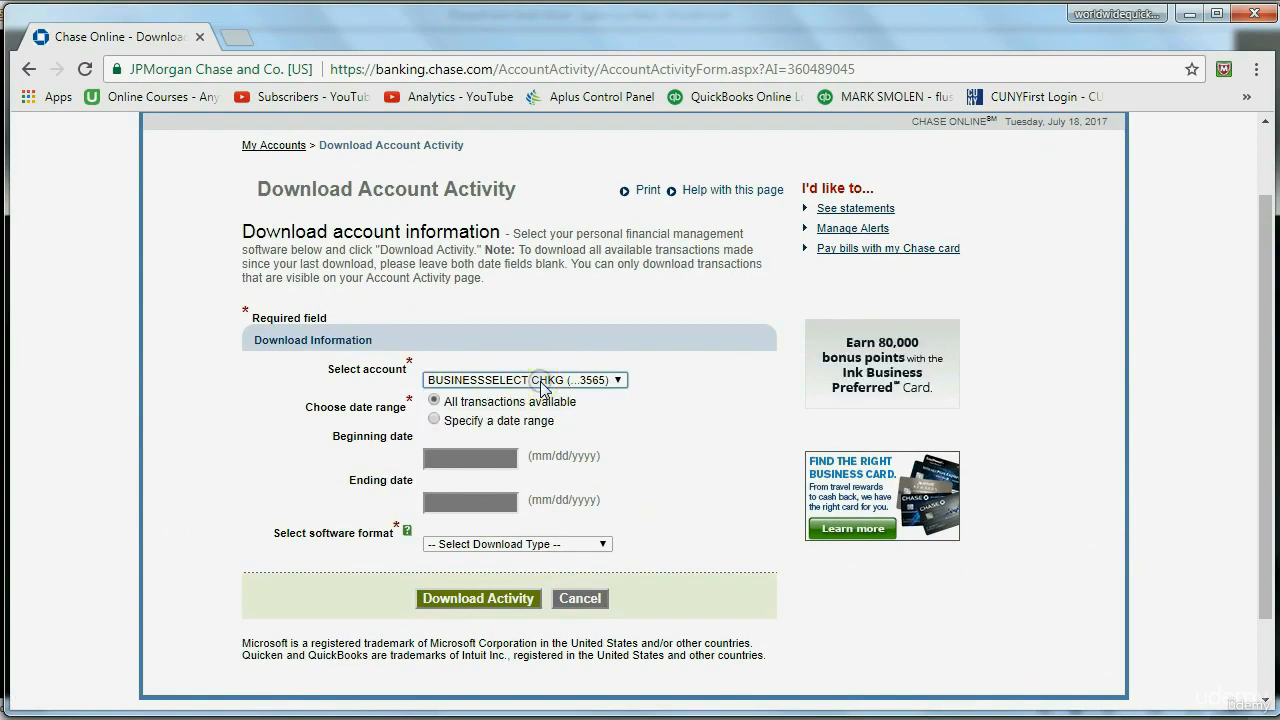
left_click_drag(456, 403, 516, 404)
left_click(520, 419)
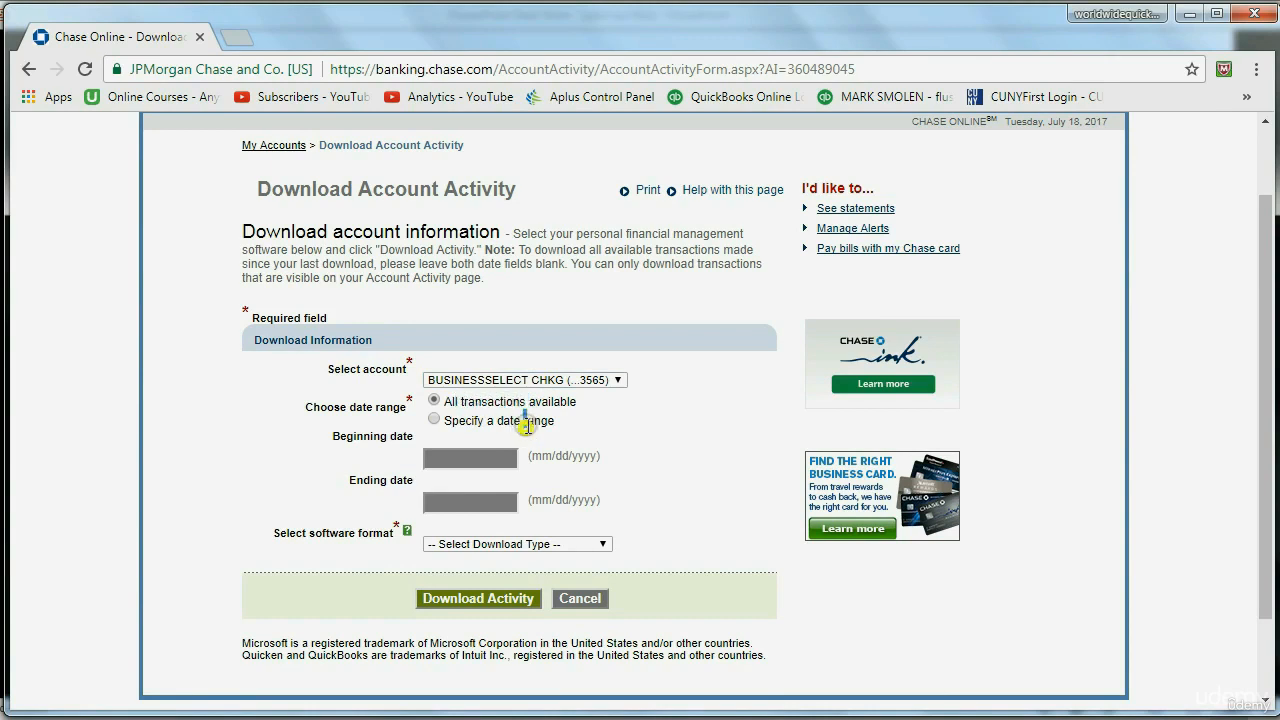
left_click(465, 405)
scroll(475, 415, "down", 1)
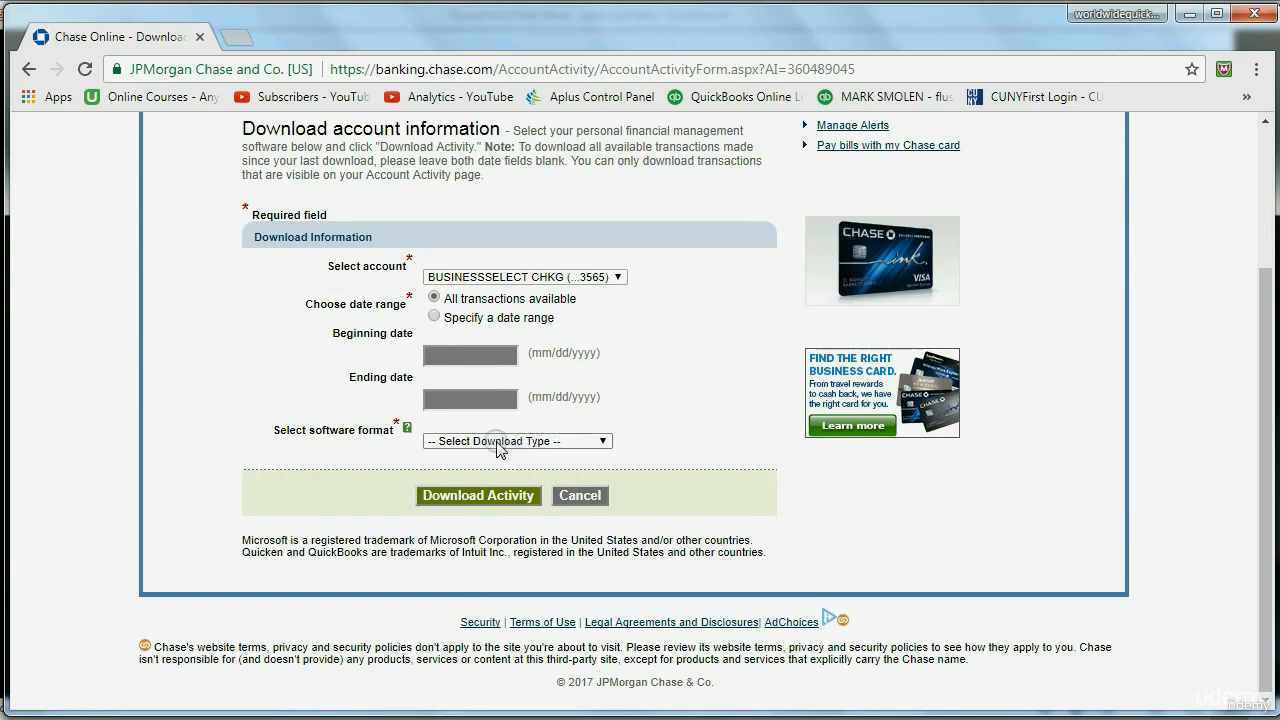
left_click(506, 446)
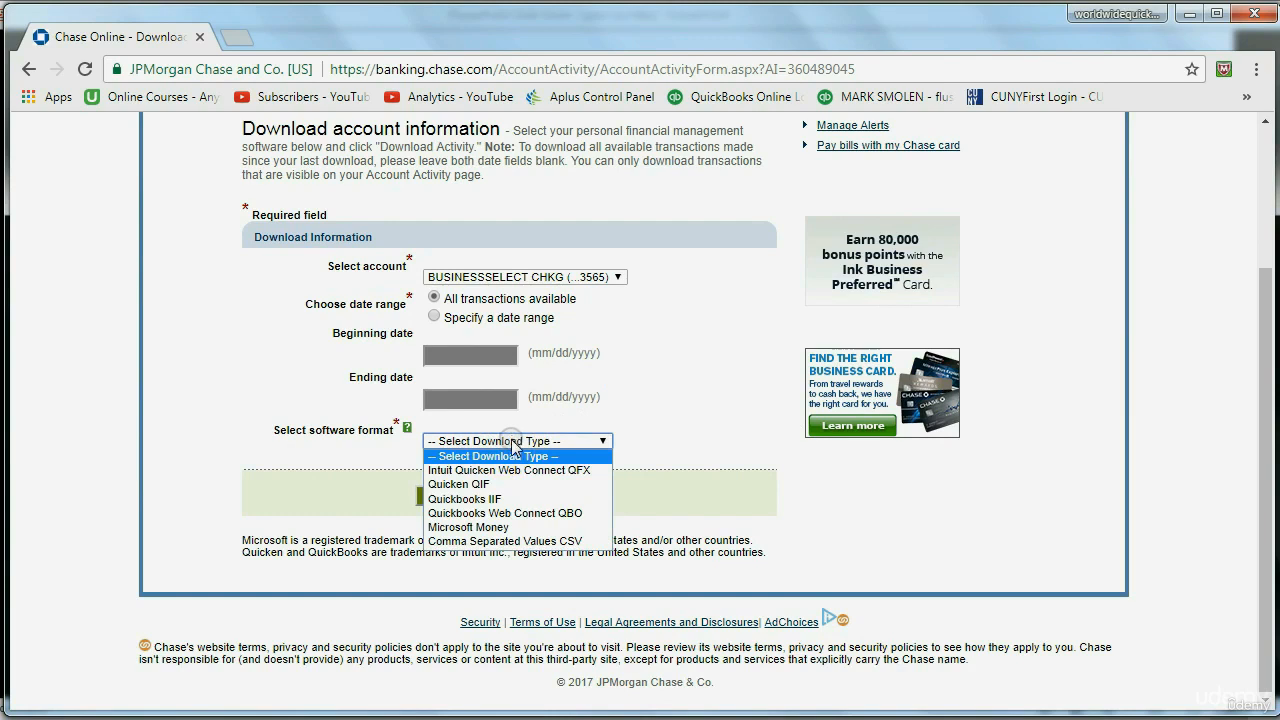
left_click(532, 545)
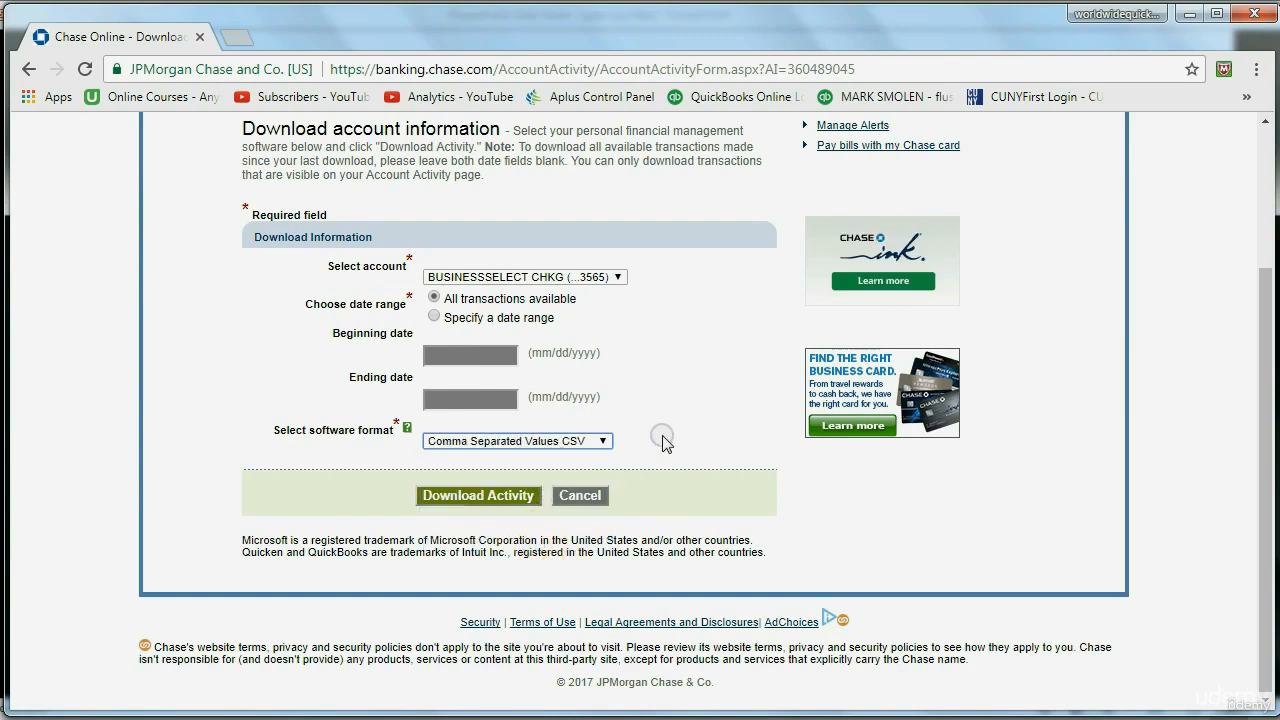
left_click(512, 500)
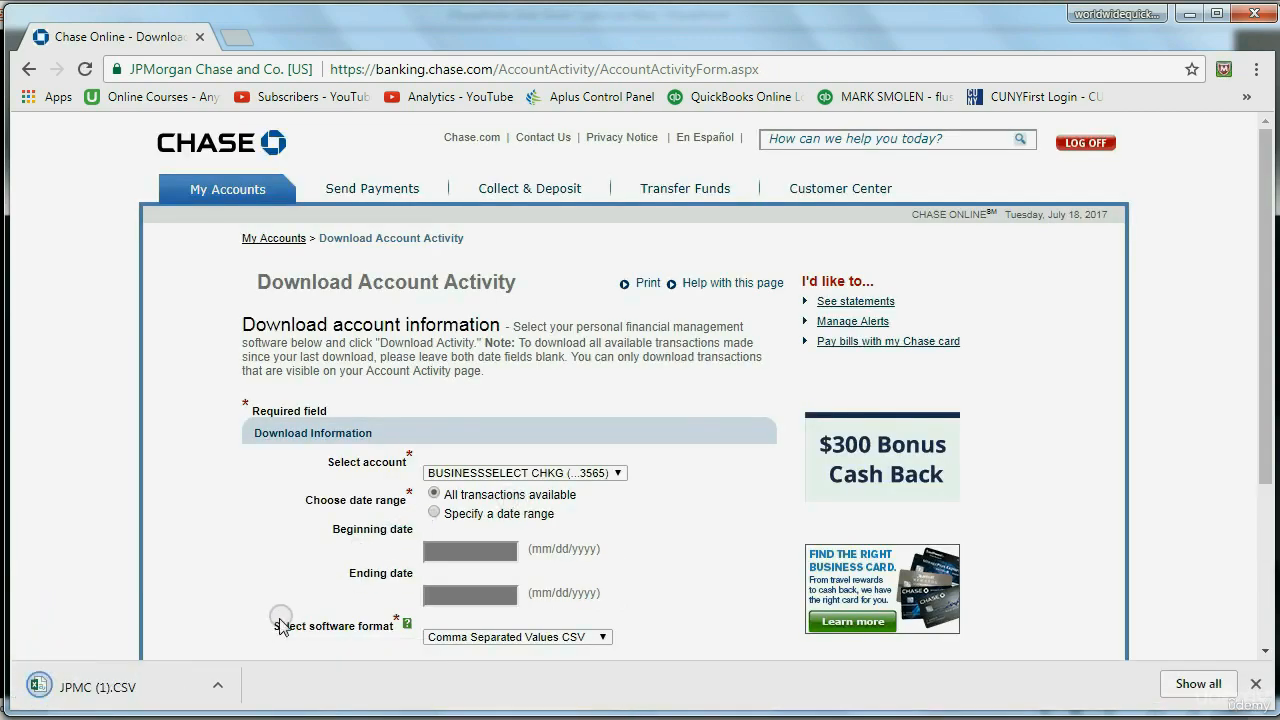
Step: Open the downloaded JPMC (1).CSV file in Excel and widen columns A to E so the post dates are readable
left_click(220, 688)
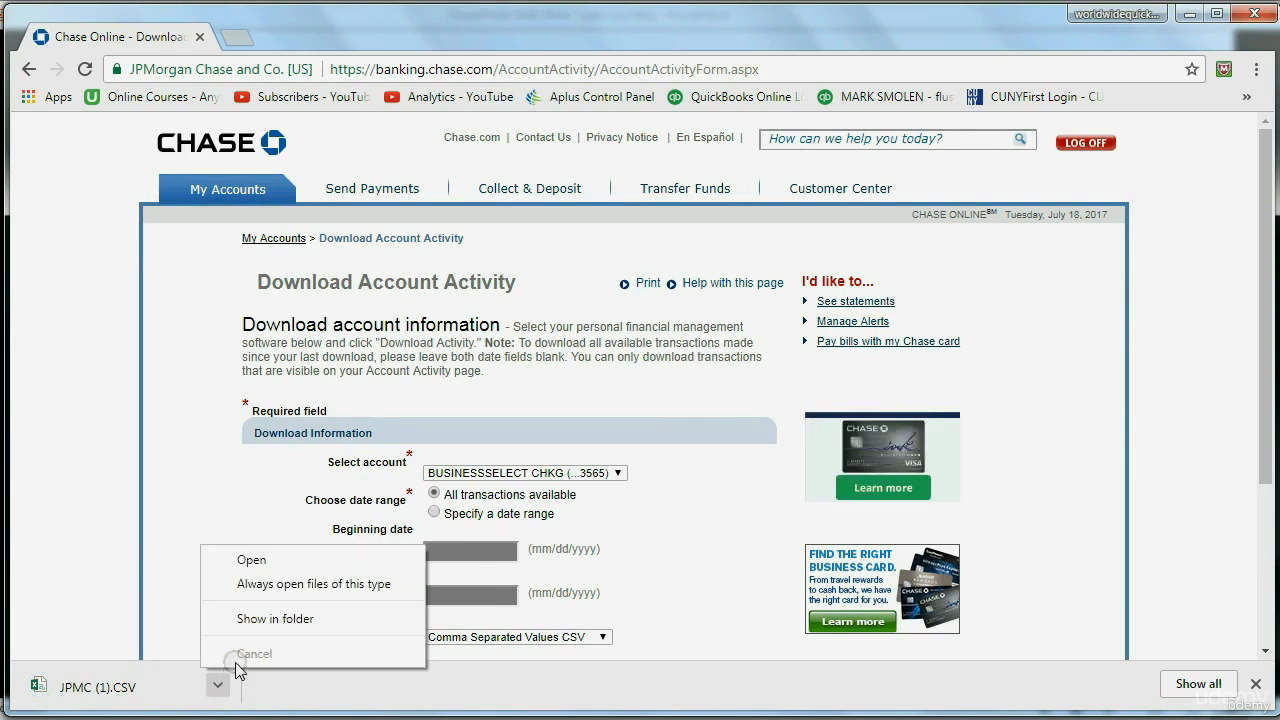
left_click(252, 560)
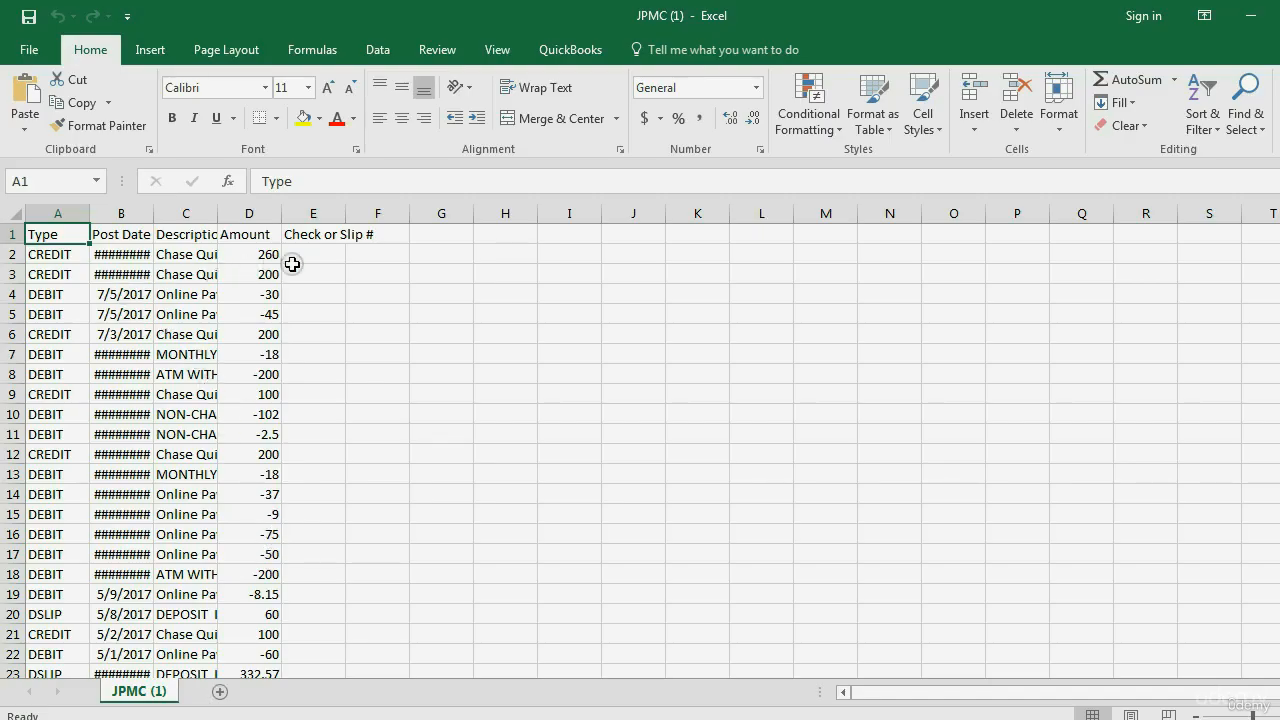
left_click_drag(91, 214, 591, 216)
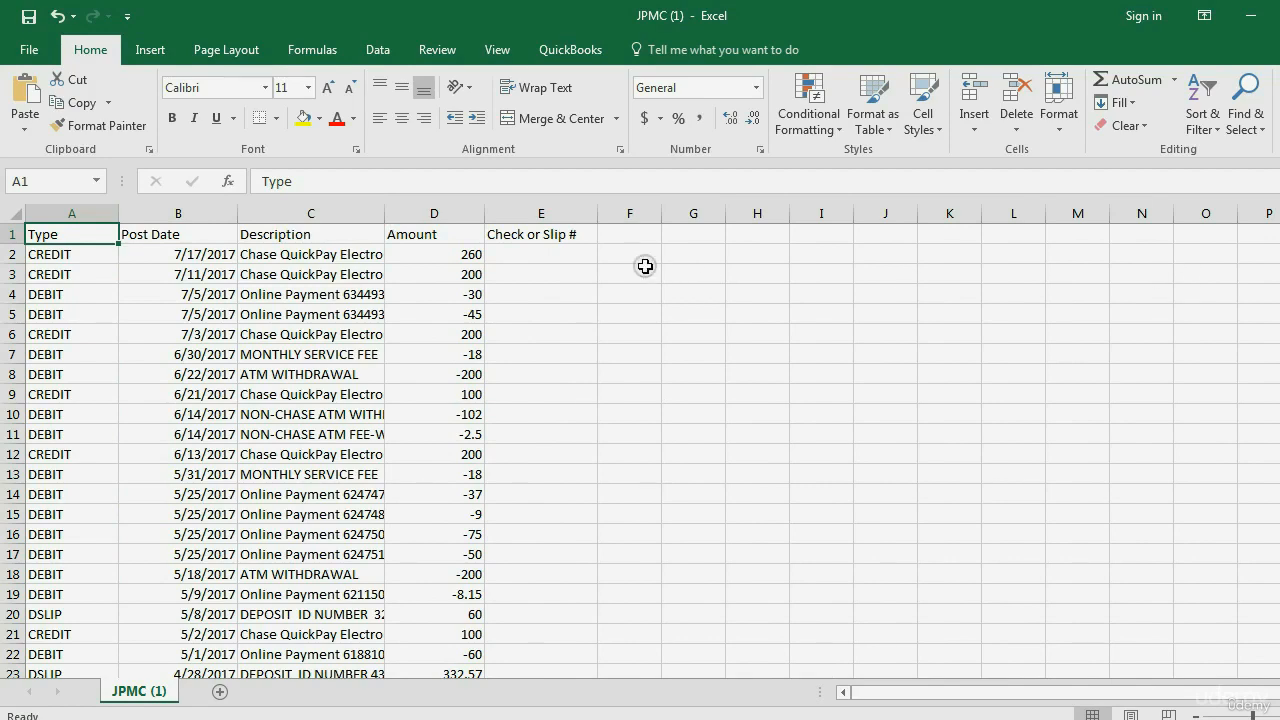
Step: Review the Check or Slip #, Post Date, Description and Amount columns of the downloaded transactions
left_click(566, 214)
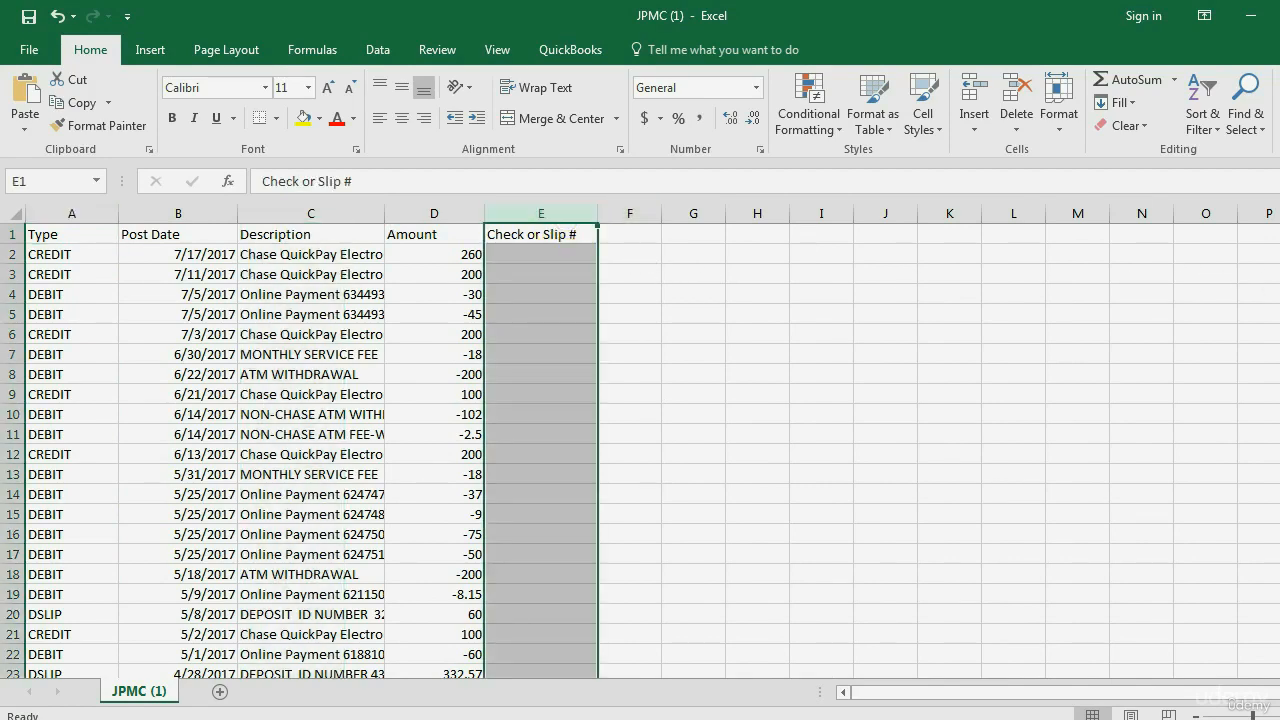
mouse_move(1279, 280)
left_mouse_down()
mouse_move(1279, 430)
mouse_move(1279, 278)
left_mouse_up()
left_click(180, 257)
left_click(312, 258)
left_click(443, 257)
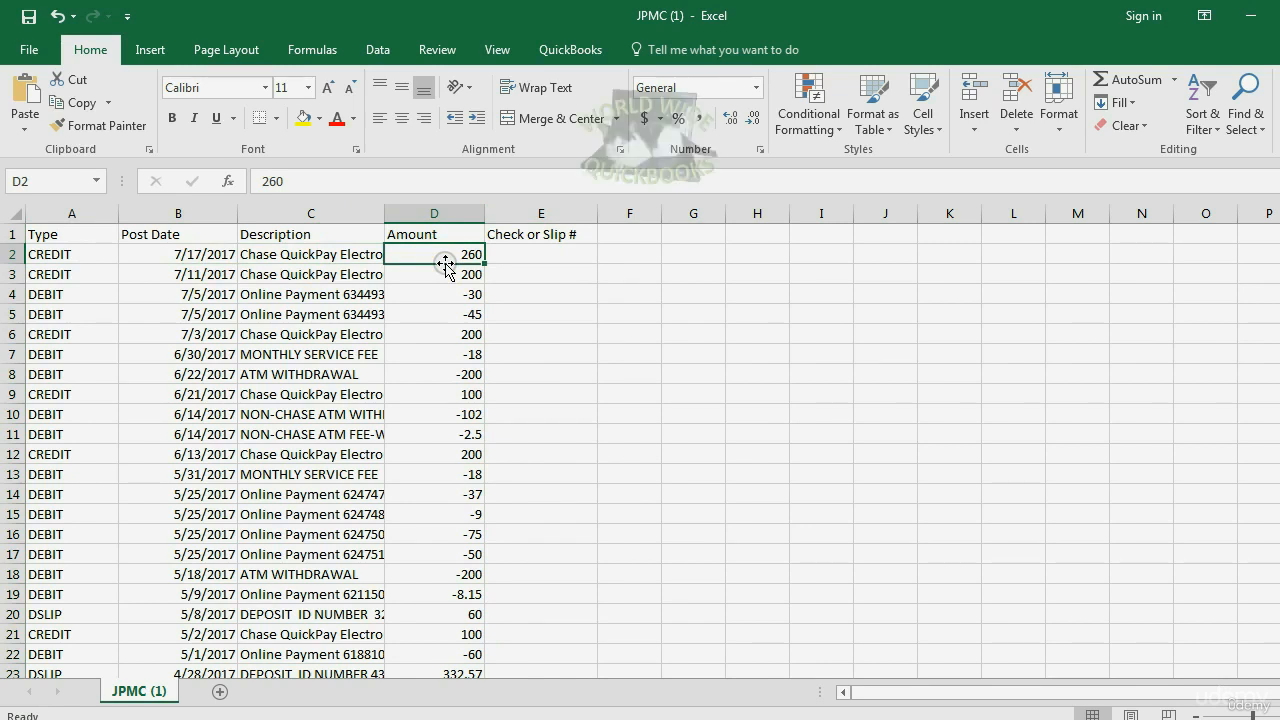
key("alt+Tab")
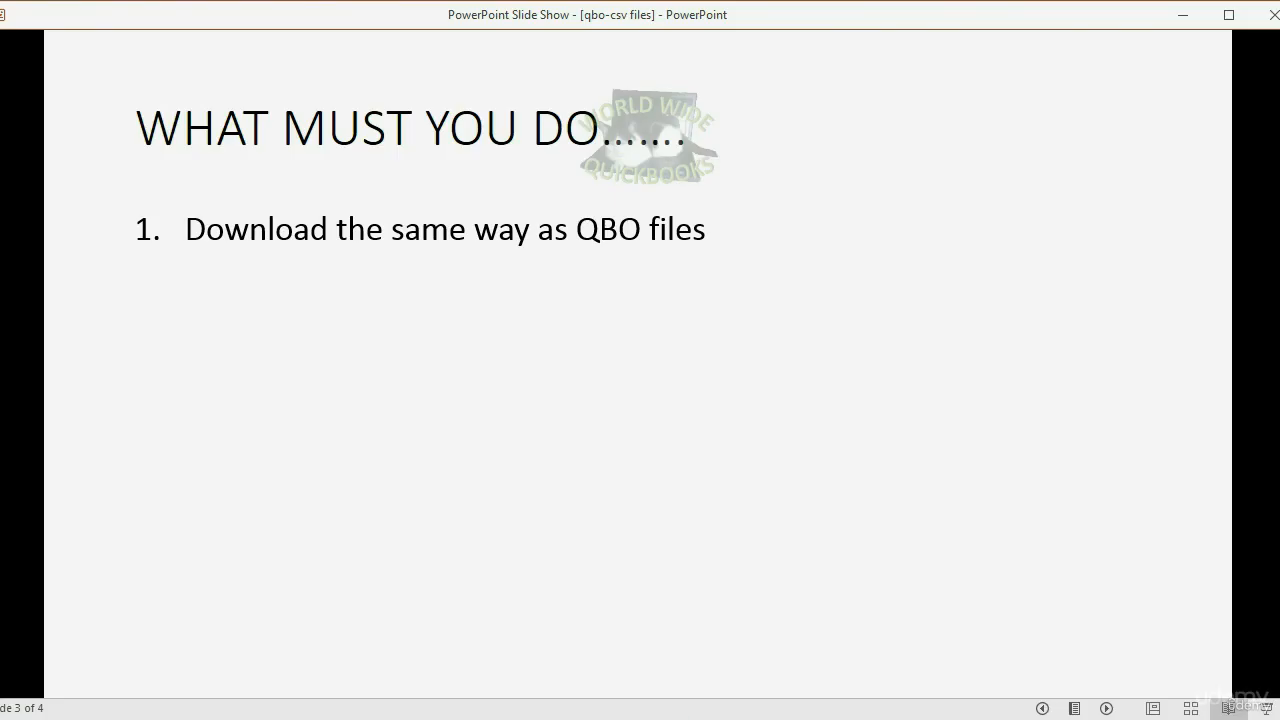
left_click(1106, 708)
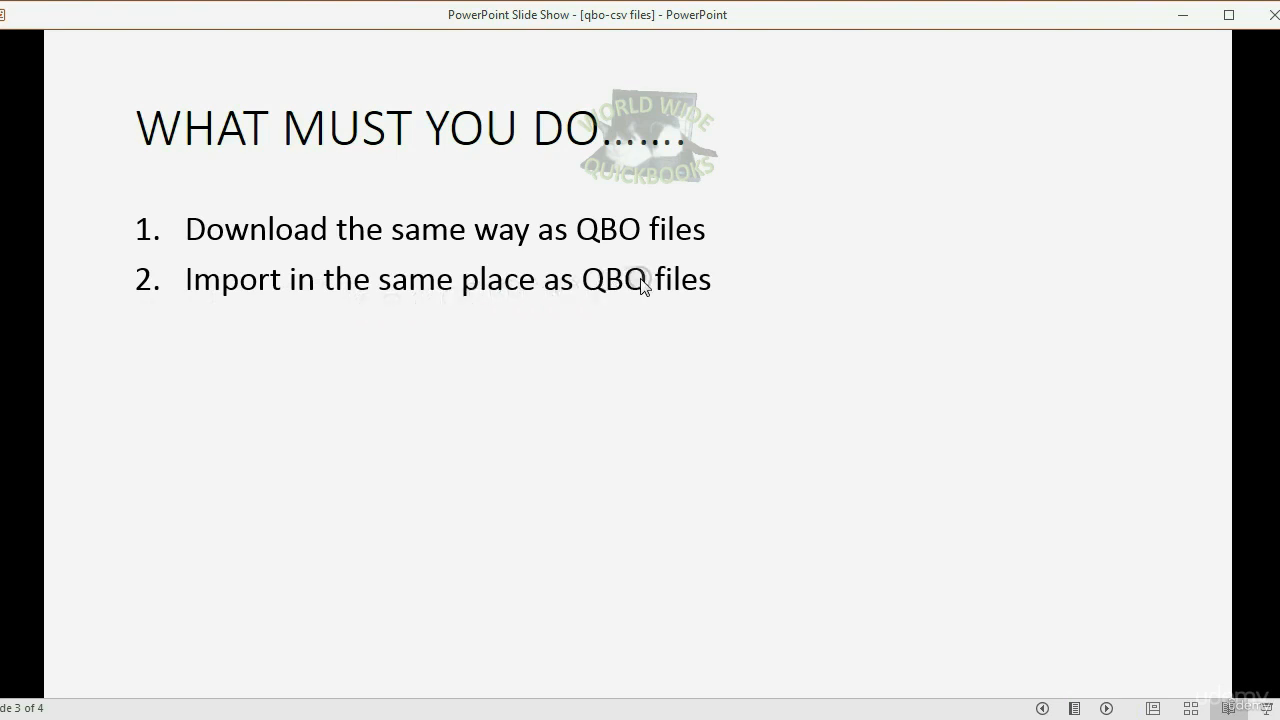
Step: Switch to QuickBooks Online and select NEW CHECKING ACCOUNT on the Banking page
left_click(305, 718)
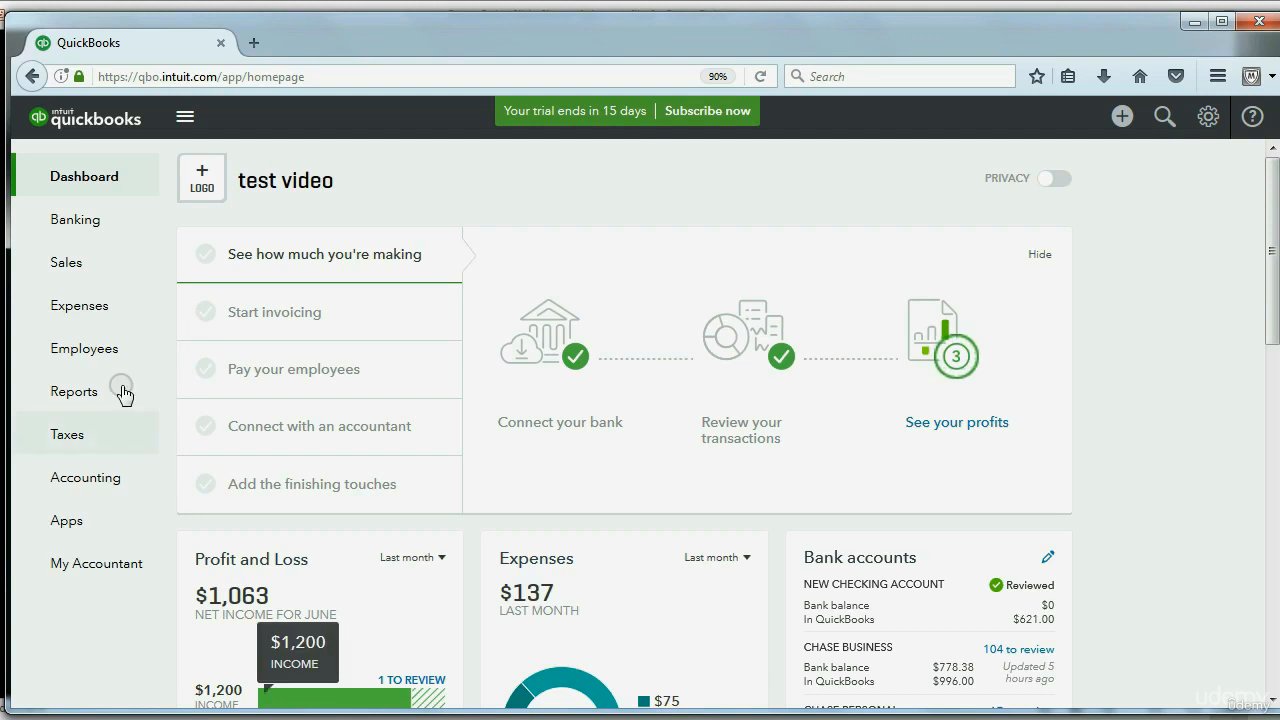
left_click(66, 220)
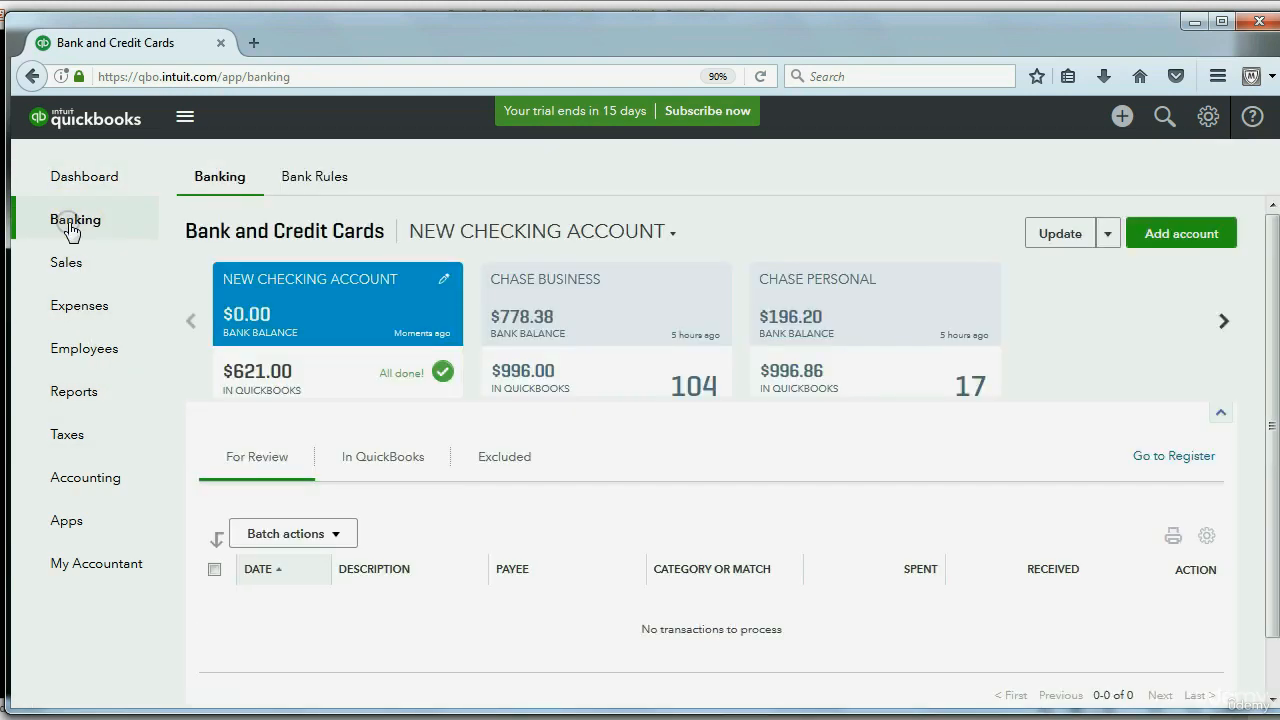
left_click(483, 230)
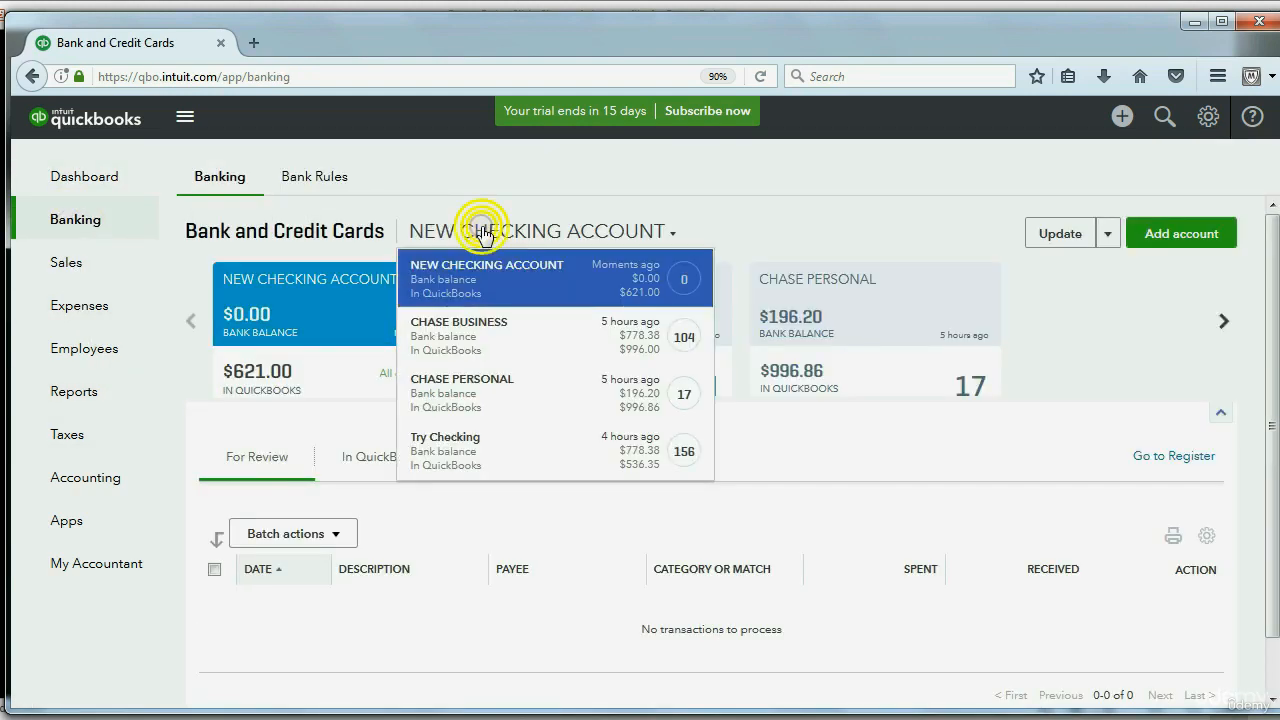
left_click(489, 268)
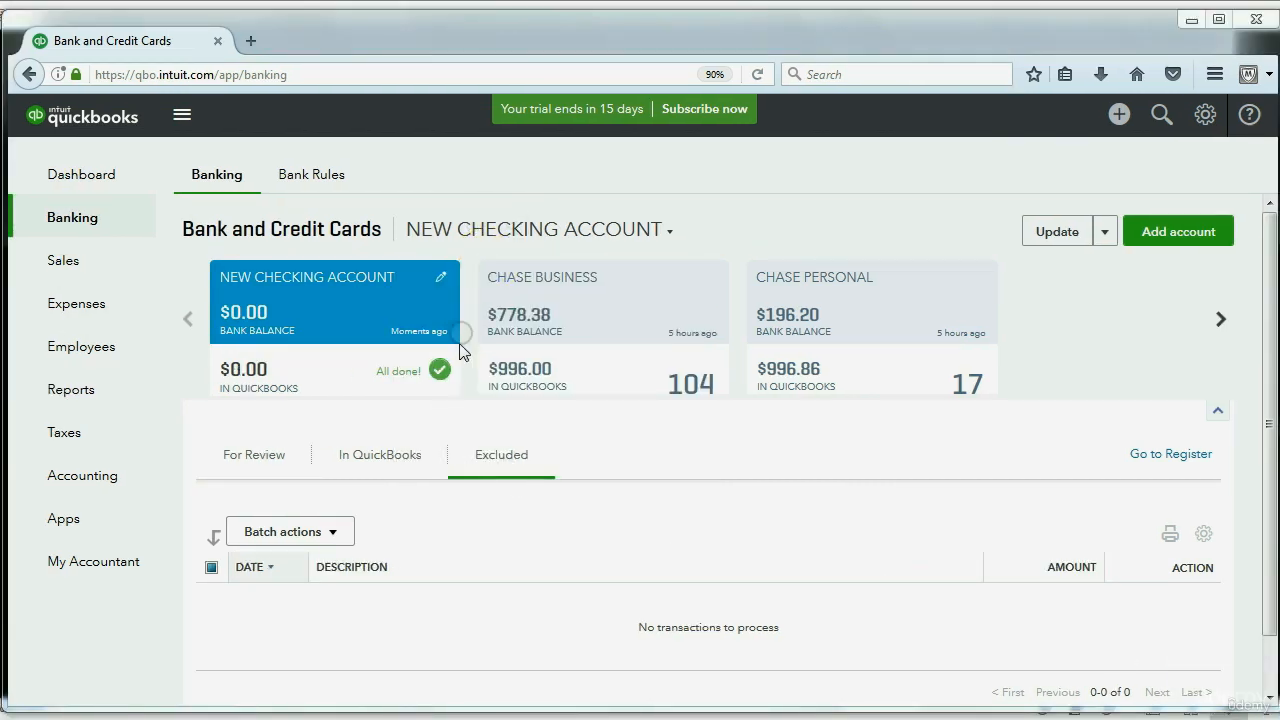
Step: Check the For Review, In QuickBooks and Excluded lists of NEW CHECKING ACCOUNT for transactions
left_click(268, 458)
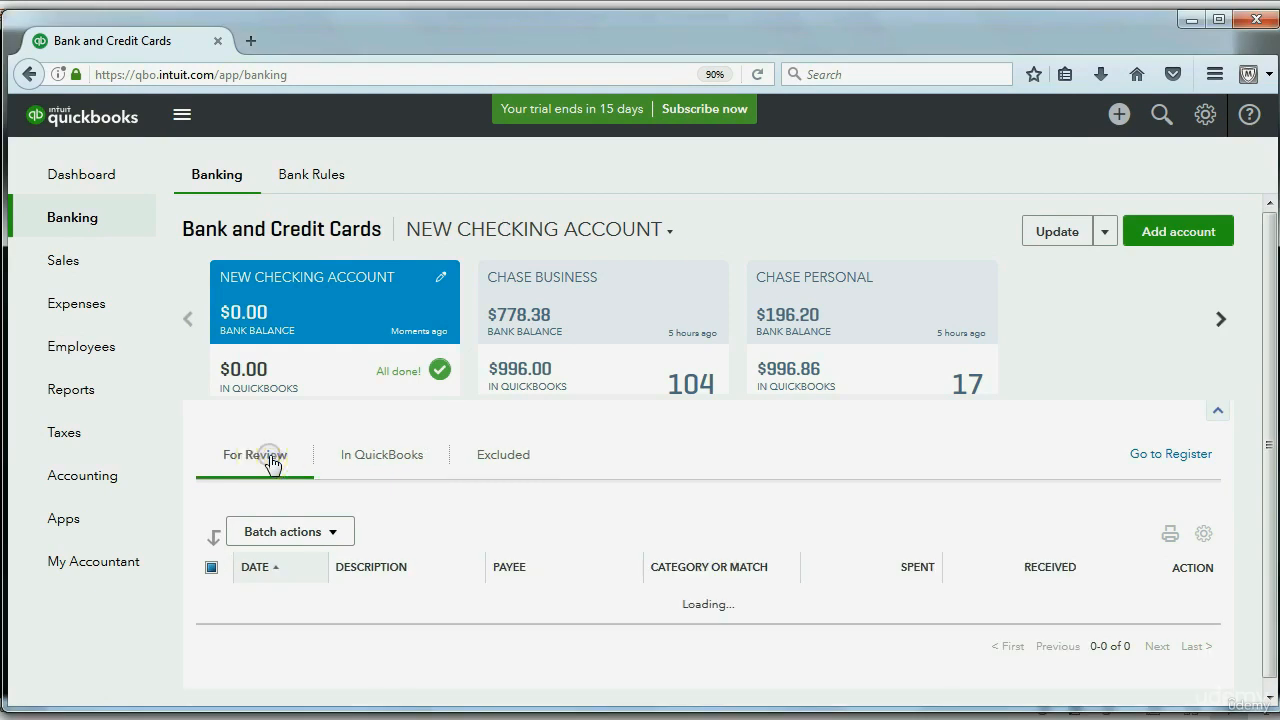
left_click(366, 458)
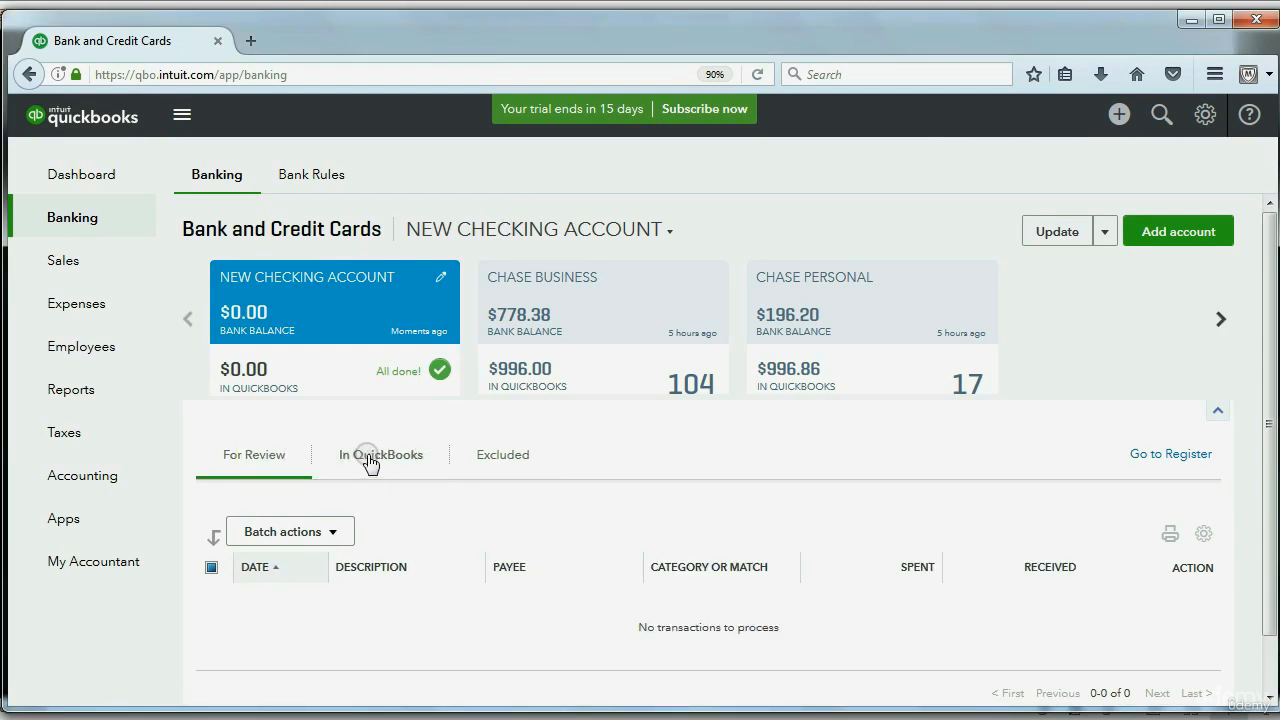
left_click(495, 456)
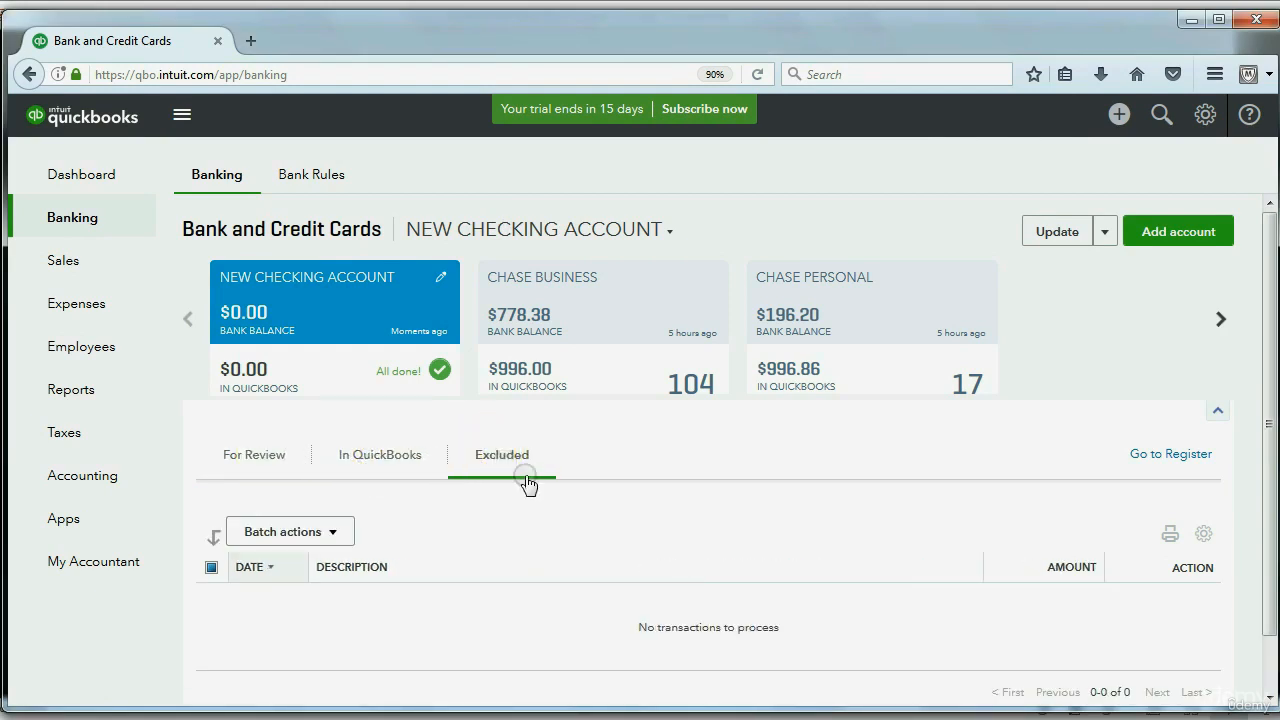
scroll(565, 535, "down", 1)
scroll(565, 535, "up", 1)
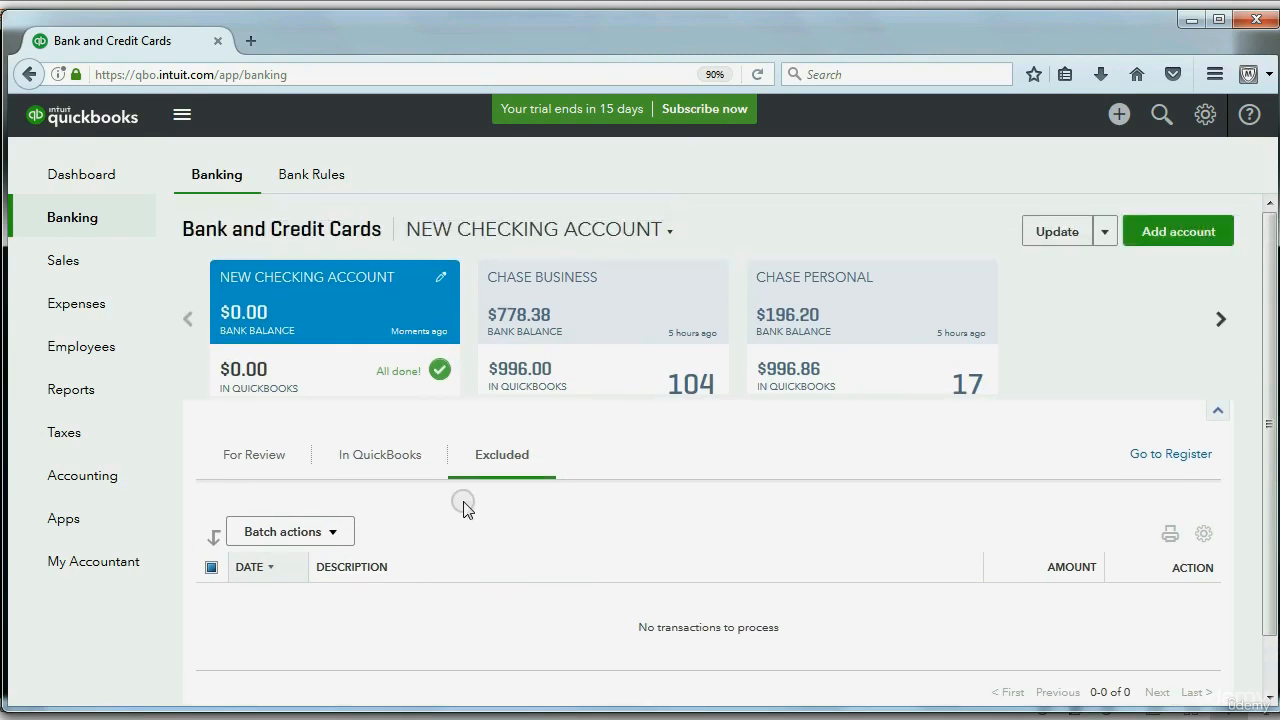
Step: Show the transactions for review in NEW CHECKING ACCOUNT and start a bank file upload
left_click(265, 456)
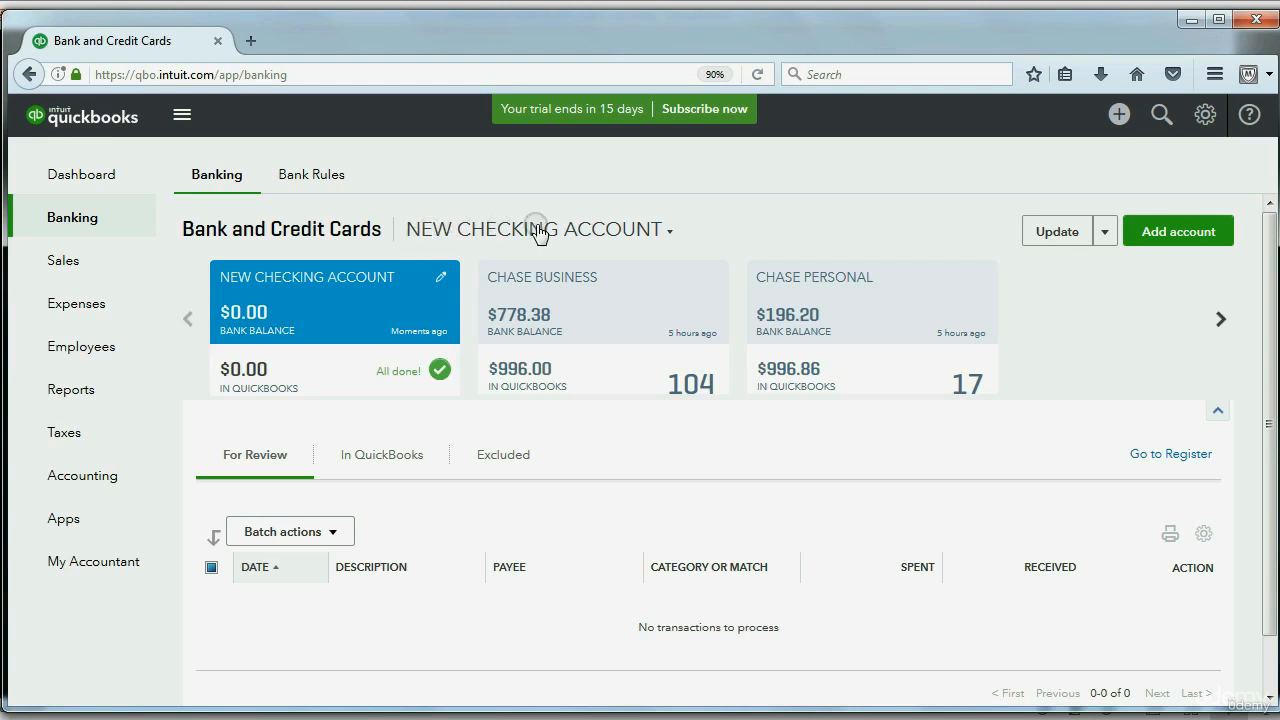
left_click(1106, 236)
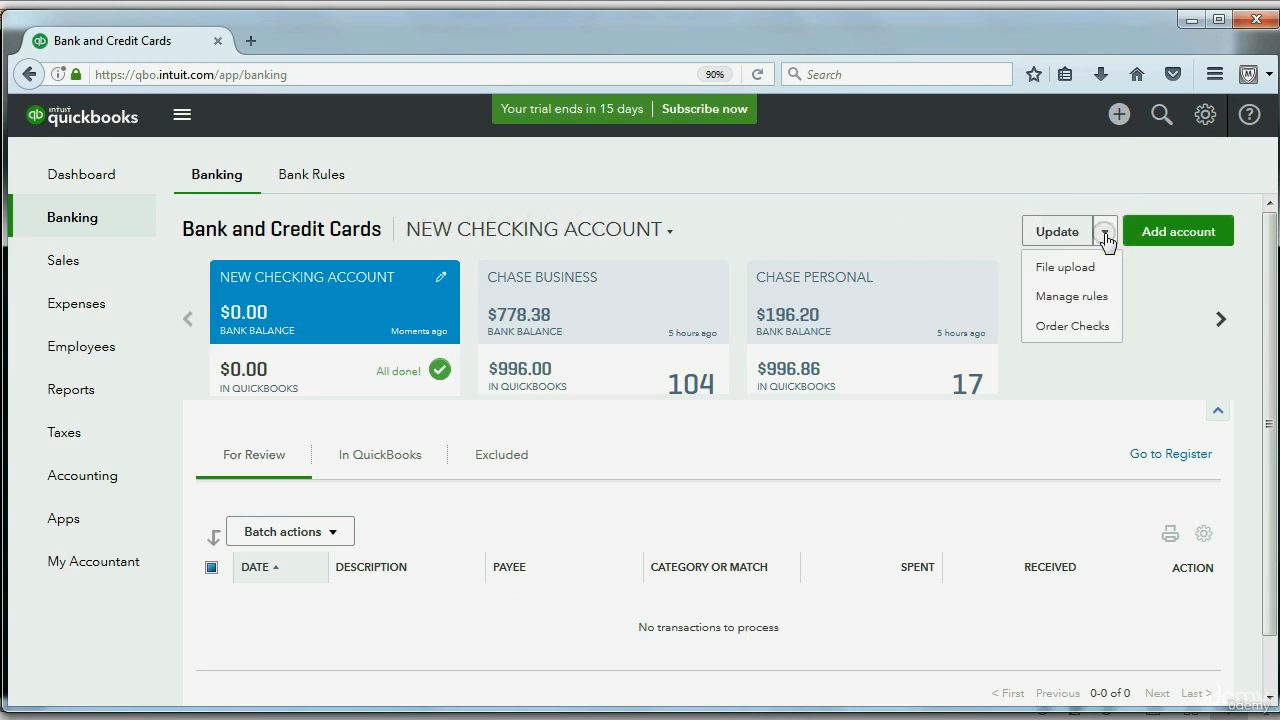
left_click(1075, 266)
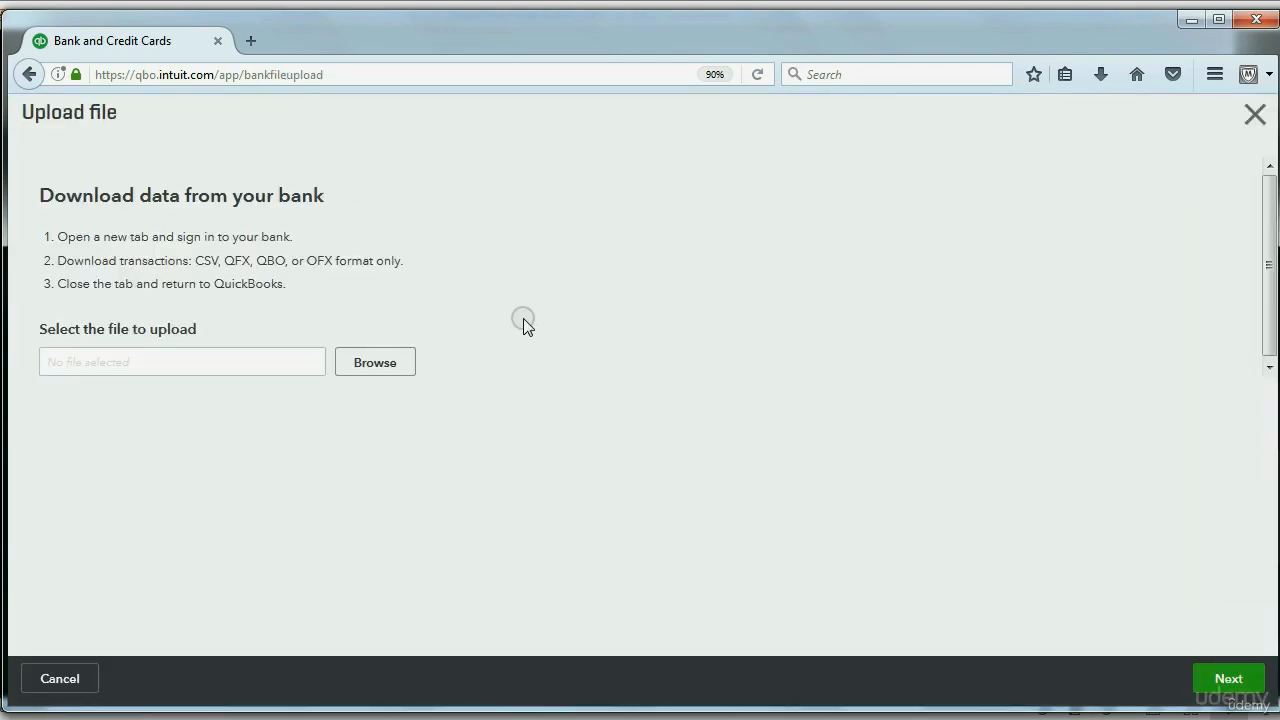
Step: Choose JPMC (1).CSV from the Desktop as the bank file to upload and continue to account selection
left_click(375, 362)
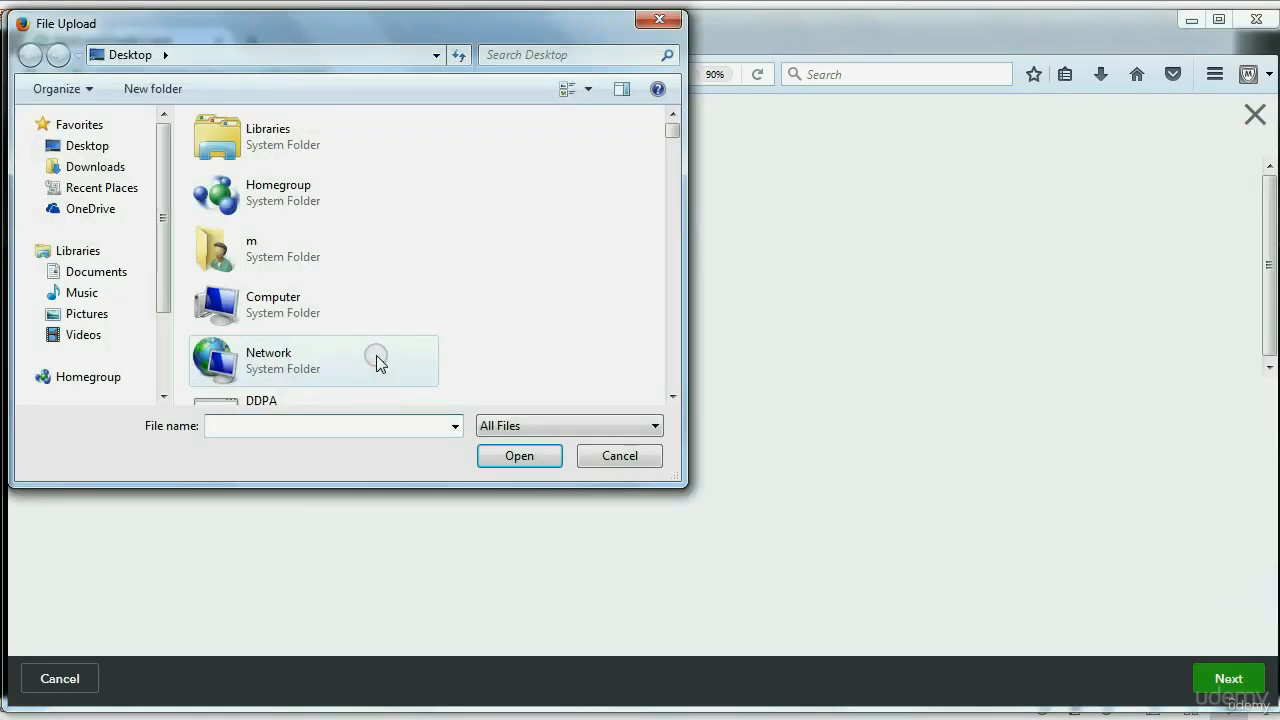
type("J")
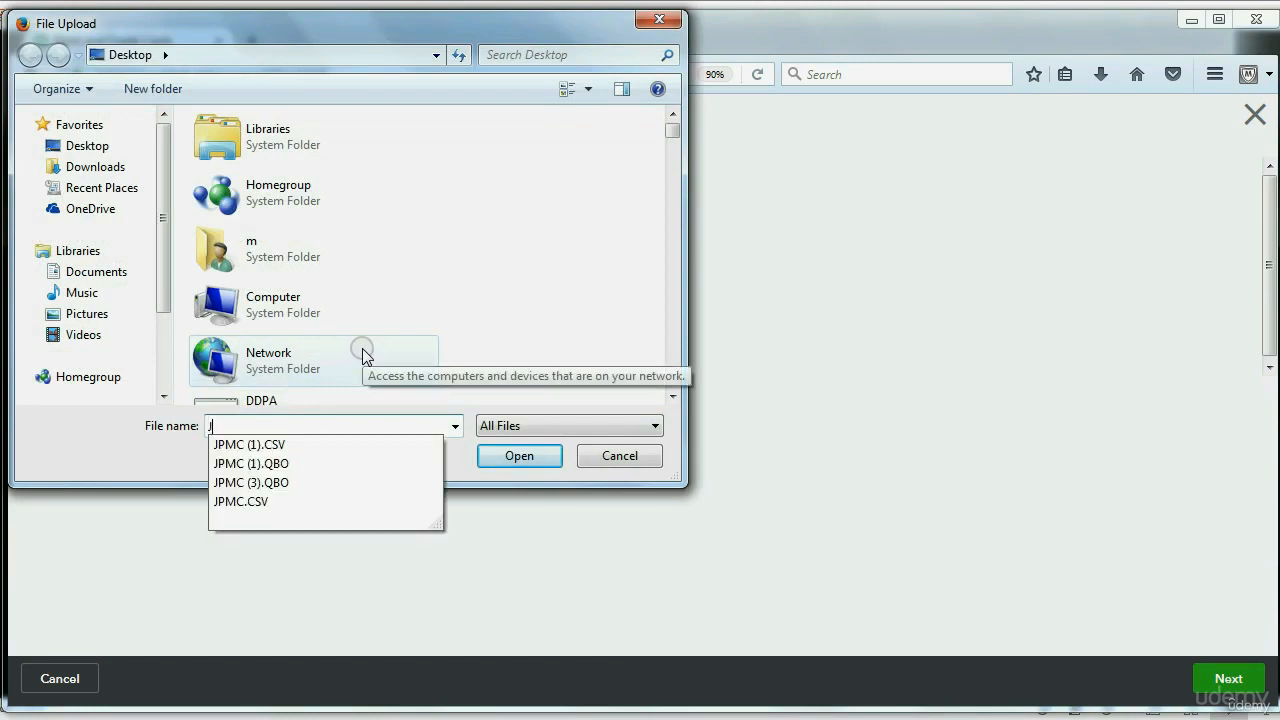
type("P")
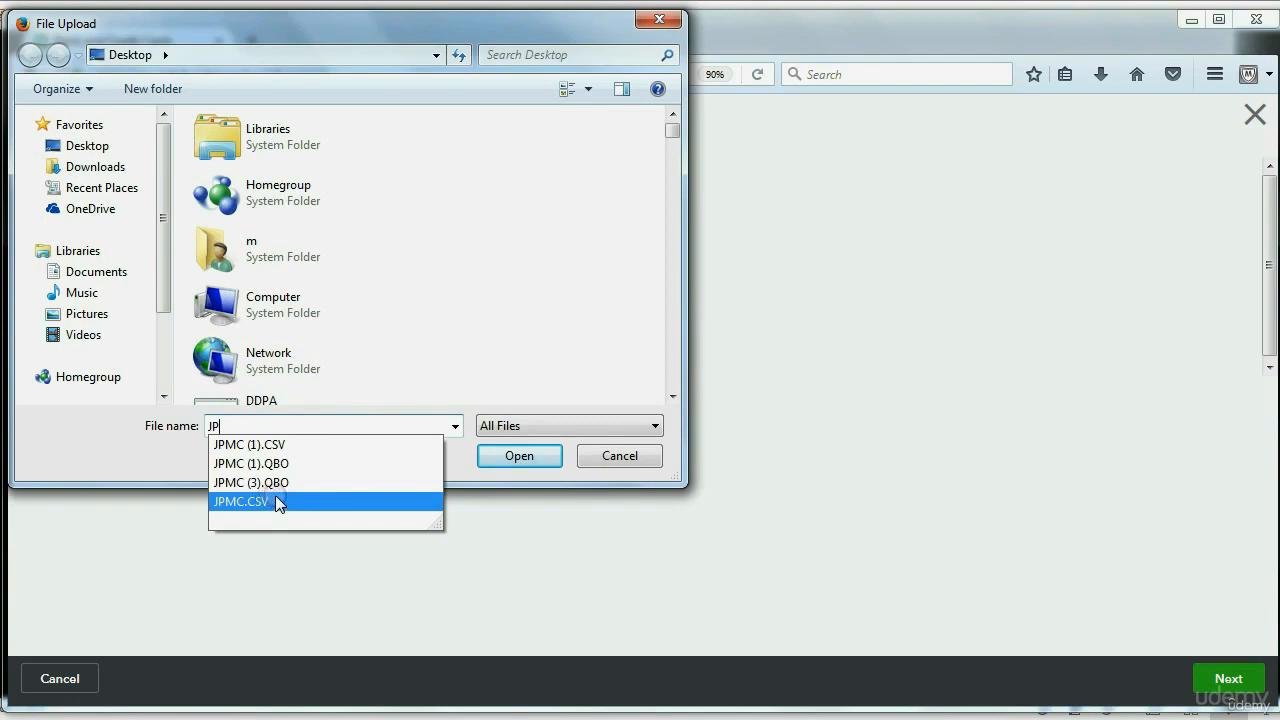
left_click(286, 449)
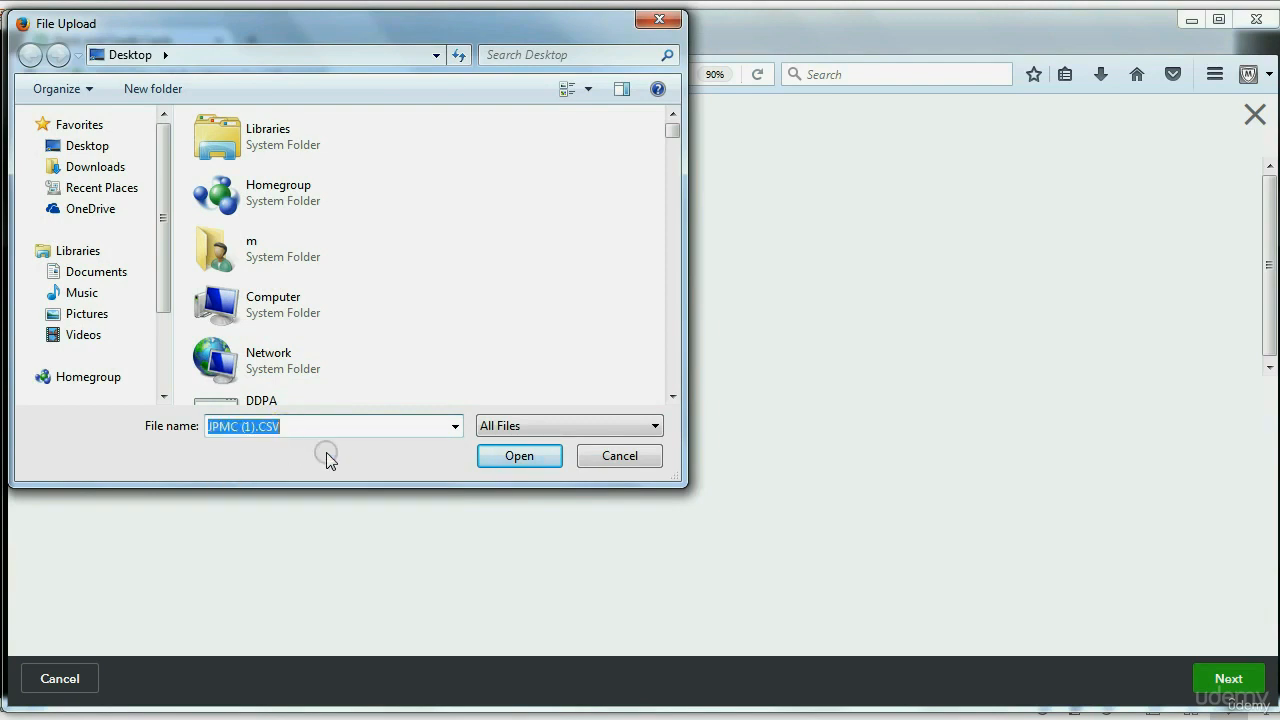
left_click(489, 458)
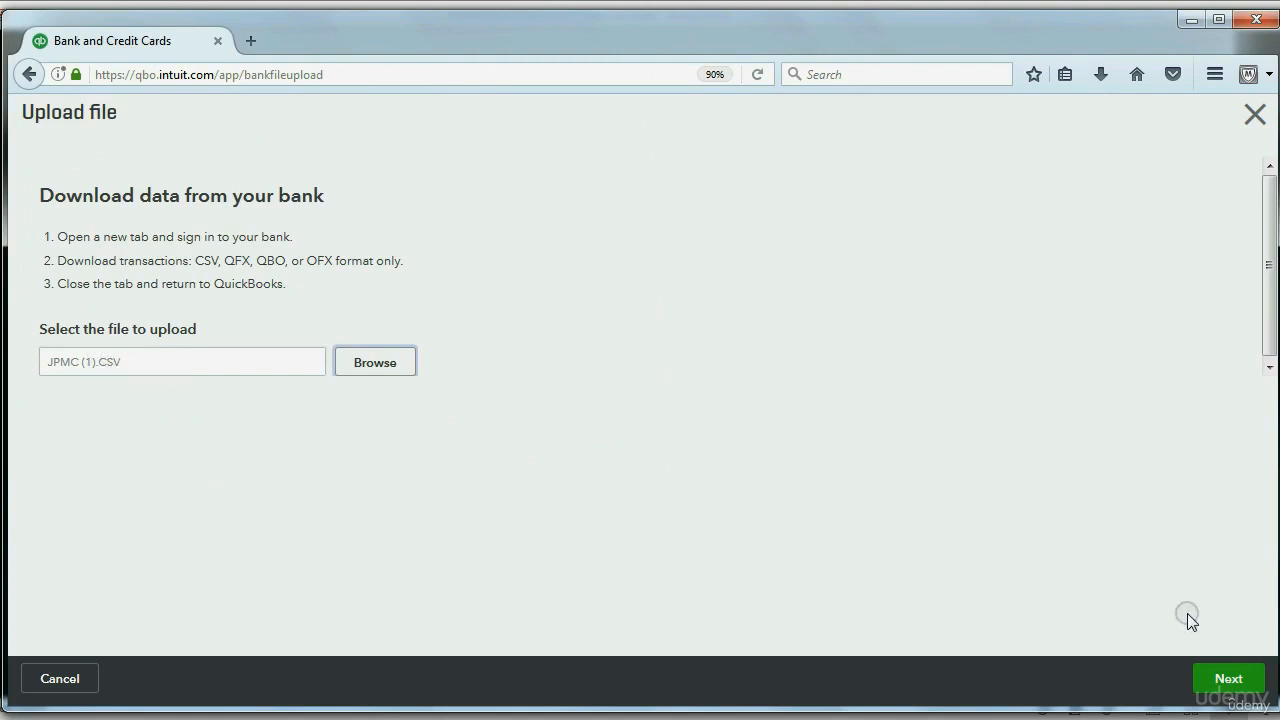
left_click(1222, 679)
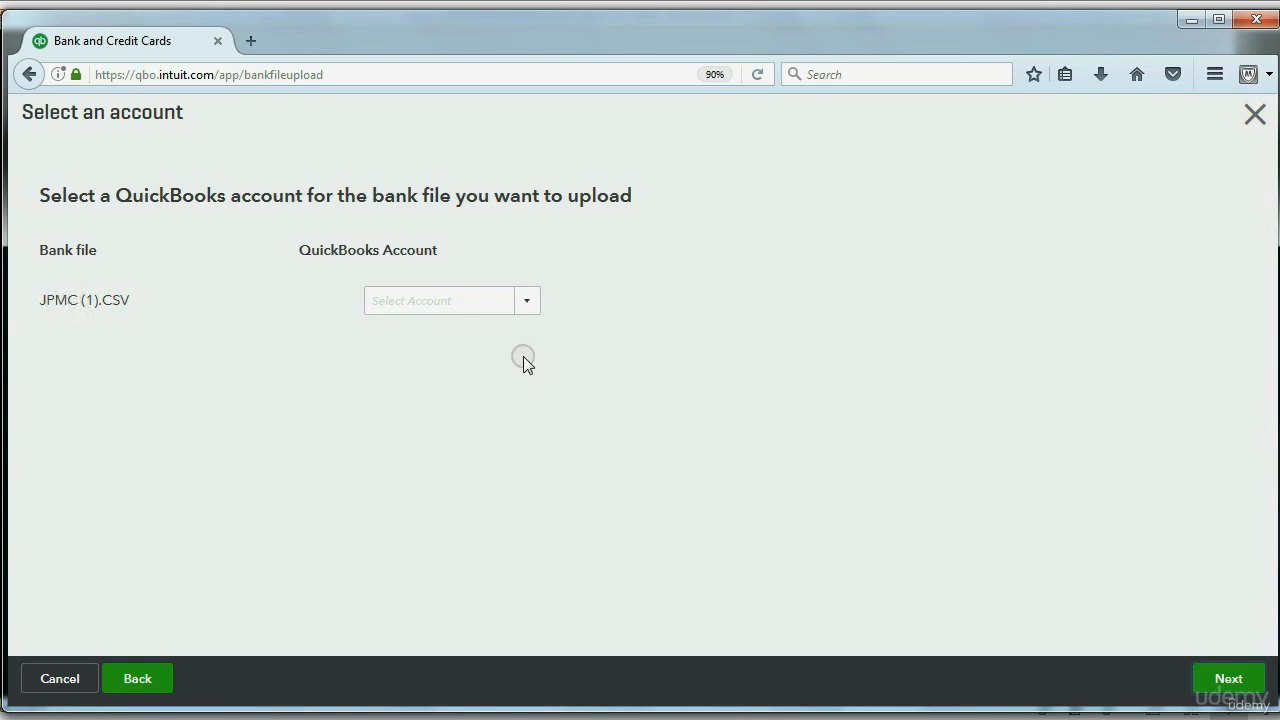
Step: Assign the bank file to the QuickBooks account NEW CHECKING ACCOUNT and continue to the column mapping
left_click(526, 305)
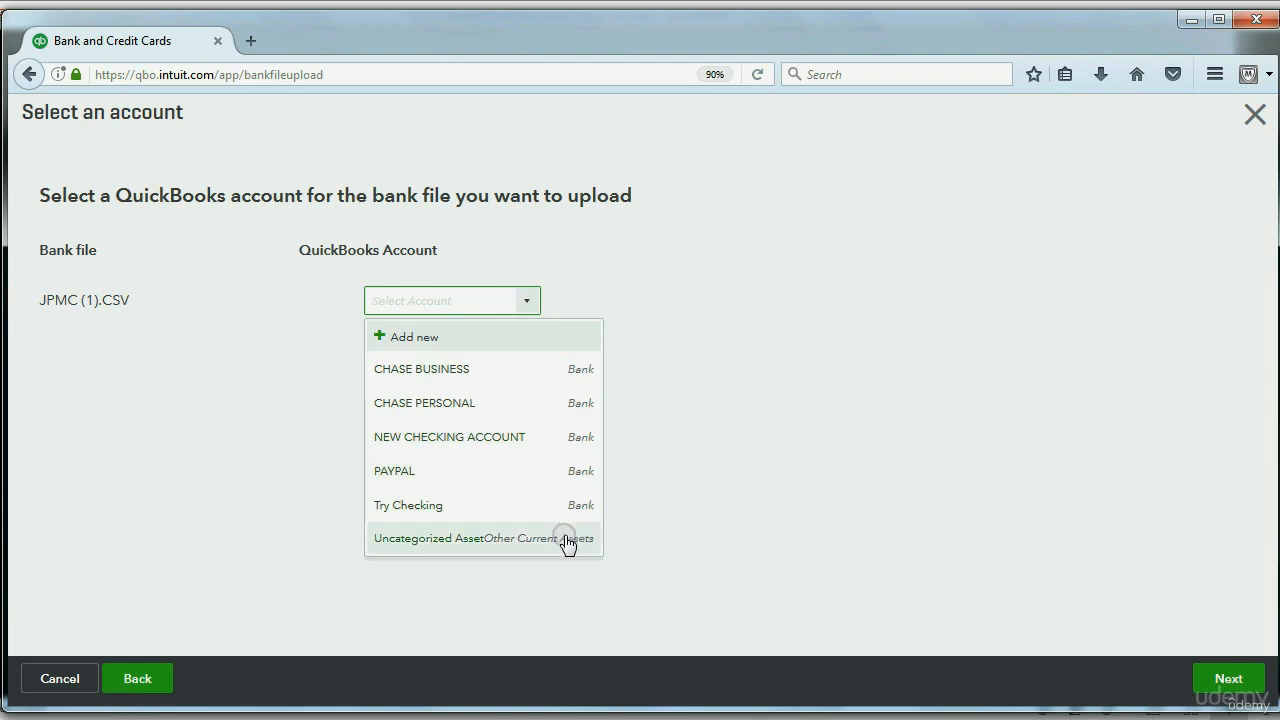
left_click(468, 438)
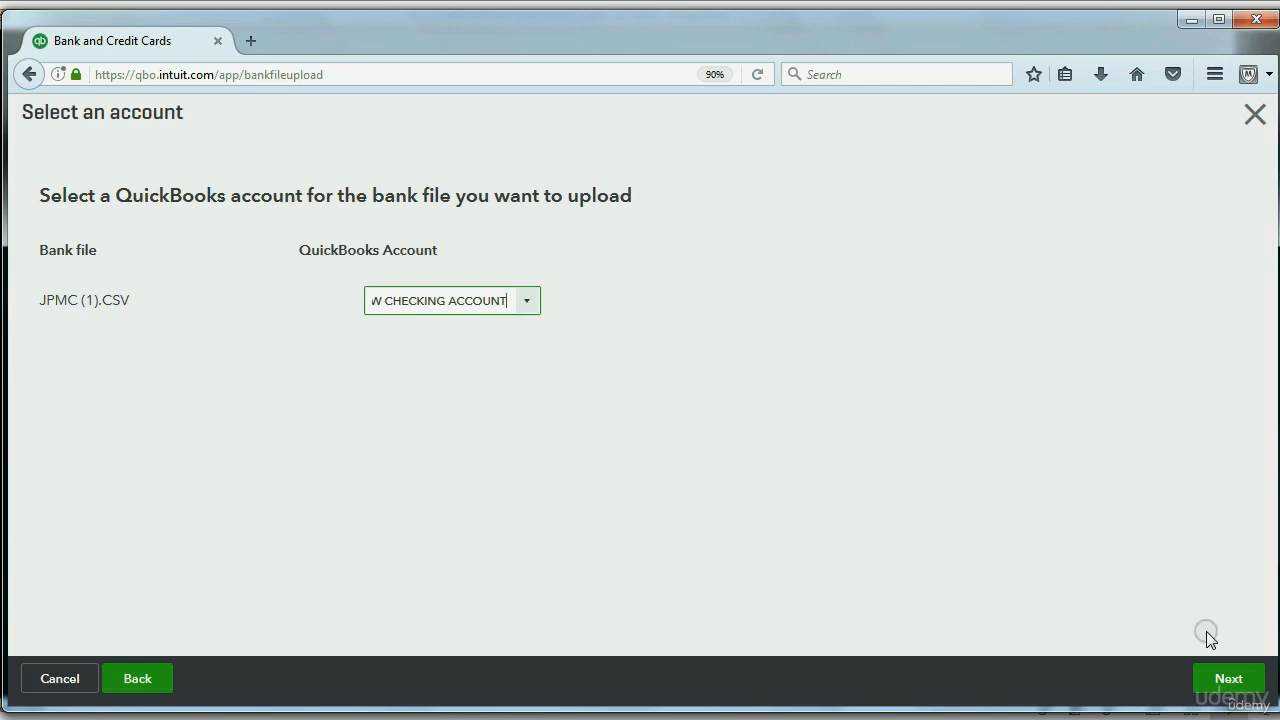
left_click(1228, 679)
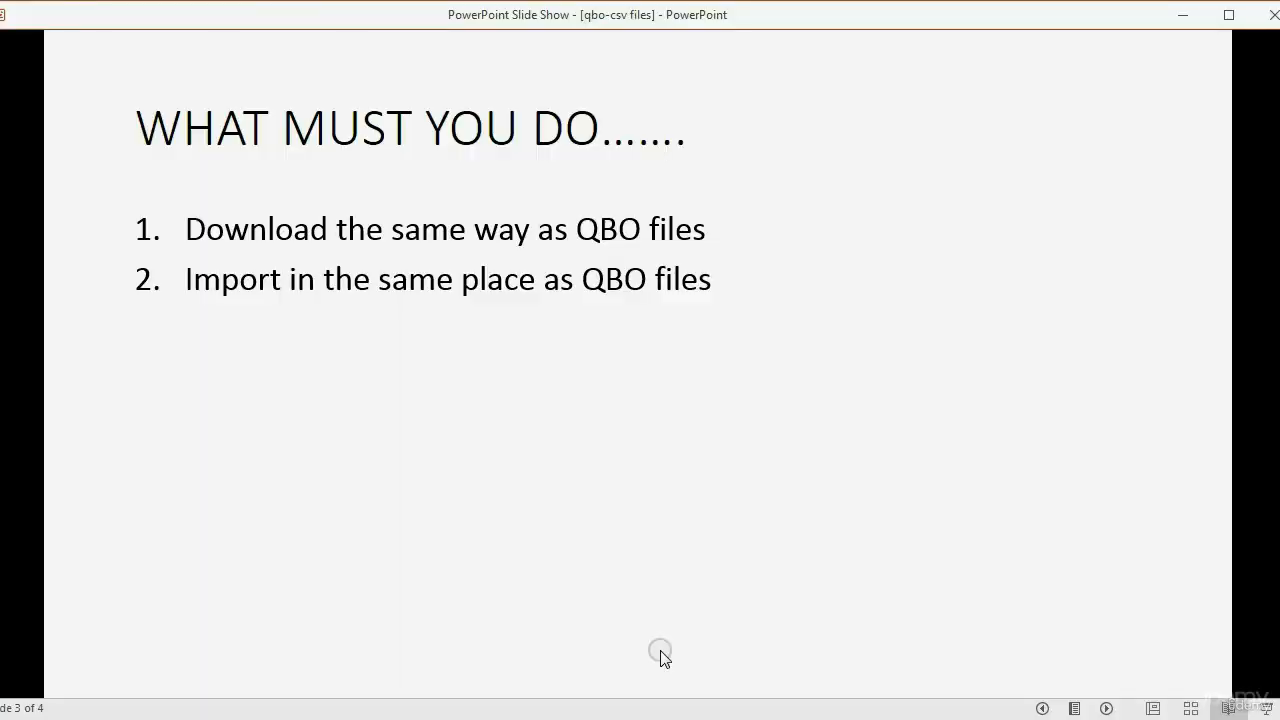
left_click(657, 654)
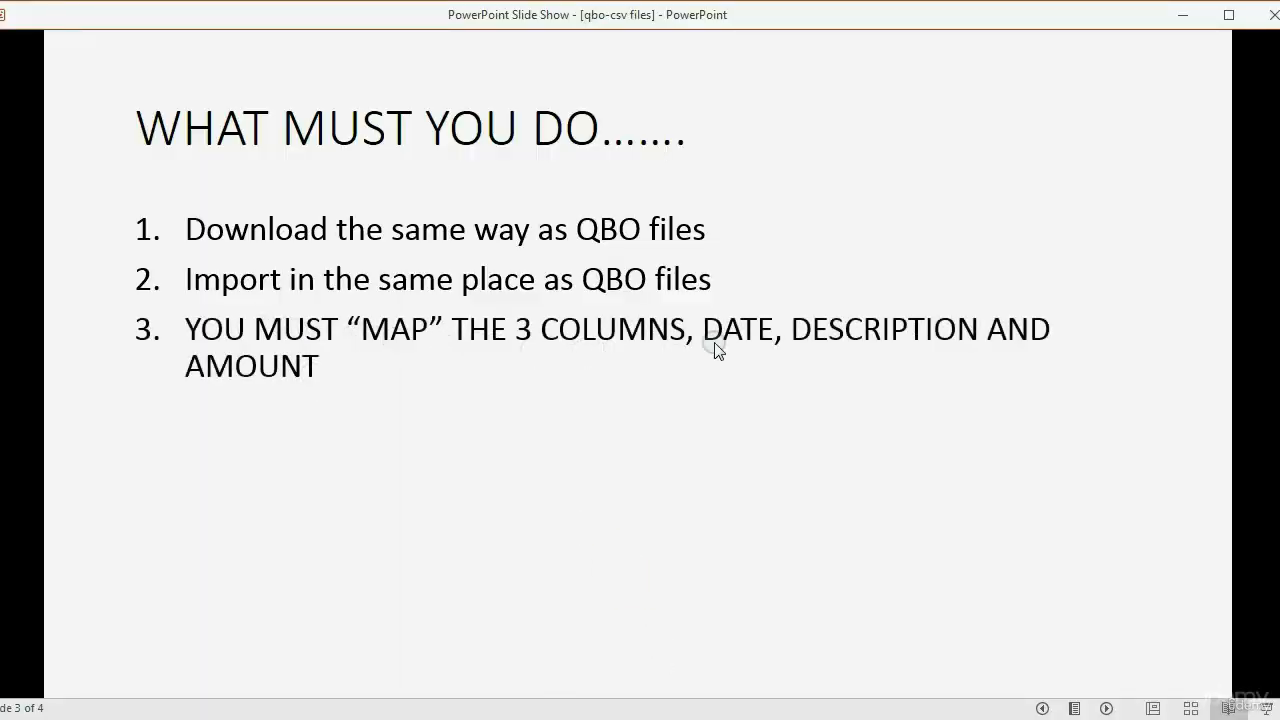
left_click(392, 450)
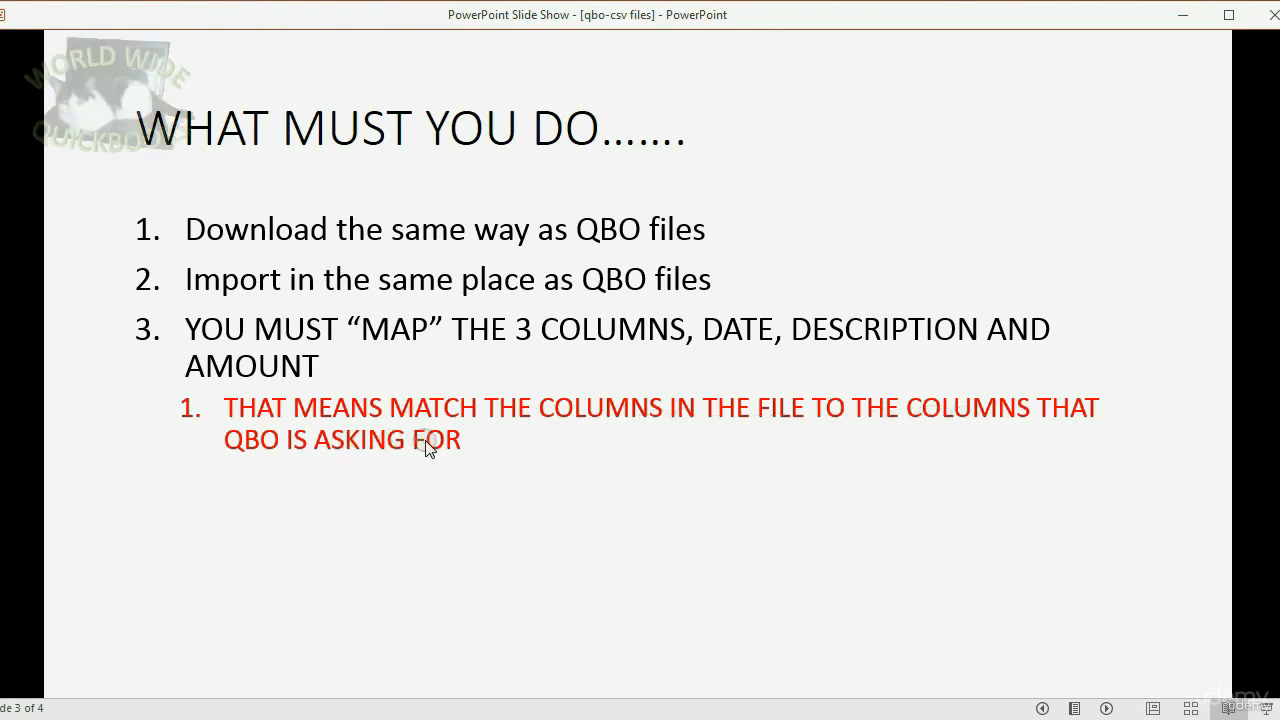
Step: Switch to the JPMC (1) sheet in Excel and examine the Type, Post Date and Description columns in order
key("alt+Tab")
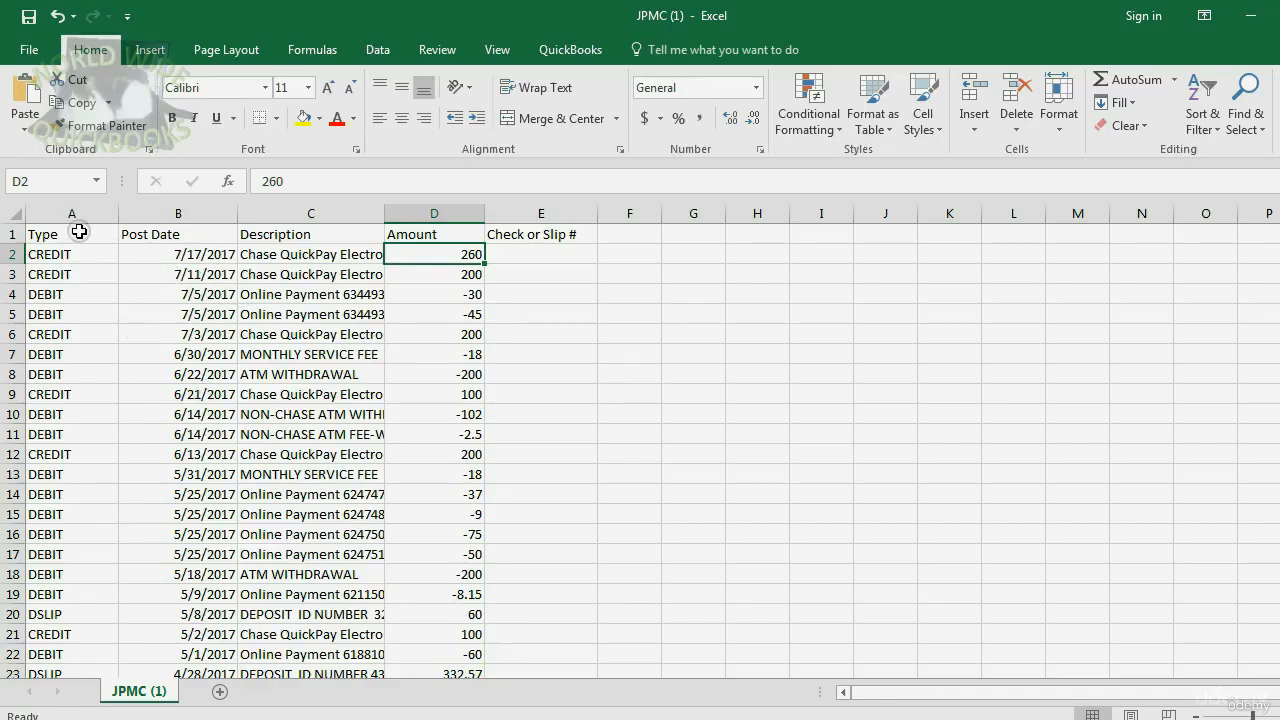
left_click(72, 216)
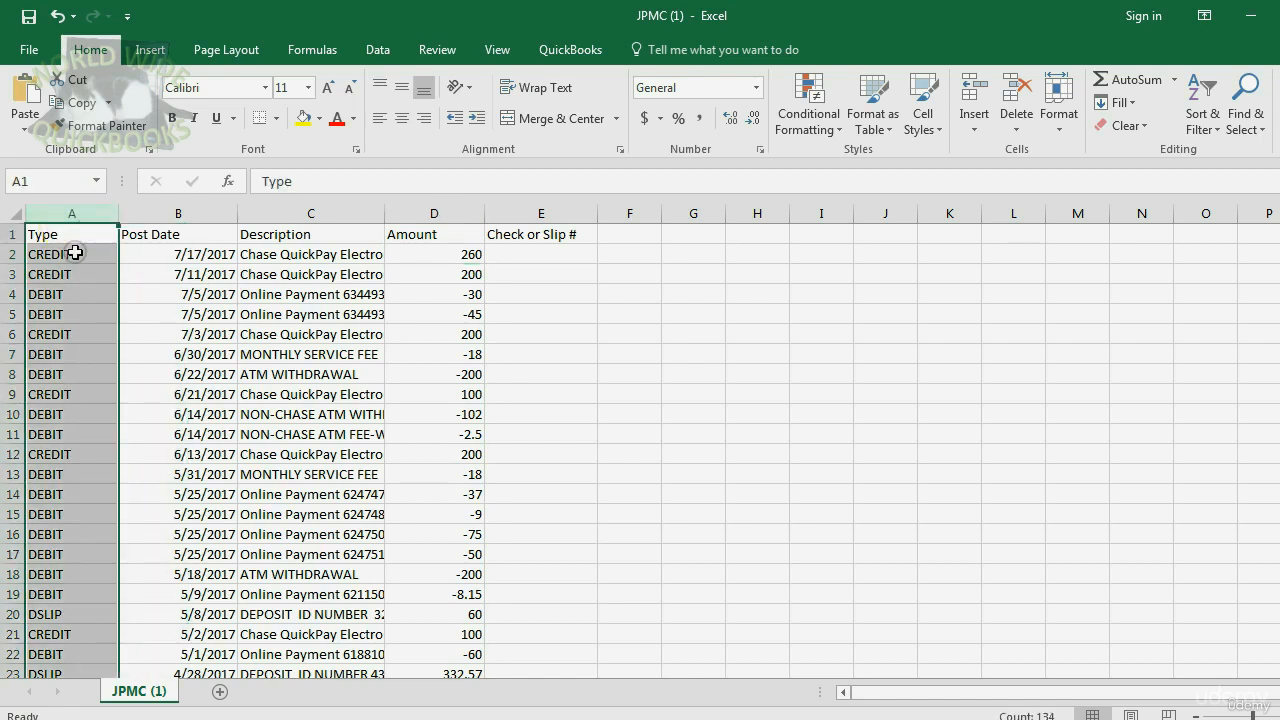
left_click(147, 212)
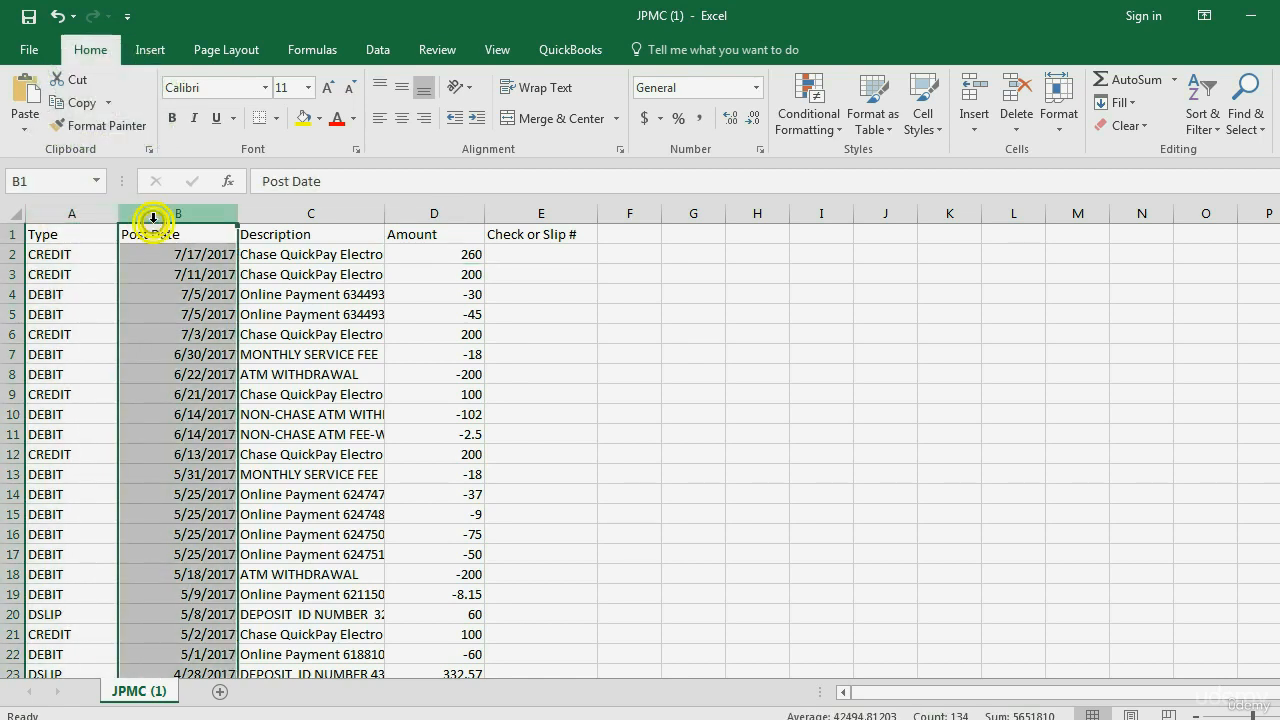
left_click(264, 213)
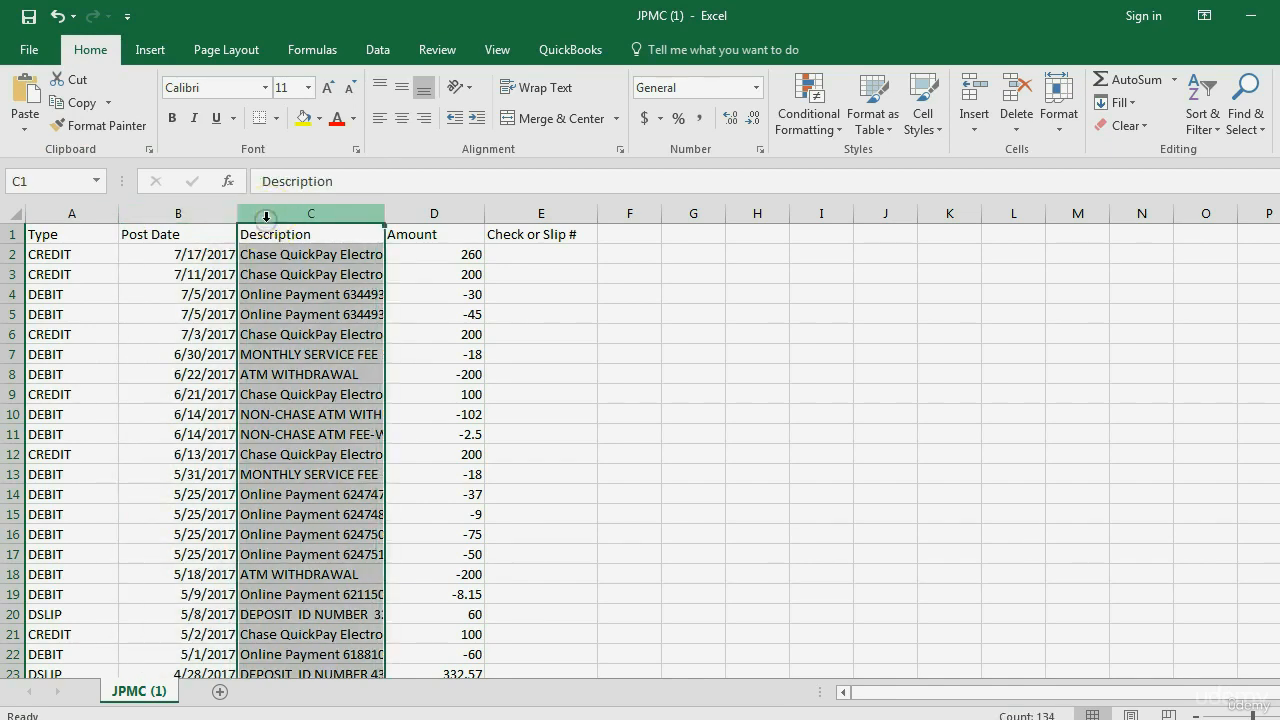
Step: Return to the QuickBooks column mapping and map Date to Column 2 :Post Date, checking the date column's position in the Excel sheet
key("alt+Tab")
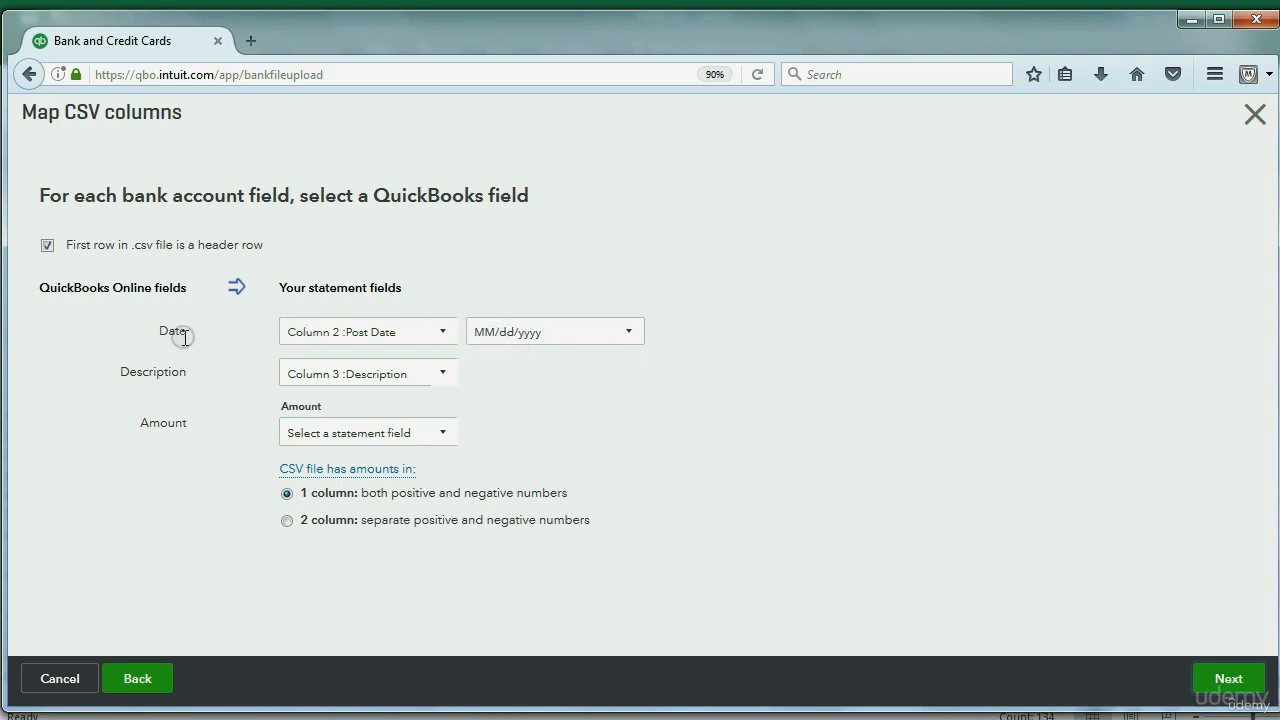
left_click(443, 334)
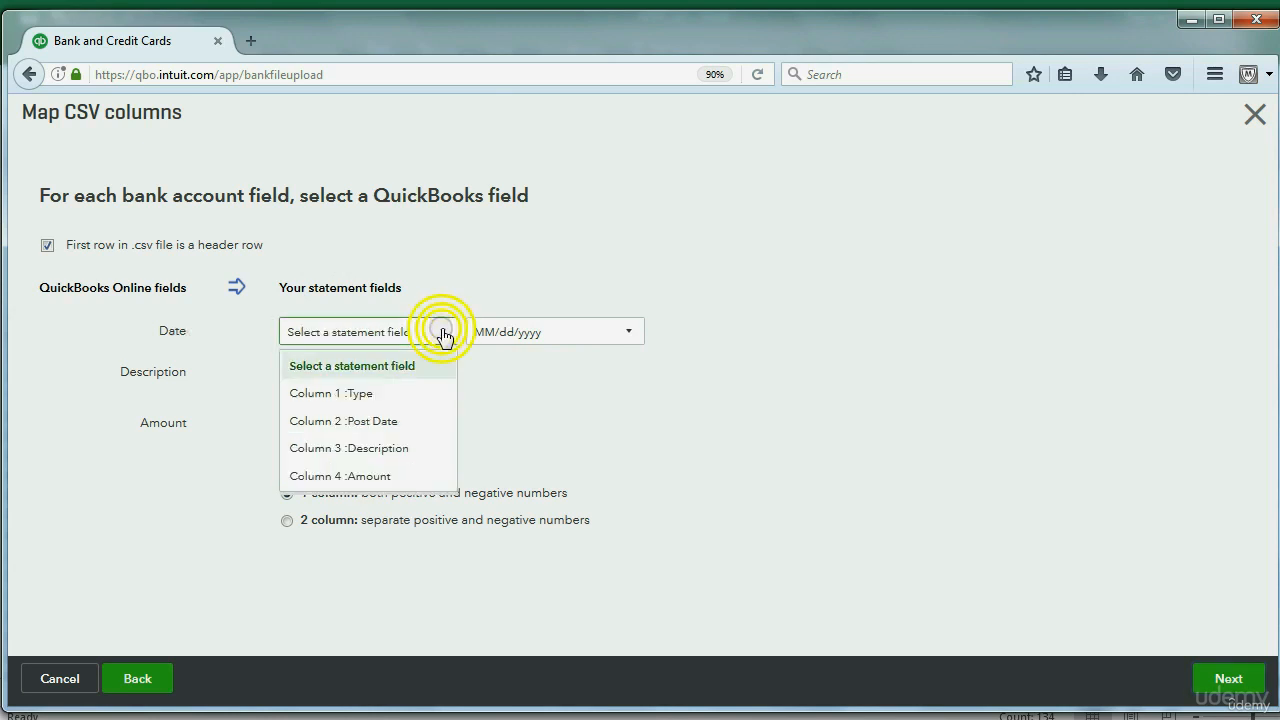
left_click(443, 335)
left_click(450, 718)
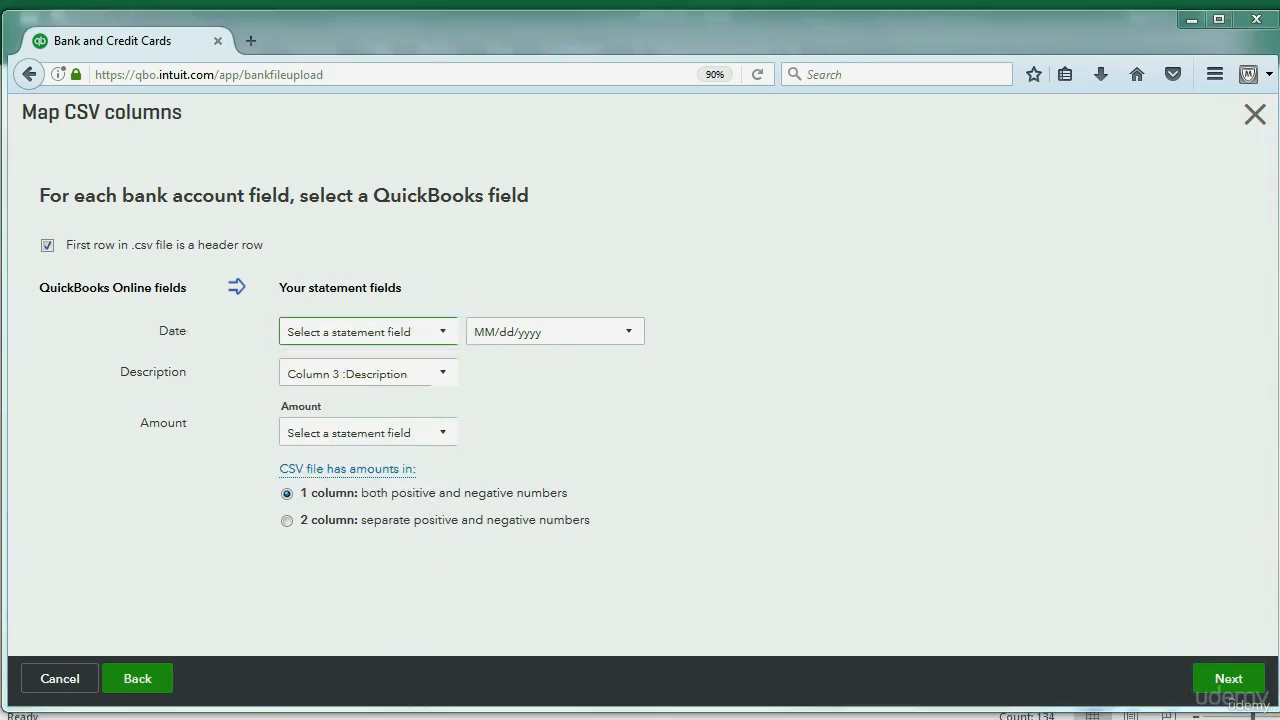
left_click(180, 213)
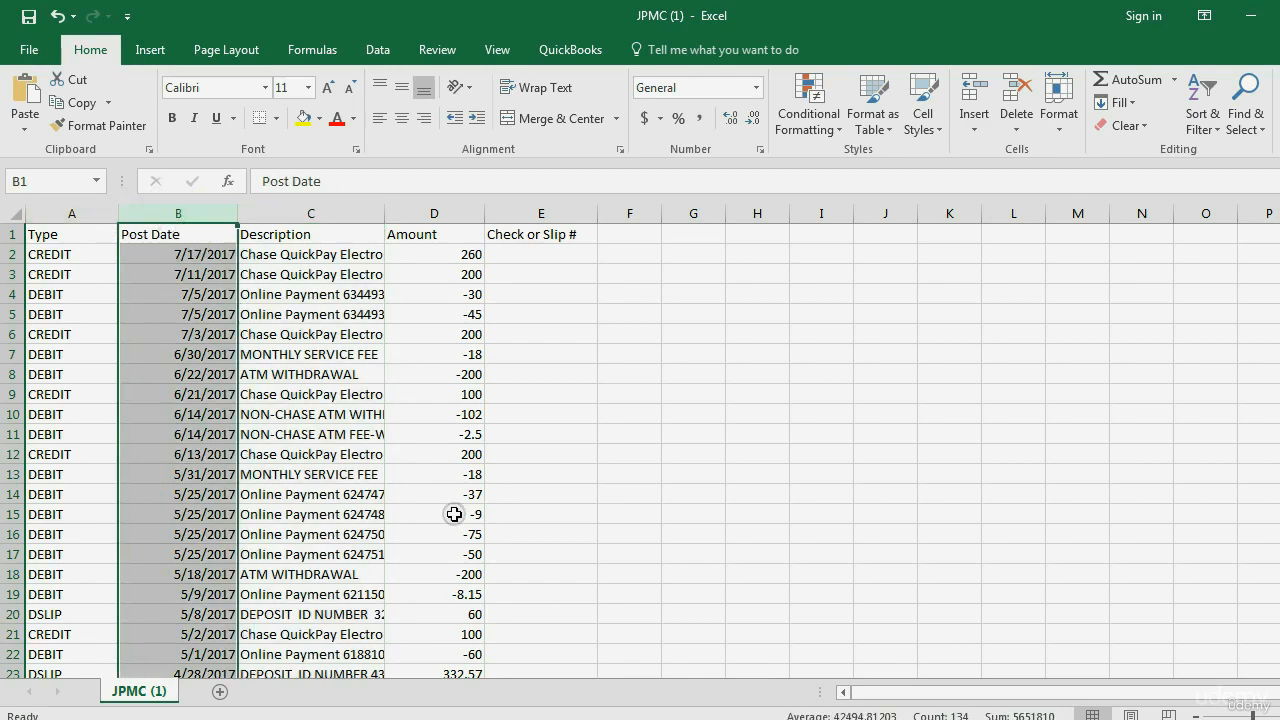
key("alt+Tab")
left_click(336, 345)
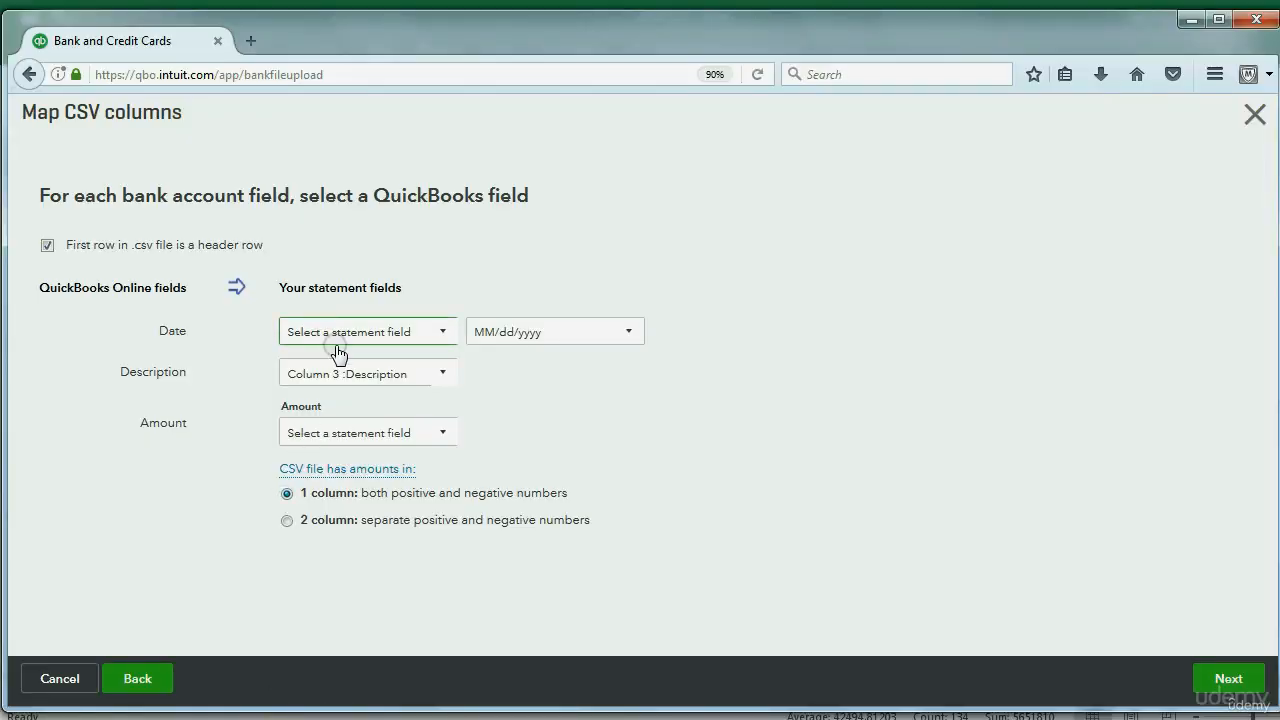
left_click(442, 333)
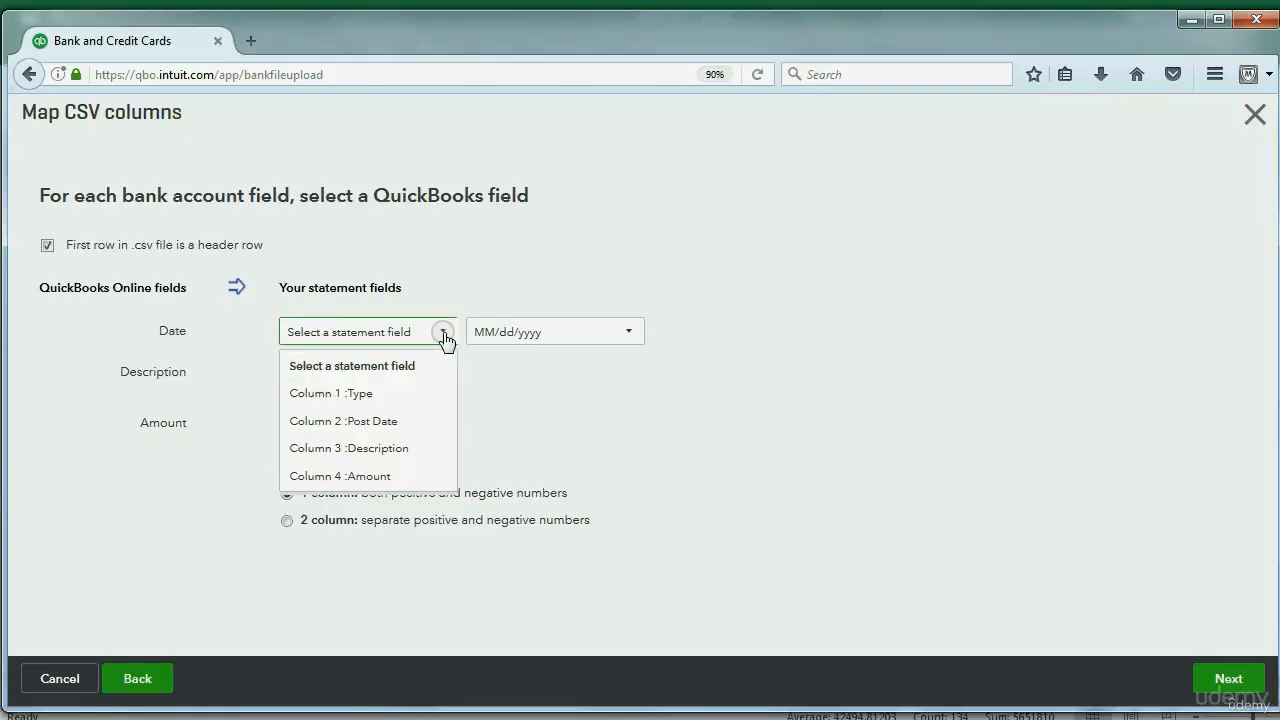
left_click(408, 421)
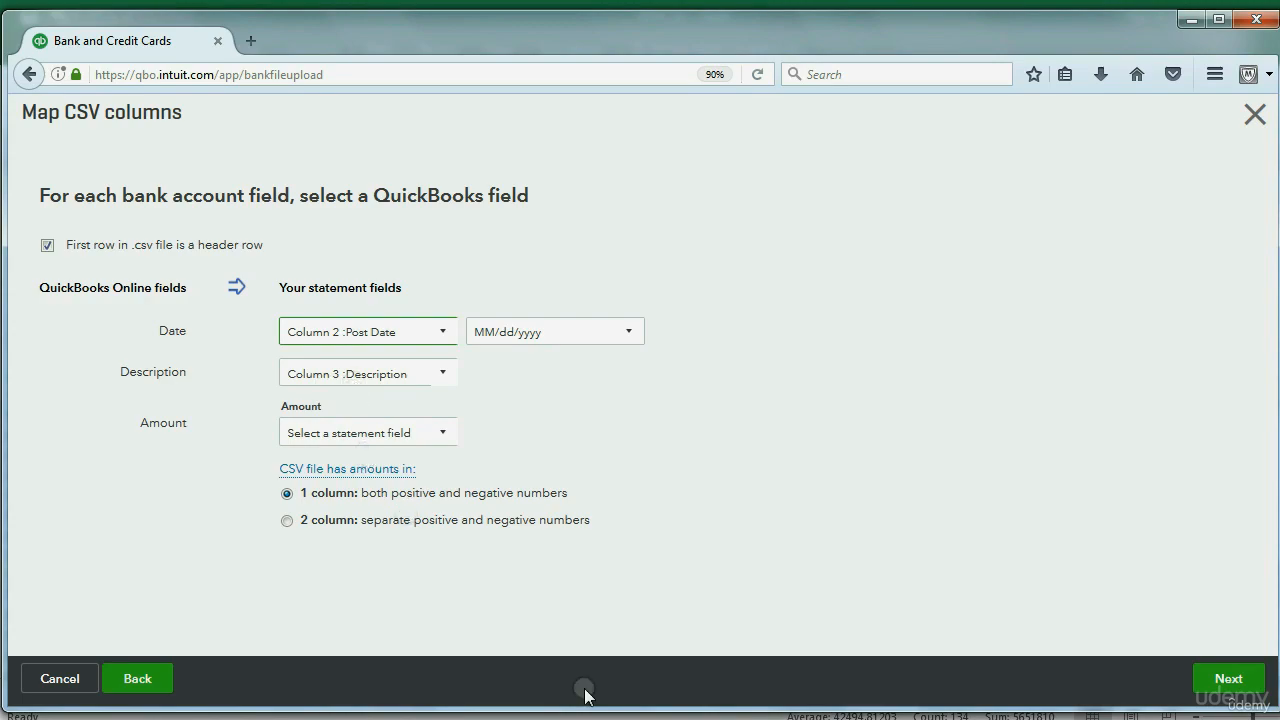
Step: Check the position of the Description column in the Excel sheet and map the QuickBooks Description field to Column 3 :Description
left_click(619, 714)
left_click(91, 255)
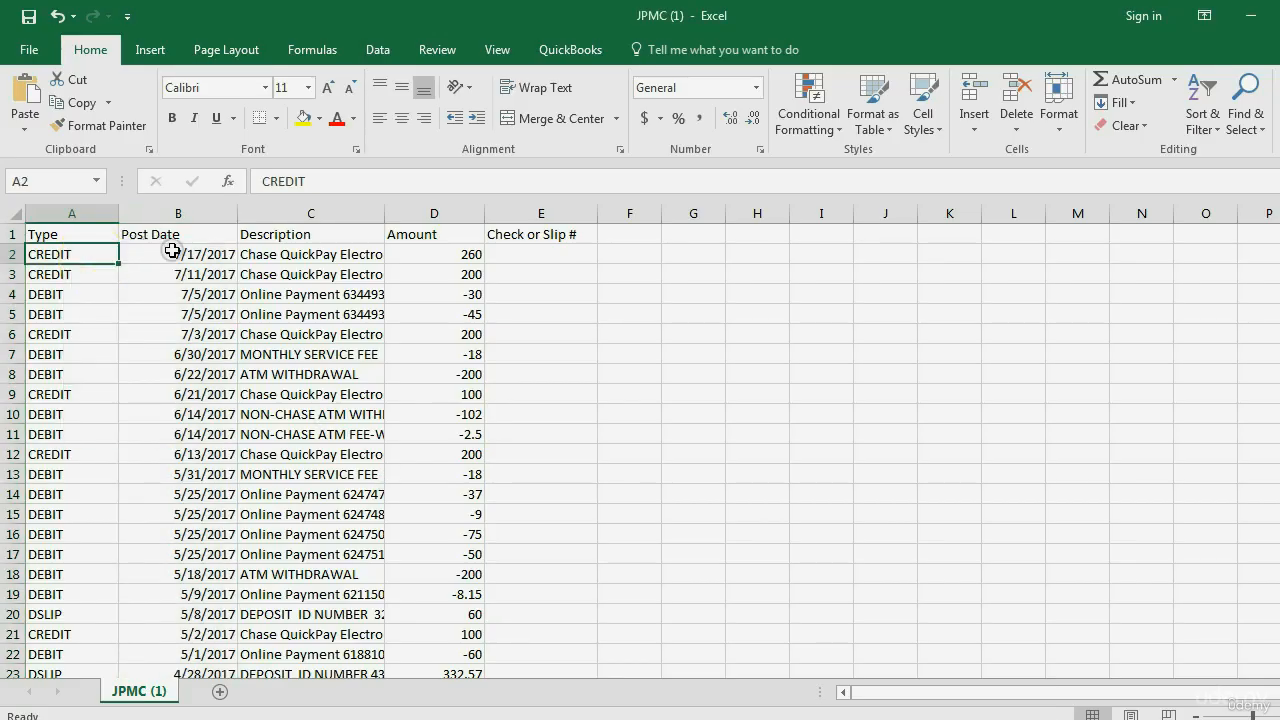
left_click(172, 253)
left_click(285, 254)
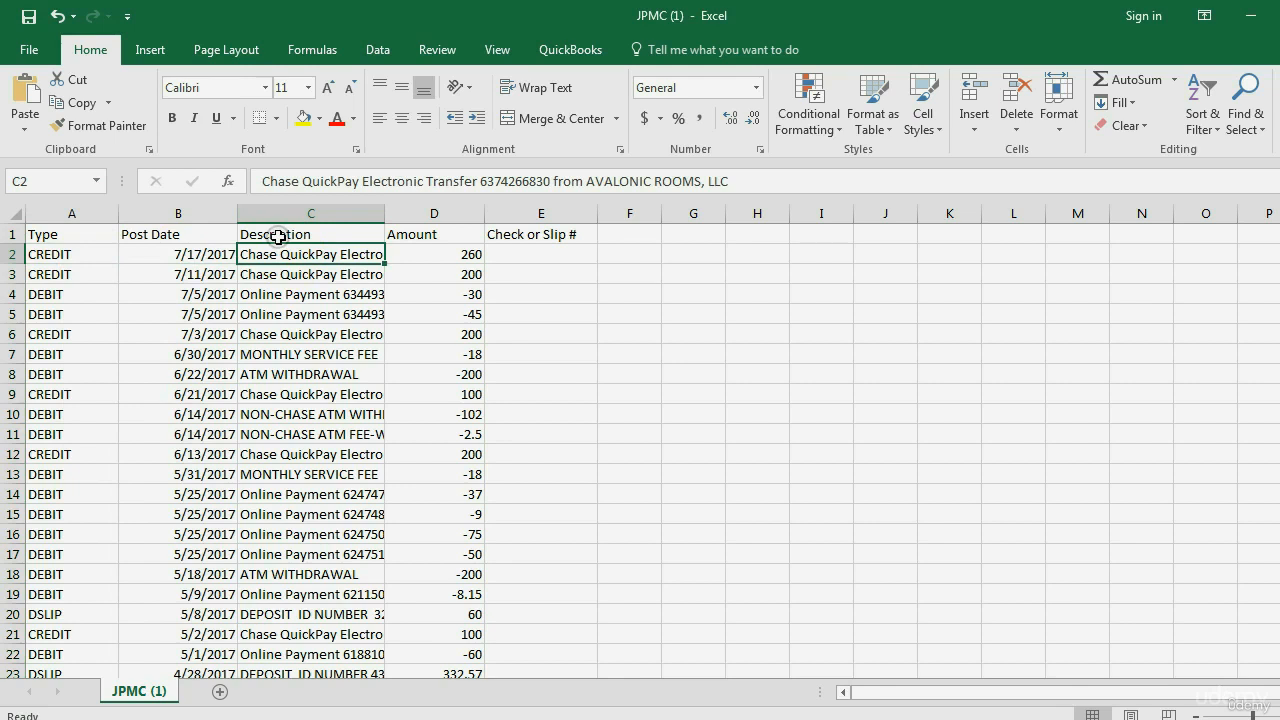
left_click(278, 237)
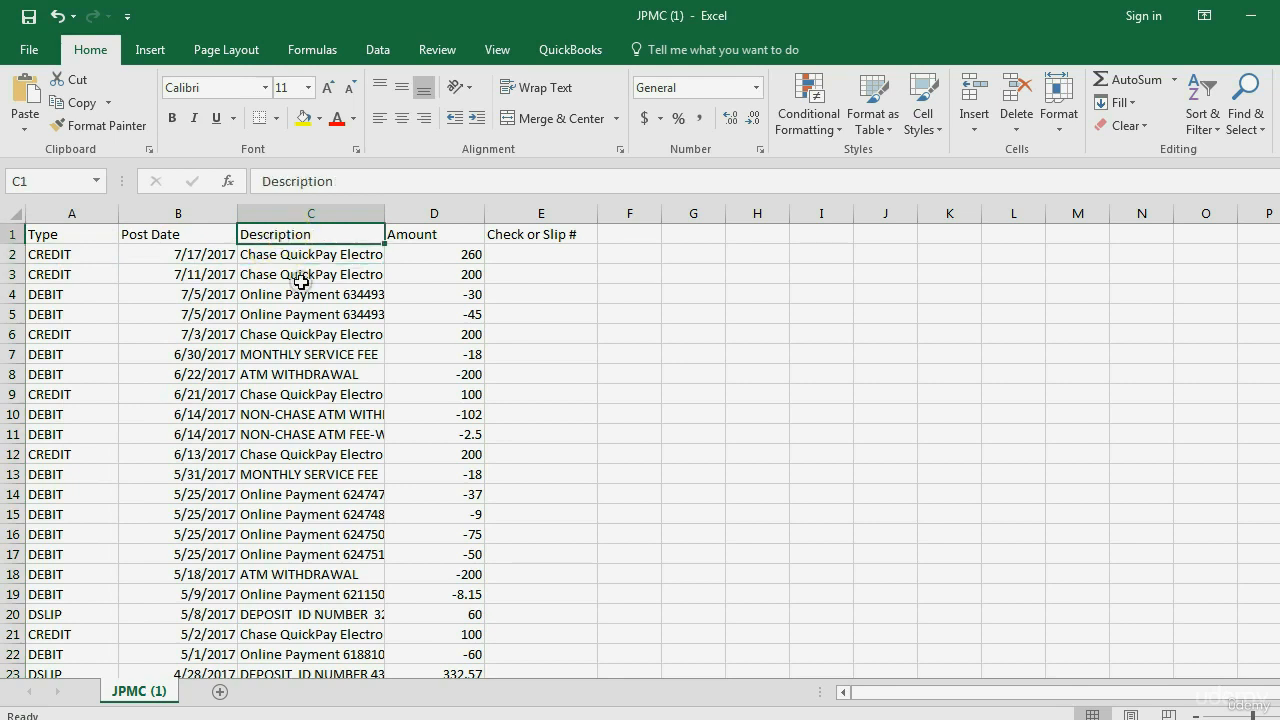
left_click(347, 716)
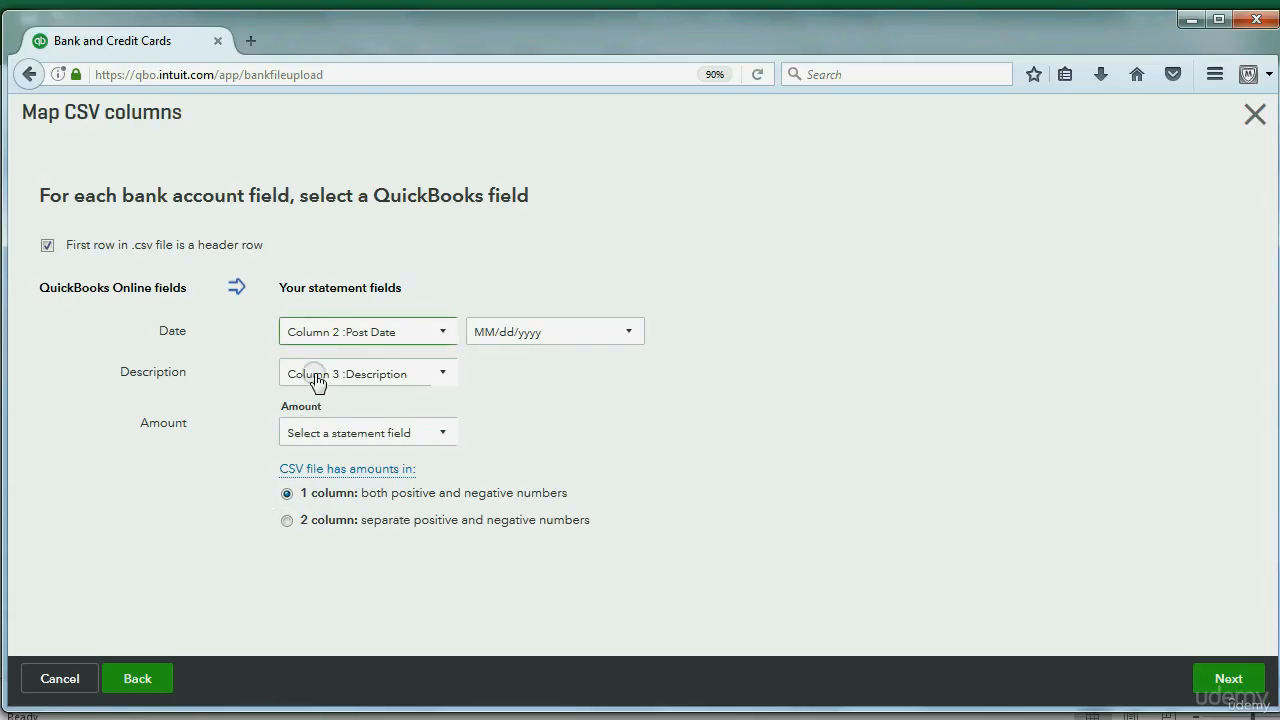
left_click(442, 376)
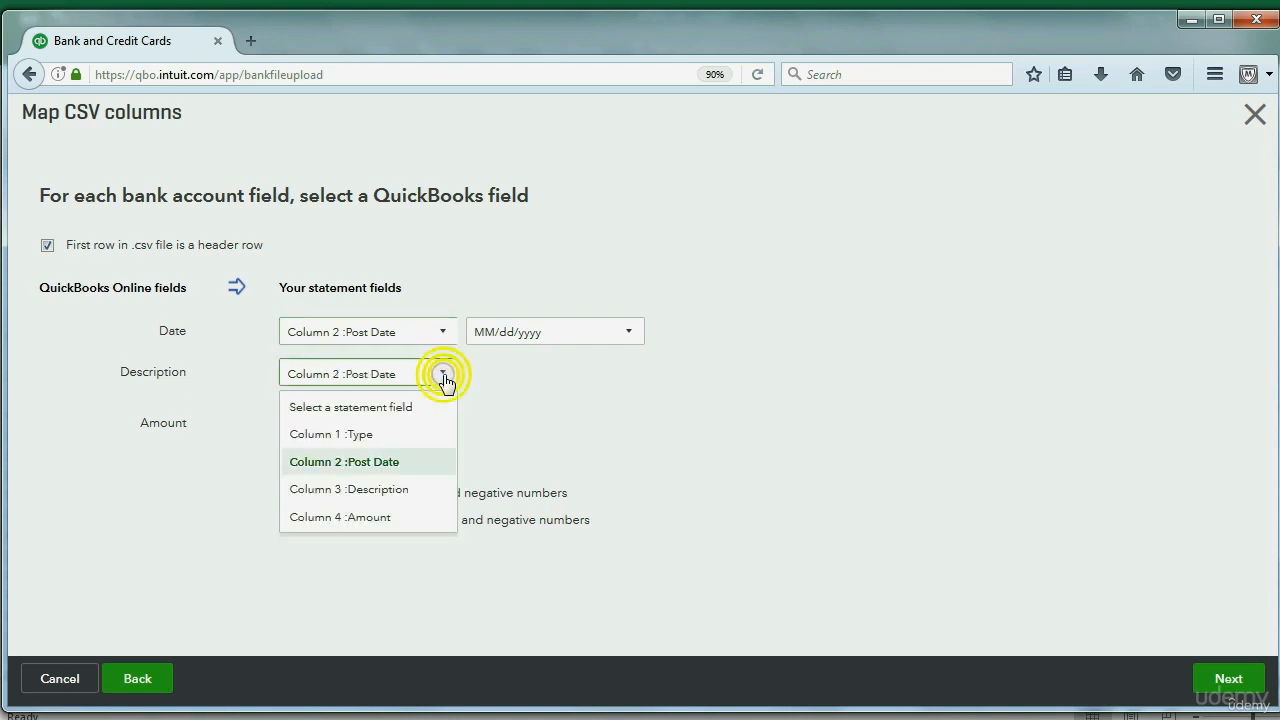
left_click(414, 489)
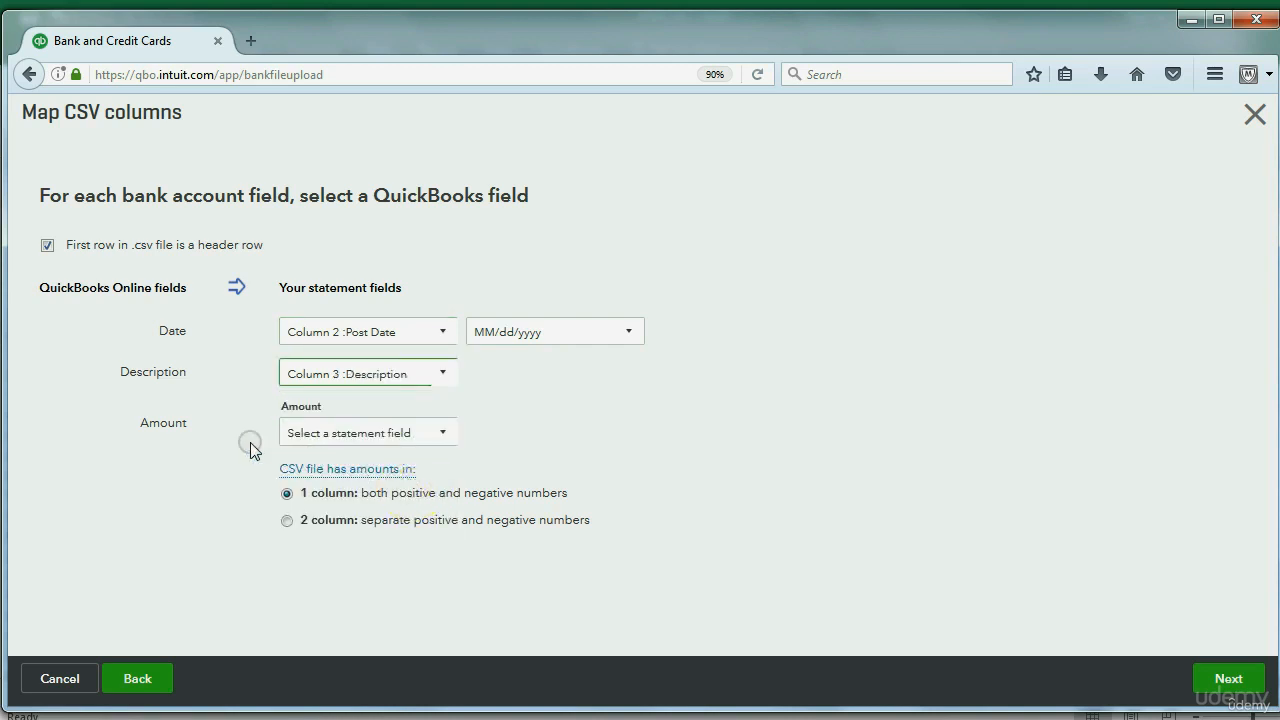
Step: Map the Amount field to Column 4 :Amount and check the Amount column in the Excel sheet
left_click(441, 432)
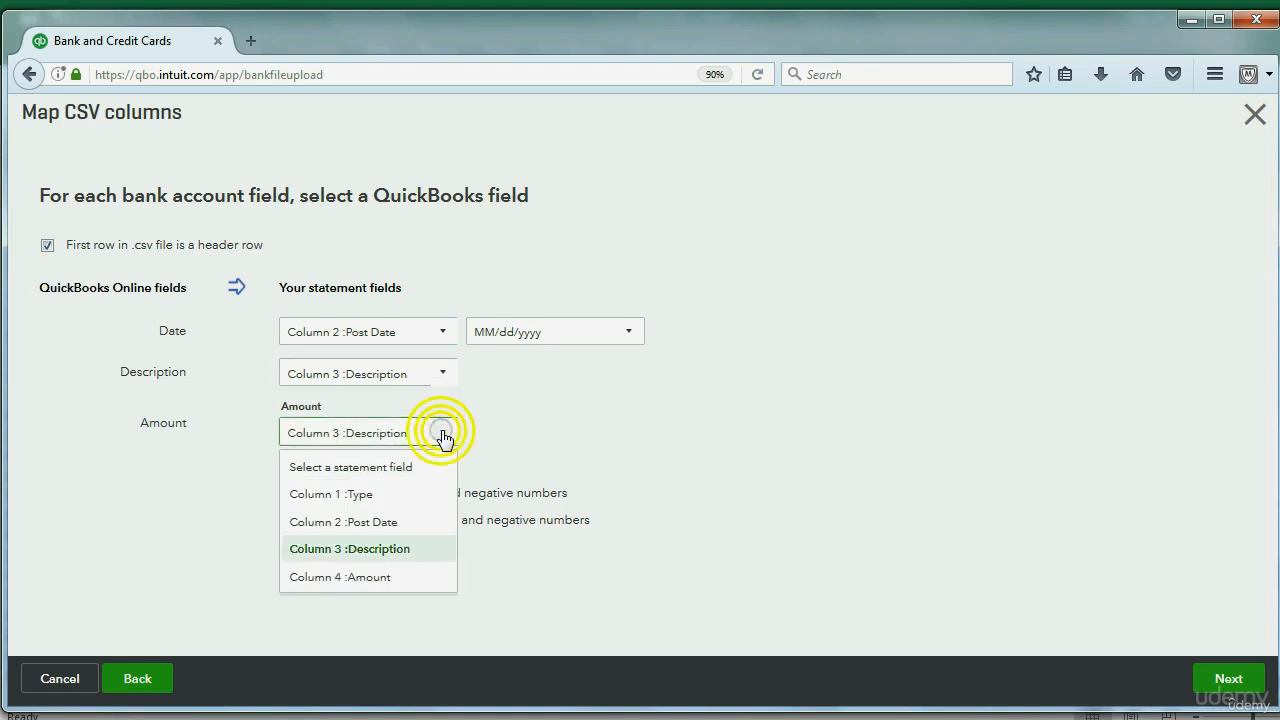
left_click(381, 578)
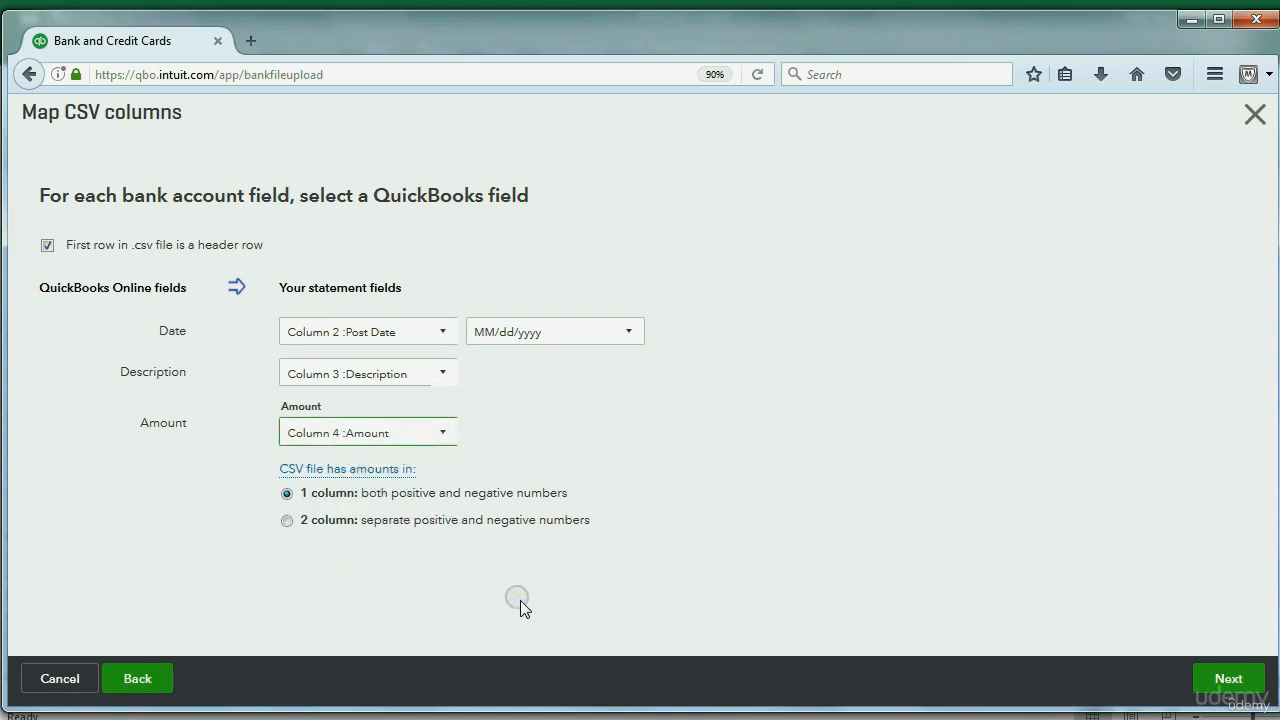
left_click(597, 717)
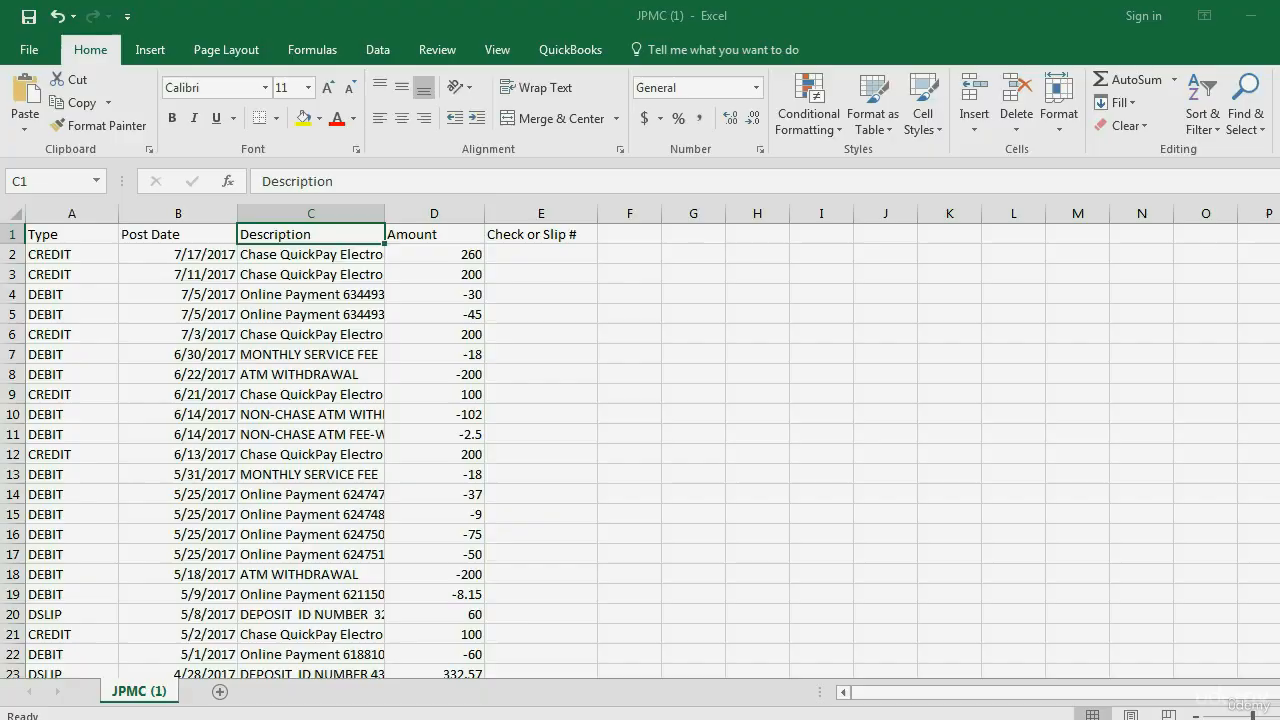
left_click(434, 213)
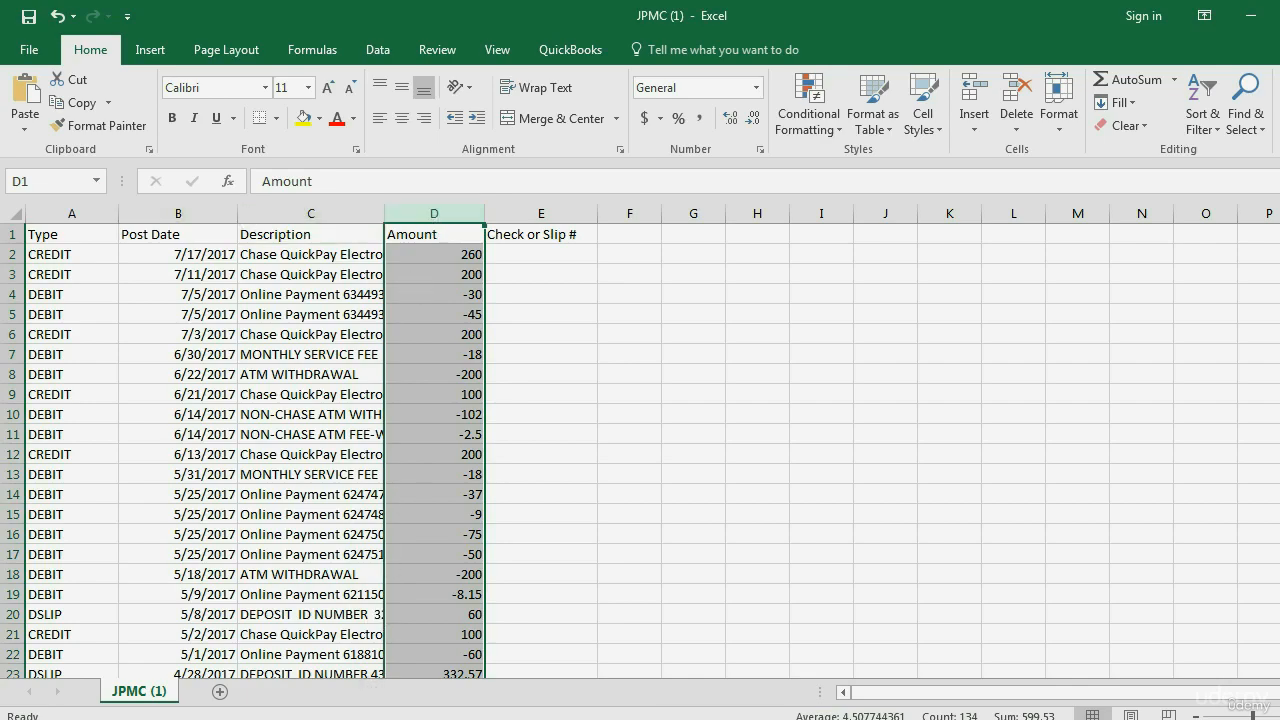
Step: Return to QuickBooks and import all the listed CSV transactions with the chosen column mapping, finishing the import
left_click(392, 717)
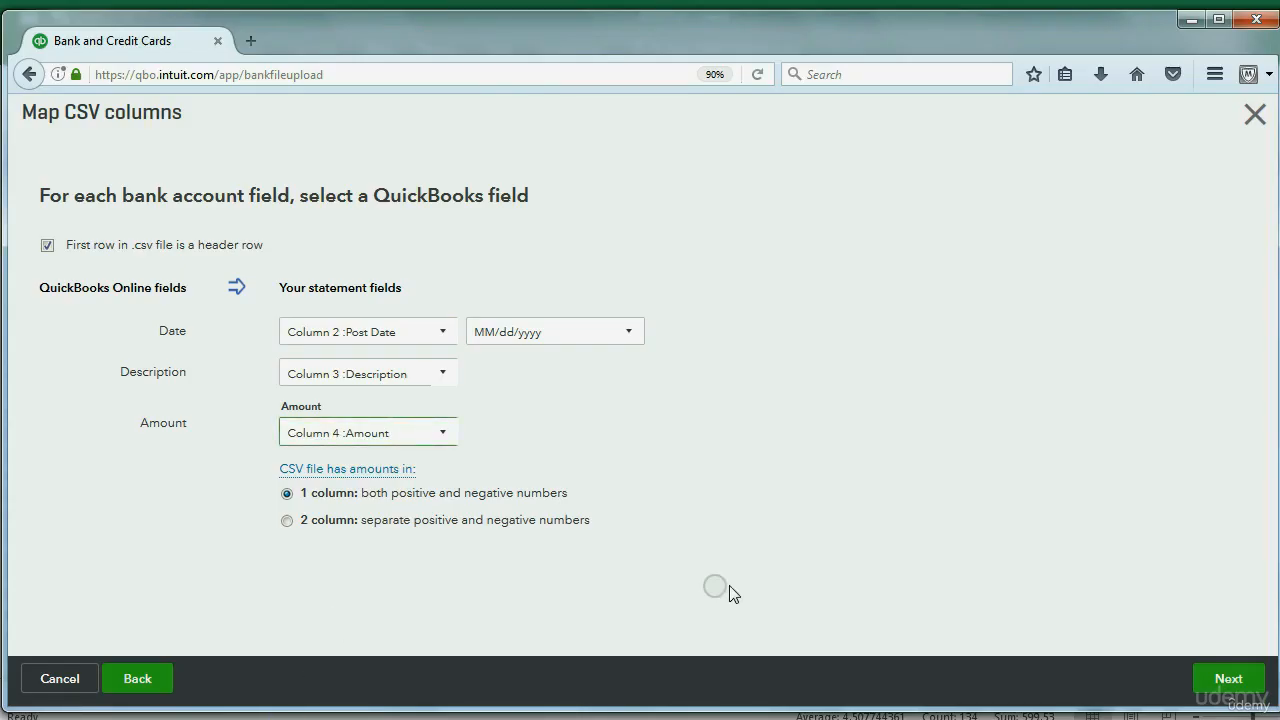
left_click(1214, 682)
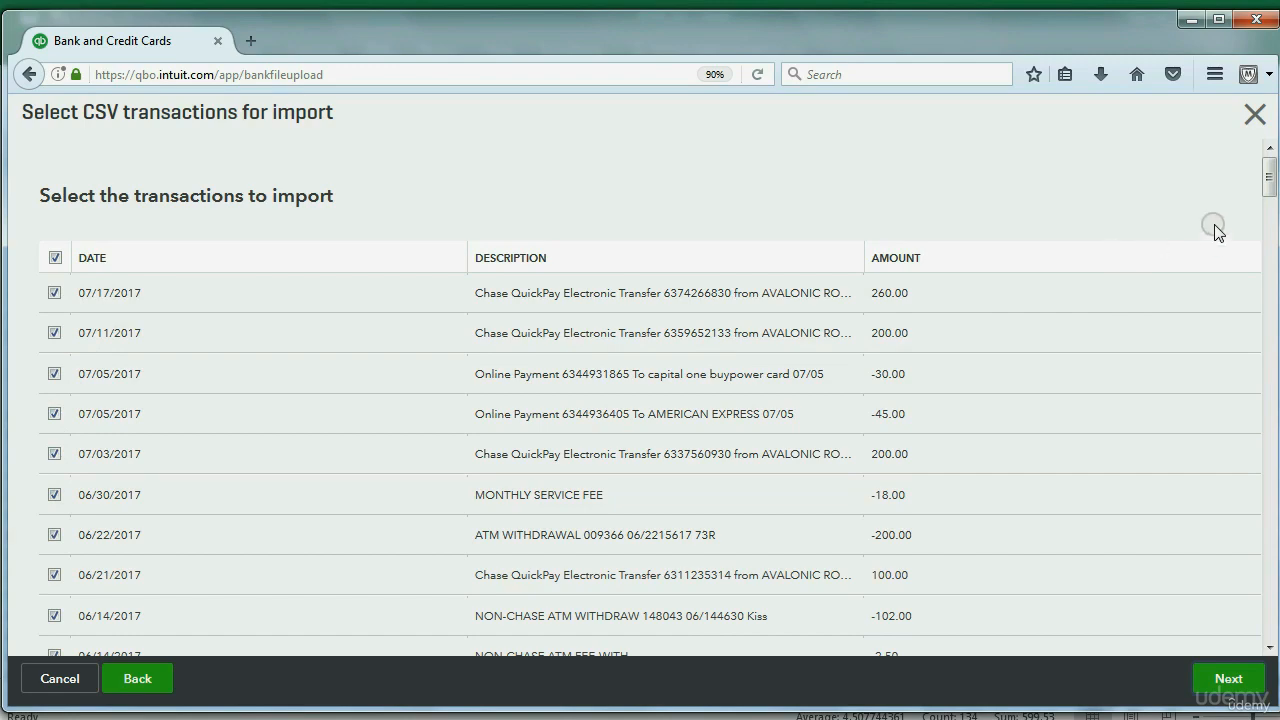
mouse_move(1268, 175)
left_mouse_down()
mouse_move(1265, 368)
mouse_move(1267, 160)
left_mouse_up()
left_click(1220, 682)
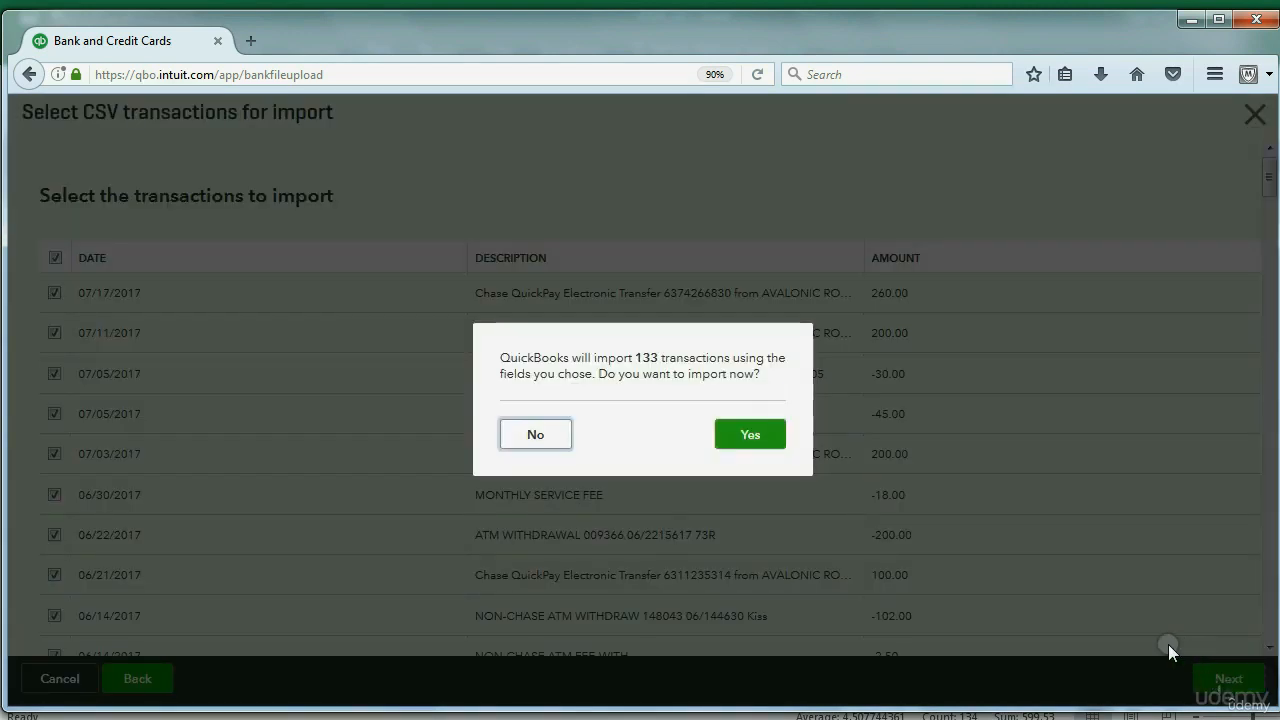
left_click(745, 440)
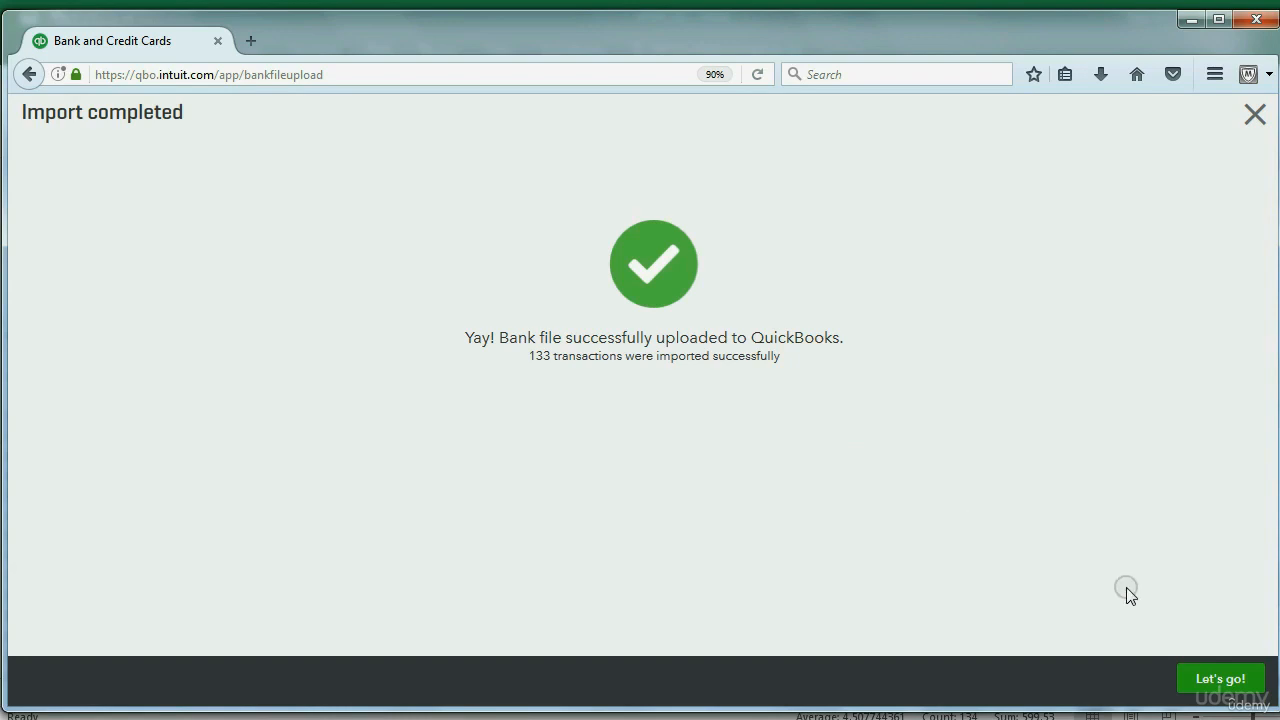
left_click(1194, 678)
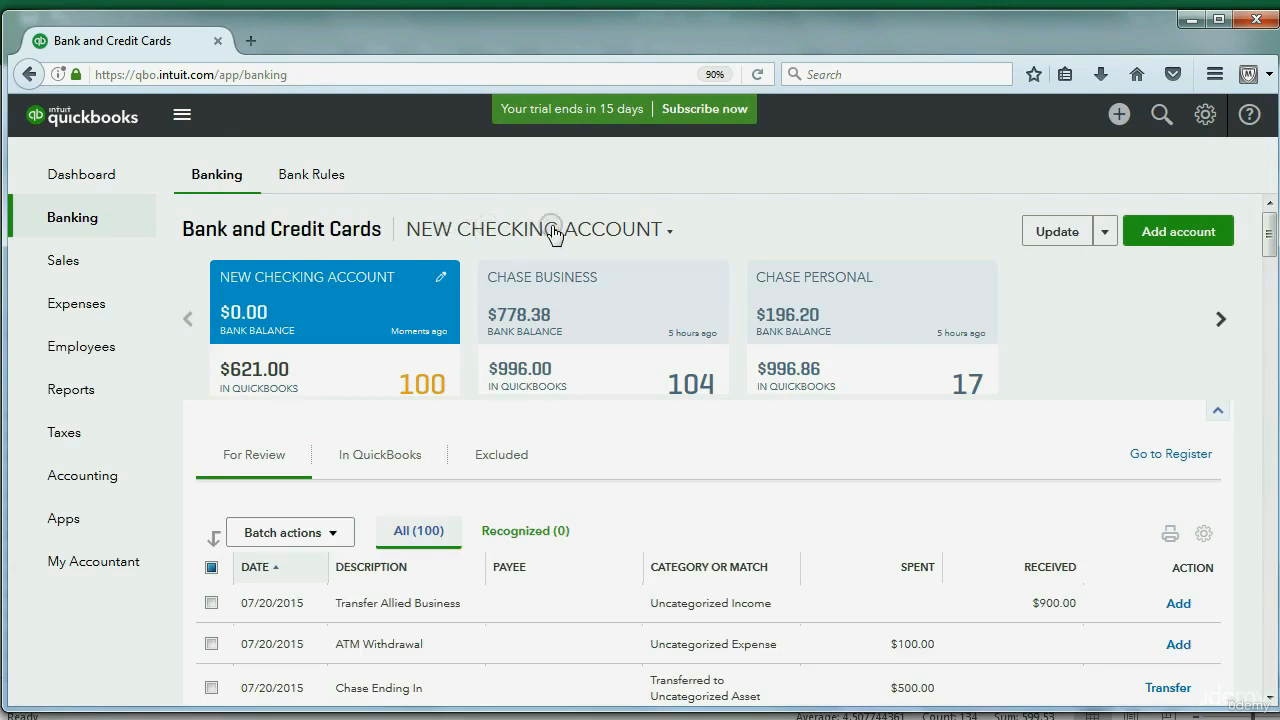
Step: Look over the imported transactions awaiting review in NEW CHECKING ACCOUNT and switch to the PowerPoint slide on the required import steps
scroll(638, 620, "down", 3)
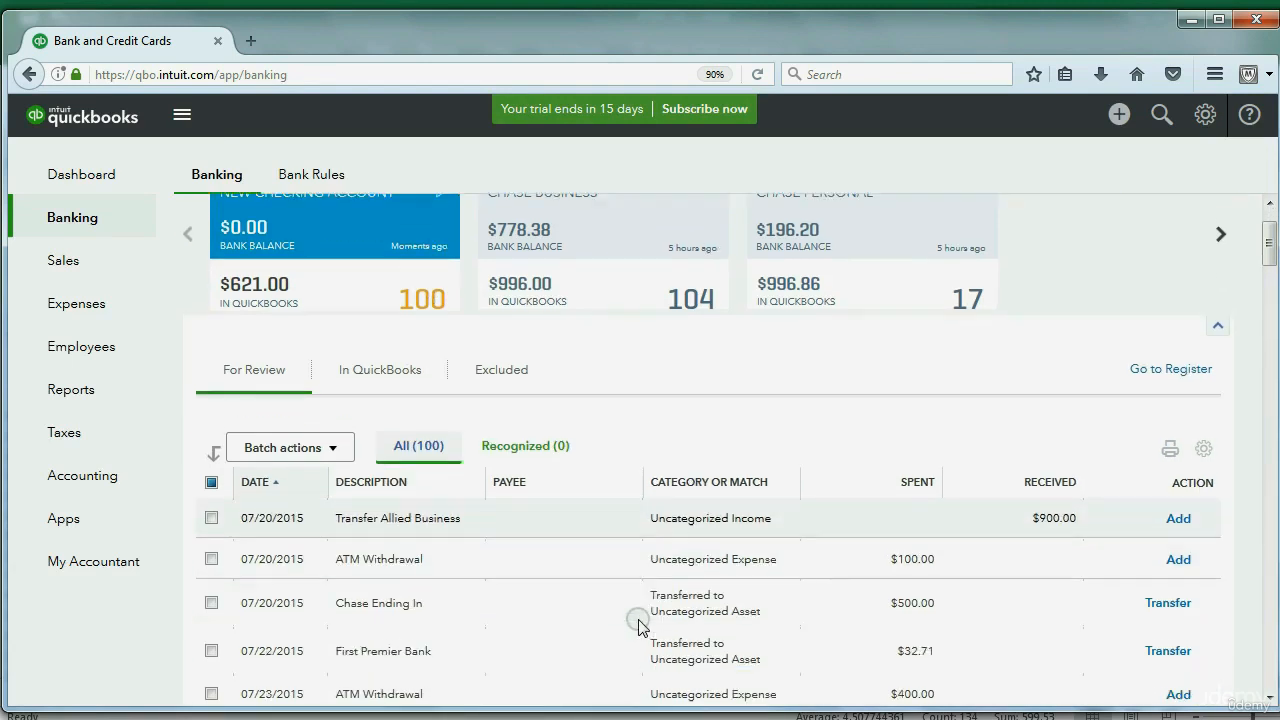
scroll(638, 622, "down", 4)
scroll(638, 622, "up", 10)
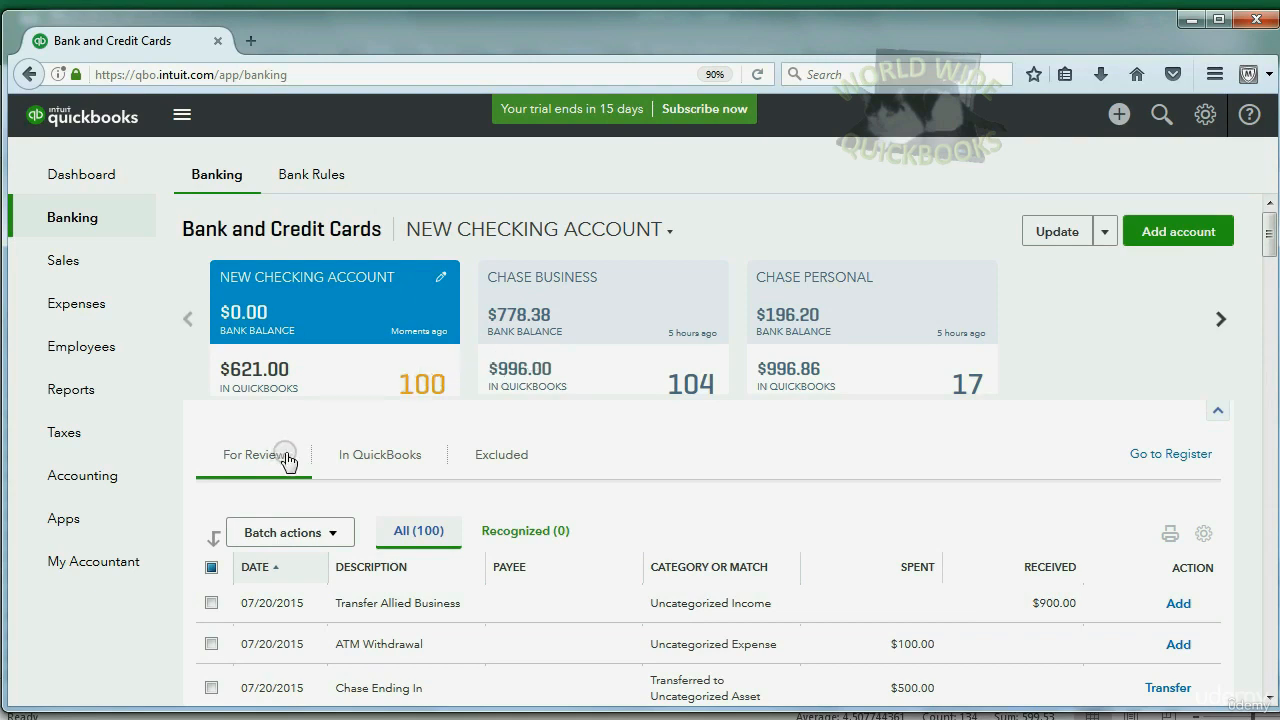
left_click(551, 589)
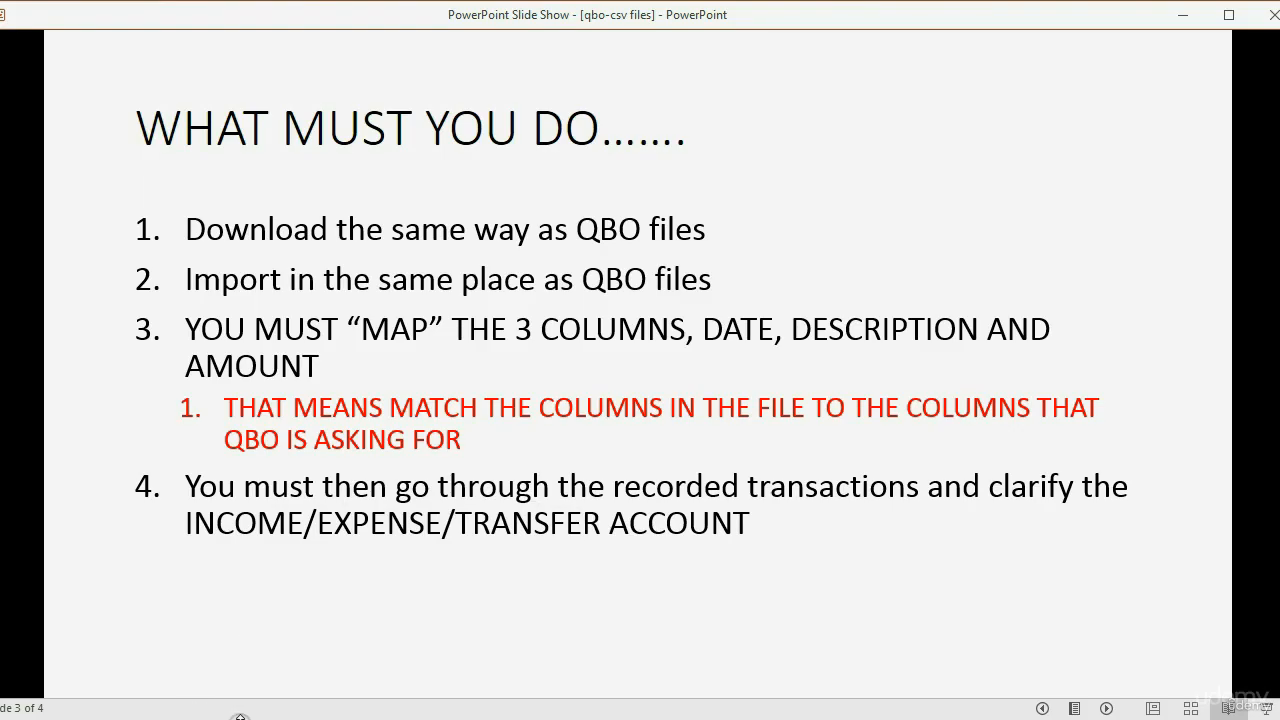
Step: Return to QuickBooks and examine the category or match assigned to each transaction in the For Review list
left_click(240, 719)
scroll(322, 668, "down", 4)
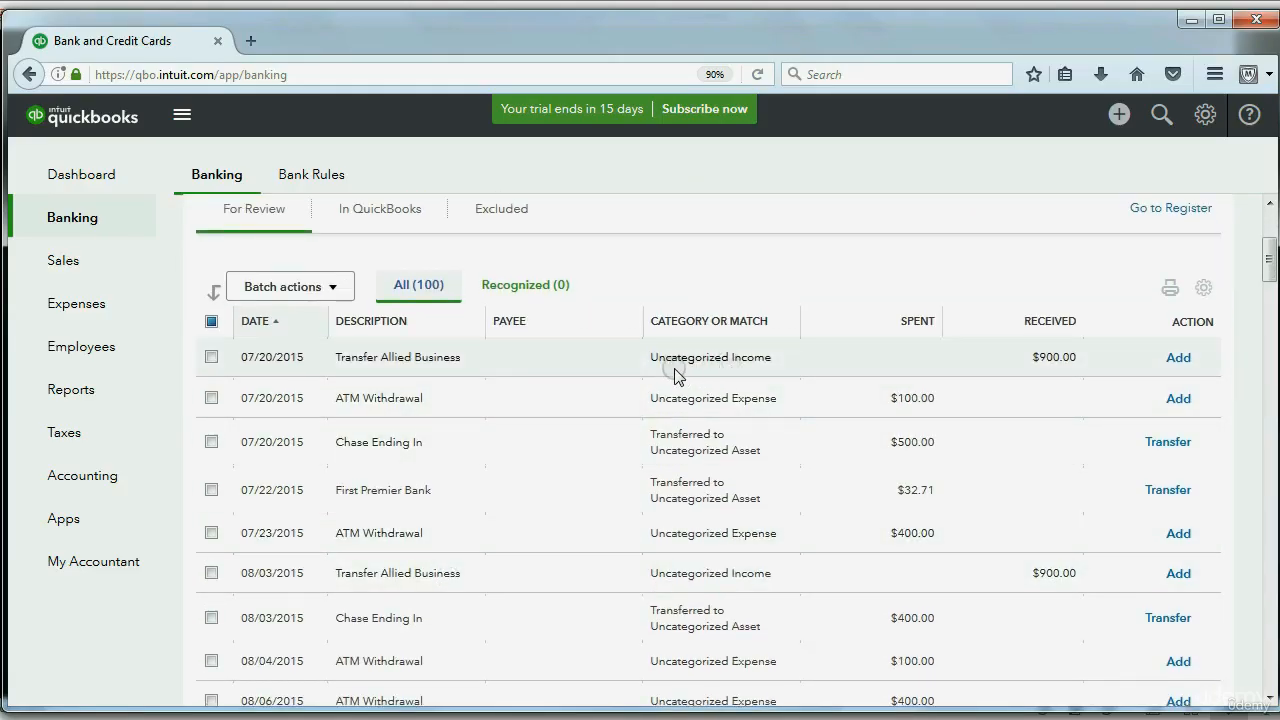
scroll(750, 405, "down", 2)
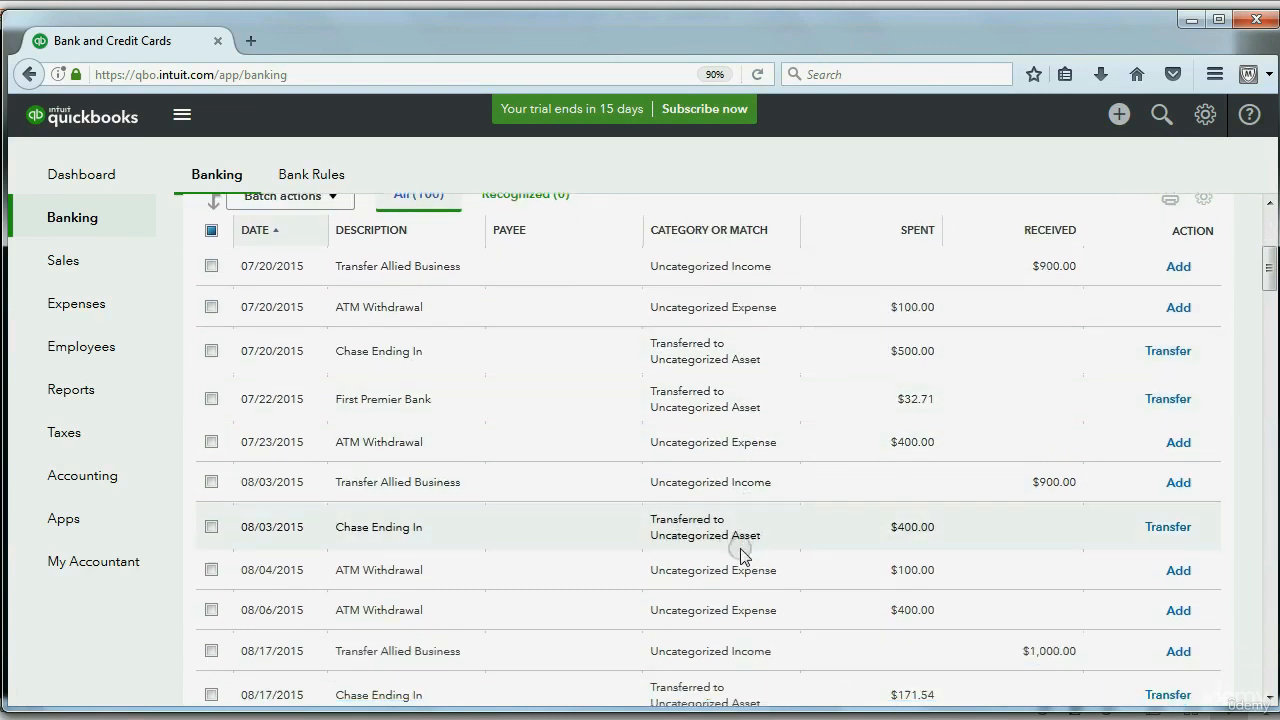
scroll(733, 553, "down", 5)
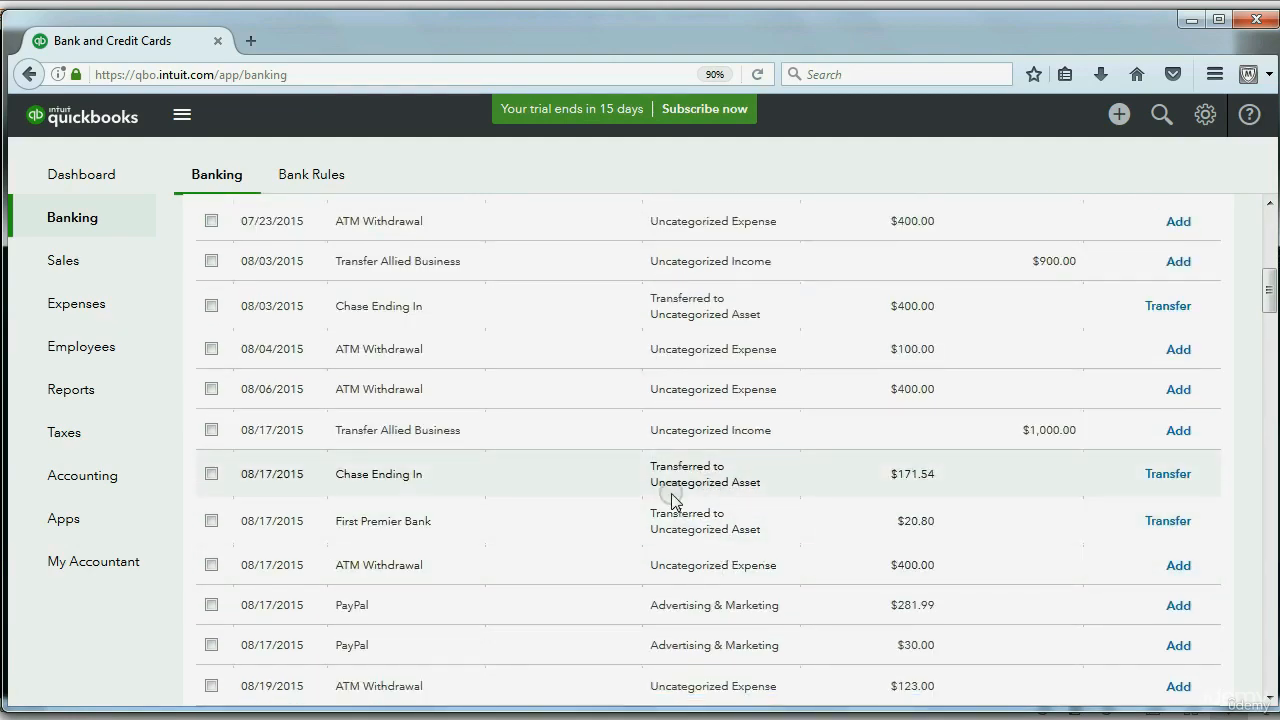
scroll(742, 502, "down", 4)
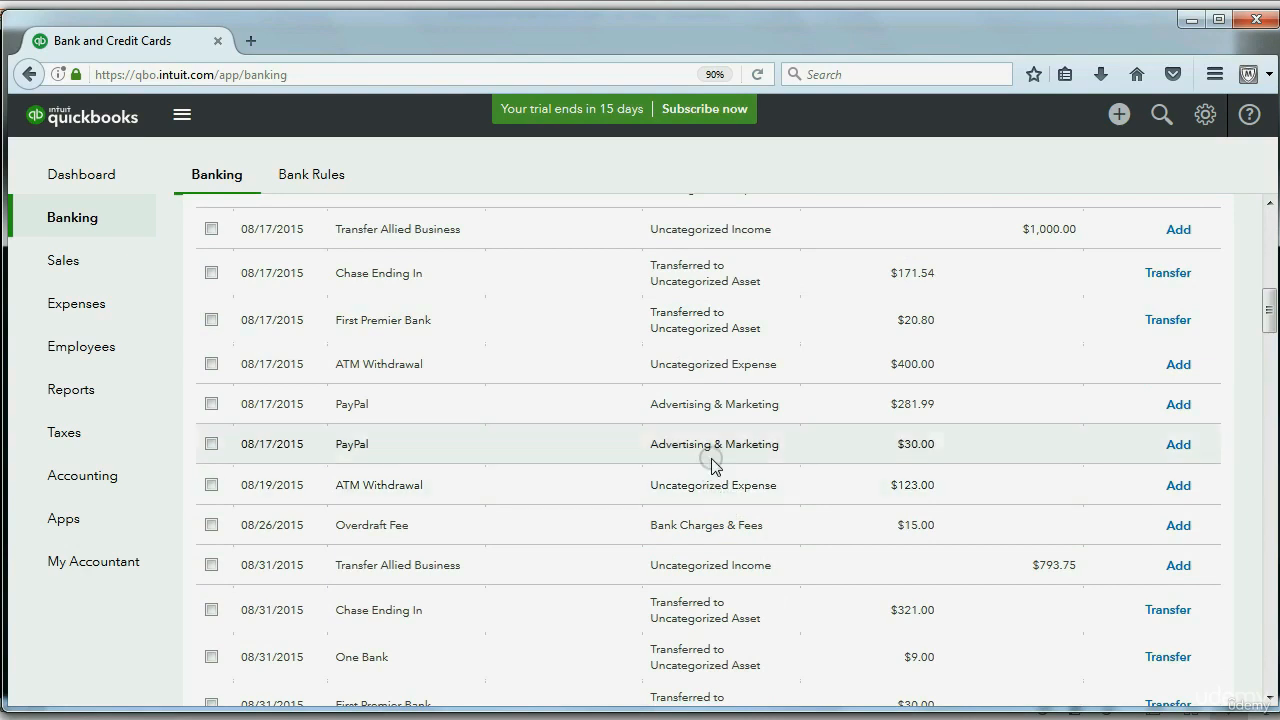
scroll(710, 443, "down", 2)
scroll(710, 443, "up", 3)
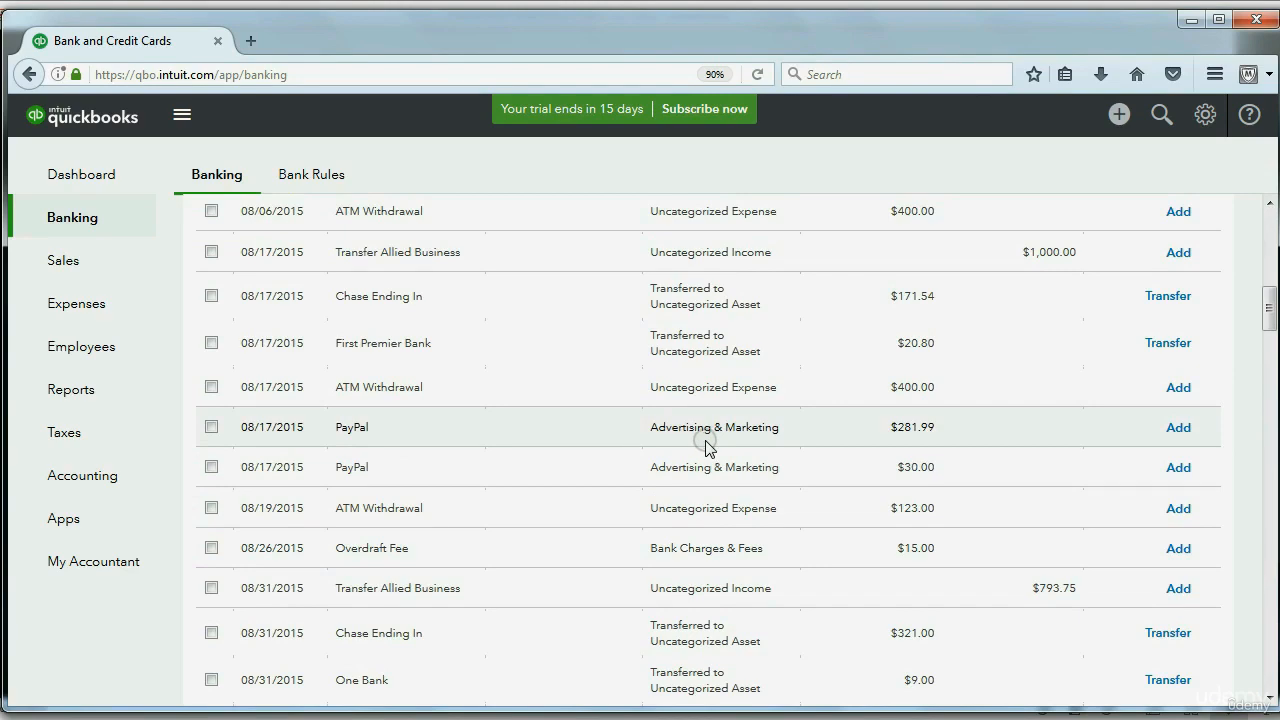
scroll(706, 447, "up", 1)
scroll(710, 460, "down", 6)
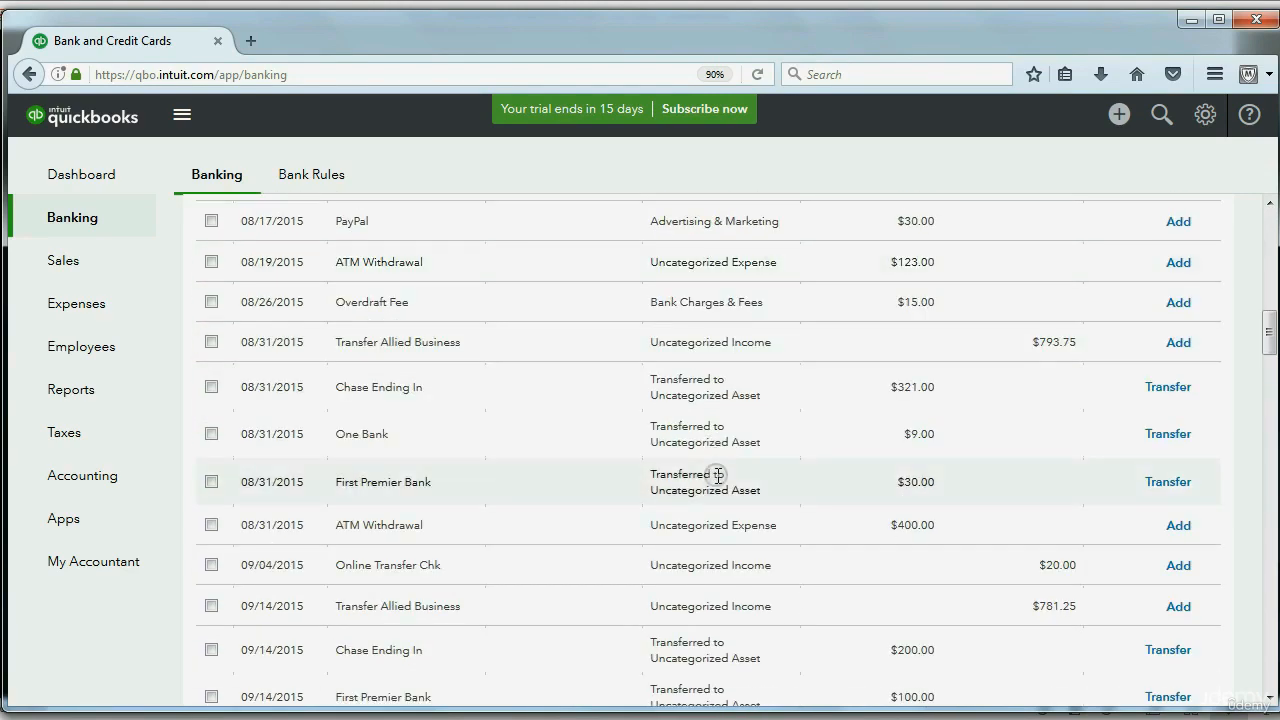
scroll(718, 476, "up", 15)
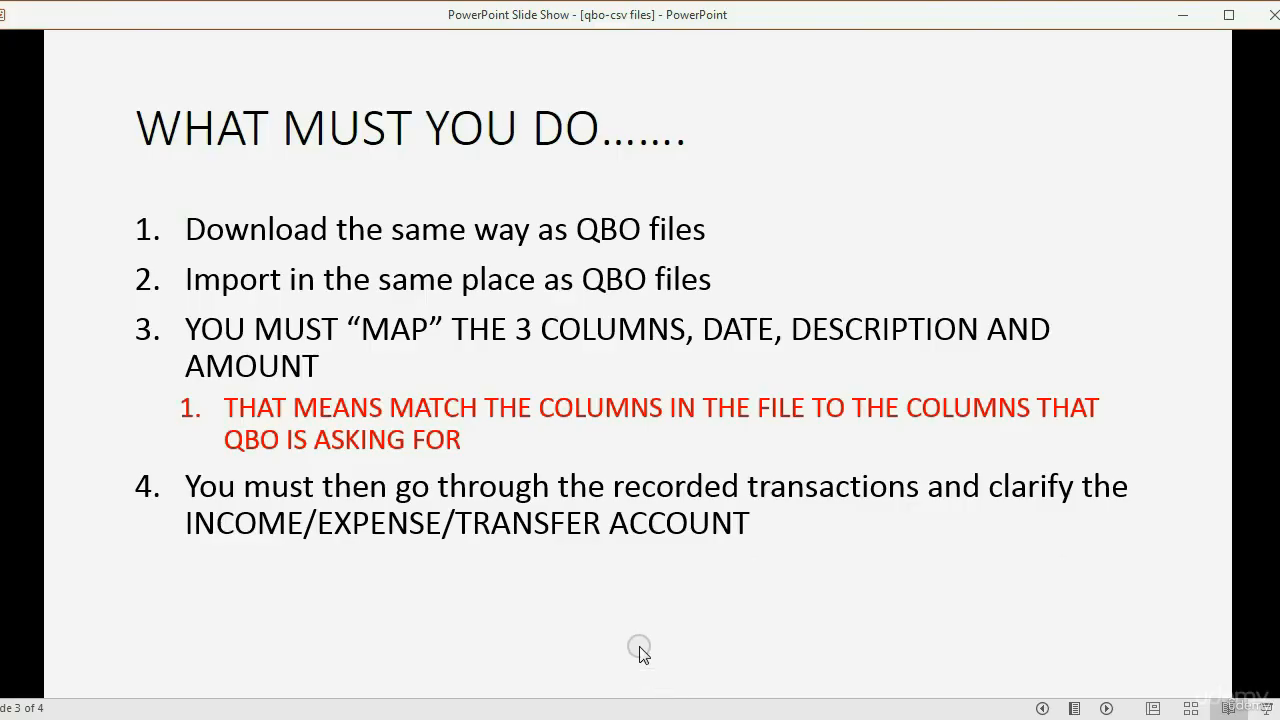
left_click(641, 652)
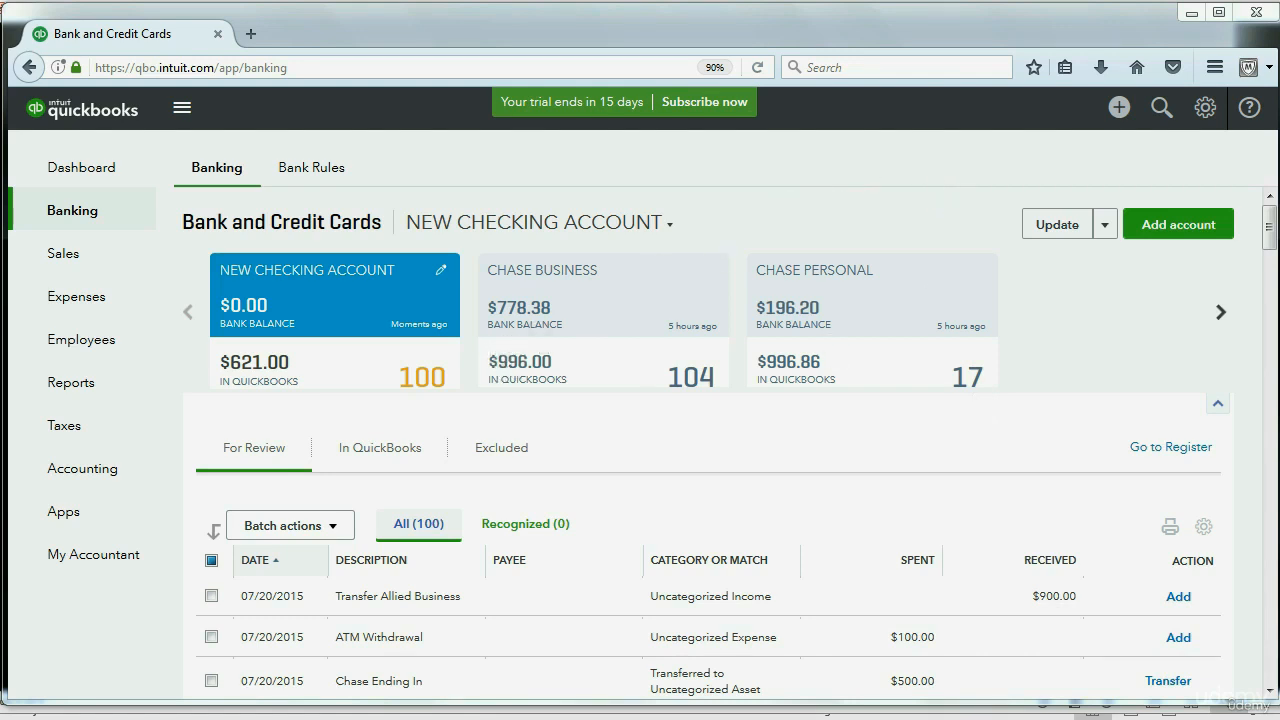
Step: Examine the In QuickBooks transactions of NEW CHECKING ACCOUNT and the bank rules that added them
mouse_move(1272, 232)
left_mouse_down()
mouse_move(1271, 262)
mouse_move(1271, 251)
left_mouse_up()
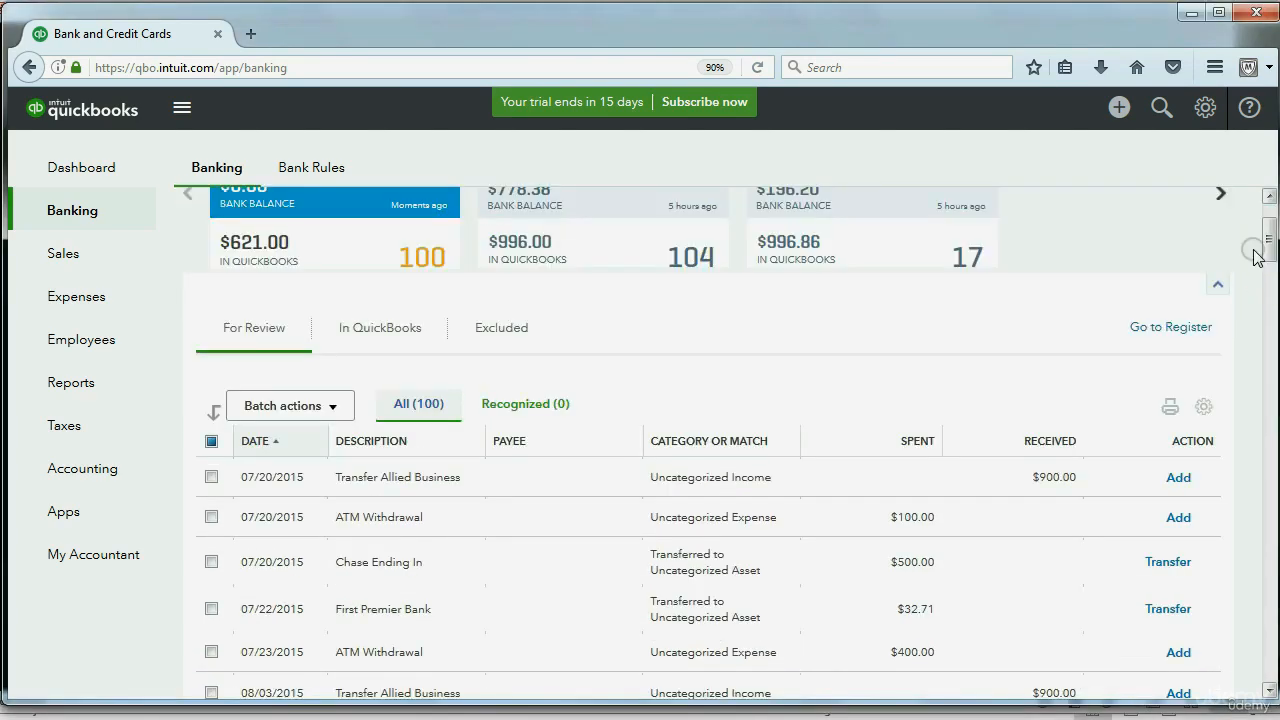
left_click(362, 330)
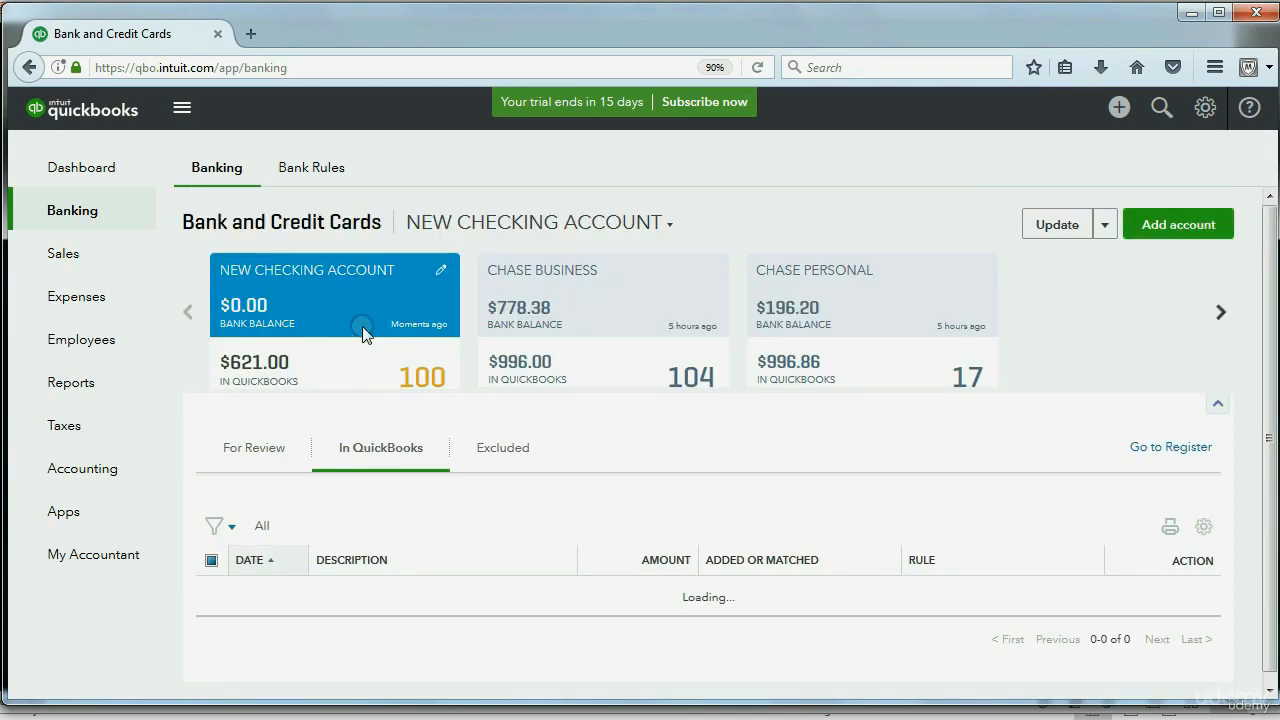
scroll(803, 457, "down", 3)
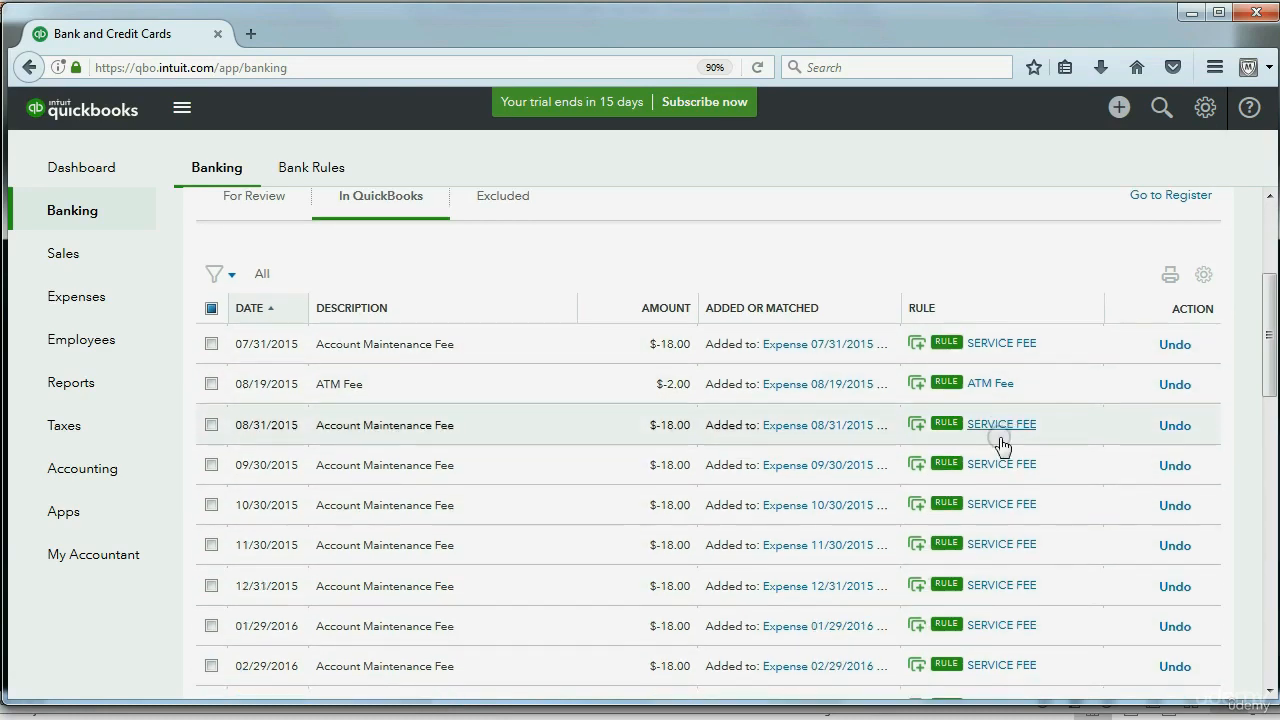
scroll(998, 444, "down", 3)
scroll(995, 447, "down", 5)
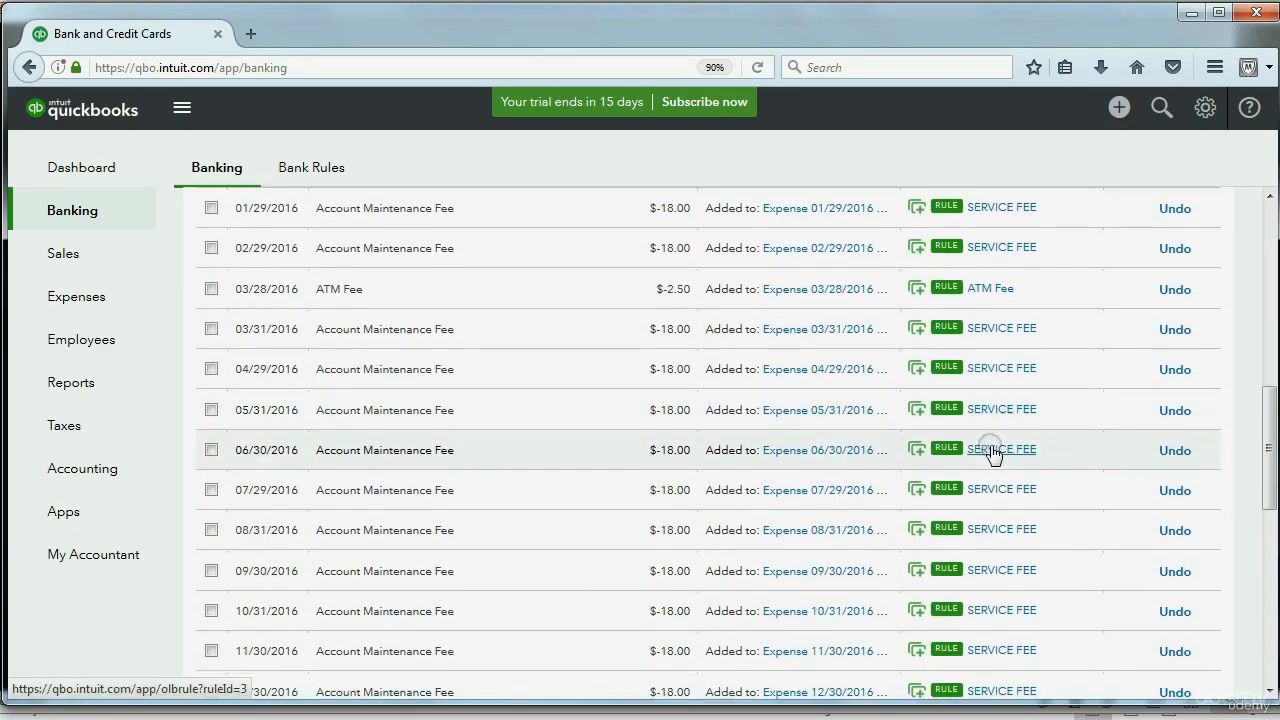
scroll(993, 453, "down", 3)
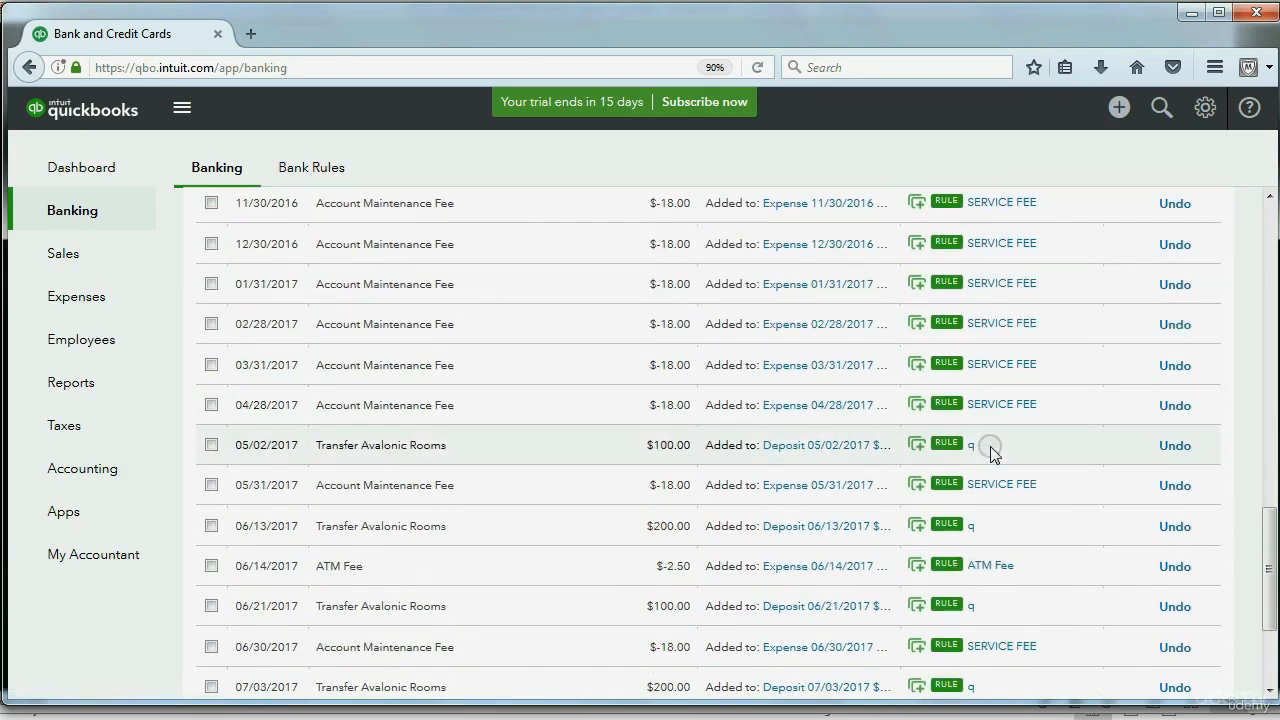
scroll(993, 453, "down", 2)
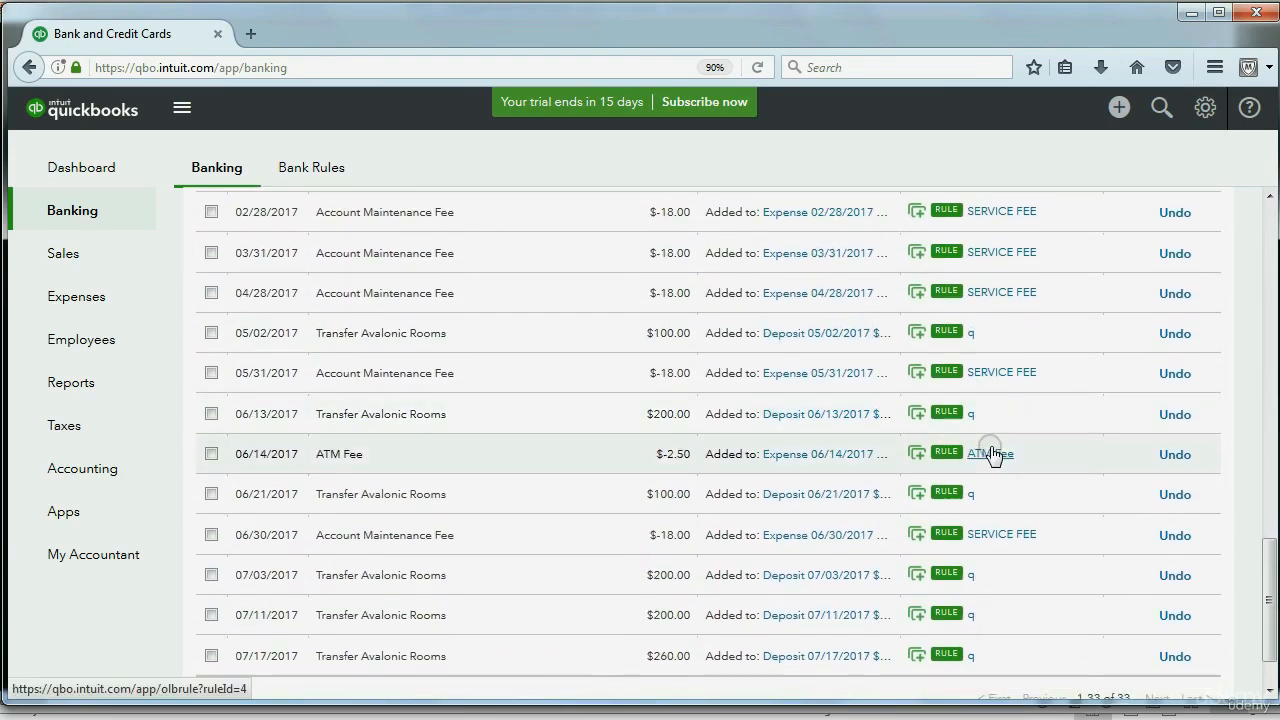
scroll(990, 453, "up", 10)
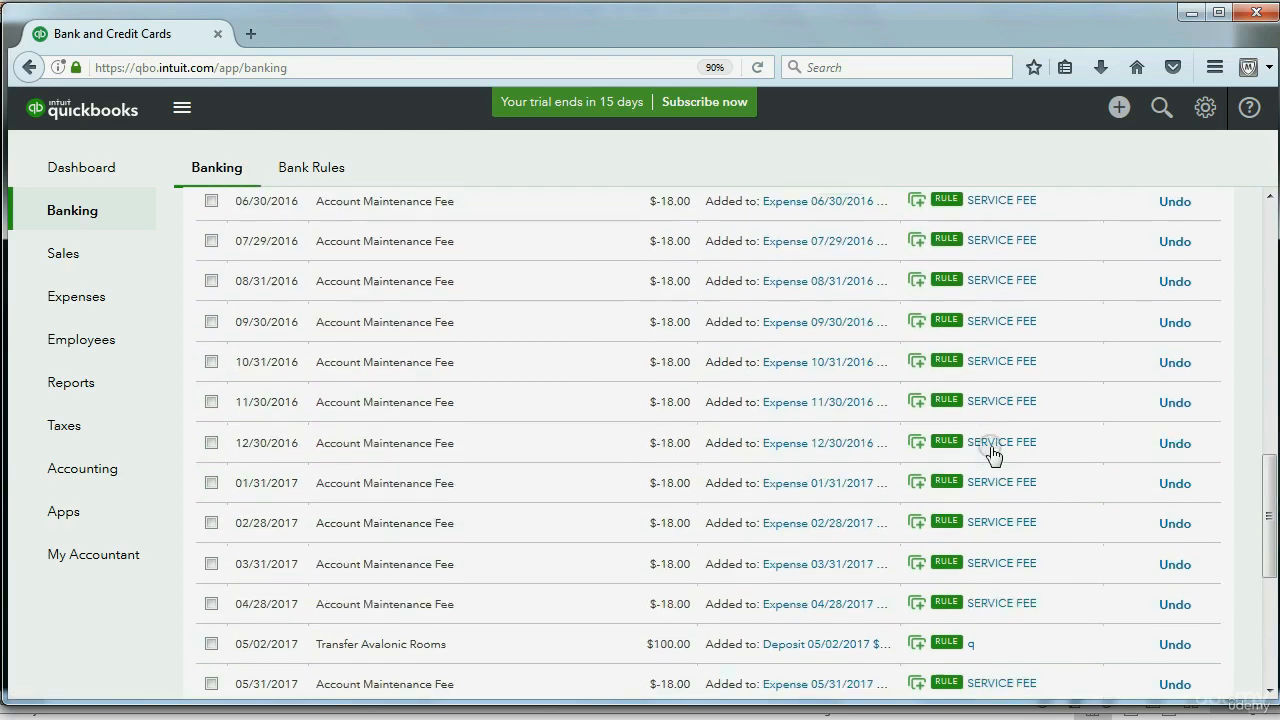
scroll(990, 453, "up", 3)
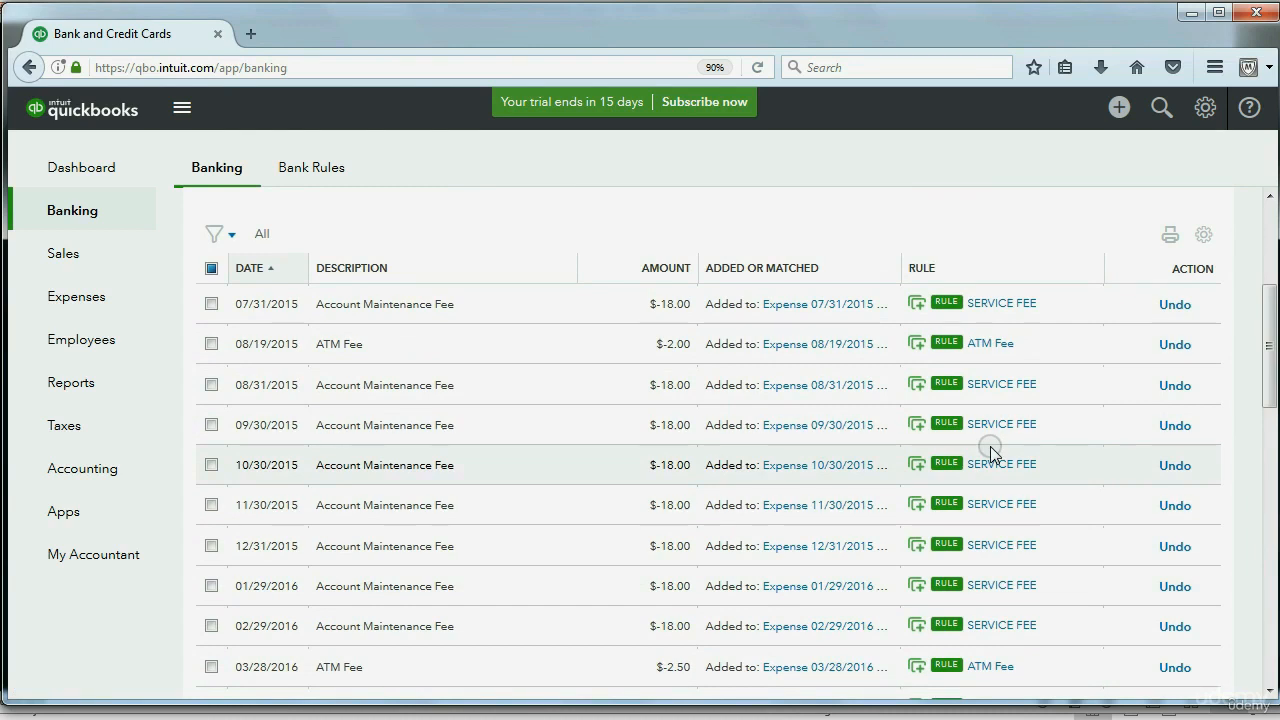
scroll(990, 453, "up", 3)
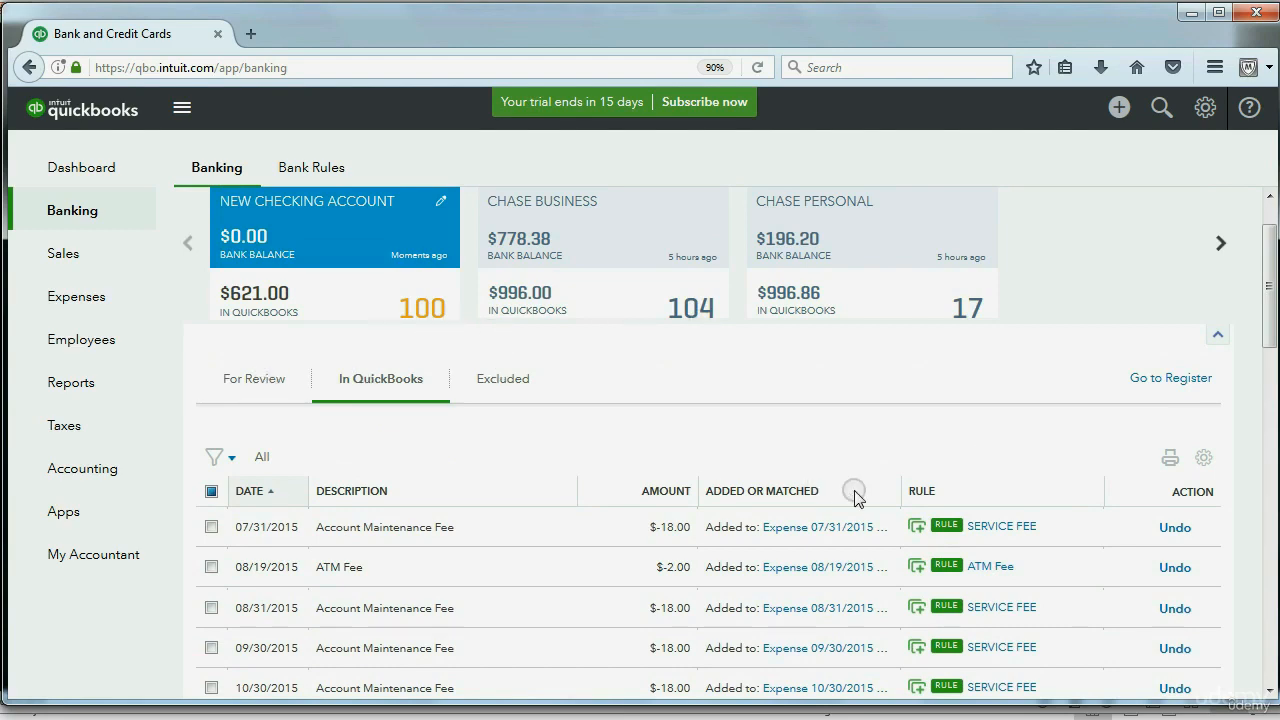
scroll(789, 466, "up", 1)
Step: Open the 07/20/2015 Transfer Allied Business transaction in the For Review list, look for matching transactions and close the match search
left_click(278, 452)
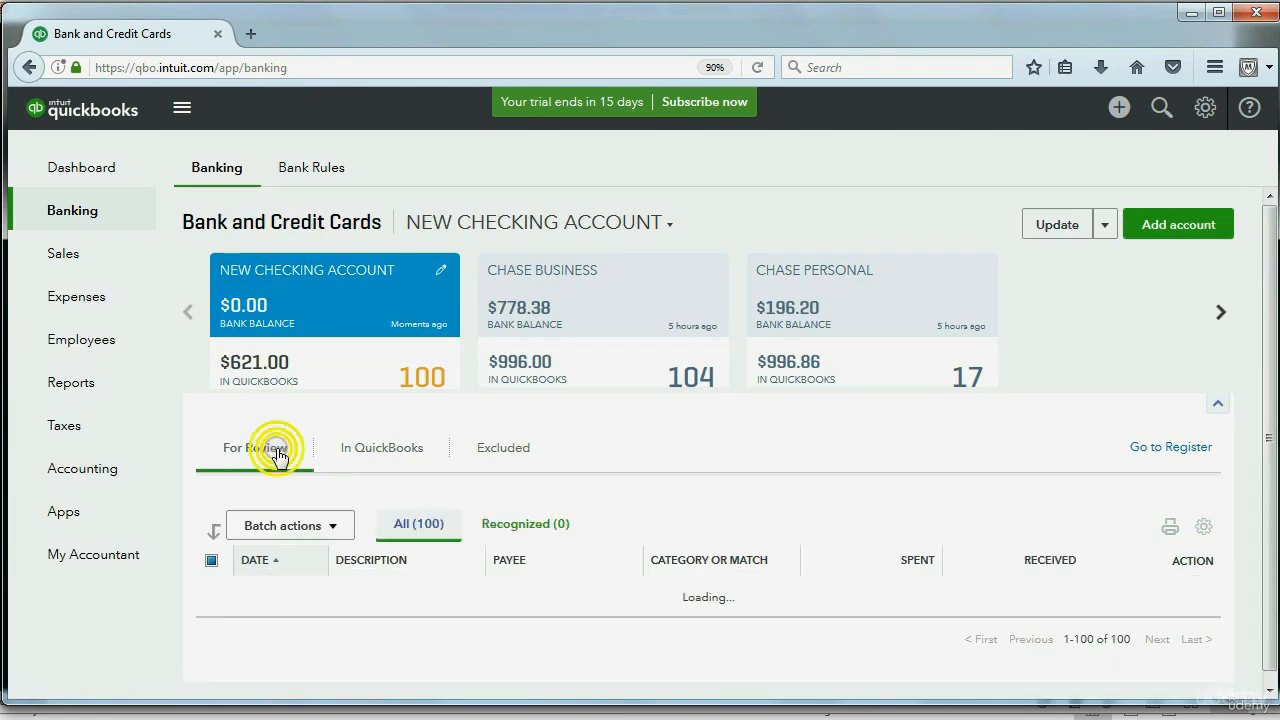
scroll(664, 410, "down", 1)
scroll(665, 405, "down", 2)
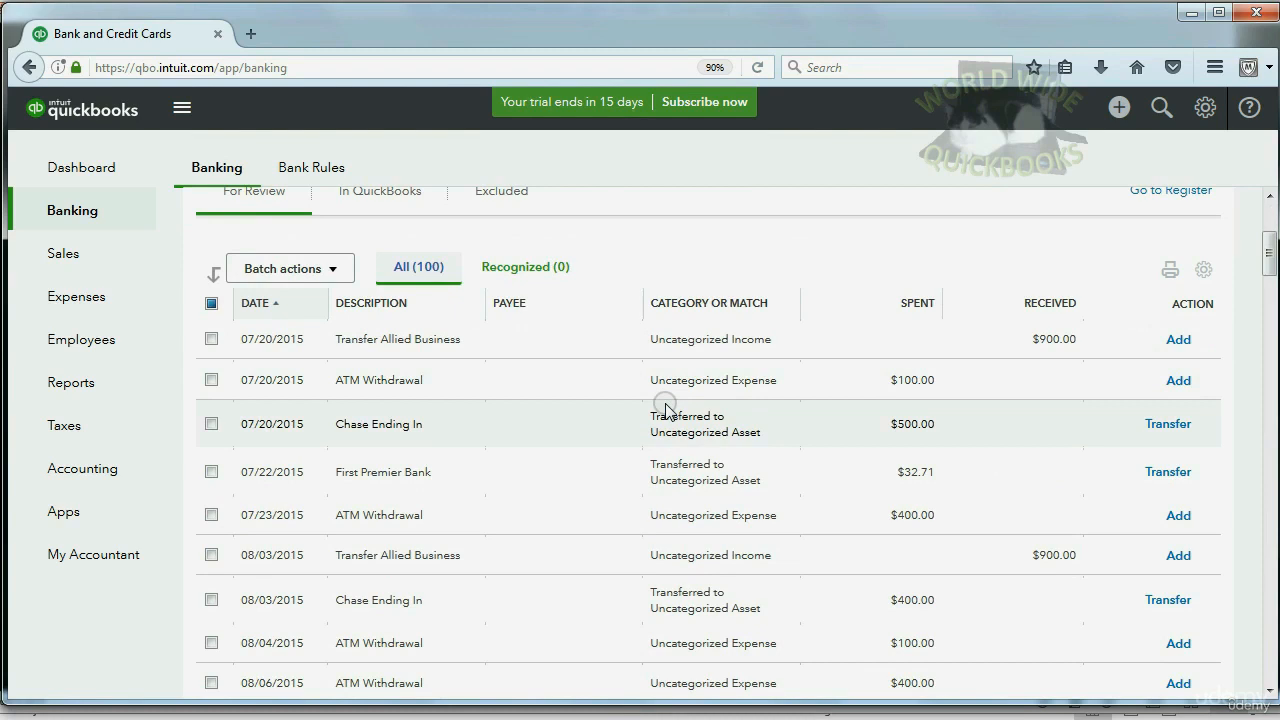
scroll(665, 408, "down", 1)
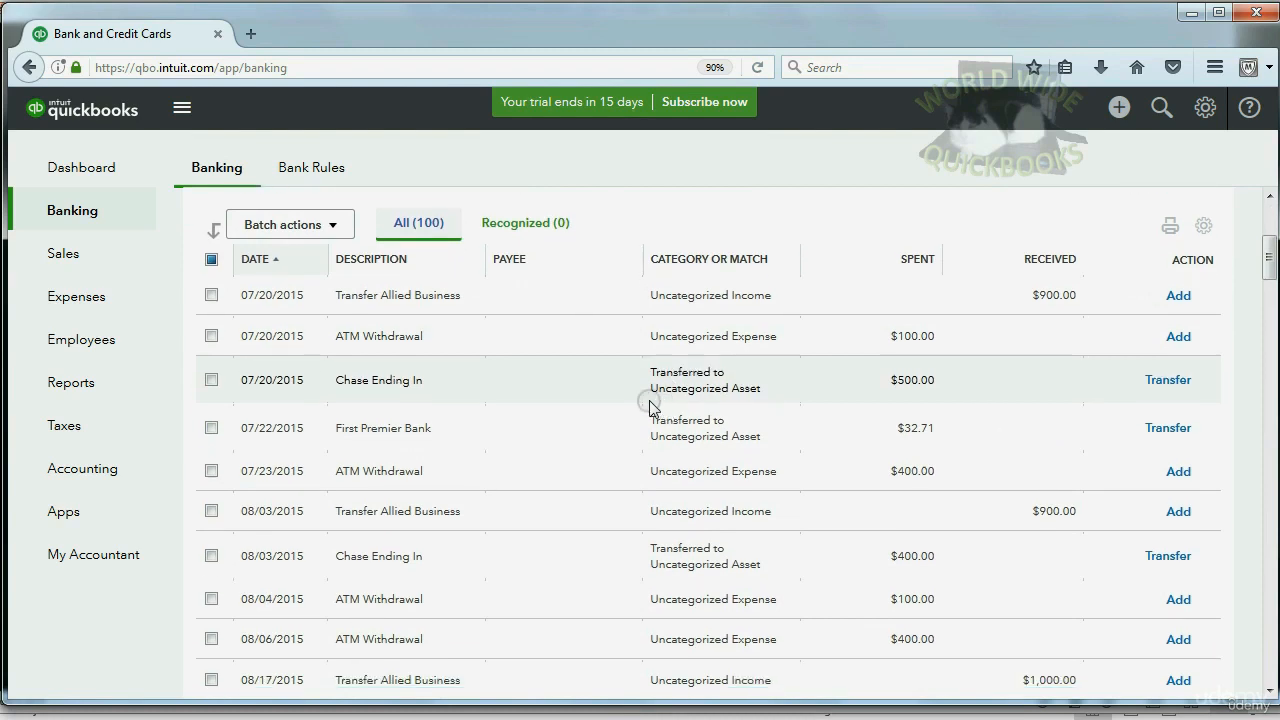
left_click(694, 295)
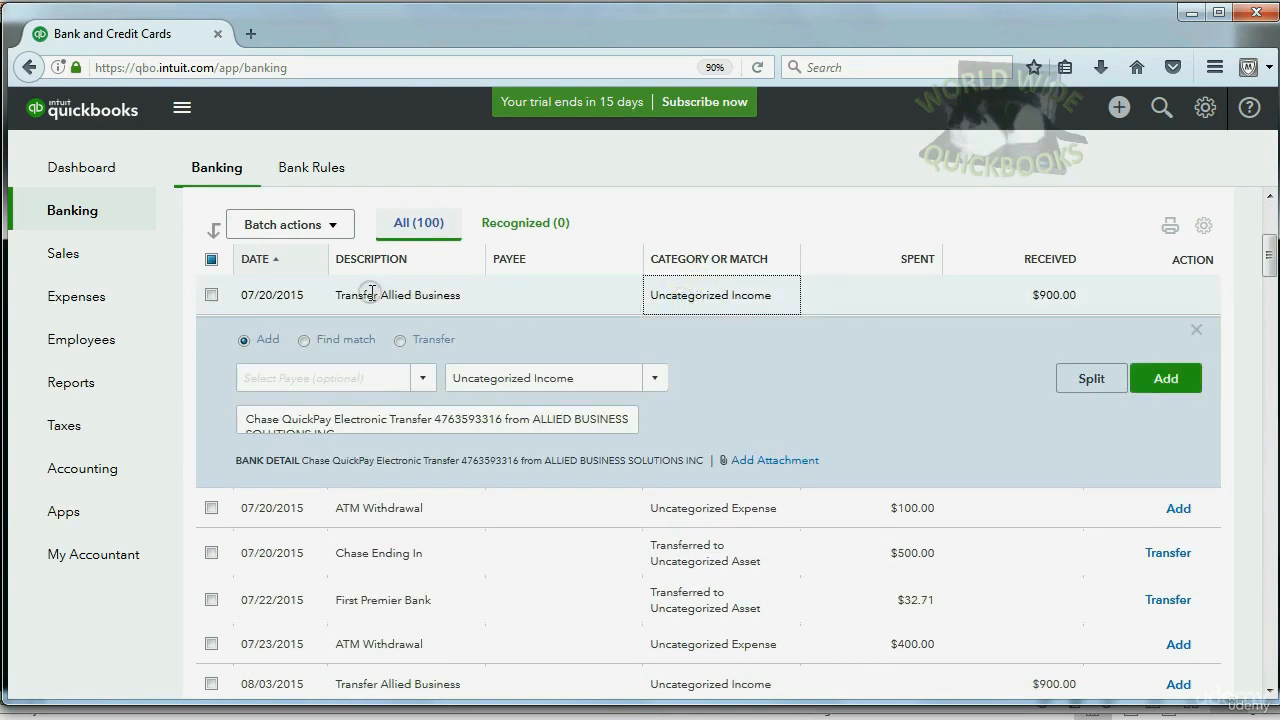
left_click(305, 341)
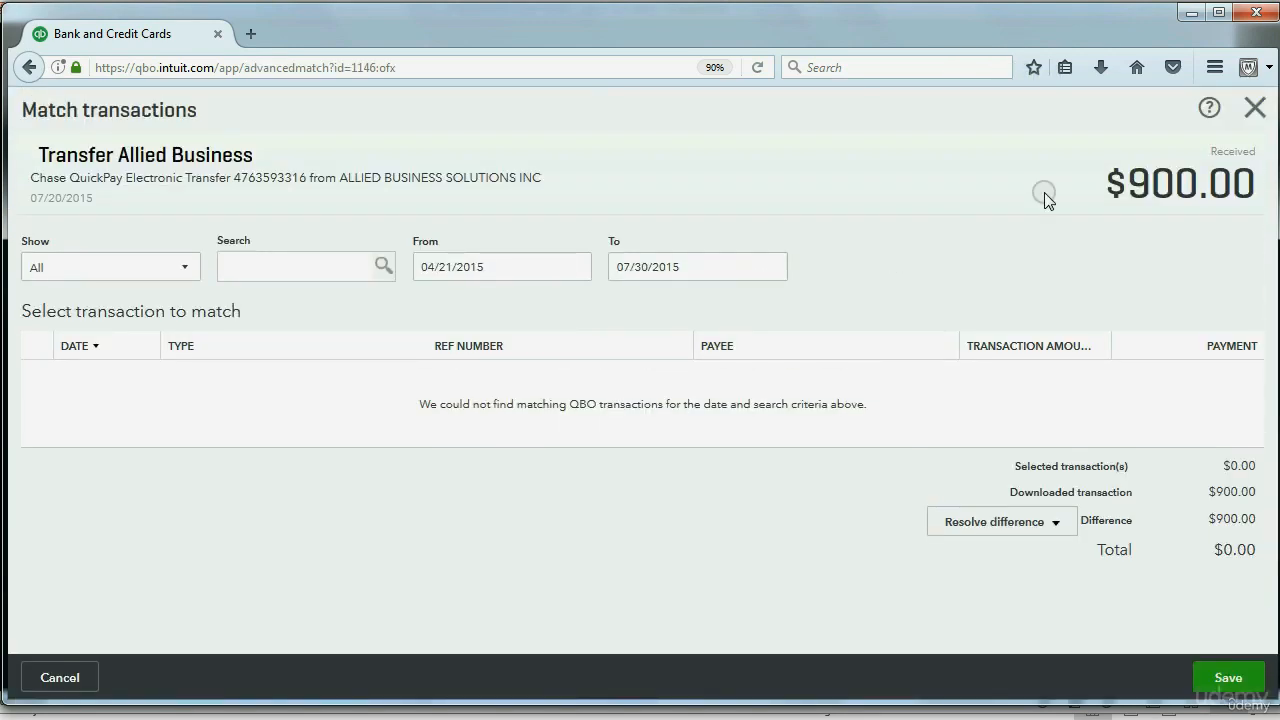
left_click(1255, 107)
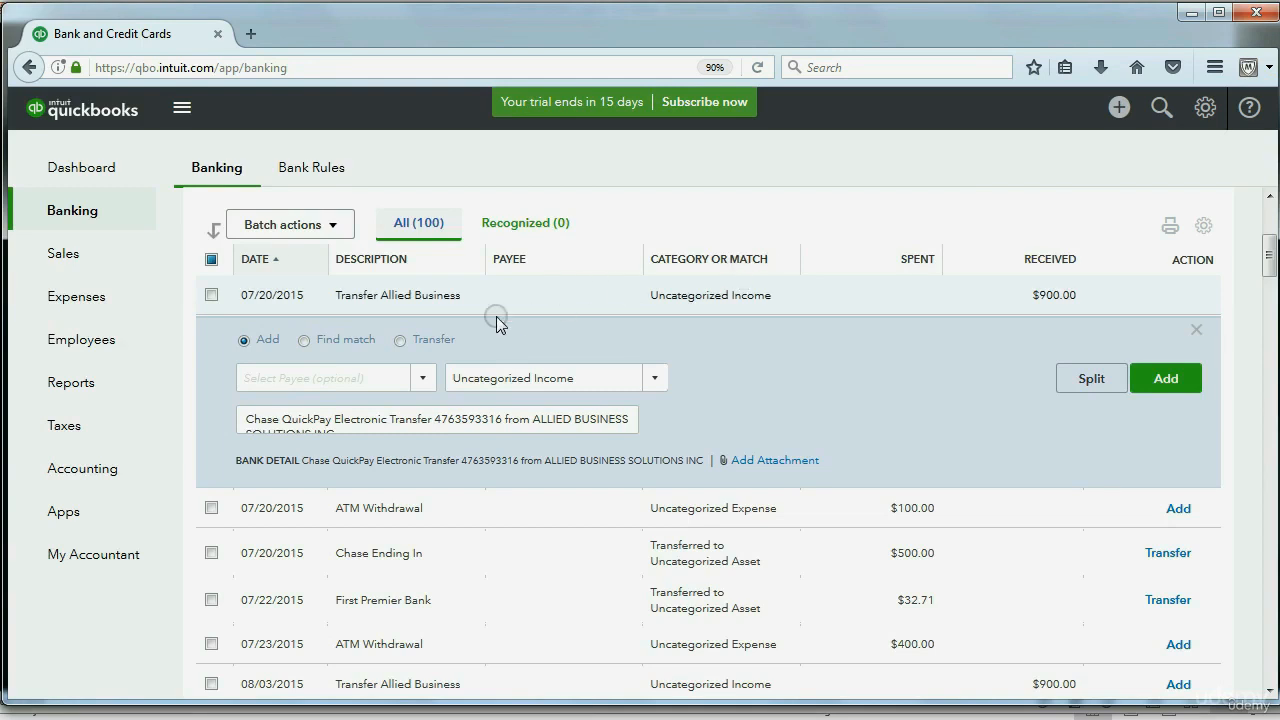
Step: Switch the Transfer Allied Business transaction to Transfer, check its account selection and close the details without recording it
left_click(400, 341)
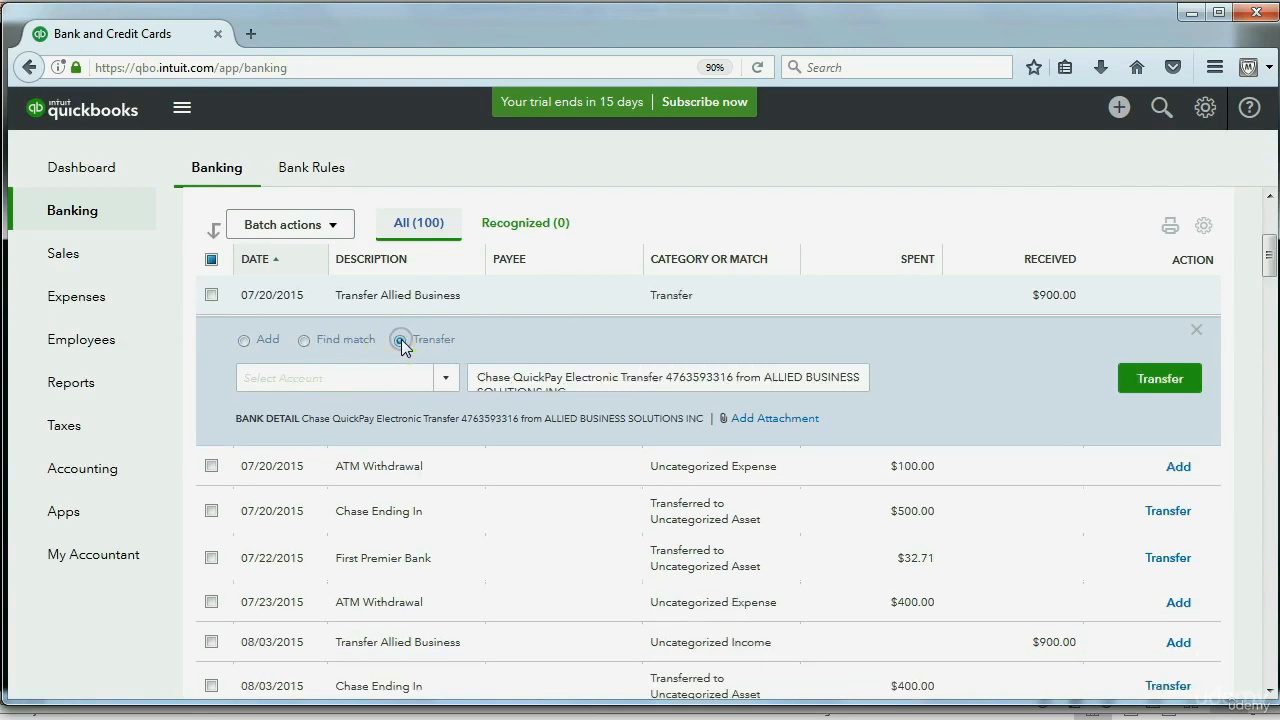
left_click(445, 378)
left_click(446, 380)
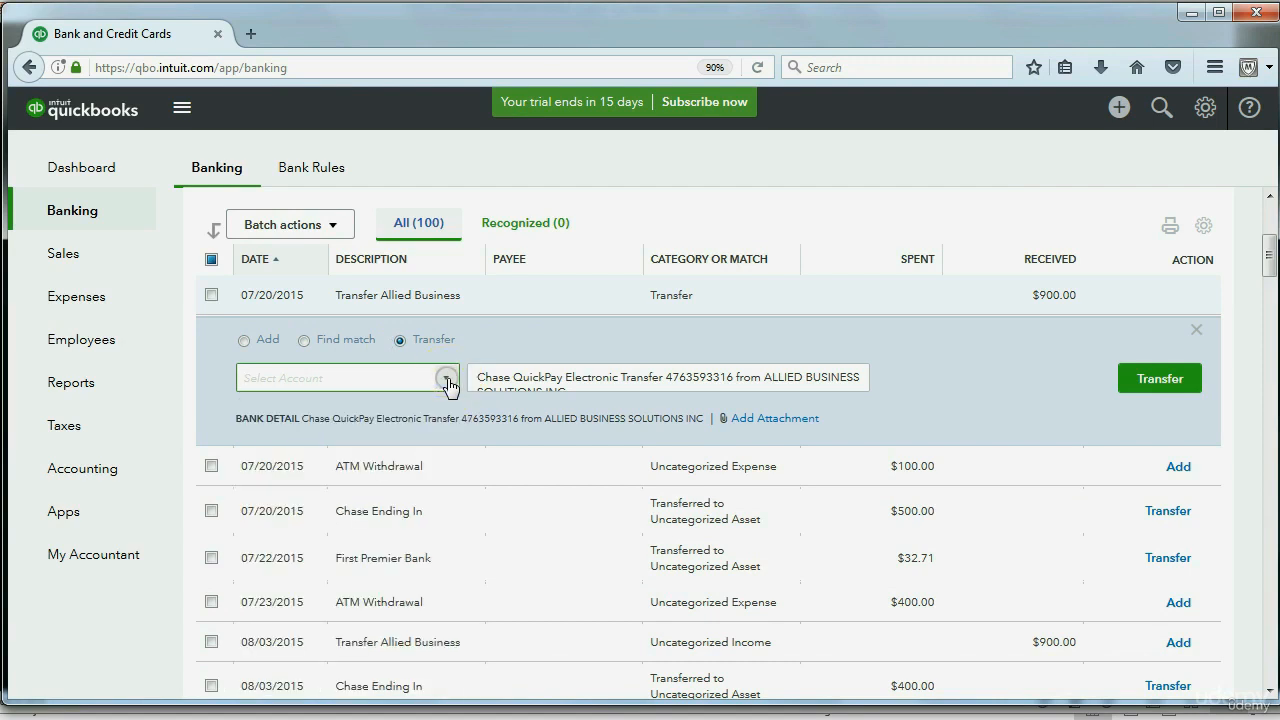
left_click(1193, 332)
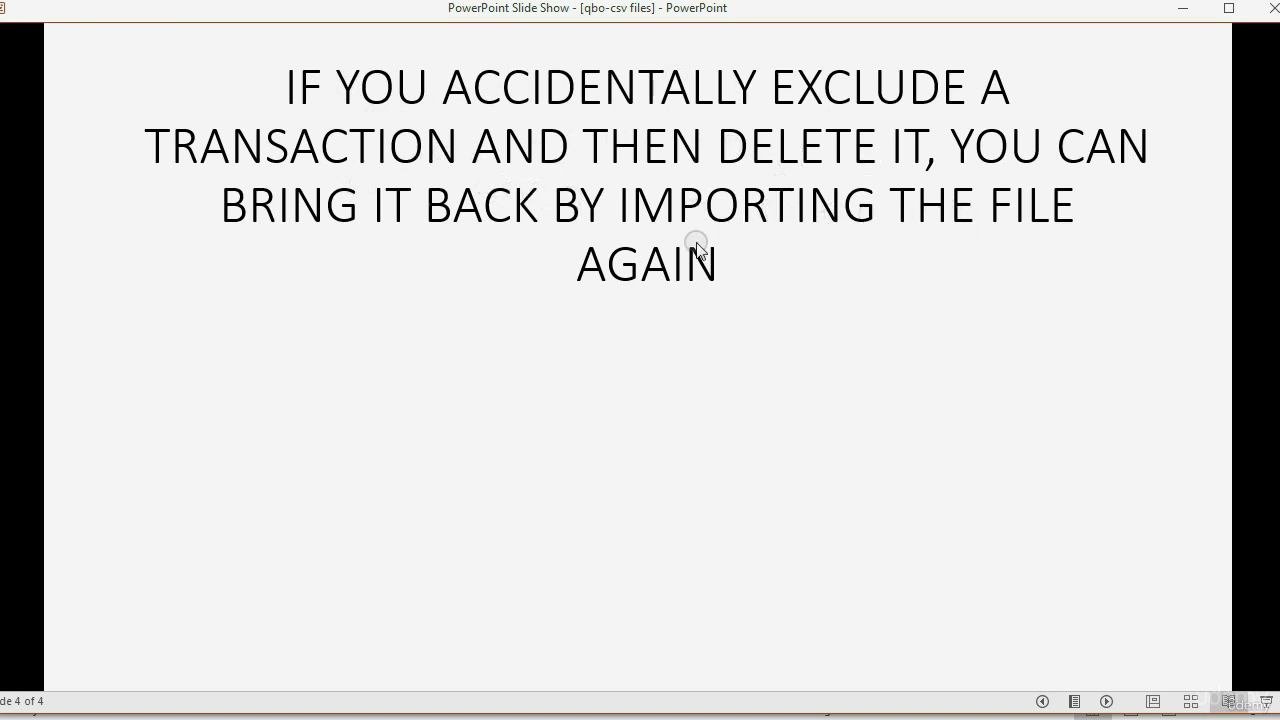
left_click(811, 328)
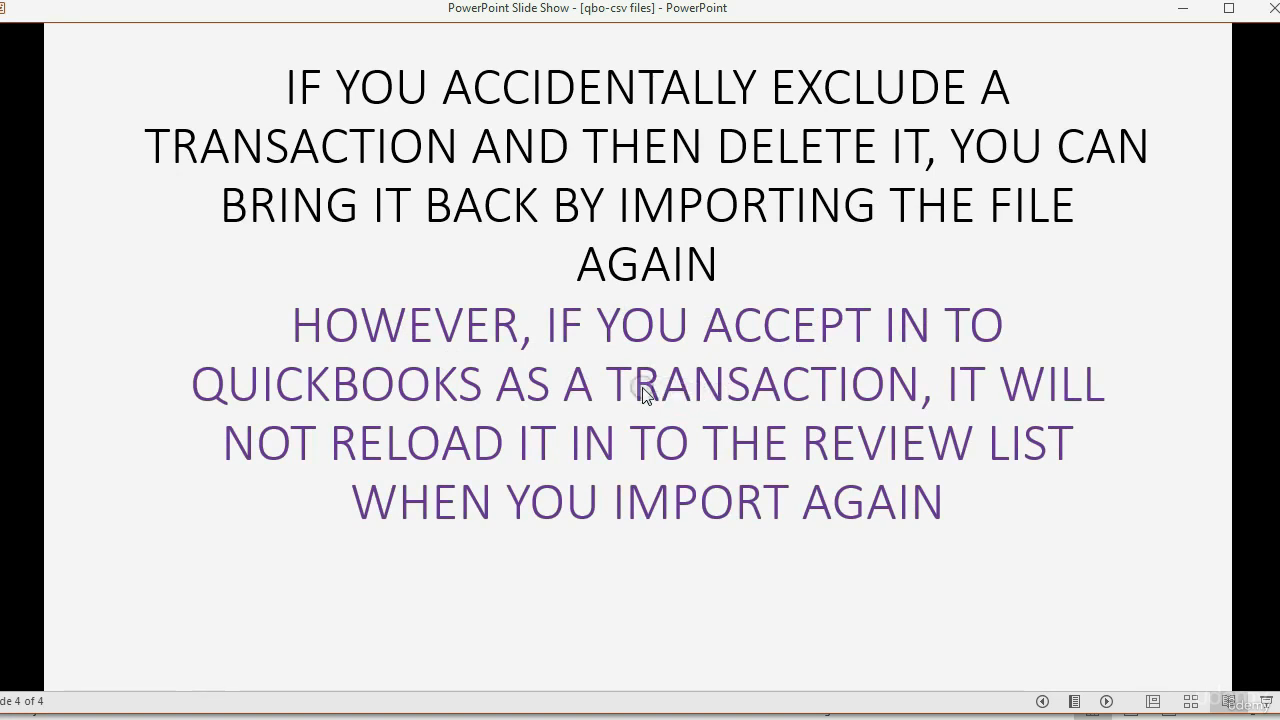
left_click(584, 409)
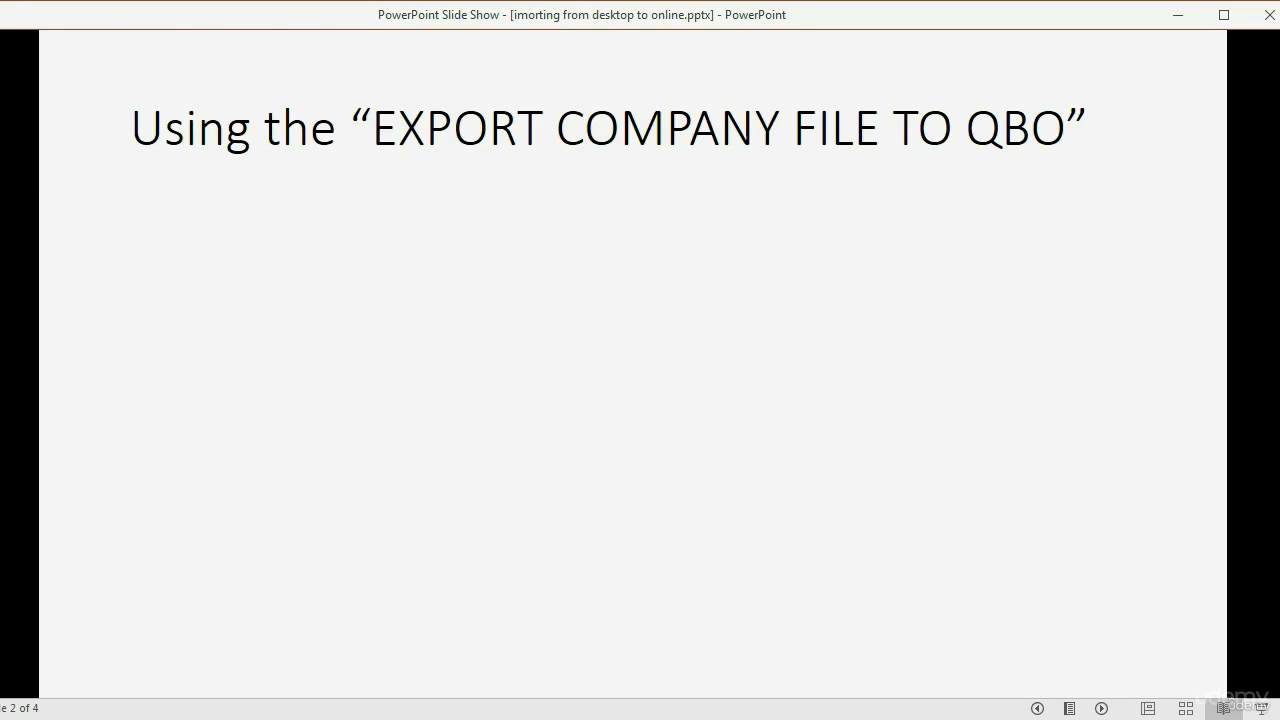
key("Right")
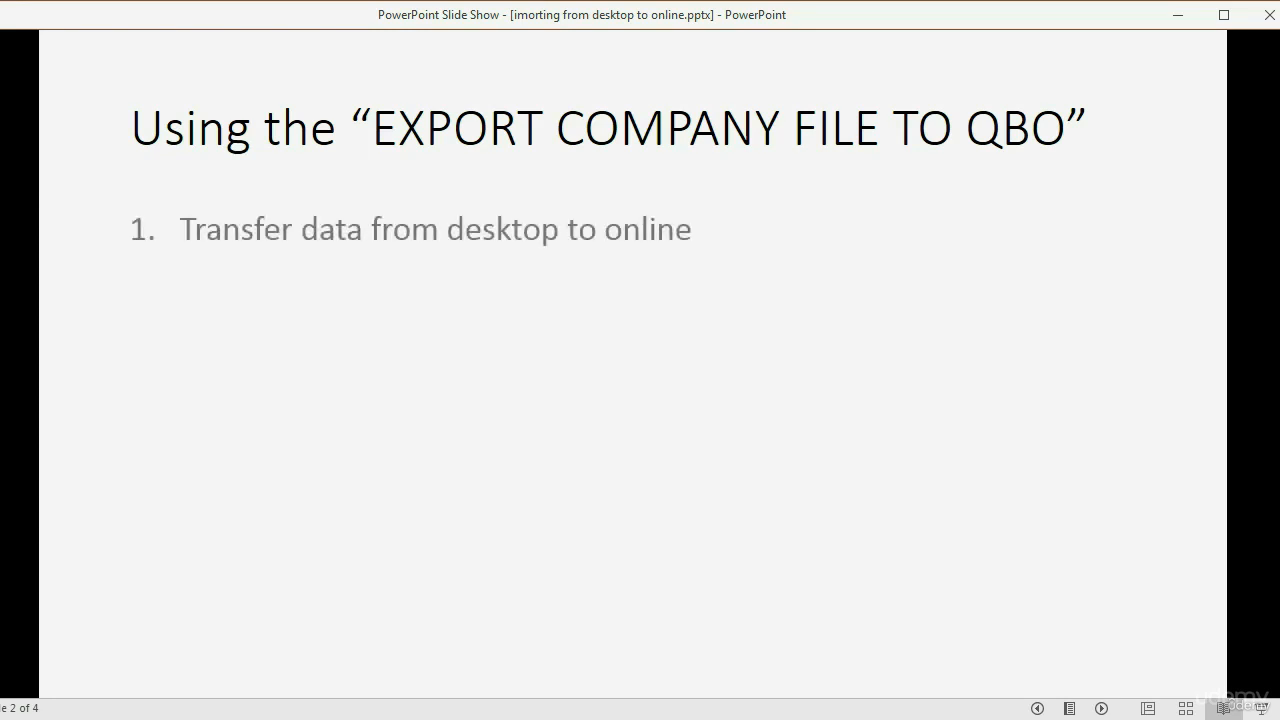
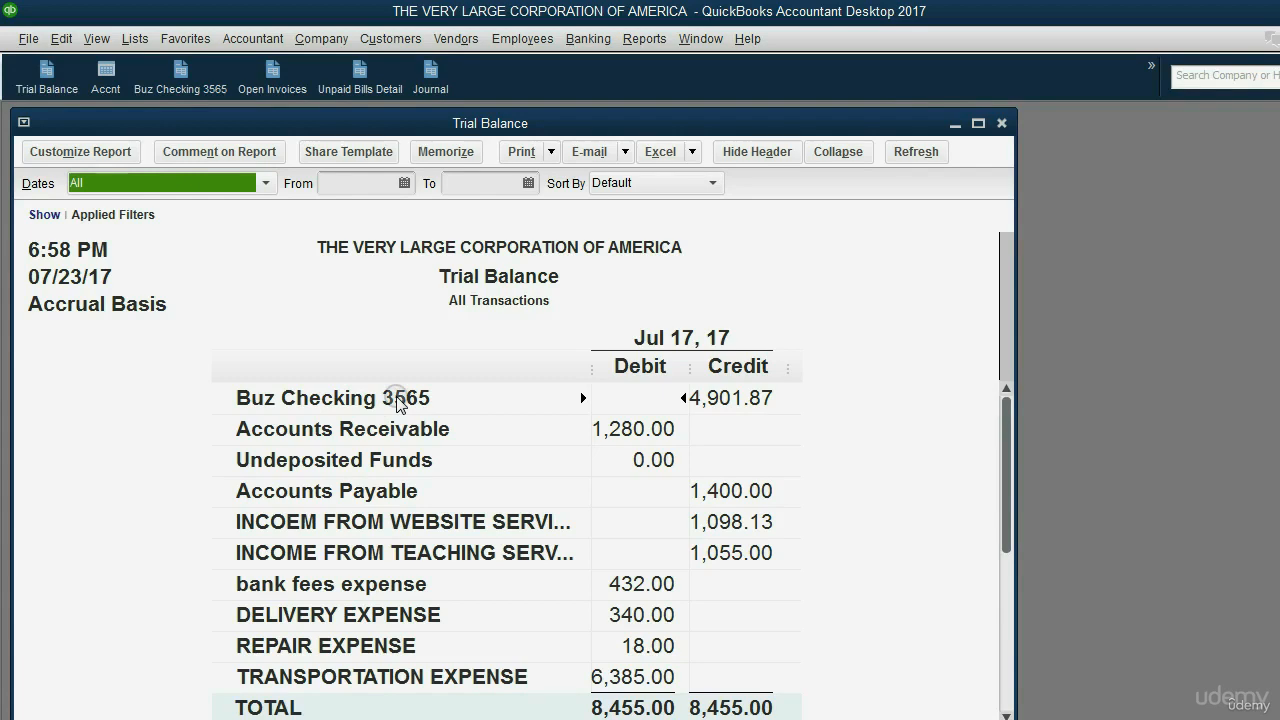
Step: Open the Transactions by Account report behind the Buz Checking 3565 balance in the Trial Balance
double_click(724, 401)
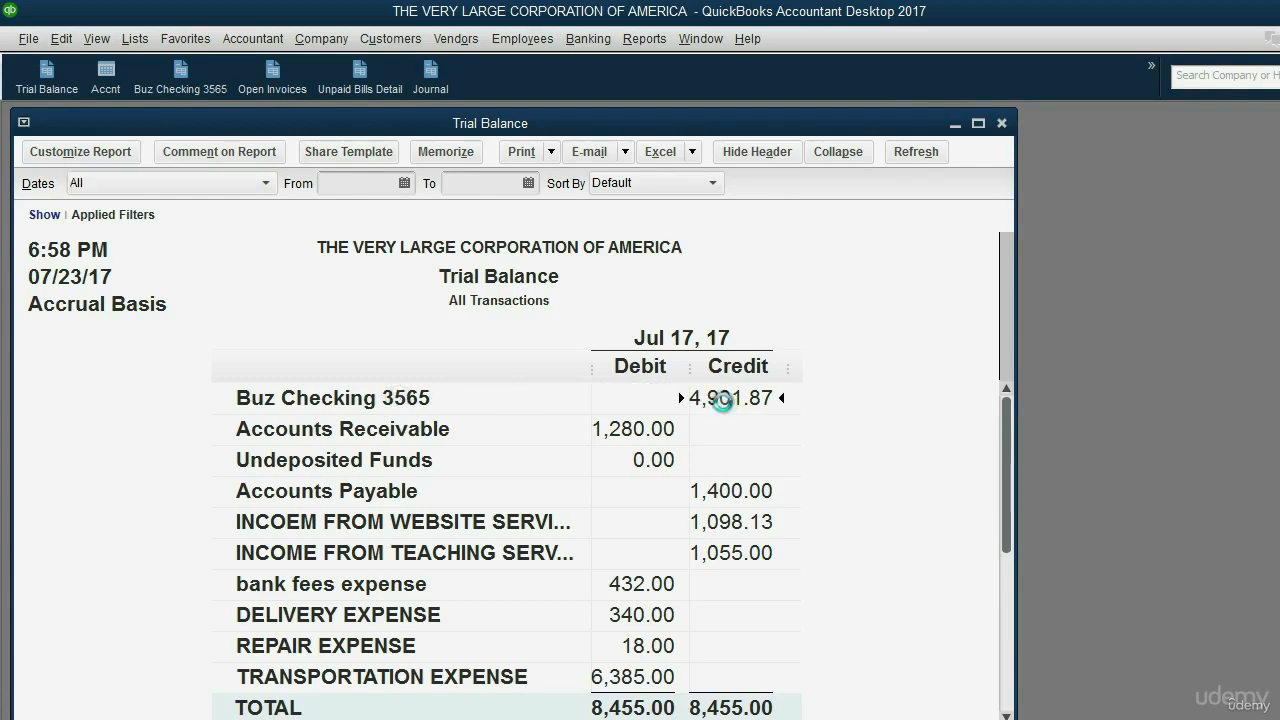
left_click_drag(530, 127, 530, 125)
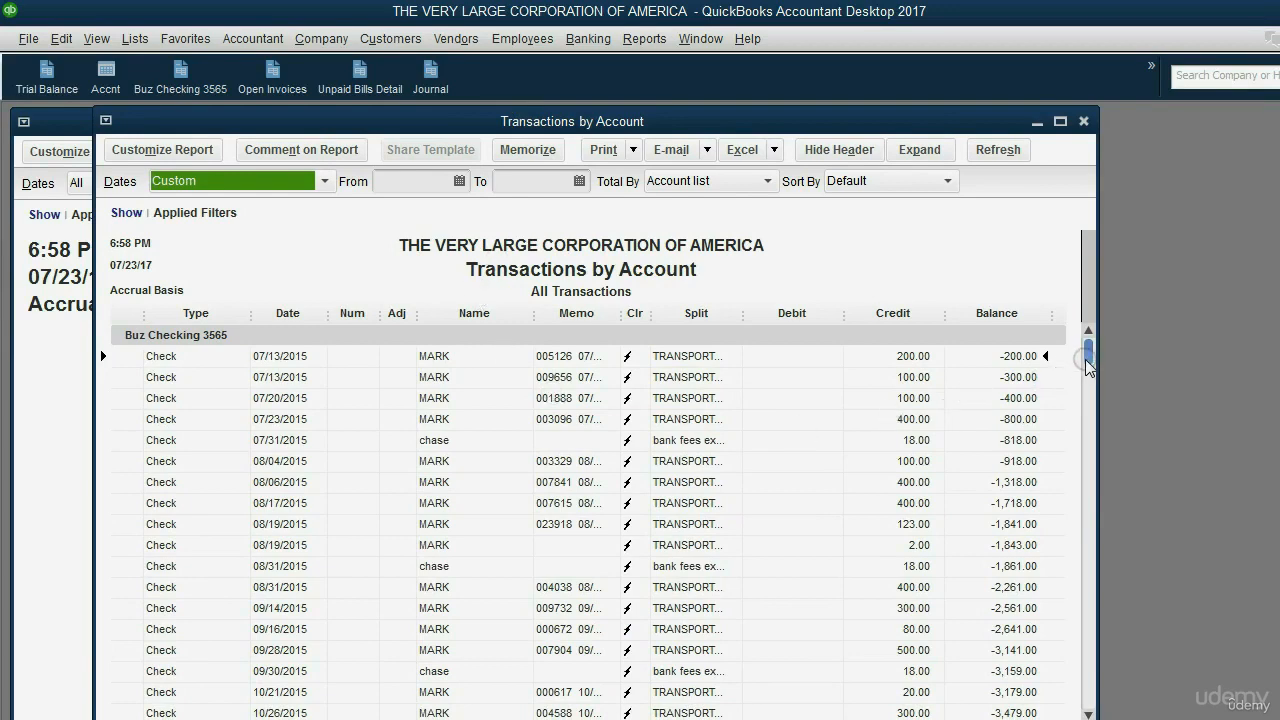
mouse_move(1091, 355)
left_mouse_down()
mouse_move(1090, 708)
mouse_move(1090, 498)
mouse_move(1116, 335)
mouse_move(1095, 705)
mouse_move(1097, 353)
left_mouse_up()
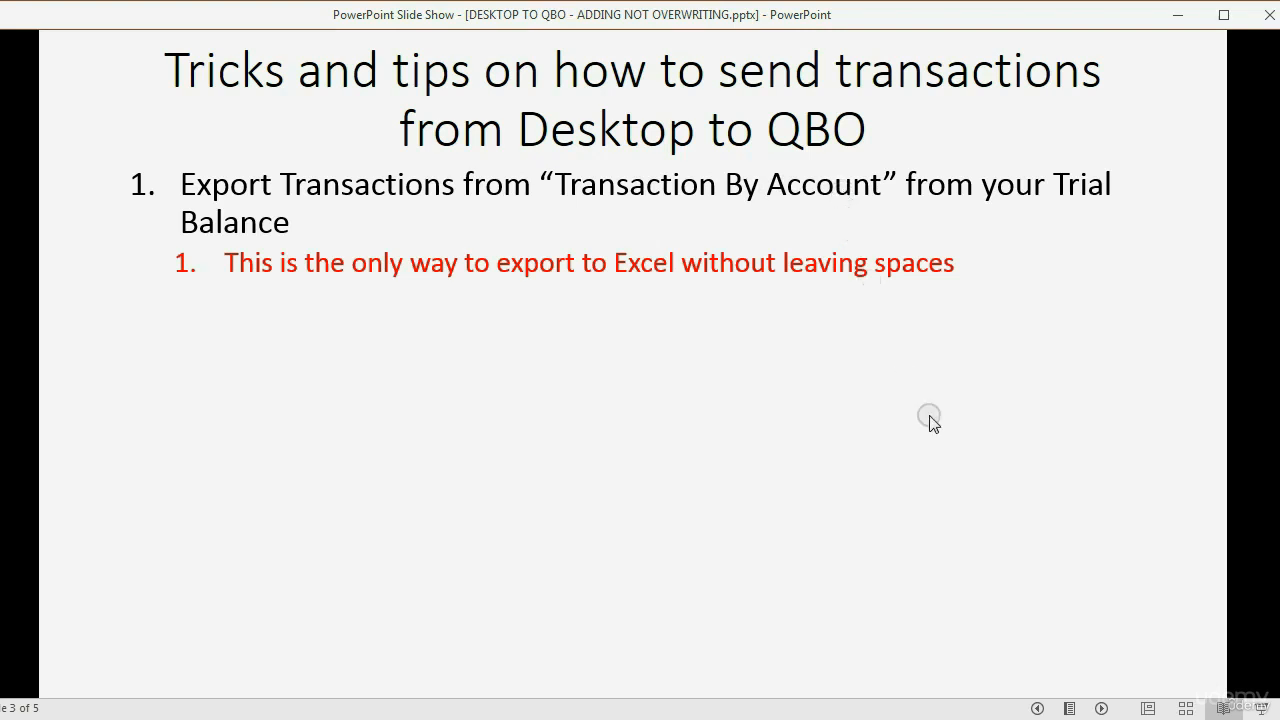
left_click(1102, 708)
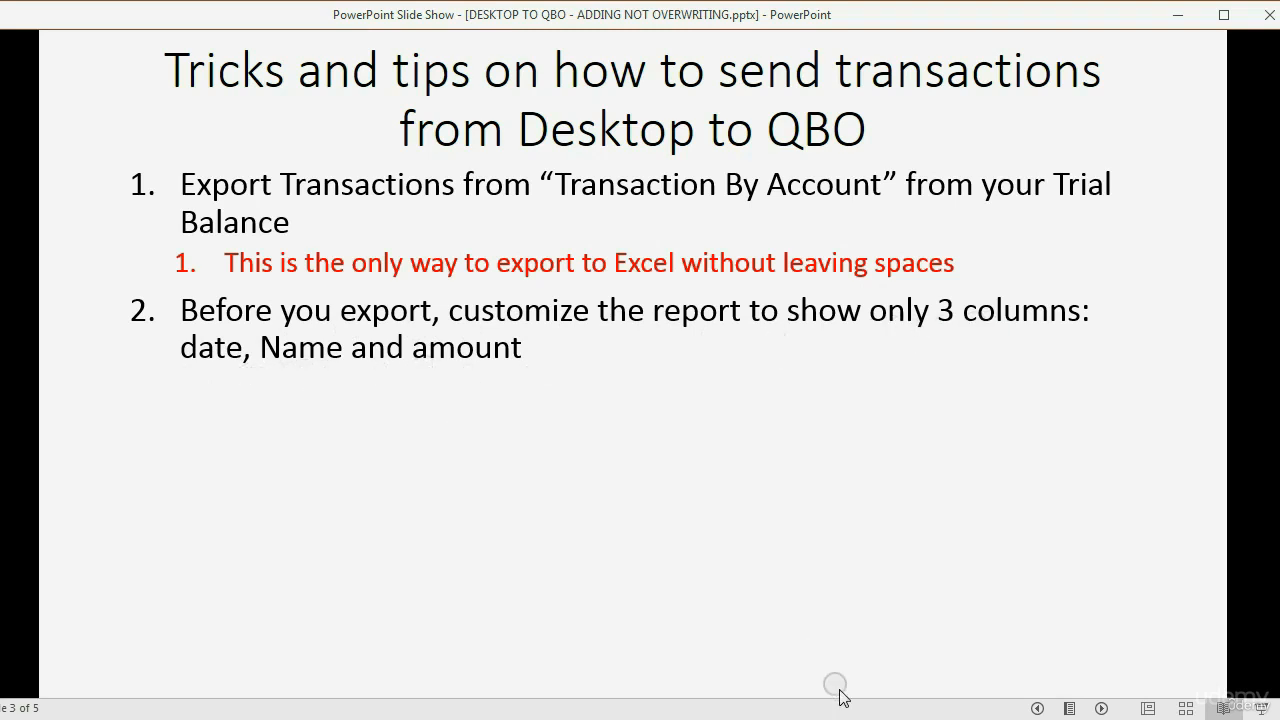
Step: Return to QuickBooks Desktop and customize the Transactions by Account report, excluding the left margin and Type columns
left_click(952, 719)
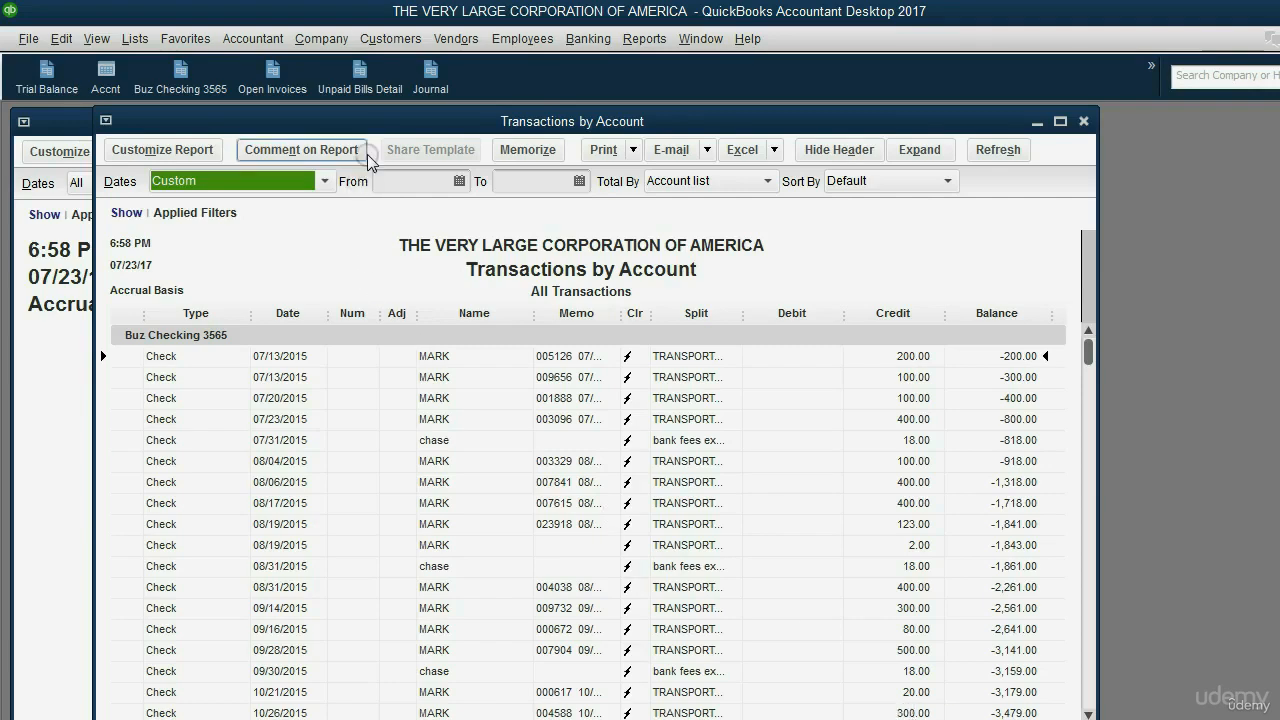
left_click_drag(376, 137, 348, 143)
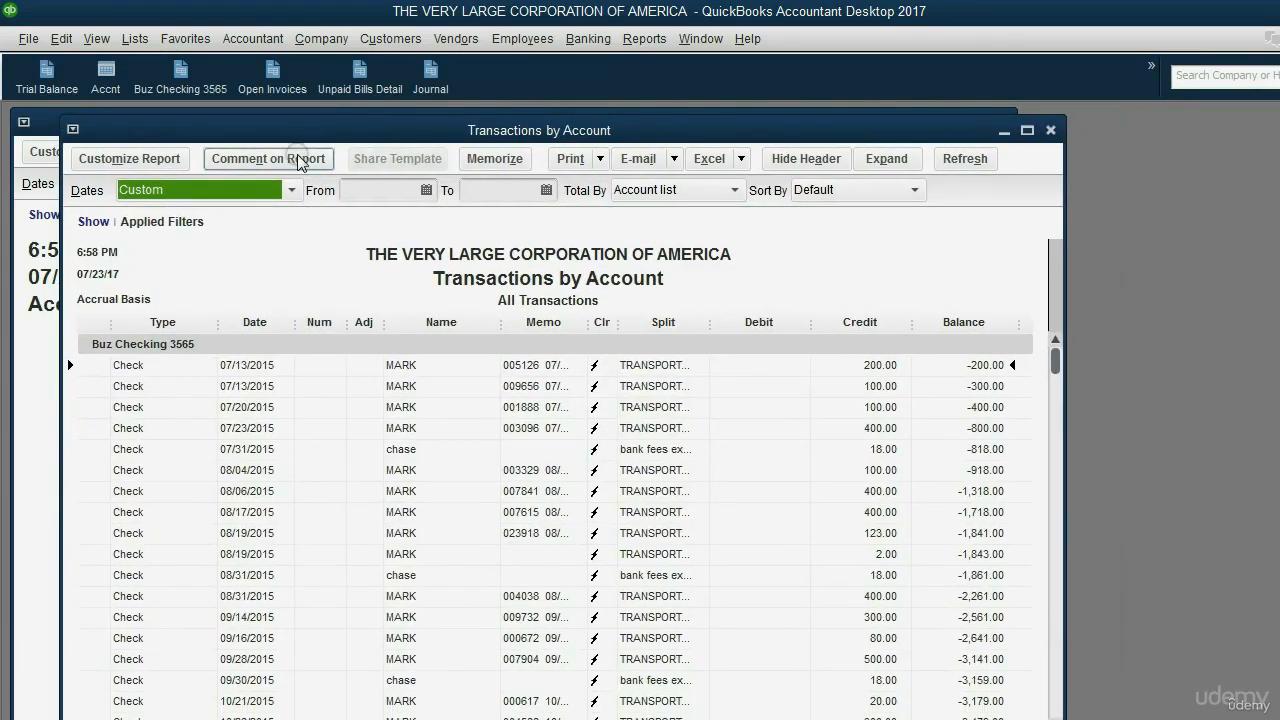
left_click(157, 168)
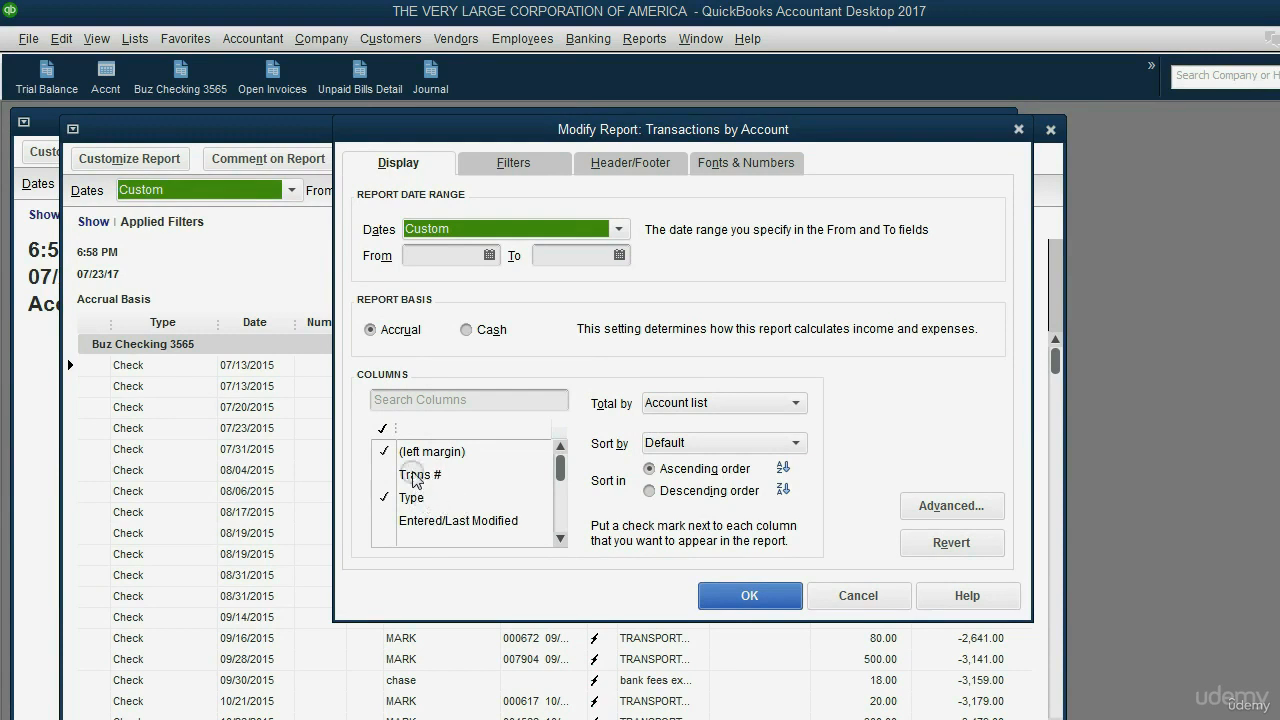
left_click(385, 457)
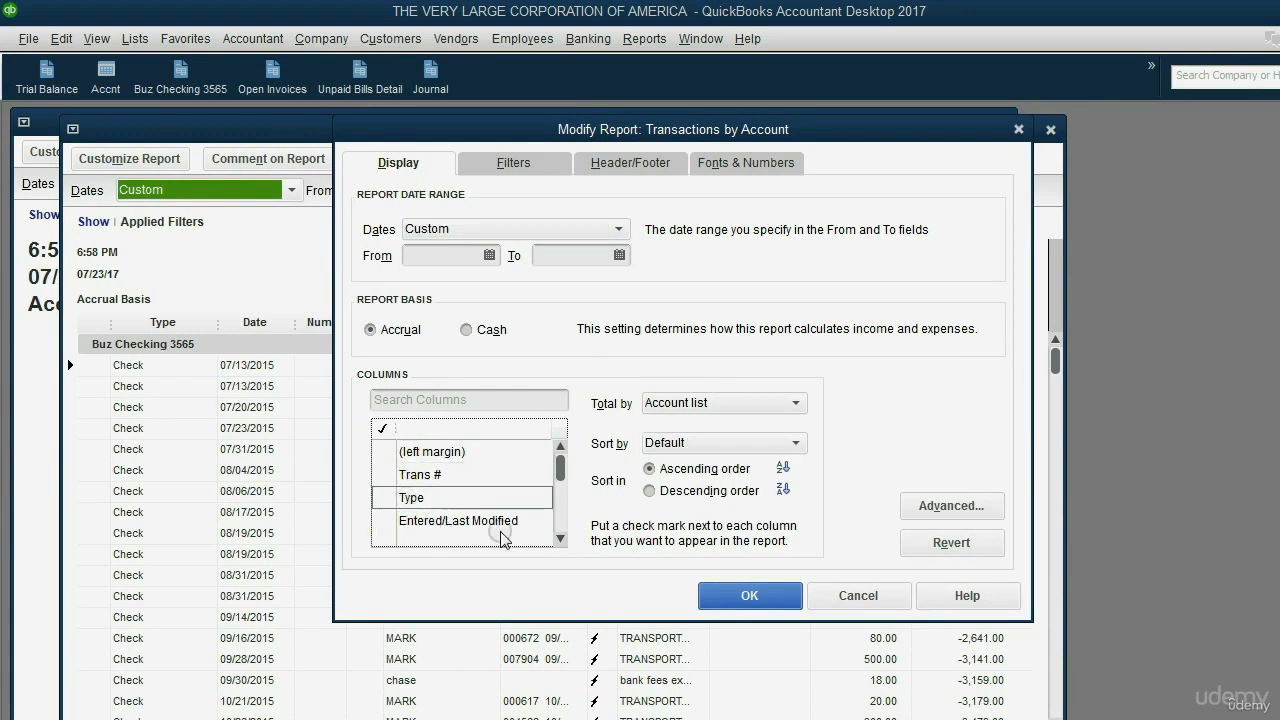
Step: Exclude the Num and Adj columns from the report while keeping Date
left_click(560, 538)
left_click_drag(559, 480, 561, 455)
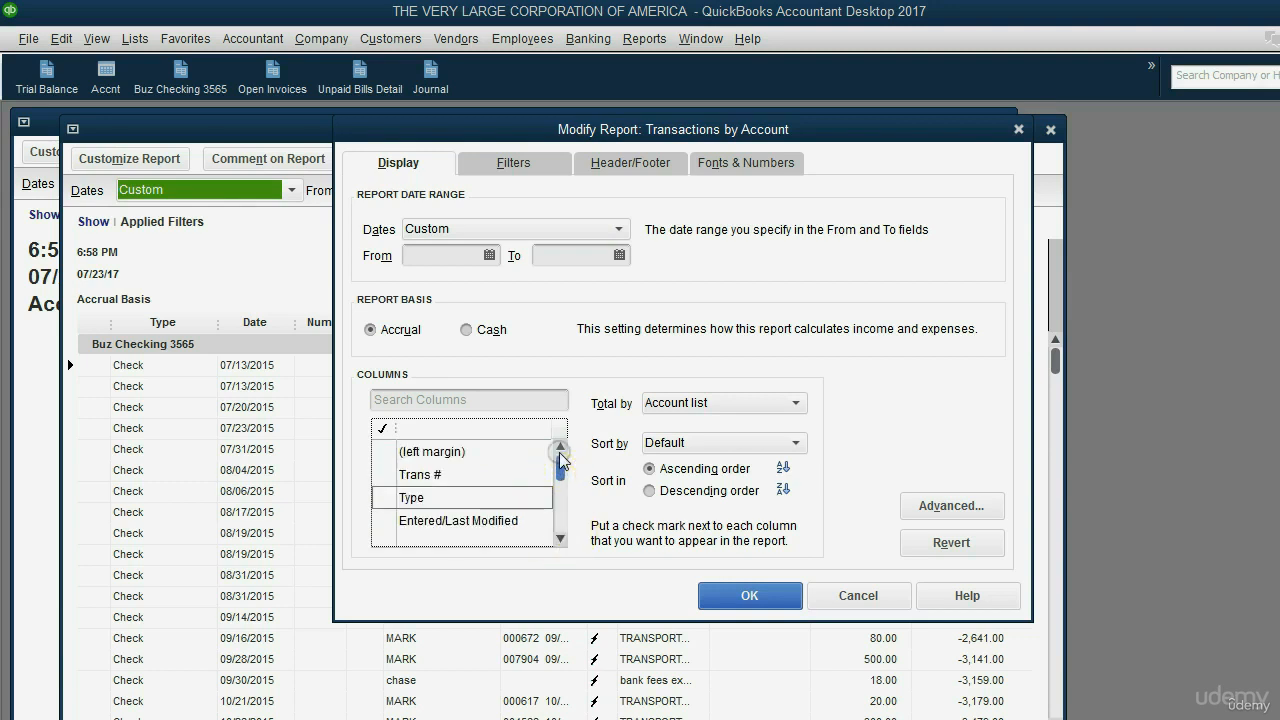
left_click(560, 542)
left_click(560, 541)
left_click(560, 541)
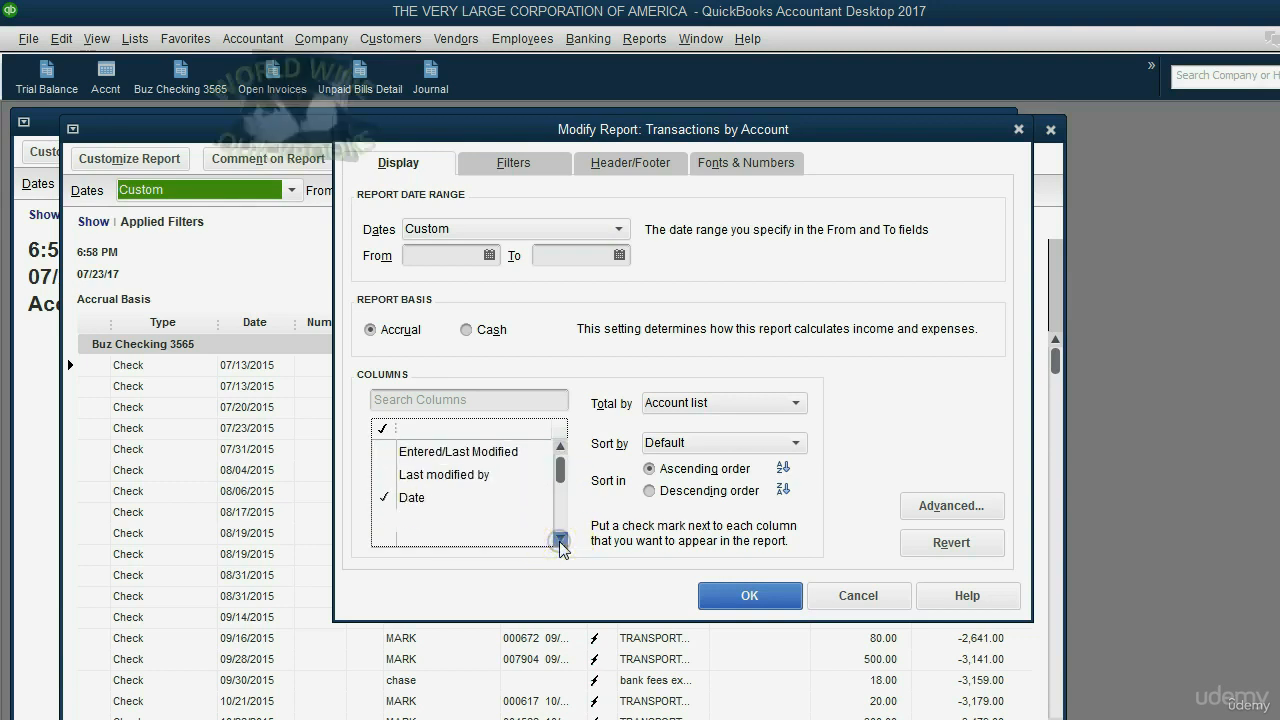
left_click(560, 541)
left_click(560, 541)
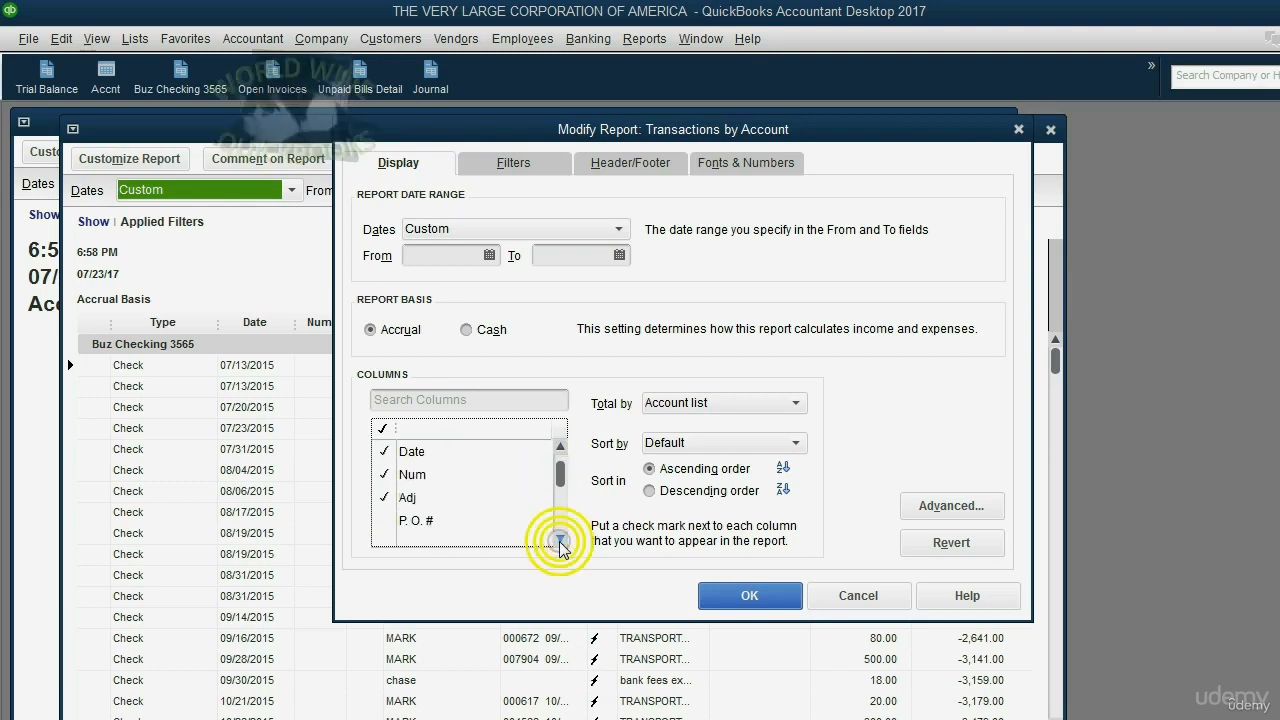
left_click(413, 476)
left_click(408, 497)
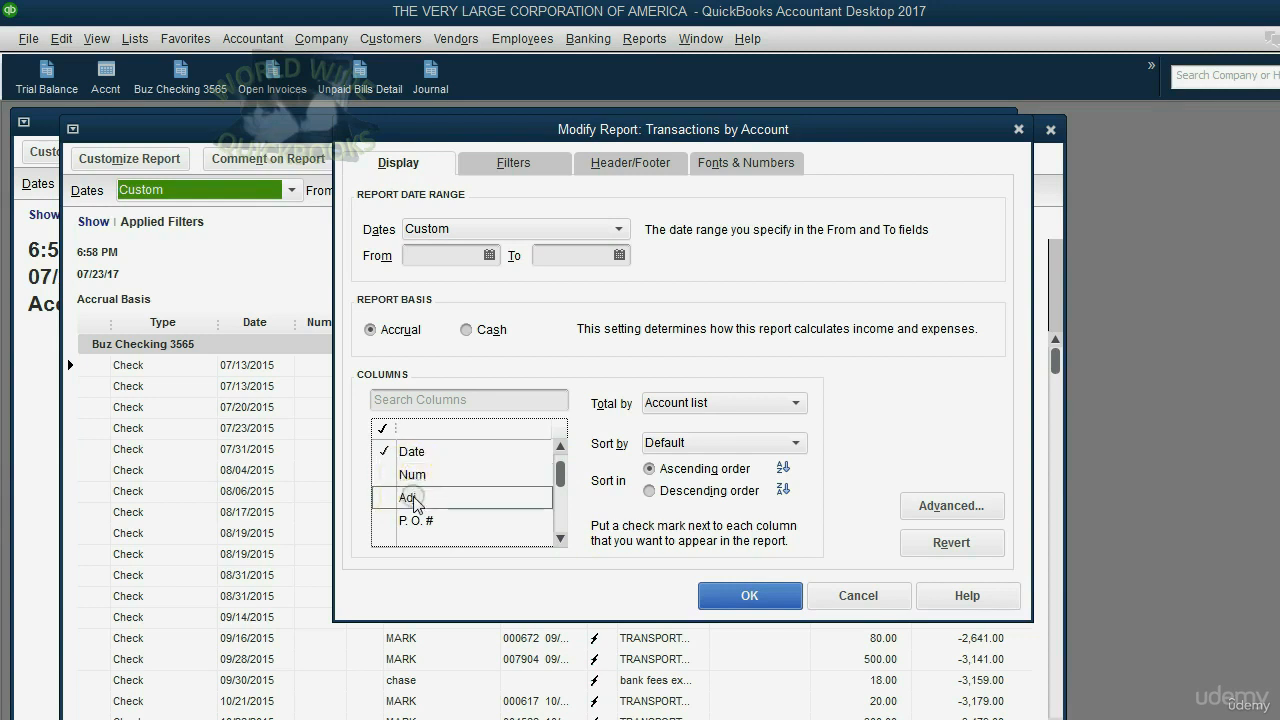
Step: Keep the Name column and exclude the Memo column from the report
left_click(560, 541)
left_click(560, 541)
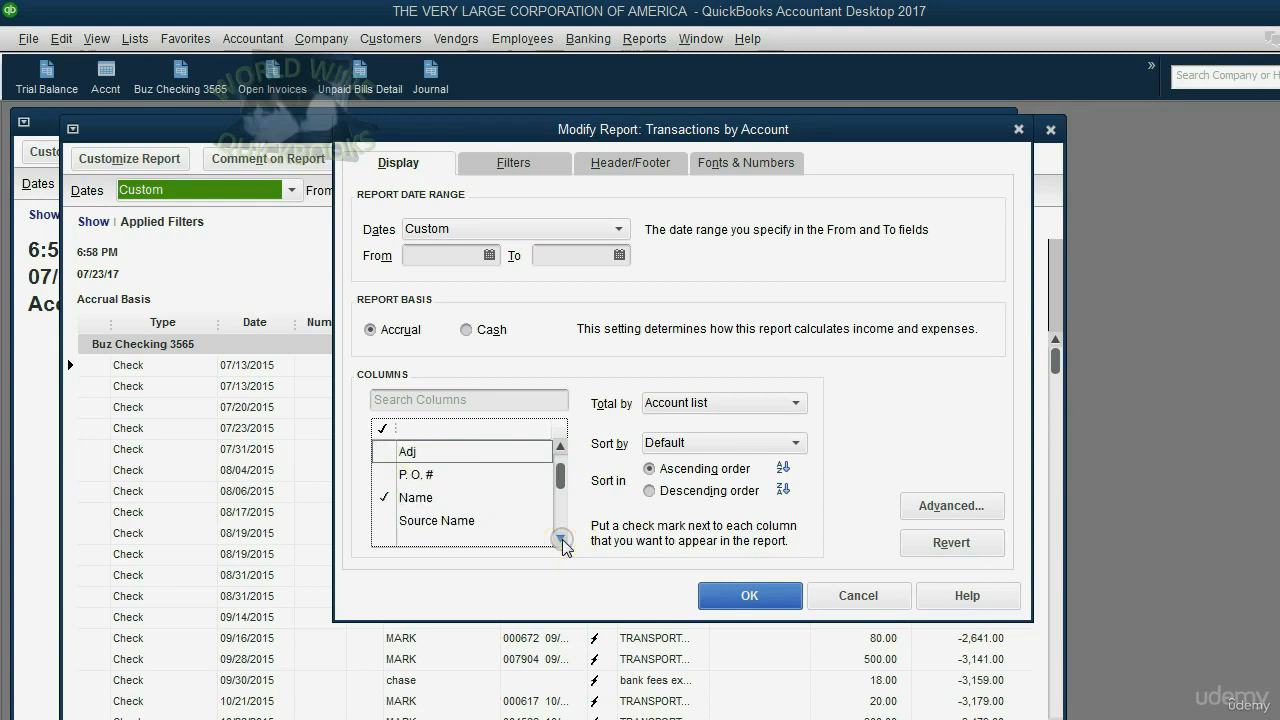
left_click(560, 541)
left_click(560, 541)
left_click(560, 541)
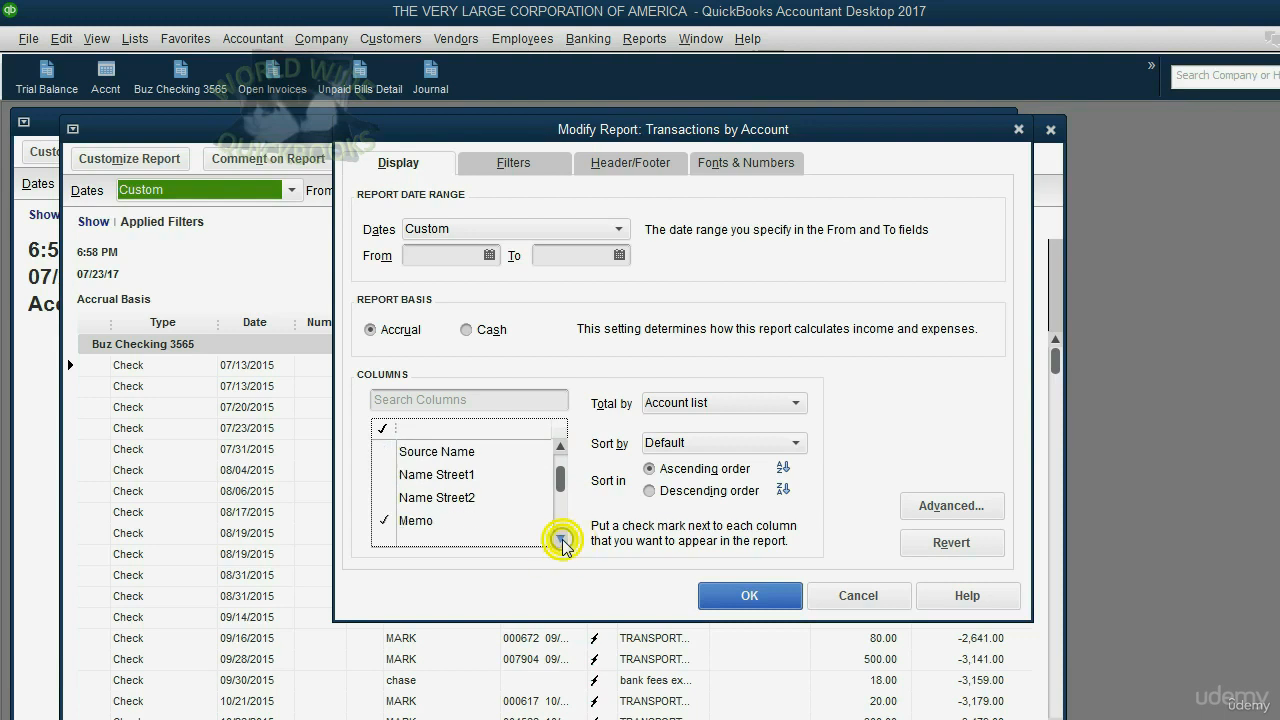
left_click(500, 521)
Step: Exclude the Clr and Split columns from the report
left_click(560, 541)
left_click(560, 541)
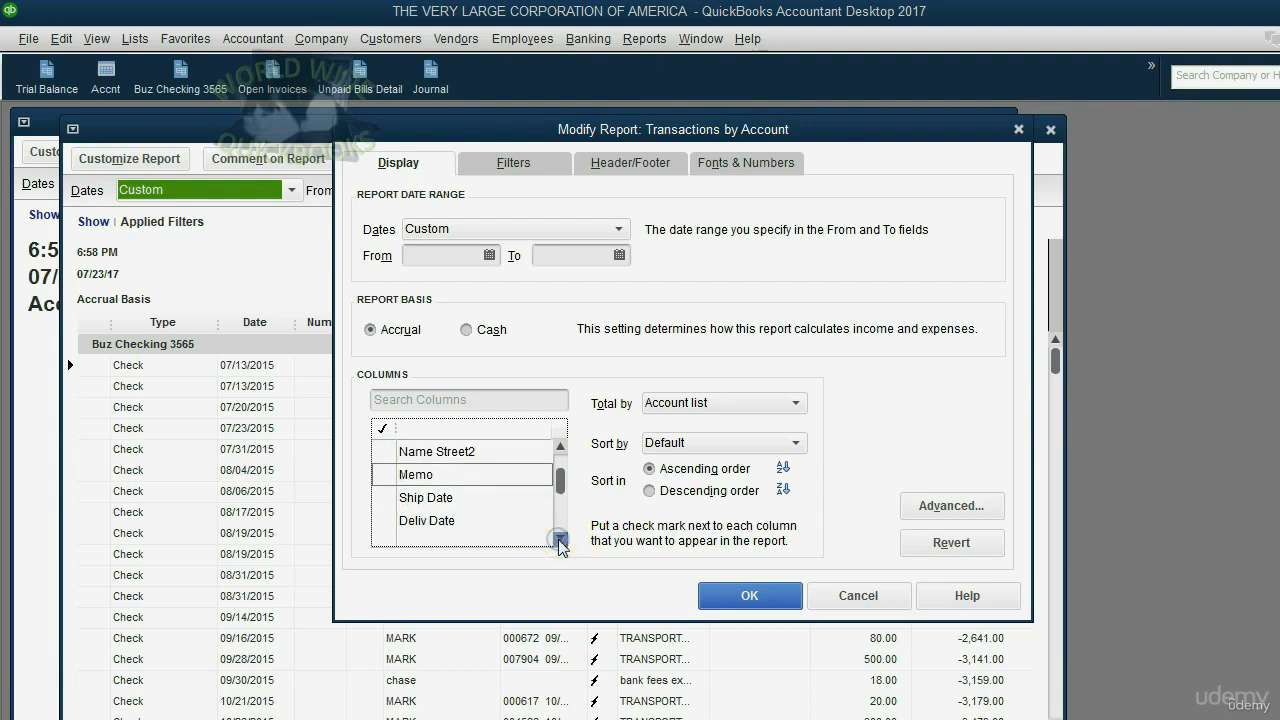
left_click(560, 541)
left_click(560, 541)
left_click(560, 541)
left_click(560, 541)
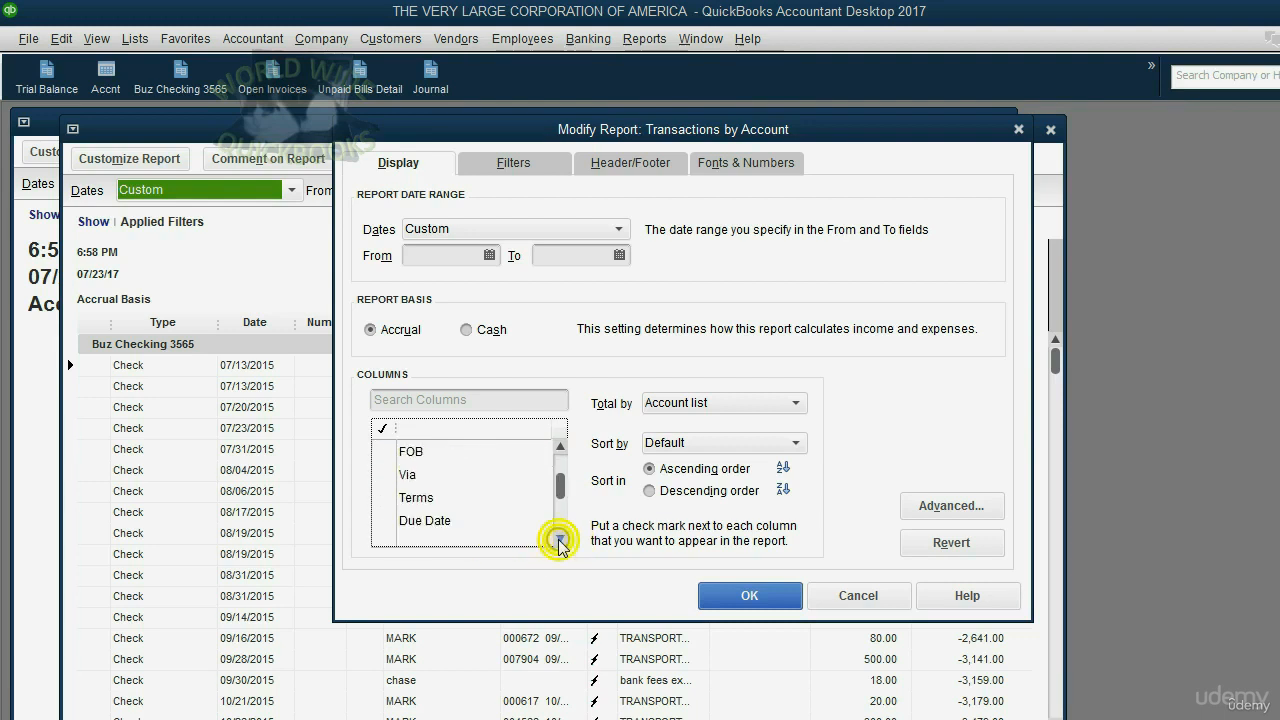
left_click(560, 541)
left_click(560, 541)
left_click(560, 541)
left_click(560, 541)
left_click(560, 541)
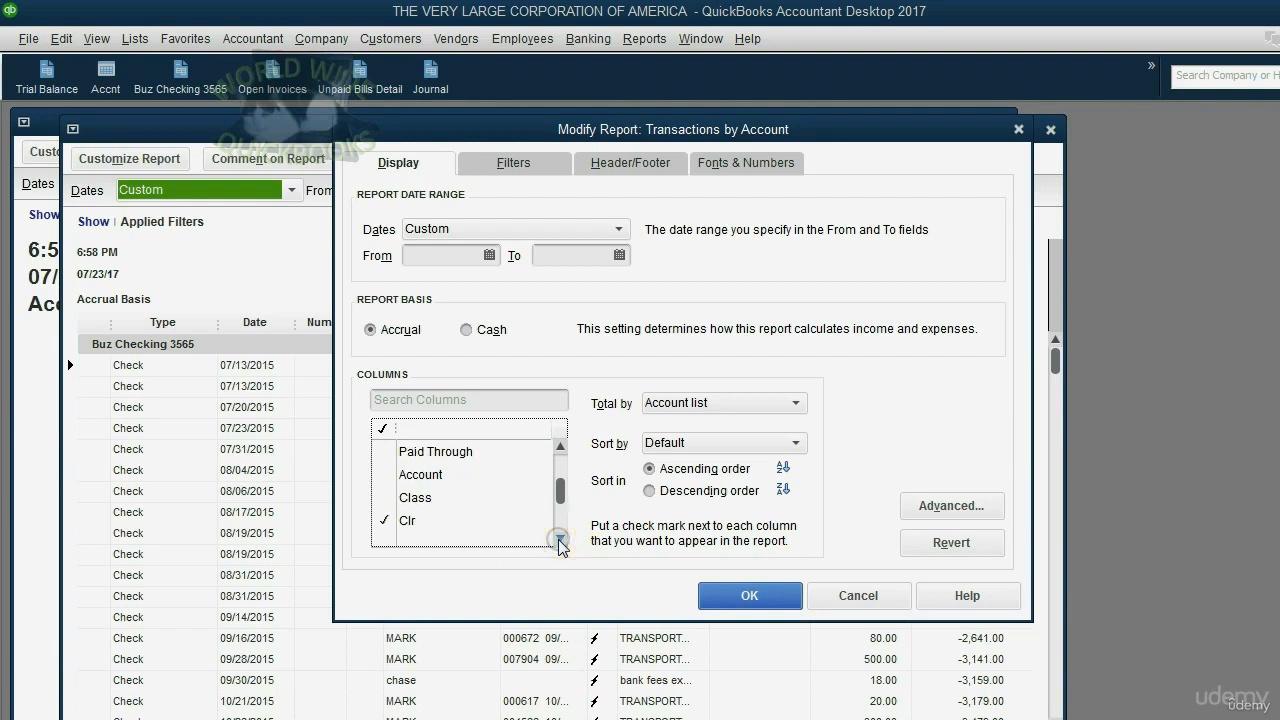
left_click(560, 538)
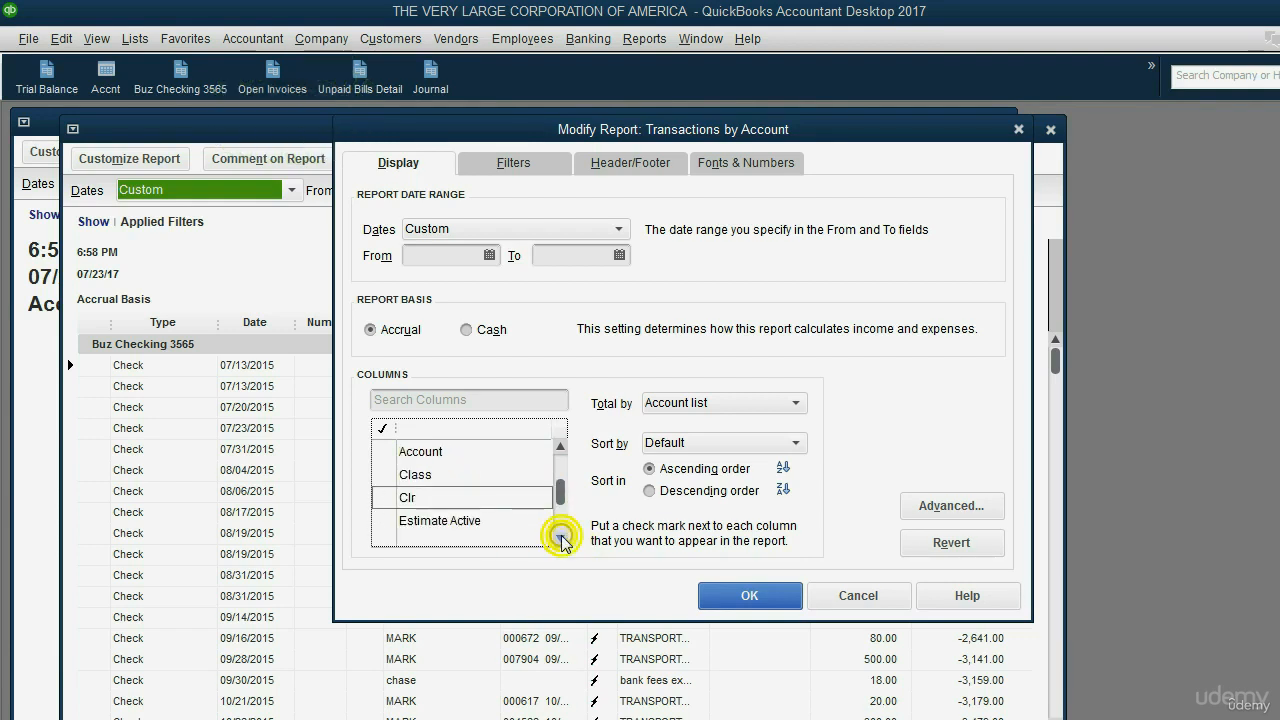
left_click(560, 538)
left_click(560, 538)
left_click(490, 500)
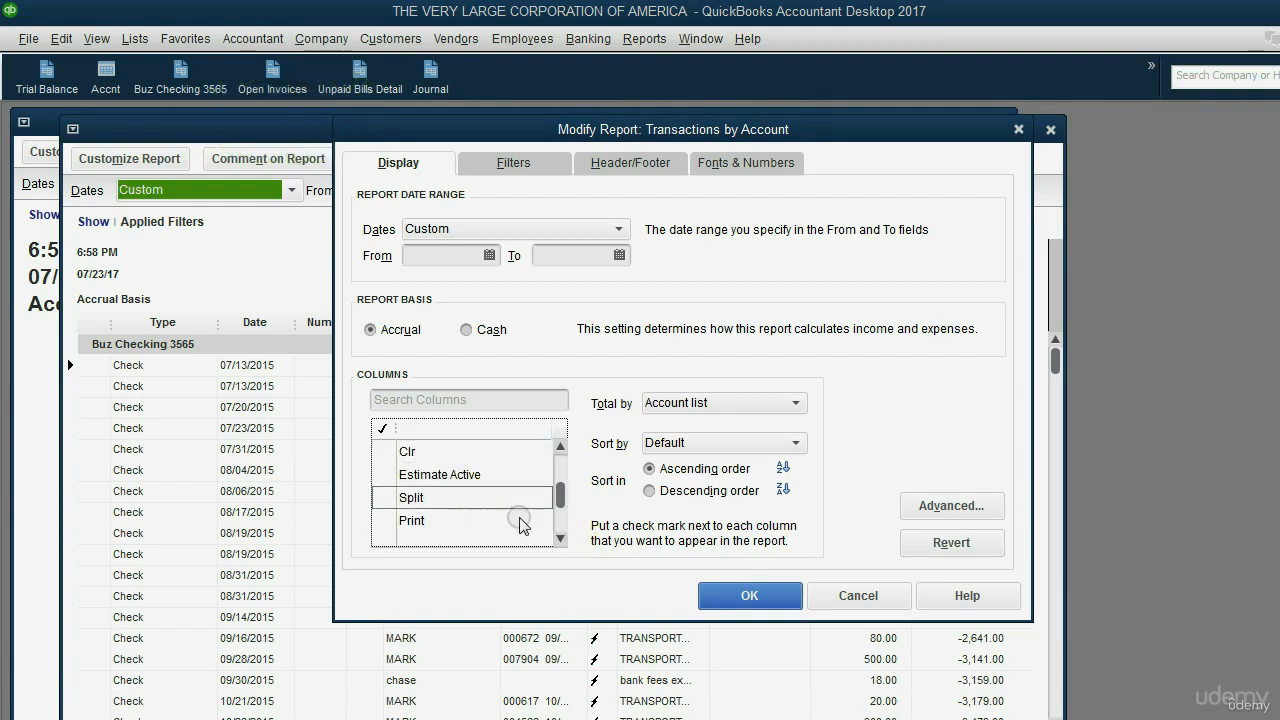
Step: Replace the Debit and Credit columns of the report with the Amount column
left_click(560, 538)
left_click(560, 538)
left_click(560, 538)
left_click(560, 538)
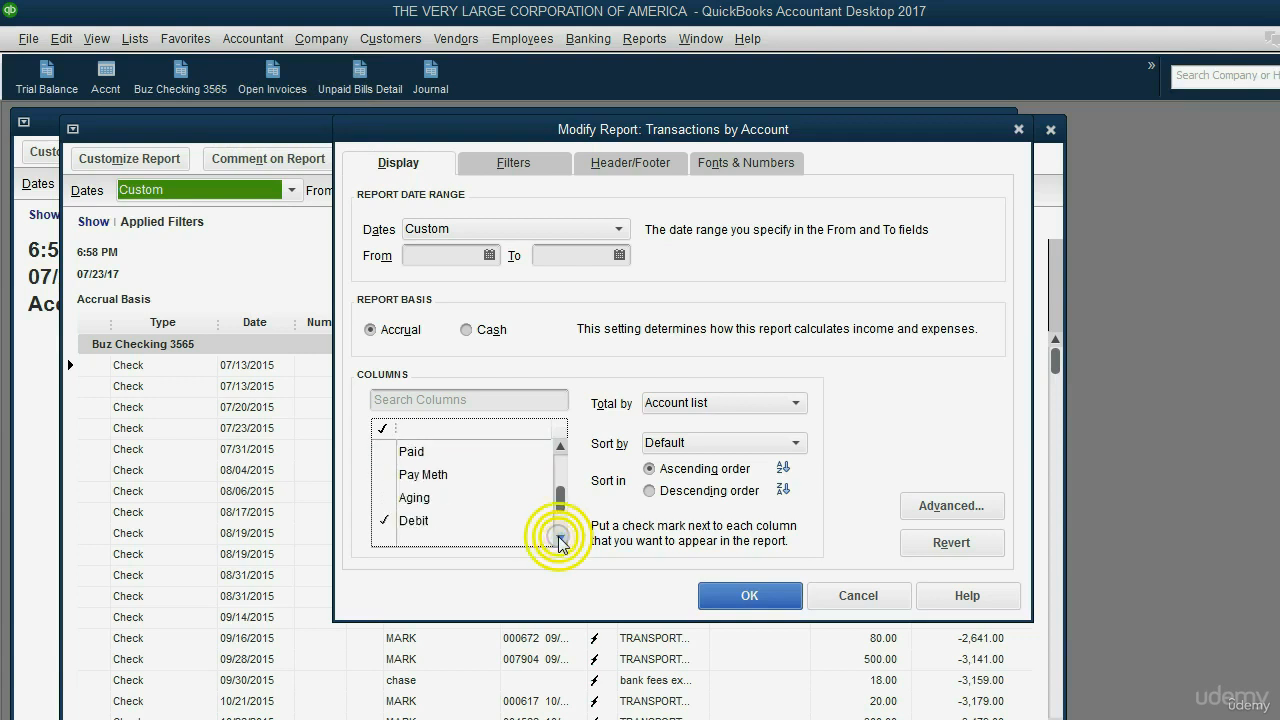
left_click(560, 538)
left_click(560, 538)
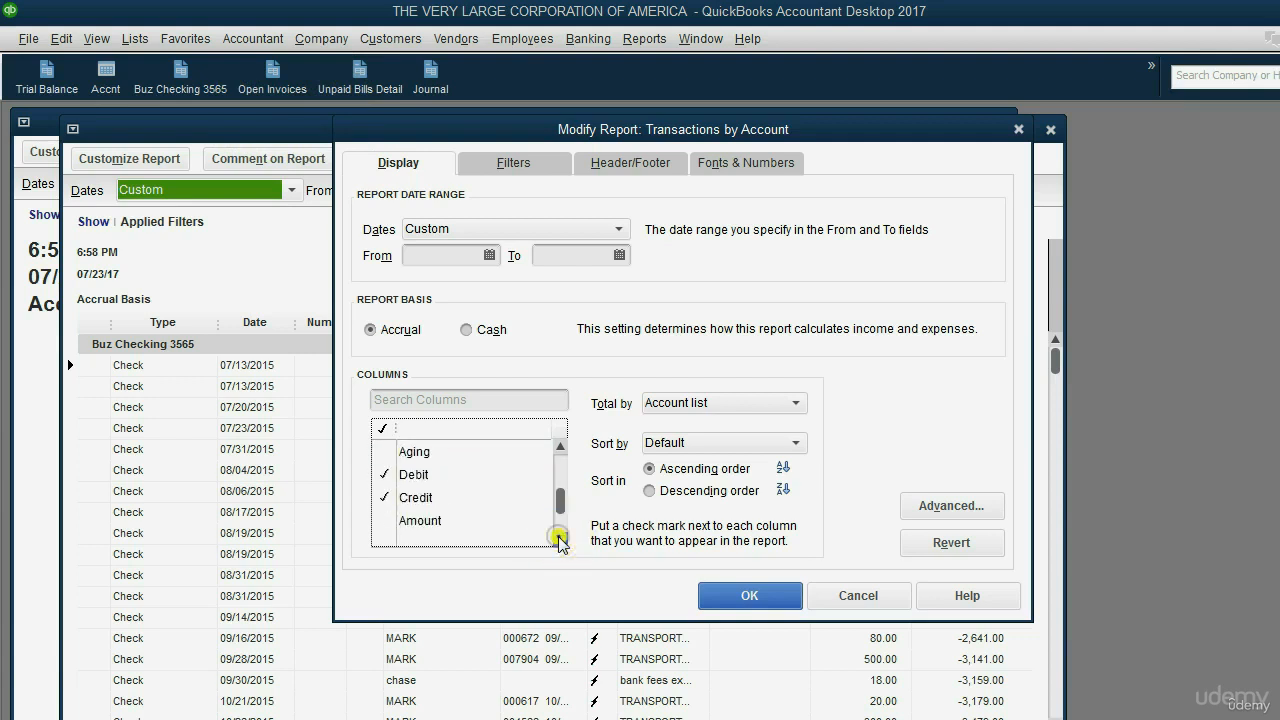
left_click(416, 478)
left_click(414, 497)
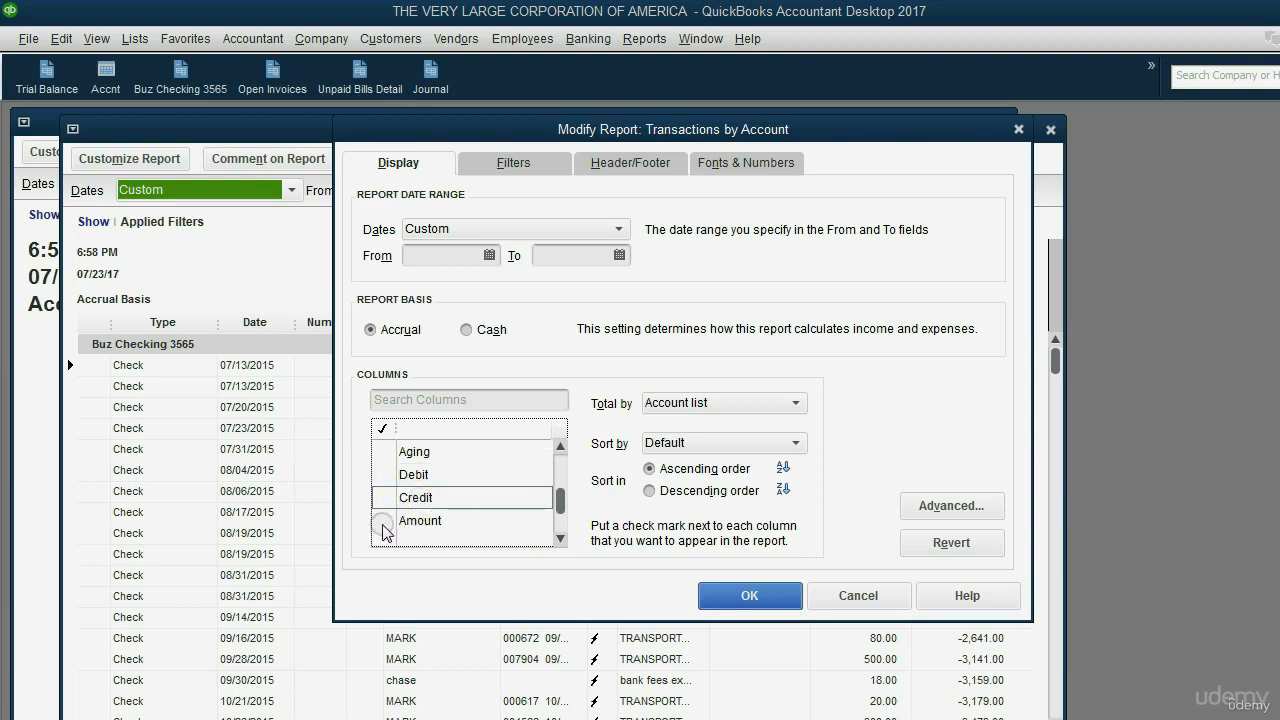
left_click(383, 522)
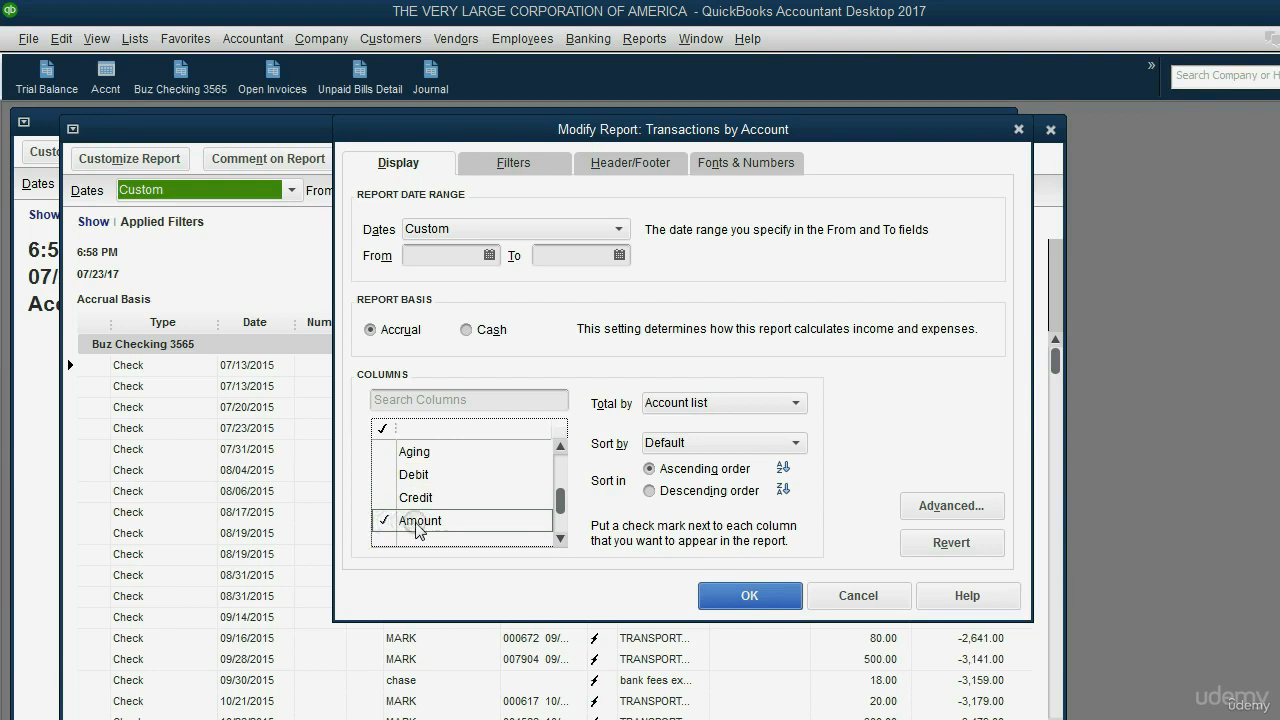
Step: Exclude the Balance column, check the remaining columns and apply the report customization
left_click(561, 539)
left_click(470, 520)
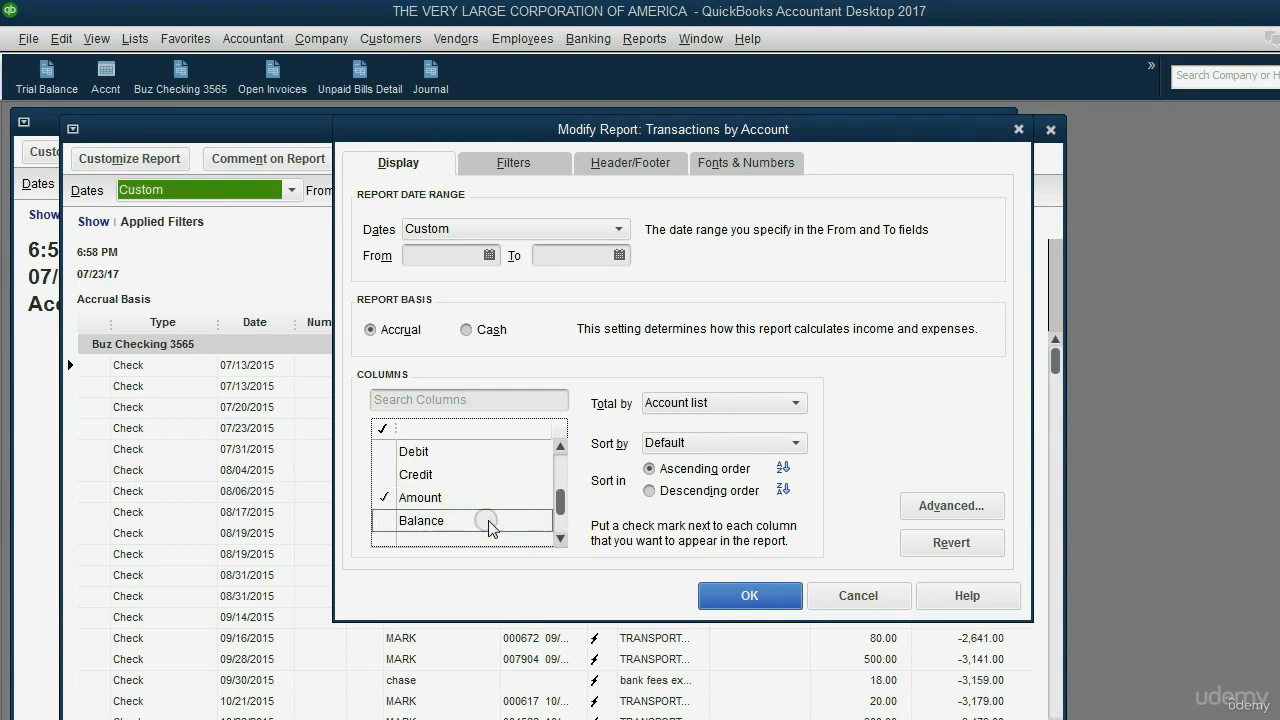
left_click(562, 540)
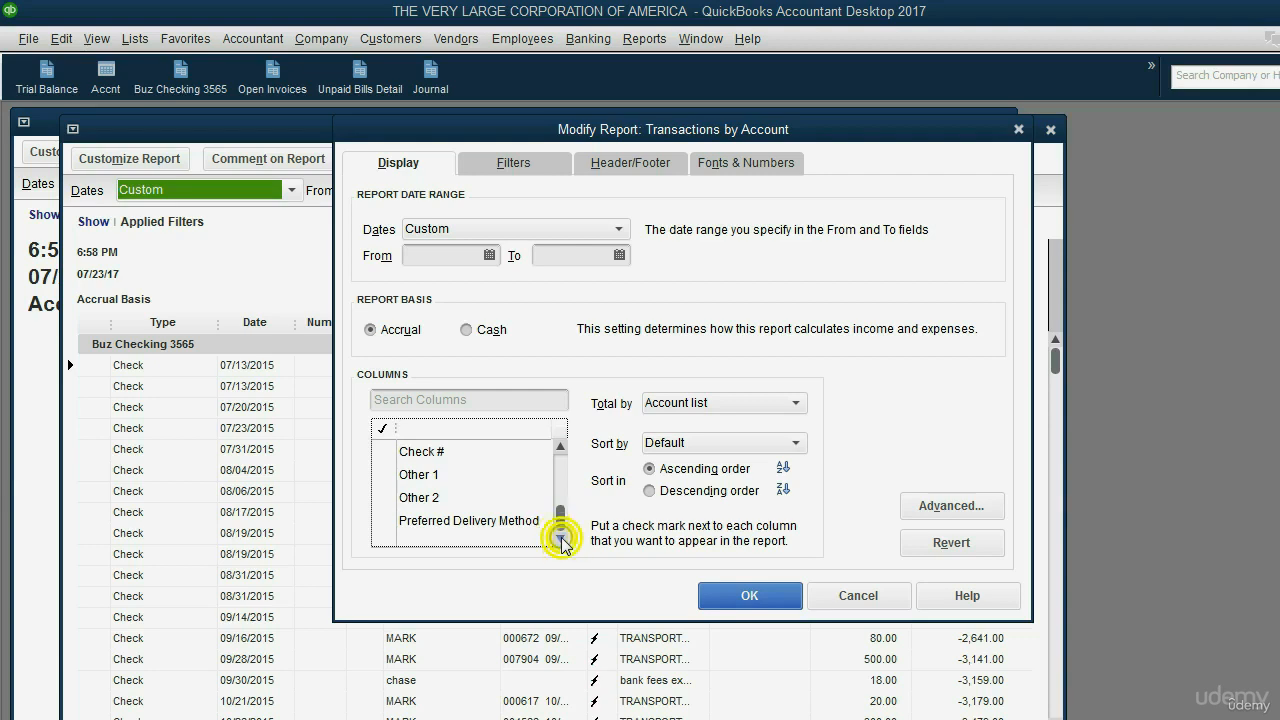
left_click(729, 597)
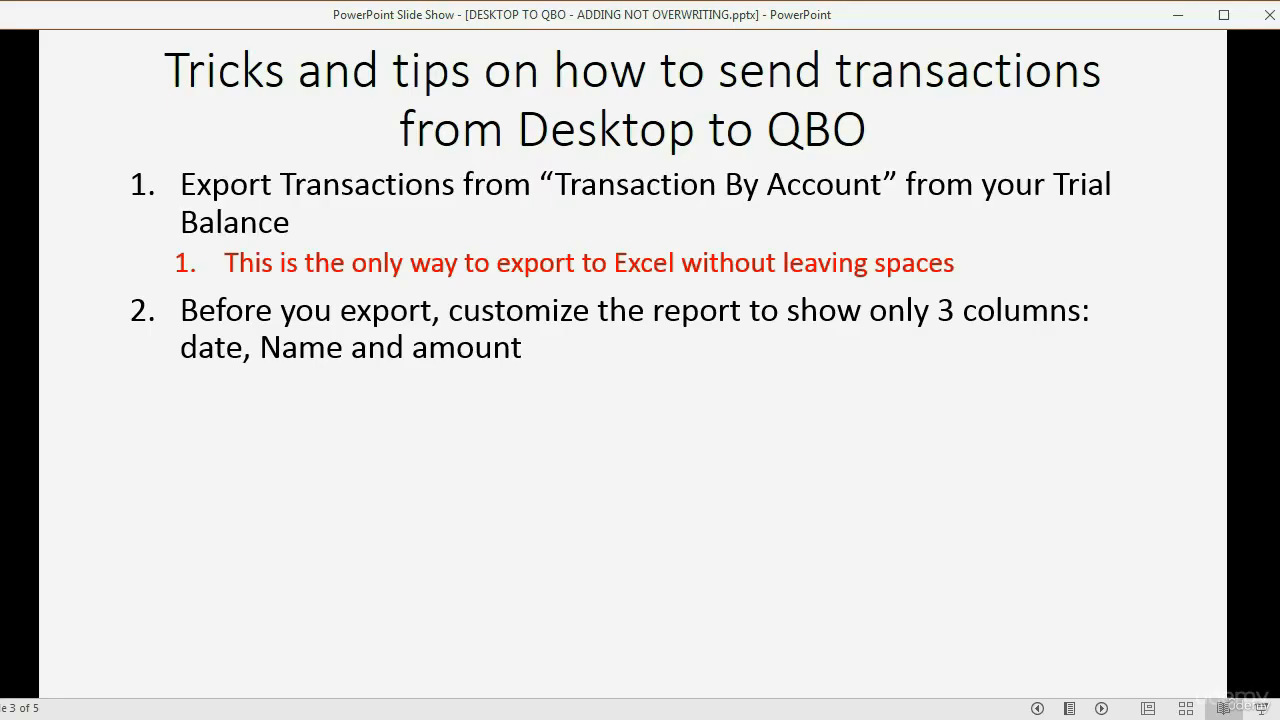
Step: Export the customized Transactions by Account report to a new worksheet in a new Excel workbook and enlarge the workbook window
left_click(641, 609)
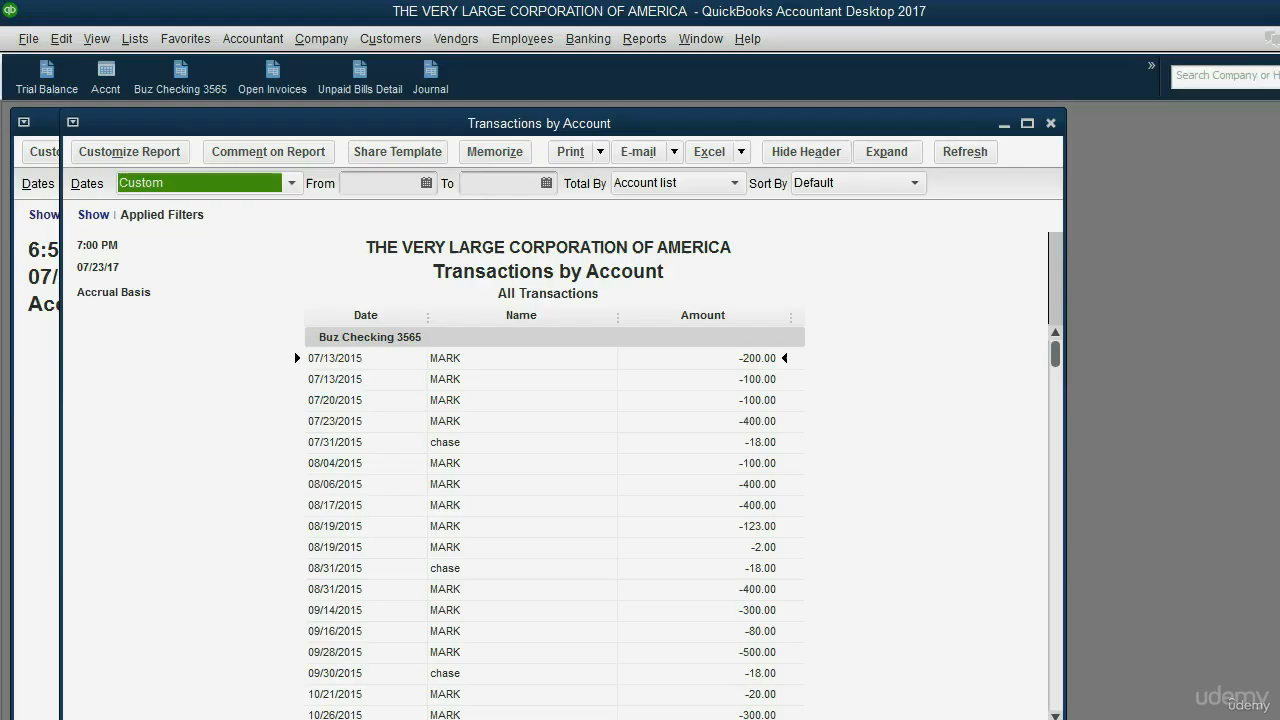
left_click(704, 155)
left_click(709, 176)
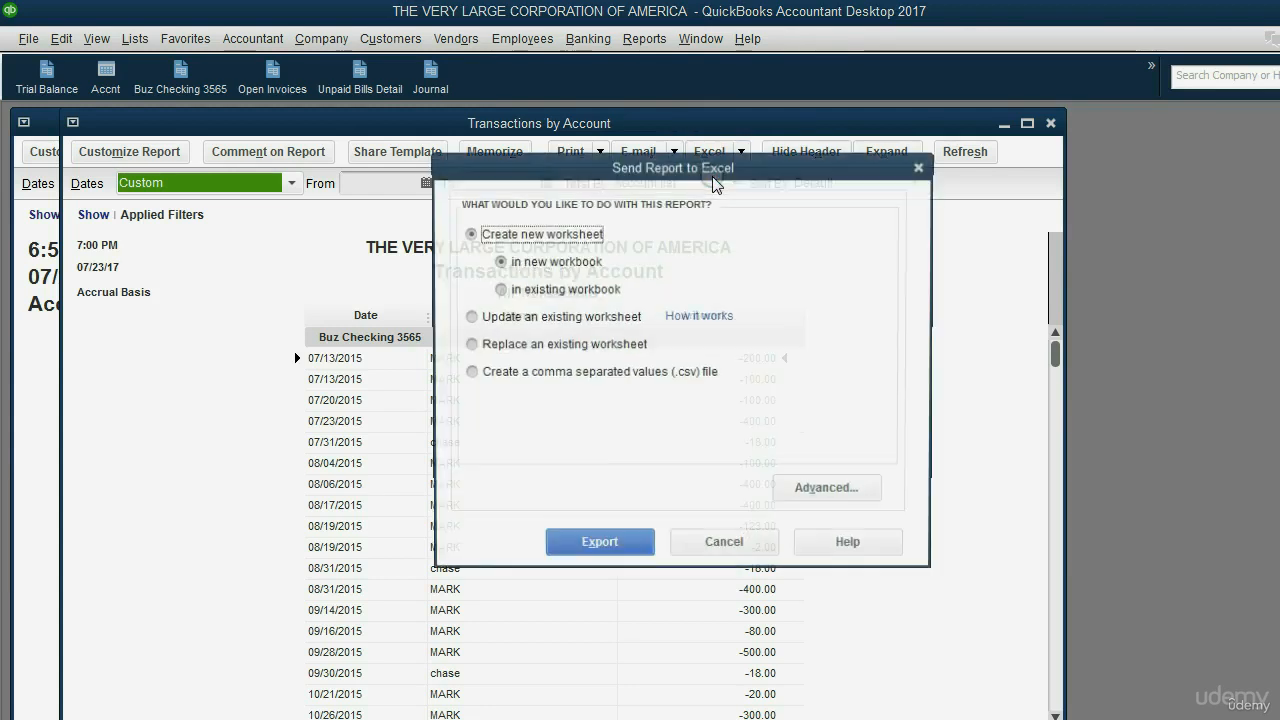
left_click(585, 546)
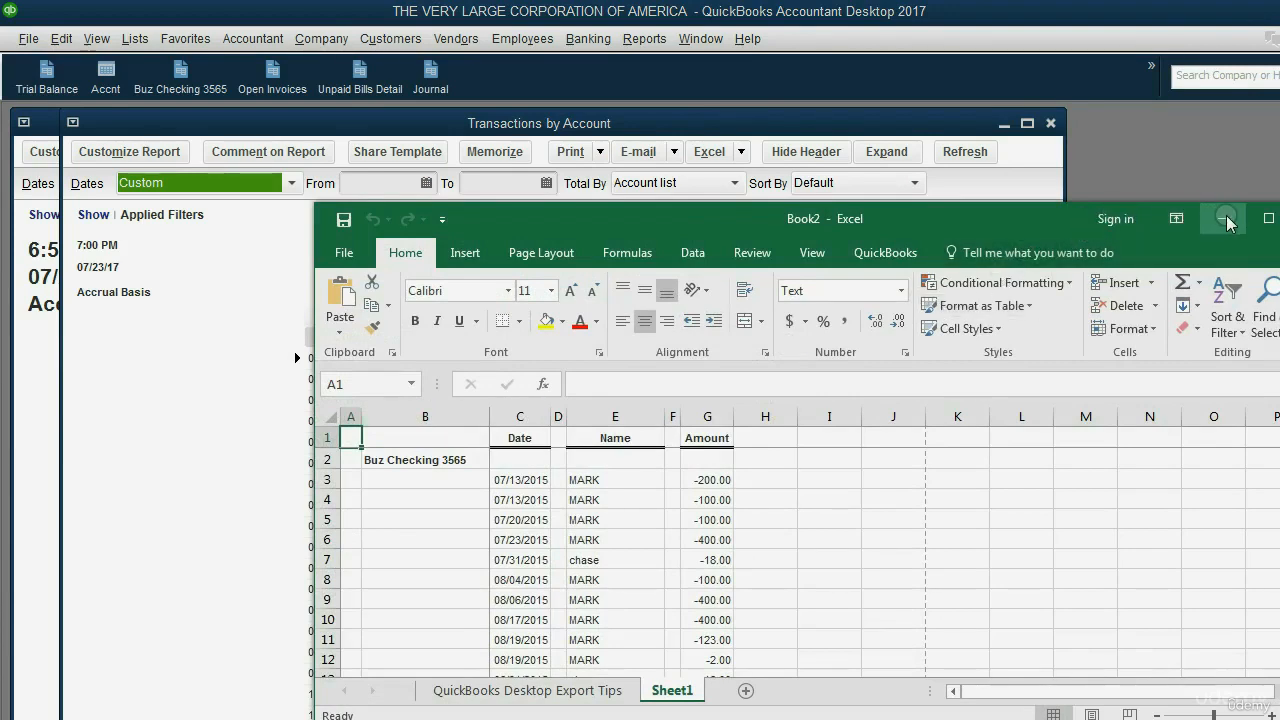
left_click(1265, 222)
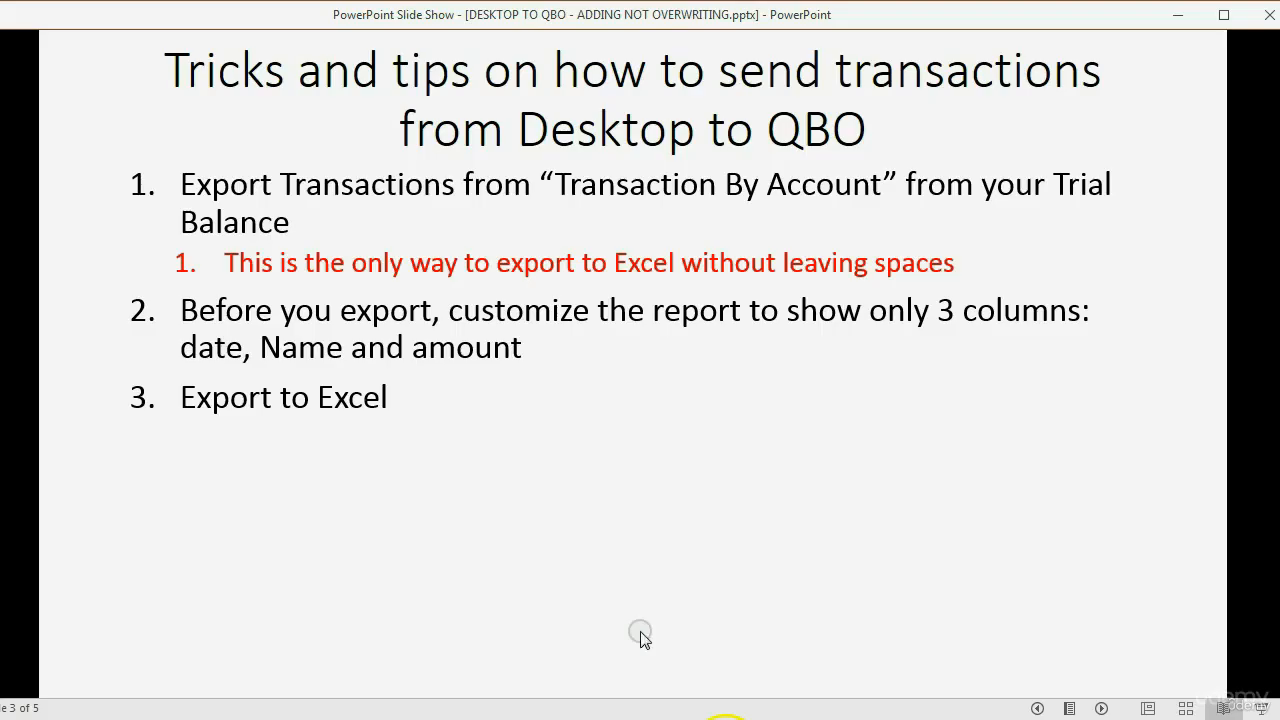
Step: Switch to the exported Book2 workbook in Excel
left_click(634, 624)
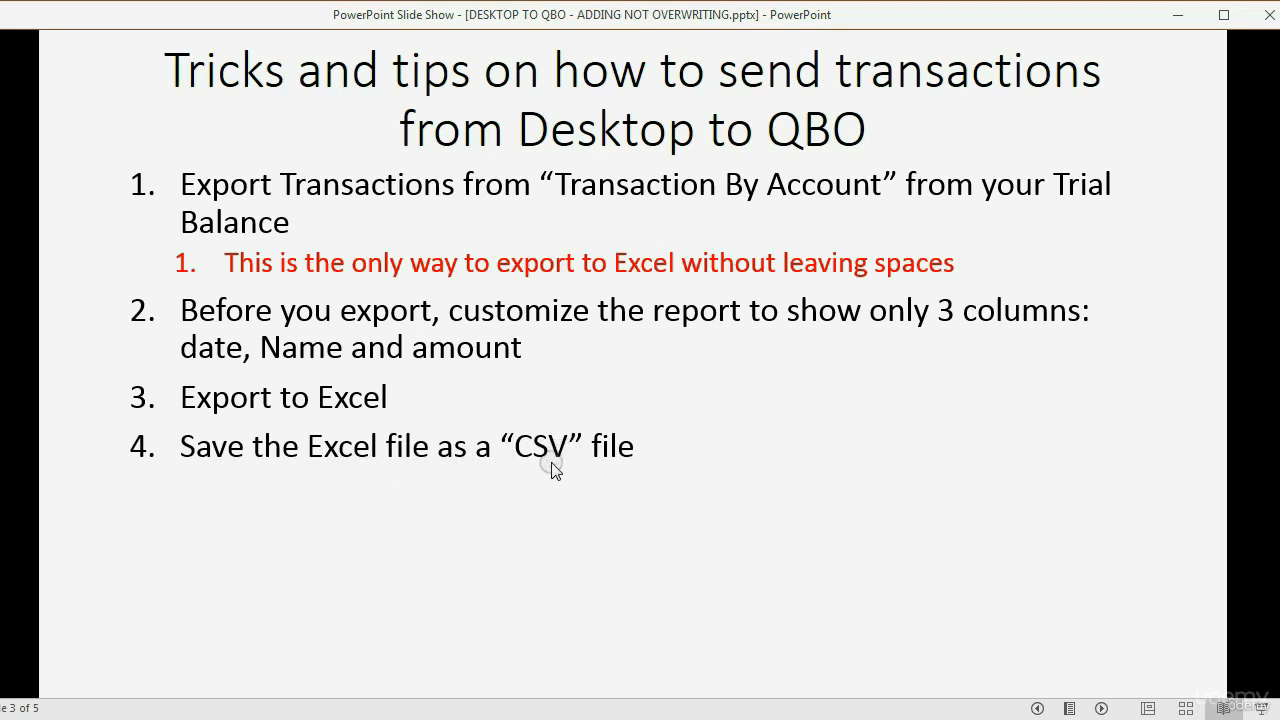
key("alt+Tab")
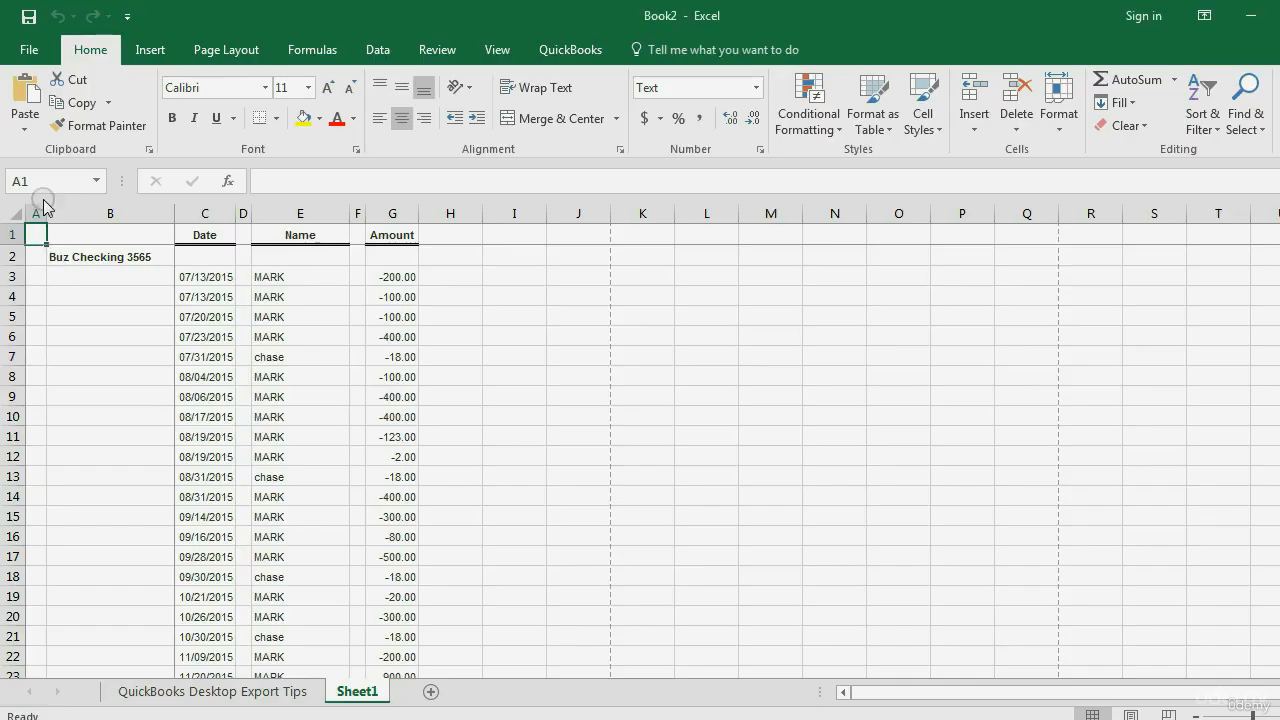
Step: Save the exported workbook to the Desktop folder as an Excel Workbook named buz checking
left_click(24, 50)
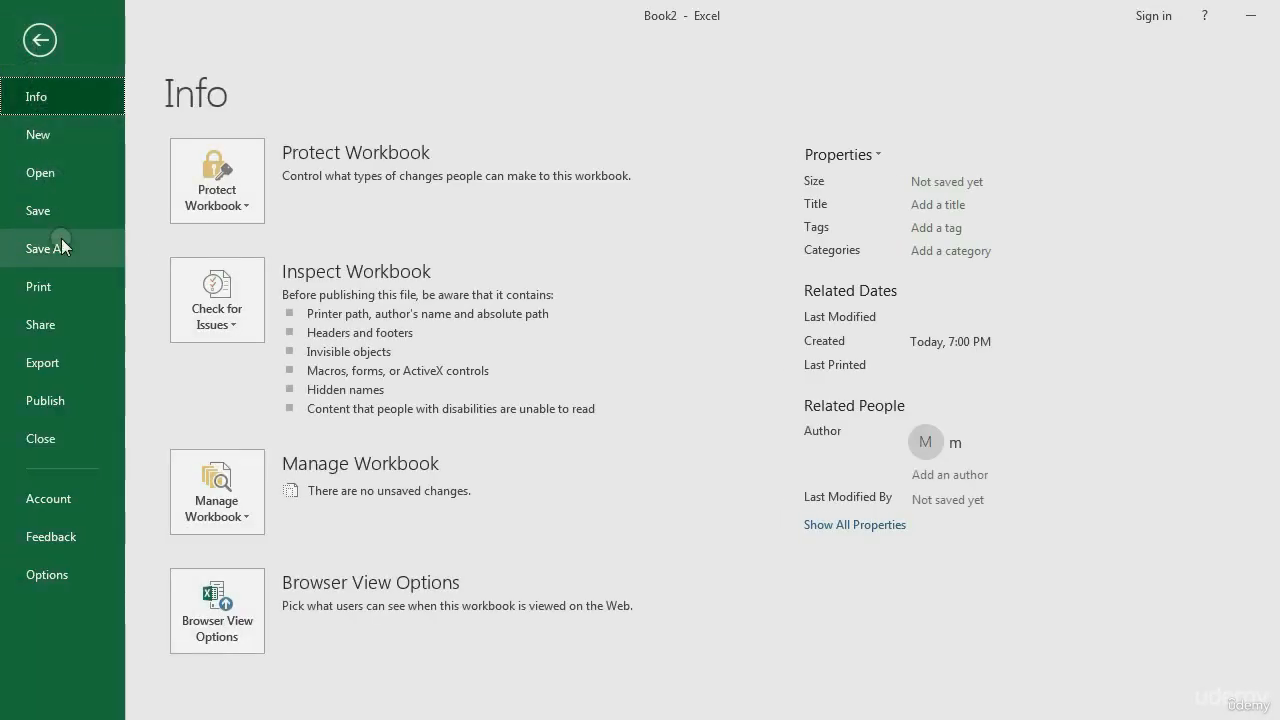
left_click(61, 247)
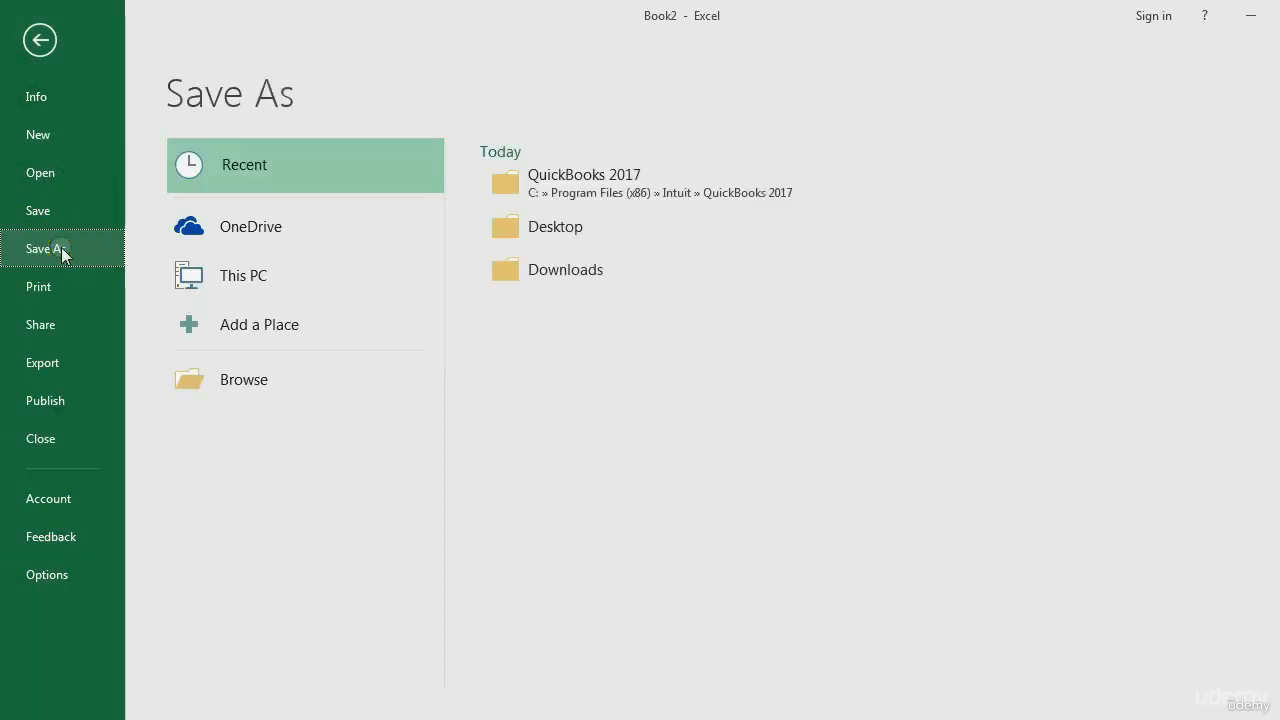
left_click(511, 225)
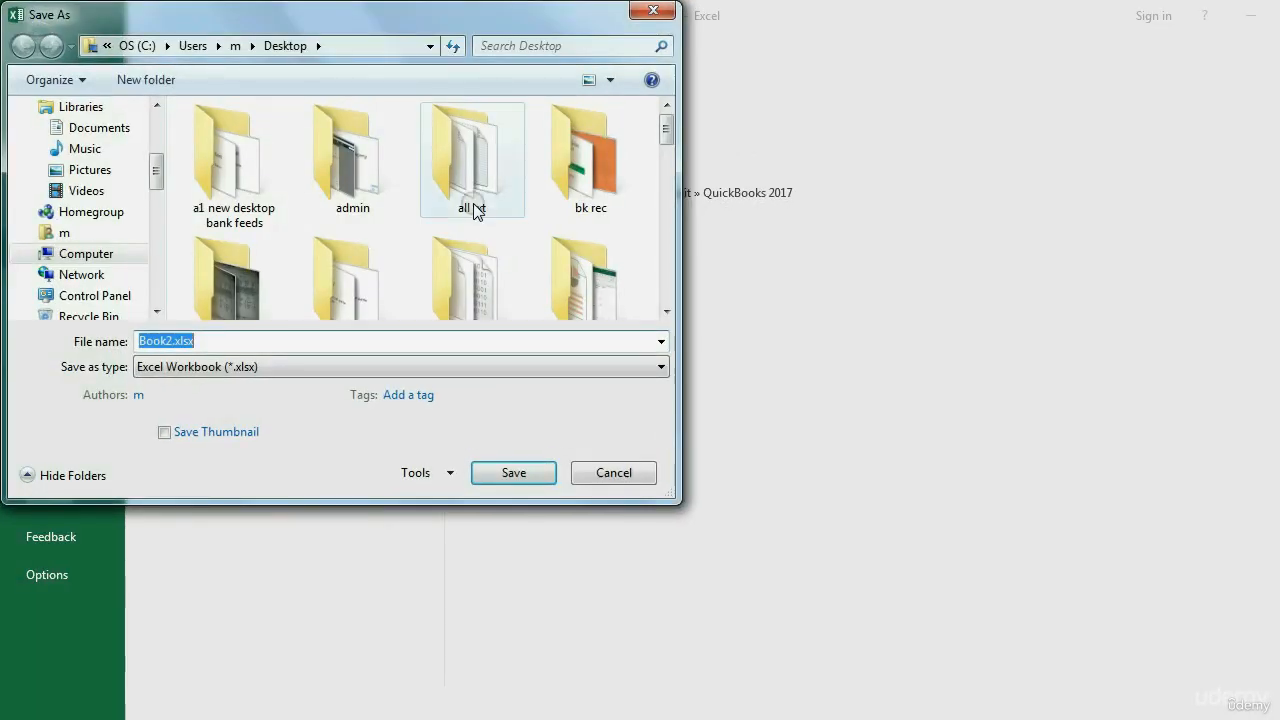
type("buz checking")
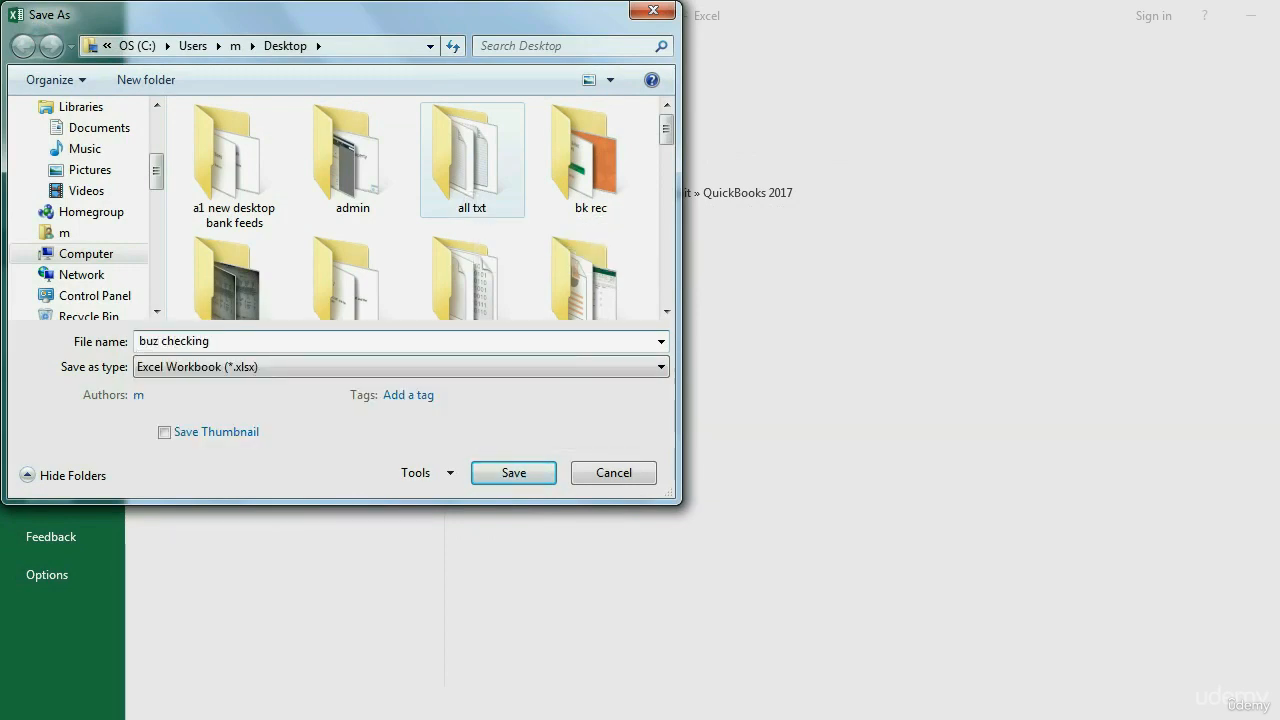
left_click(537, 474)
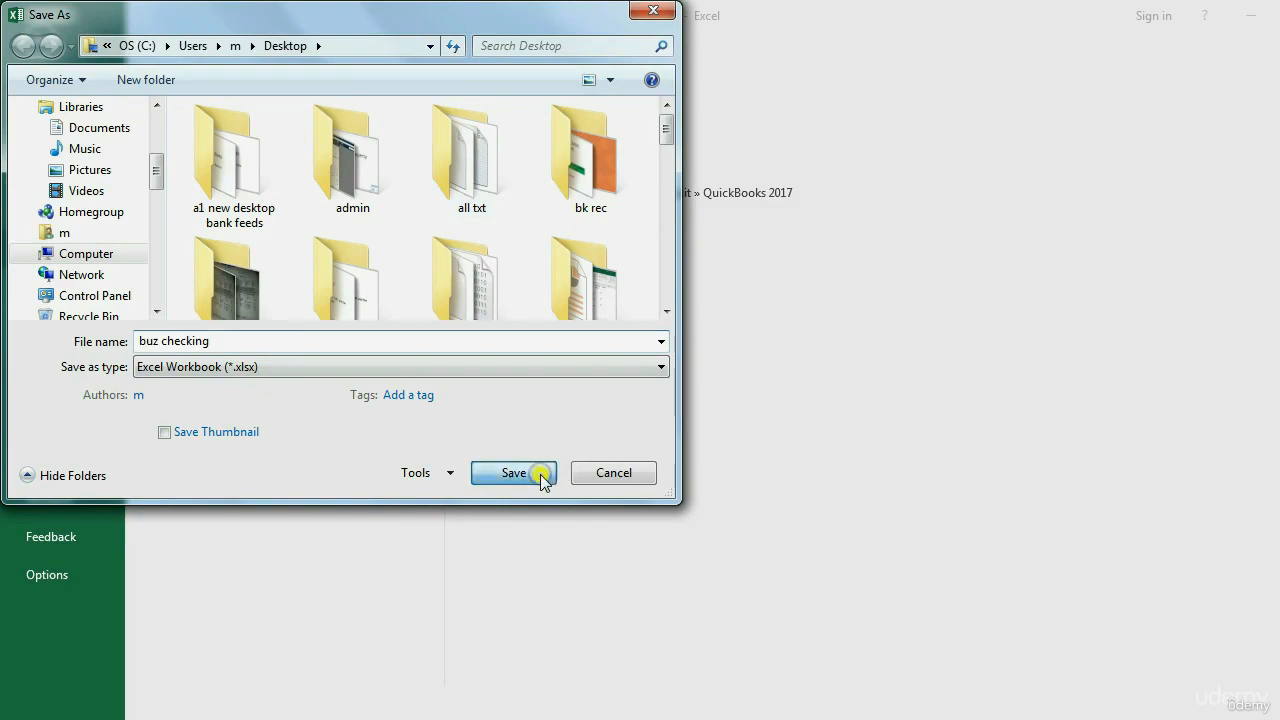
left_click(608, 458)
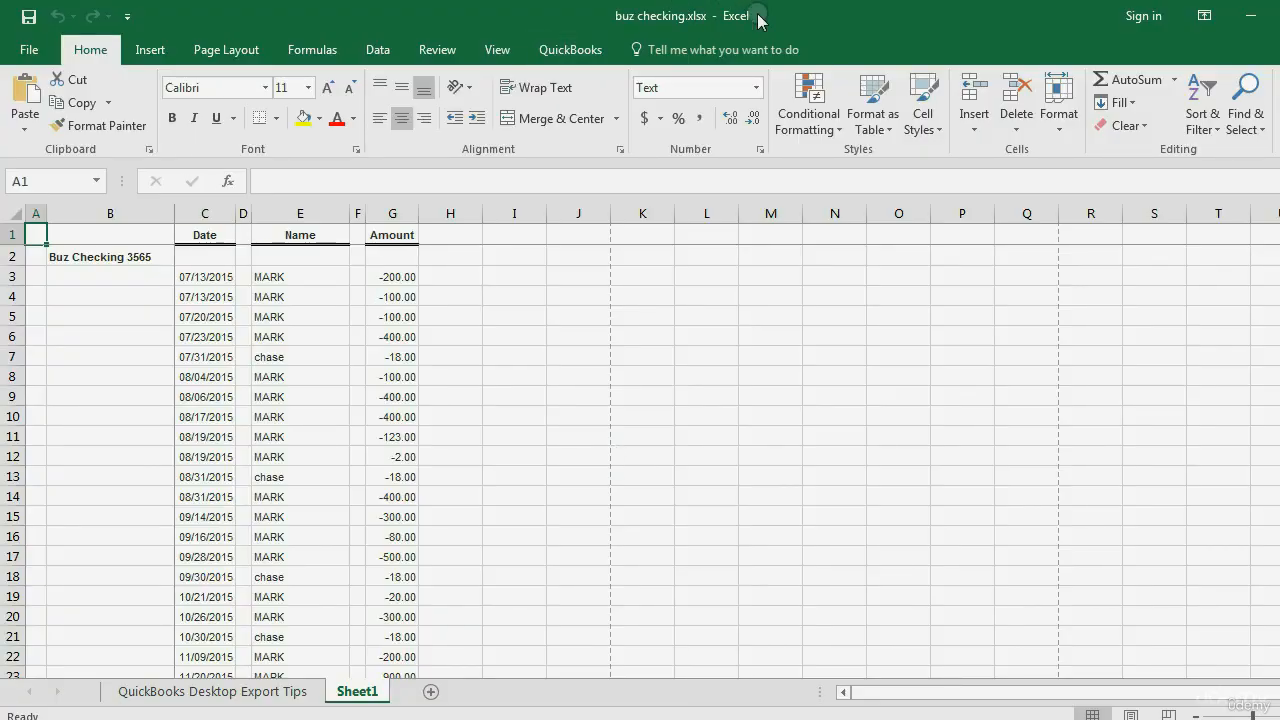
Step: Save a copy of the active sheet to the Desktop as buz checking.csv in CSV (Comma delimited) format
left_click(29, 49)
left_click(57, 242)
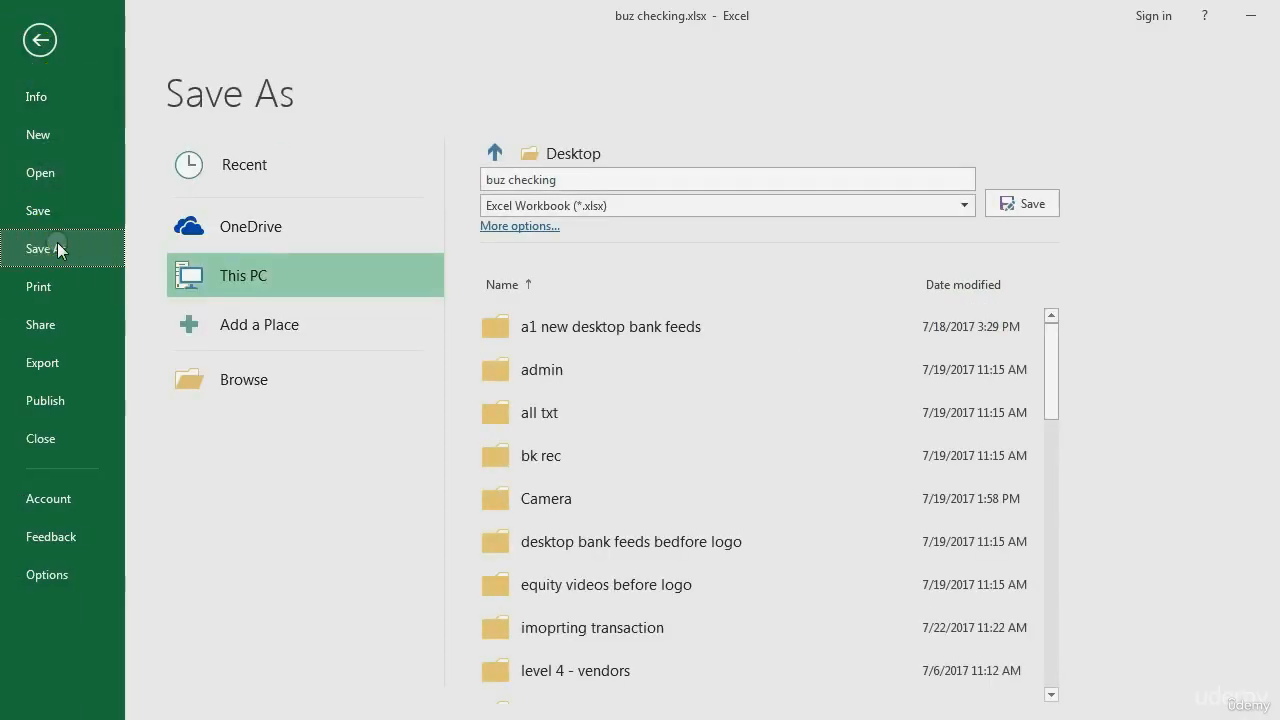
left_click(477, 179)
left_click(533, 155)
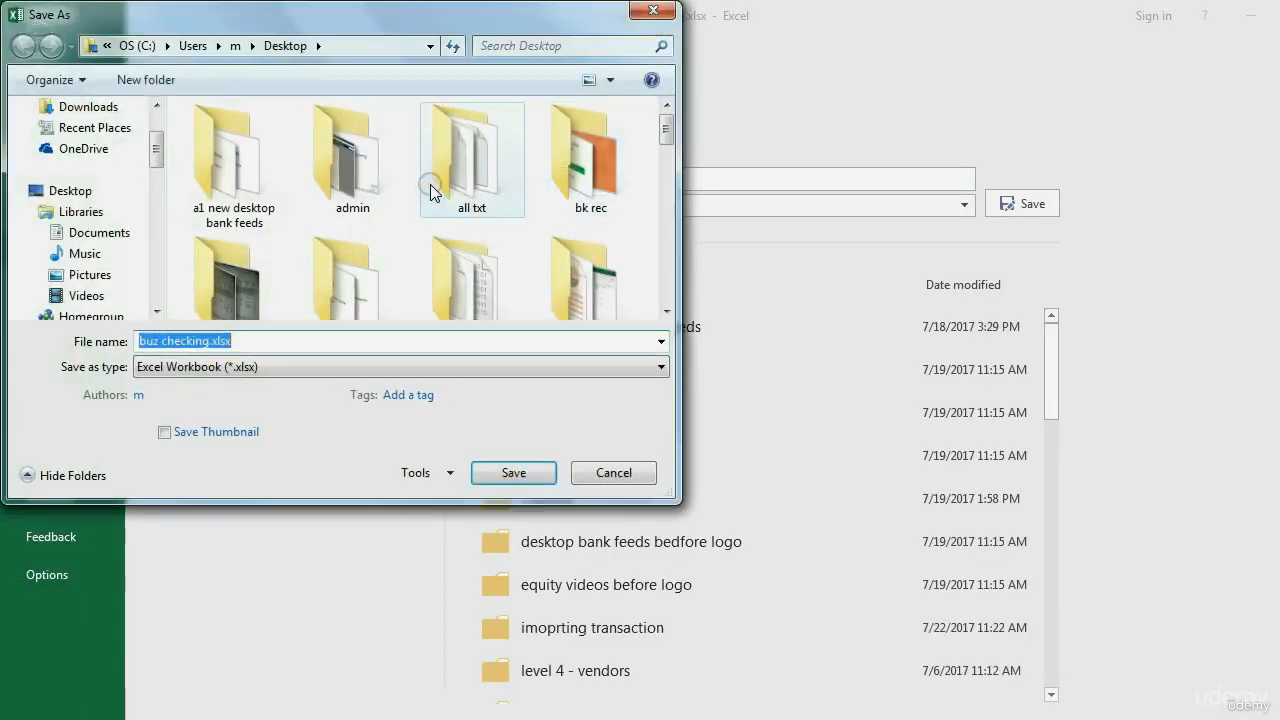
left_click(236, 365)
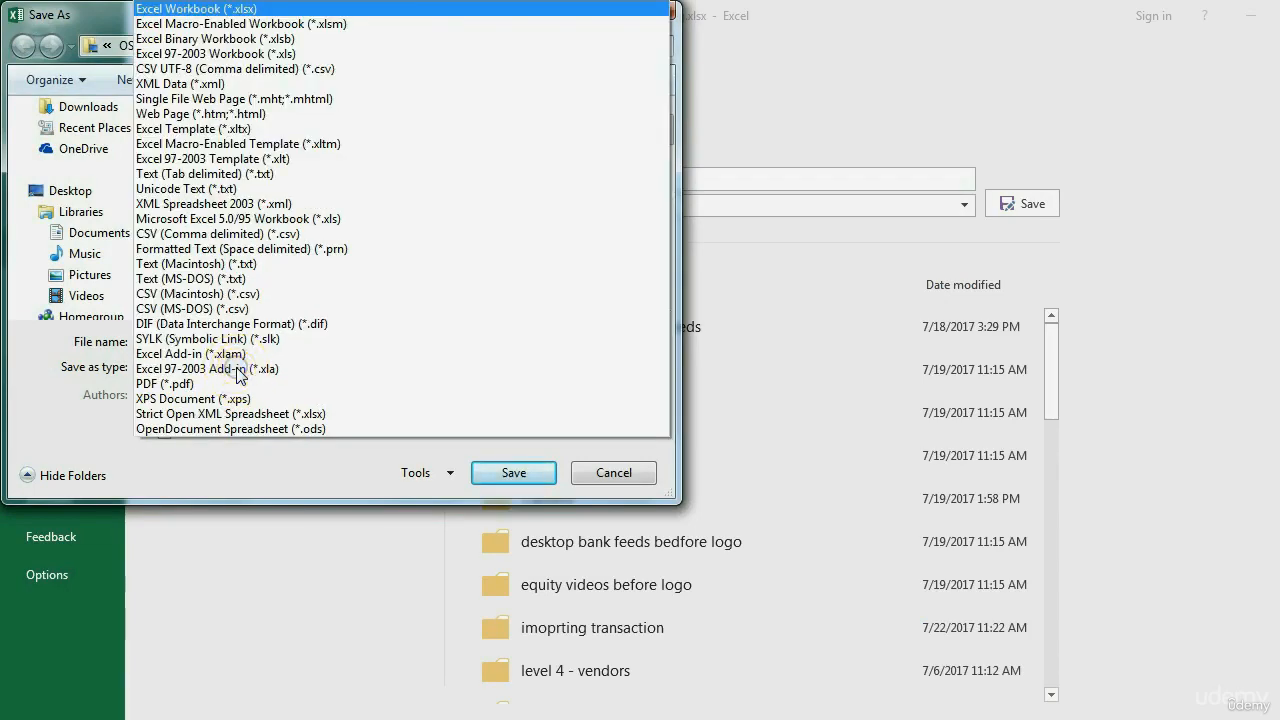
left_click(247, 466)
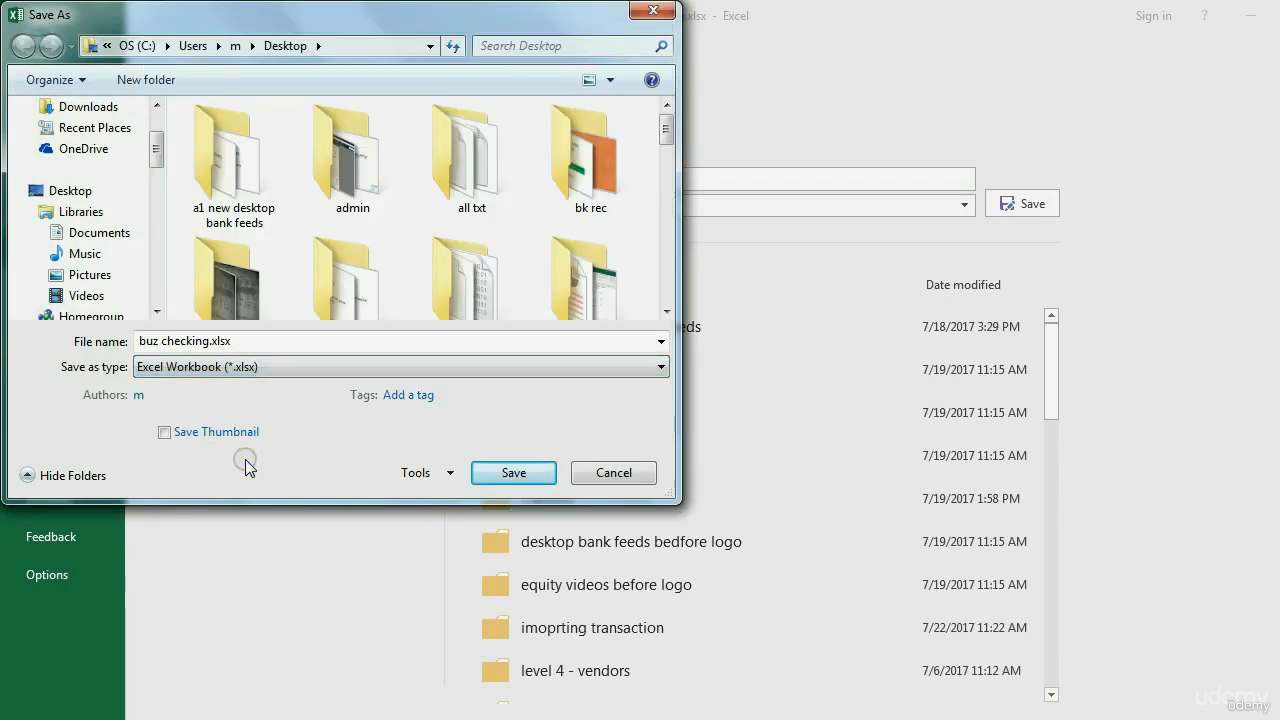
left_click(218, 369)
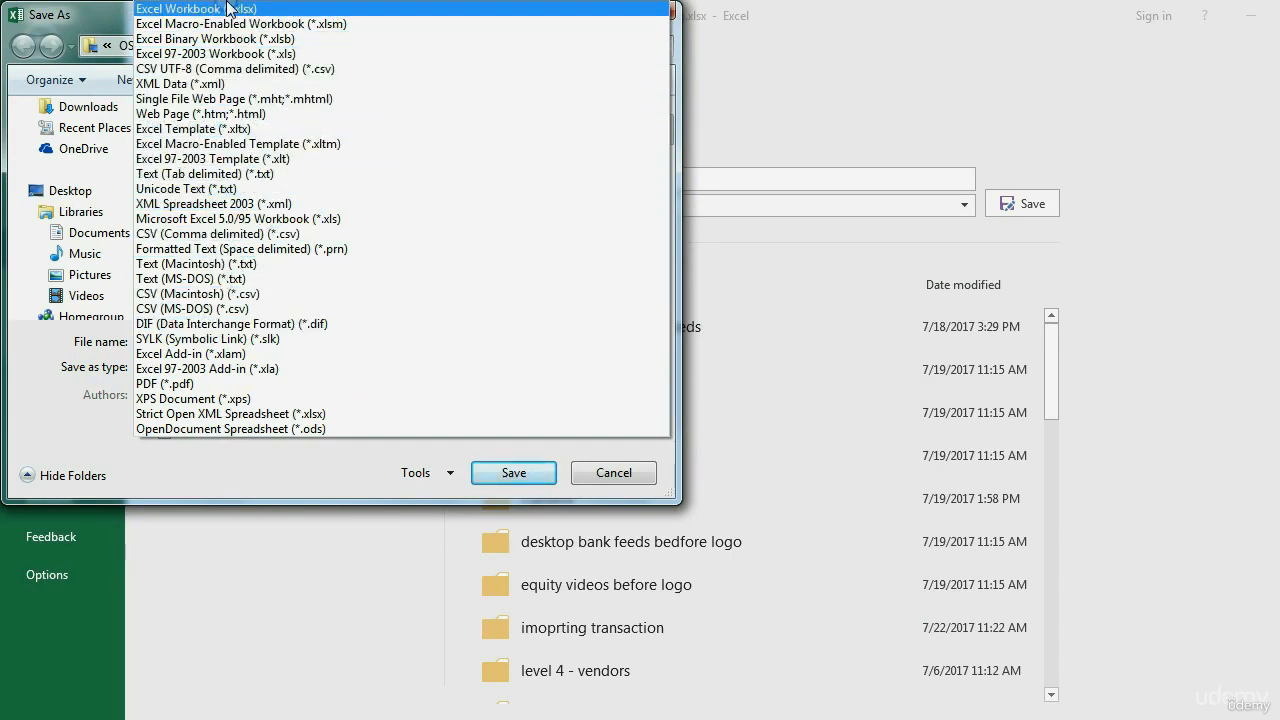
left_click(228, 234)
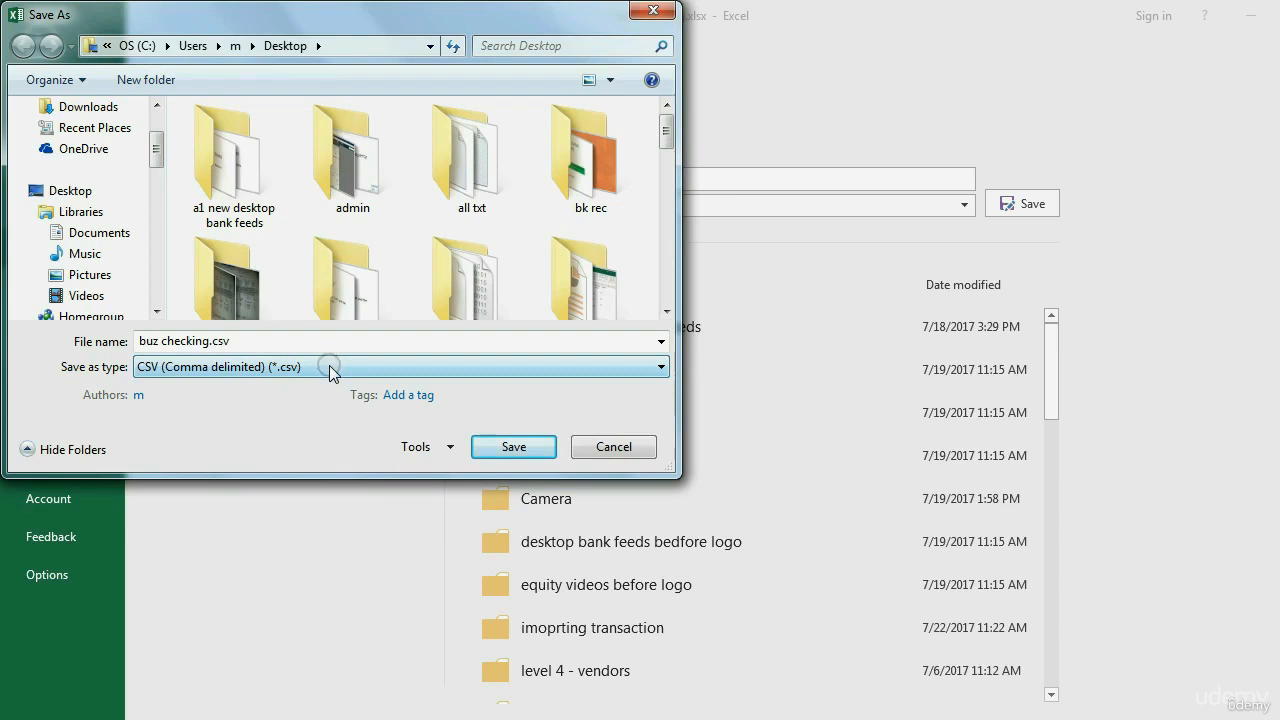
left_click(510, 447)
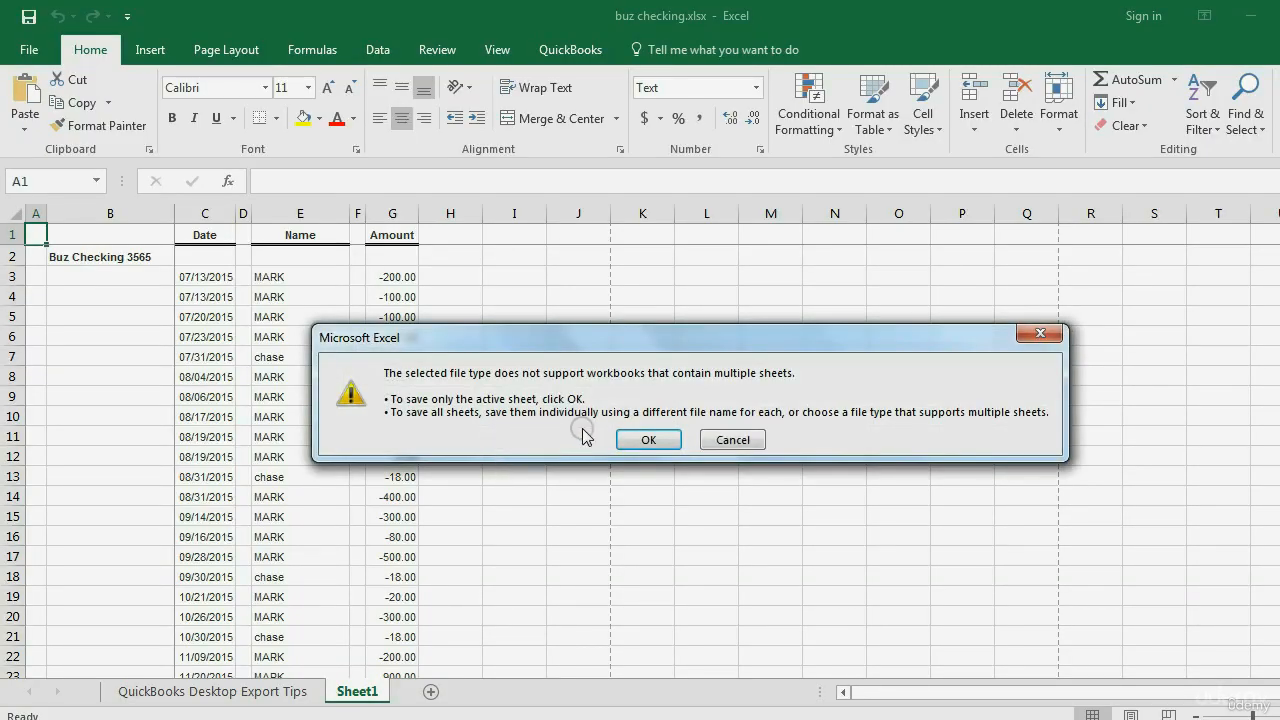
left_click(646, 442)
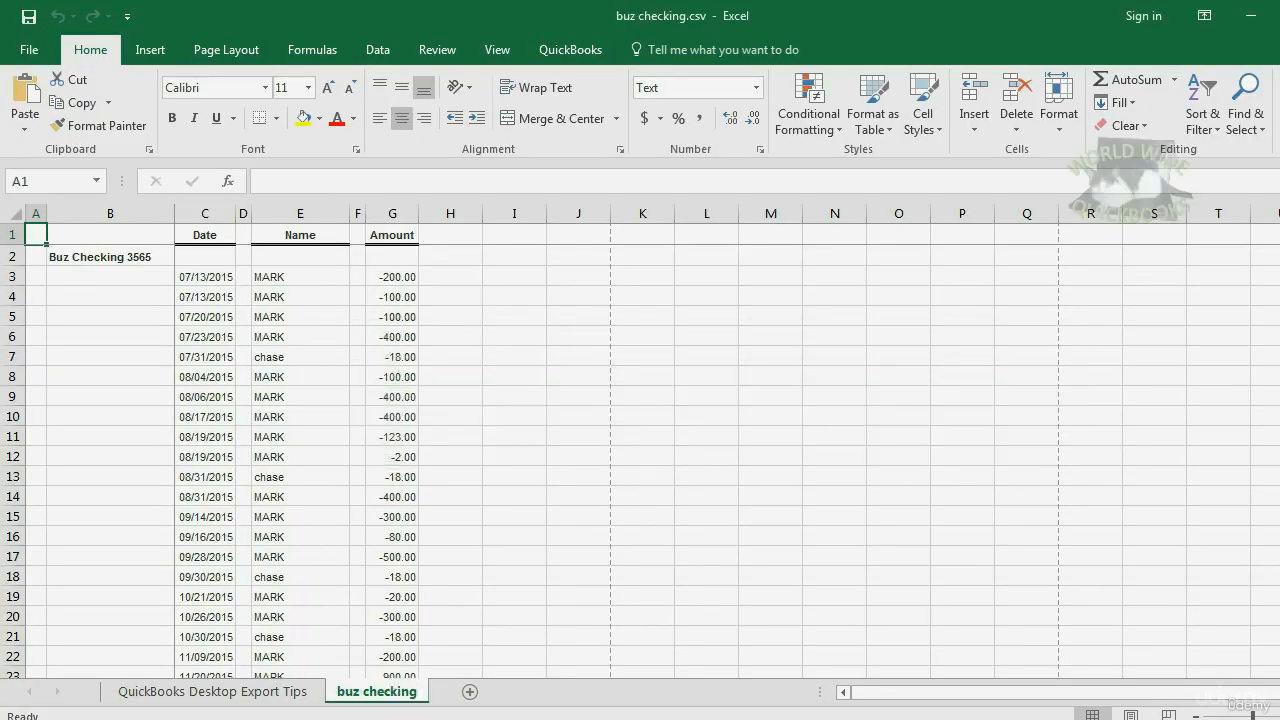
Step: Switch to the PowerPoint slide show, reveal the tip after saving as CSV, and return to the buz checking workbook in Excel
key("alt+Tab")
left_click(543, 547)
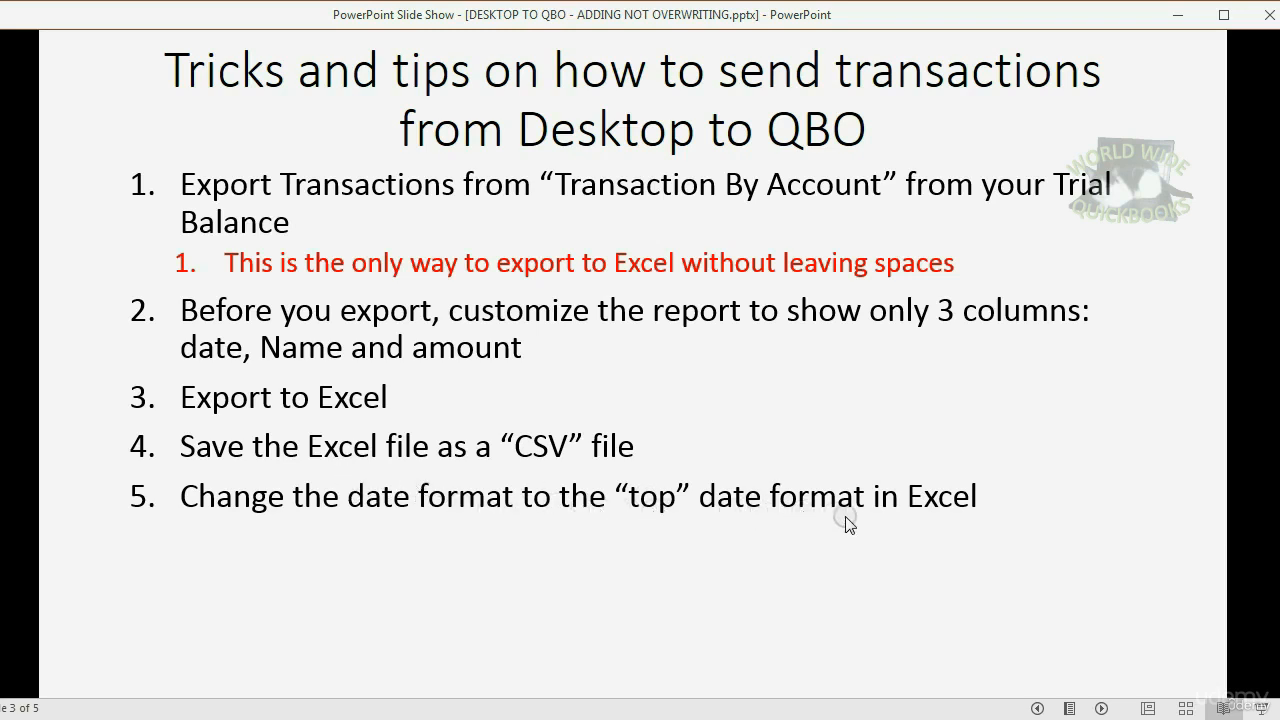
left_click(639, 719)
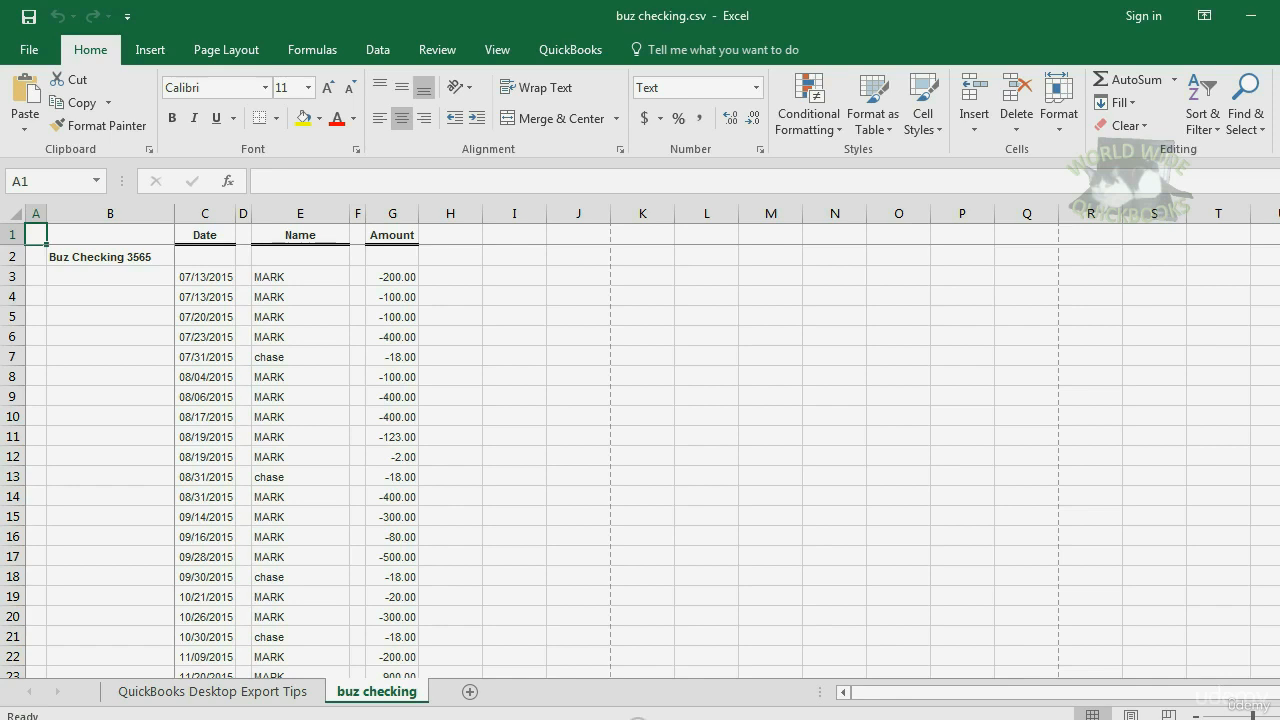
Step: Format the Date column with the Date category's *3/14/2012 type and confirm that type once more
right_click(206, 214)
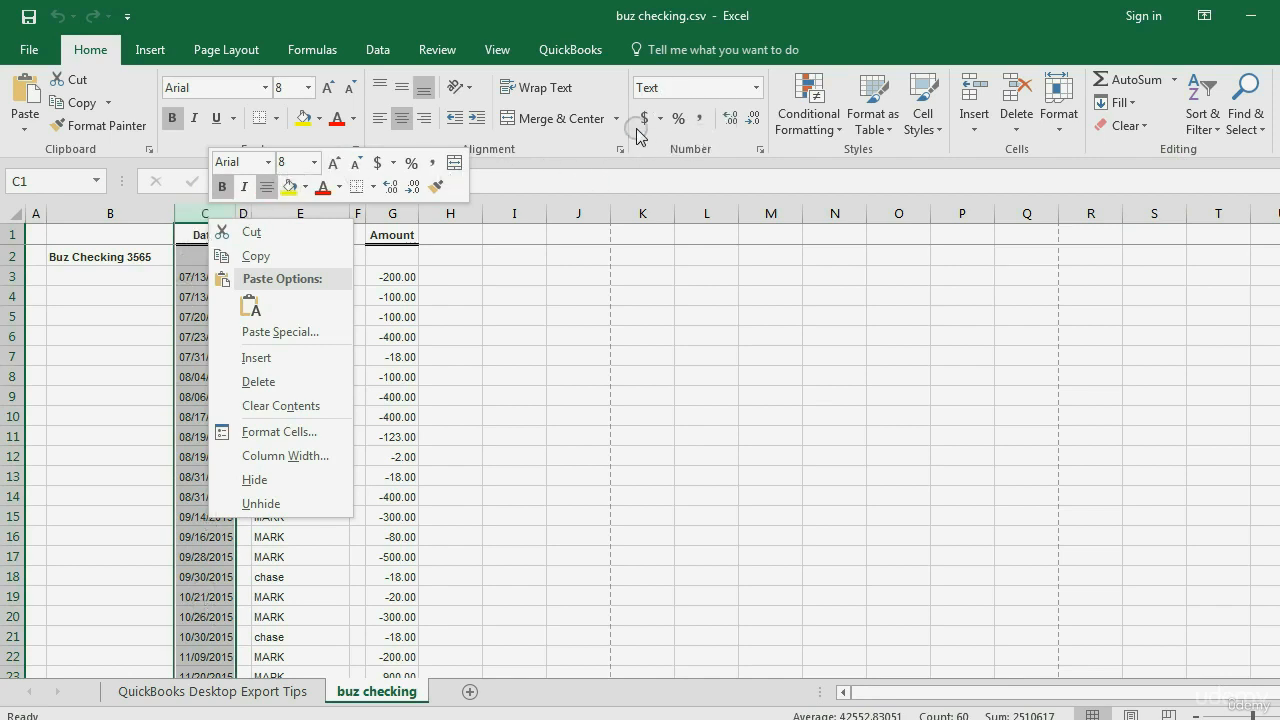
left_click(80, 53)
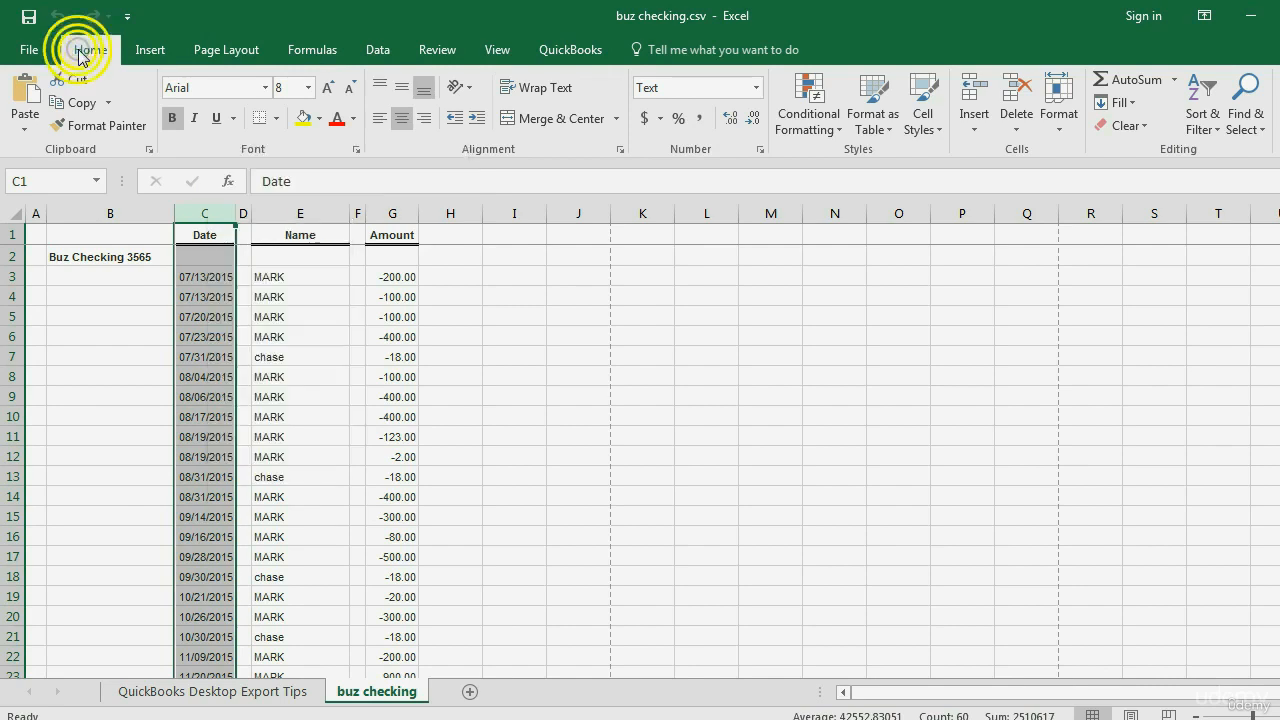
left_click(759, 150)
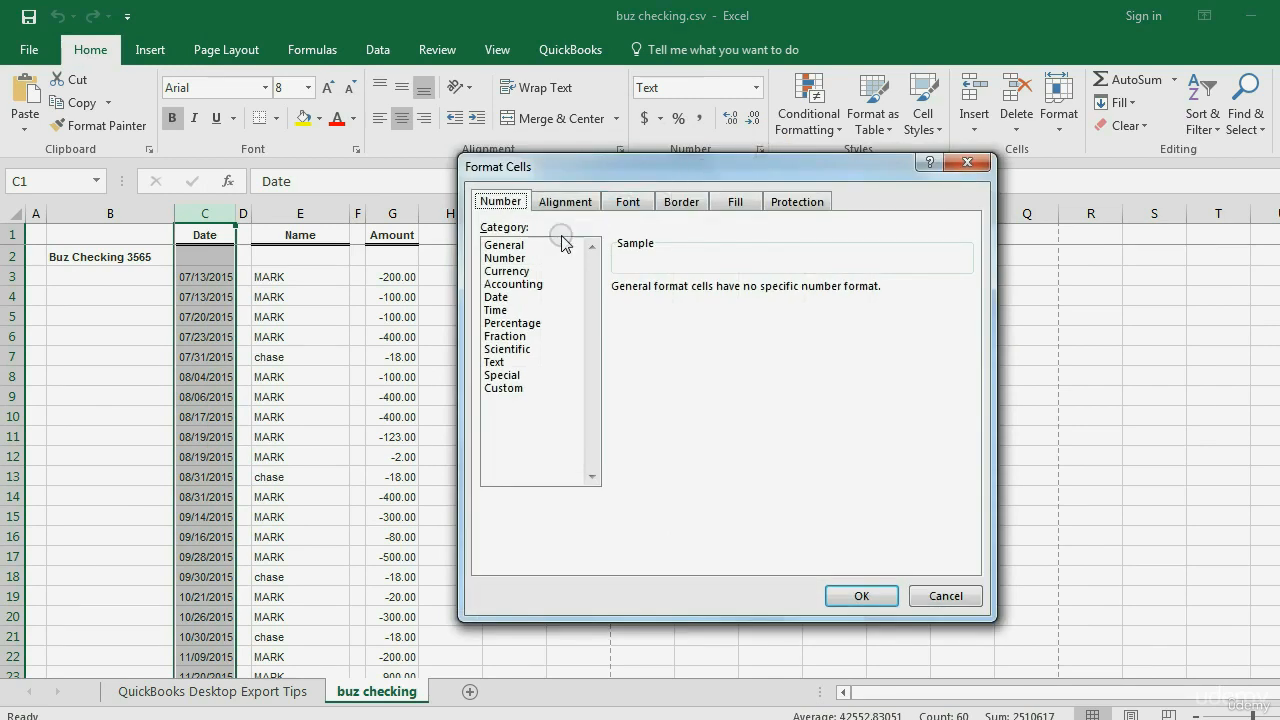
left_click(525, 298)
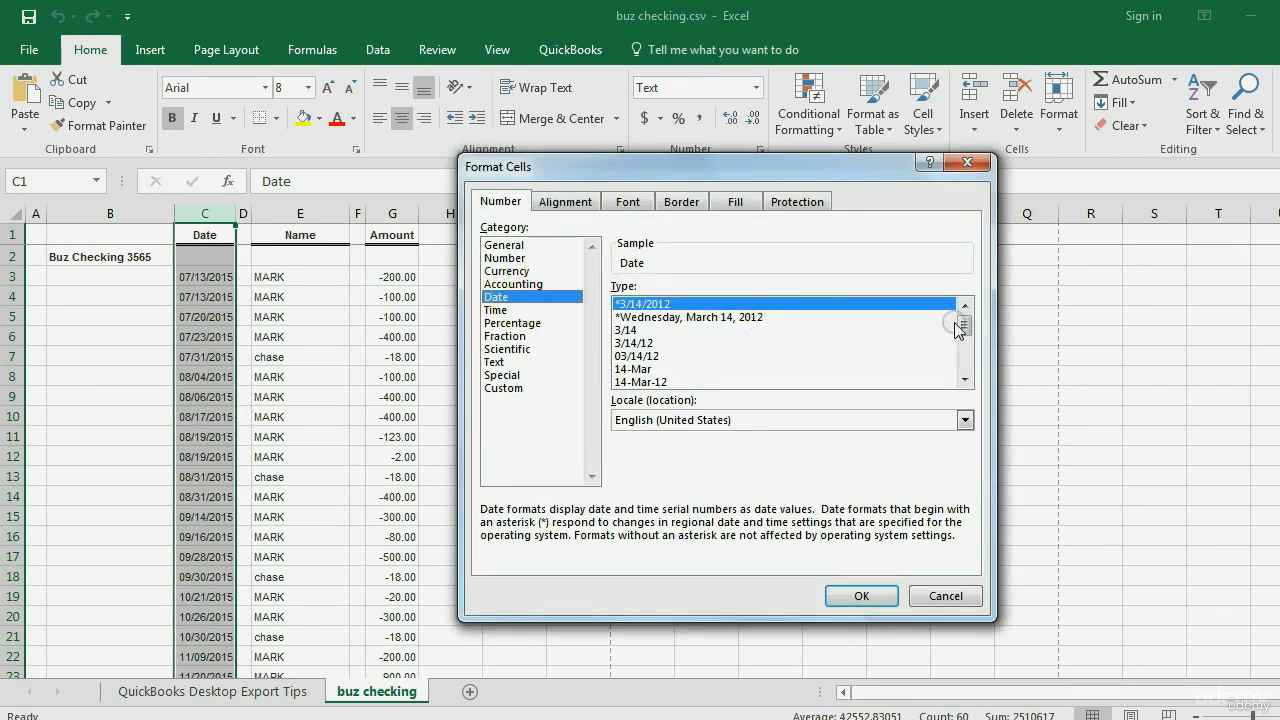
mouse_move(963, 330)
left_mouse_down()
mouse_move(964, 368)
mouse_move(966, 338)
left_mouse_up()
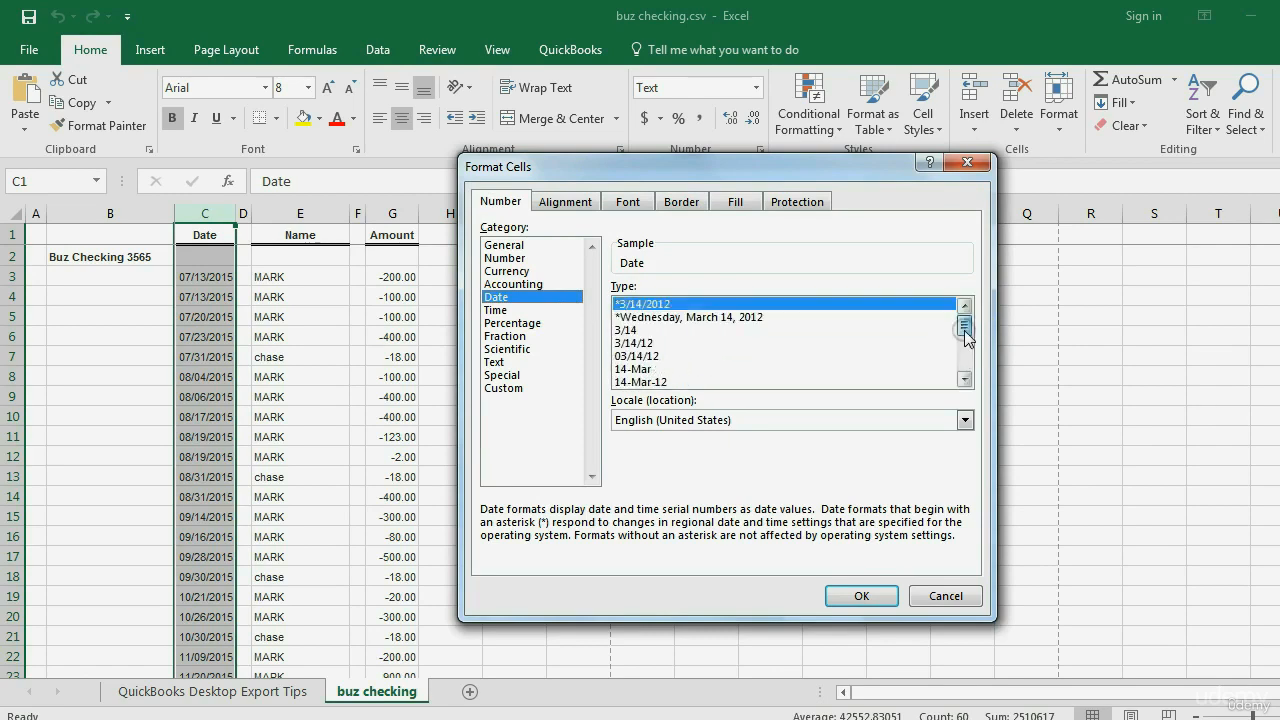
double_click(677, 305)
left_click(674, 300)
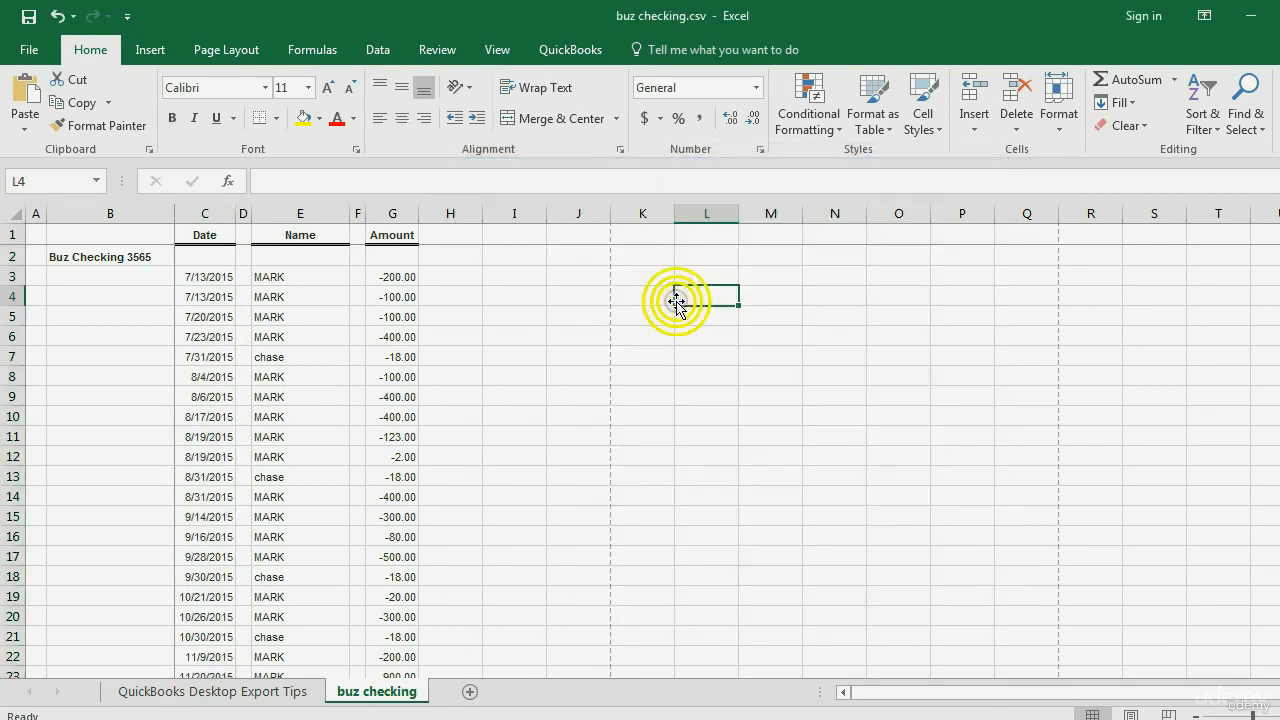
right_click(195, 217)
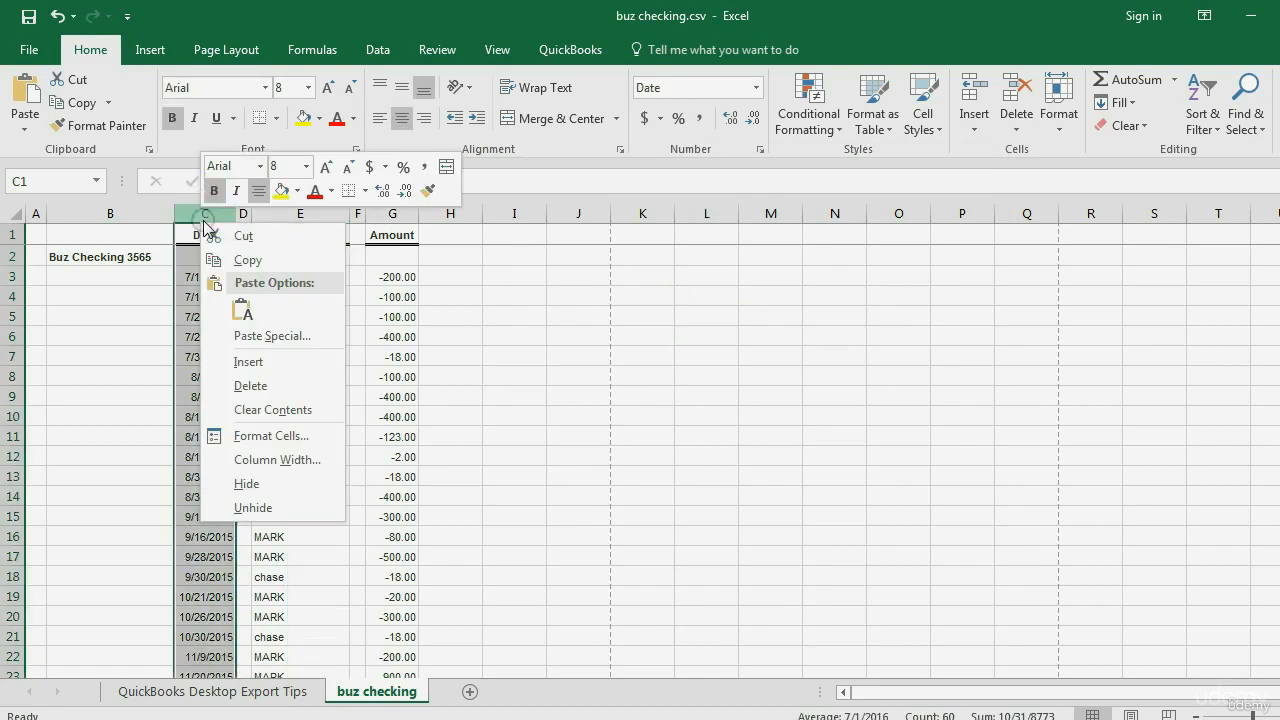
left_click(760, 150)
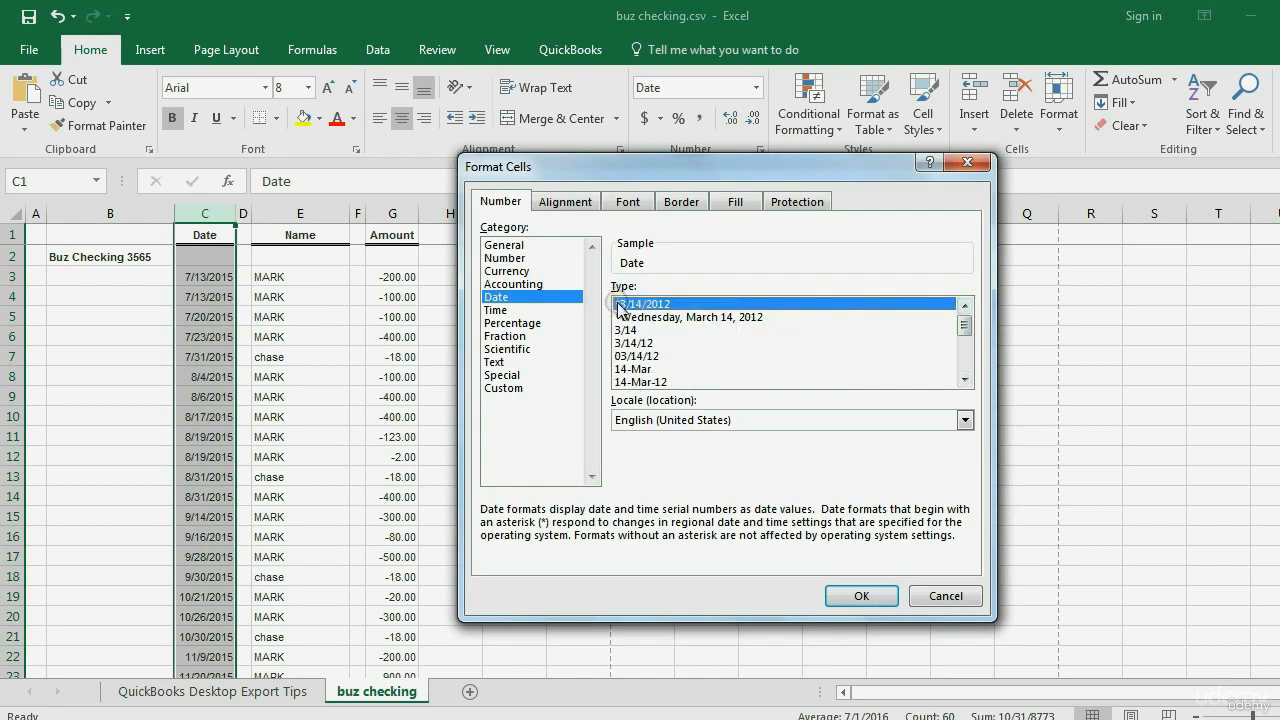
left_click(654, 305)
left_click(853, 594)
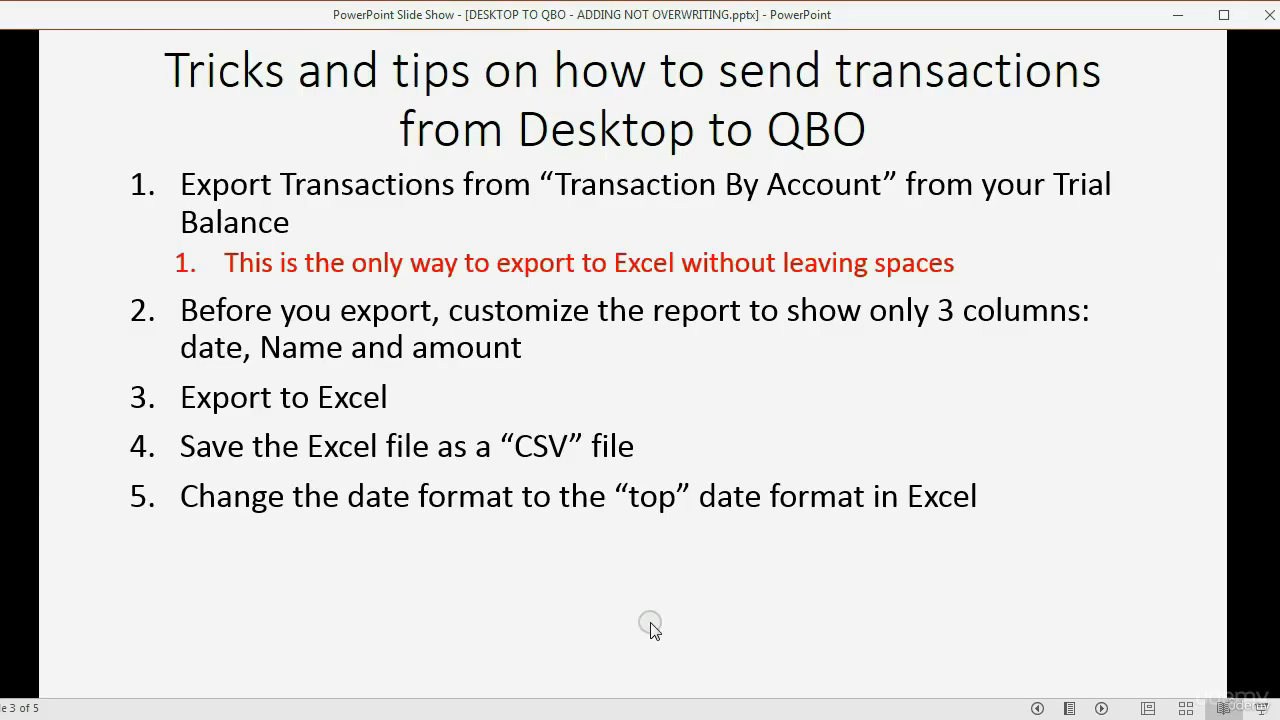
Step: Reveal the next tip in the slide show and return to the buz checking workbook in Excel
left_click(651, 626)
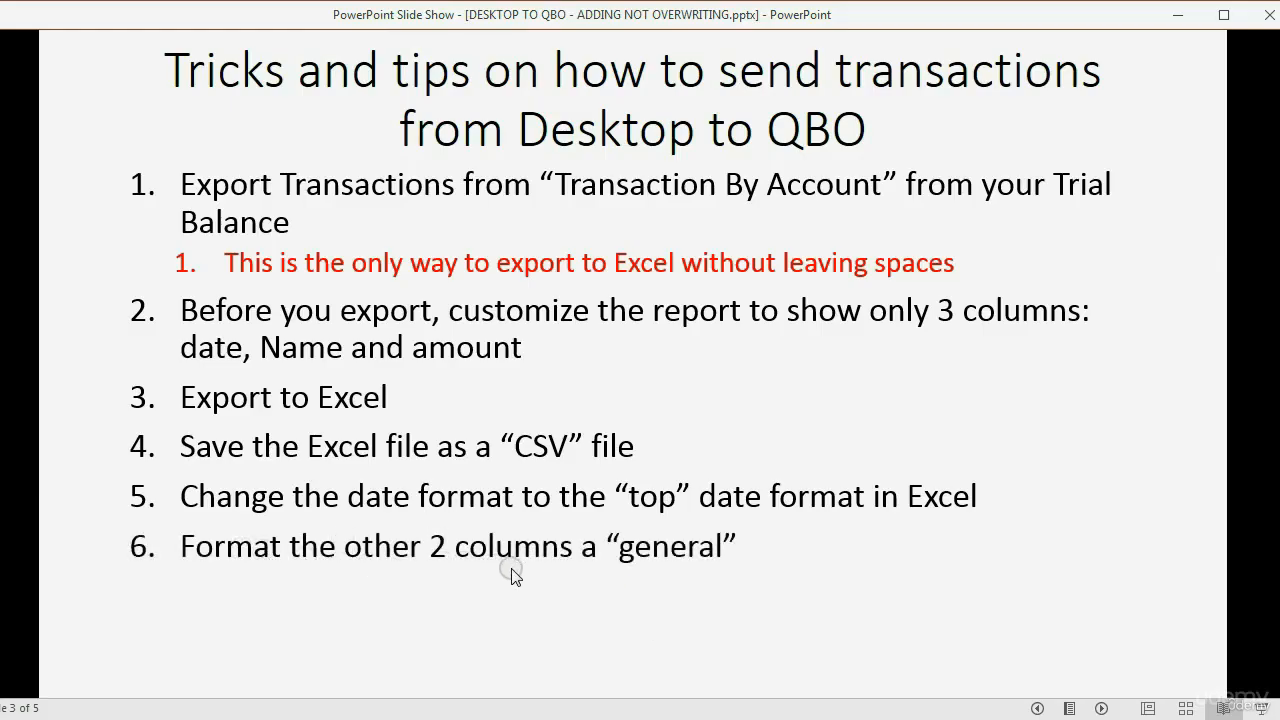
left_click(645, 719)
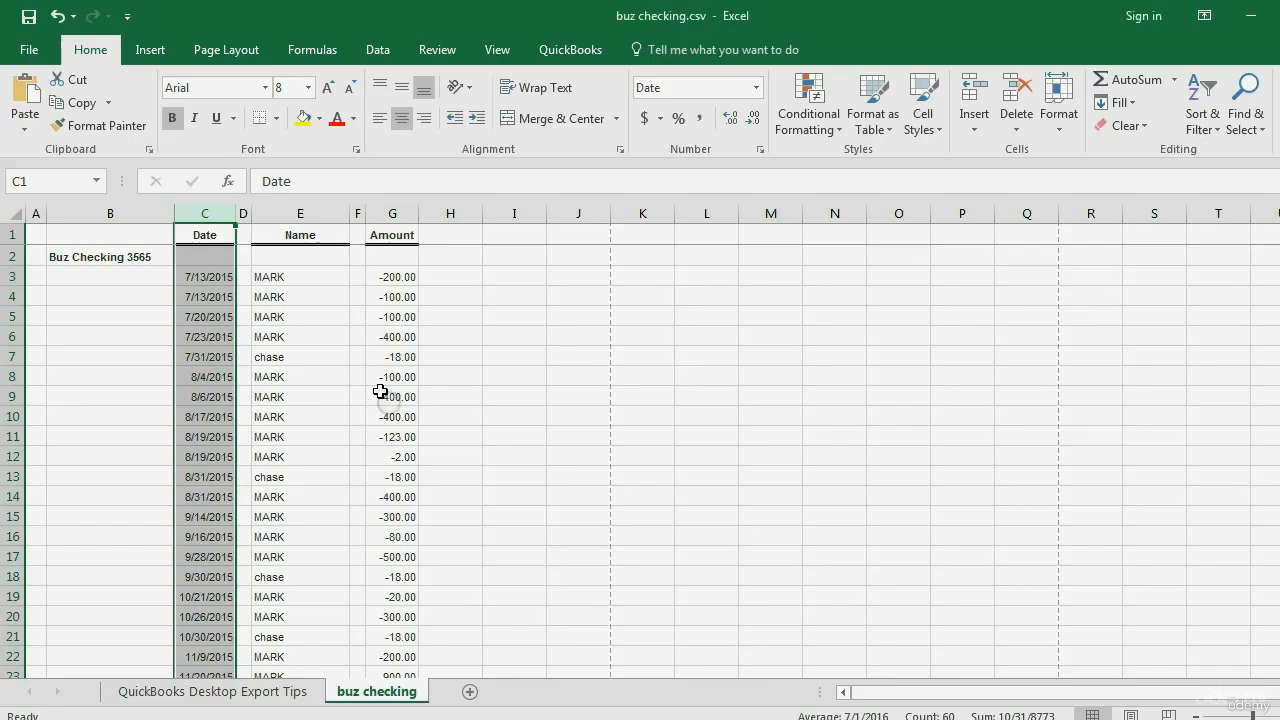
Step: Set the Name and Amount columns to the General number format and save the CSV file
right_click(300, 214)
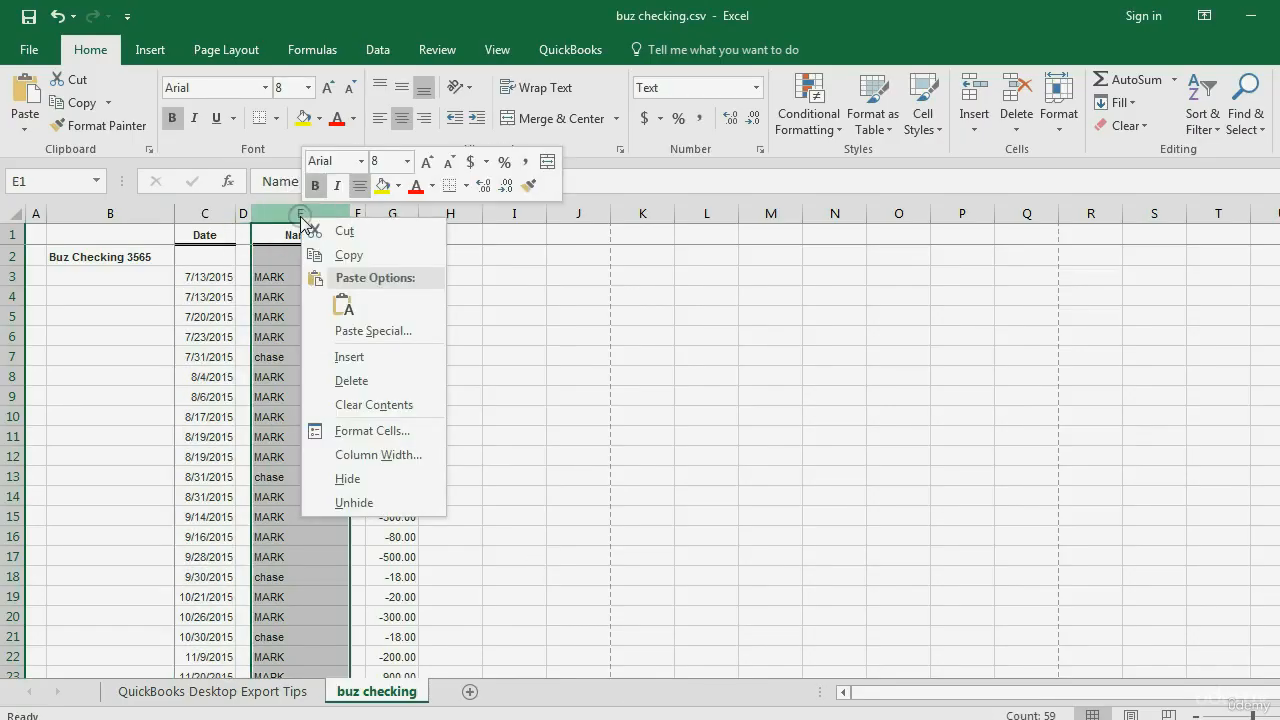
left_click(756, 88)
left_click(725, 125)
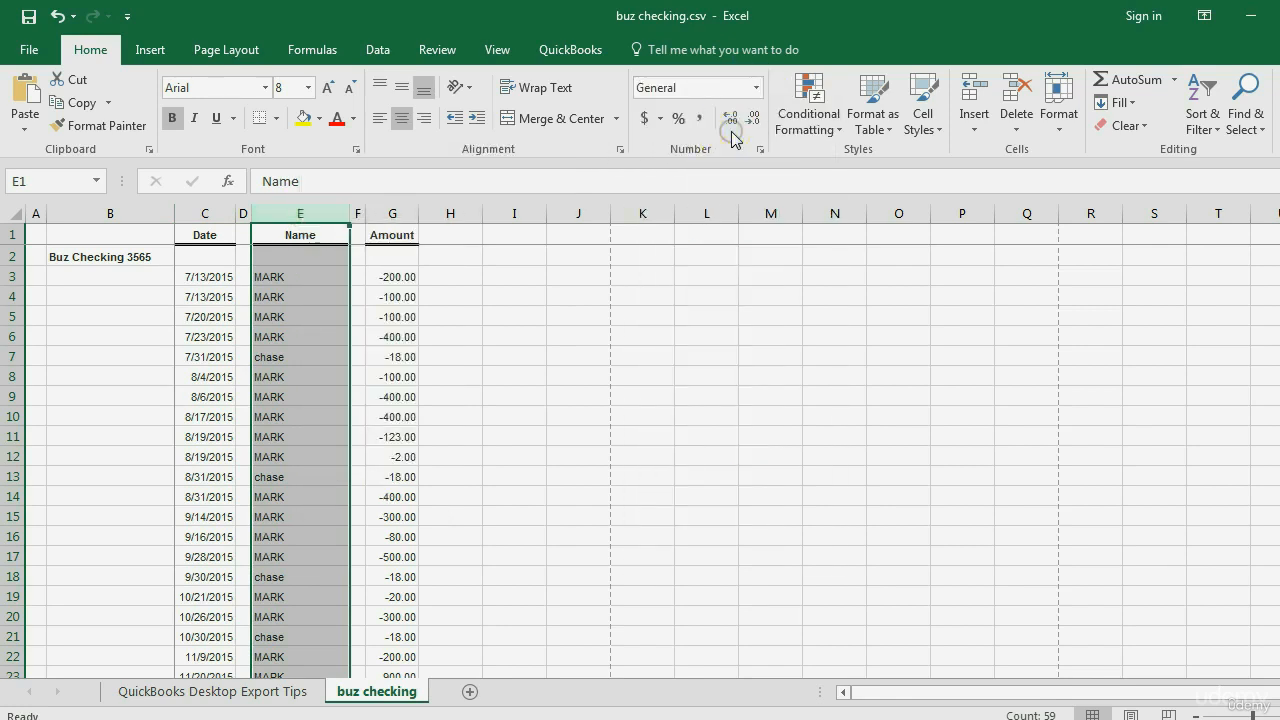
right_click(388, 214)
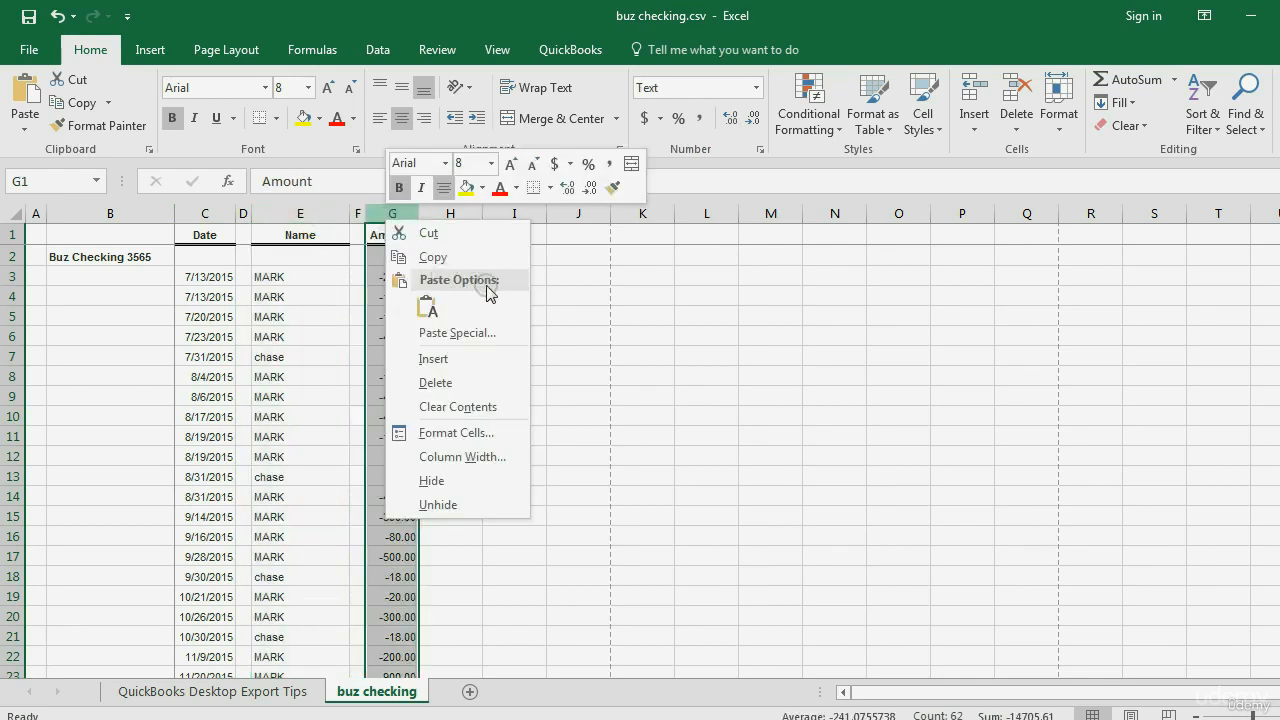
left_click(756, 90)
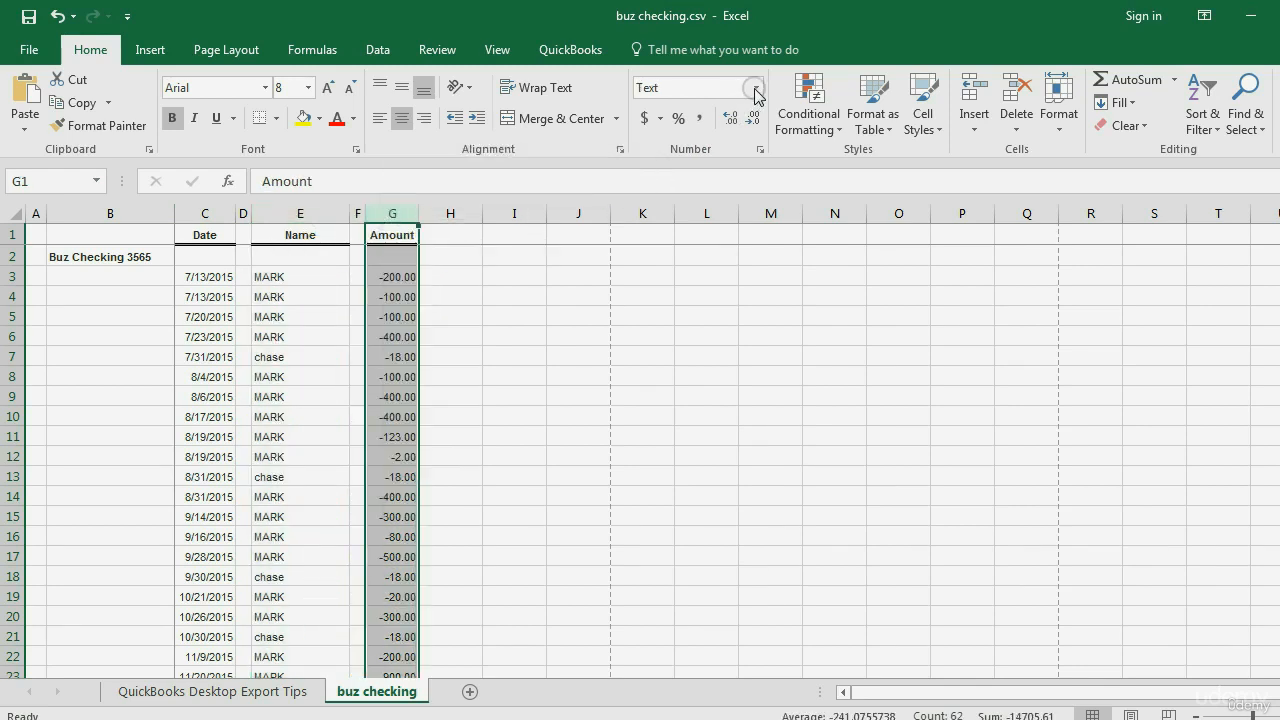
left_click(735, 130)
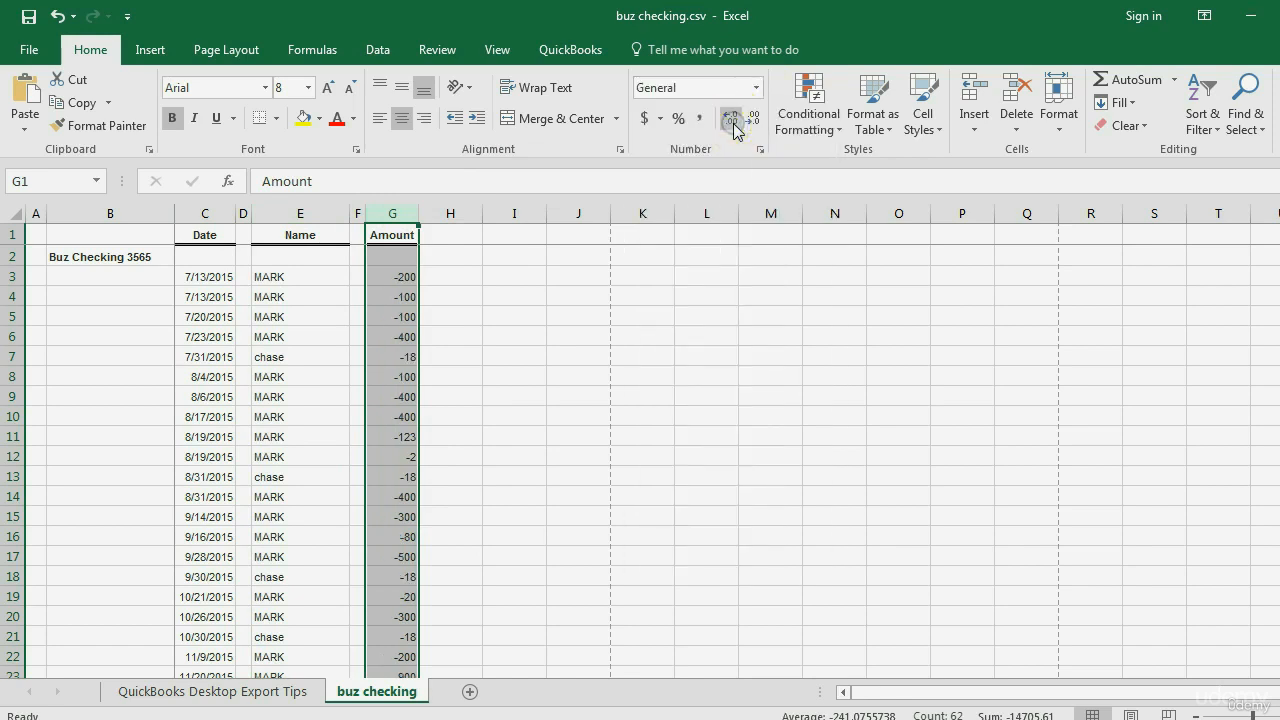
left_click(29, 18)
Step: Reveal the seventh tip in the PowerPoint slide show and switch back to the CSV sheet in Excel
key("alt+Tab")
left_click(608, 655)
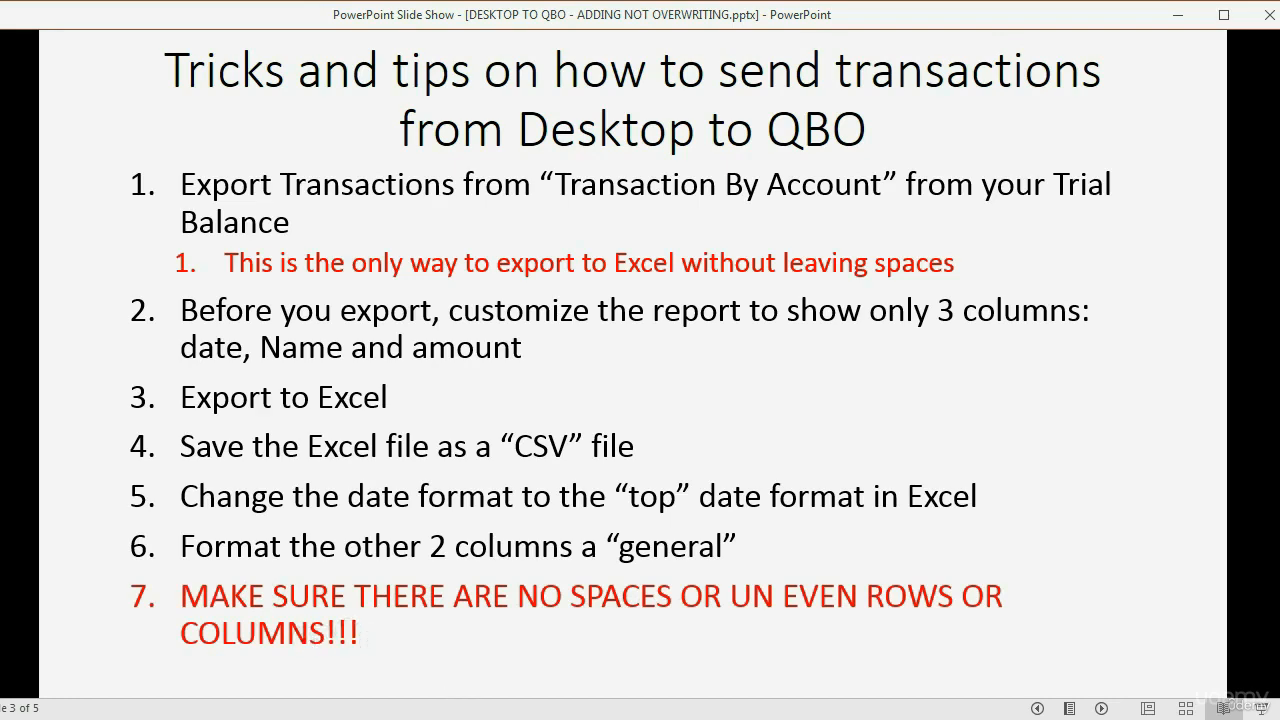
key("alt+Tab")
left_click(607, 671)
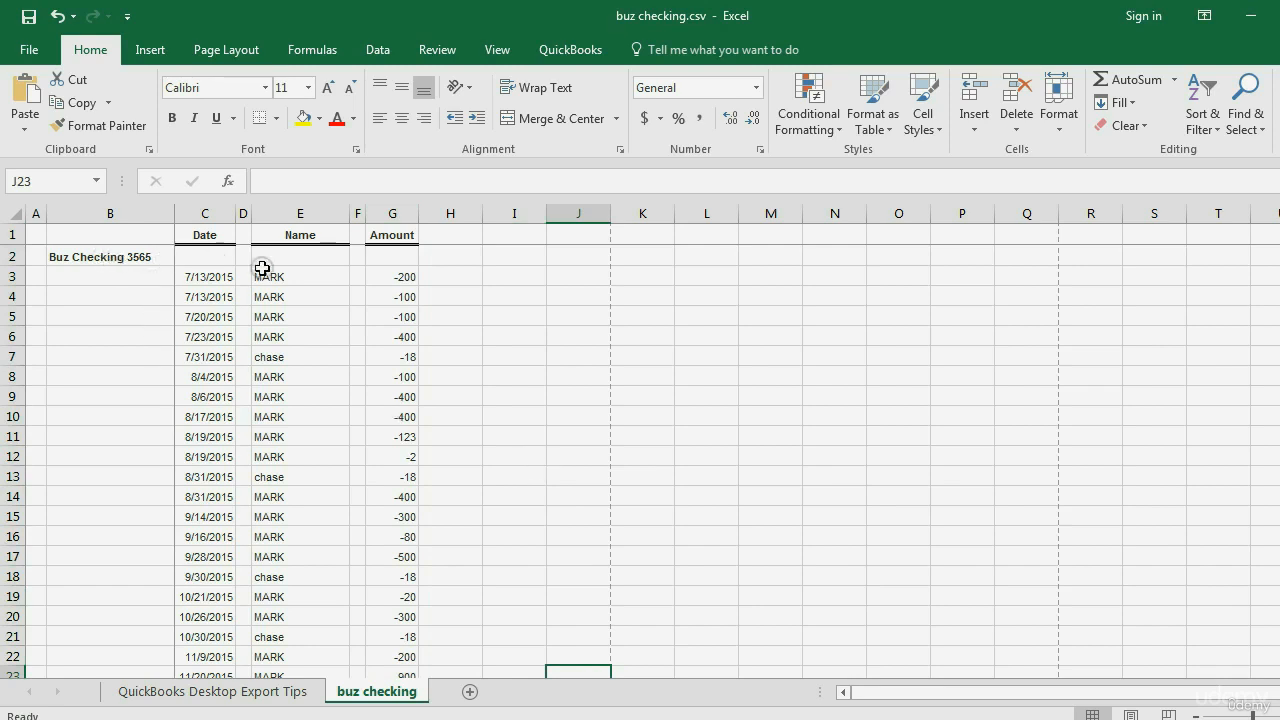
Step: Delete the account heading row beneath the column headers and clear all contents and formatting from the total rows, A61:I63
right_click(12, 256)
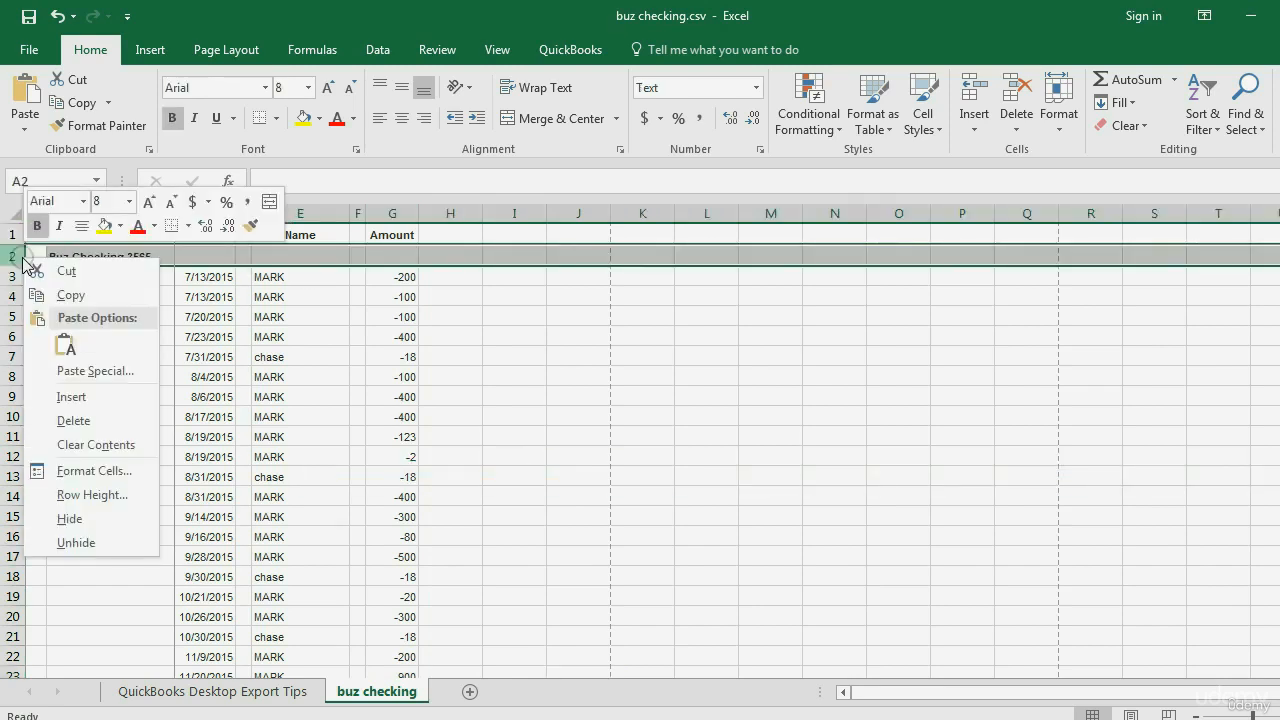
left_click(70, 421)
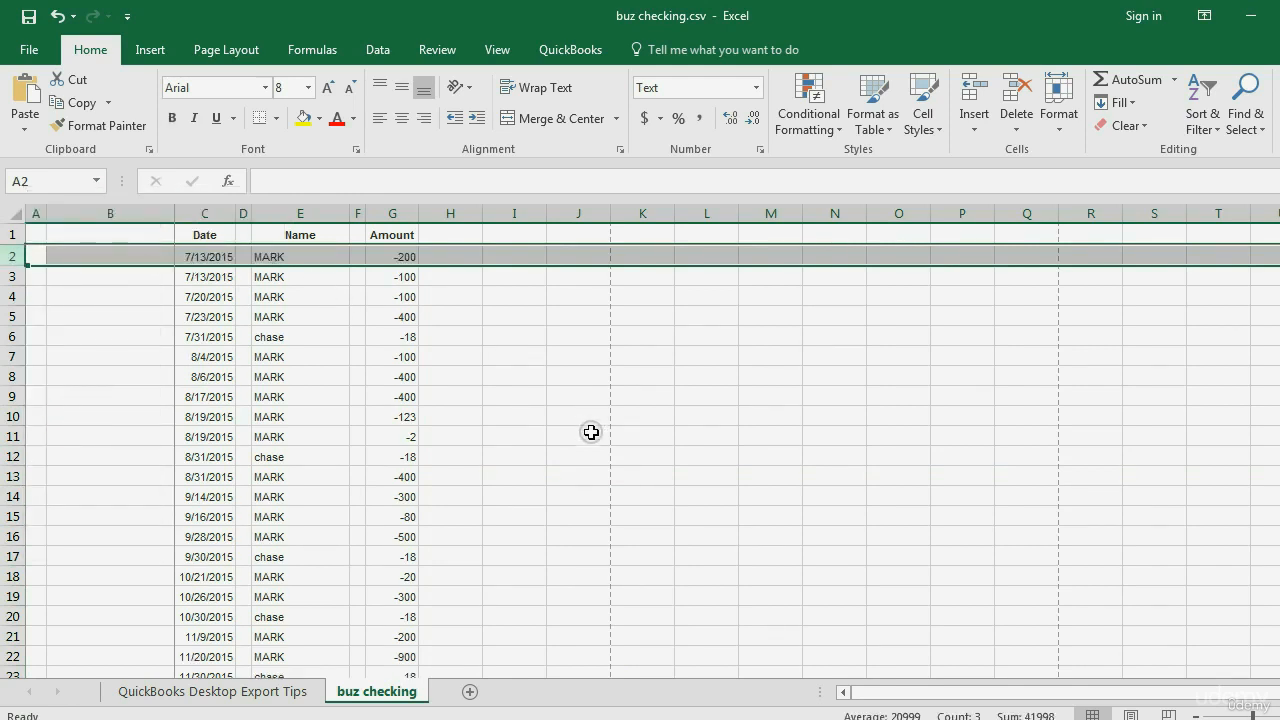
scroll(588, 435, "down", 6)
scroll(585, 438, "down", 10)
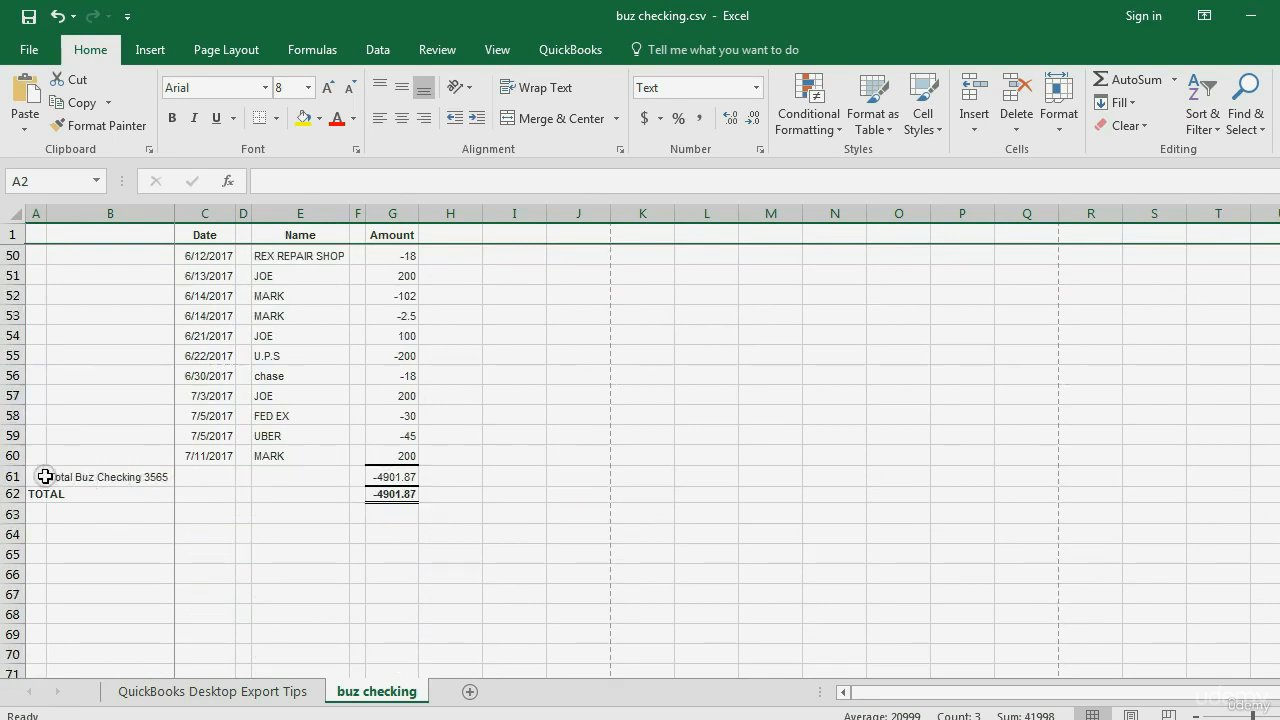
left_click_drag(40, 476, 479, 503)
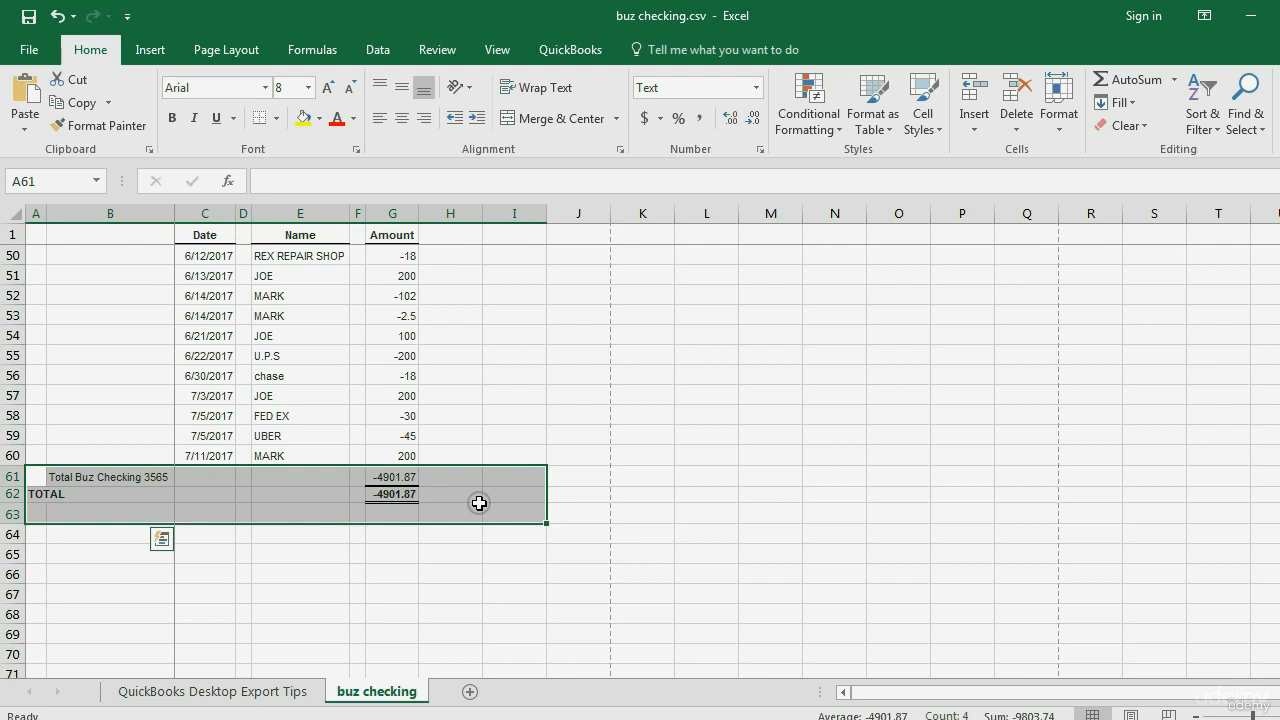
key("Delete")
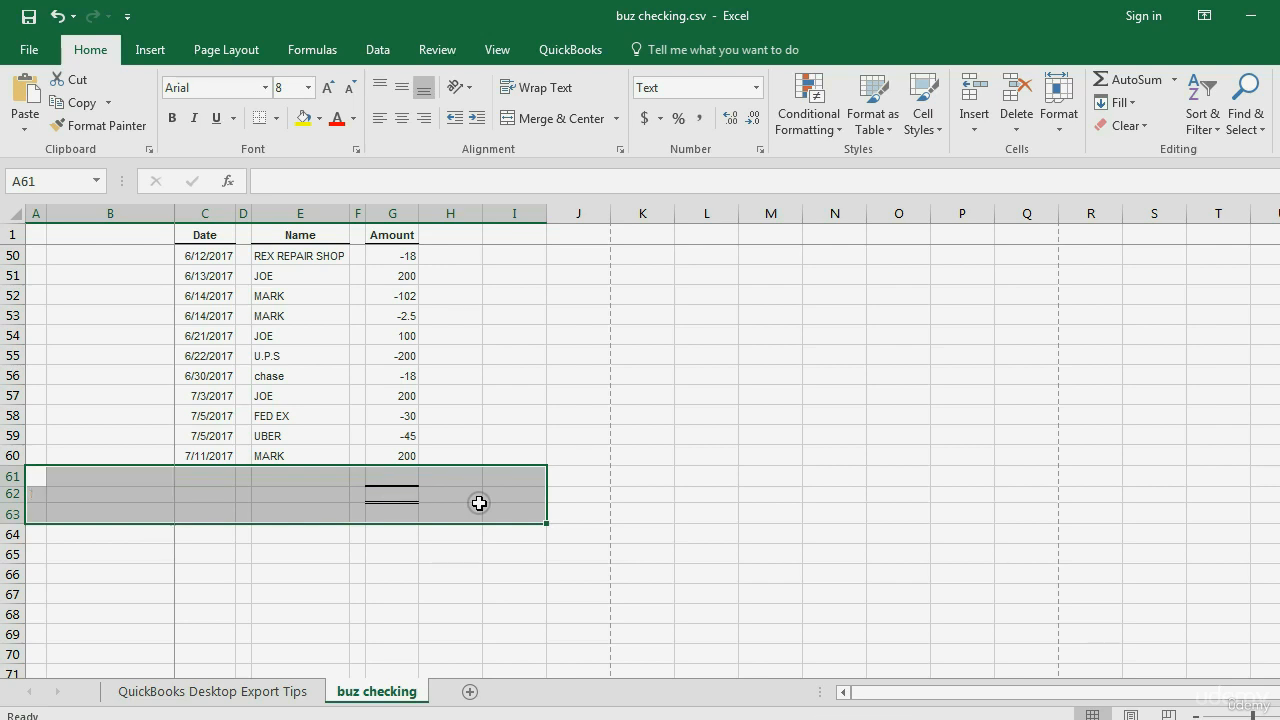
left_click(1122, 125)
left_click(1128, 151)
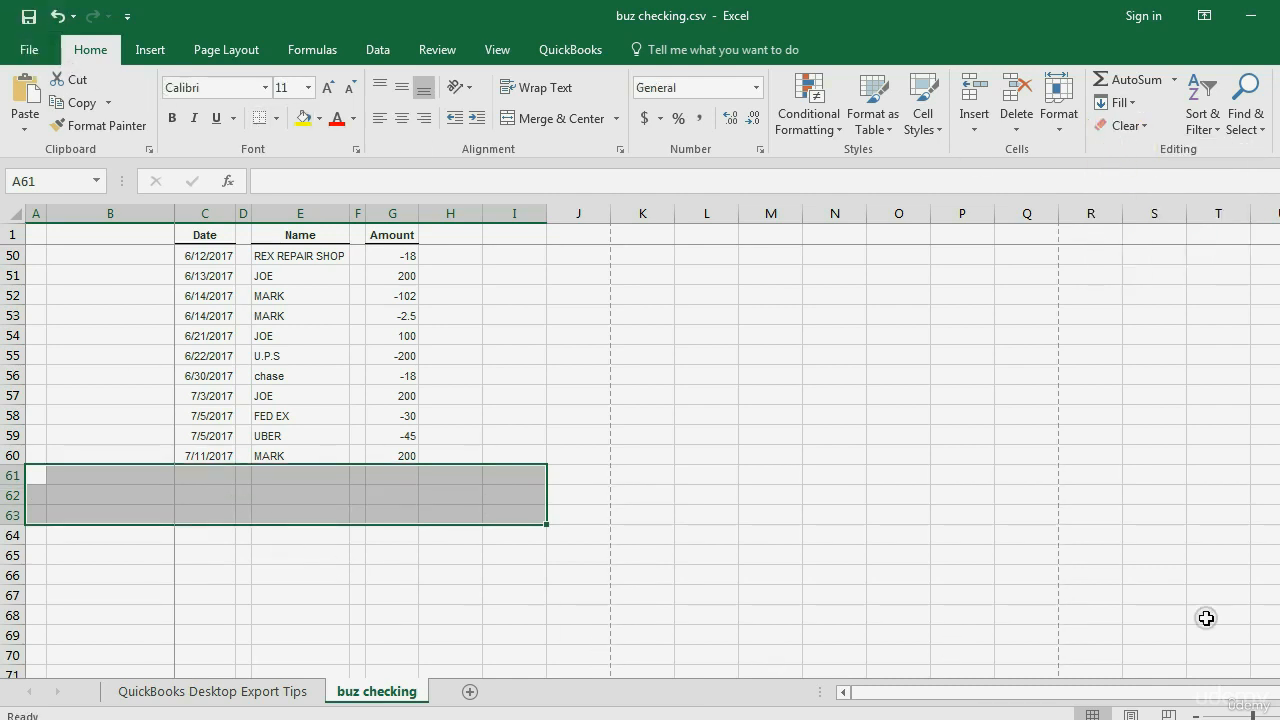
scroll(931, 417, "up", 16)
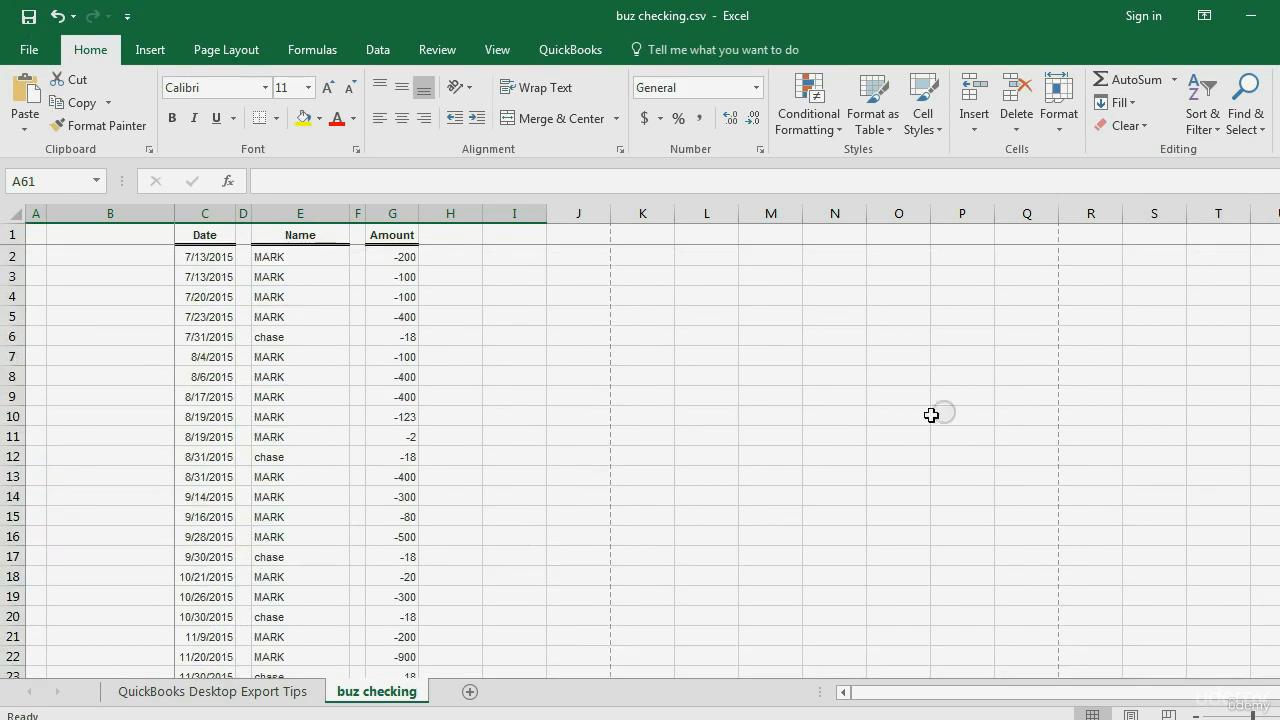
Step: Switch to the PowerPoint slide show, reveal tip 8 with its required column headings, and return to the CSV sheet in Excel
left_click(711, 718)
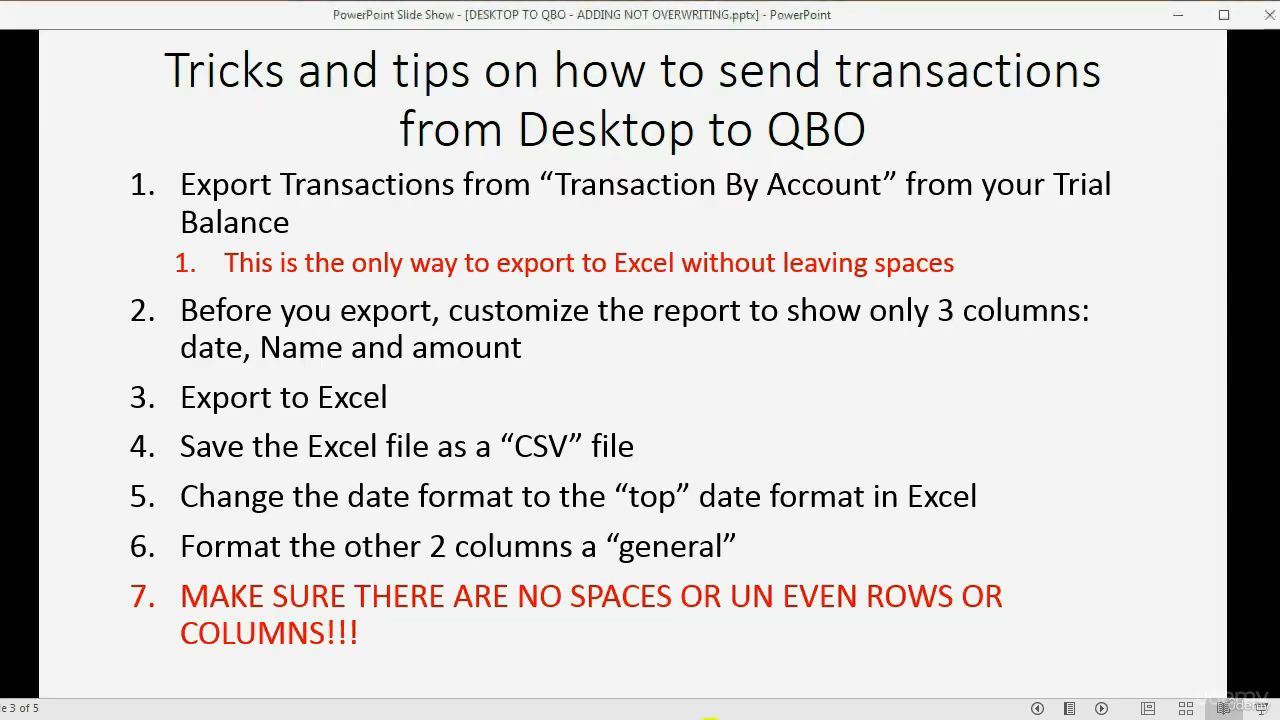
left_click(637, 670)
left_click(563, 577)
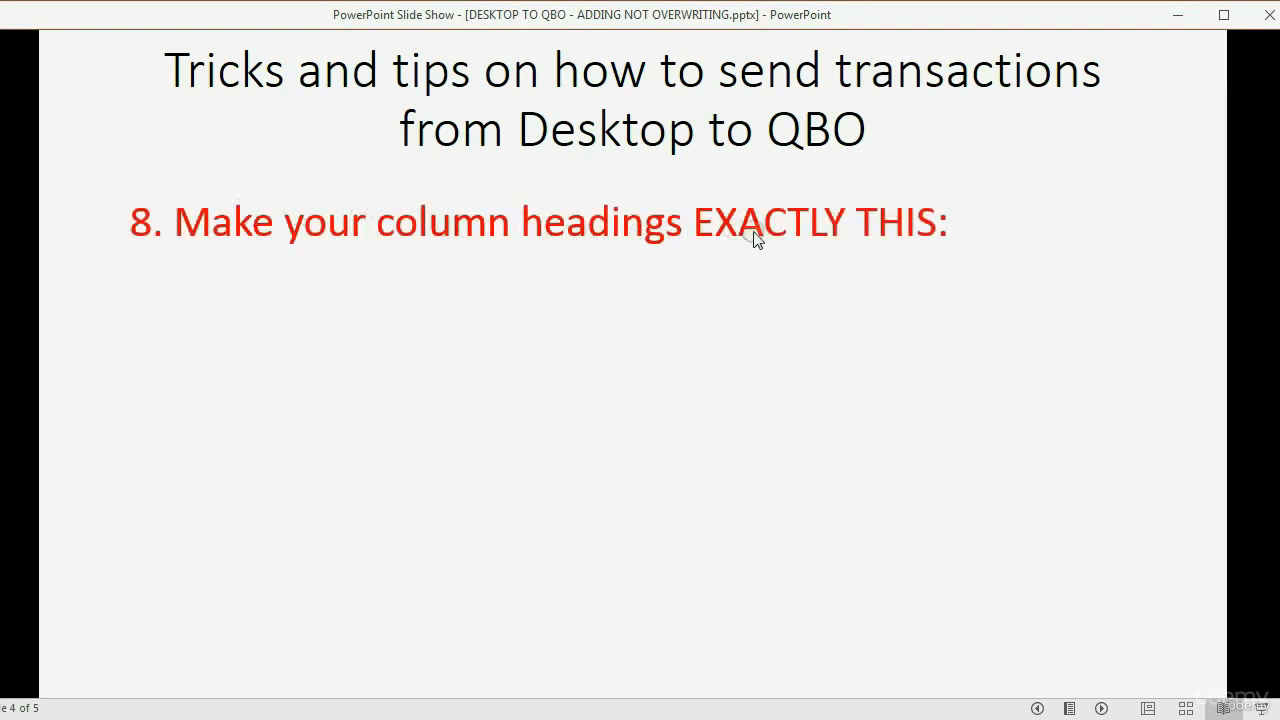
left_click(764, 442)
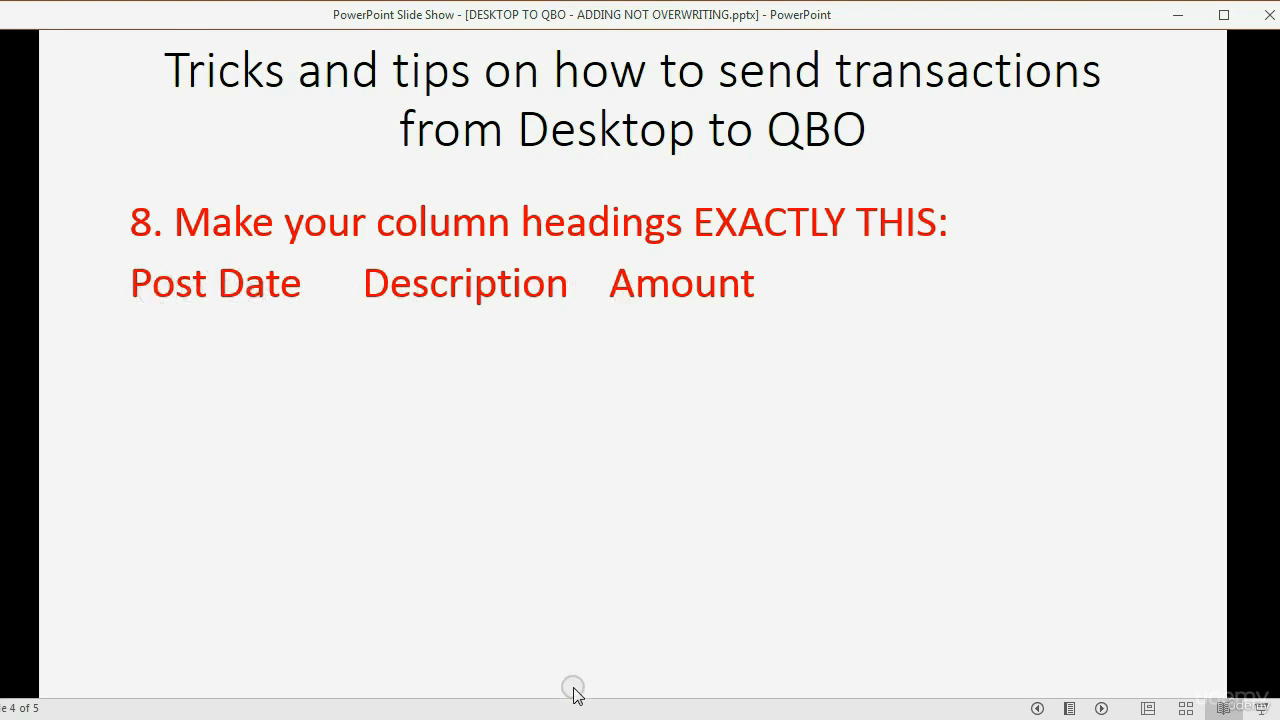
left_click(648, 718)
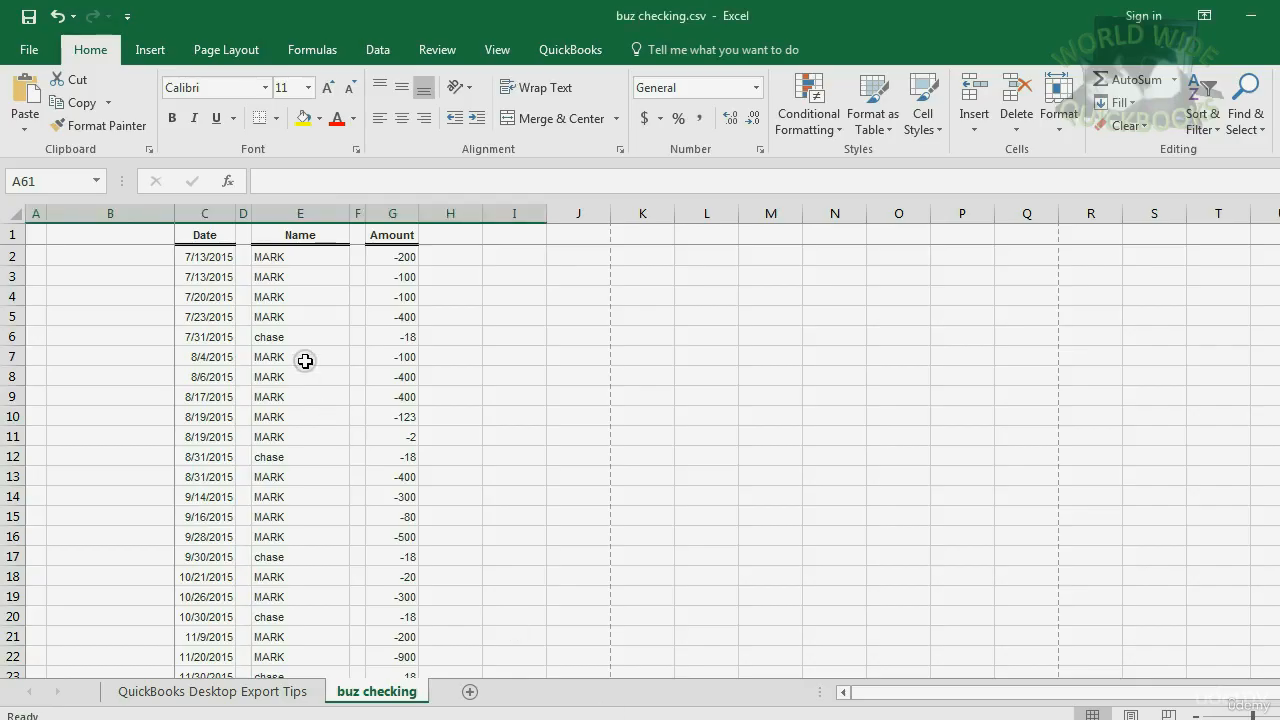
Step: Clear all contents and formatting from the header row and enter the heading Post Date in C1
left_click_drag(46, 234, 881, 235)
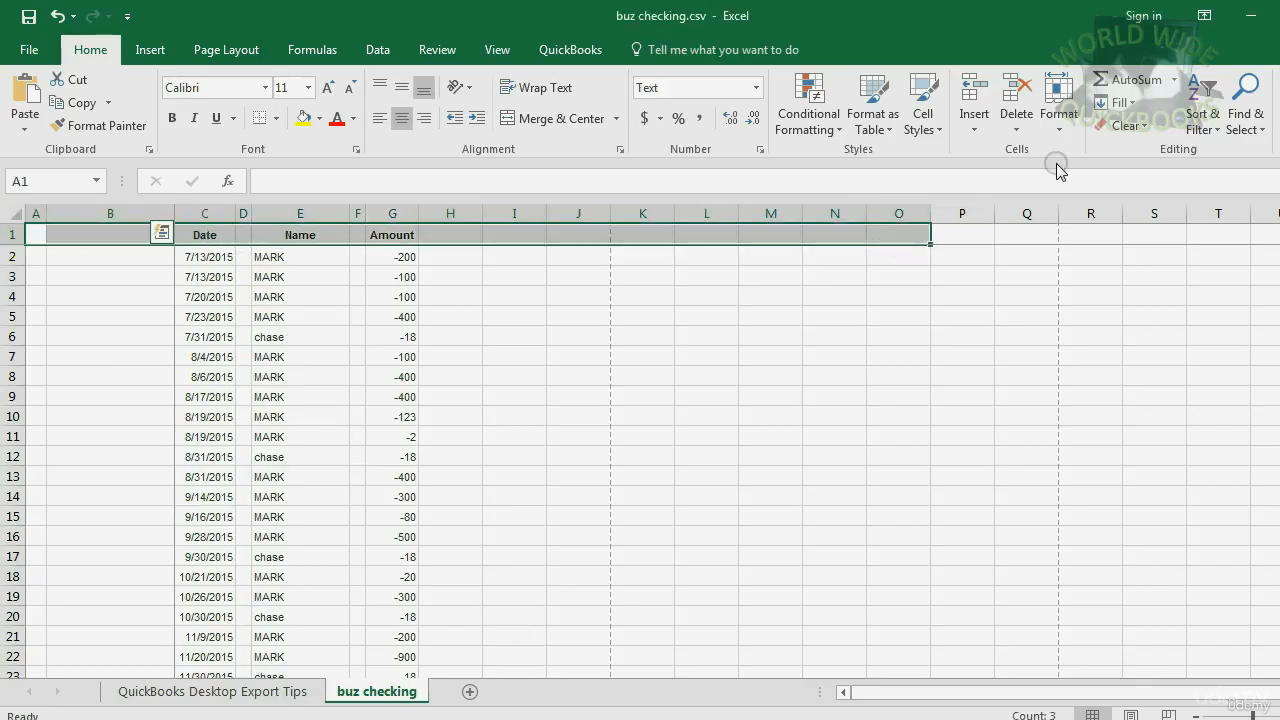
left_click(1125, 125)
left_click(1125, 157)
left_click(215, 236)
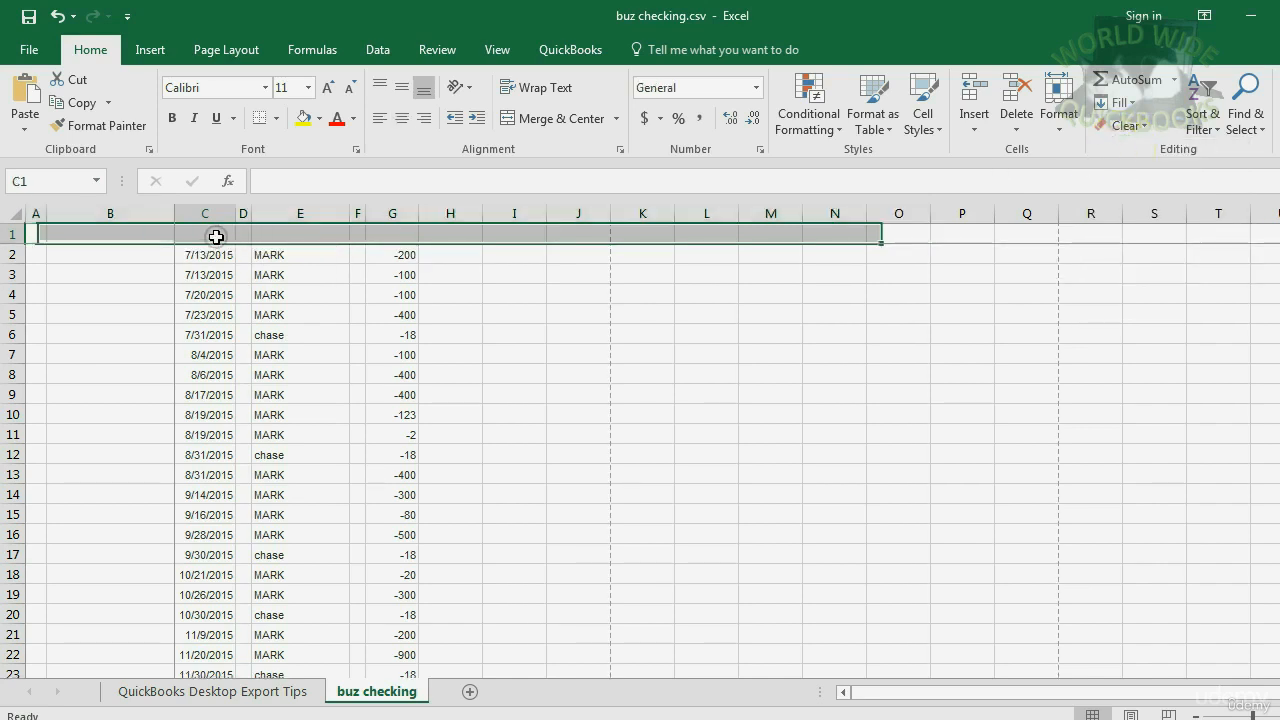
type("P")
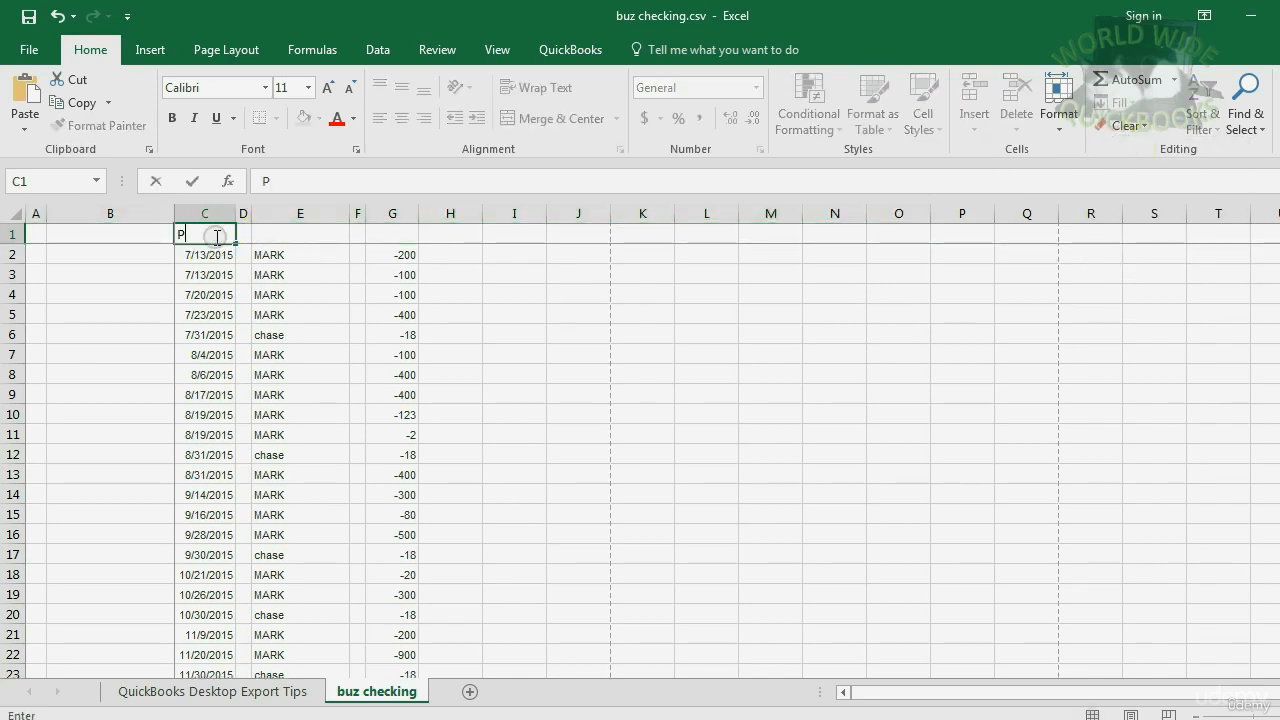
type("ost Date")
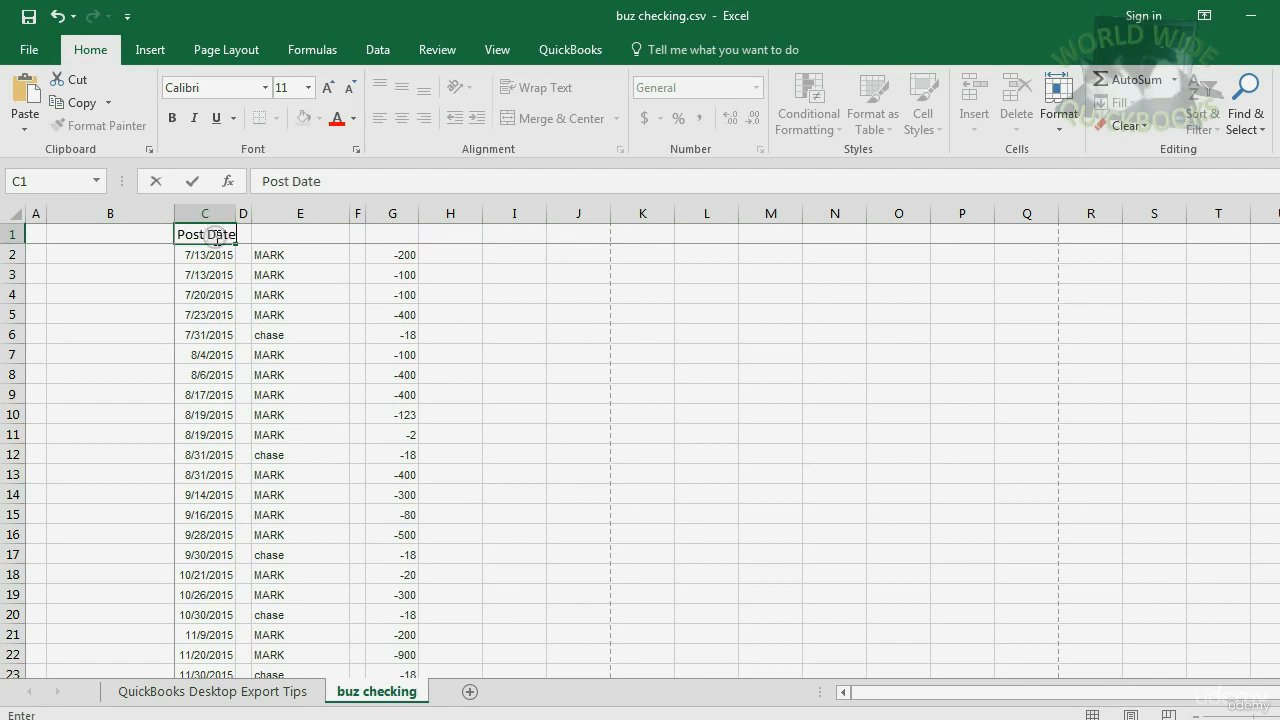
key("Return")
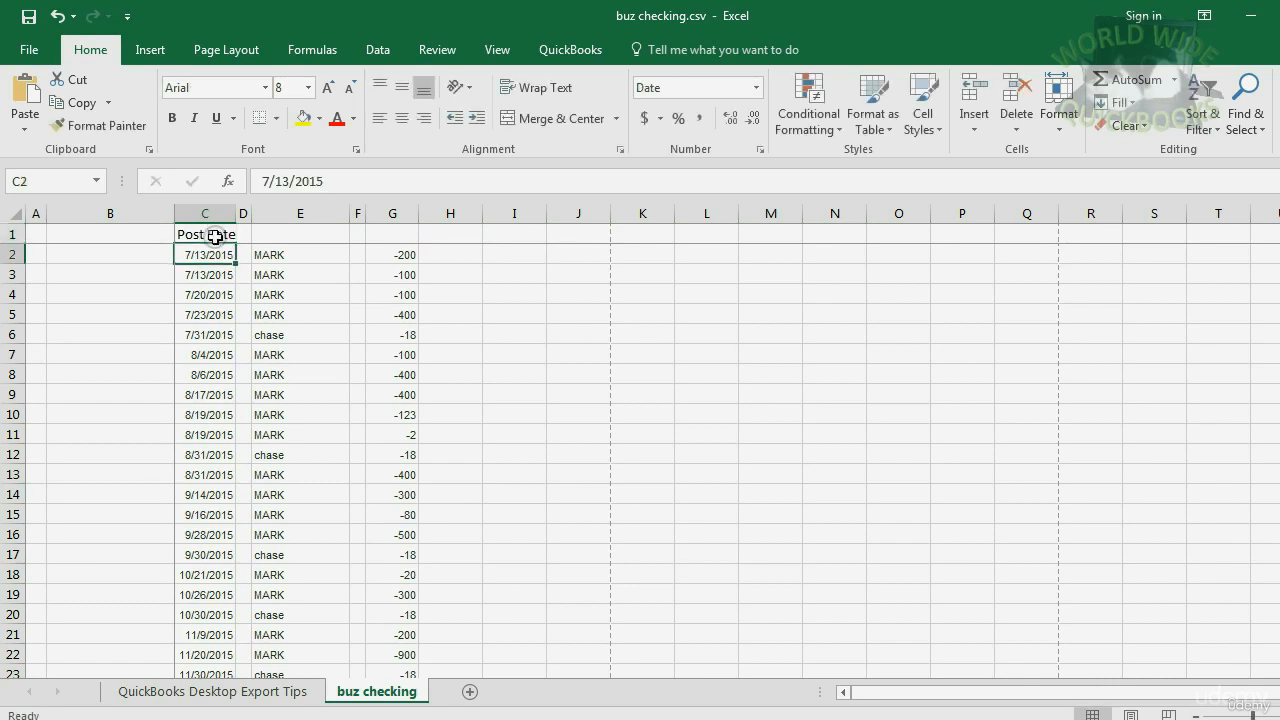
Step: Enter the headings Description in E1 and Amount in G1, and save the CSV file
key("Up")
key("Right")
key("Right")
type("Des")
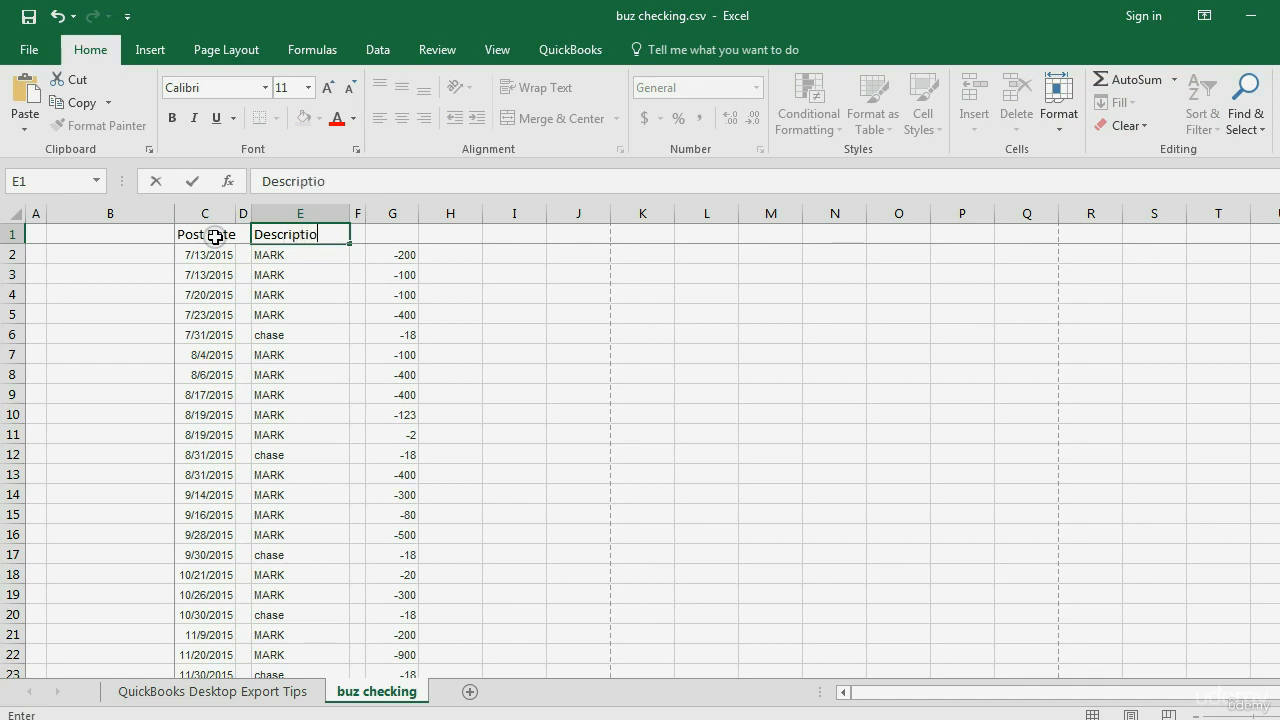
key("Return")
key("Up")
key("Right")
key("Right")
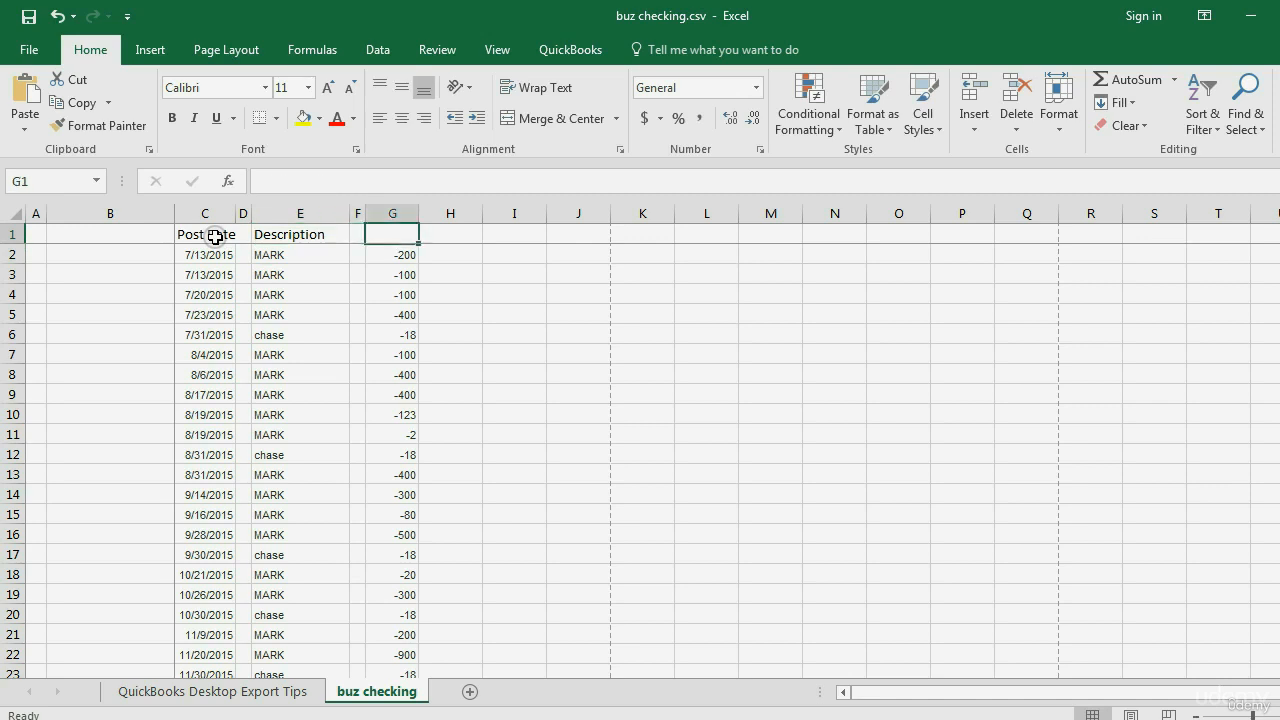
type("Amount")
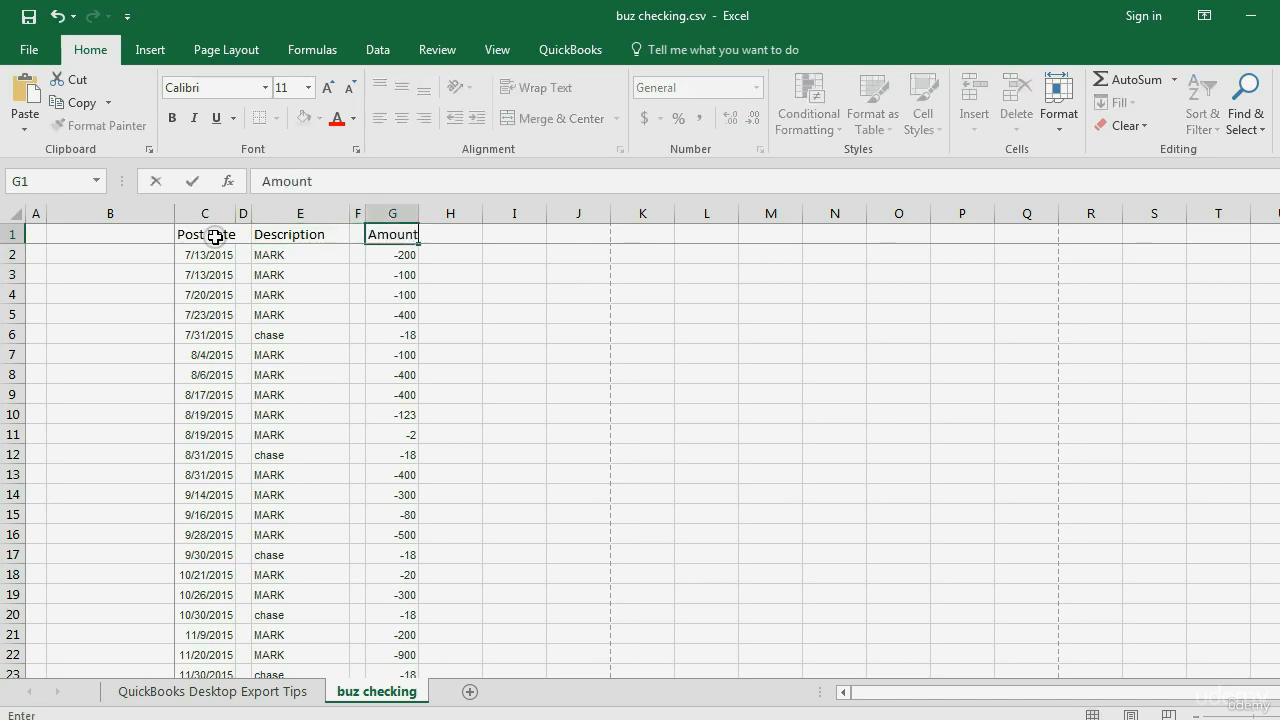
key("Return")
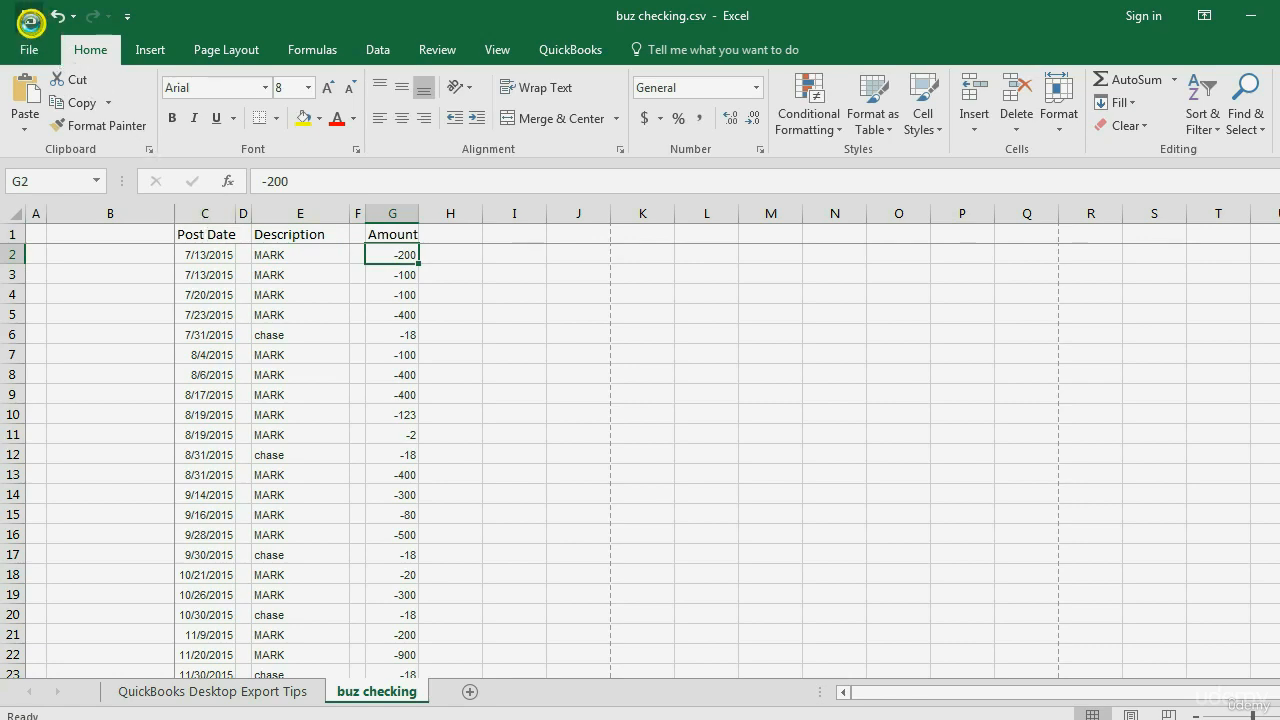
Step: Advance the PowerPoint slide show to the import steps slide and switch to QuickBooks Online in the browser
left_click(706, 718)
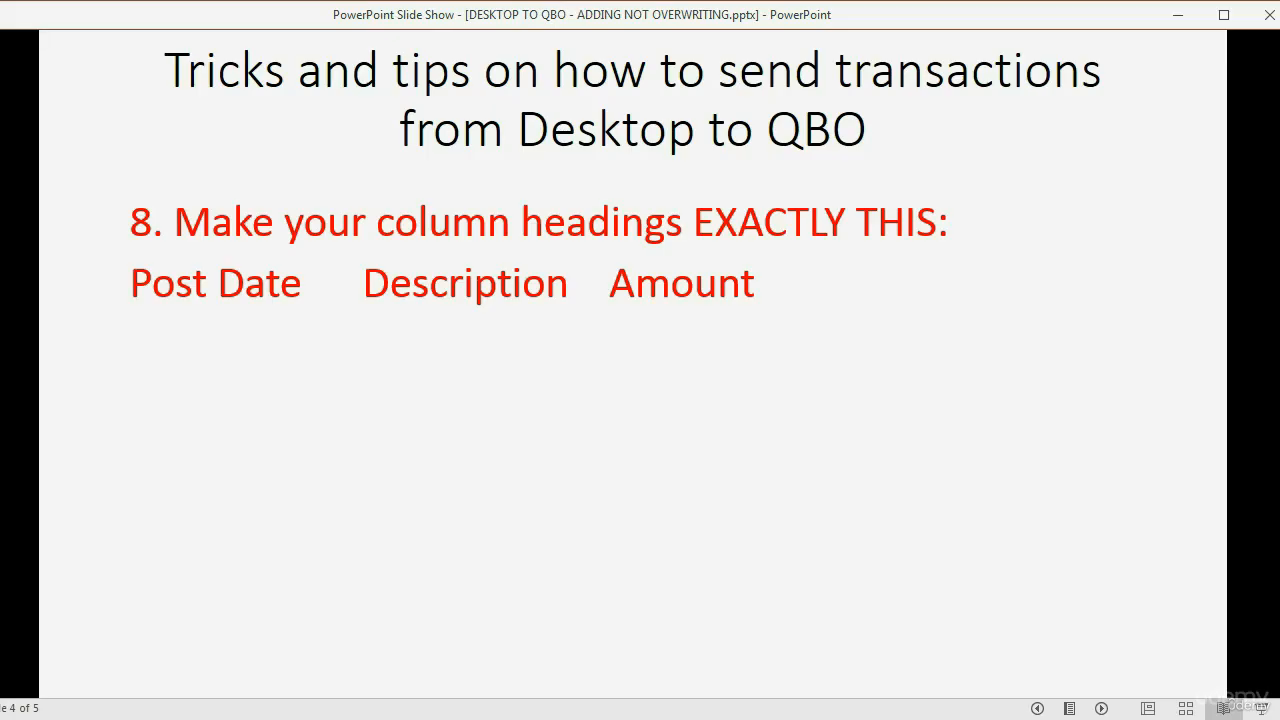
key("Right")
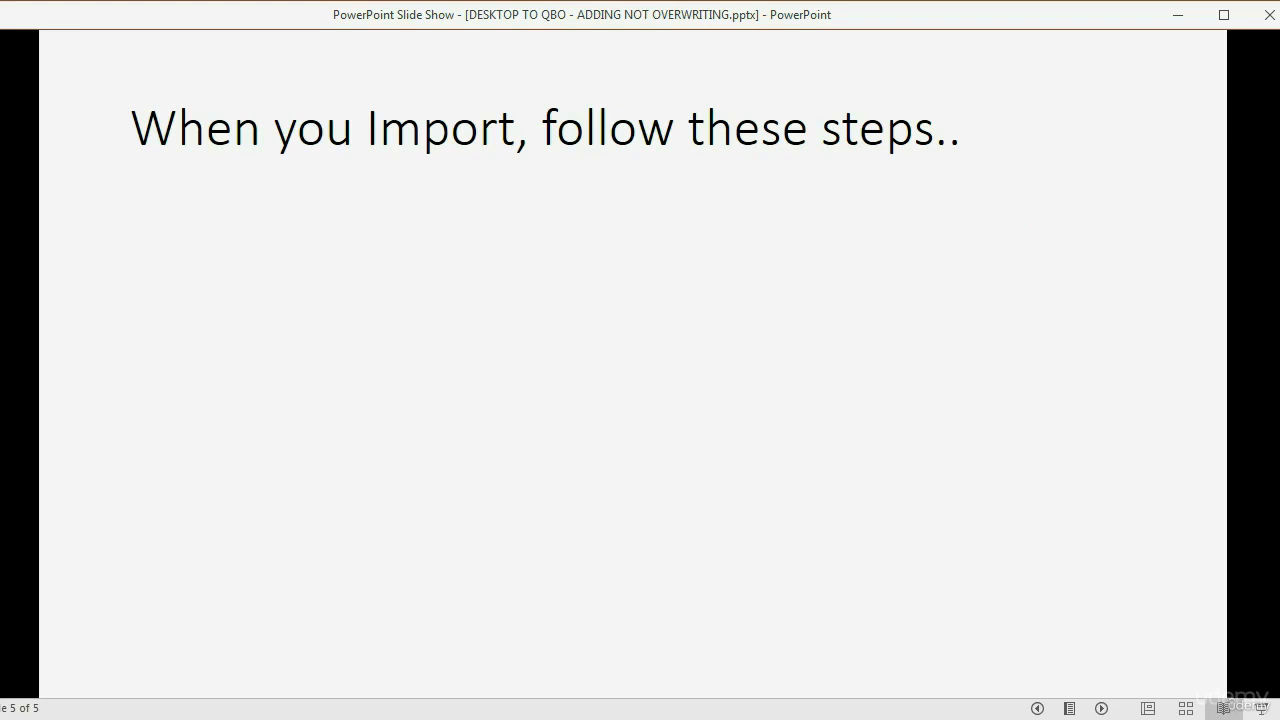
left_click(967, 432)
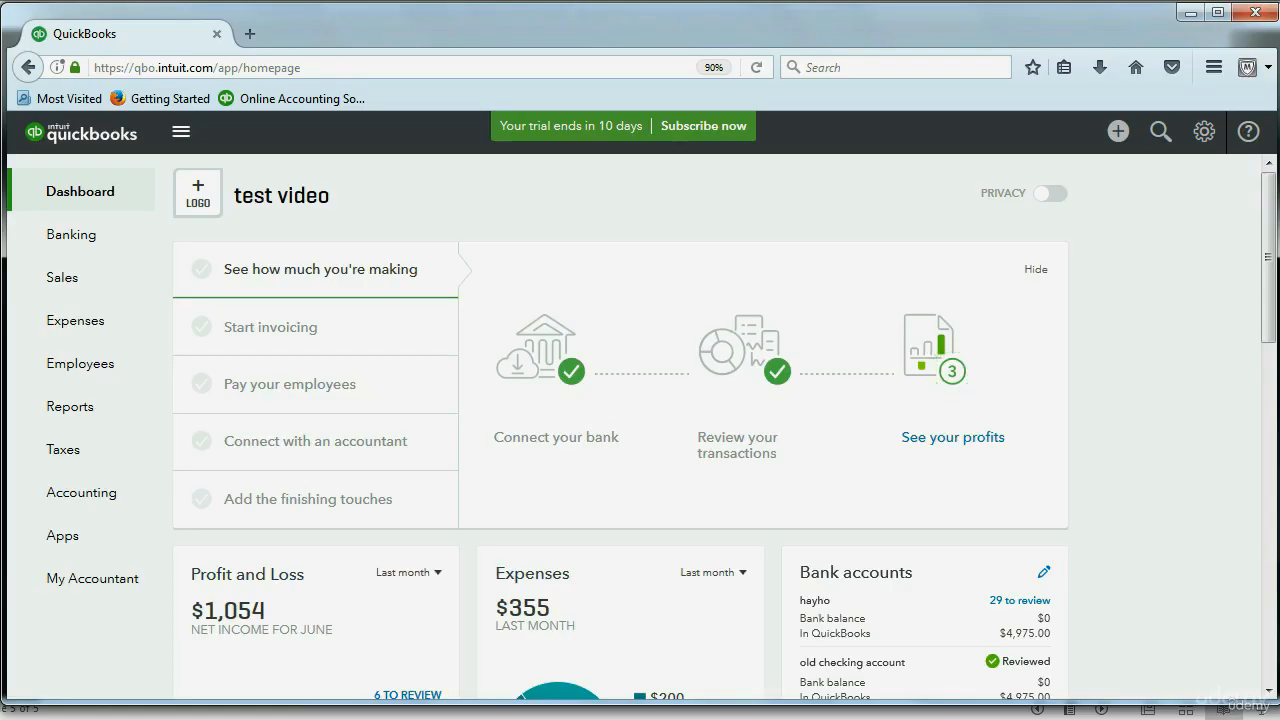
Step: Open the Banking page and start a file upload for bank transactions
left_click(94, 244)
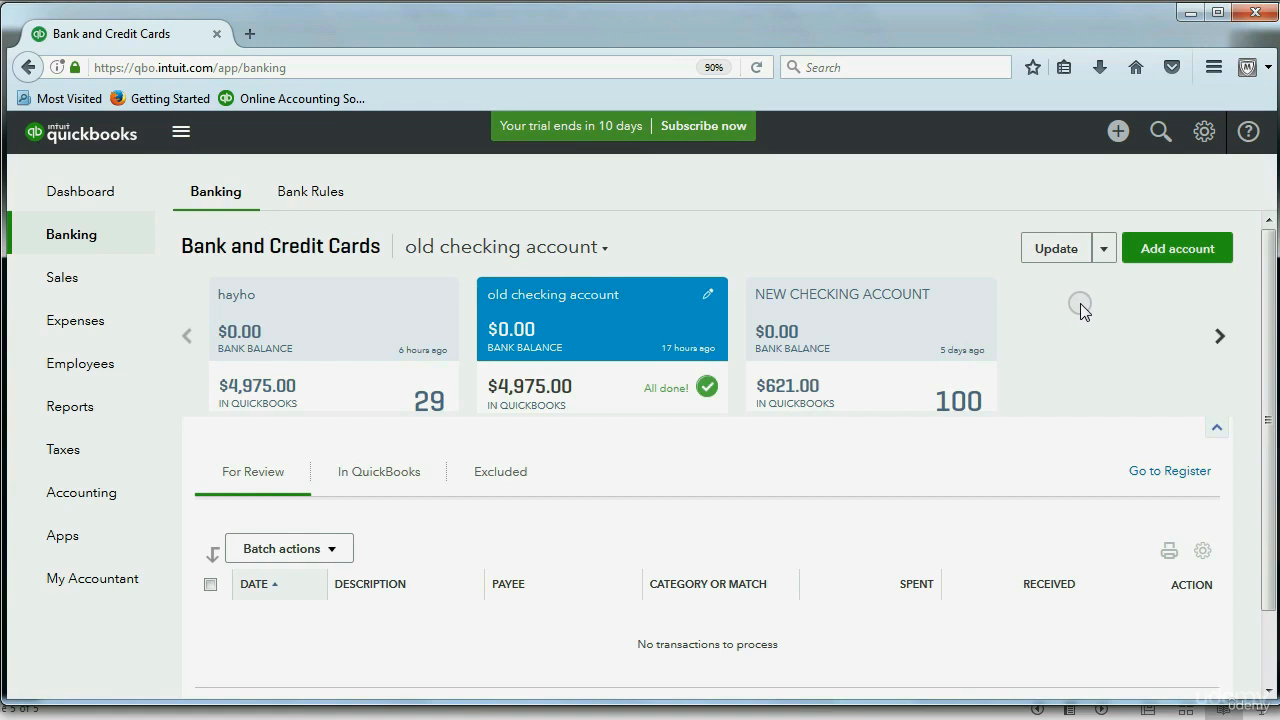
left_click(1104, 250)
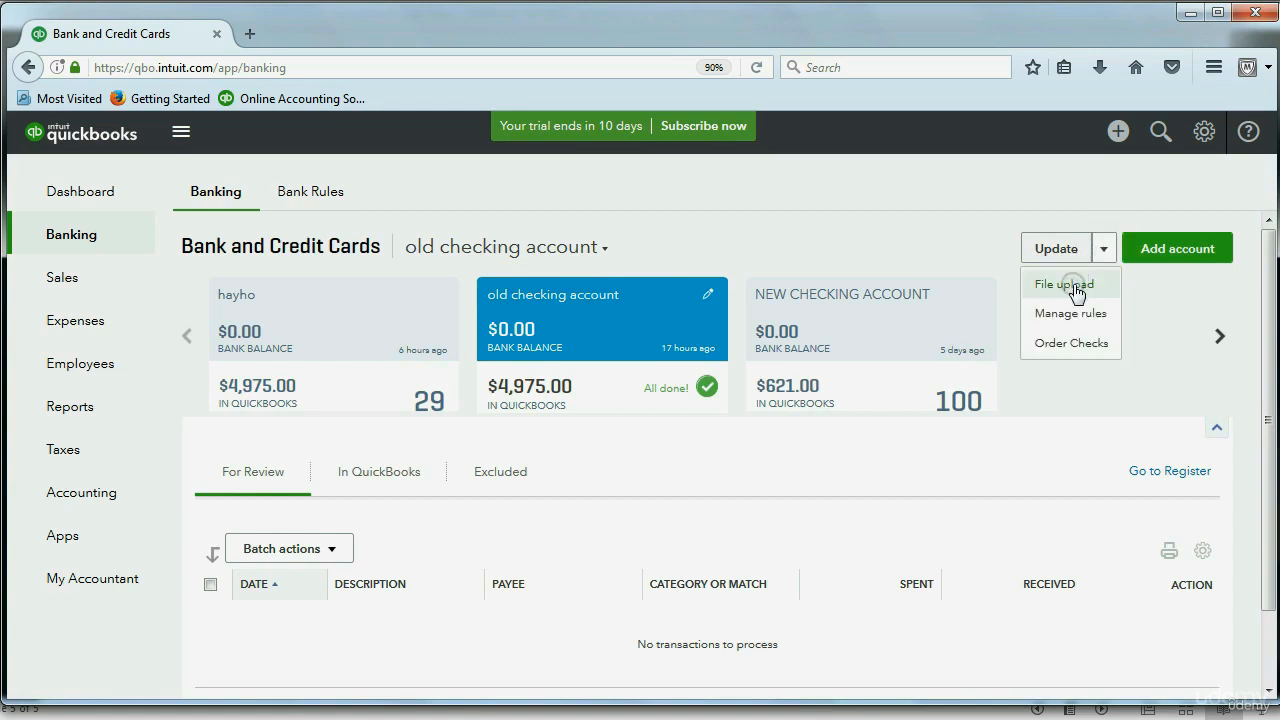
left_click(1073, 284)
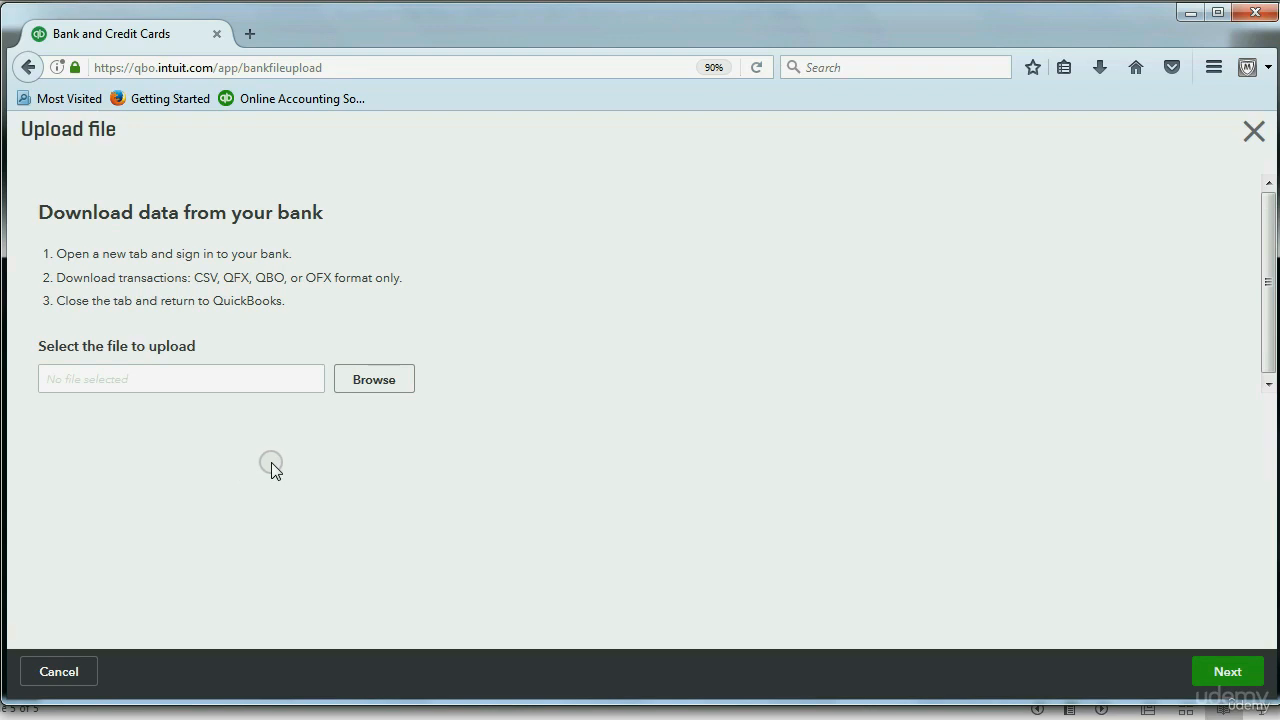
Step: Choose buz checking.csv from the Desktop as the file to upload and continue to account selection
left_click(362, 385)
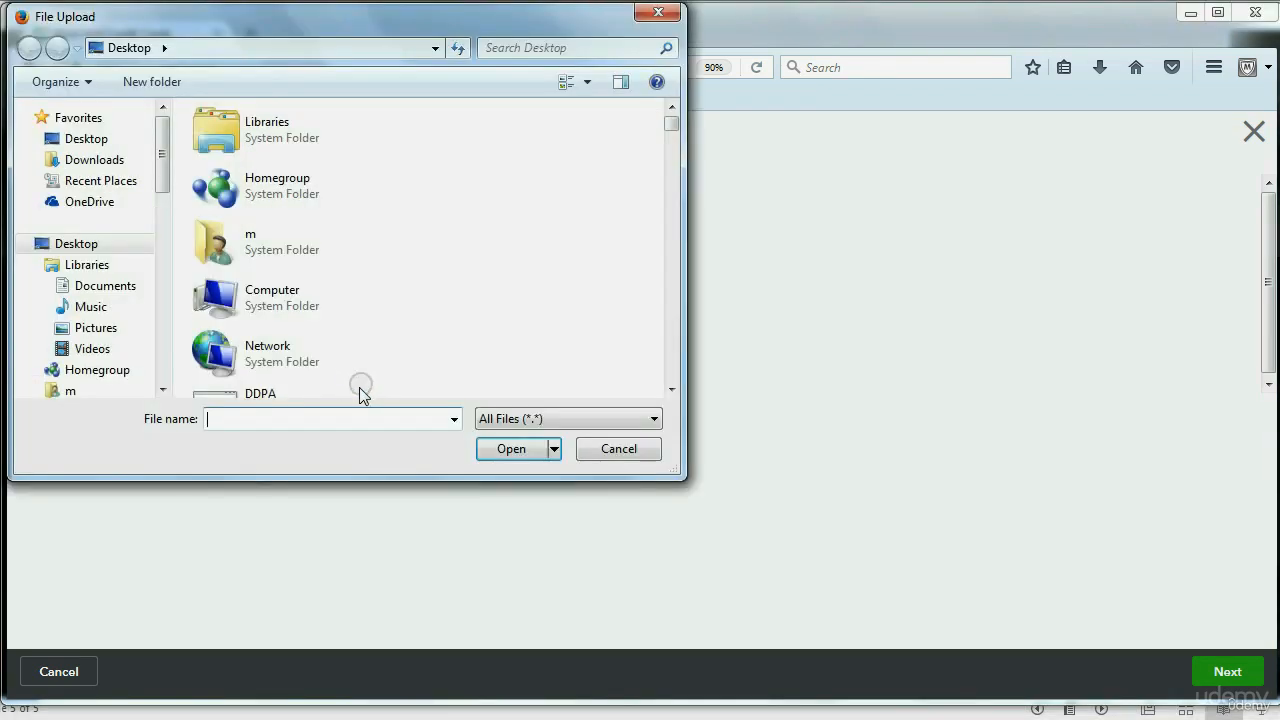
left_click(336, 420)
type("bu")
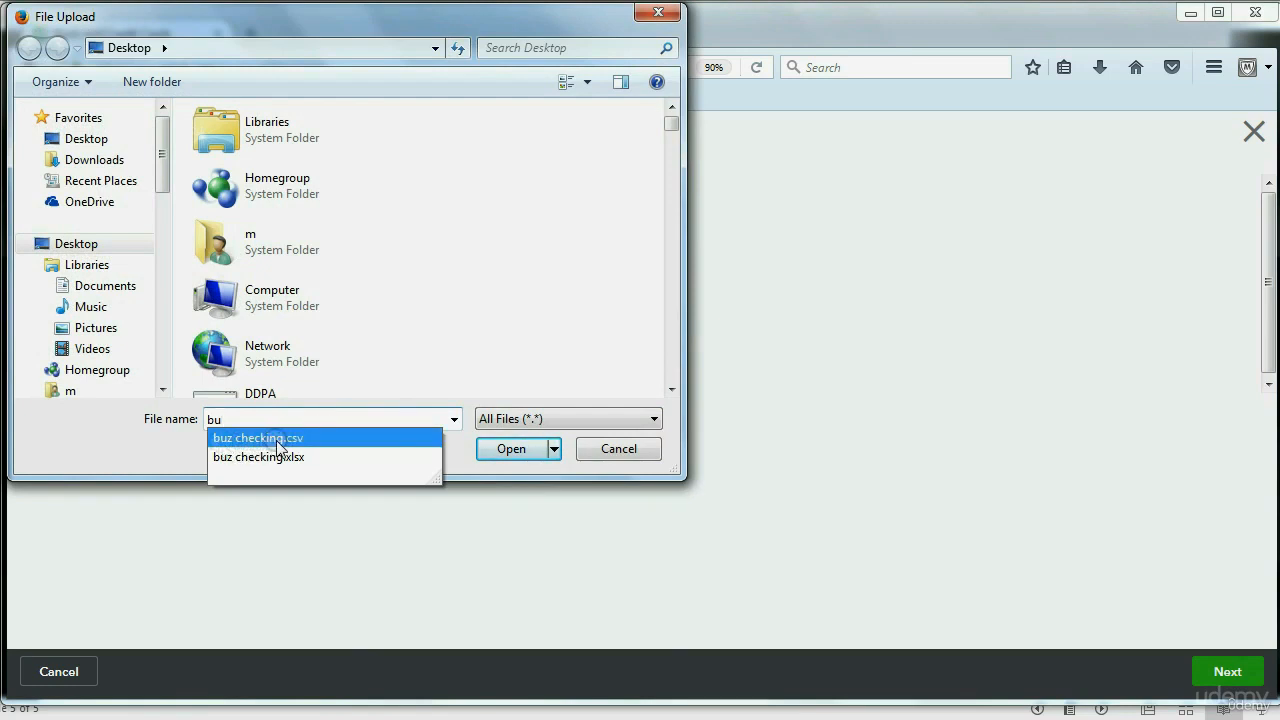
left_click(271, 440)
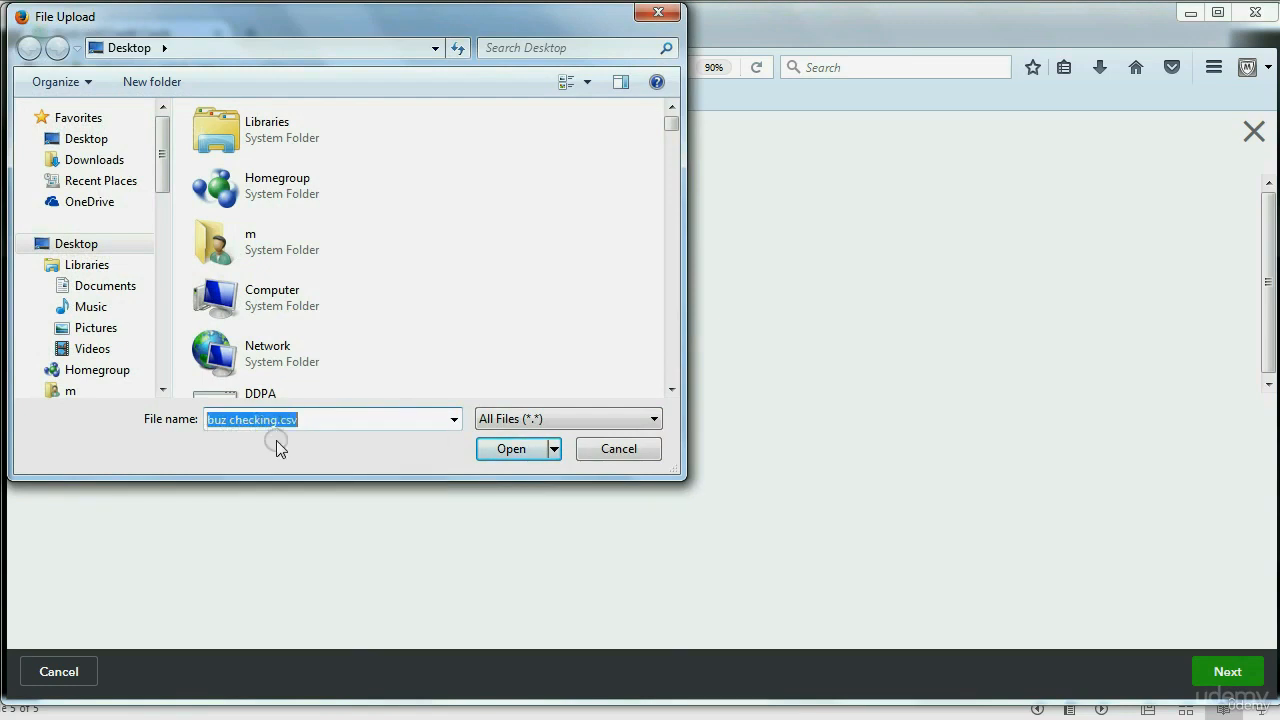
left_click(509, 449)
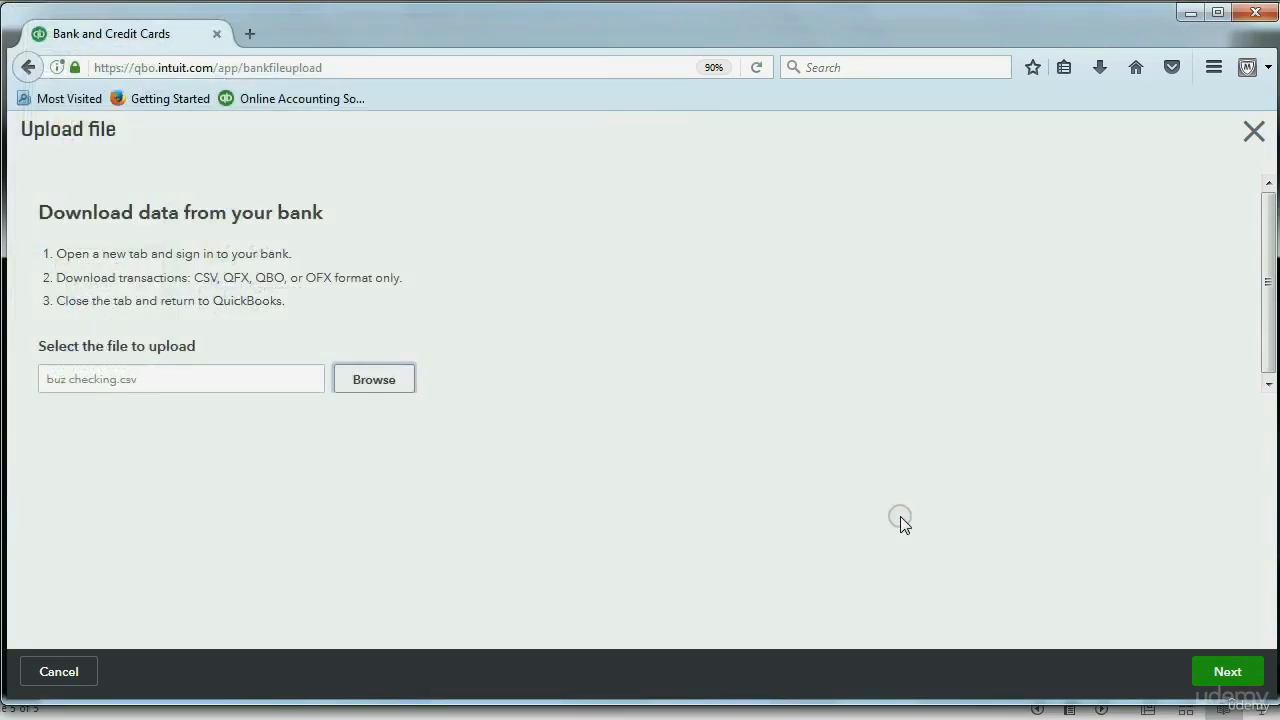
left_click(1218, 675)
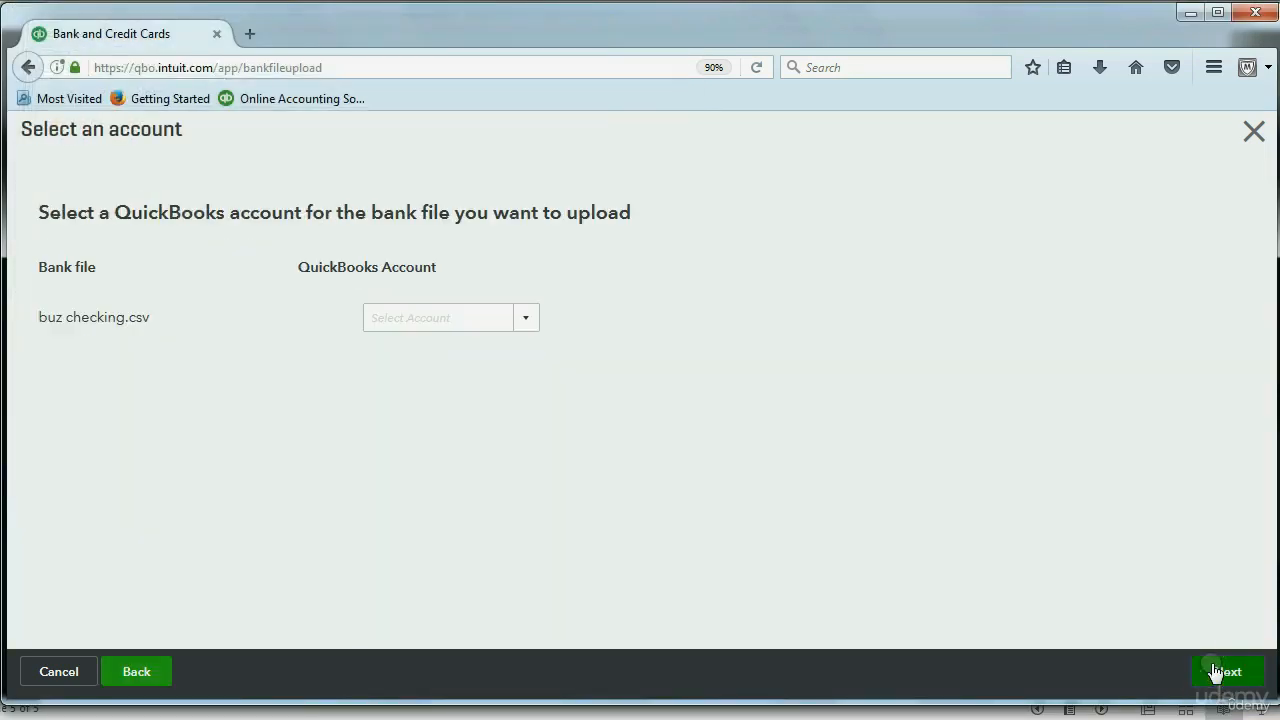
Step: Assign the uploaded file to the Buz Checking bank account and continue to the CSV column mapping
left_click(528, 320)
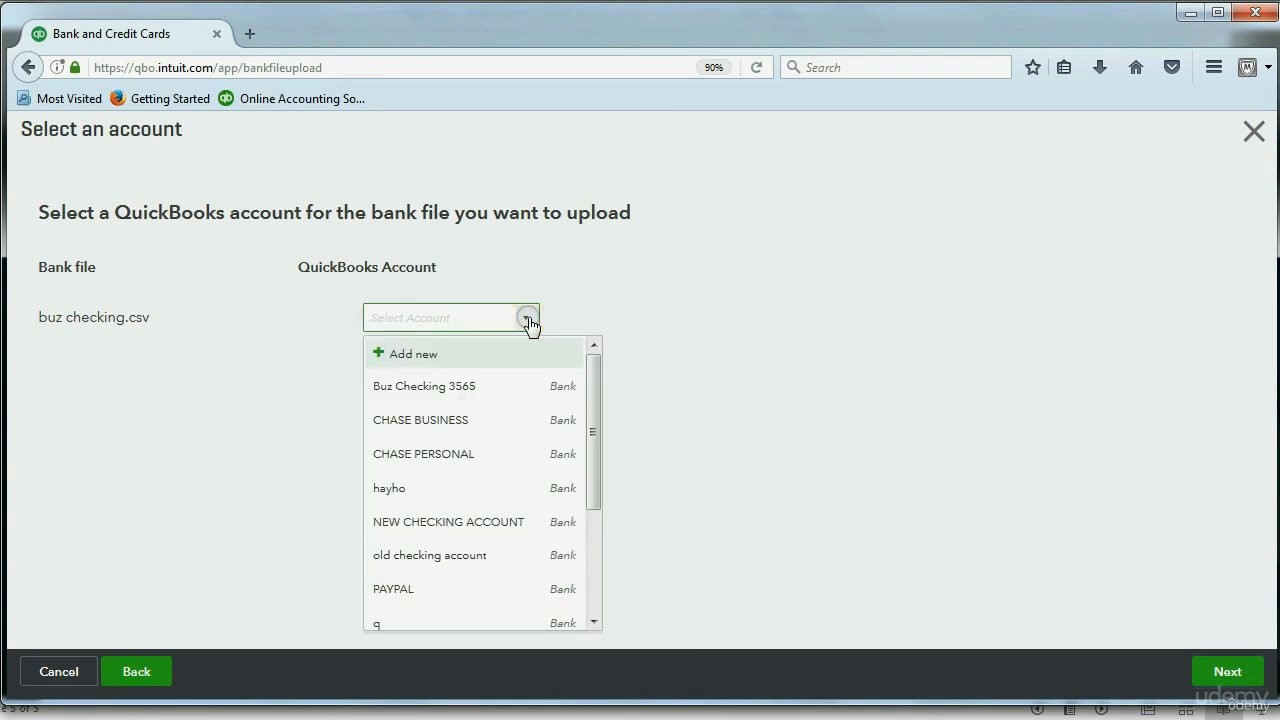
left_click(477, 391)
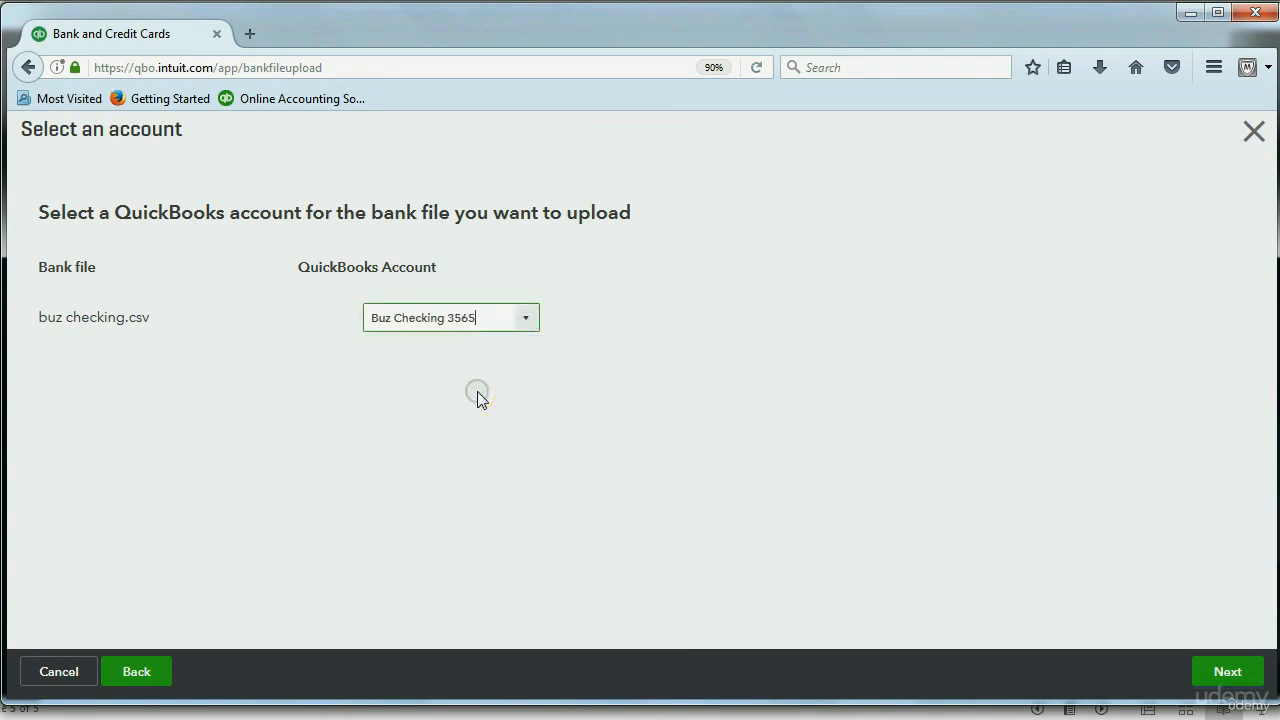
left_click(1238, 671)
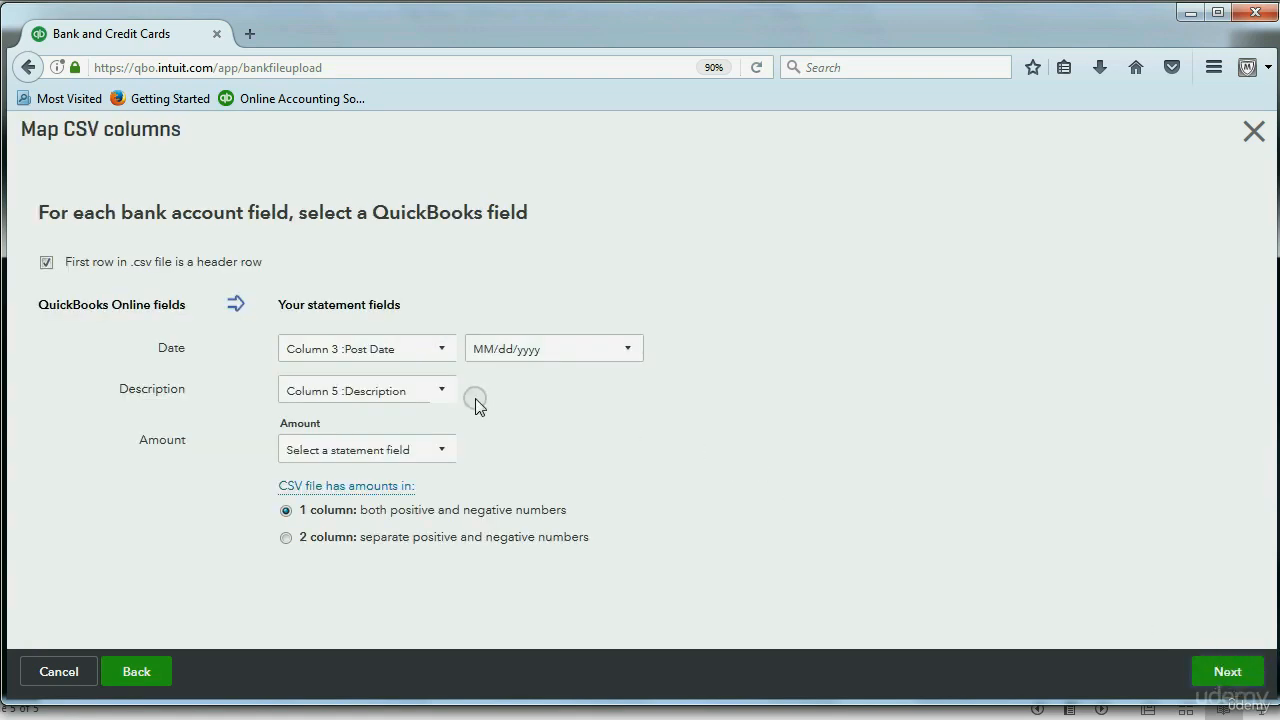
Step: Map the Date field to Column 3: Post Date in MM/dd/yyyy format and the Description field to Column 5: Description
left_click(441, 352)
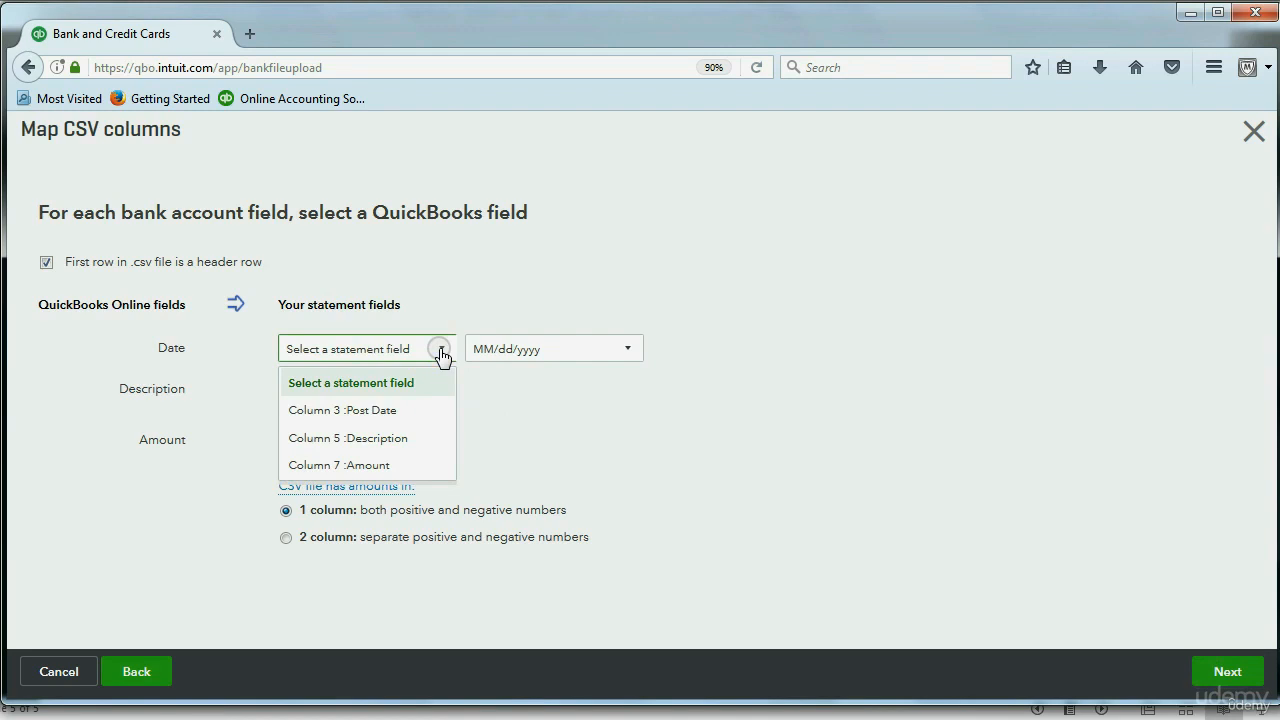
left_click(421, 409)
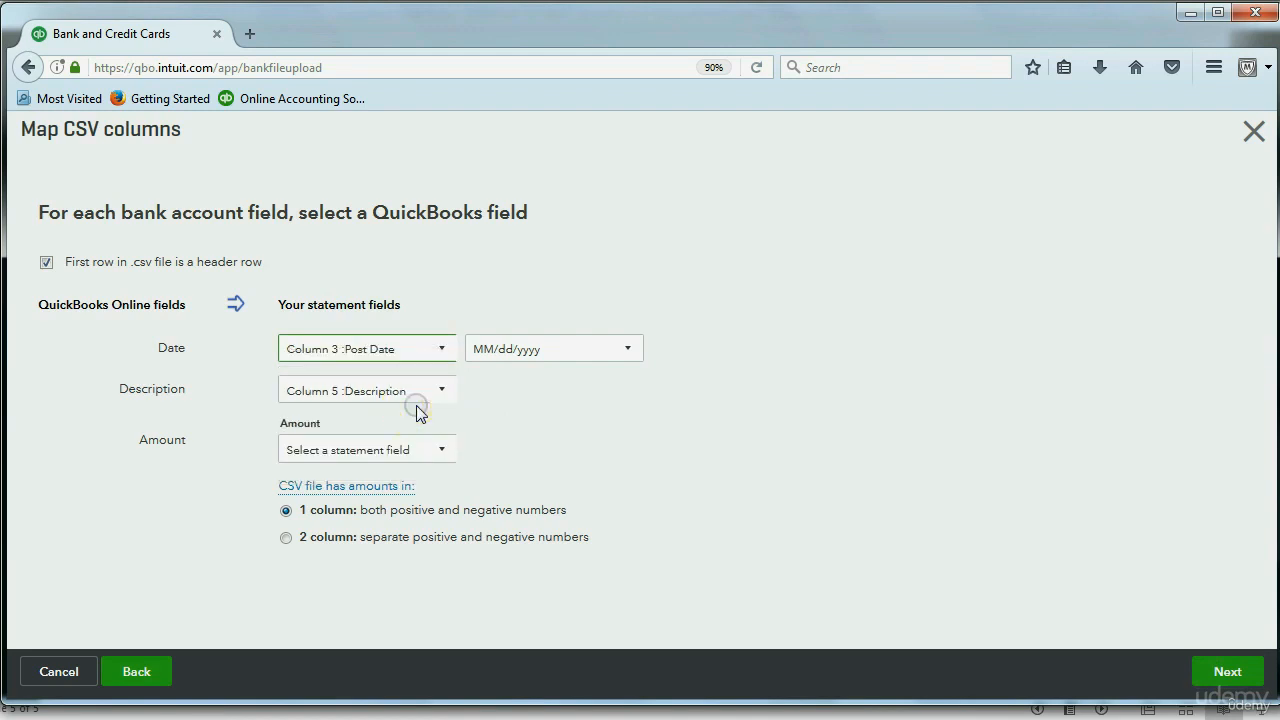
left_click(628, 350)
left_click(579, 409)
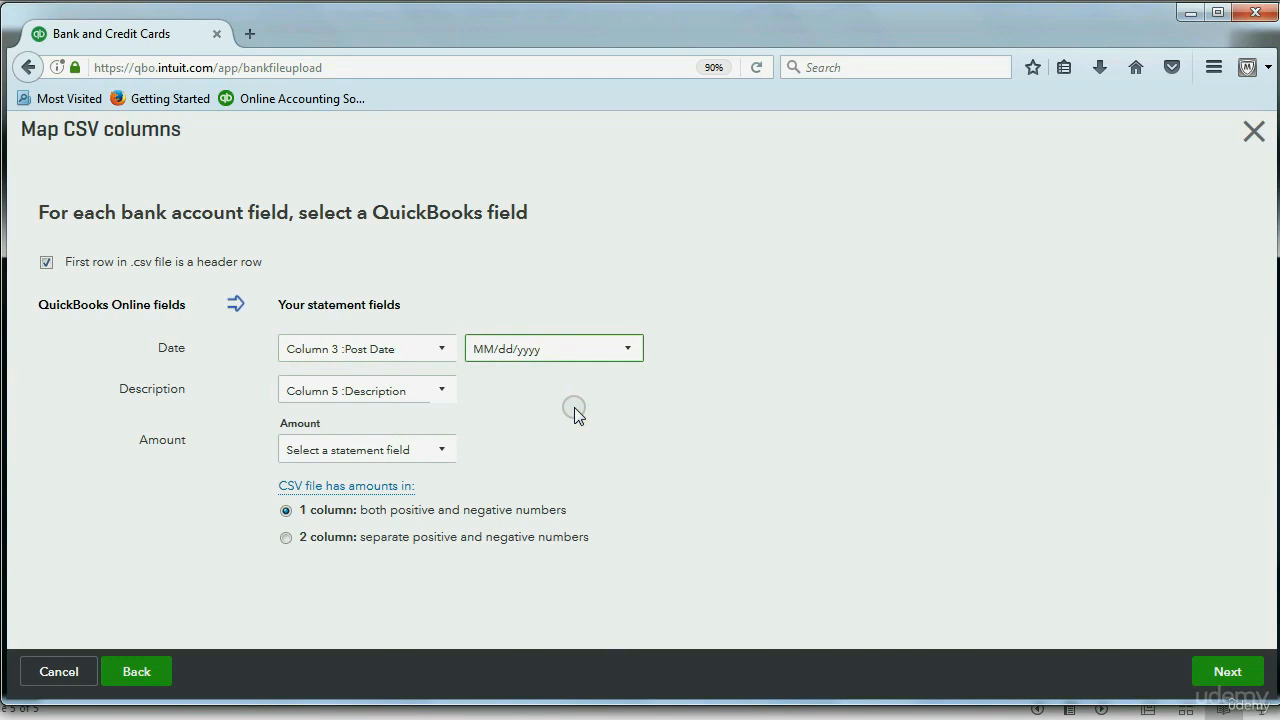
left_click(443, 391)
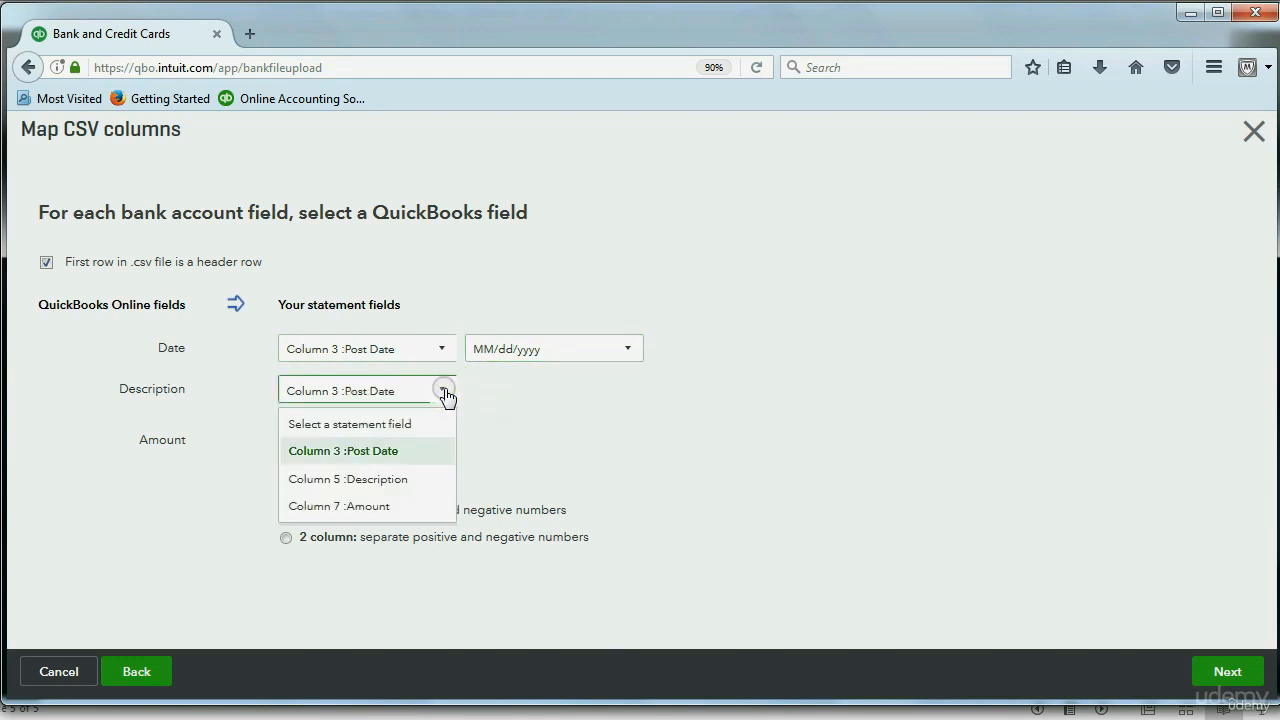
left_click(398, 480)
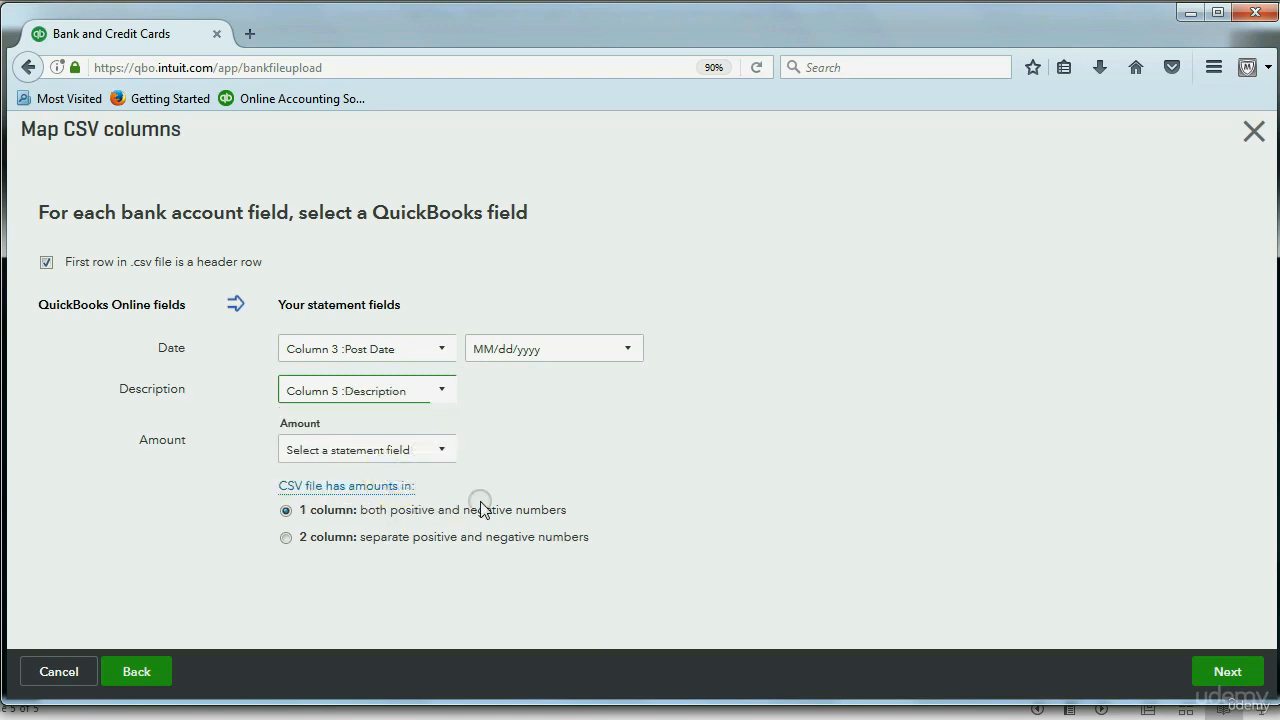
Step: Check the Description column in Excel against the Name column in the QuickBooks Desktop report, and return to the column mapping in Firefox
left_click(644, 718)
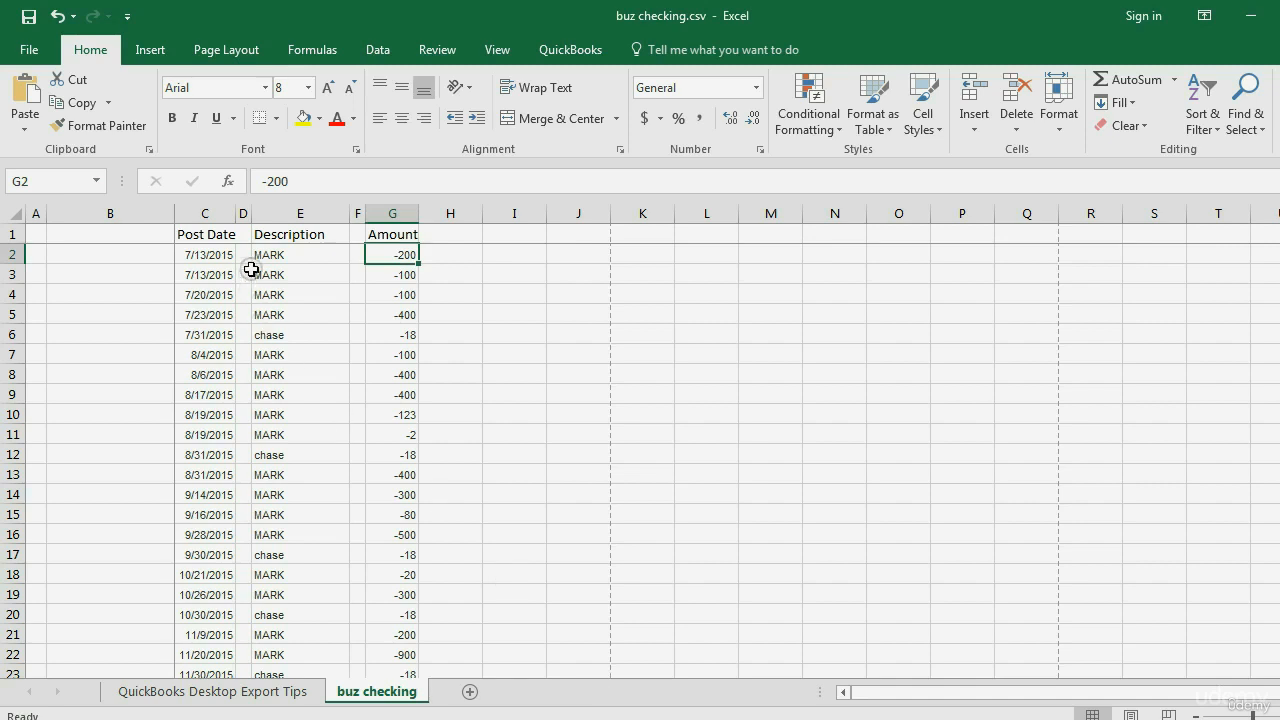
left_click(280, 238)
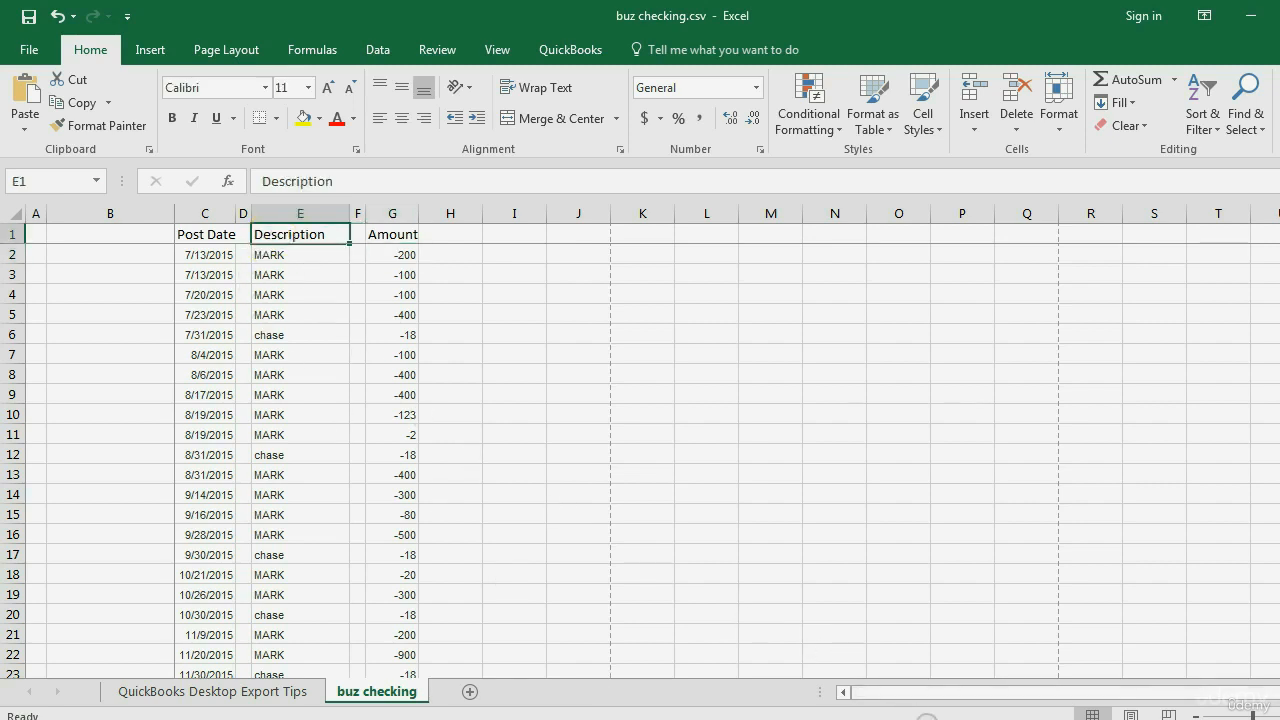
left_click(948, 718)
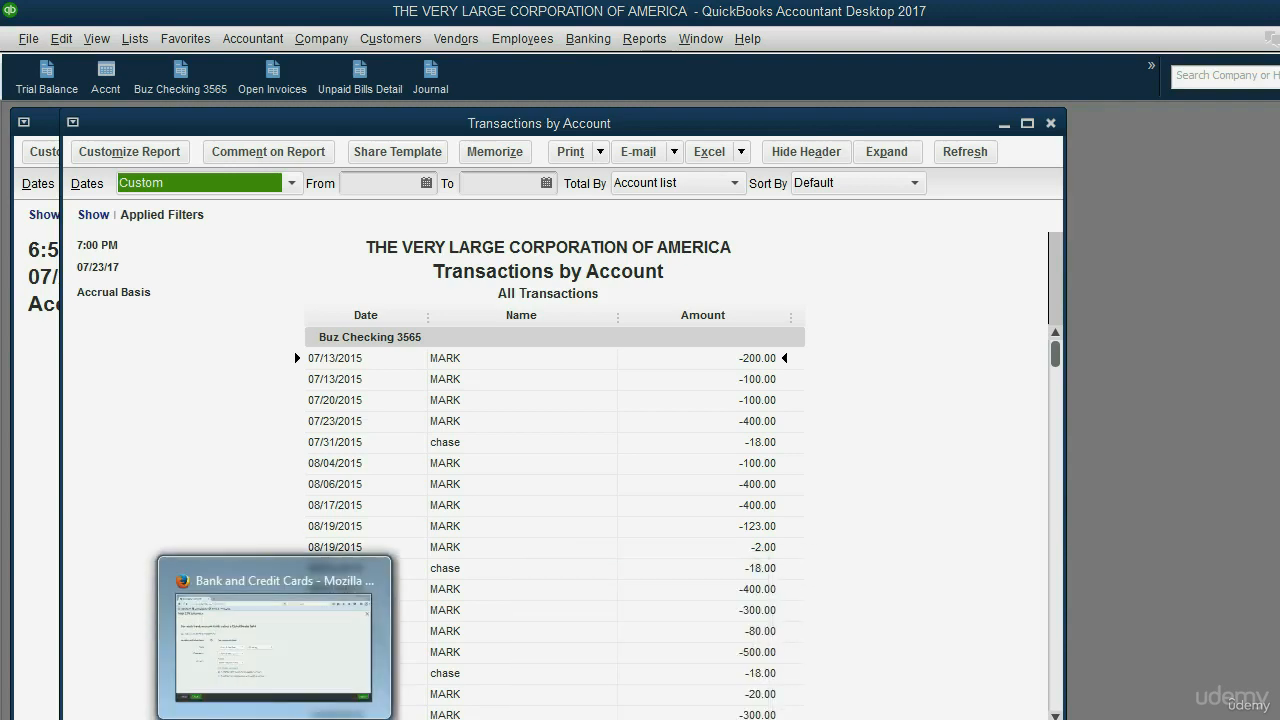
left_click(274, 718)
Step: Map the Amount field to Column 7: Amount as a single column of positive and negative numbers, and continue to transaction selection
left_click(437, 392)
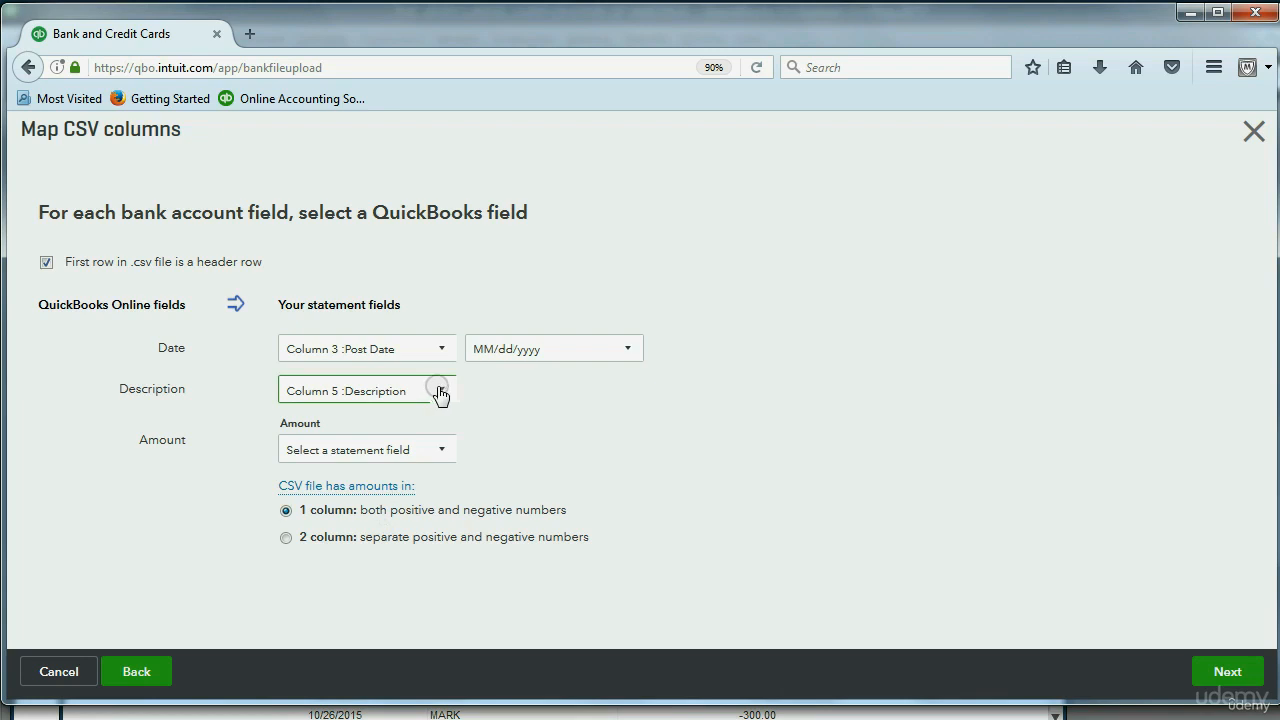
left_click(432, 455)
left_click(390, 565)
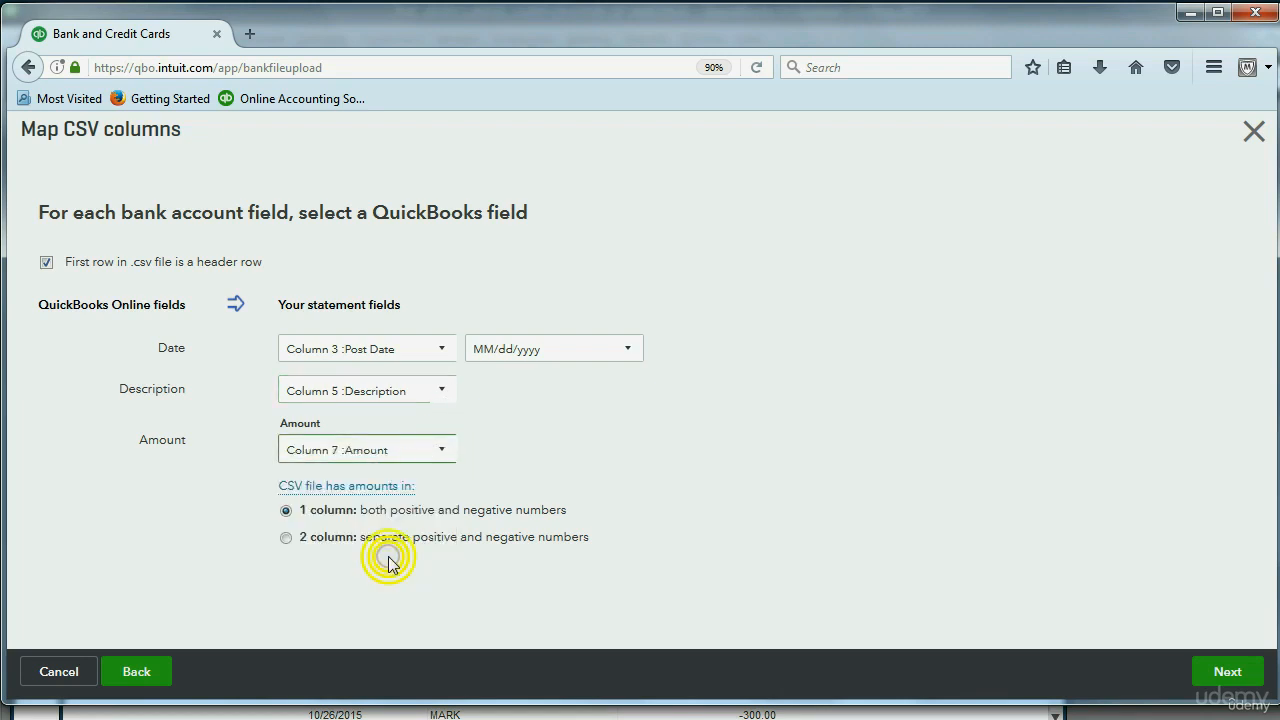
left_click(1215, 668)
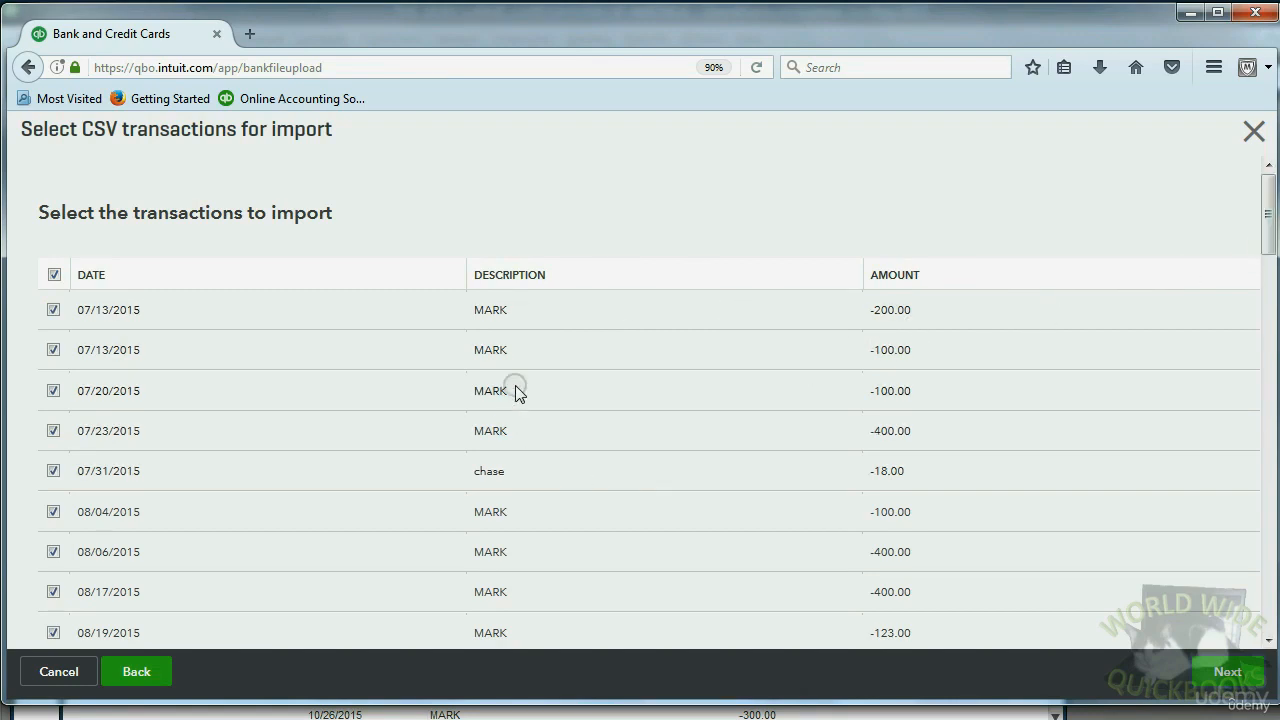
Step: Review the full list of selected CSV transactions, import them all, and return to the Banking page
left_click_drag(1267, 250, 1265, 220)
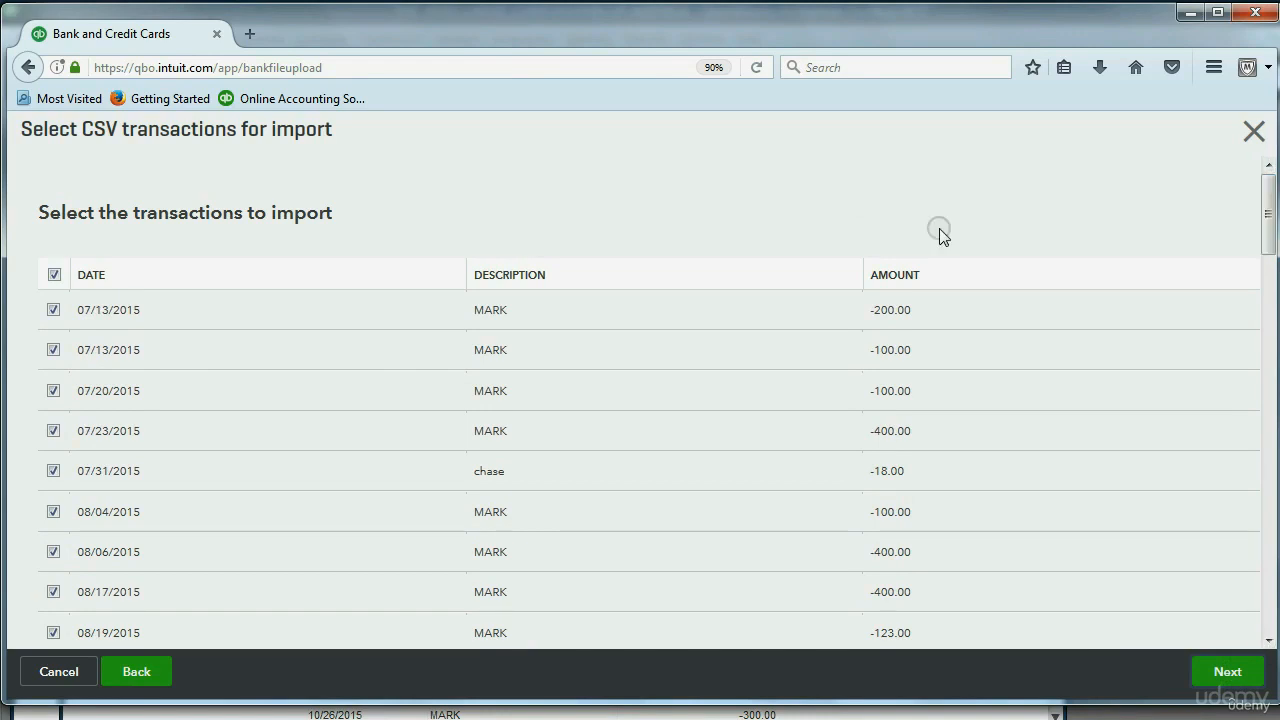
scroll(854, 340, "down", 5)
scroll(857, 343, "down", 3)
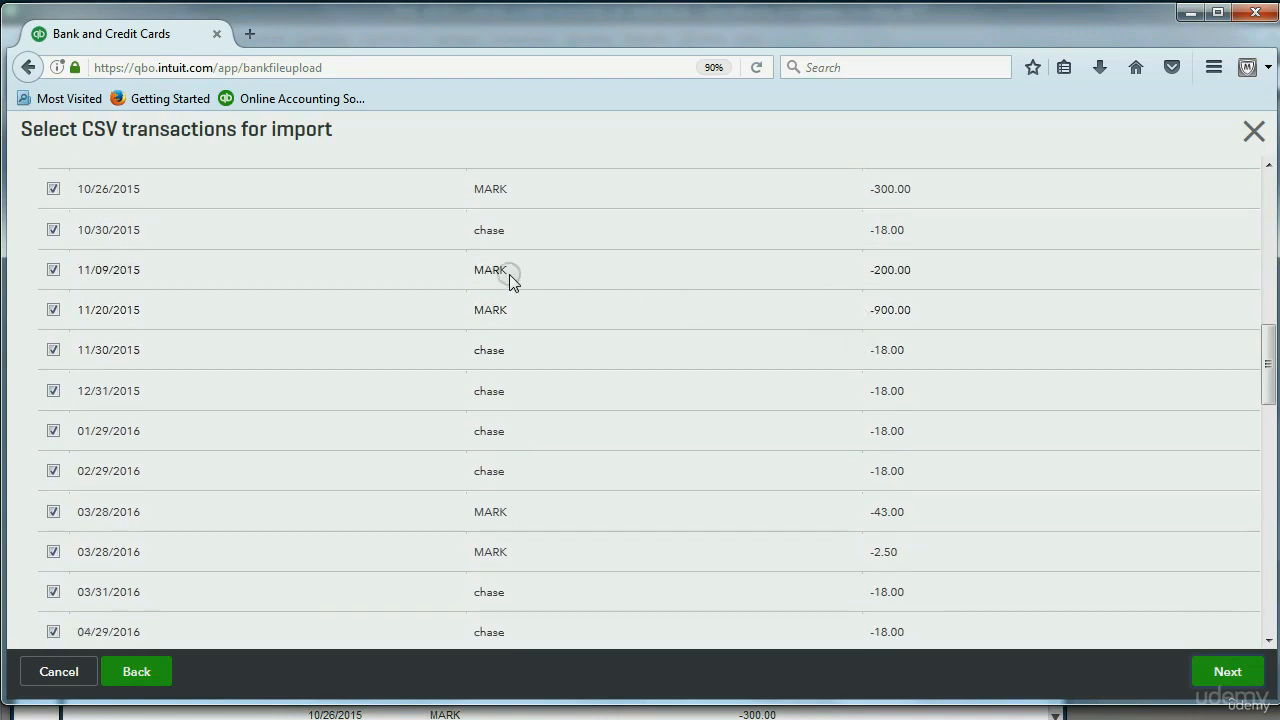
scroll(488, 270, "down", 5)
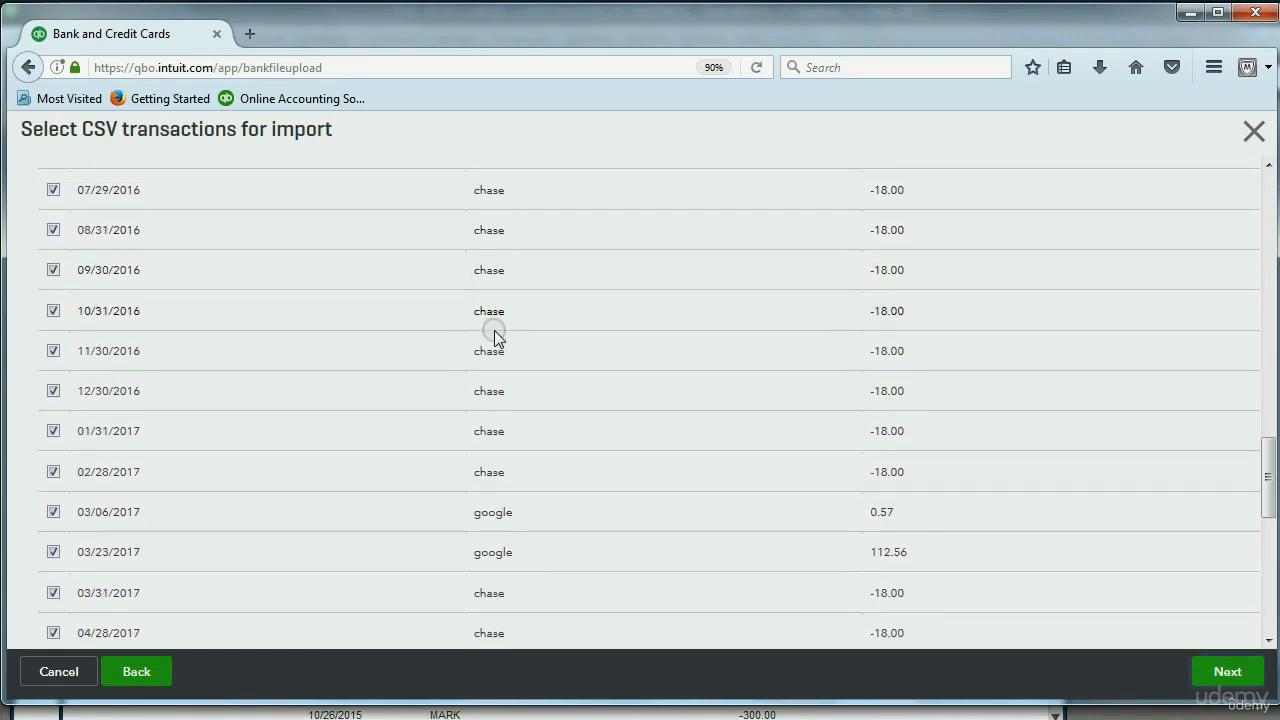
scroll(495, 340, "down", 5)
scroll(495, 362, "down", 3)
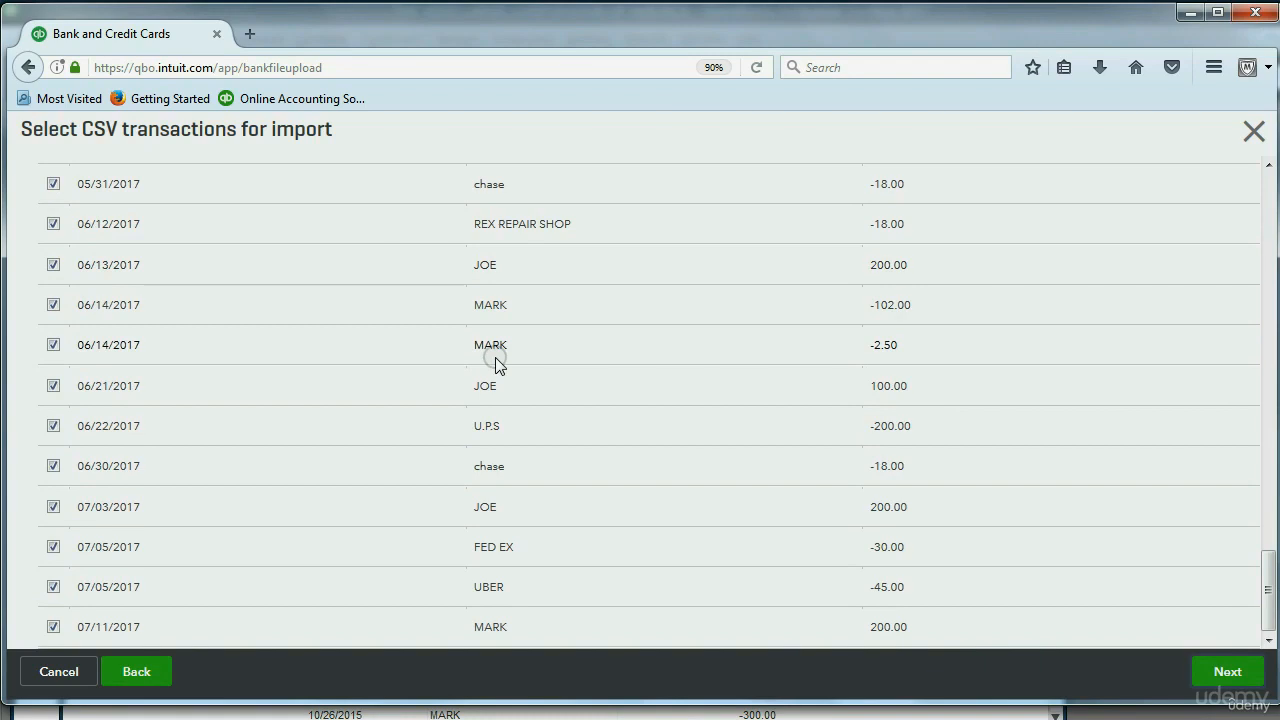
left_click(1236, 672)
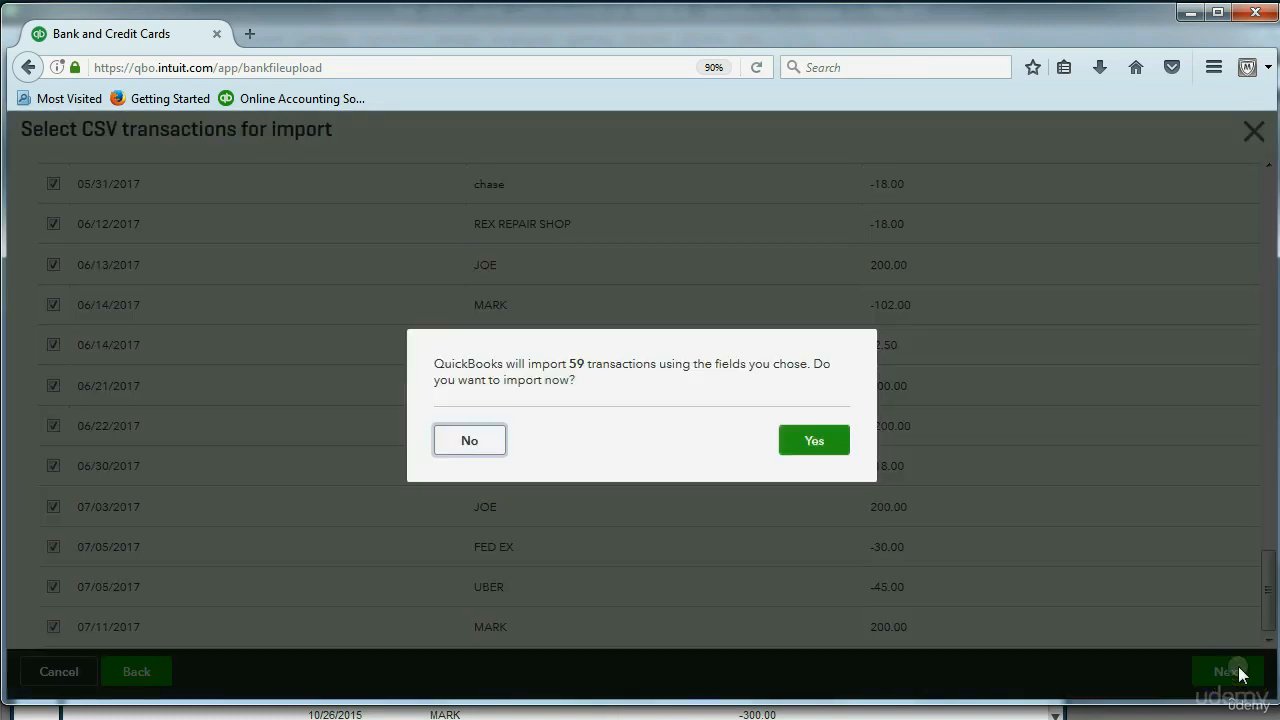
left_click(842, 447)
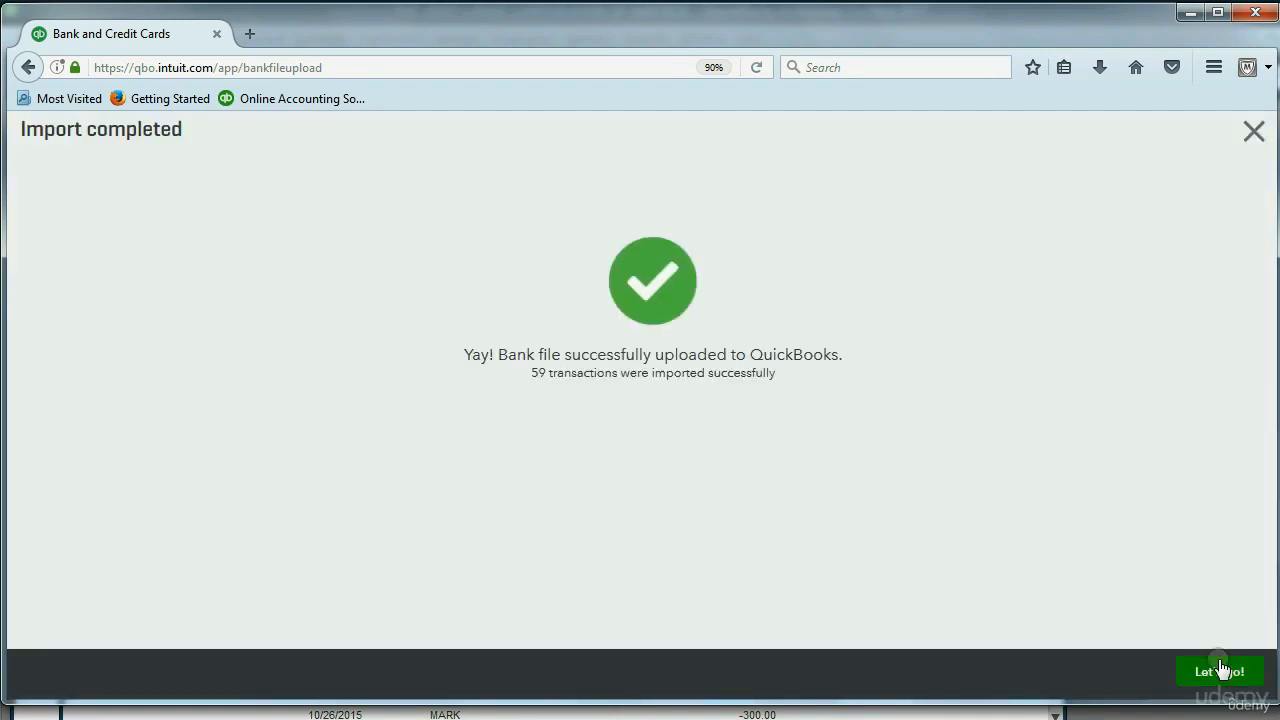
left_click(1220, 670)
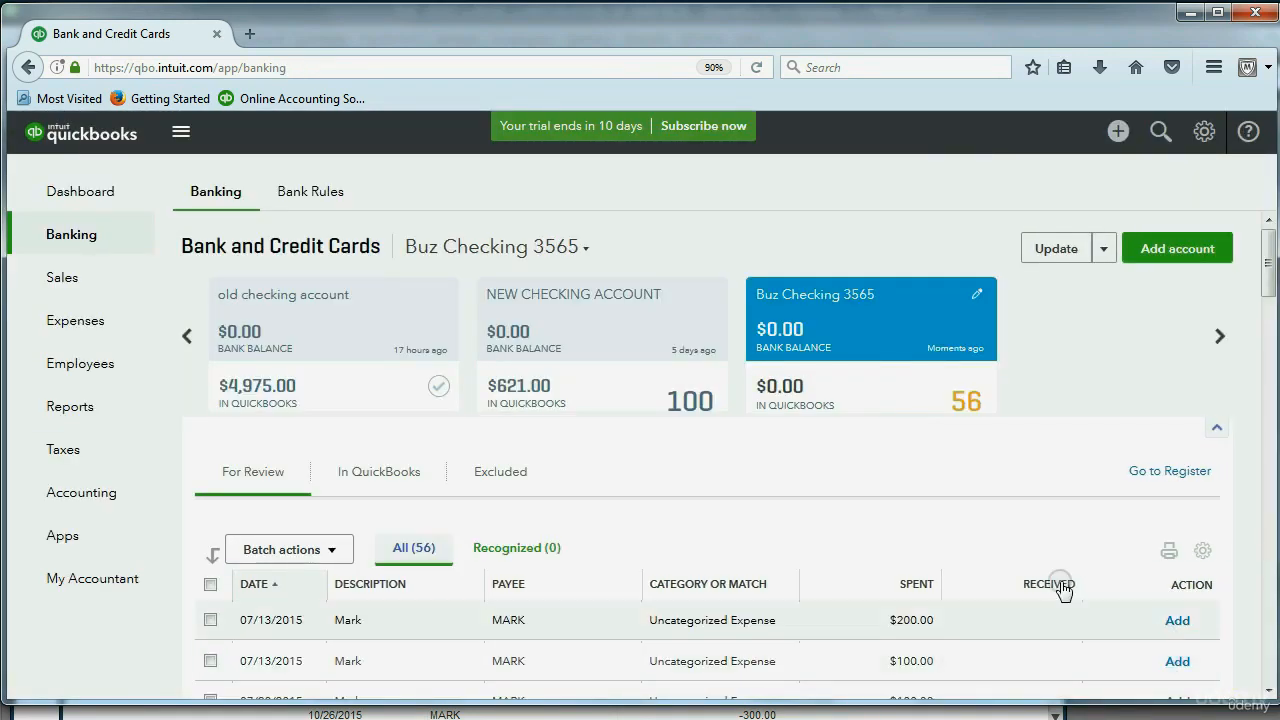
Step: Examine the Buz Checking transactions awaiting review and the ones bank rules have added to QuickBooks
scroll(821, 471, "down", 3)
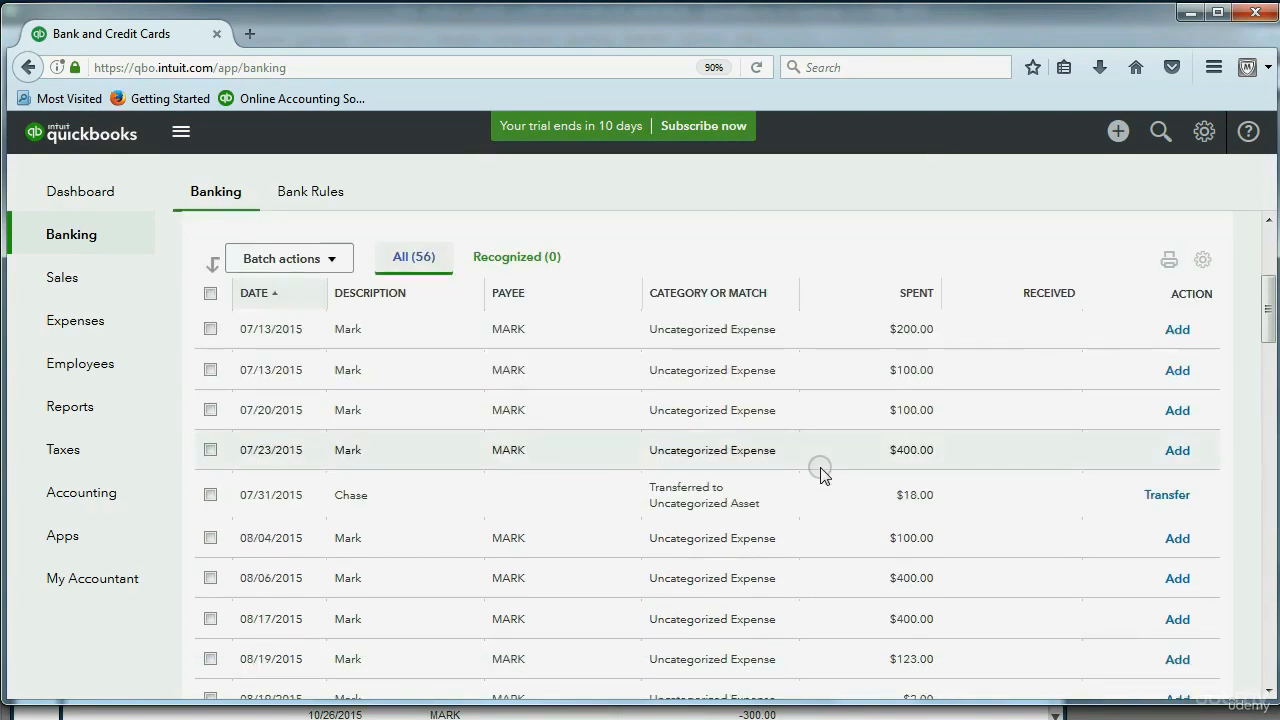
scroll(821, 473, "down", 18)
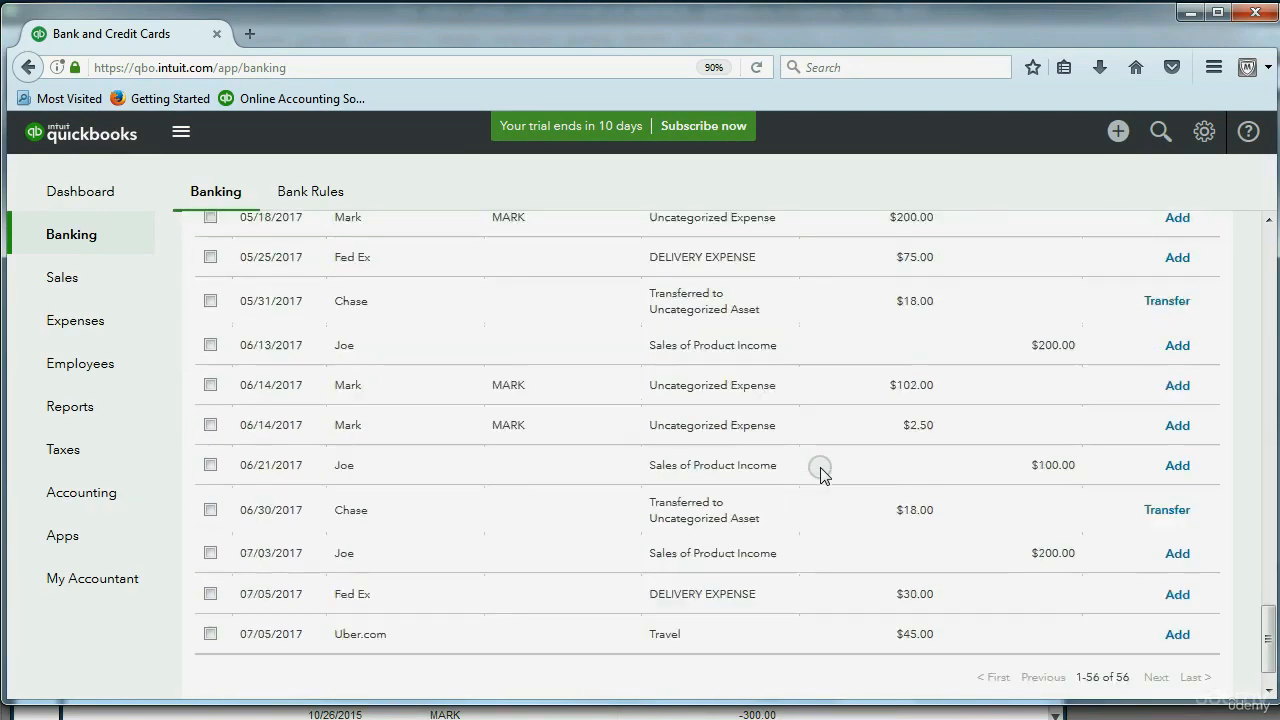
scroll(821, 471, "up", 20)
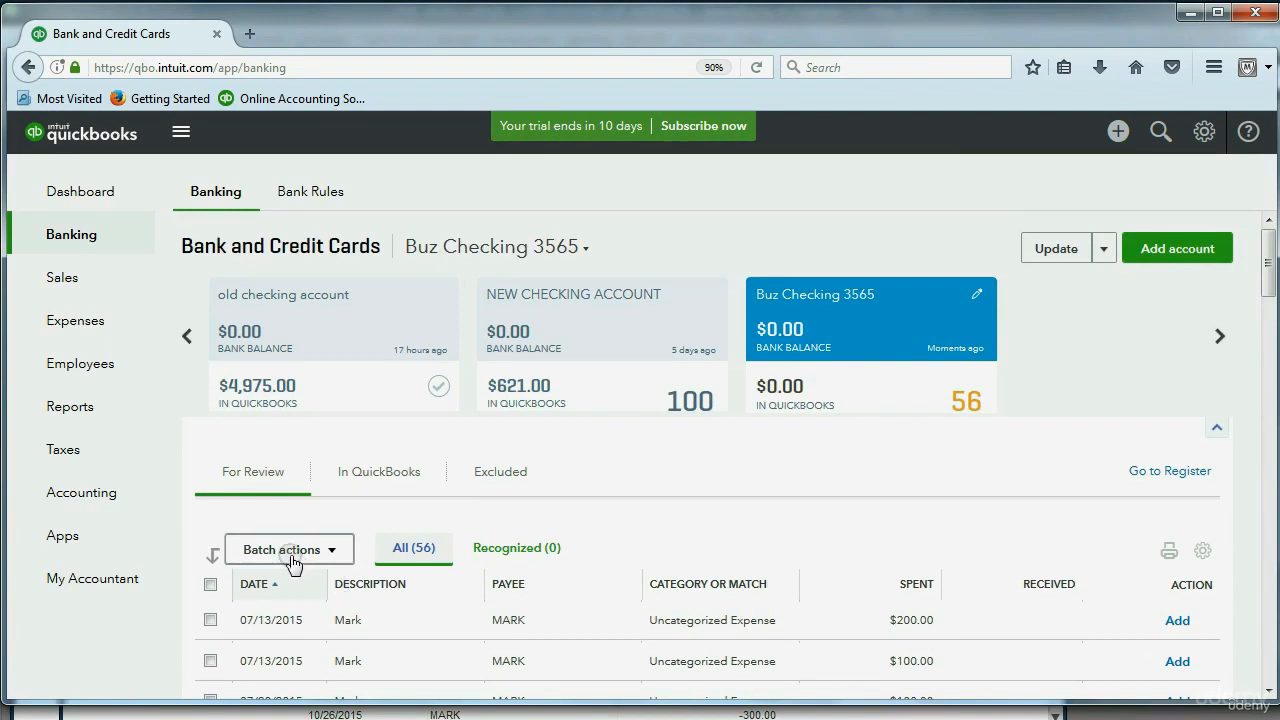
left_click(372, 474)
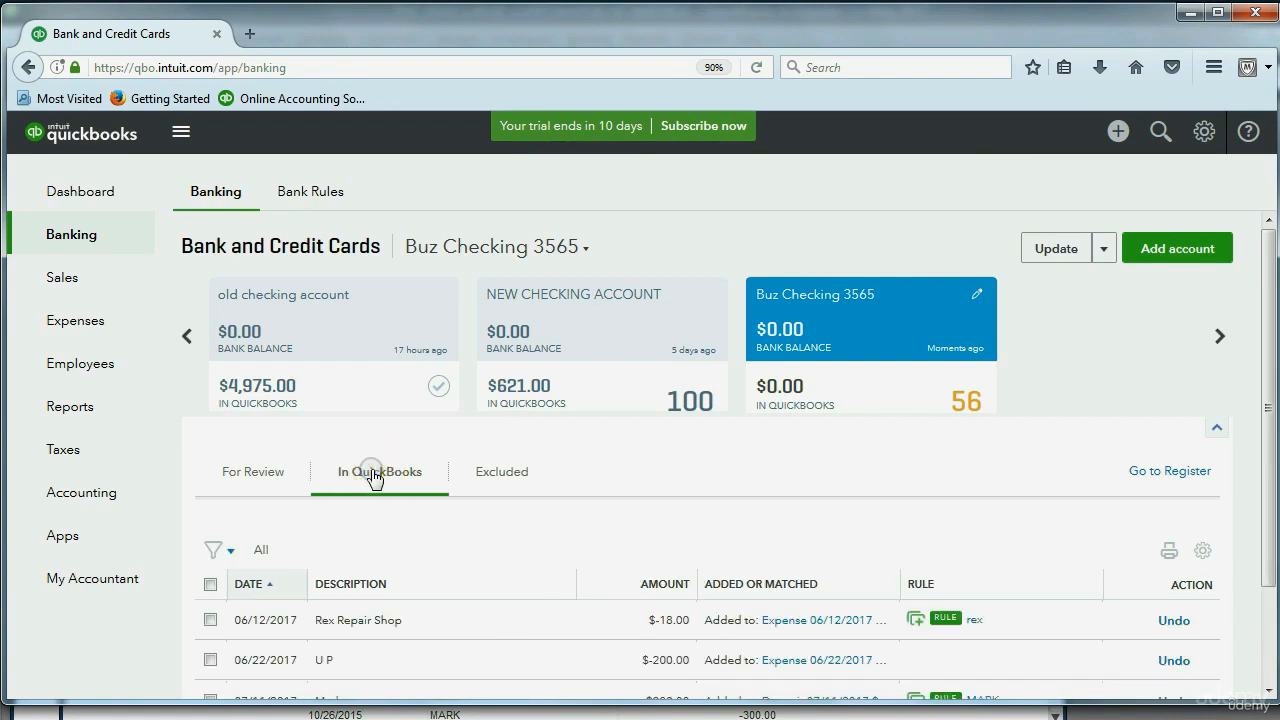
scroll(372, 474, "down", 2)
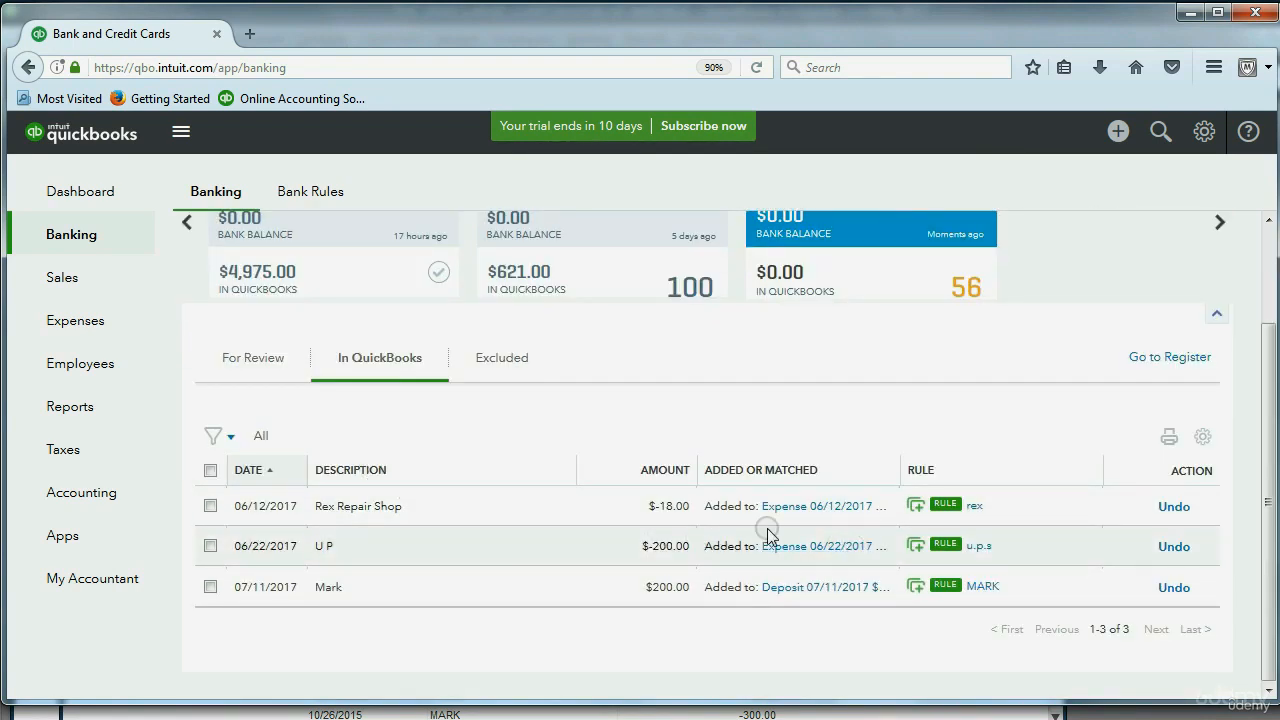
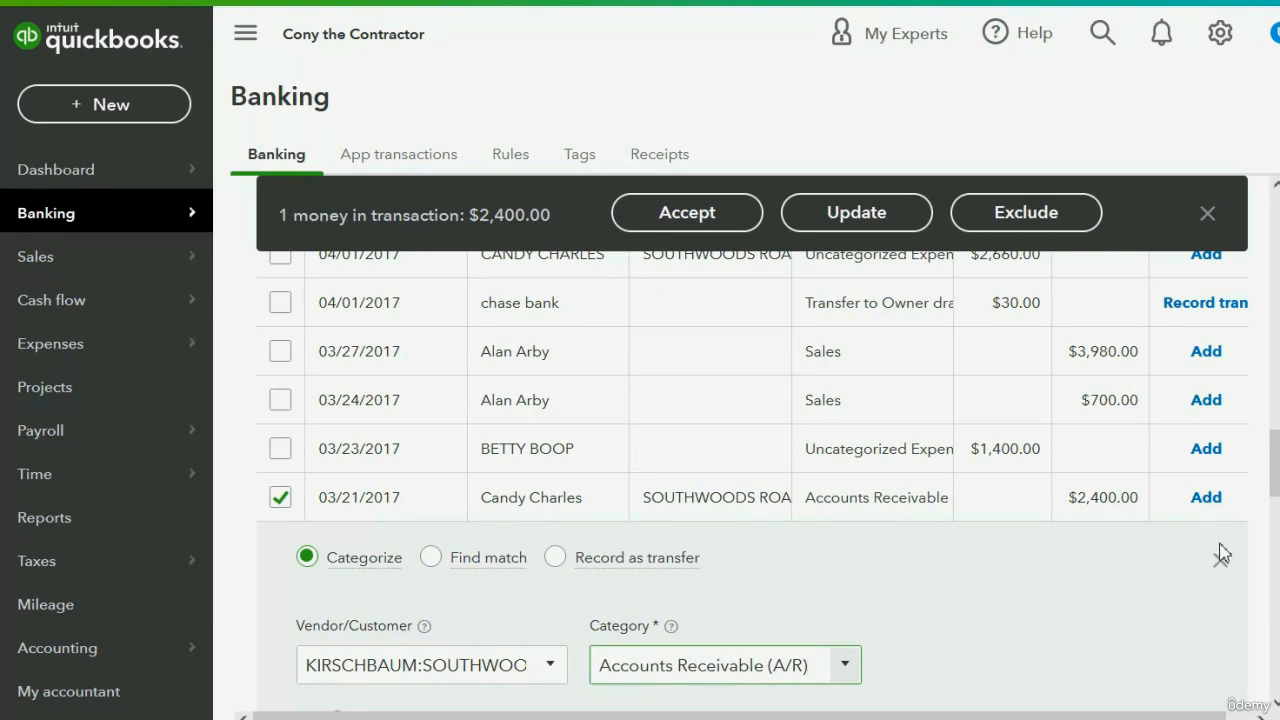
Step: Set the 03/21/2017 deposit of $2,400.00 to the customer named in its bank detail, keeping Accounts Receivable (A/R), and add it
mouse_move(1275, 490)
left_mouse_down()
mouse_move(1277, 529)
mouse_move(1275, 500)
left_mouse_up()
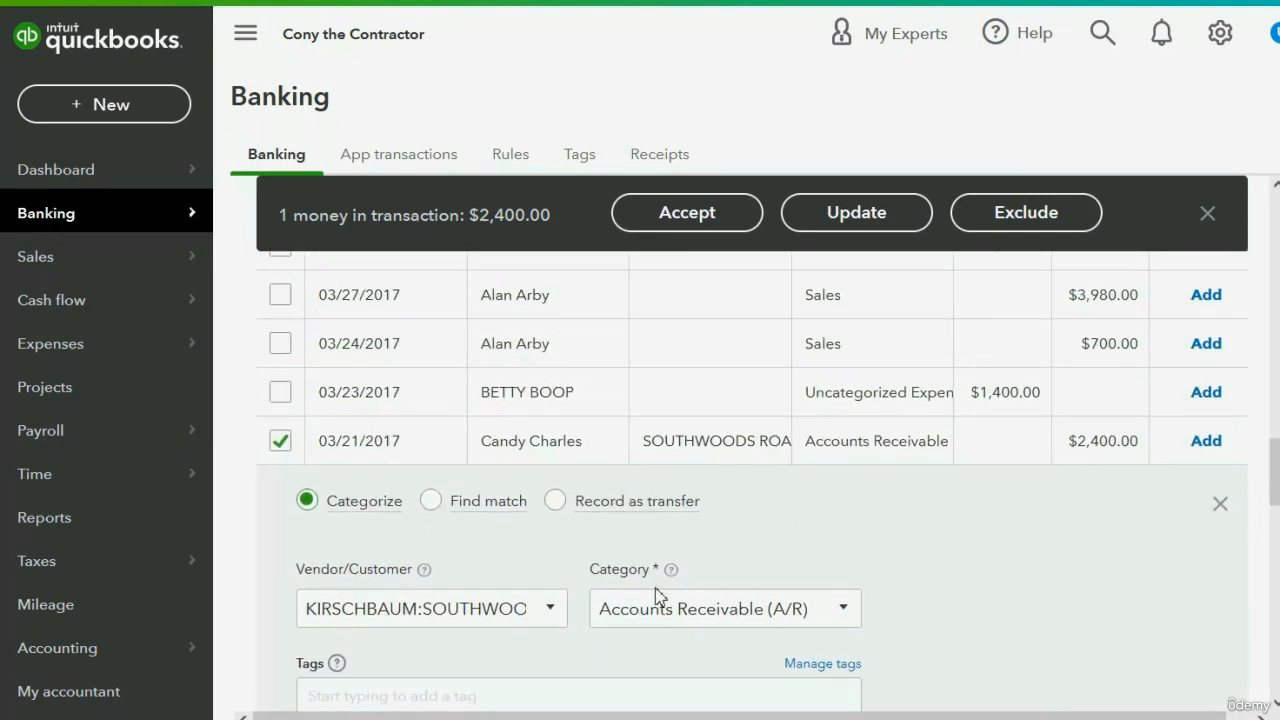
left_click(553, 610)
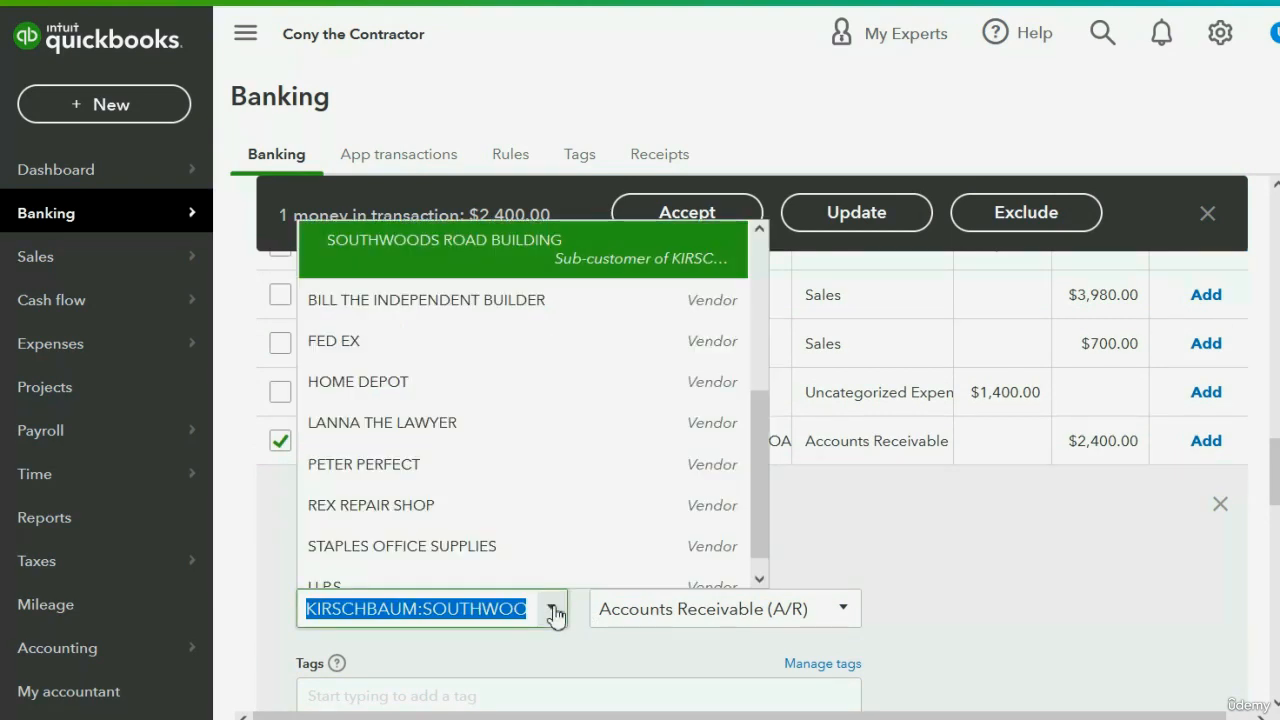
type("C")
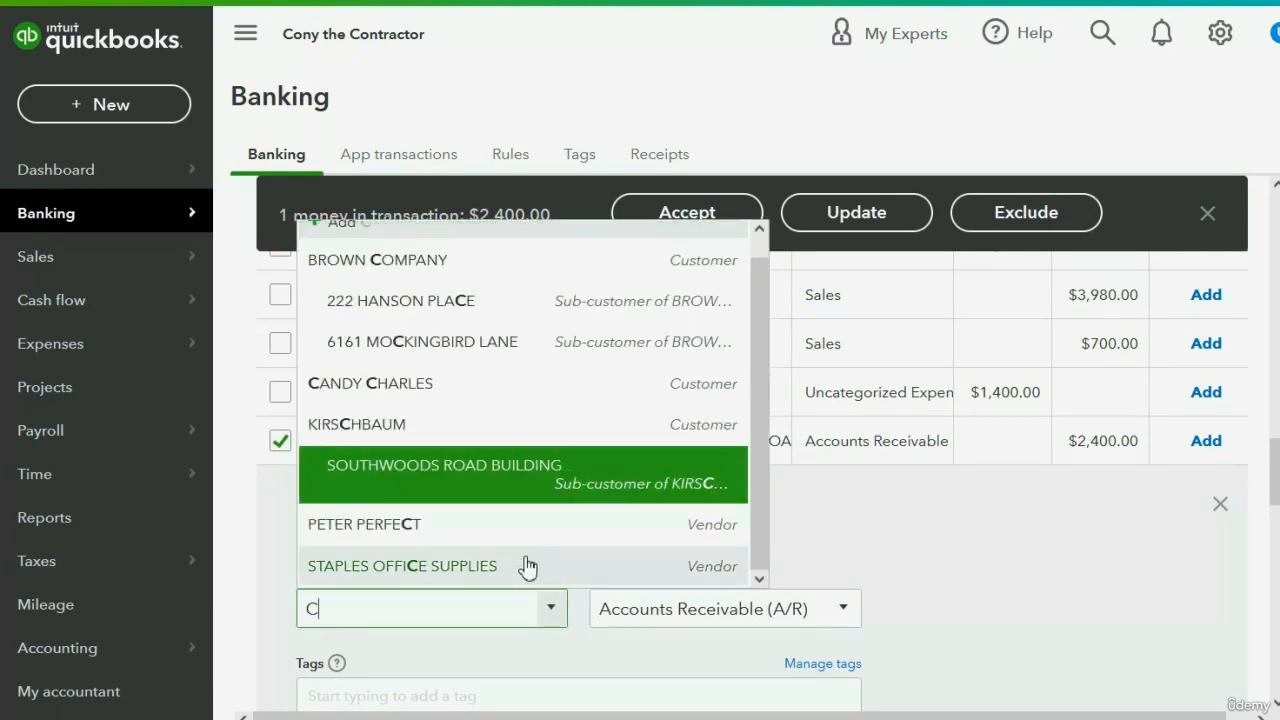
left_click(505, 392)
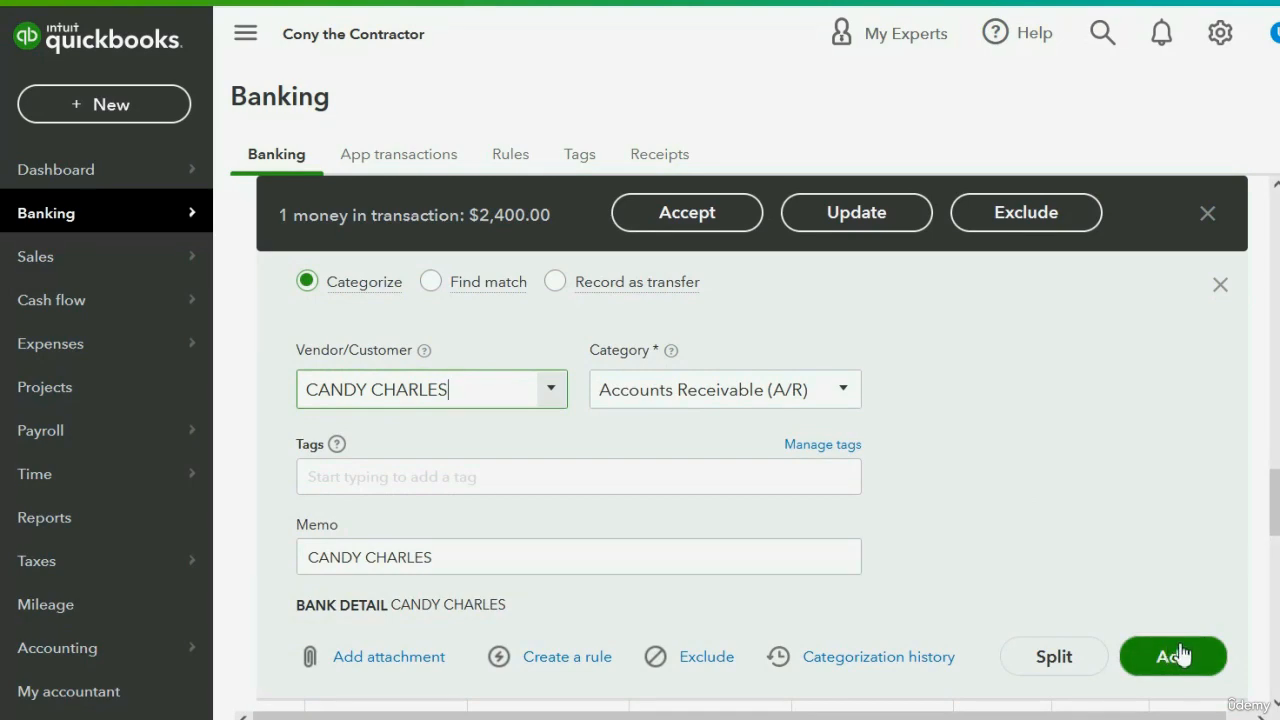
left_click(1172, 655)
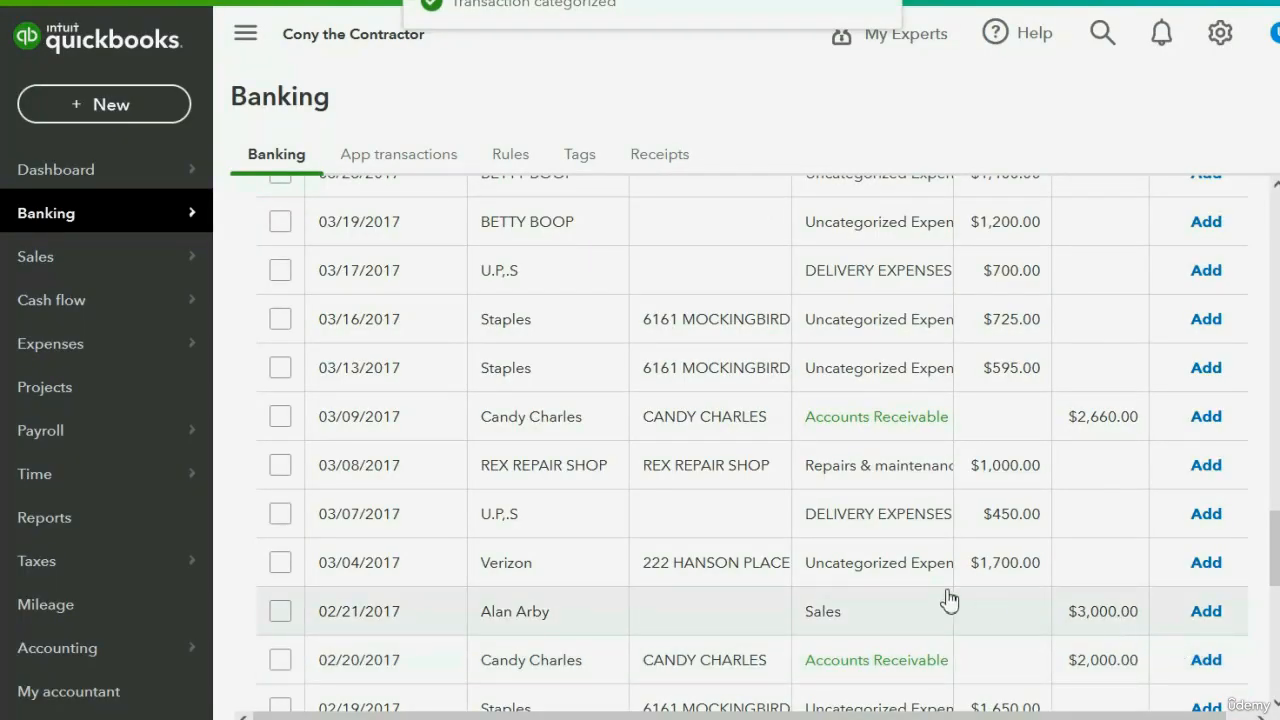
Step: Open the custom Transaction List by Customer report and find the 03/21/2017 deposit under its customer
left_click(100, 517)
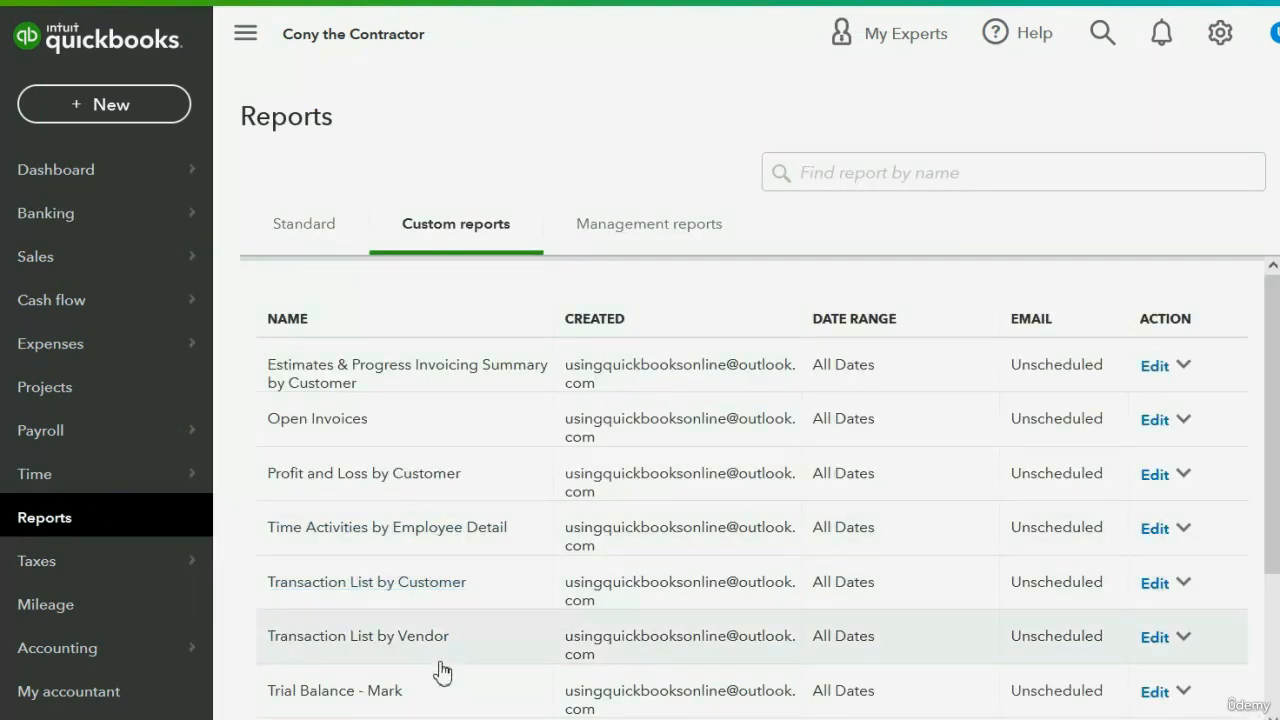
left_click(437, 598)
scroll(609, 503, "down", 9)
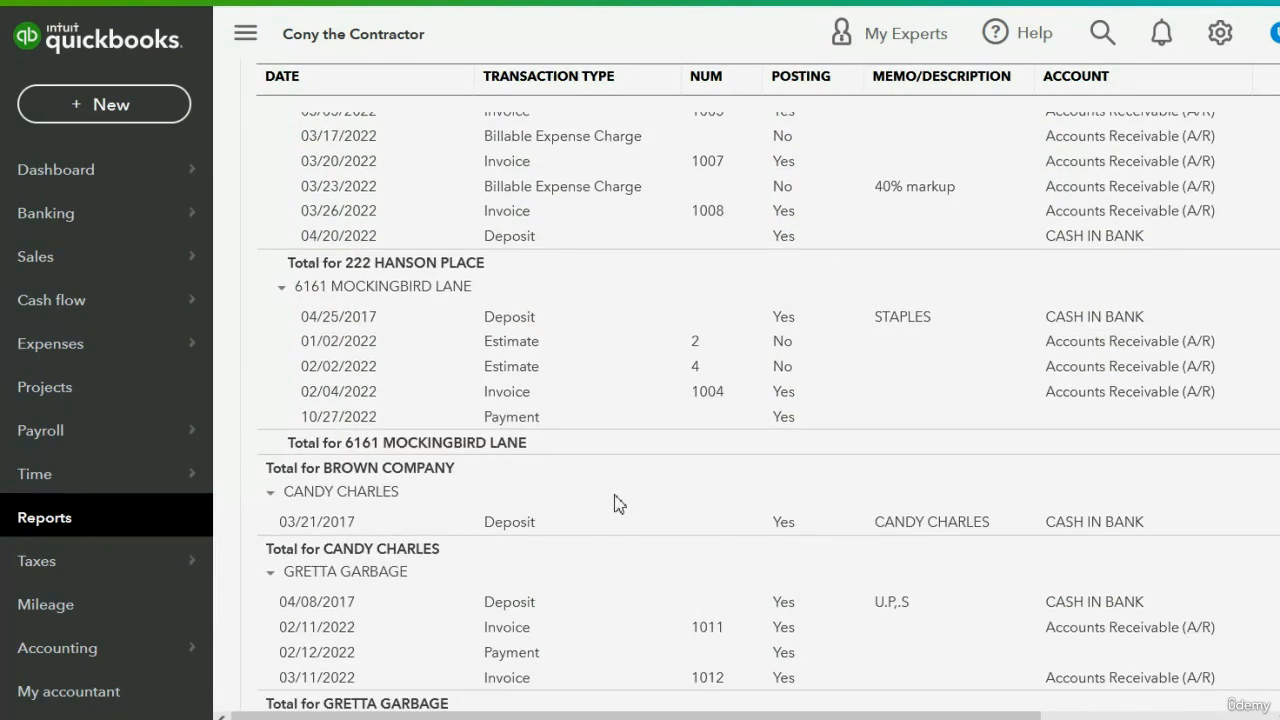
scroll(617, 503, "down", 1)
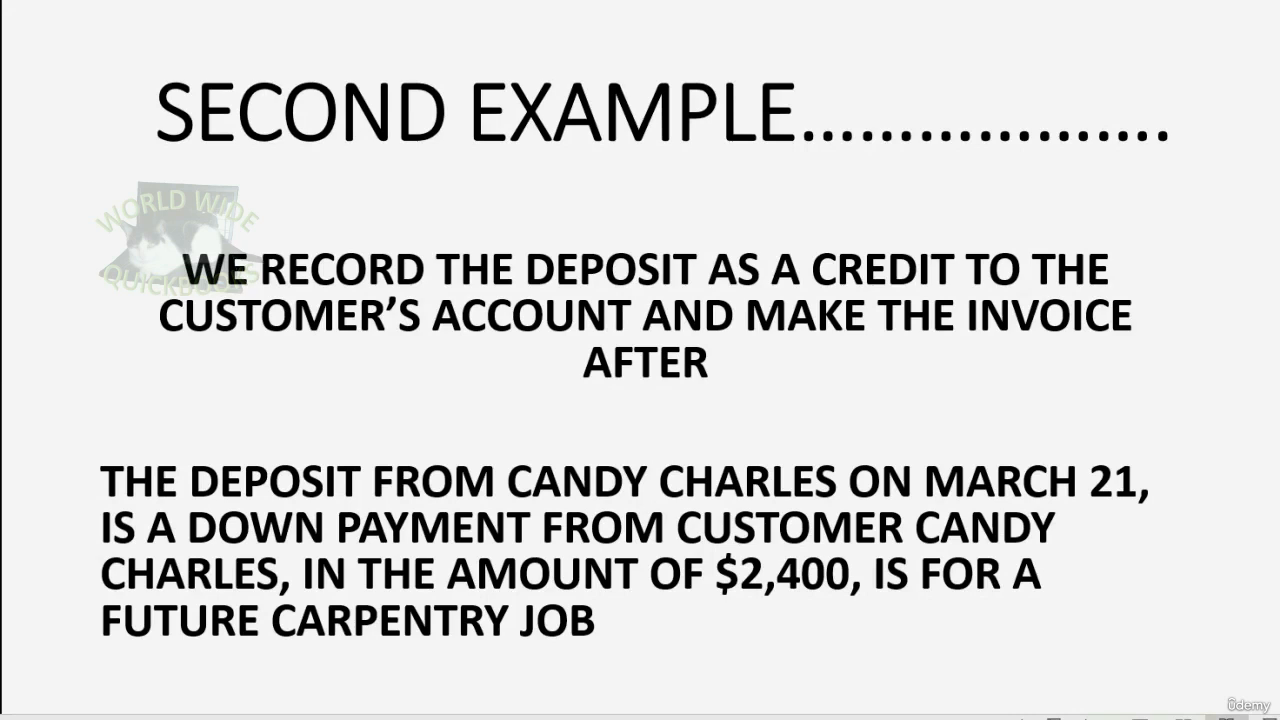
left_click(789, 657)
left_click(789, 657)
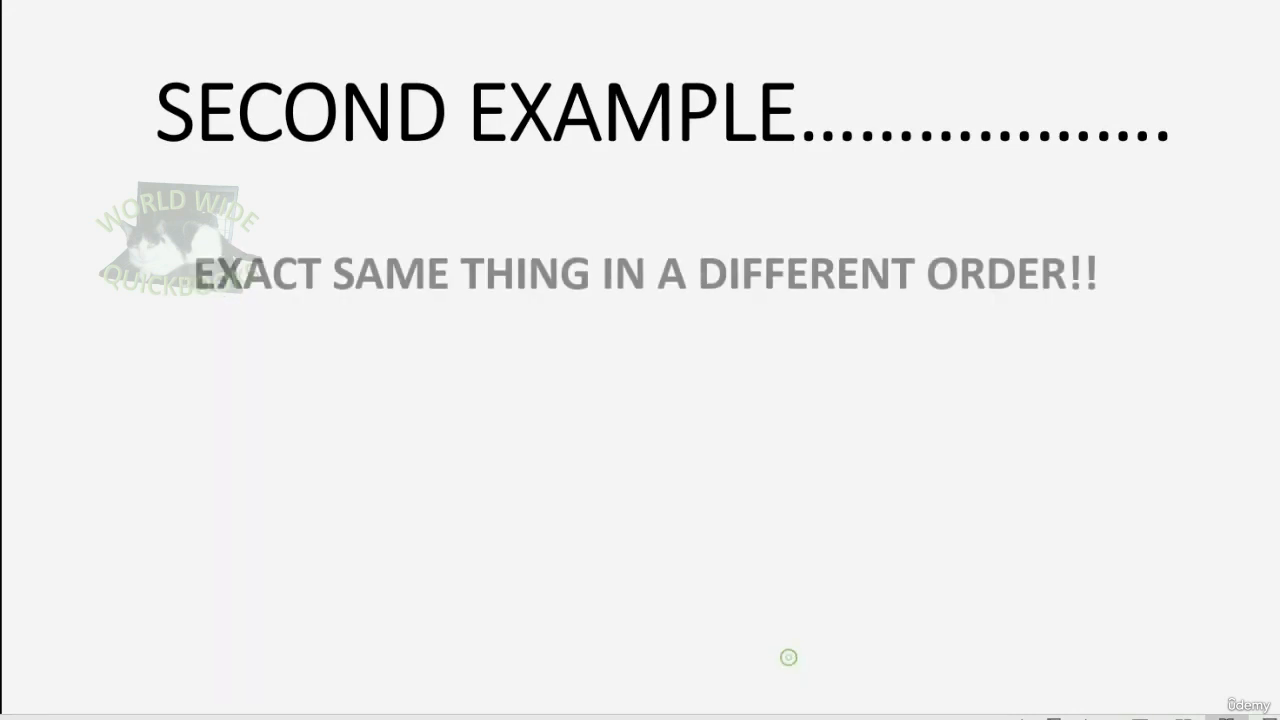
left_click(789, 657)
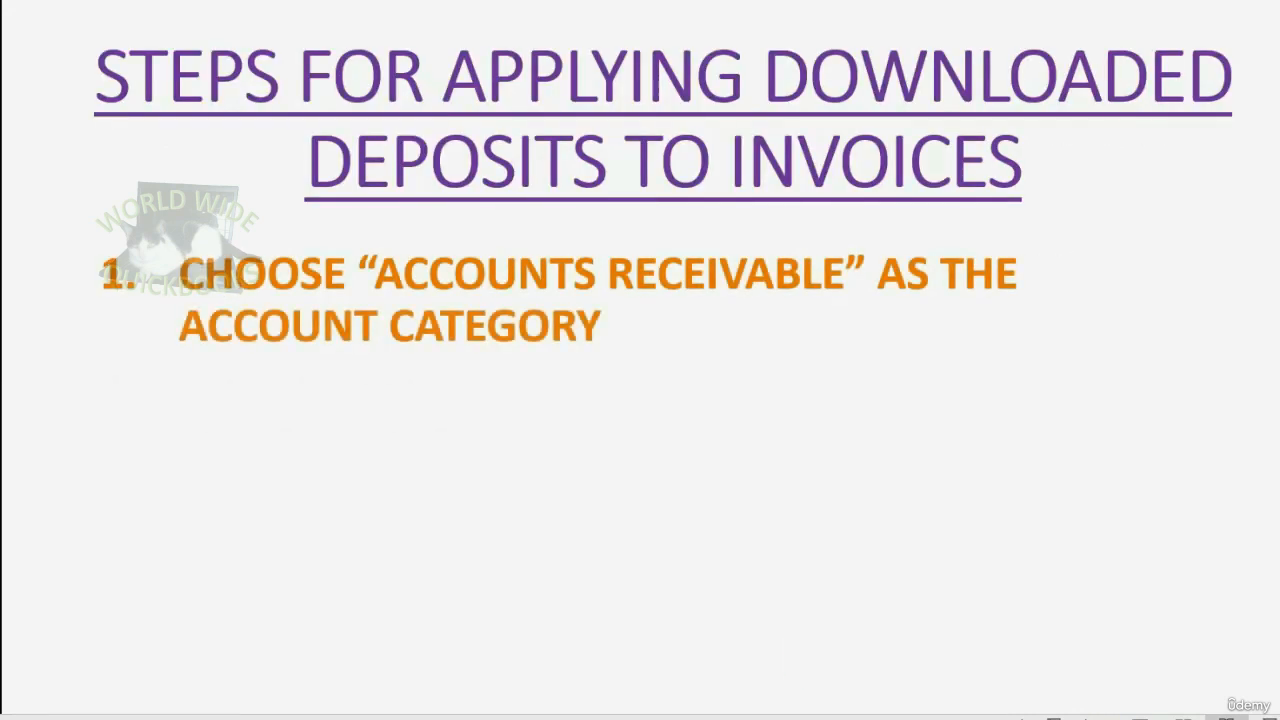
left_click(788, 657)
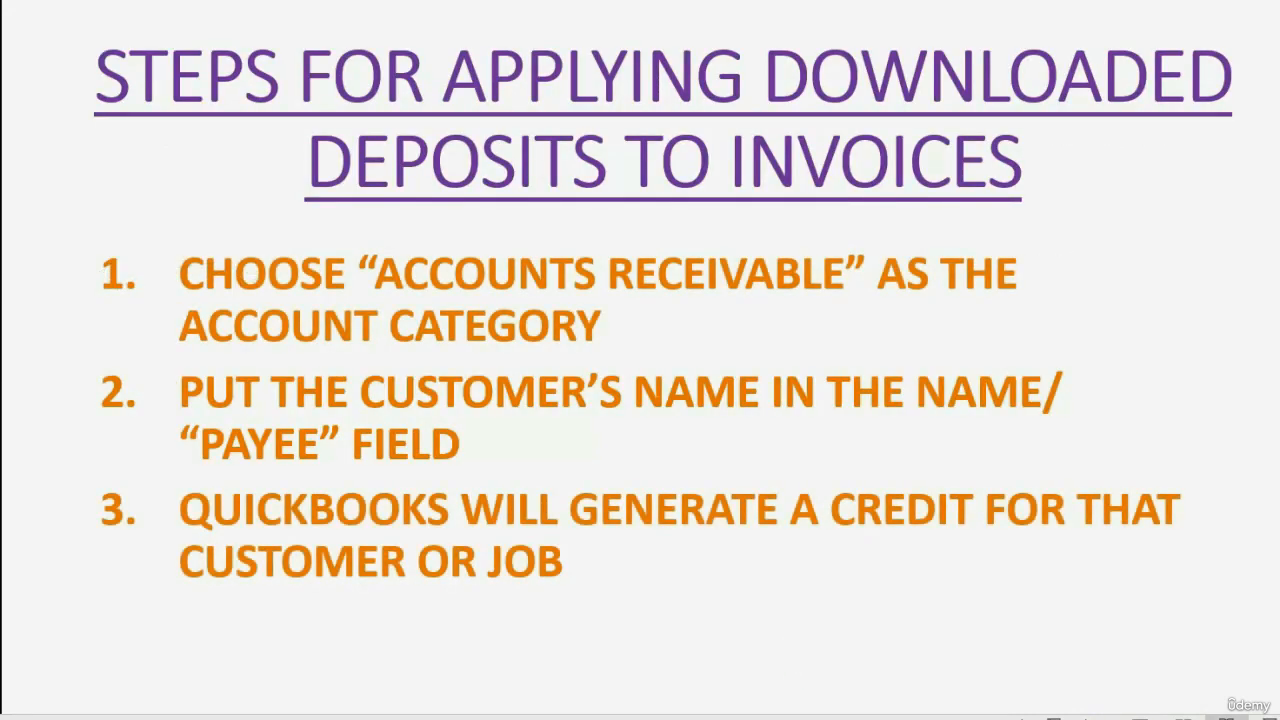
left_click(789, 655)
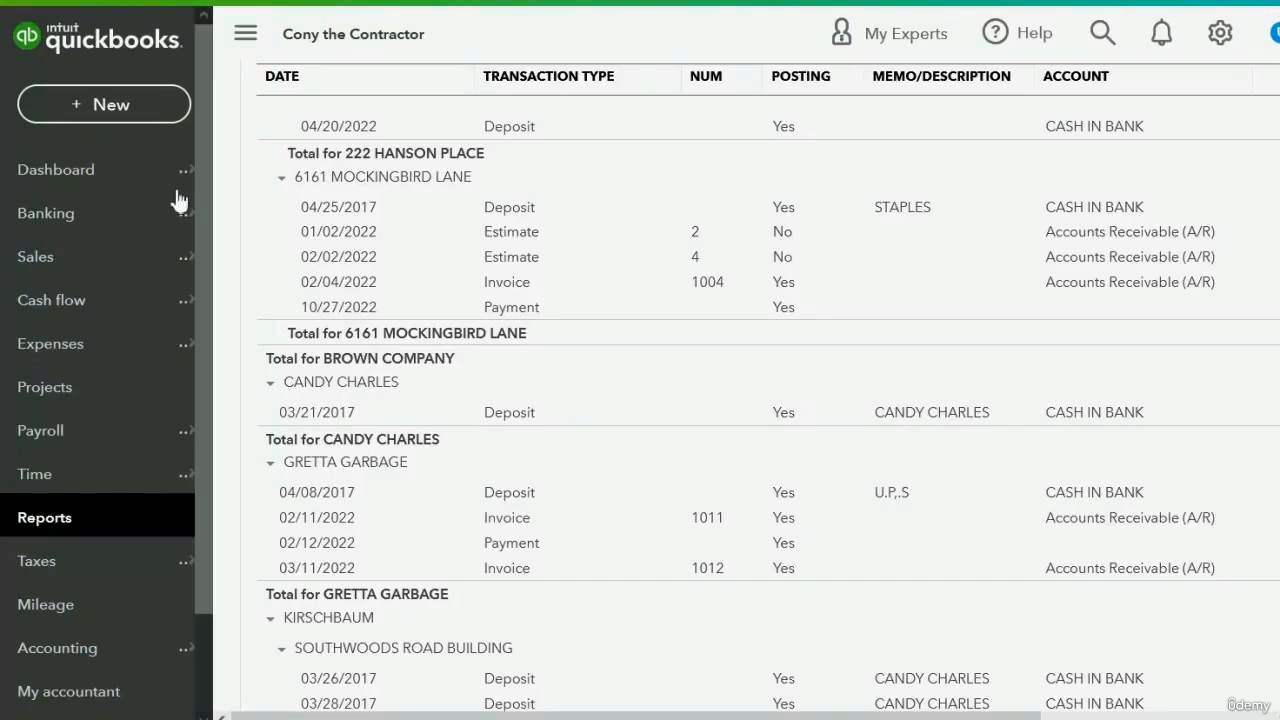
Step: Start a new invoice for the customer with the 03/21/2017 deposit and date it 04/10/2022
left_click(141, 117)
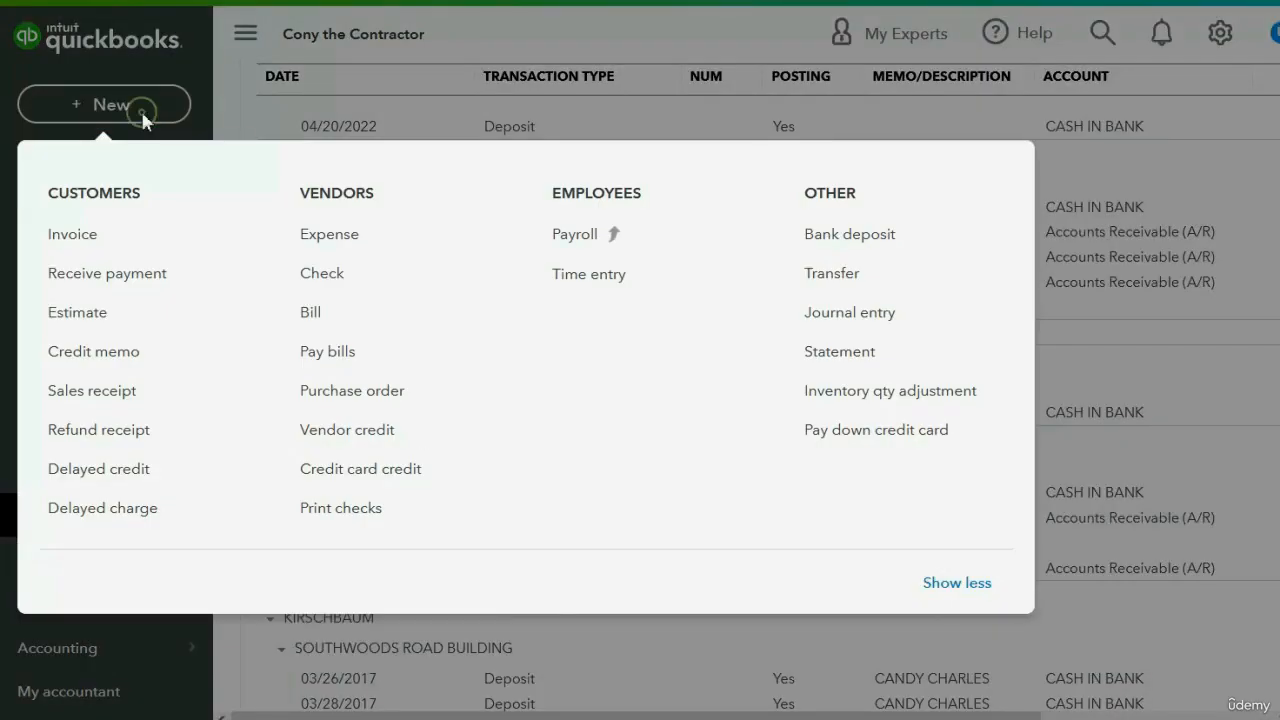
left_click(78, 245)
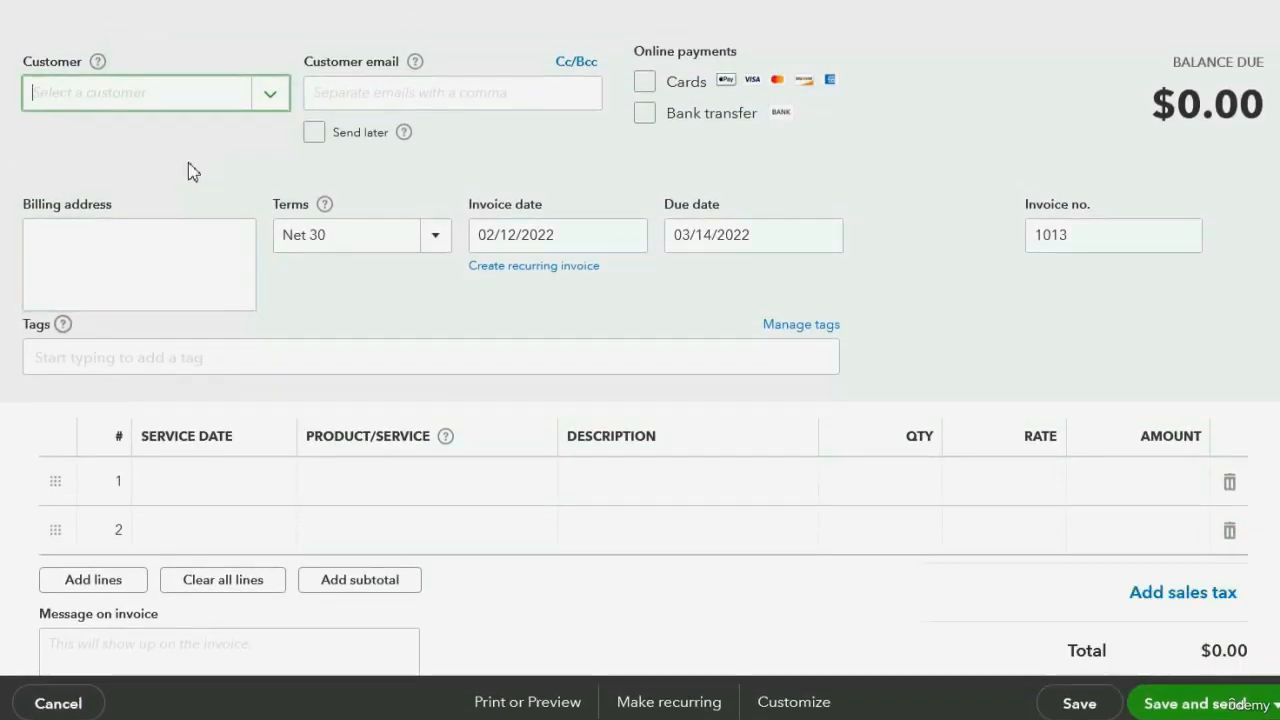
left_click(278, 104)
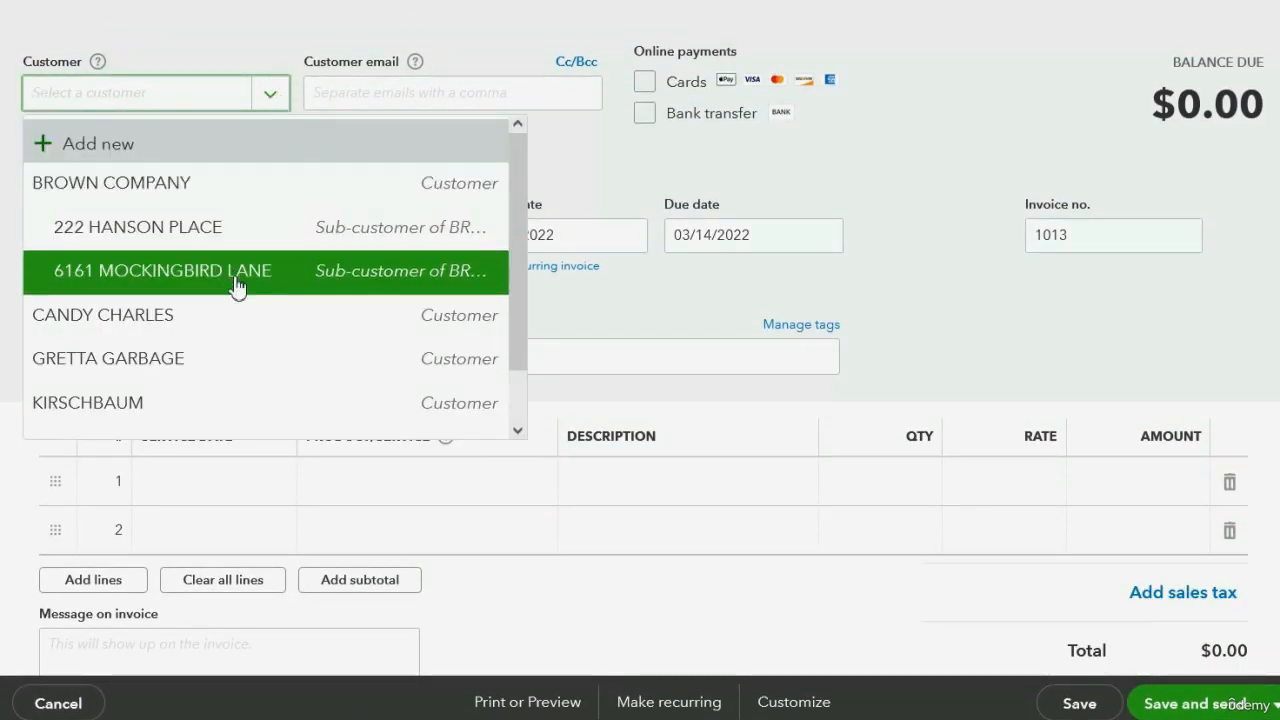
left_click(230, 318)
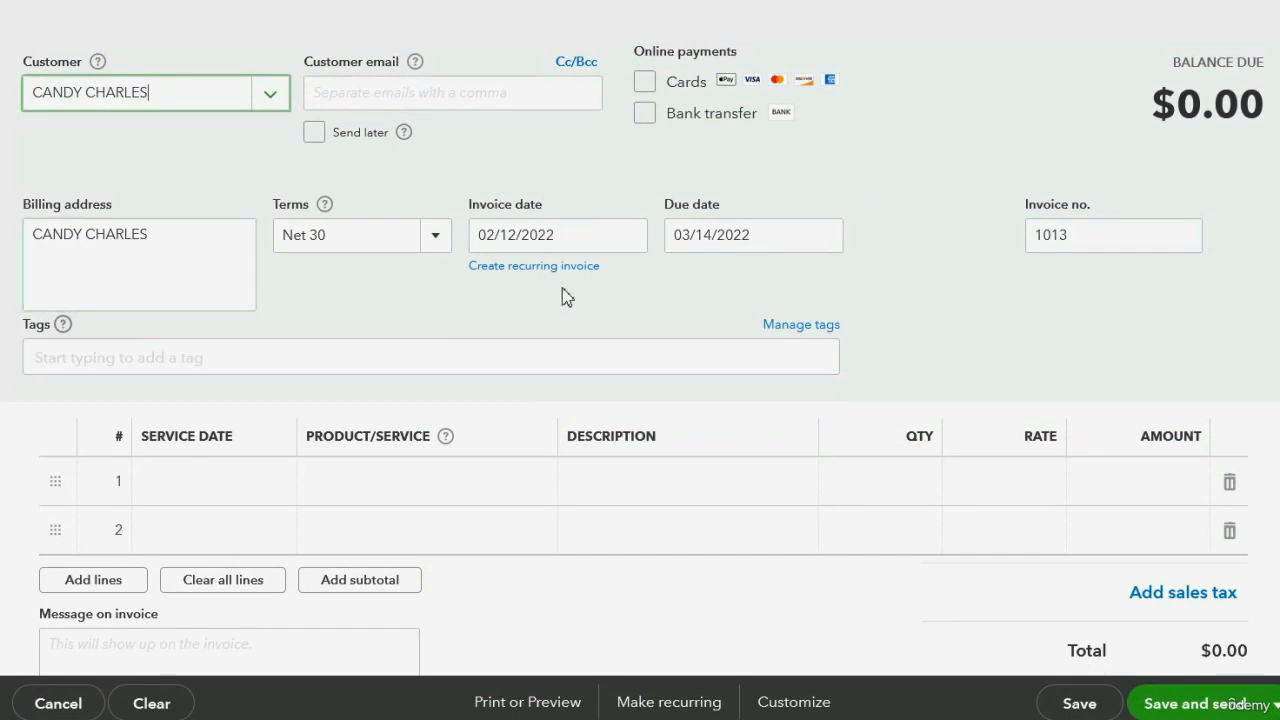
left_click(628, 240)
left_click(676, 296)
left_click(676, 296)
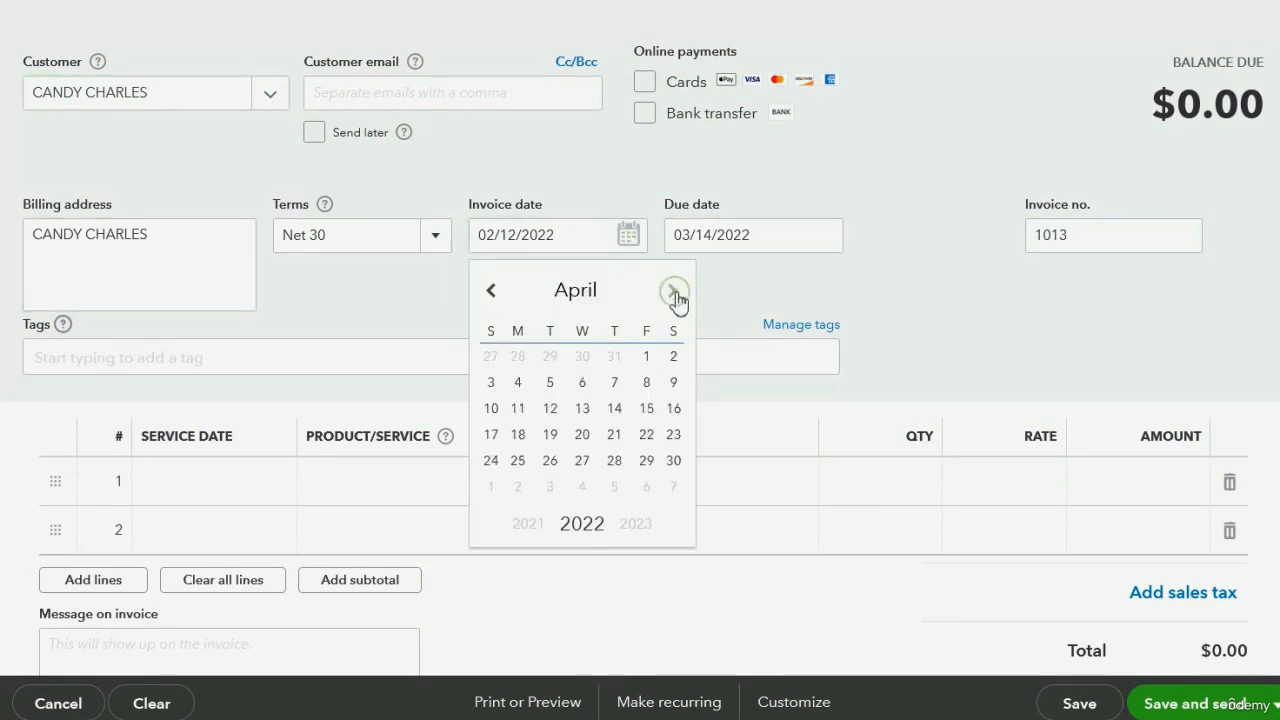
left_click(491, 408)
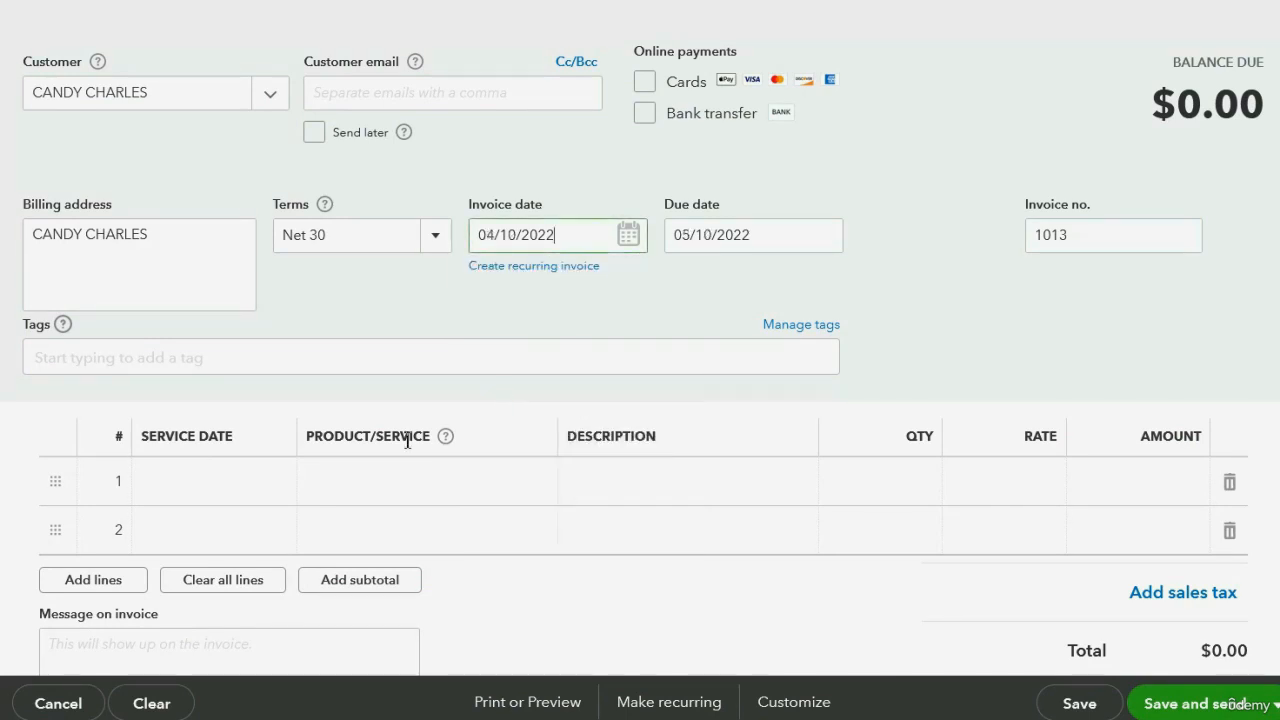
Step: Add a CARPENTRY line with an amount of 5,000 to the invoice, then save and close it
left_click(369, 486)
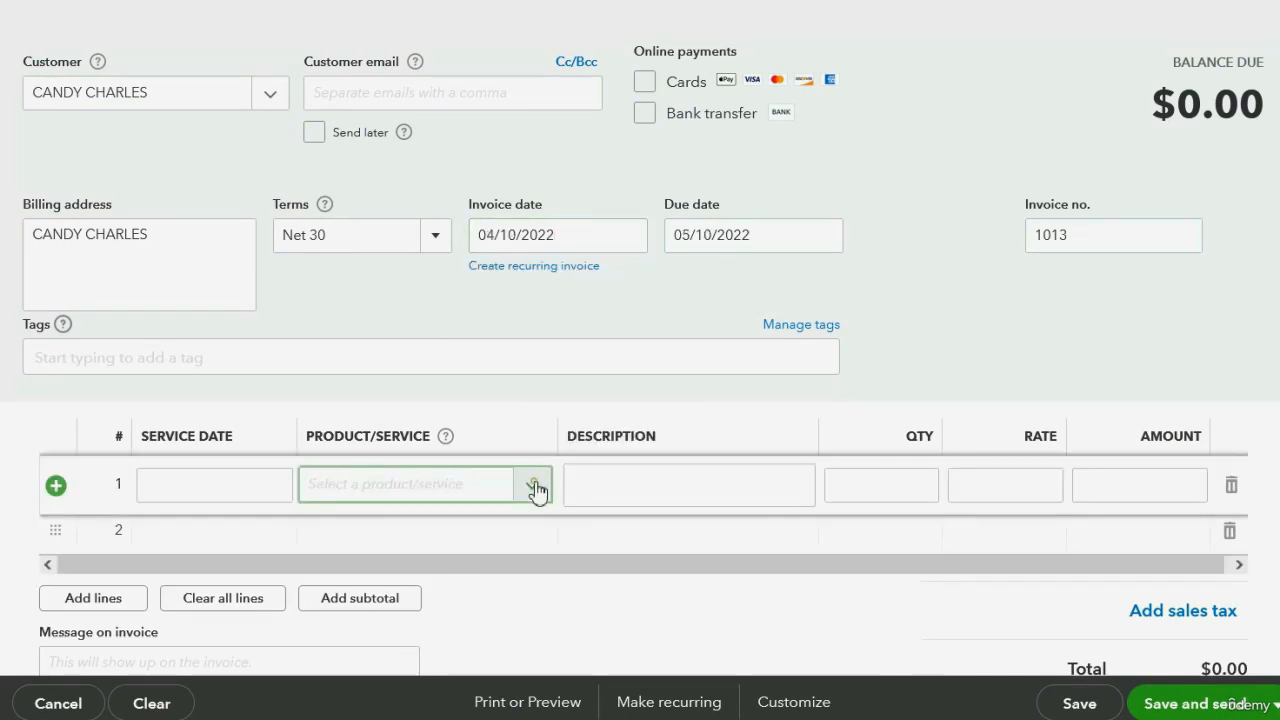
left_click(528, 486)
type("C")
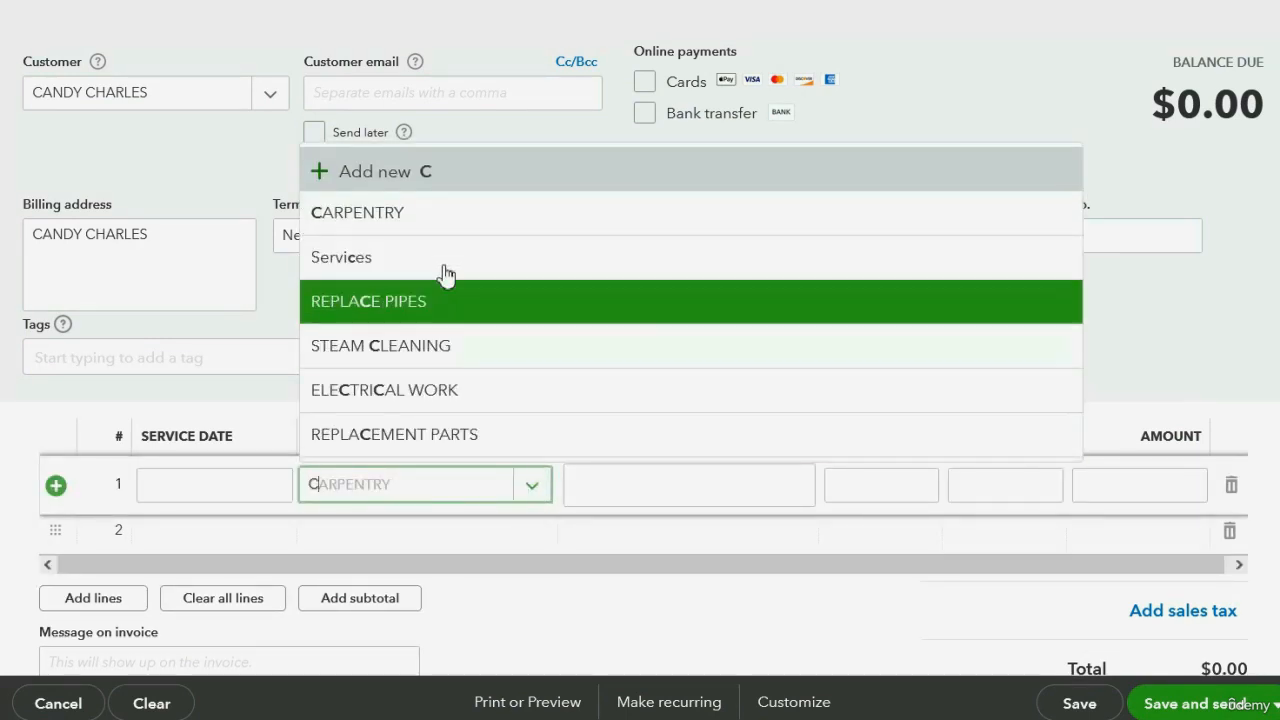
left_click(441, 230)
left_click(1123, 487)
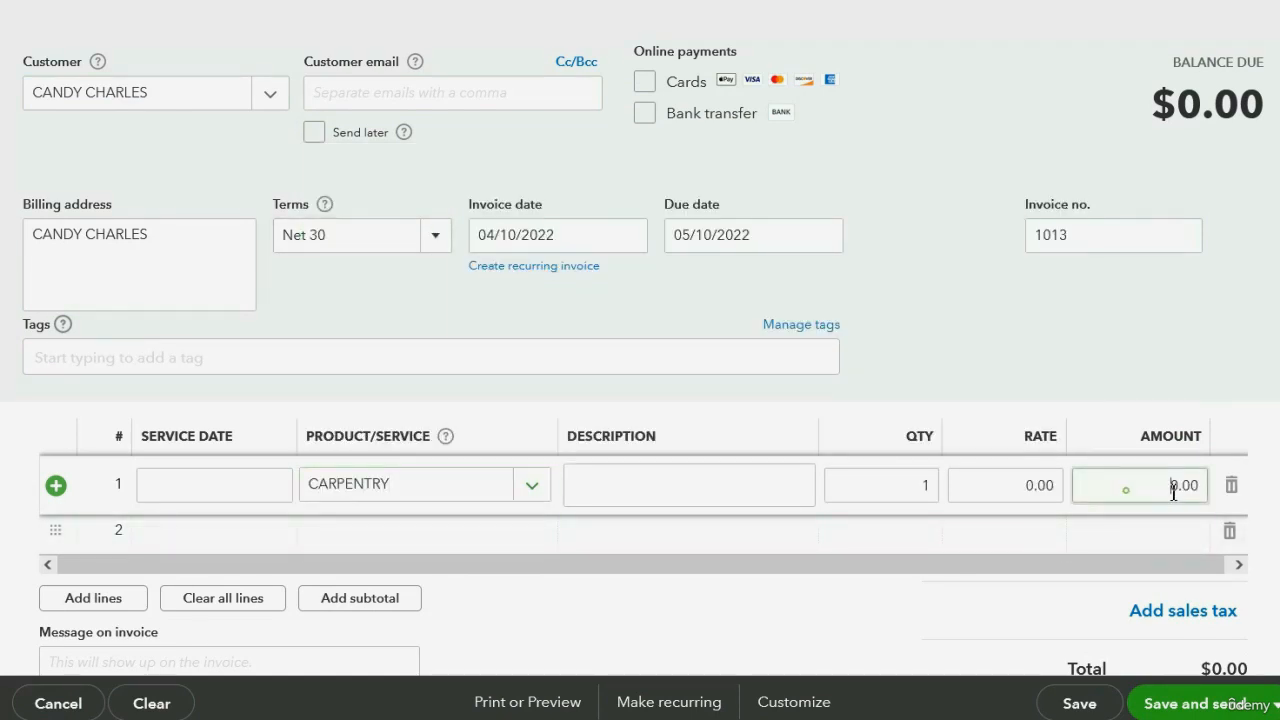
type("5000")
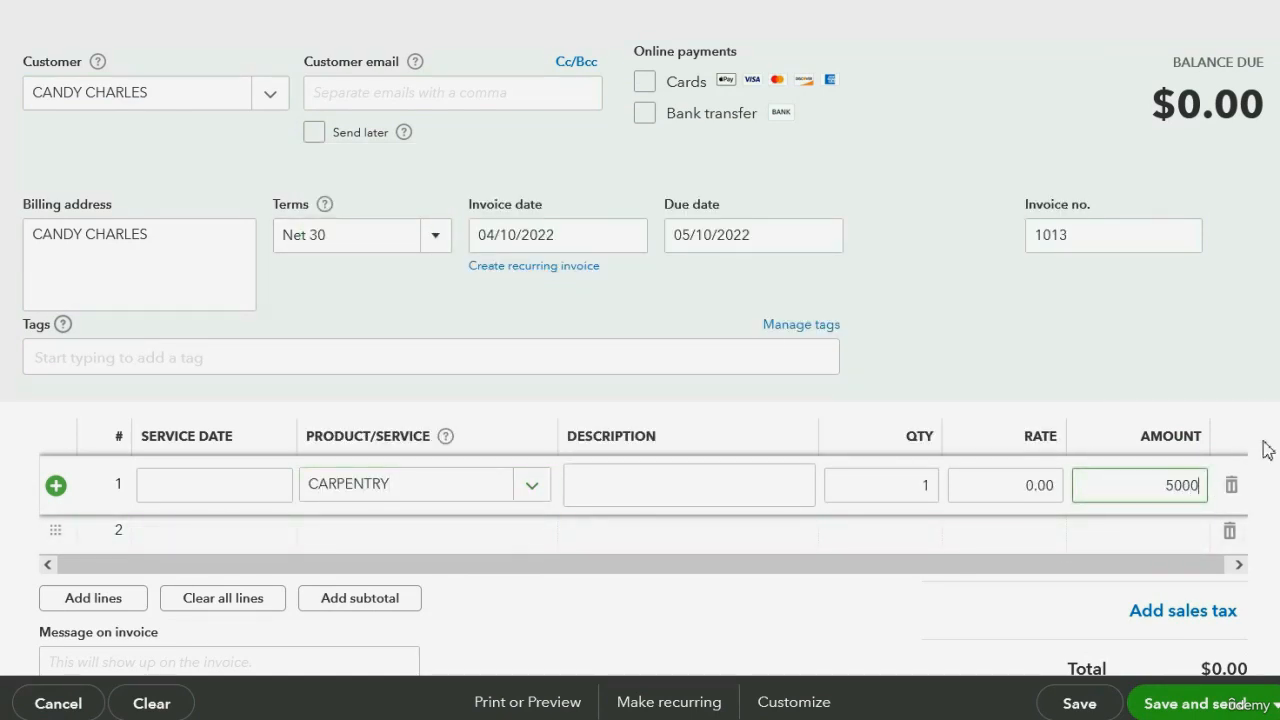
key("Tab")
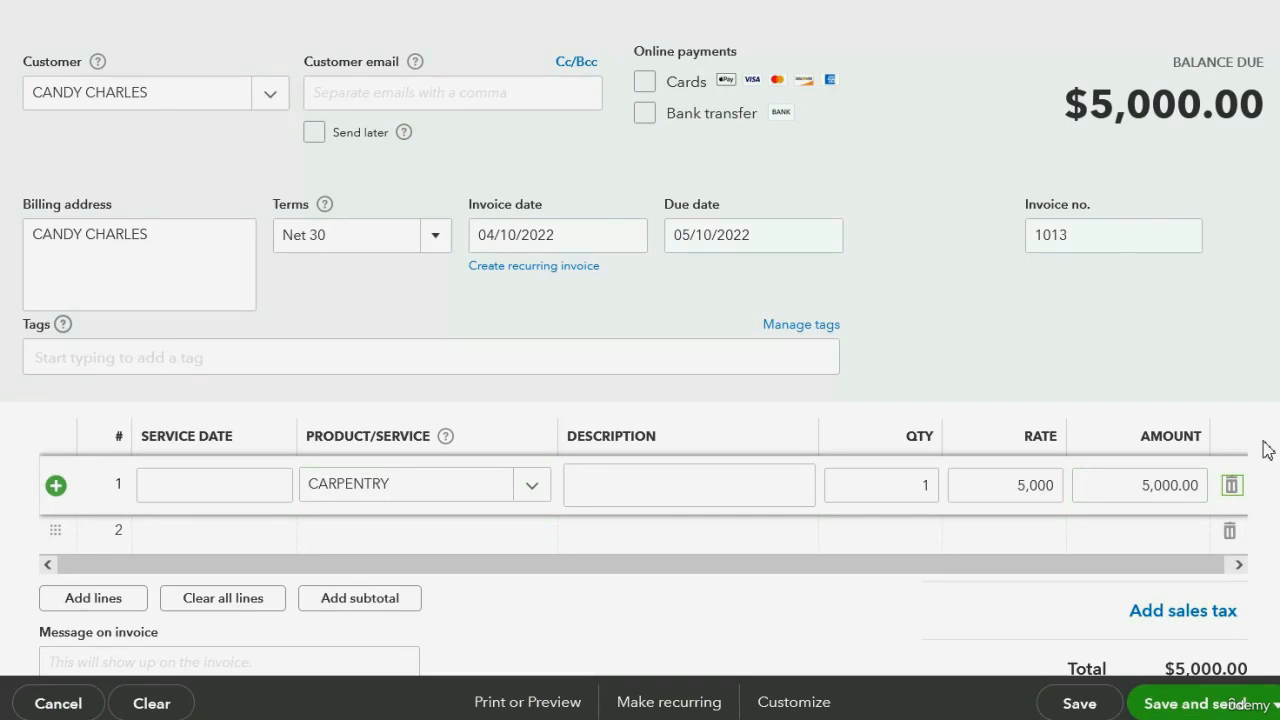
left_click(1250, 704)
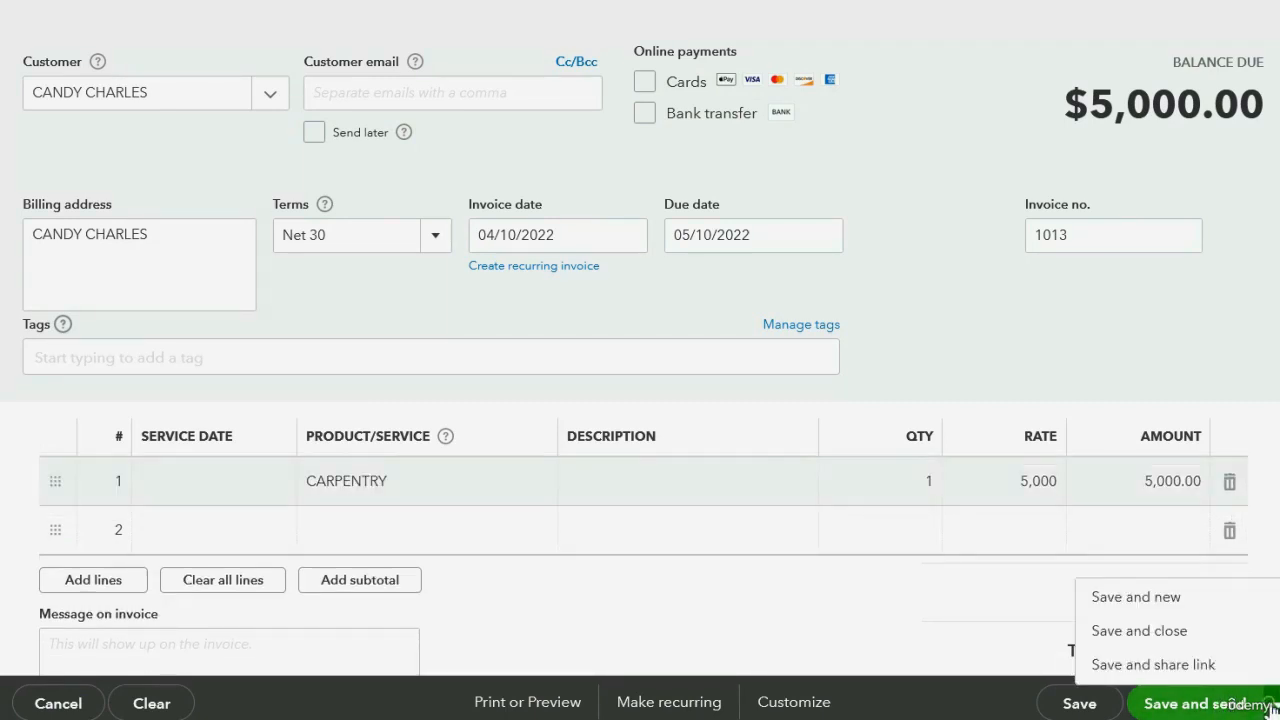
left_click(1207, 631)
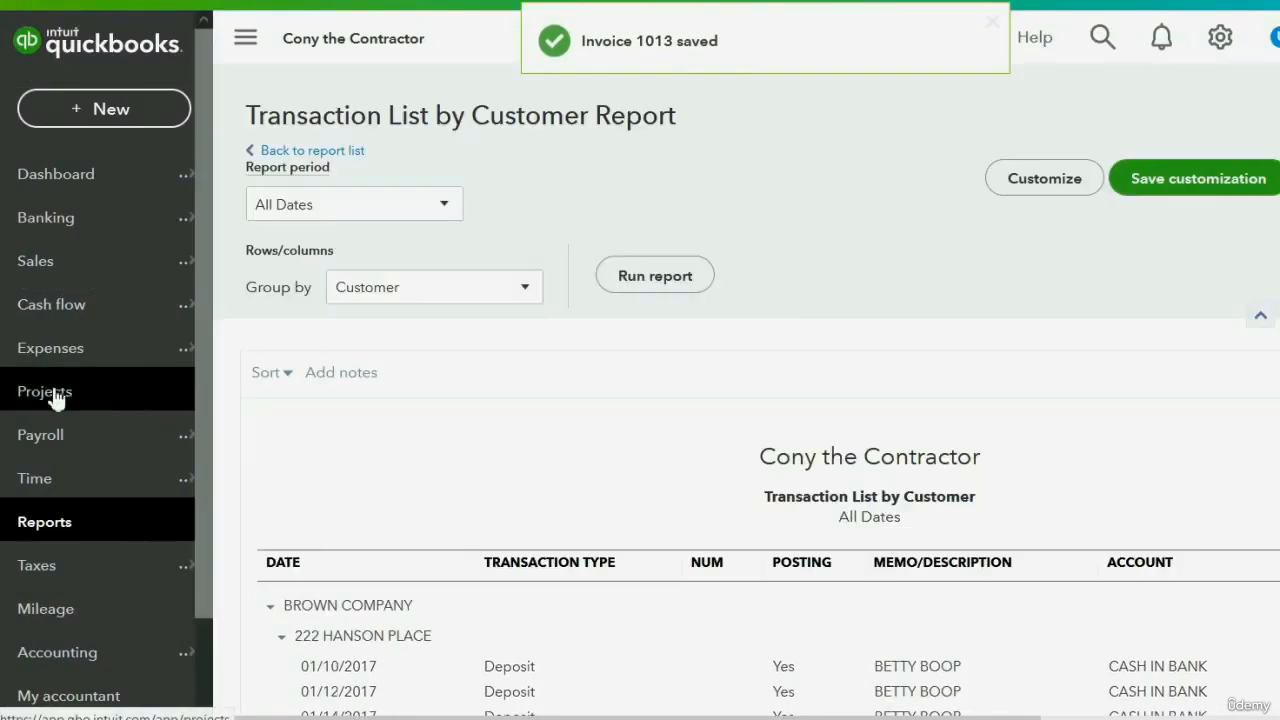
Step: From the custom Transaction List by Customer report, open the customer's 02/12/2022 payment and review its outstanding transactions and credits
left_click(78, 527)
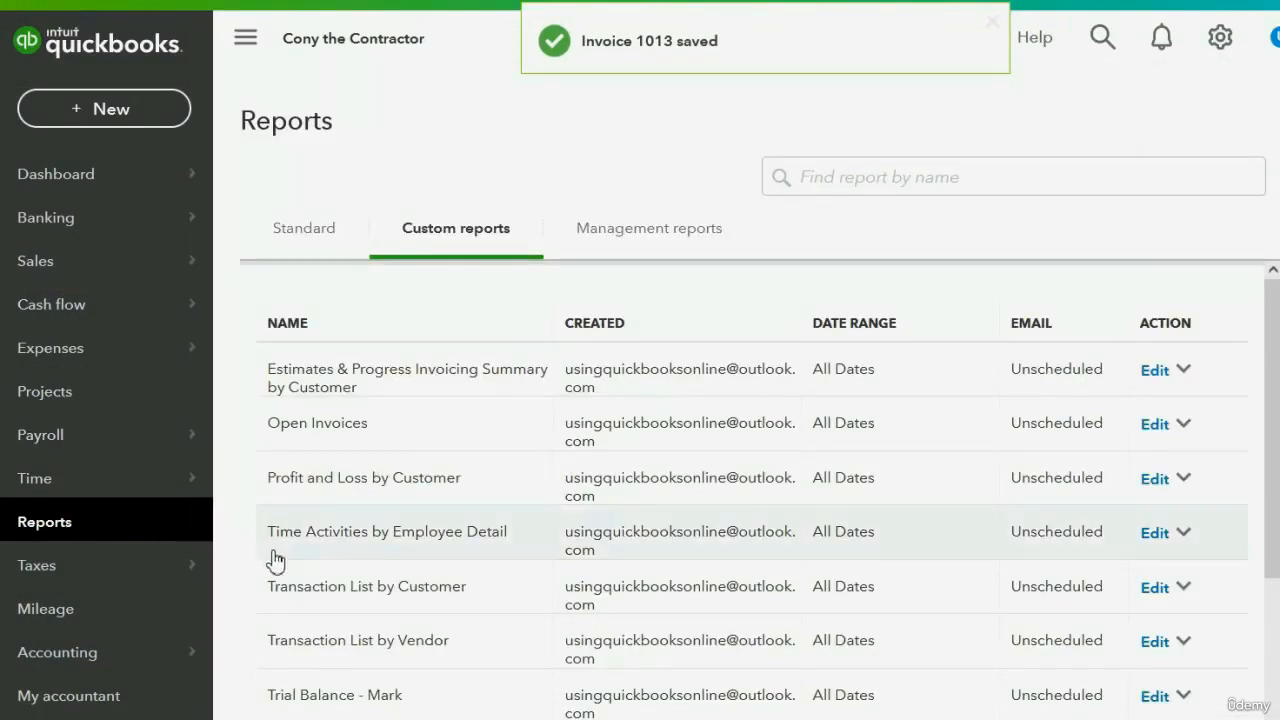
left_click(366, 589)
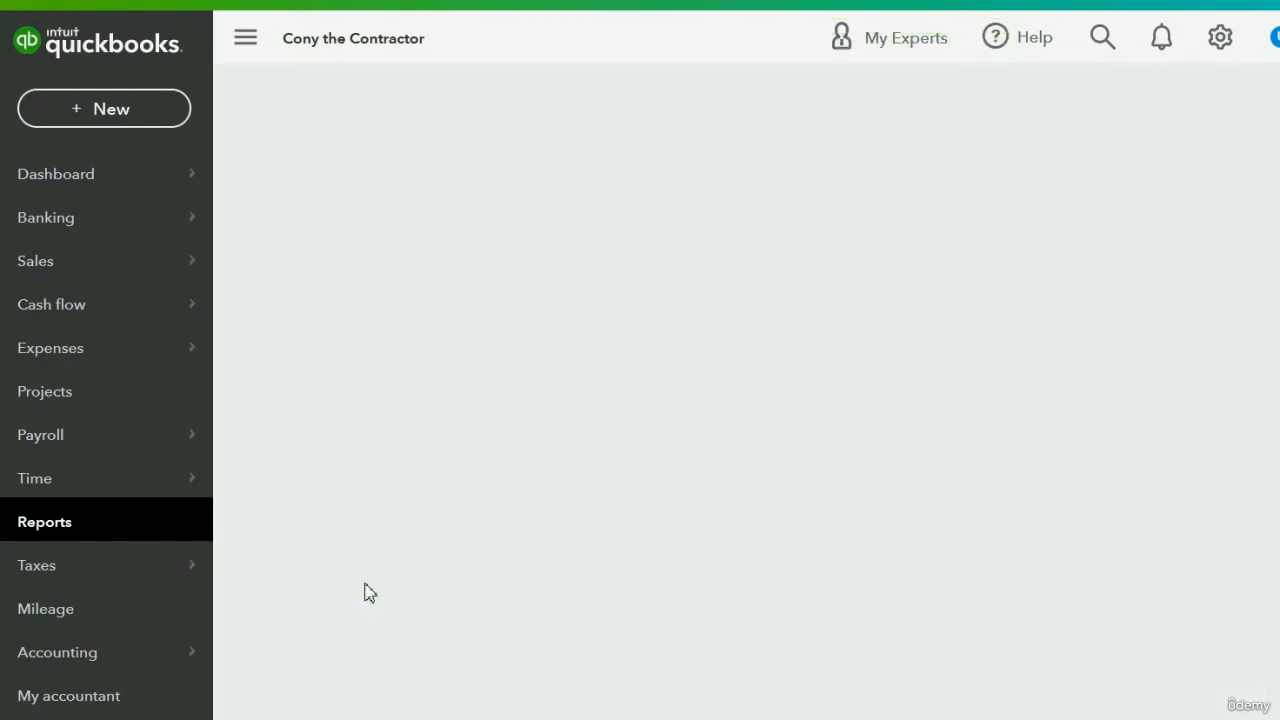
scroll(762, 425, "down", 10)
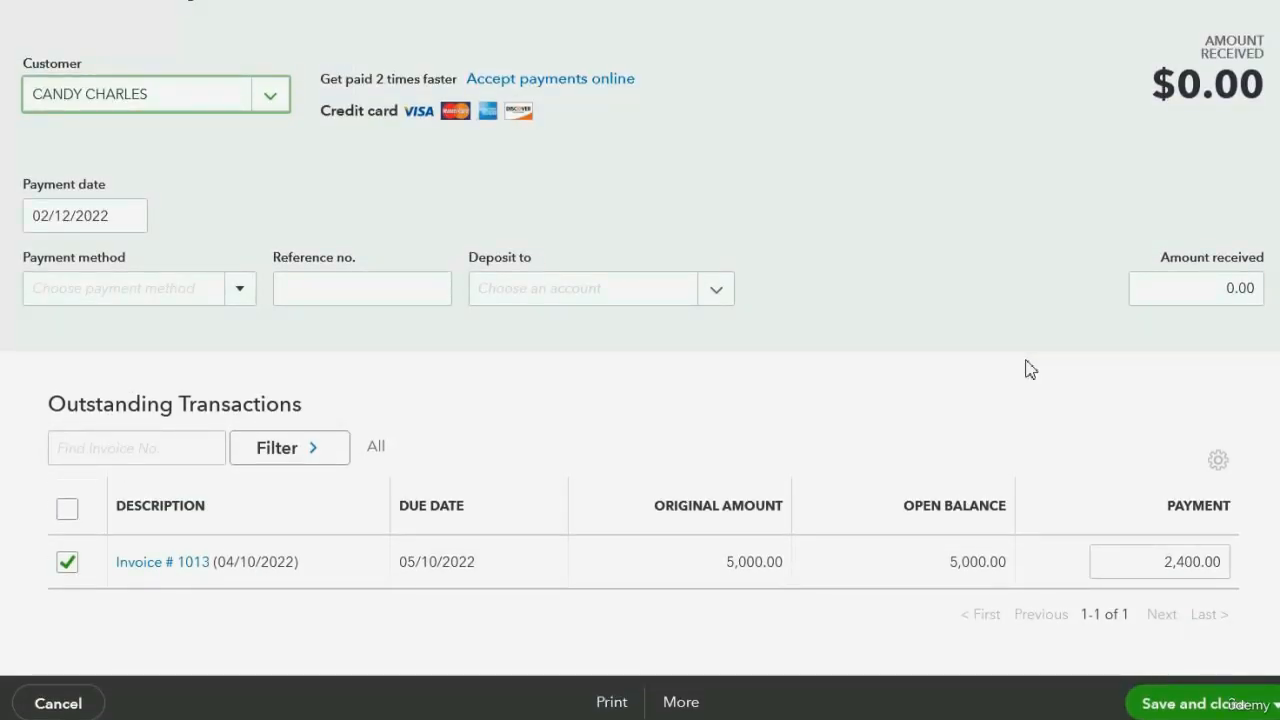
scroll(640, 400, "down", 4)
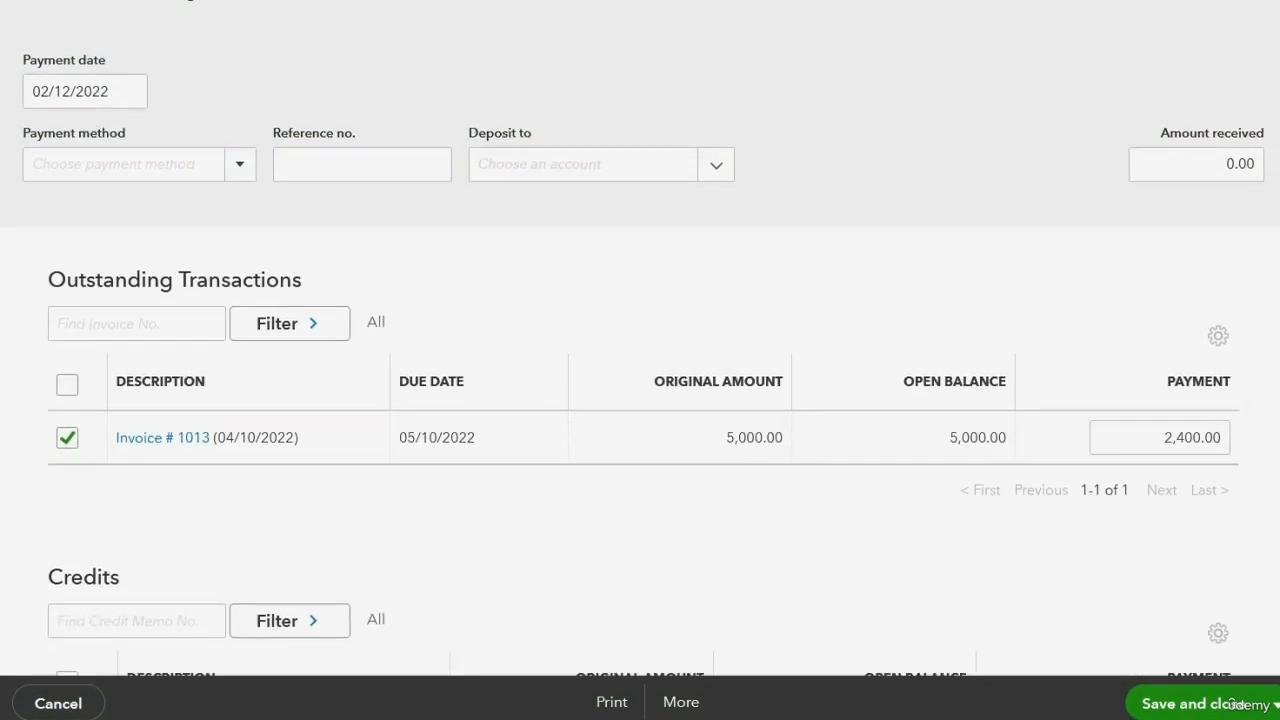
scroll(640, 400, "up", 1)
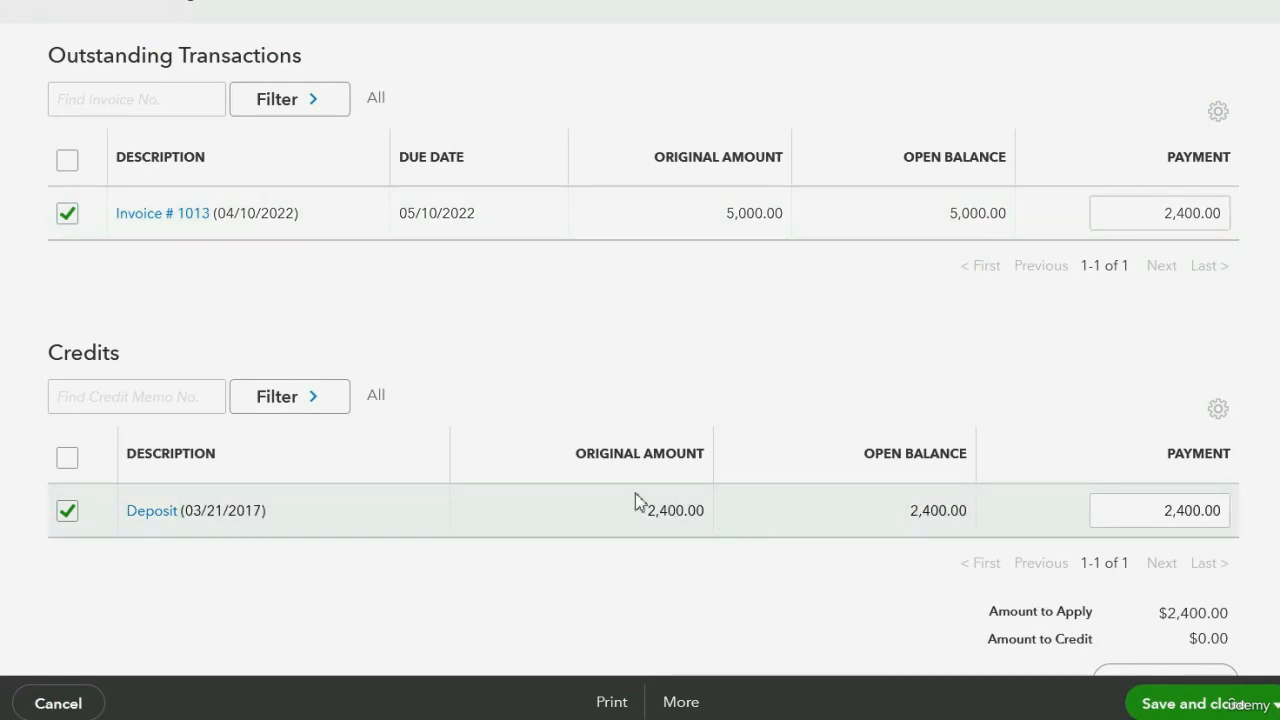
Step: Clear and reselect Invoice # 1013 and the 03/21/2017 deposit credit, and try to save the modified payment
left_click(74, 215)
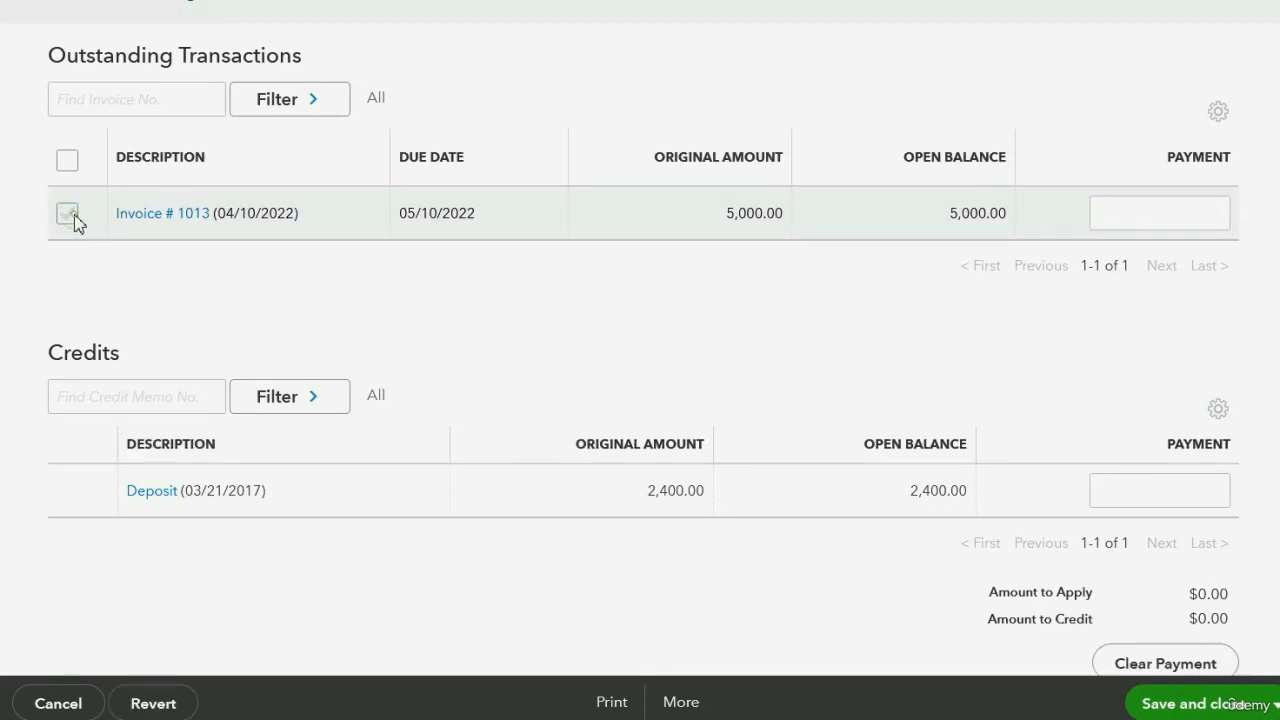
left_click(74, 220)
left_click(74, 518)
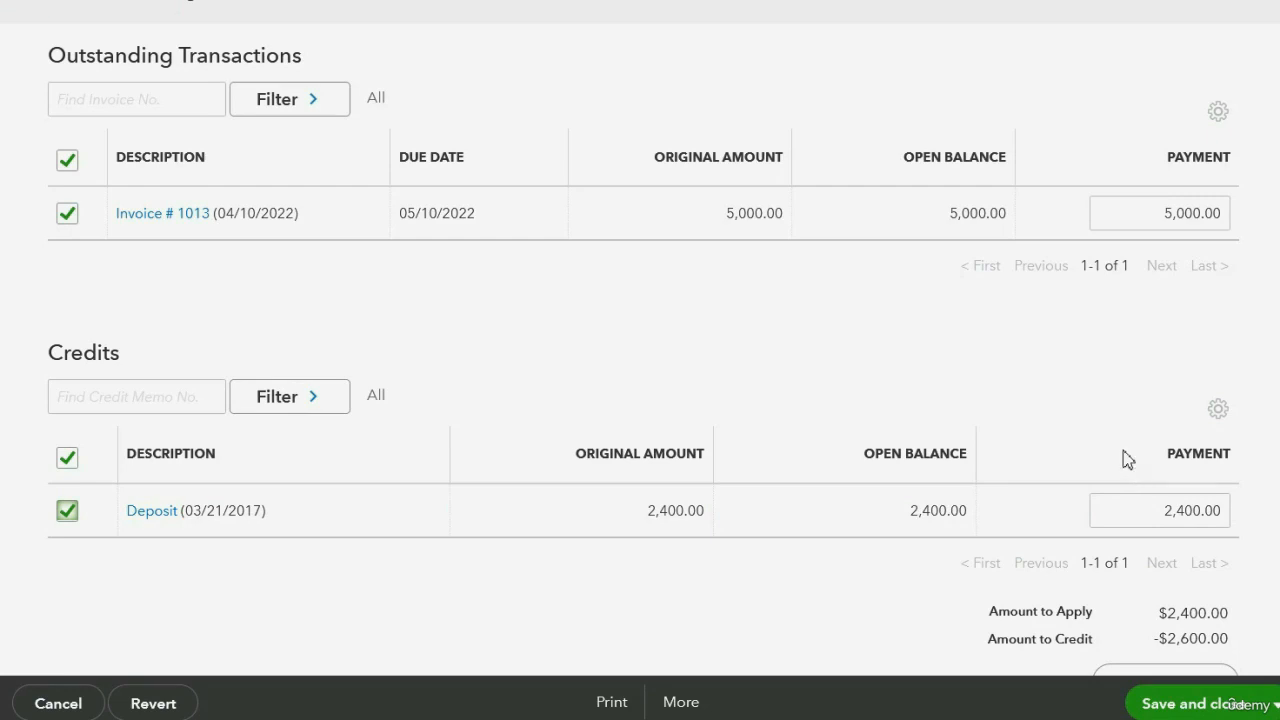
left_click(1168, 700)
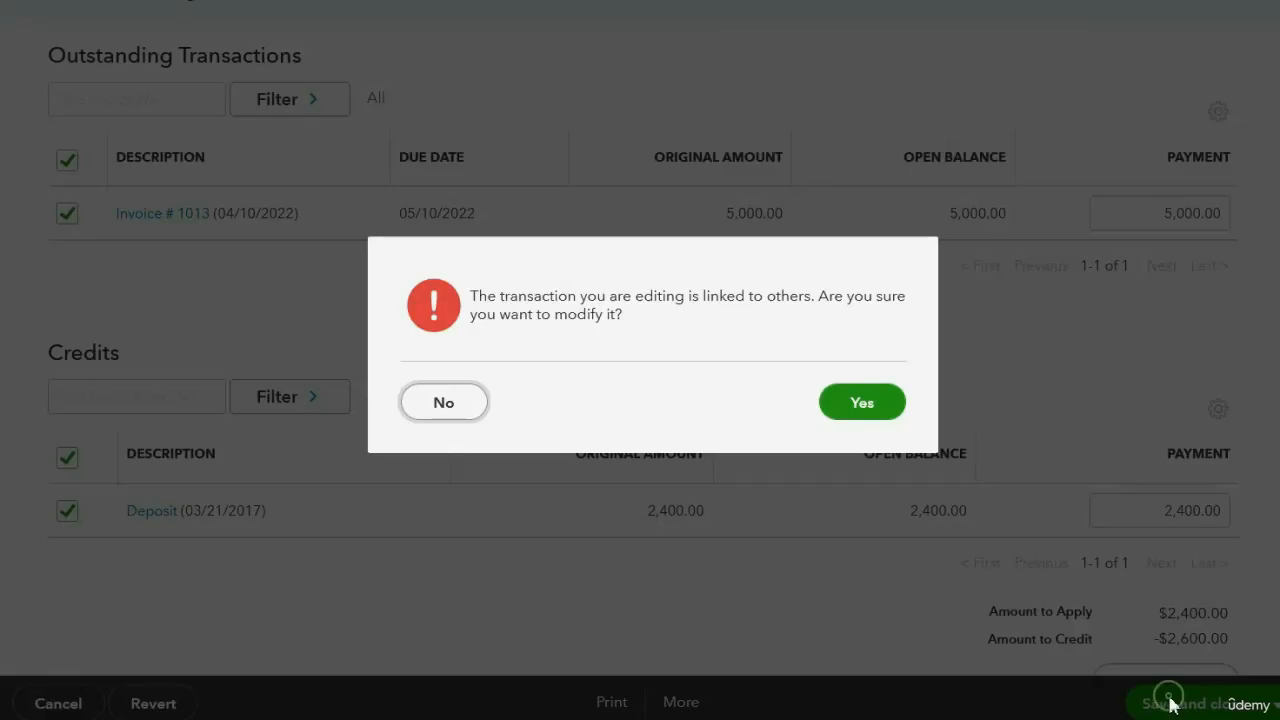
left_click(866, 404)
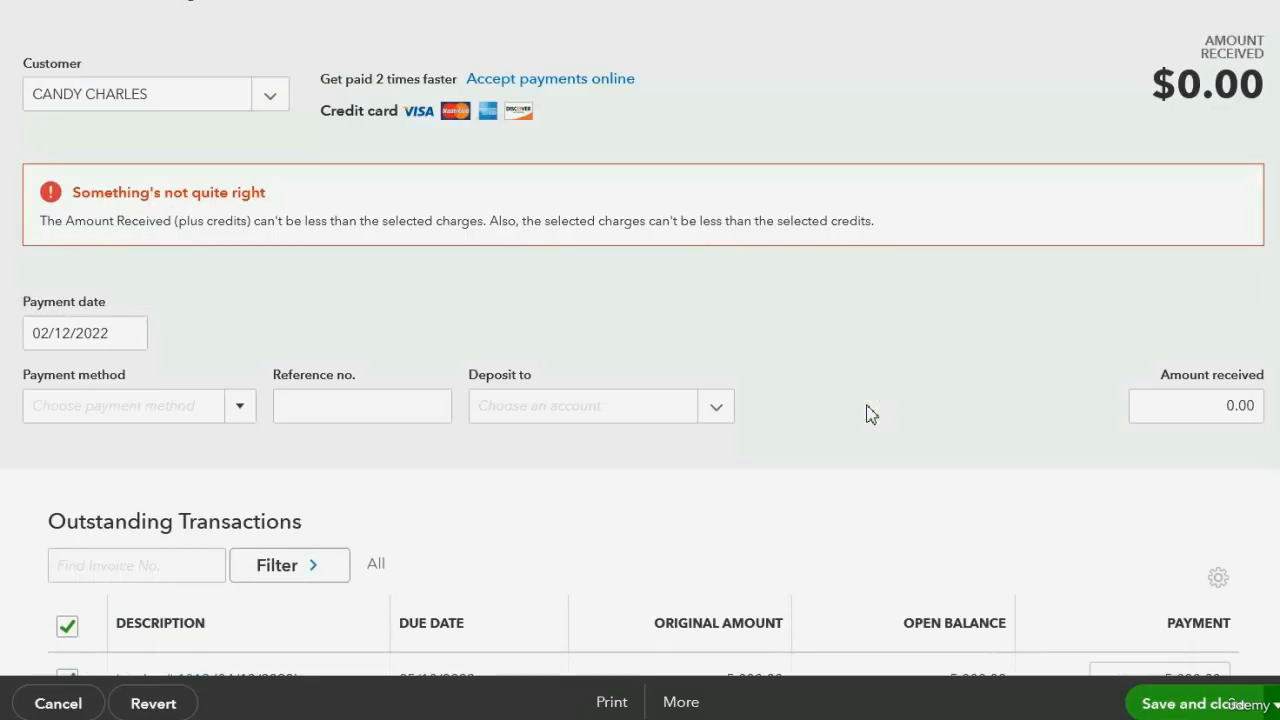
Step: Set the payment for Invoice # 1013 to 2,400 to match the deposit credit, then save and close the payment
scroll(870, 413, "down", 4)
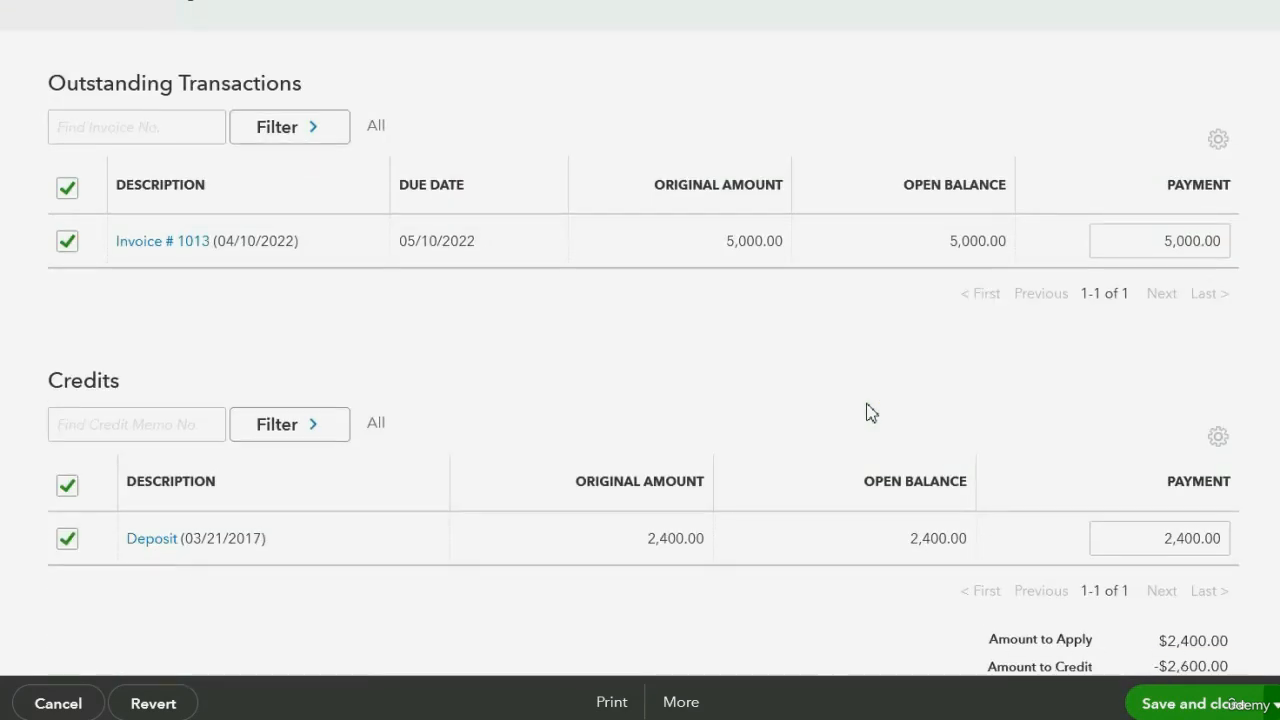
scroll(870, 413, "up", 4)
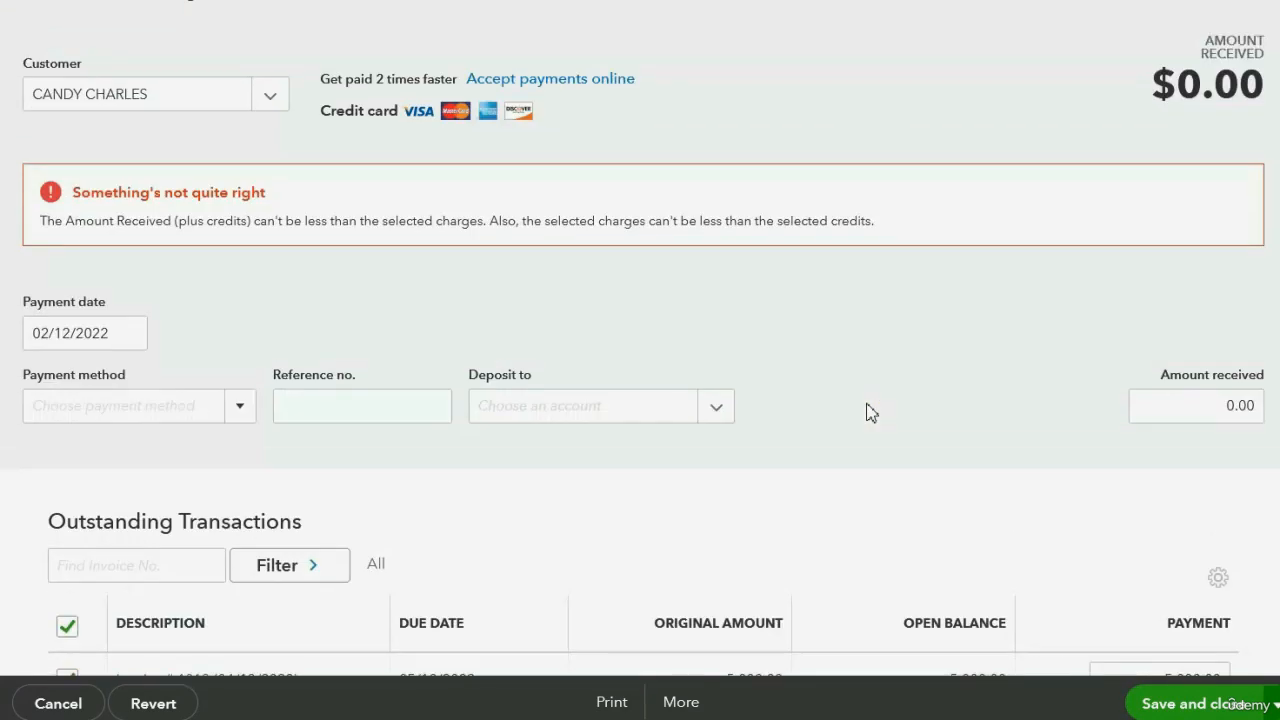
scroll(903, 442, "down", 4)
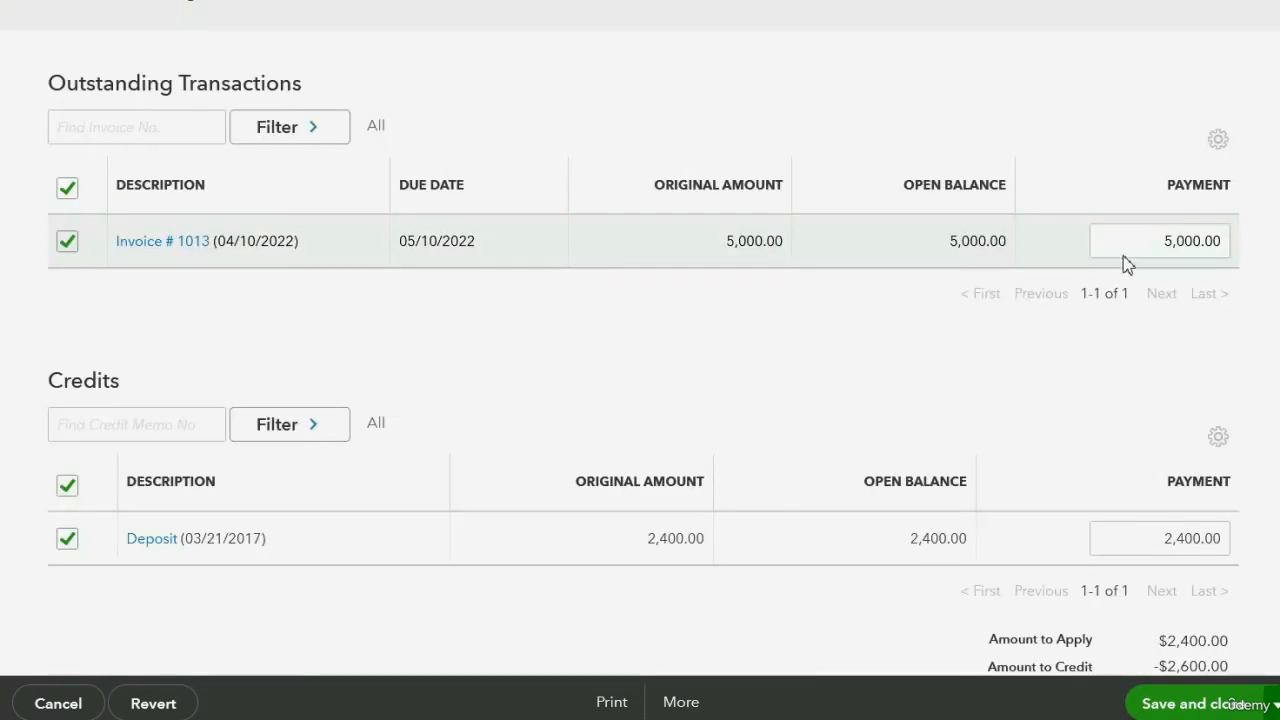
left_click(1180, 243)
double_click(1185, 243)
type("2,4")
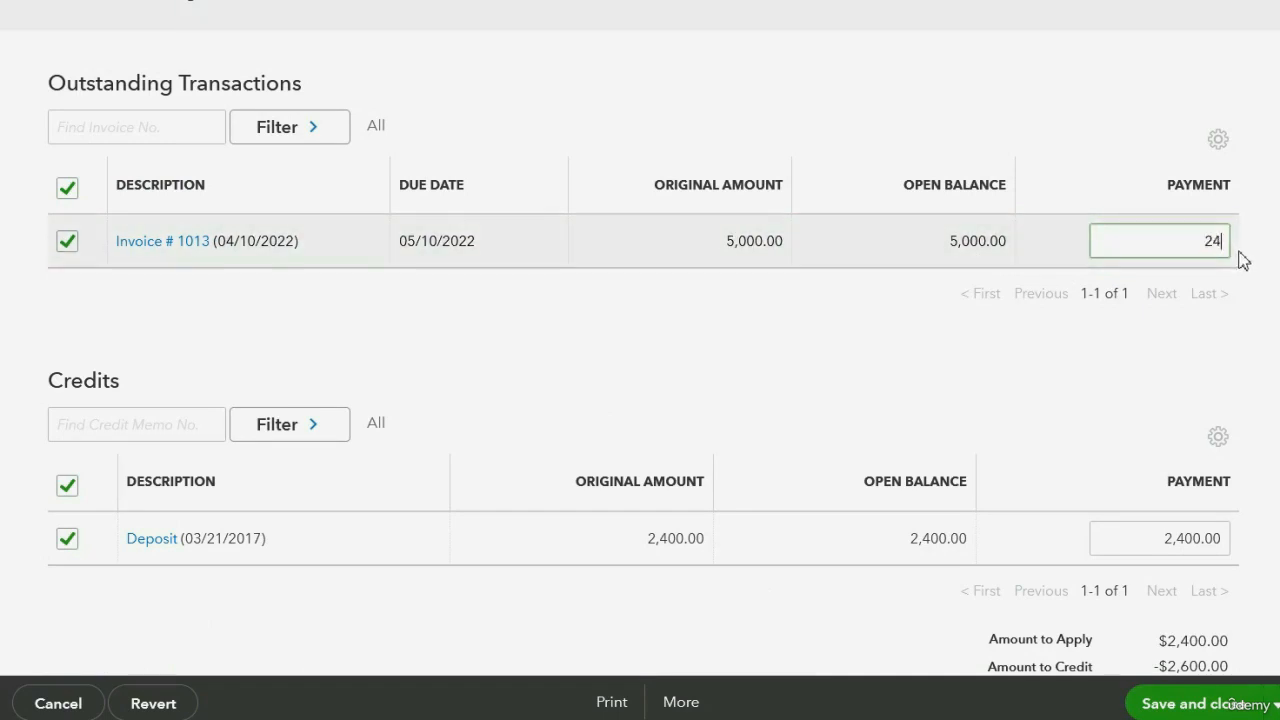
type("00")
key("Tab")
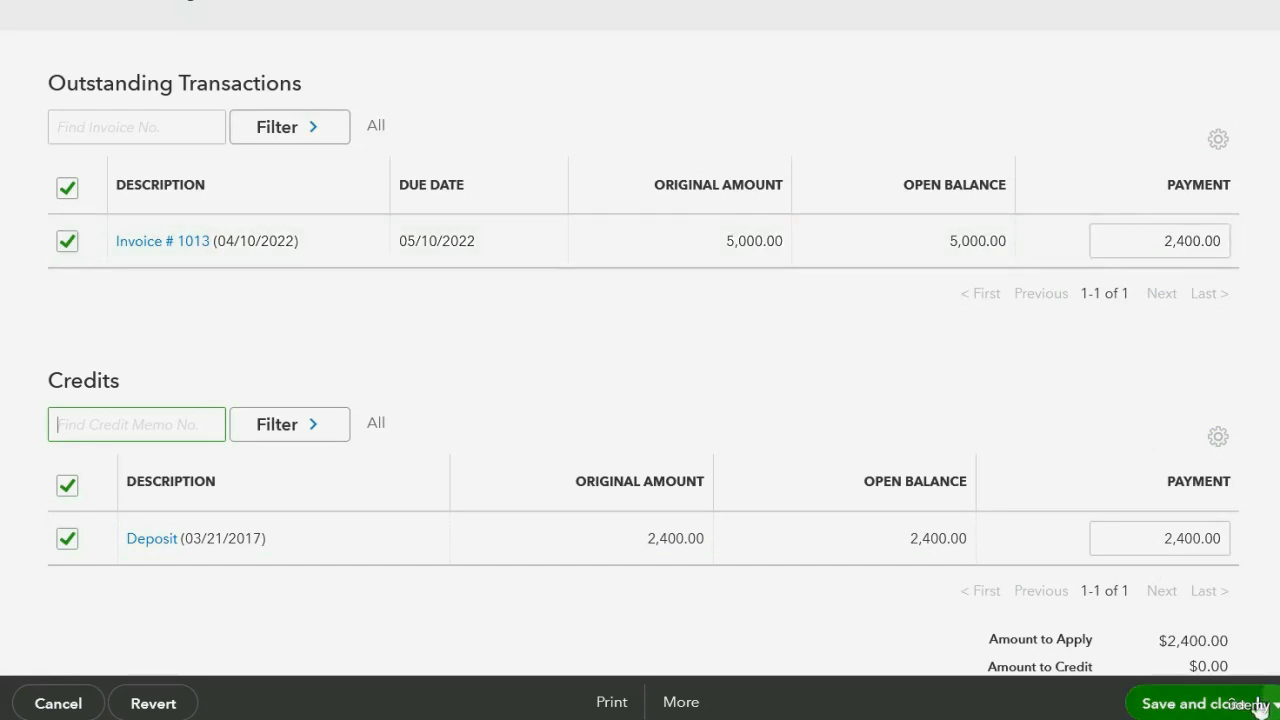
left_click(1192, 700)
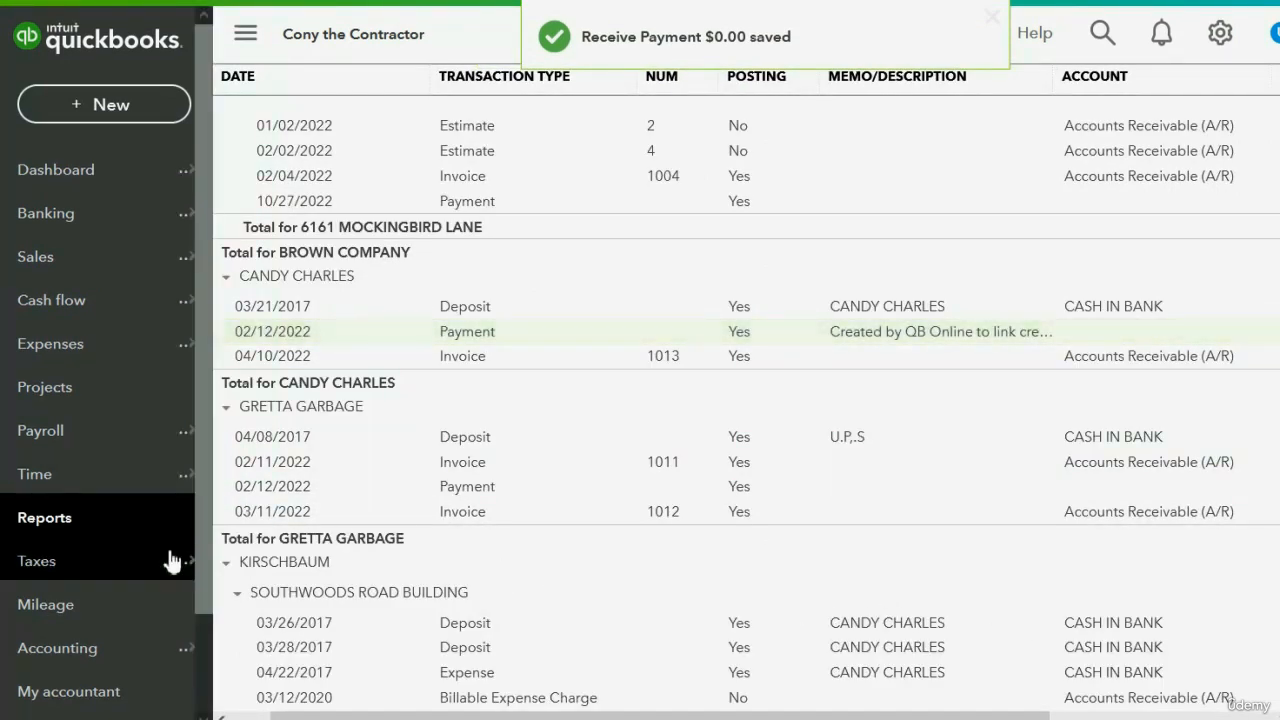
Step: Open the custom Open Invoices report and check the open balance of the customer's invoice 1013
left_click(74, 520)
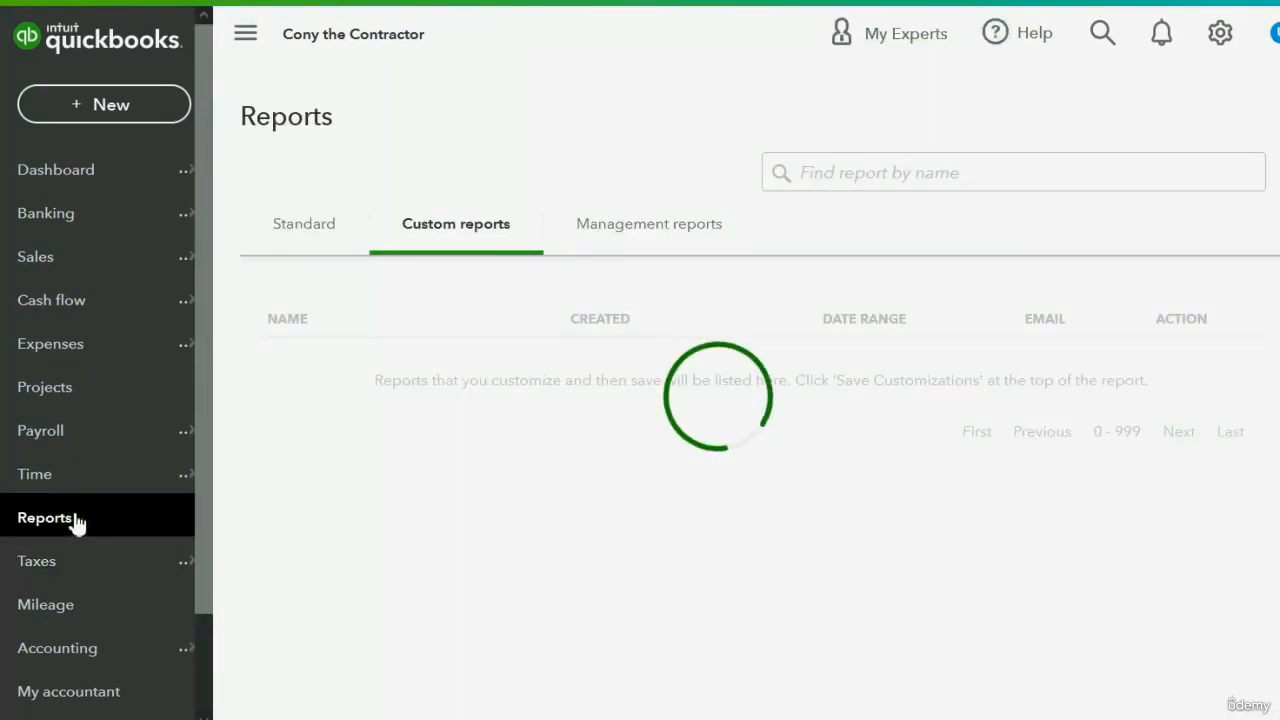
left_click(317, 419)
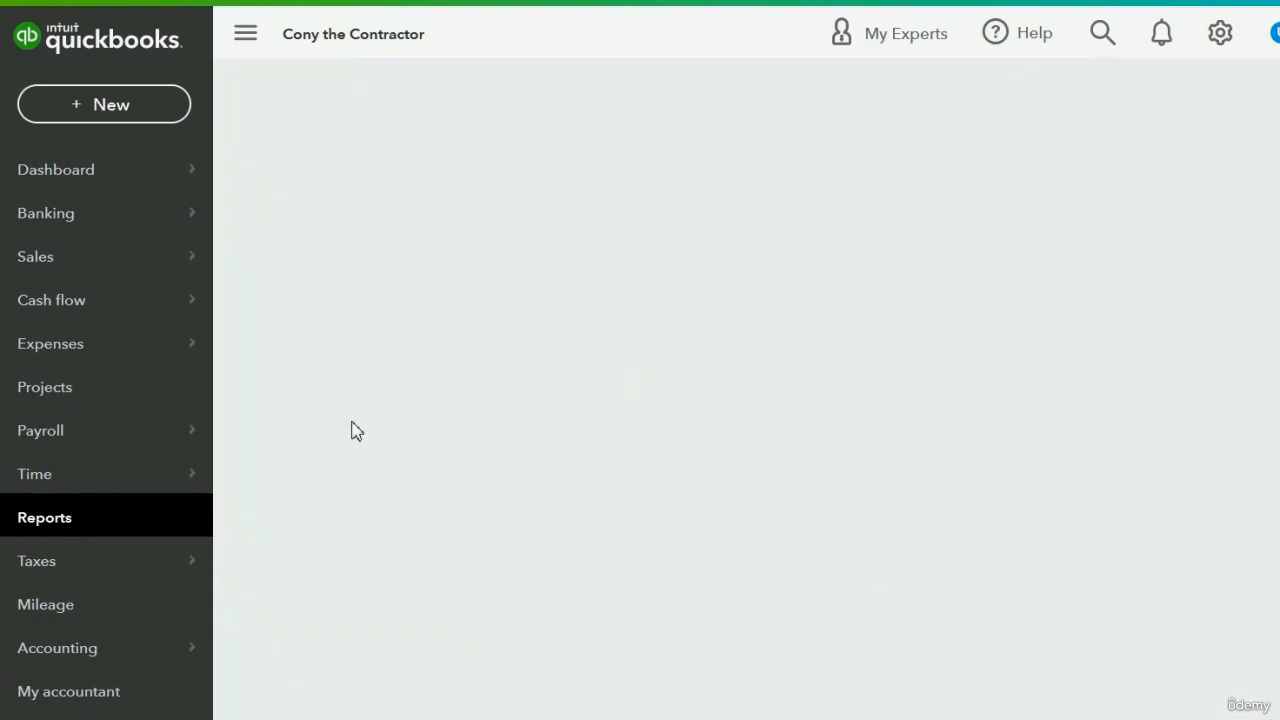
scroll(852, 420, "down", 2)
scroll(852, 420, "down", 4)
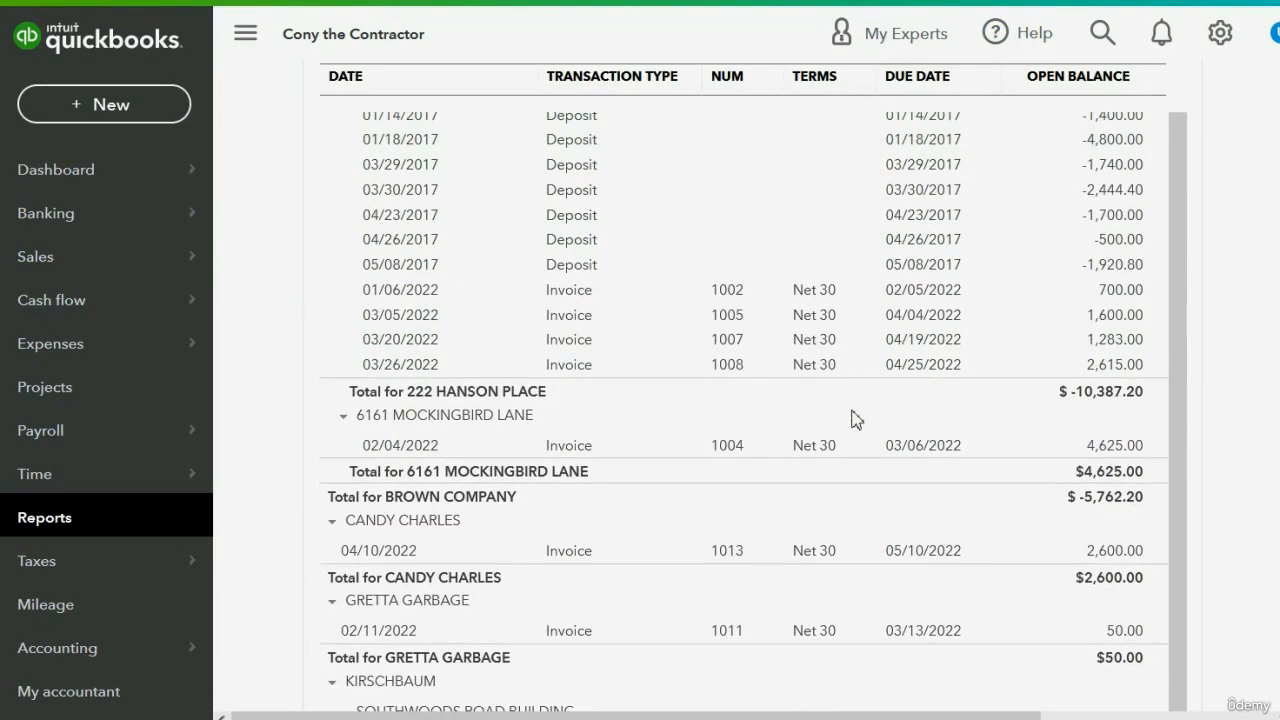
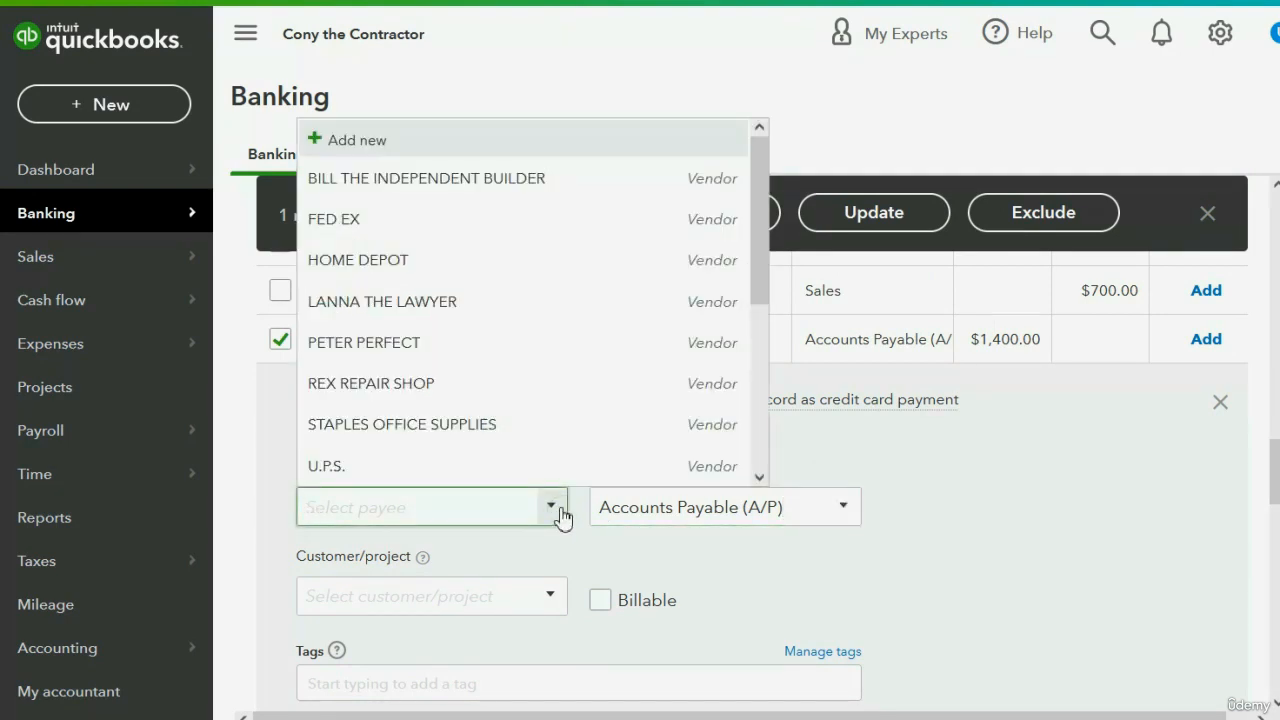
Step: Assign the vendor to the 03/23/2017 bank payment of $1,400.00 categorized as Accounts Payable (A/P), and add the transaction
type("P")
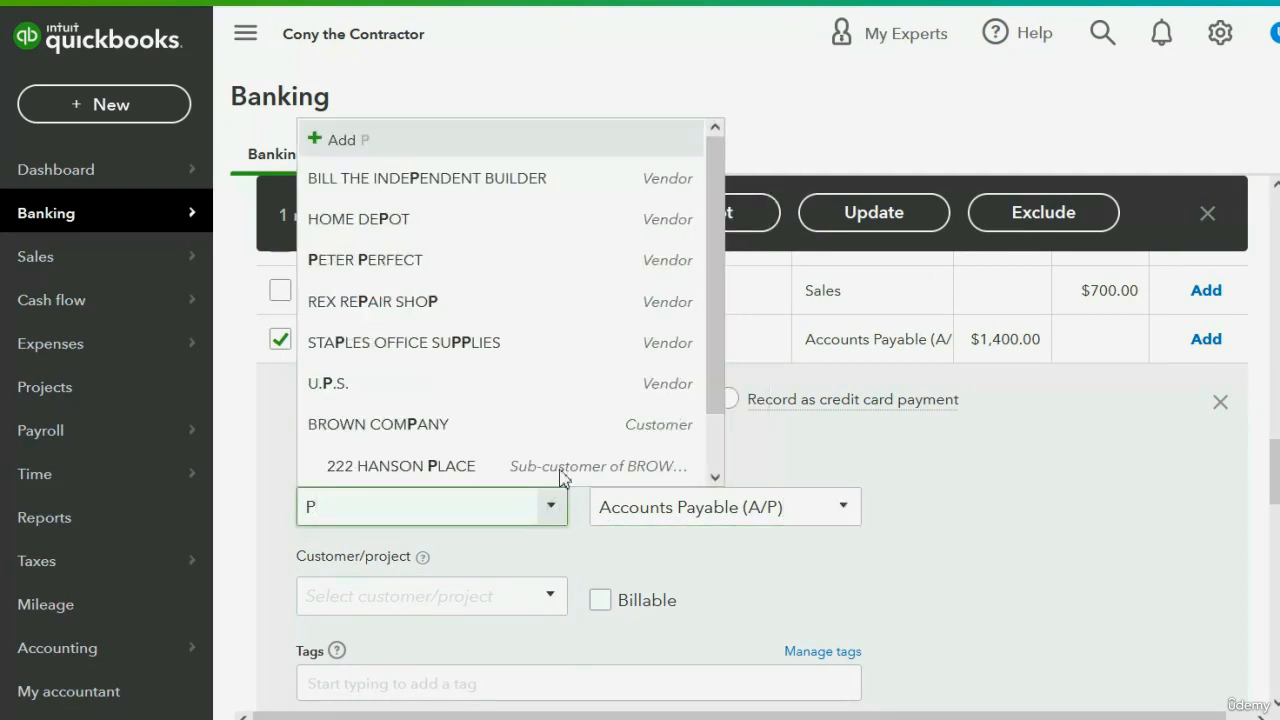
left_click(503, 265)
scroll(673, 456, "down", 2)
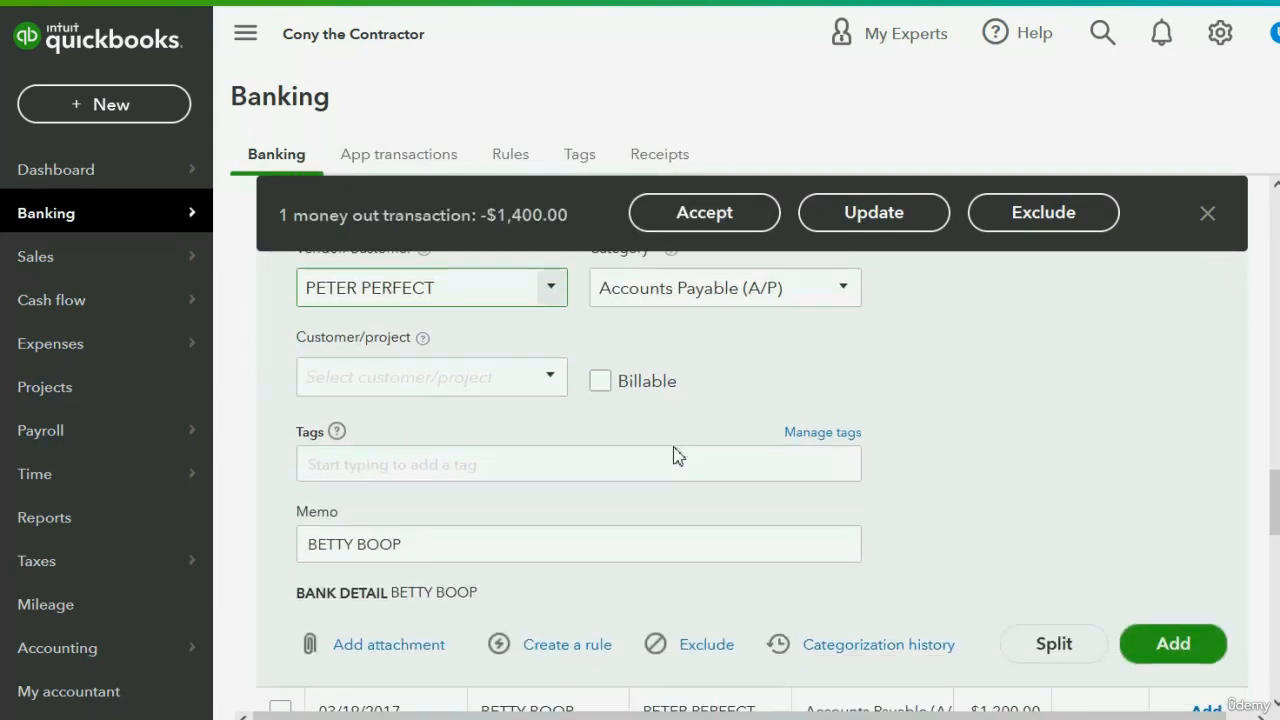
scroll(956, 544, "up", 3)
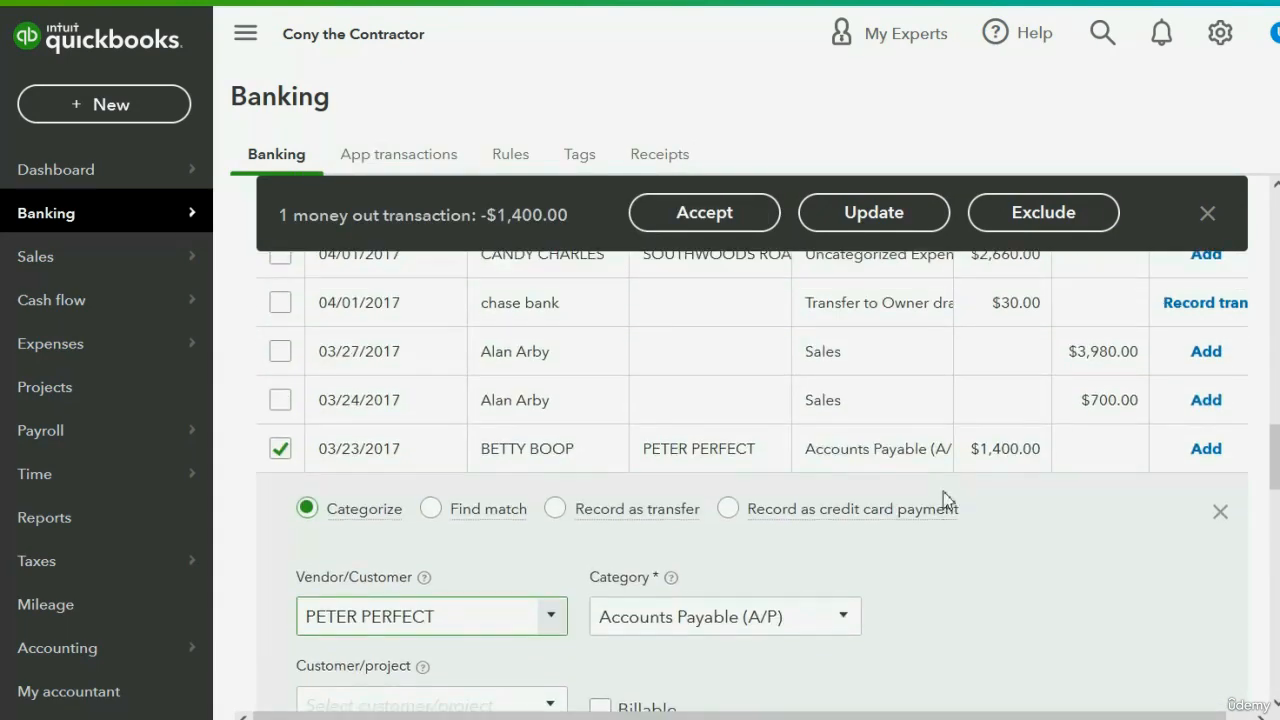
scroll(997, 583, "down", 3)
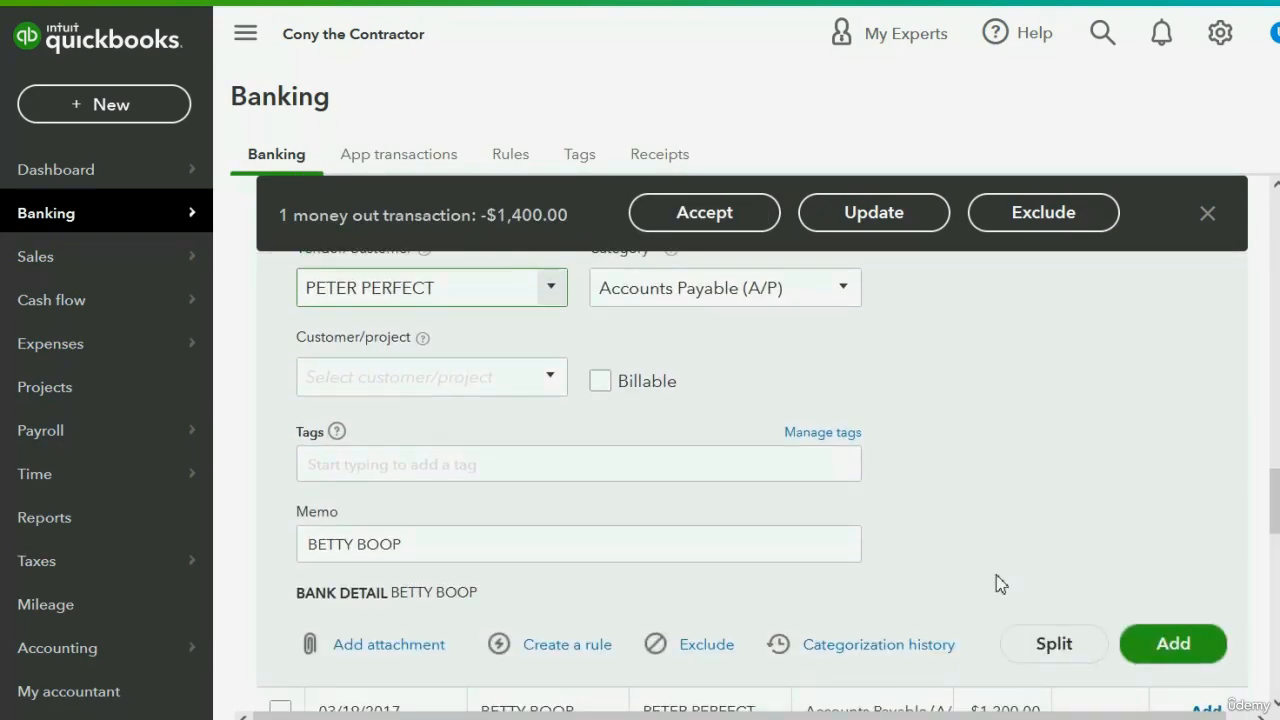
left_click(1176, 645)
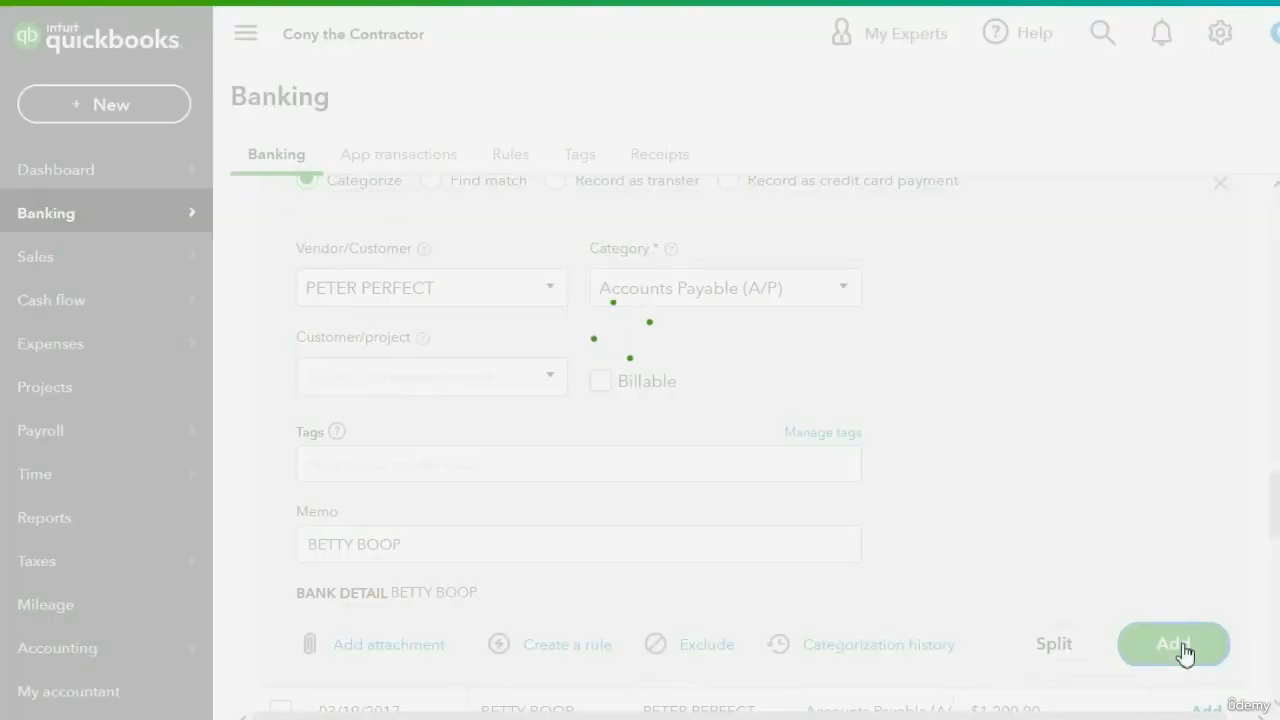
Step: Open the custom Transaction List by Vendor report and check the vendor's 03/23/2017 expense and its amount
mouse_move(98, 488)
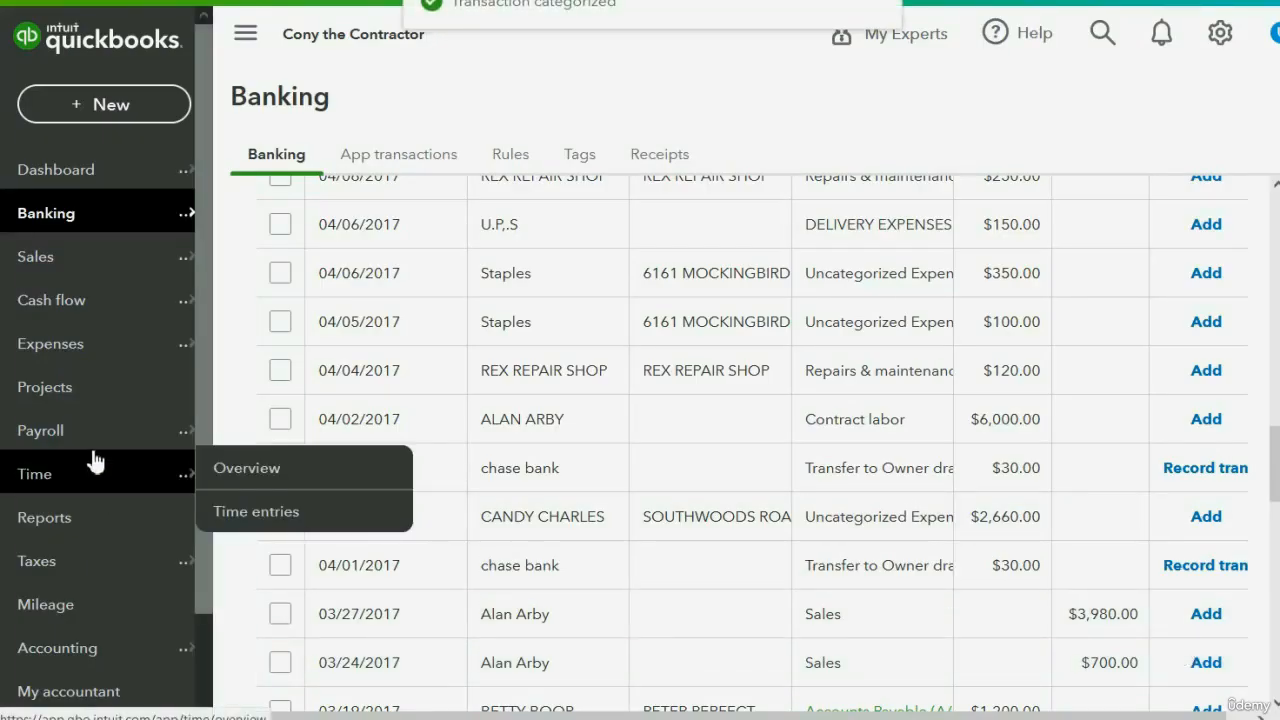
left_click(91, 515)
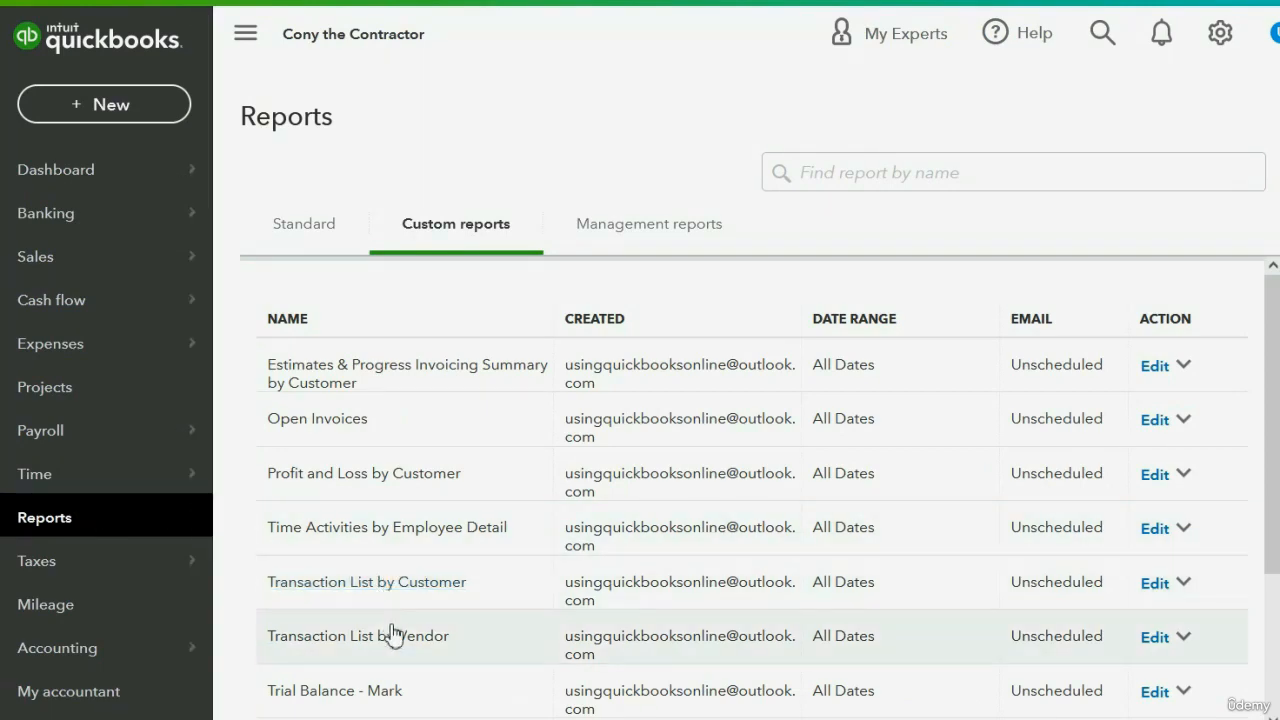
left_click(392, 634)
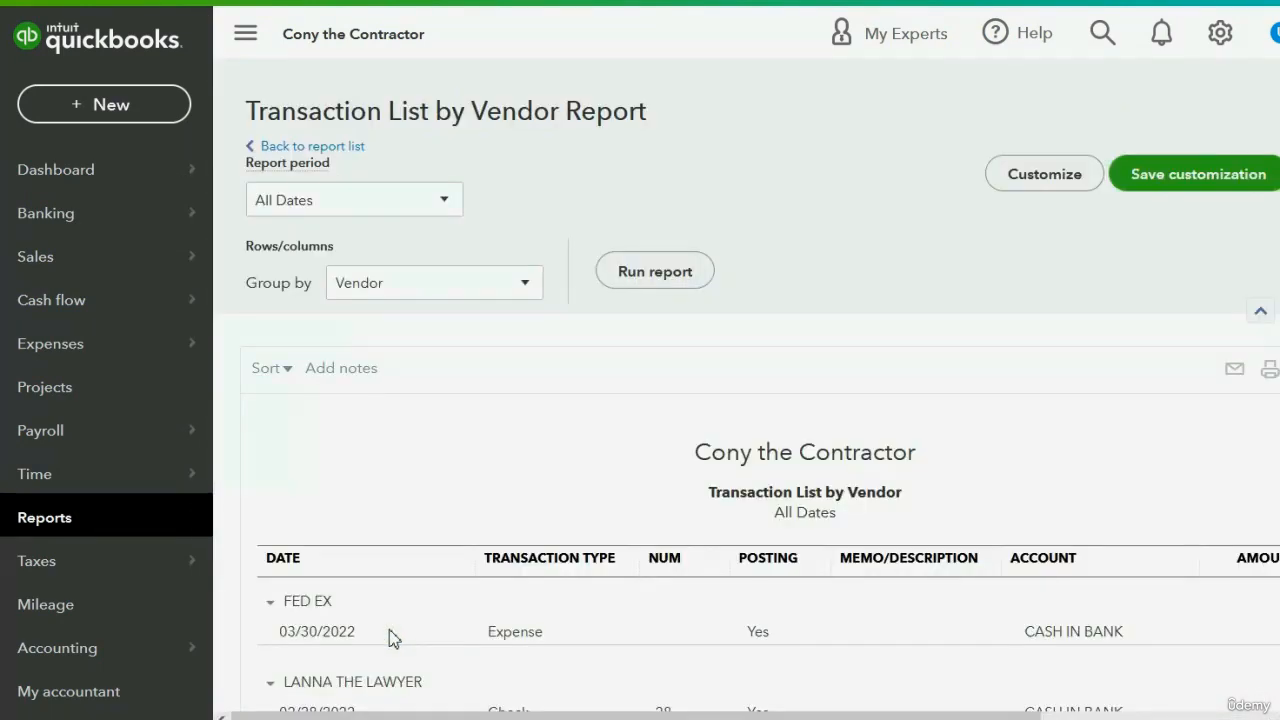
scroll(797, 506, "down", 4)
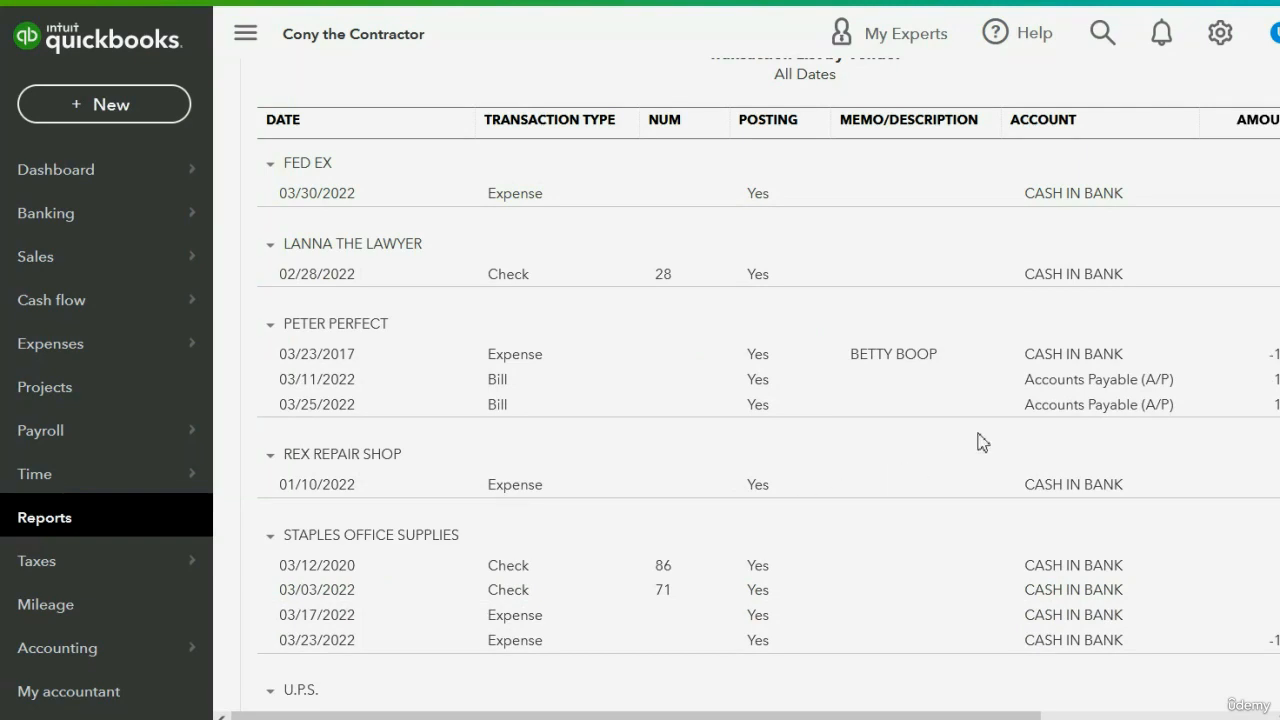
left_click_drag(813, 715, 898, 716)
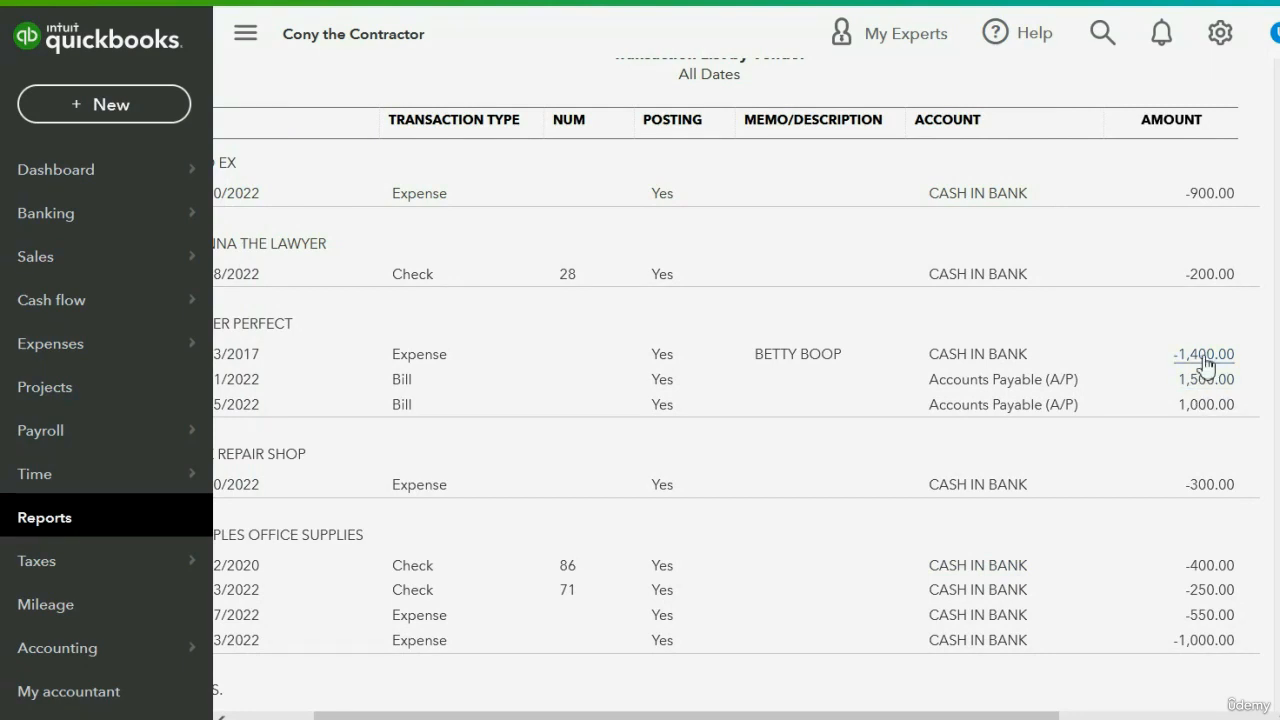
Step: Open the standard Unpaid Bills report and save it as a custom report
left_click(104, 512)
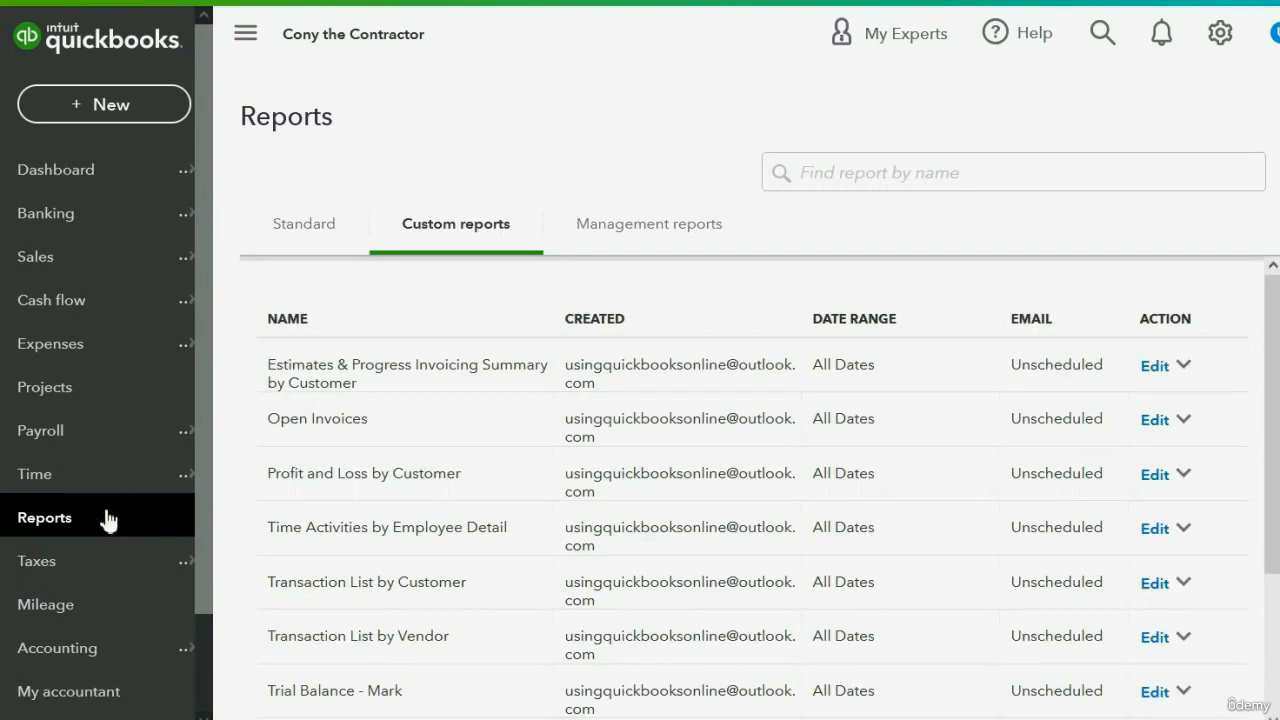
left_click(320, 232)
scroll(549, 392, "down", 7)
scroll(549, 392, "down", 15)
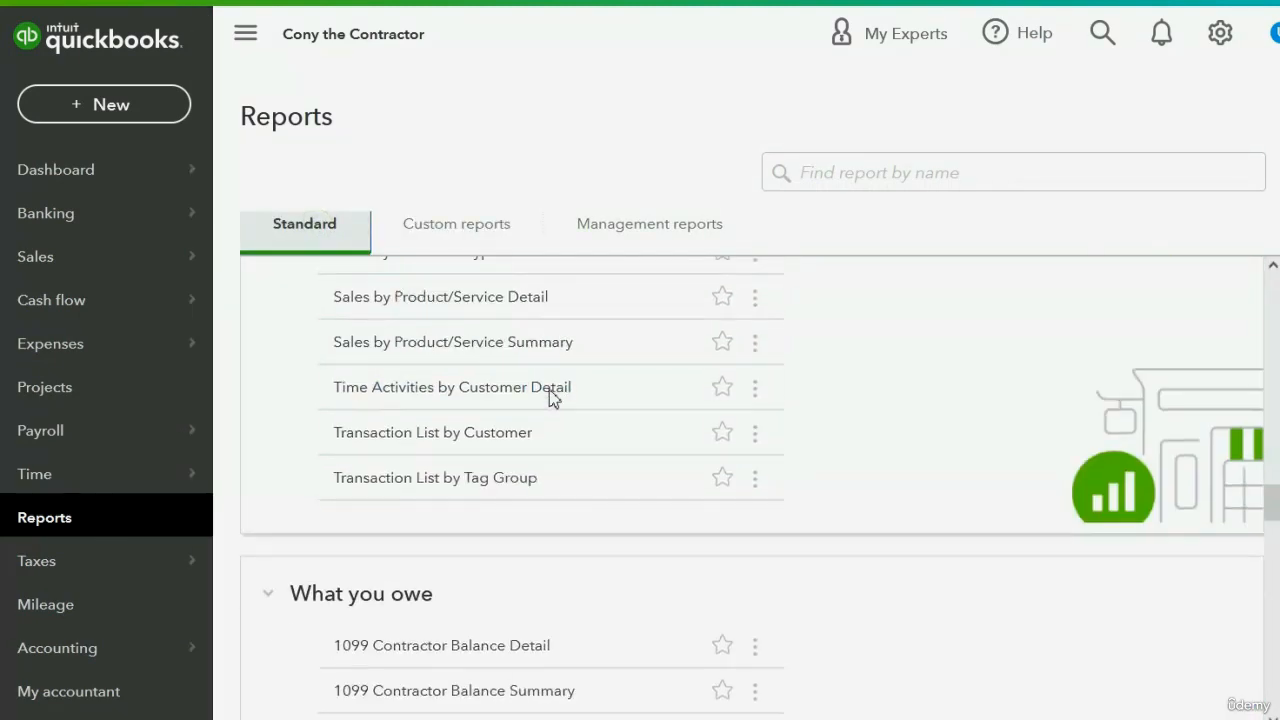
scroll(549, 392, "down", 3)
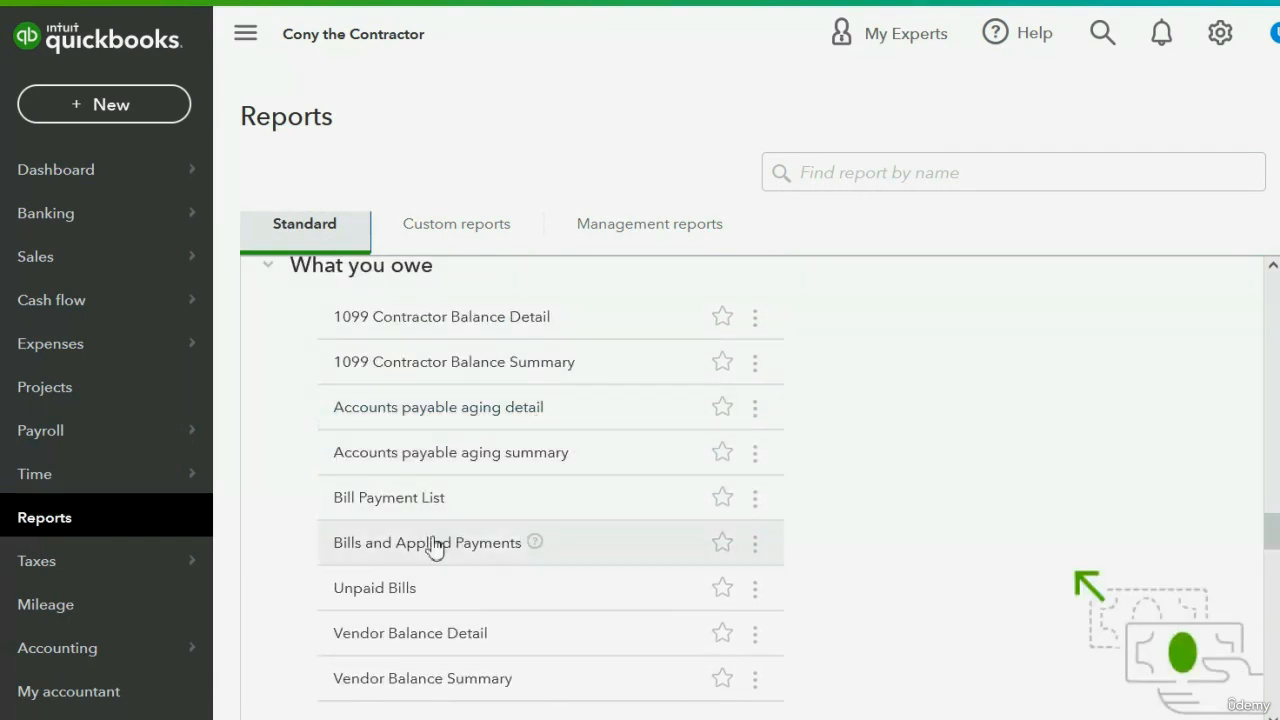
left_click(390, 589)
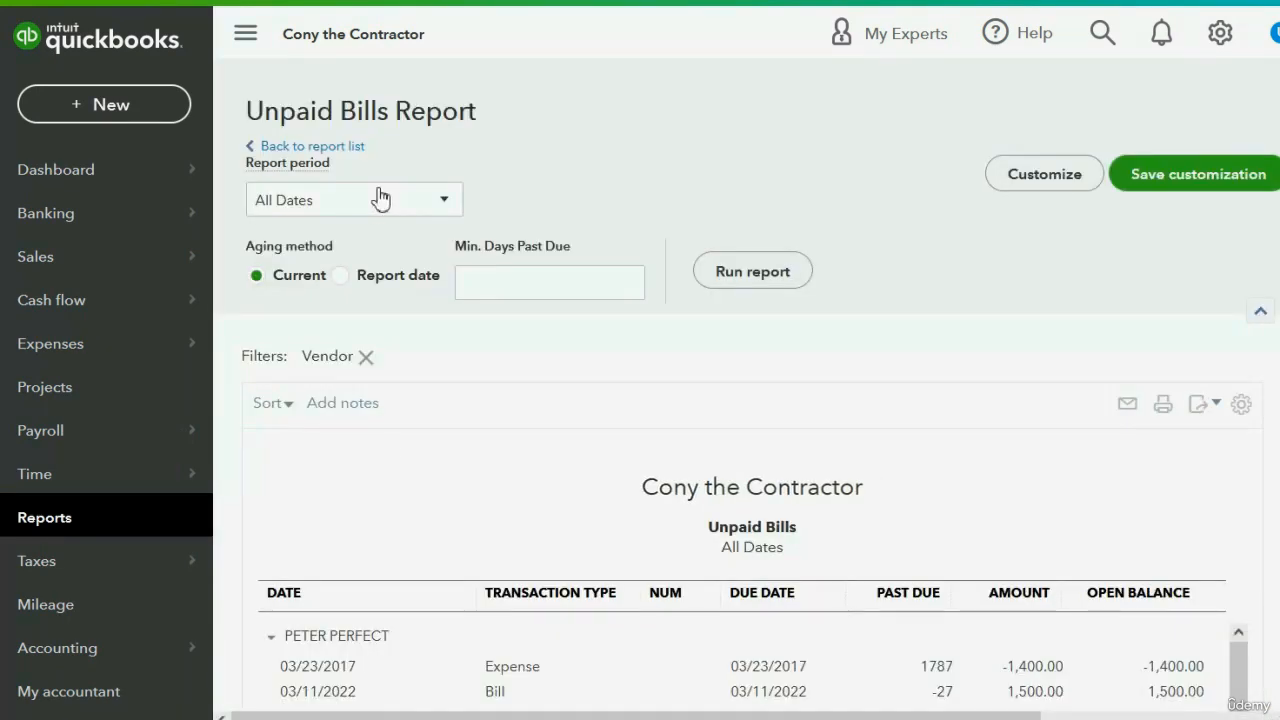
scroll(700, 210, "down", 1)
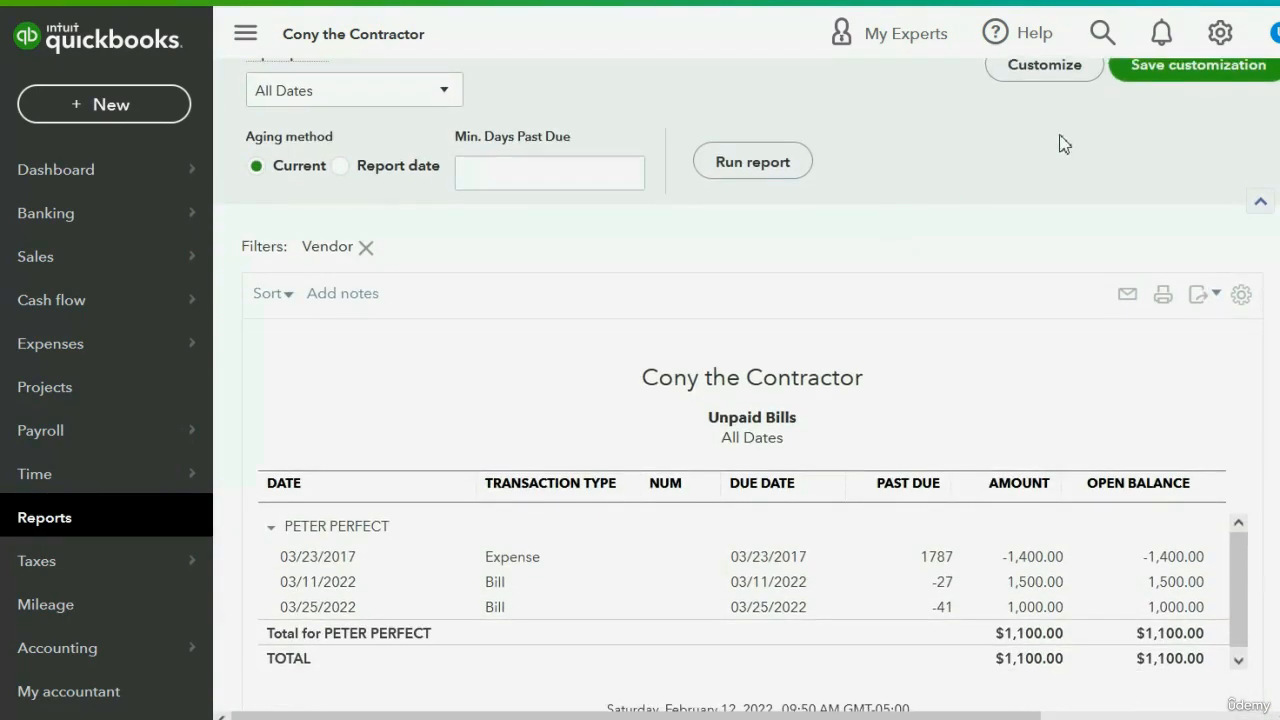
left_click(1172, 80)
left_click(1219, 507)
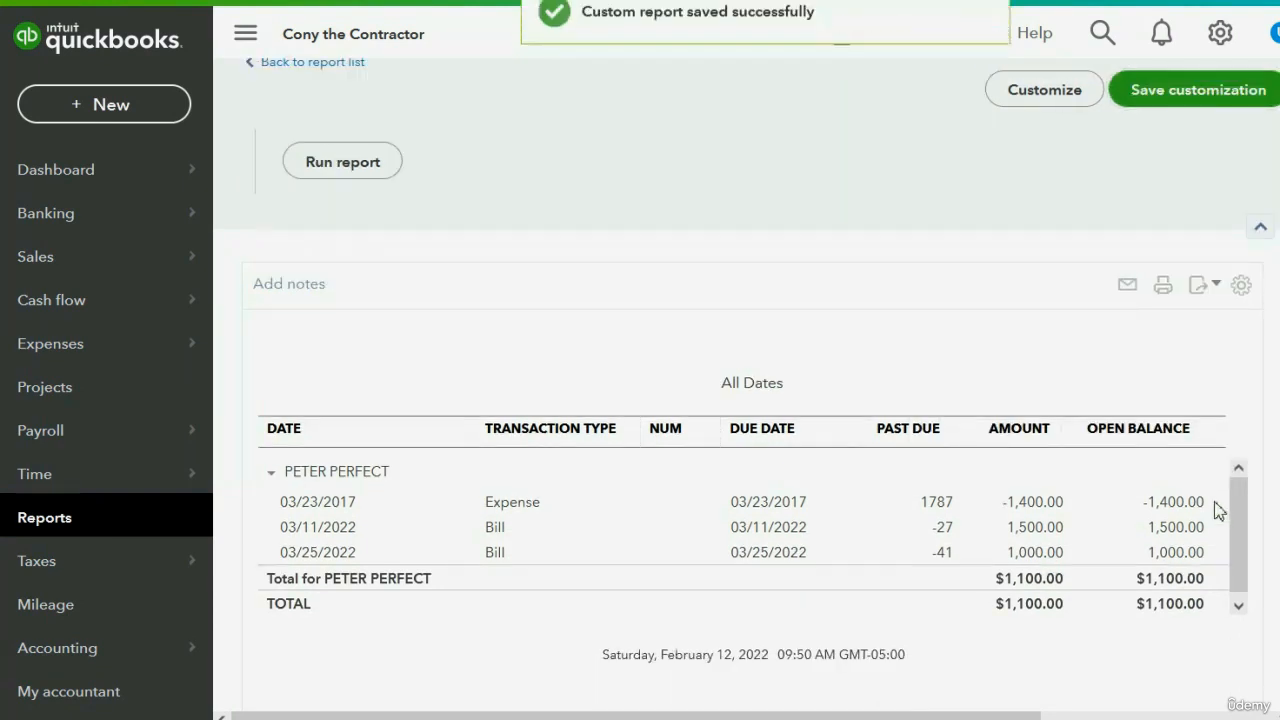
scroll(1038, 428, "down", 1)
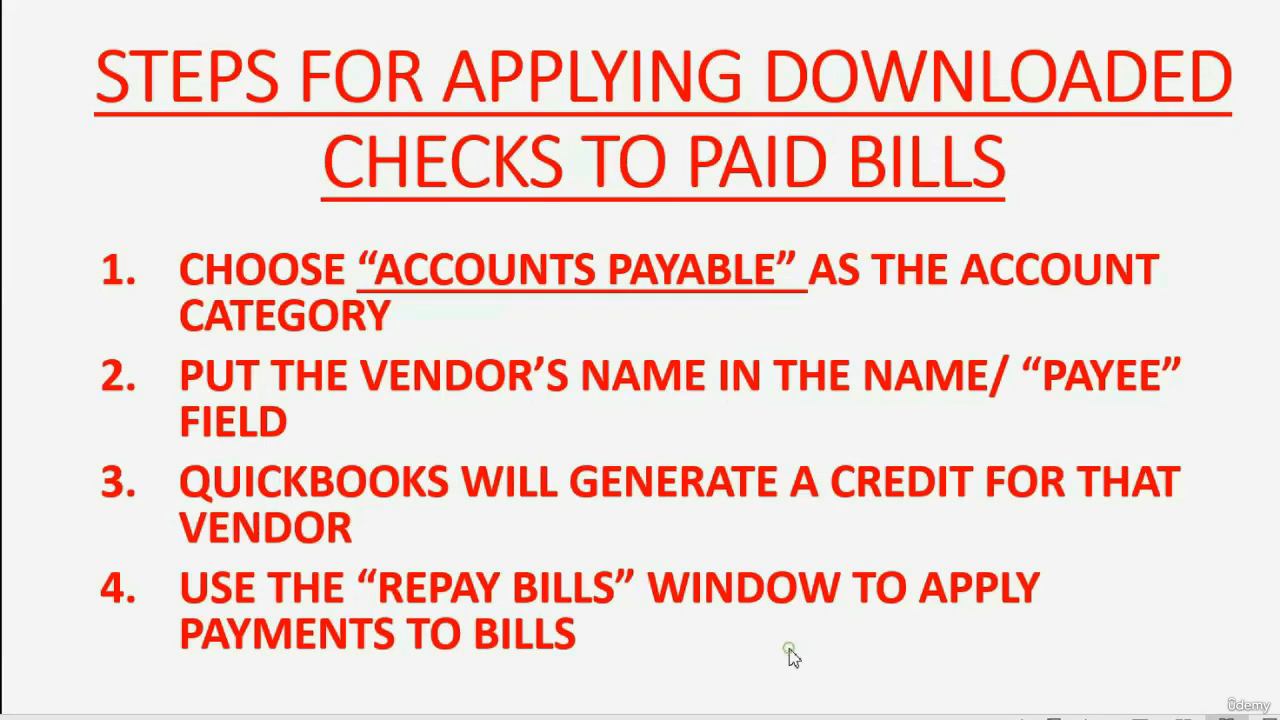
left_click(657, 653)
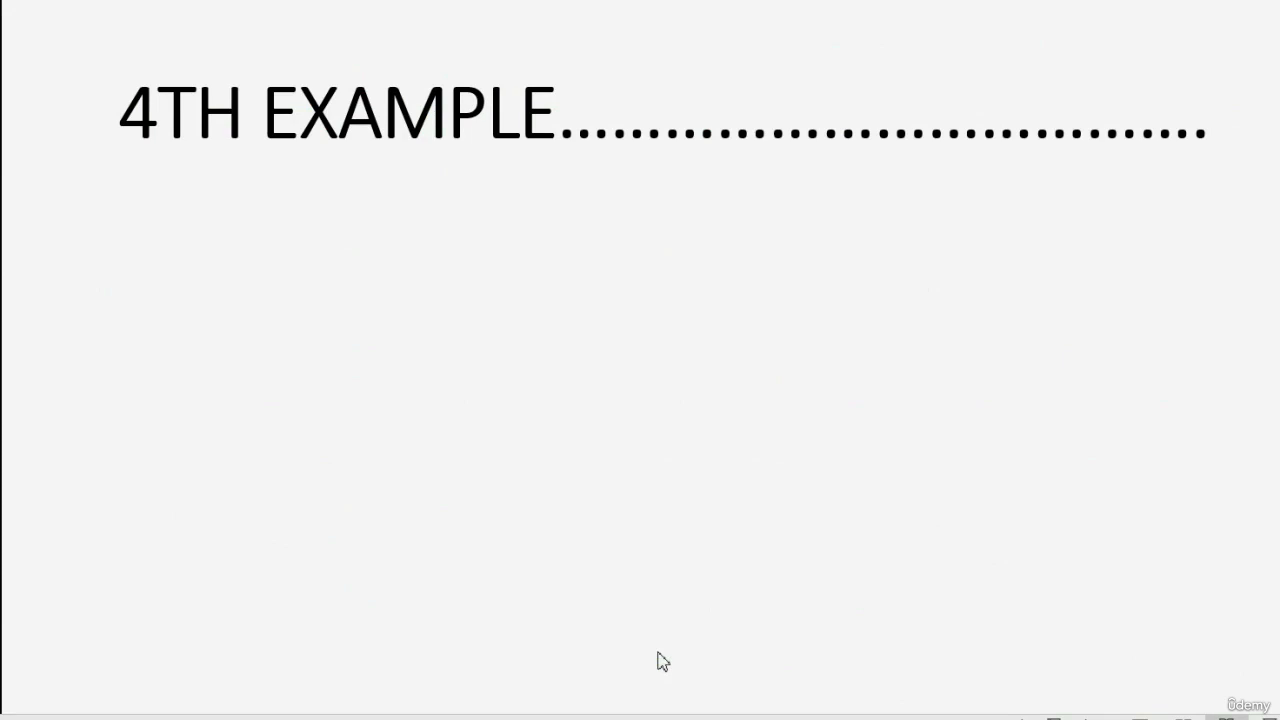
key("Left")
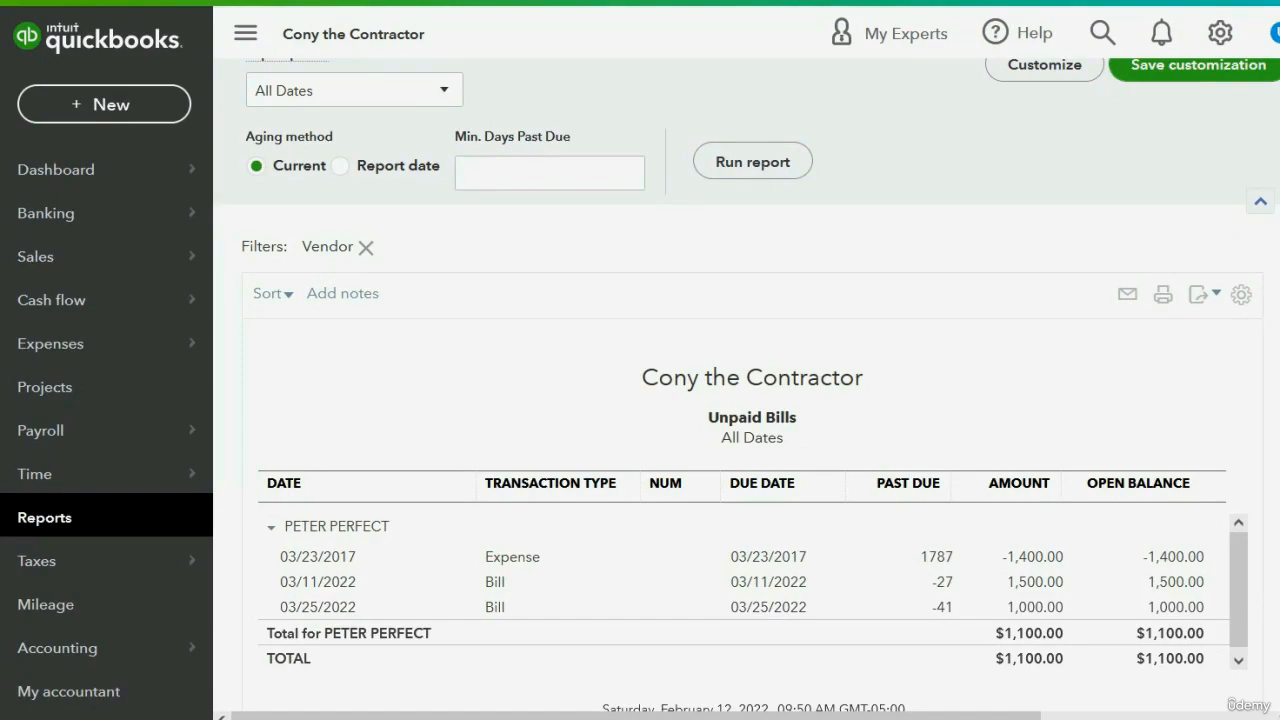
Step: Open Pay Bills and select the vendor's bill due 03/11/2022, applying the 1,400.00 vendor credit to it
left_click(143, 106)
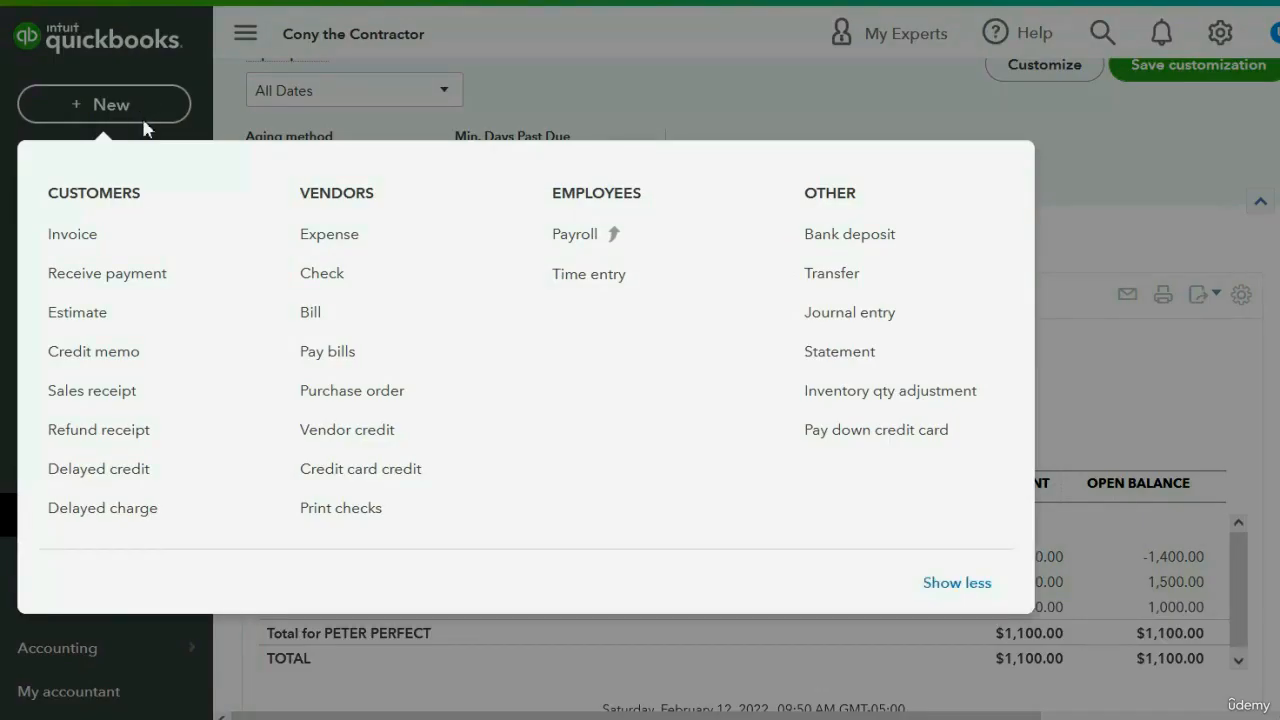
left_click(346, 355)
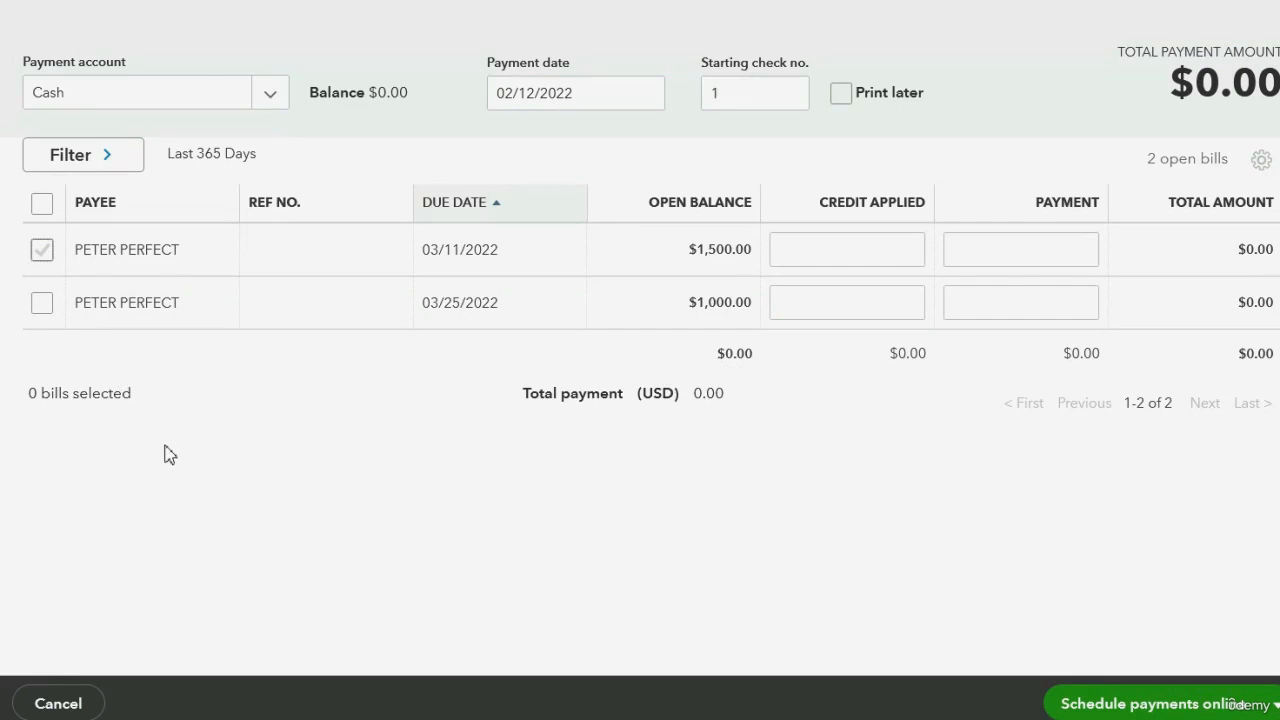
left_click(42, 250)
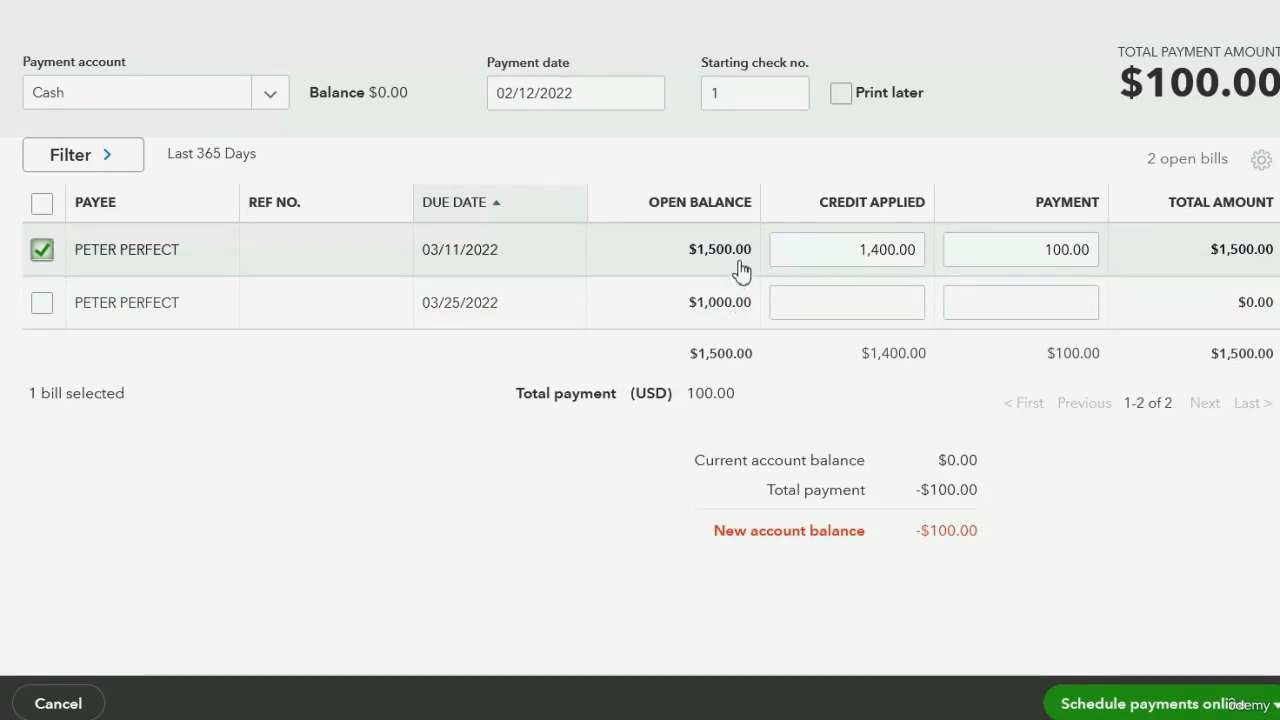
Step: Set the cash payment for the bill due 03/11/2022 to 0, then save the bill payment and close Pay Bills
left_click(994, 256)
left_click_drag(994, 256, 1107, 251)
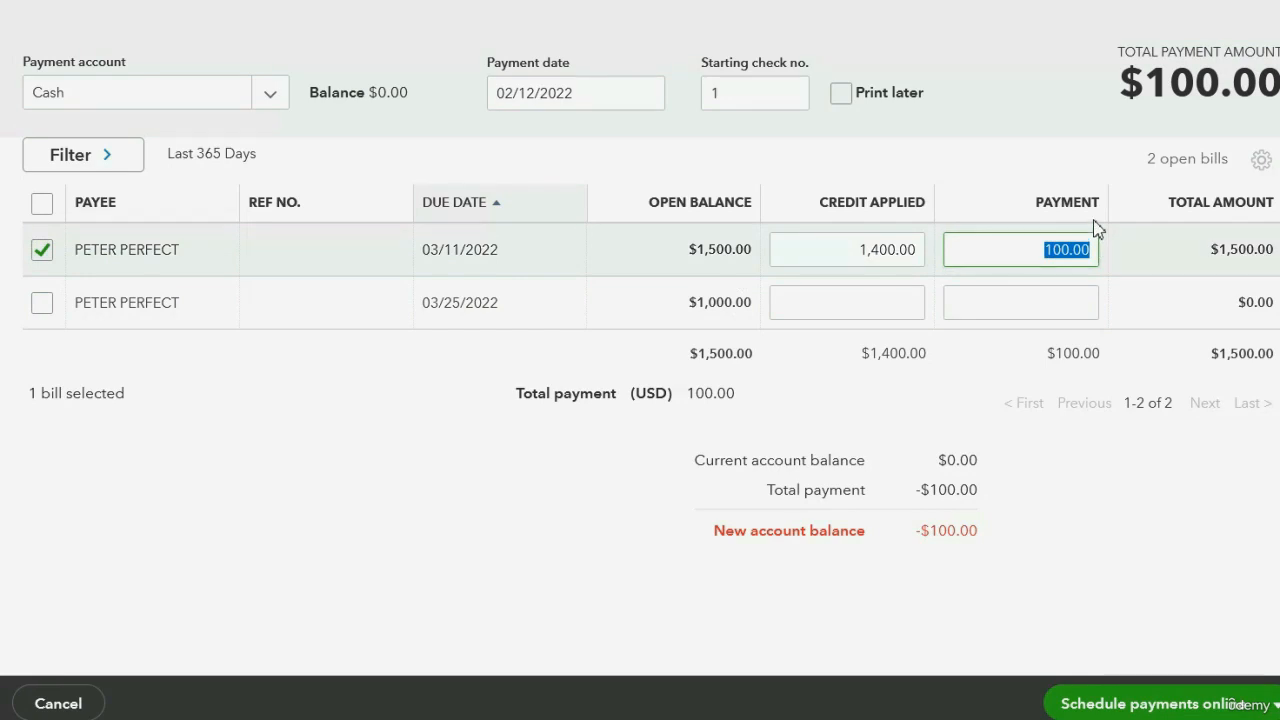
type("0")
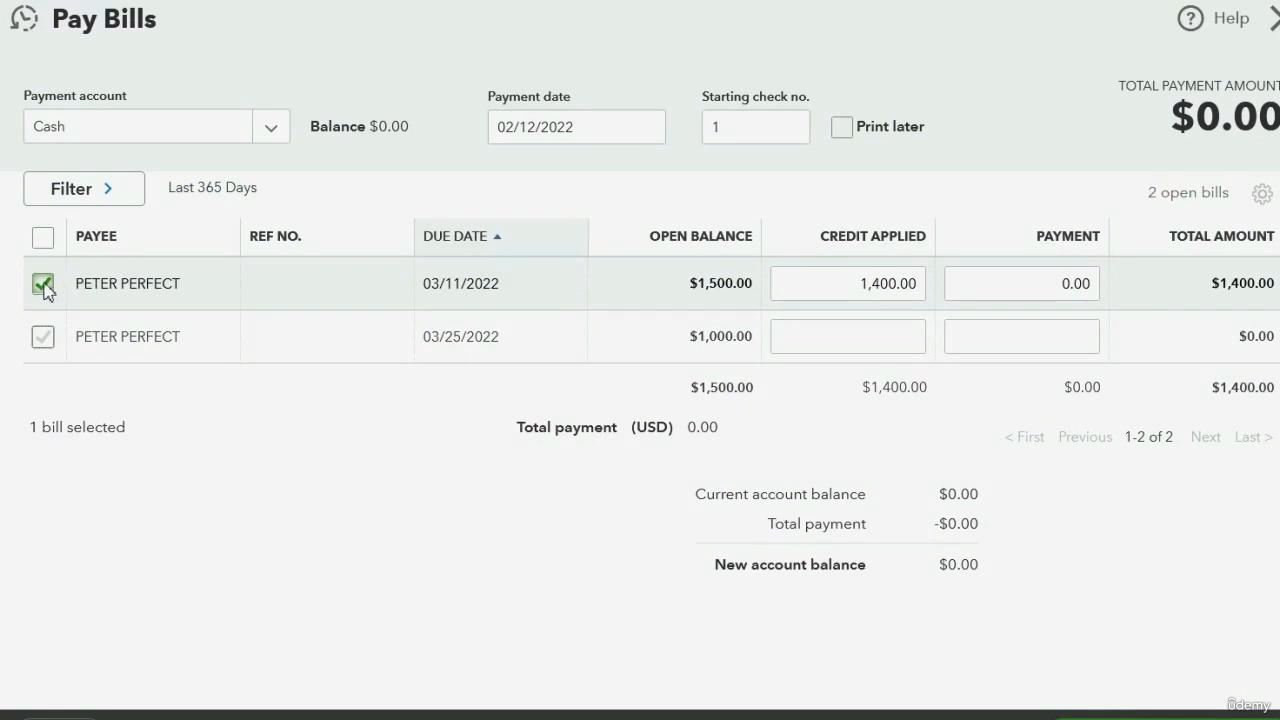
scroll(900, 400, "down", 1)
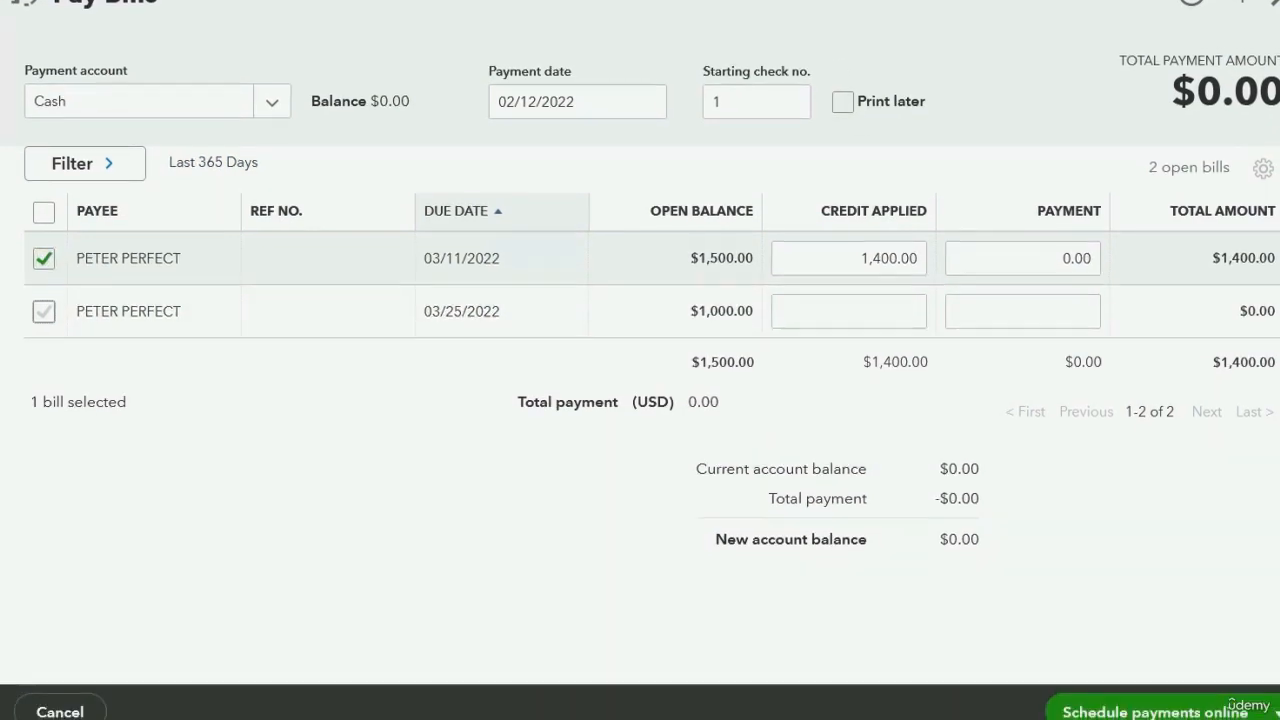
left_click(1272, 707)
left_click(1197, 670)
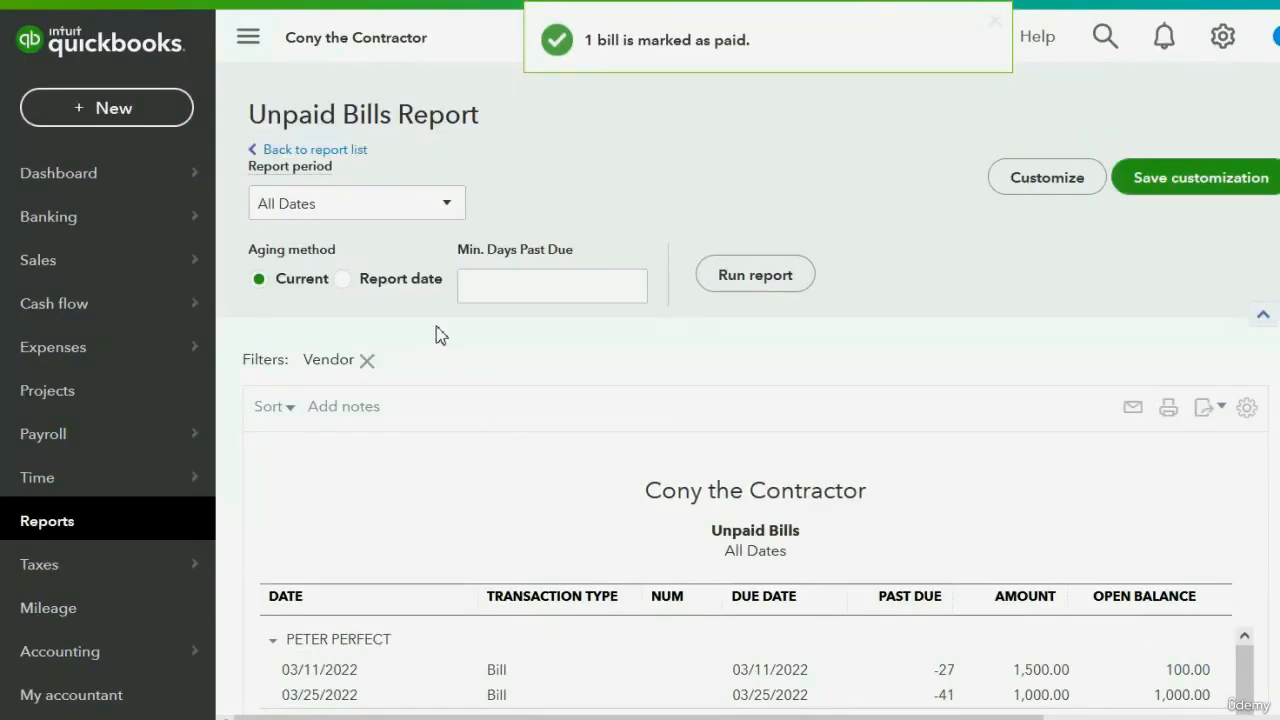
Step: Open the custom Unpaid Bills report and check the open balances of the vendor's bills
left_click(94, 524)
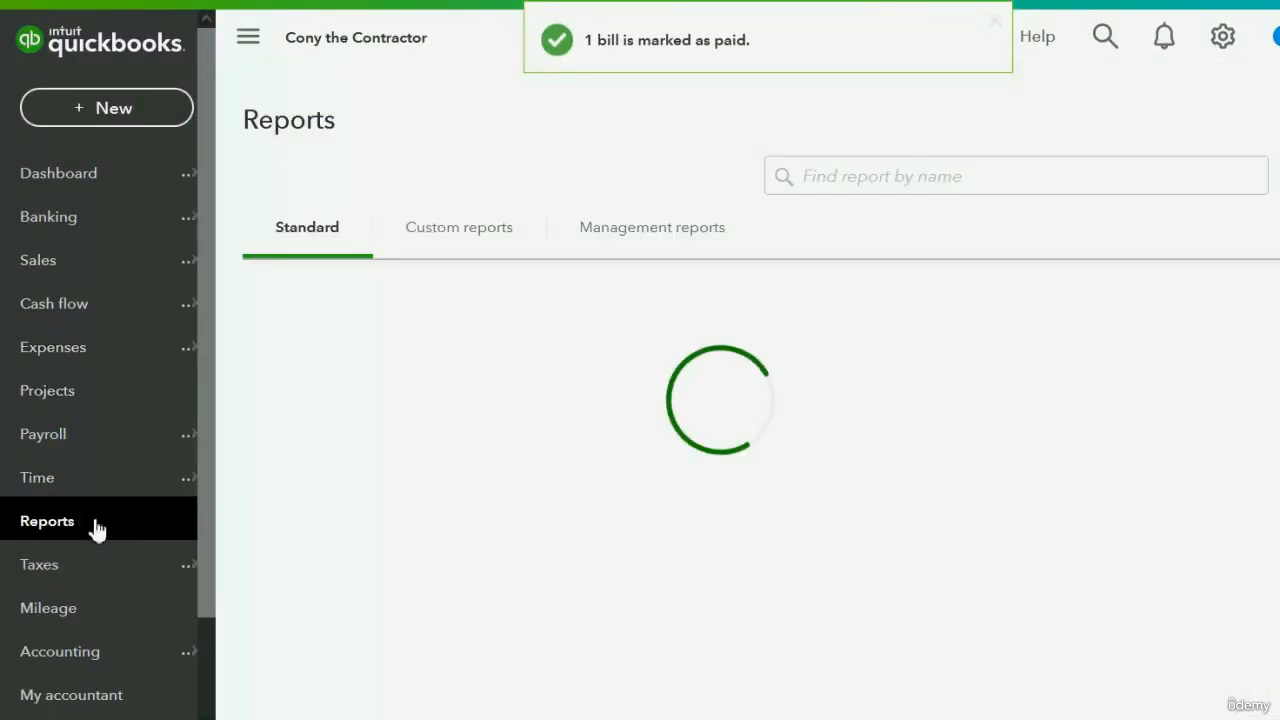
left_click(445, 235)
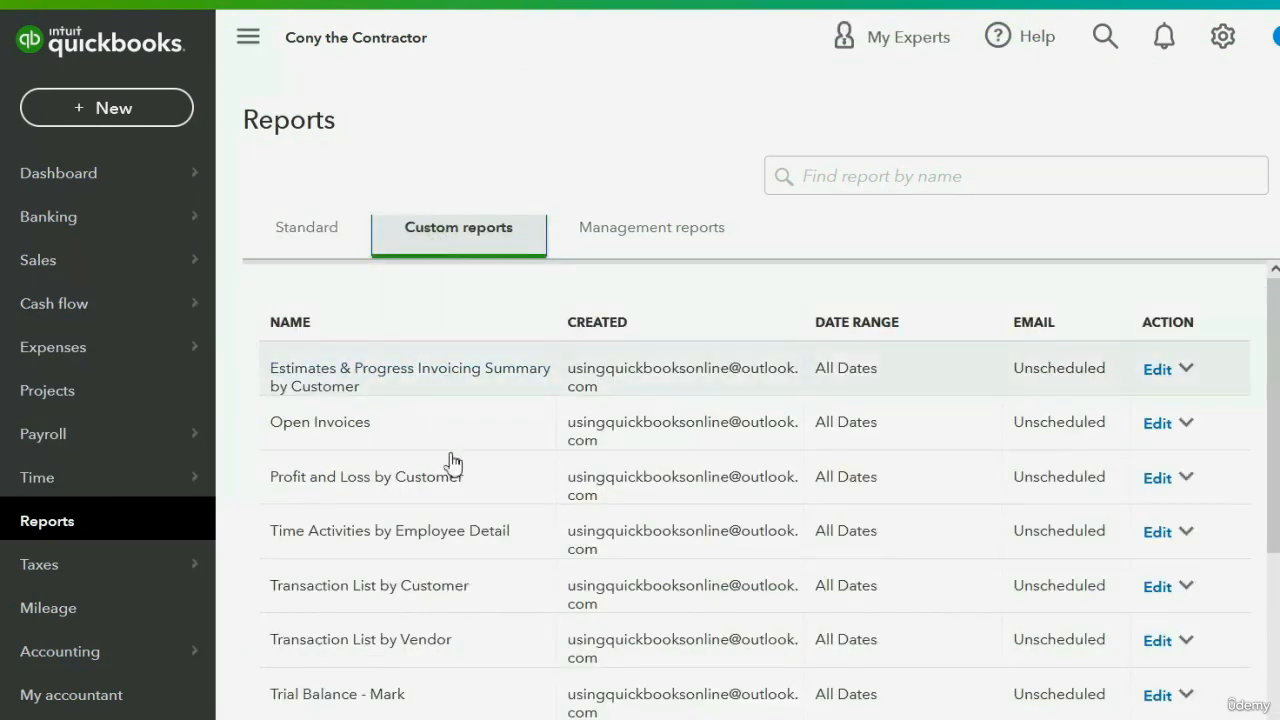
scroll(449, 463, "down", 3)
left_click(332, 617)
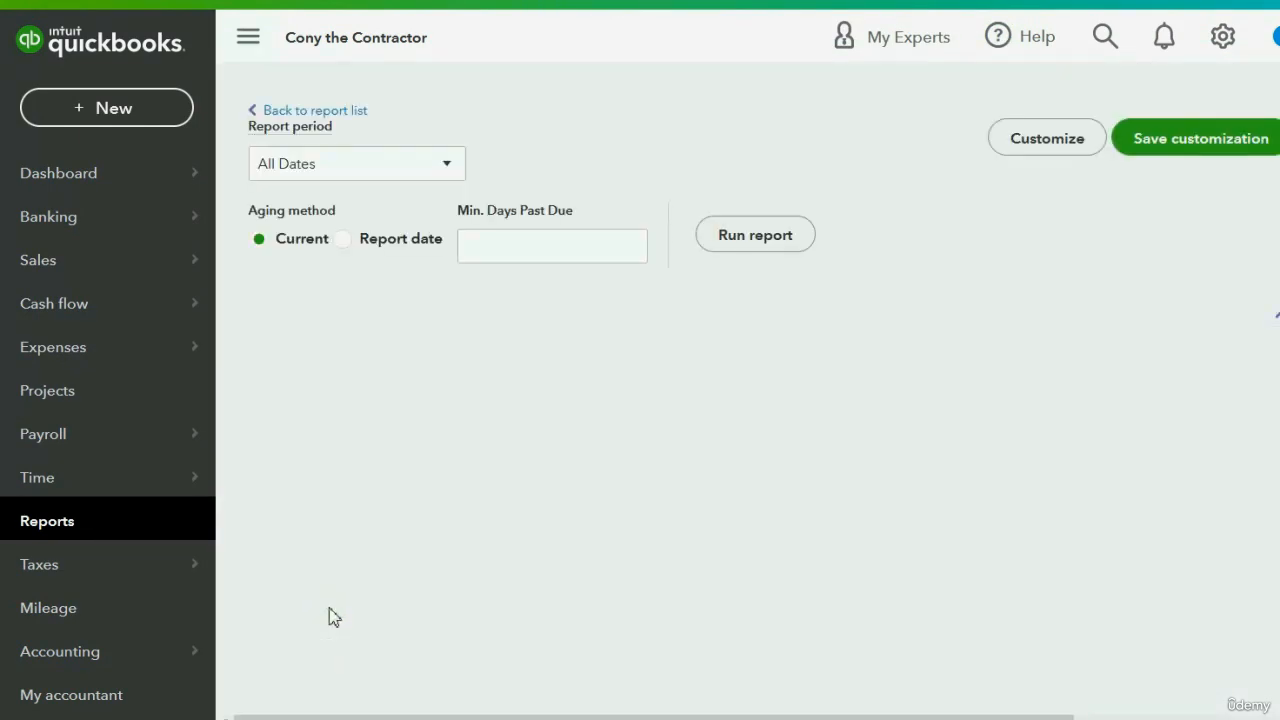
scroll(400, 520, "down", 2)
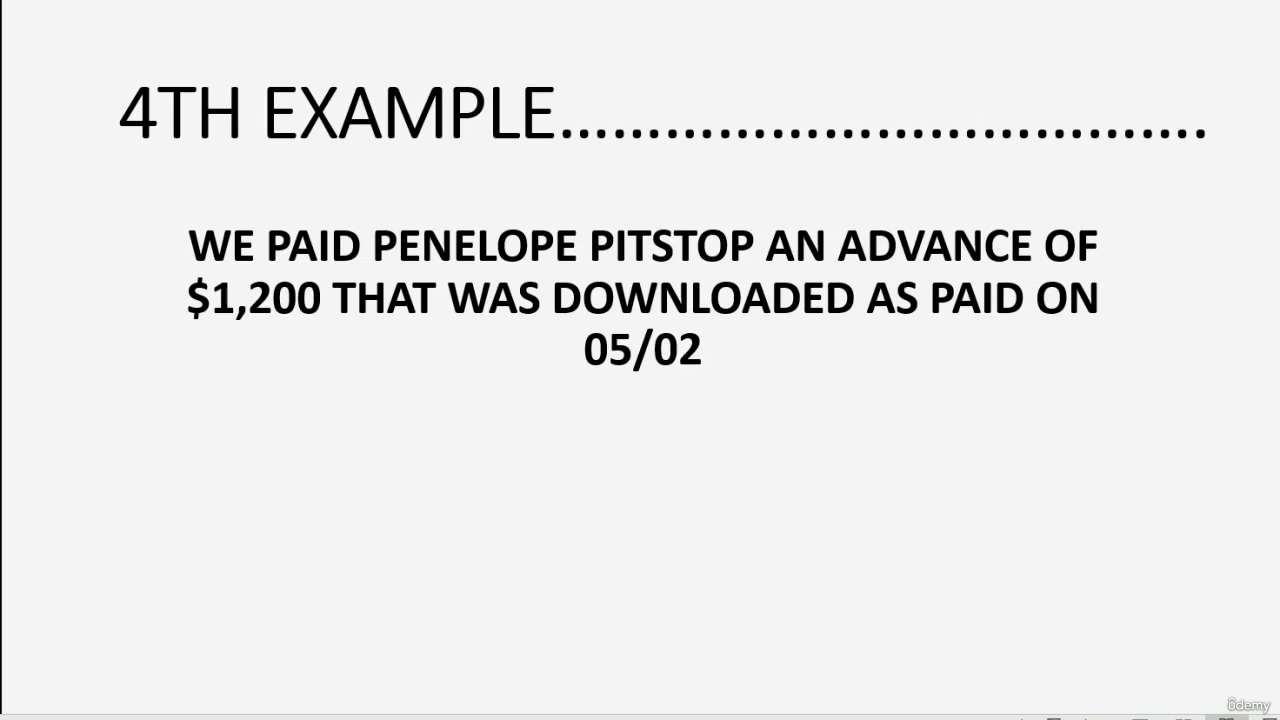
left_click(786, 619)
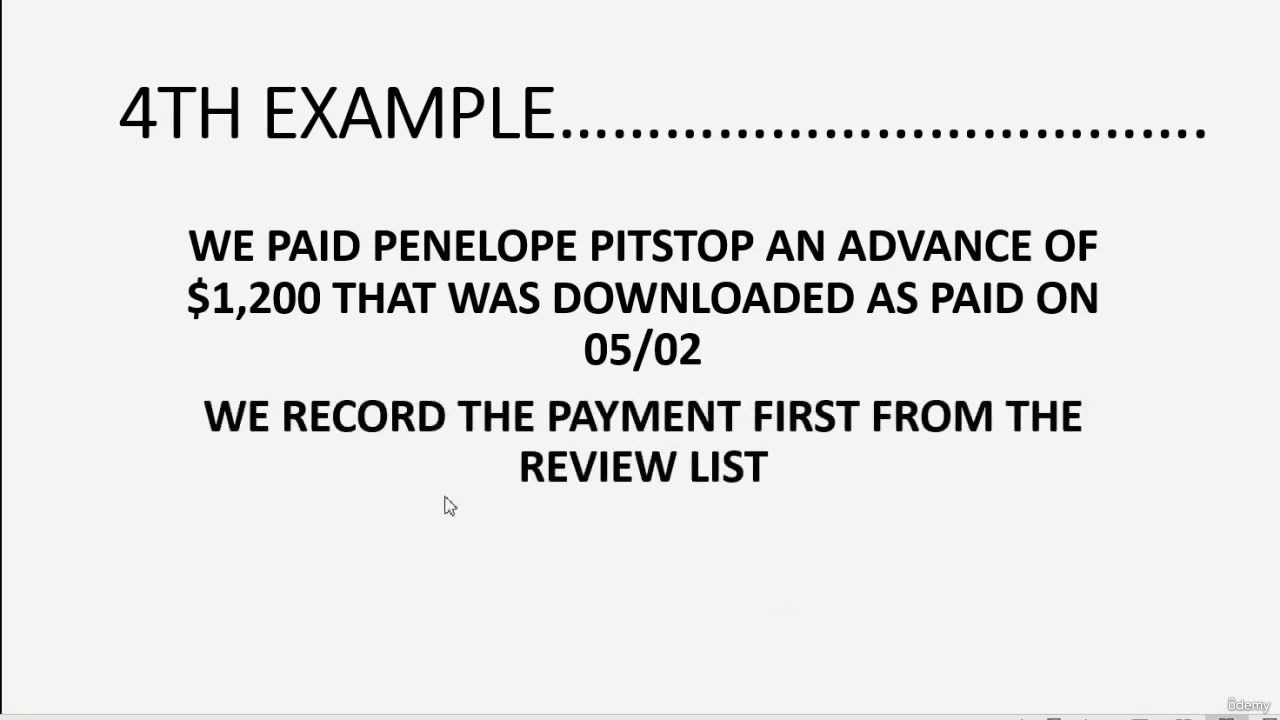
left_click(988, 483)
left_click(988, 483)
left_click(988, 483)
key("Left")
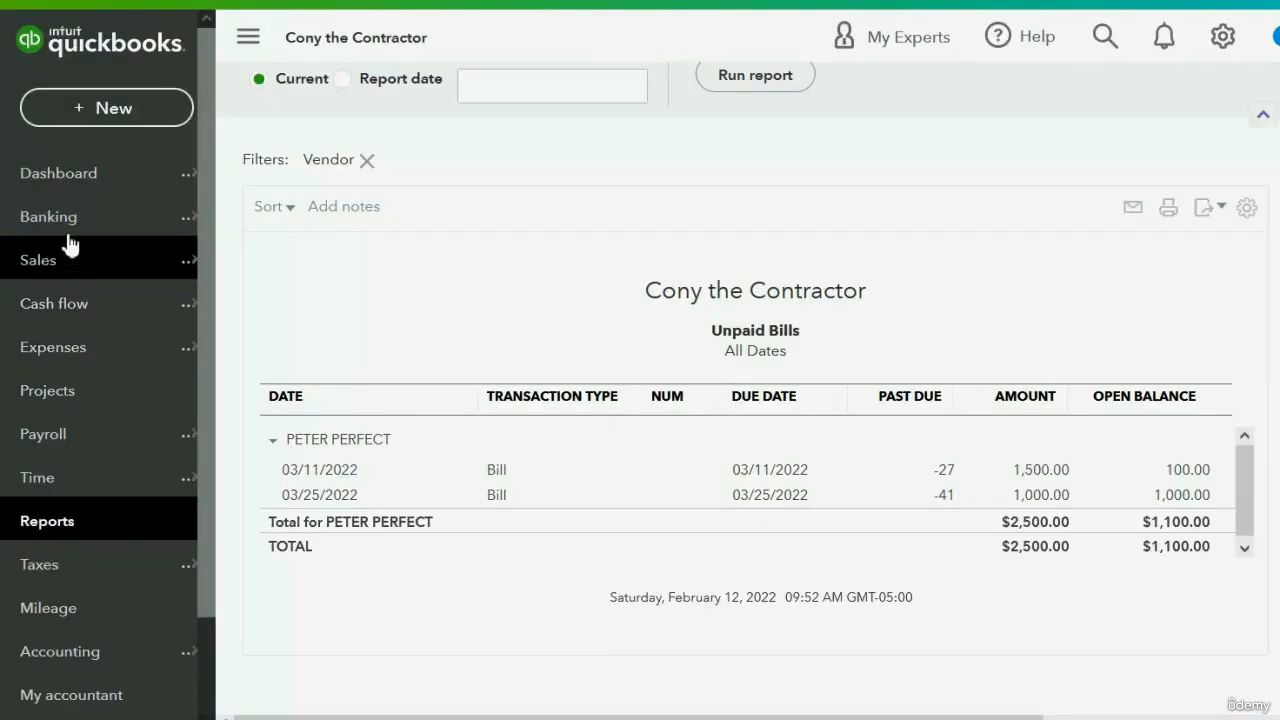
Step: Find the 05/02/2017 bank transaction for $1,200.00 awaiting review and assign the advance-payment vendor as its payee
left_click(68, 232)
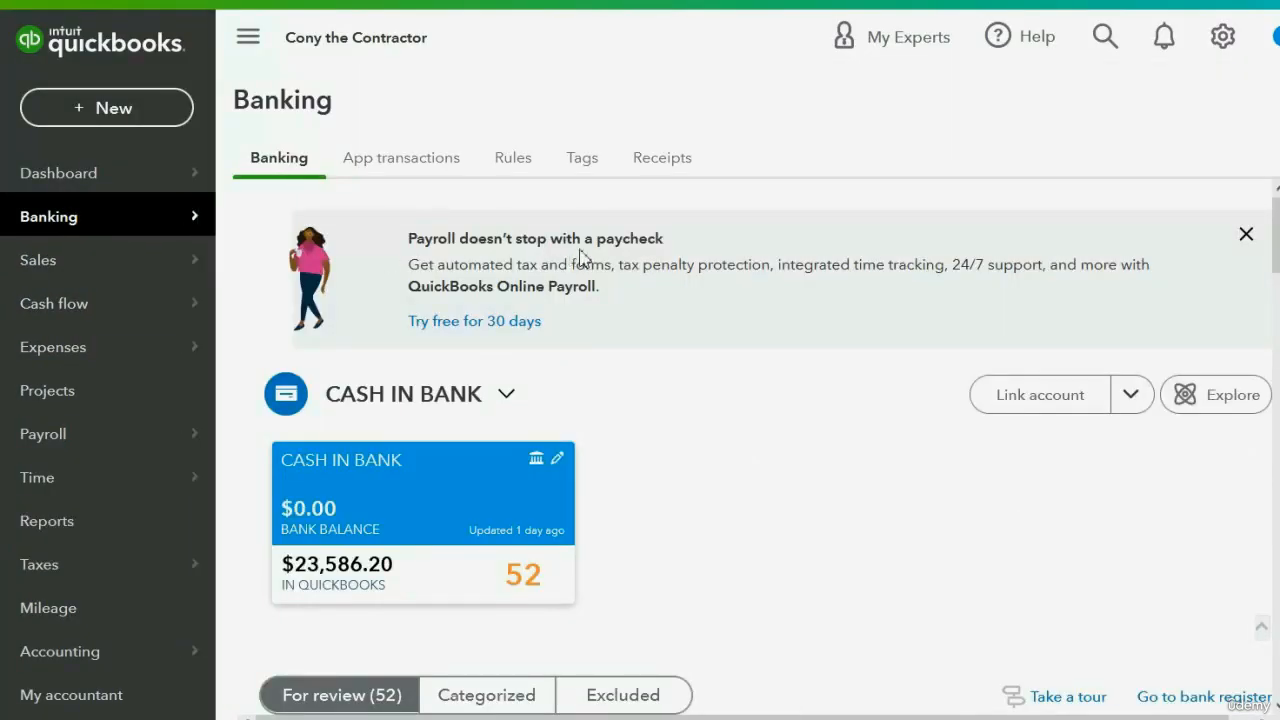
scroll(1035, 347, "down", 5)
scroll(1030, 370, "down", 7)
scroll(1031, 391, "up", 3)
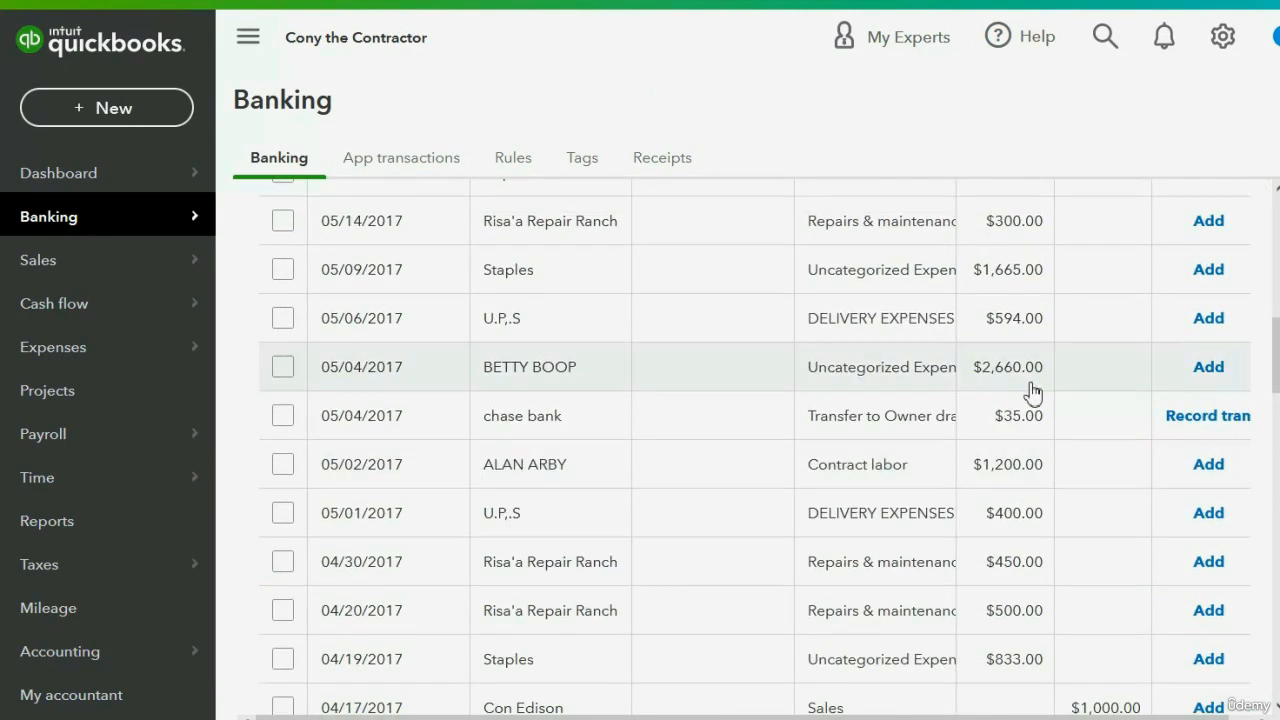
scroll(1030, 395, "down", 3)
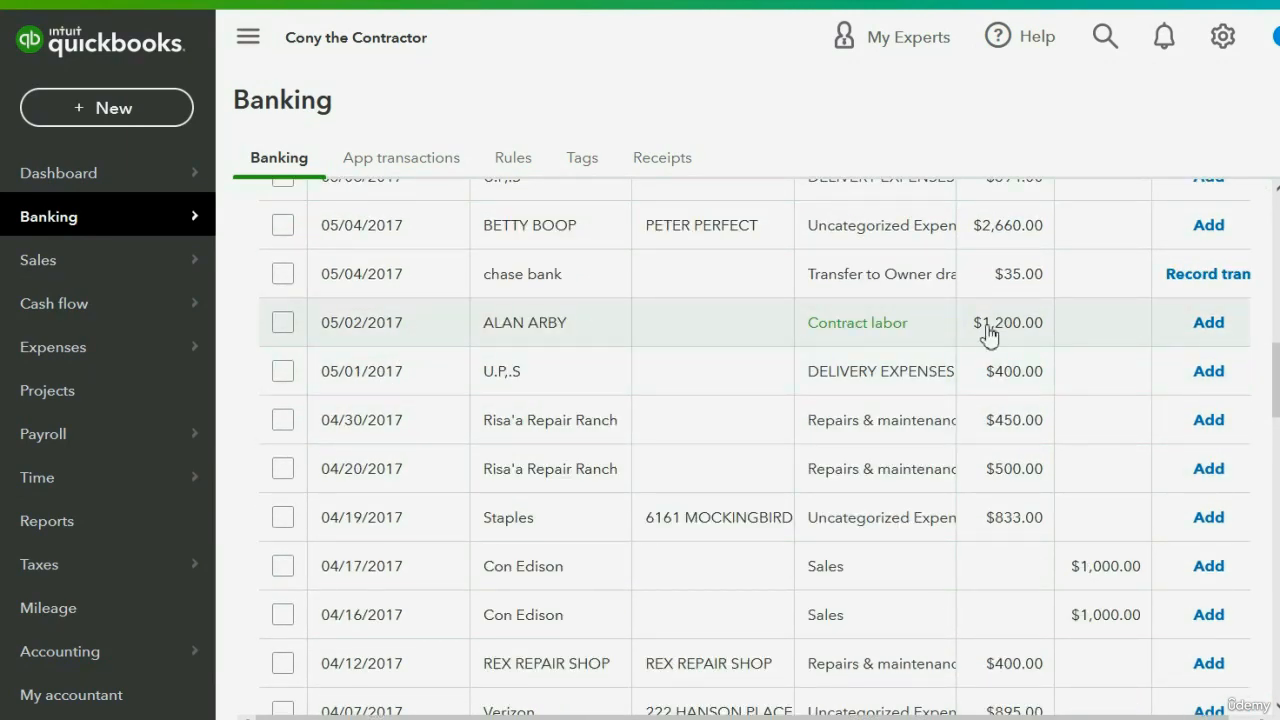
left_click(883, 325)
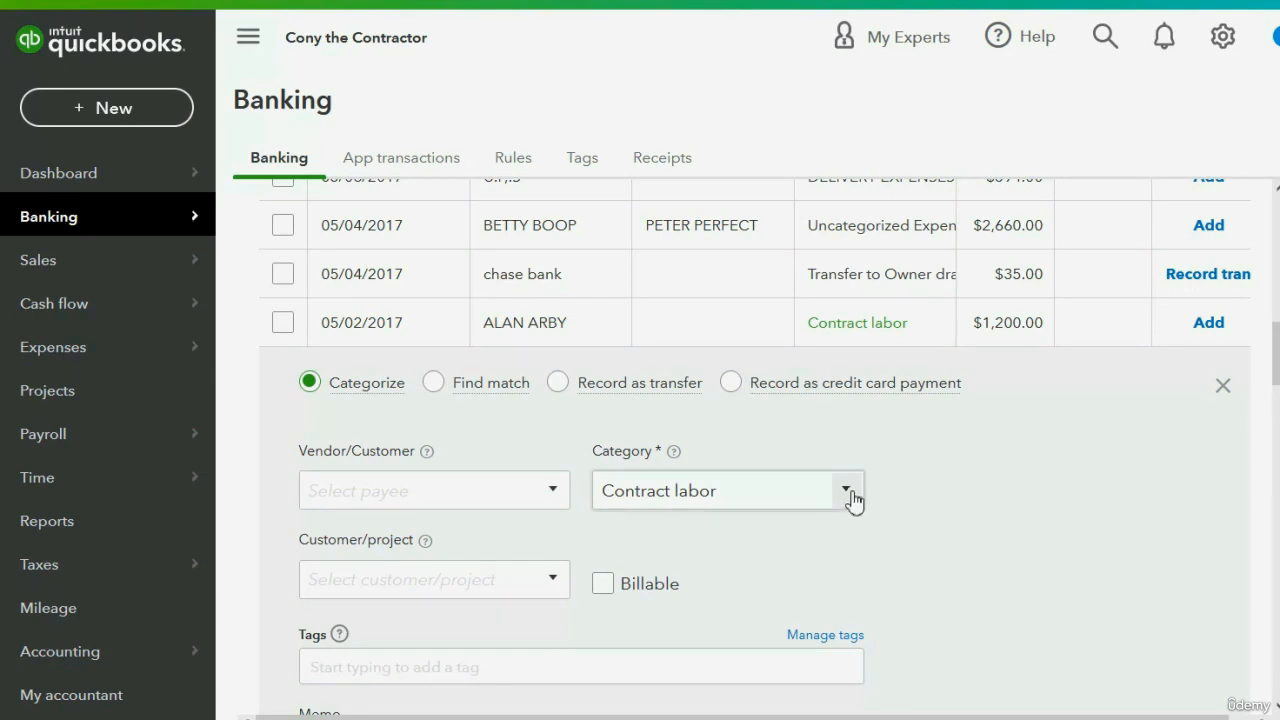
left_click(565, 489)
left_click_drag(760, 314, 766, 277)
left_click(371, 175)
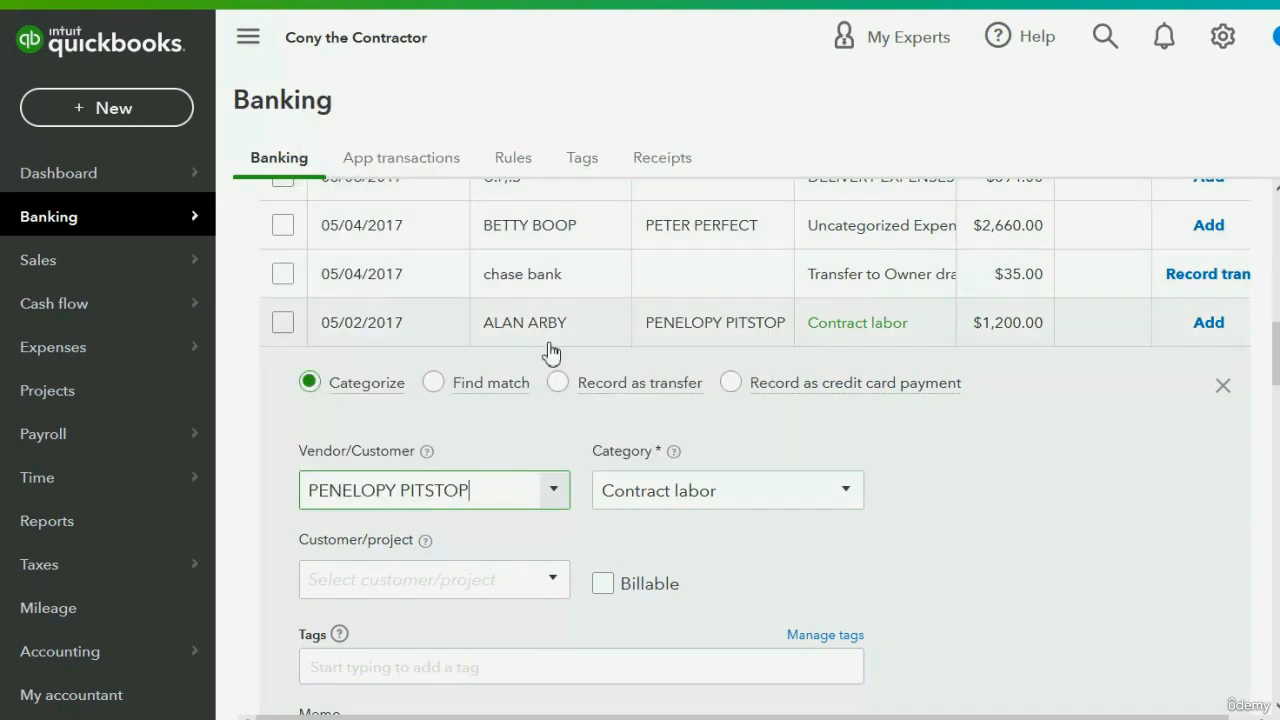
Step: Categorize the $1,200.00 bank transaction to Accounts Payable (A/P) and add it to the books
left_click(846, 490)
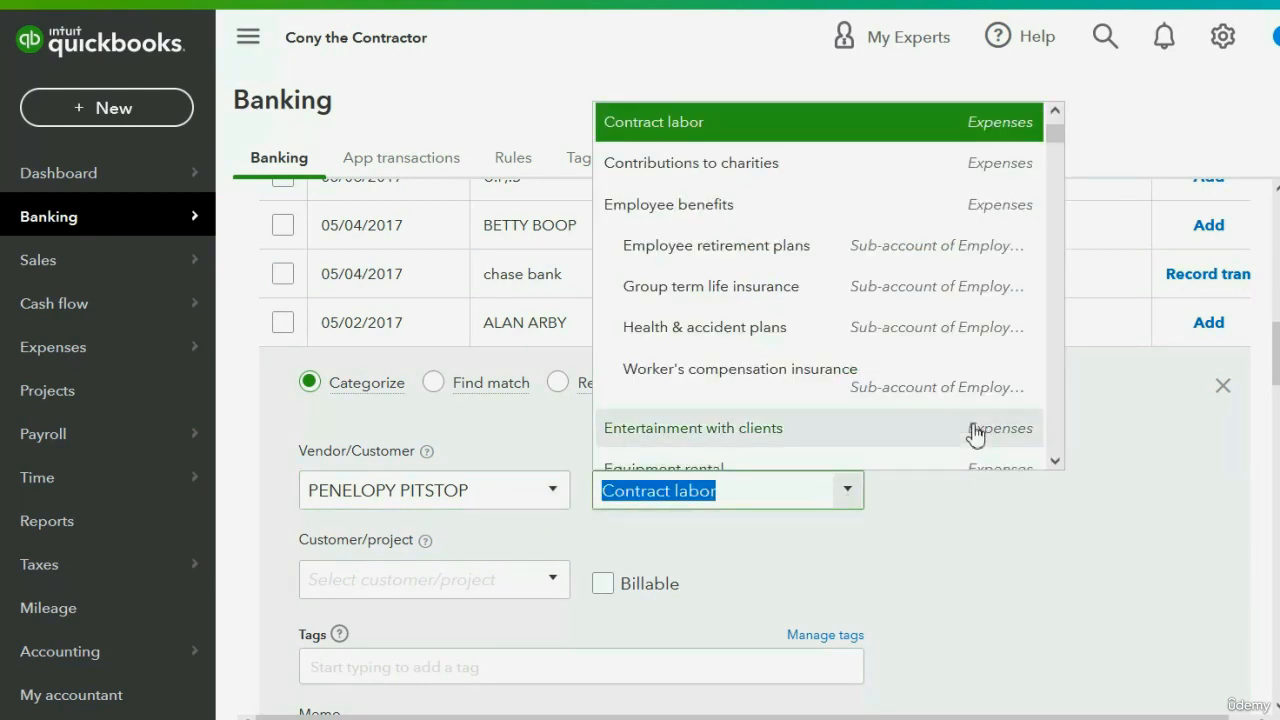
type("AC")
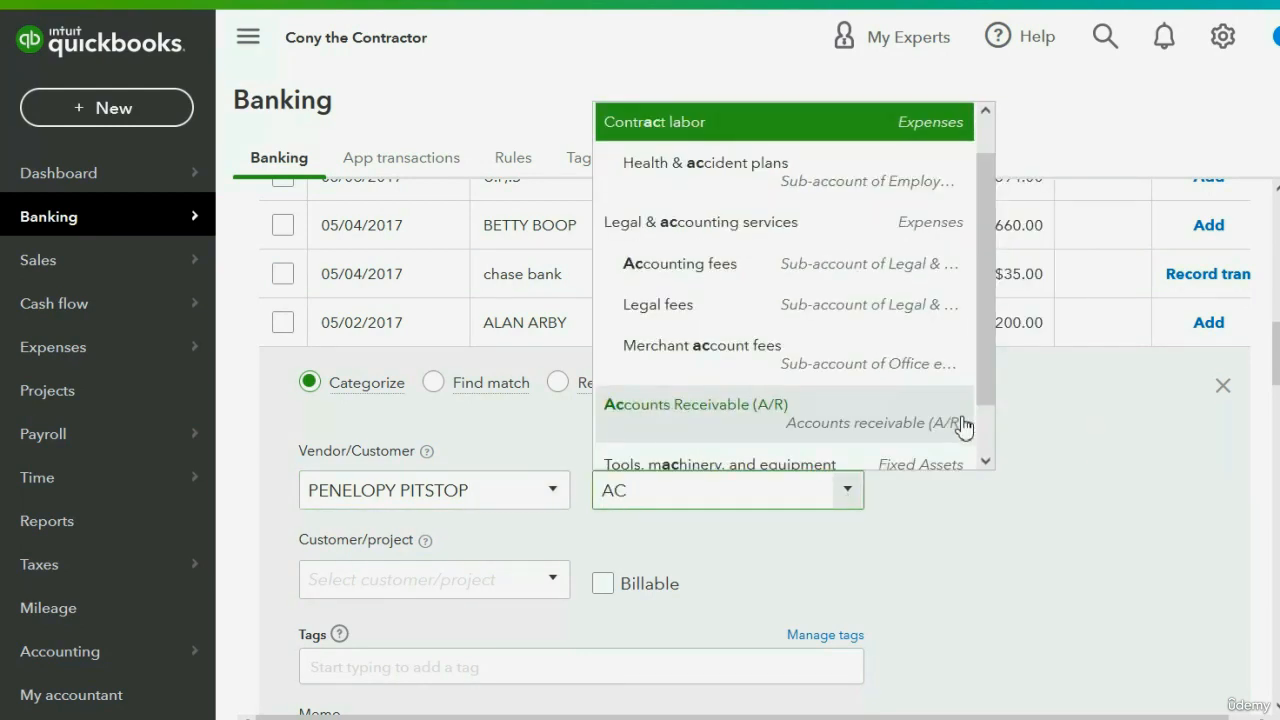
left_click_drag(986, 398, 988, 455)
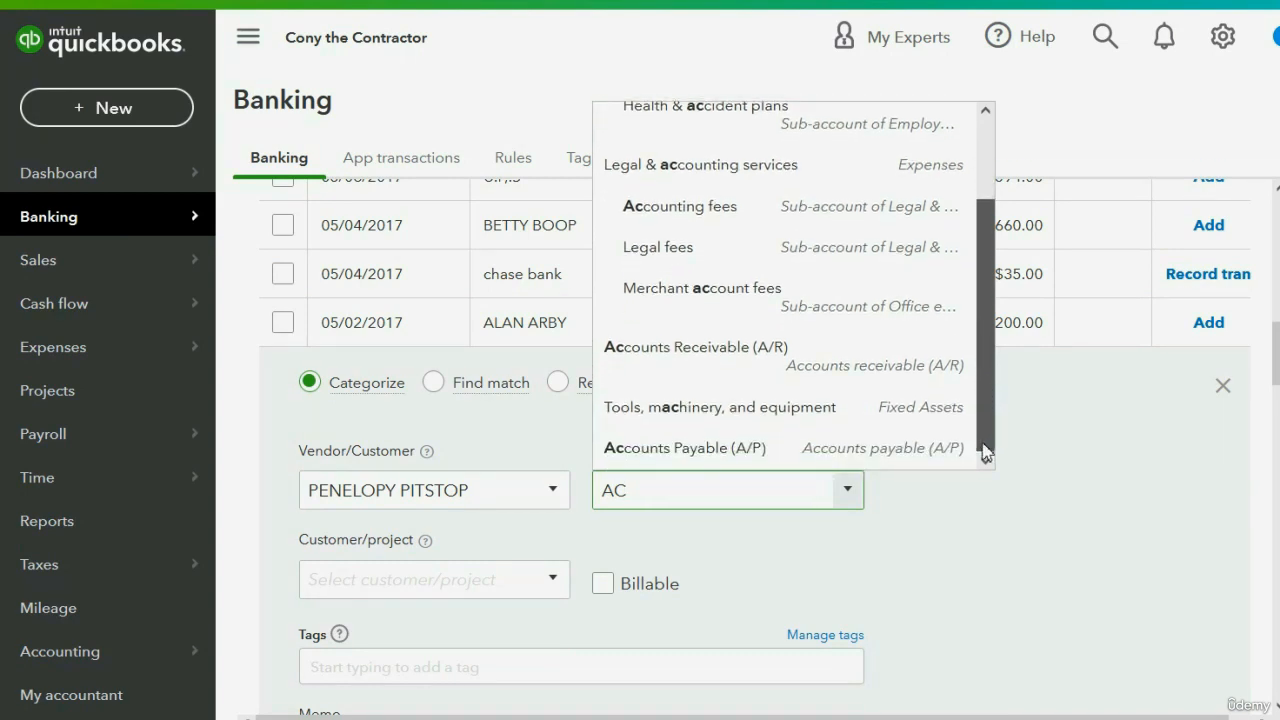
left_click(738, 450)
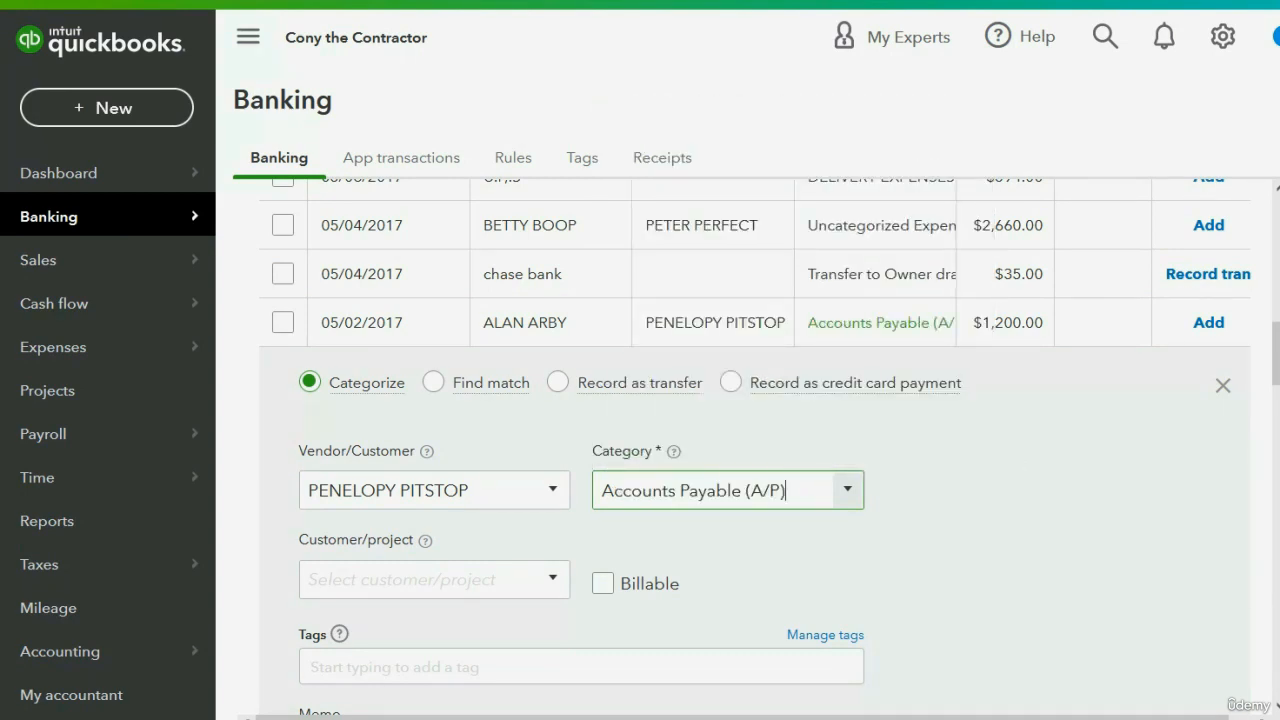
scroll(1214, 466, "down", 2)
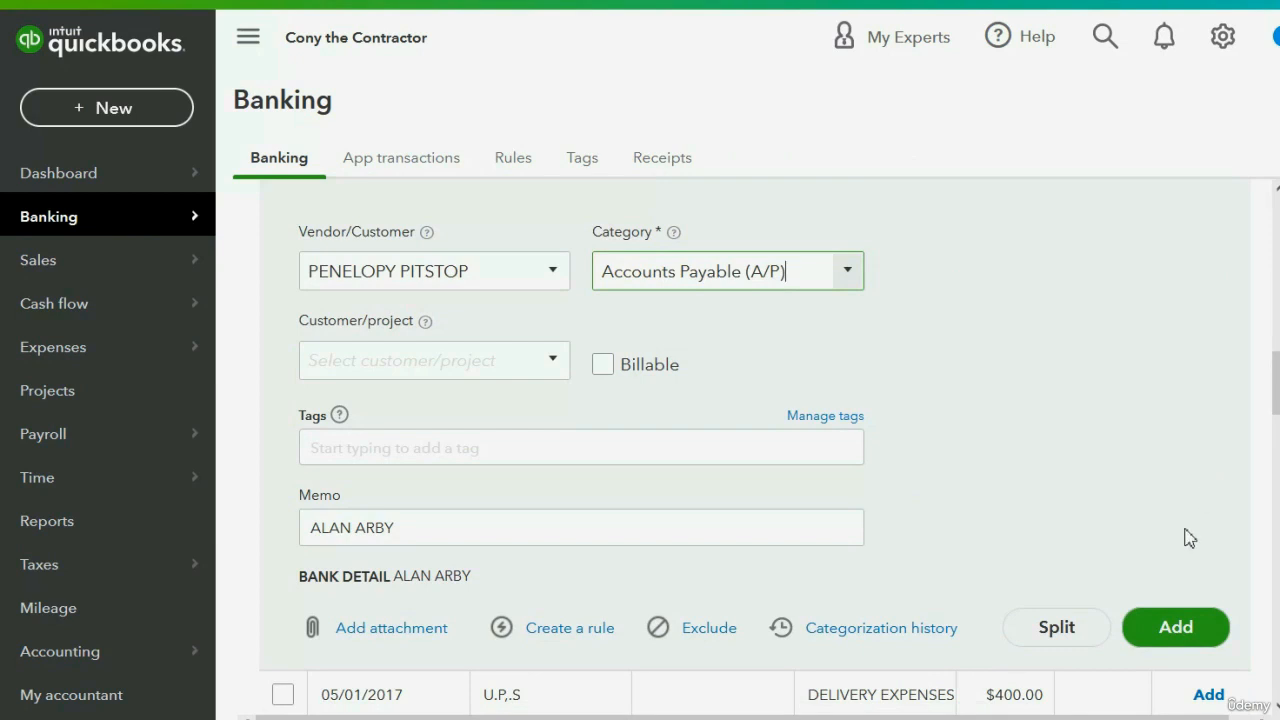
left_click(1175, 627)
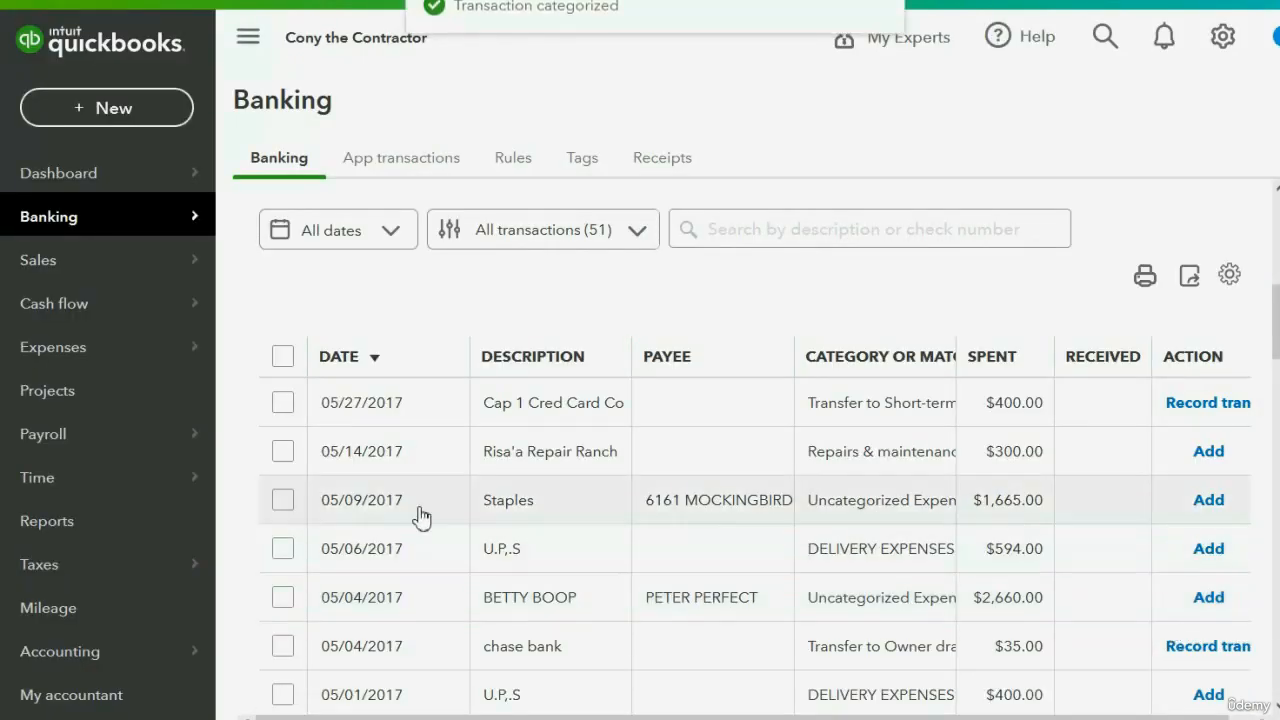
Step: Open the custom Unpaid Bills report and check the vendor credit from the advance payment
left_click(82, 530)
scroll(320, 560, "down", 3)
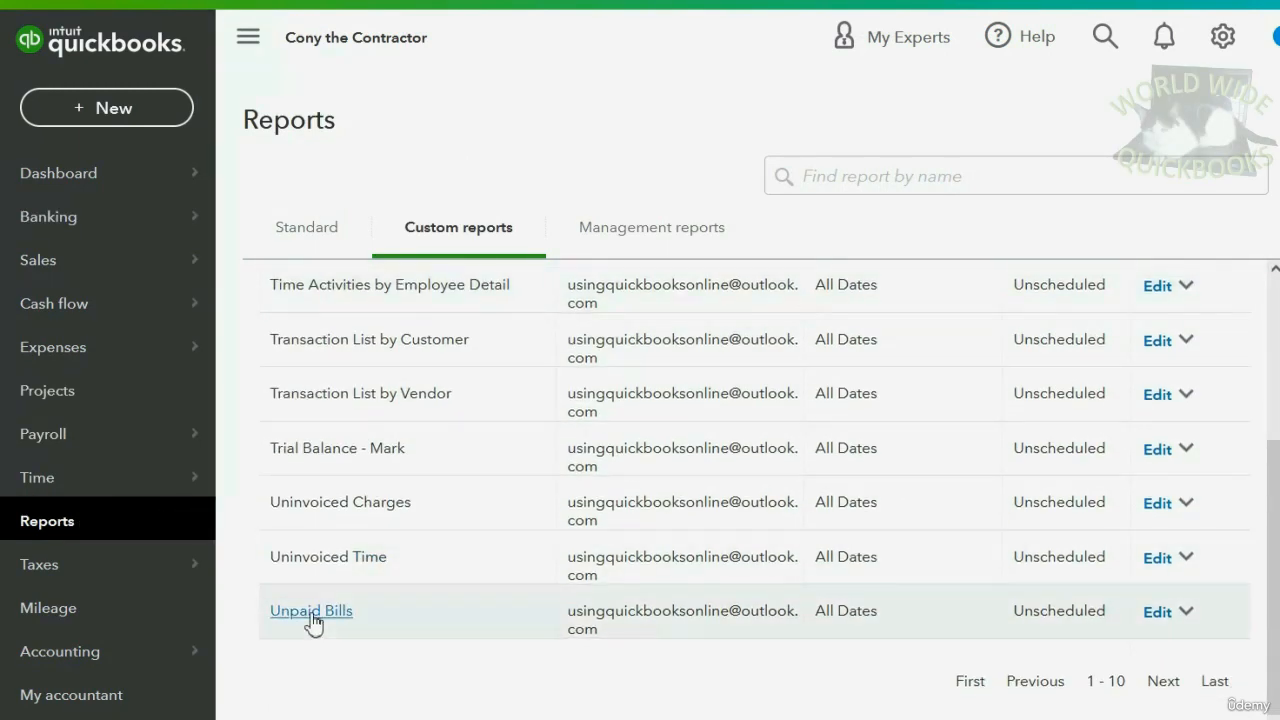
left_click(312, 612)
scroll(690, 485, "down", 3)
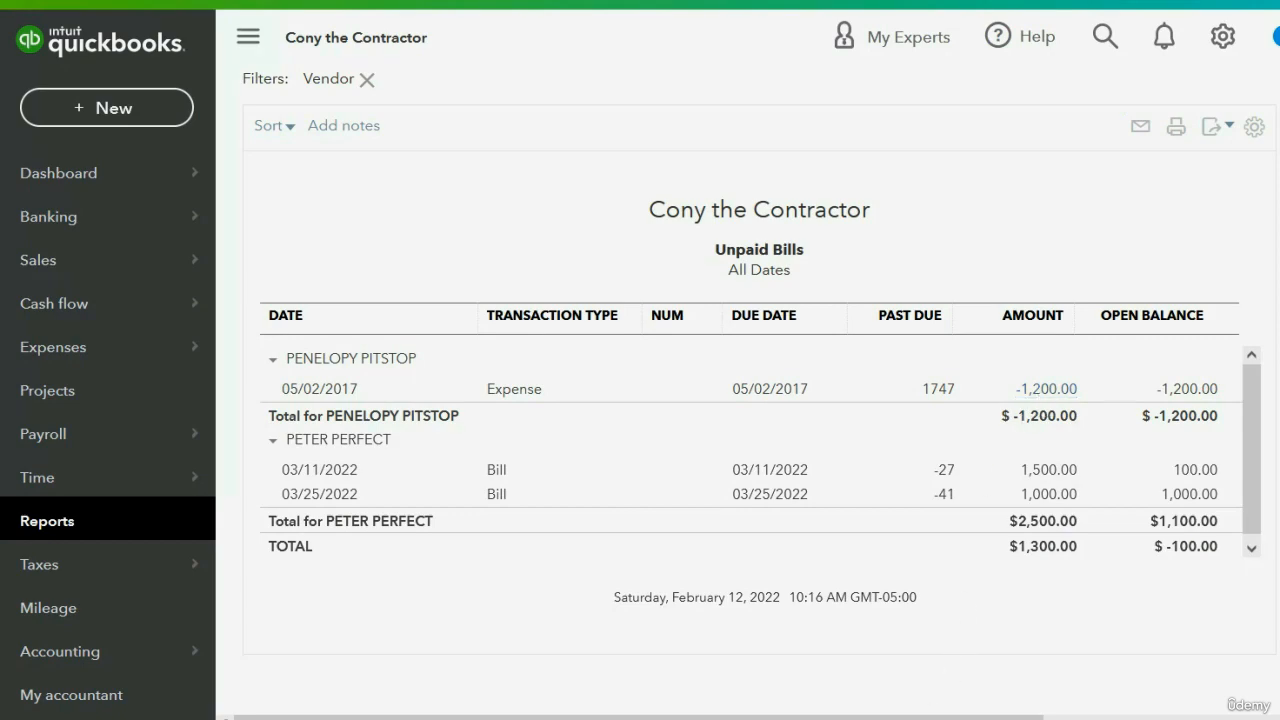
left_click(795, 700)
key("Right")
key("Right")
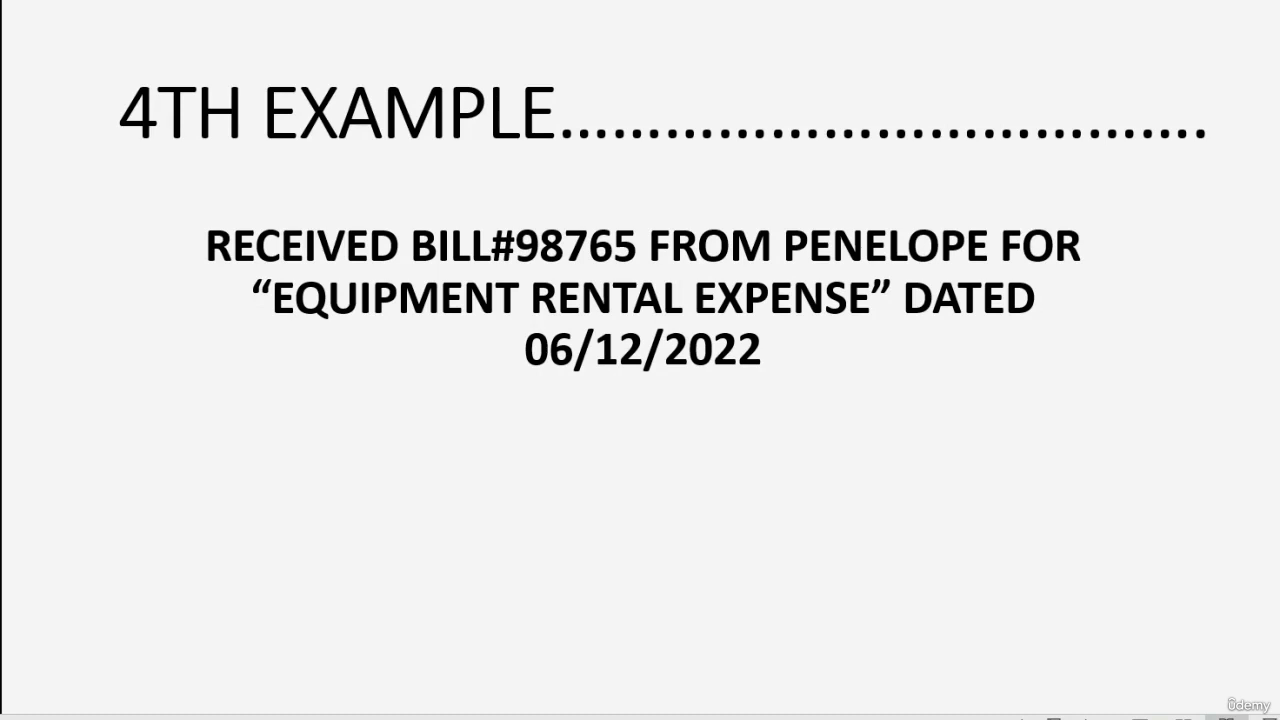
left_click(1019, 521)
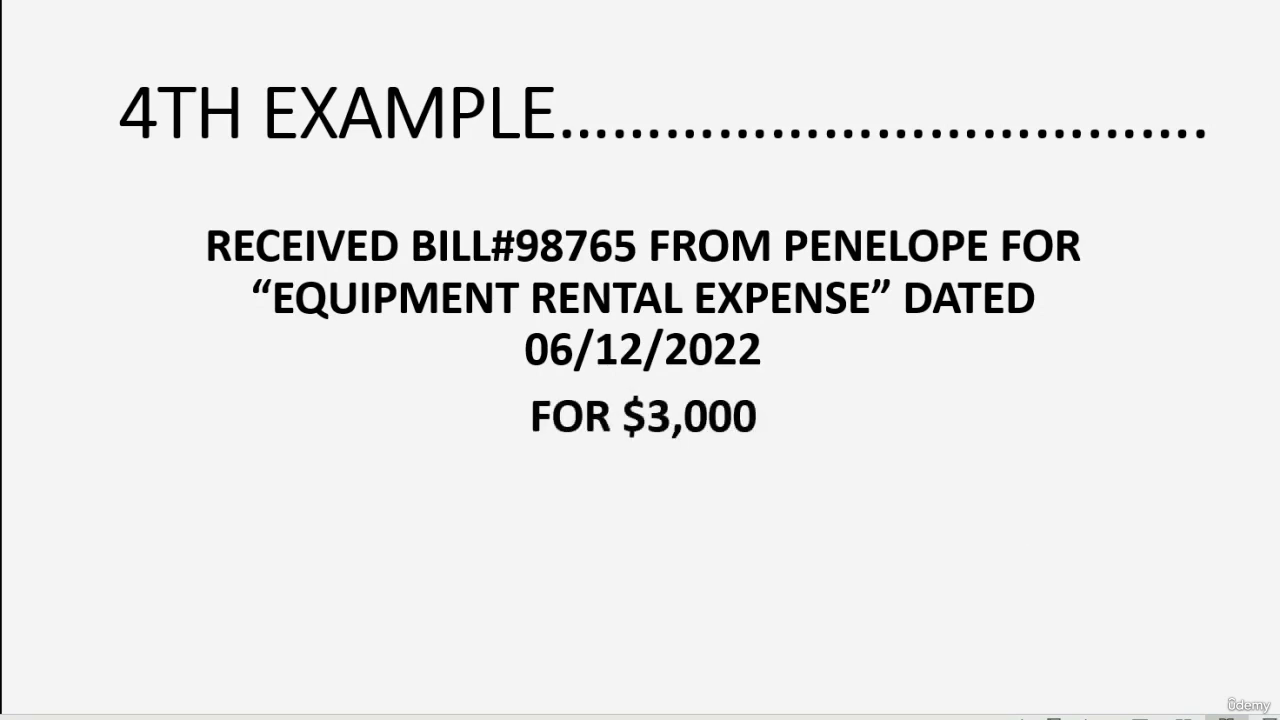
key("Right")
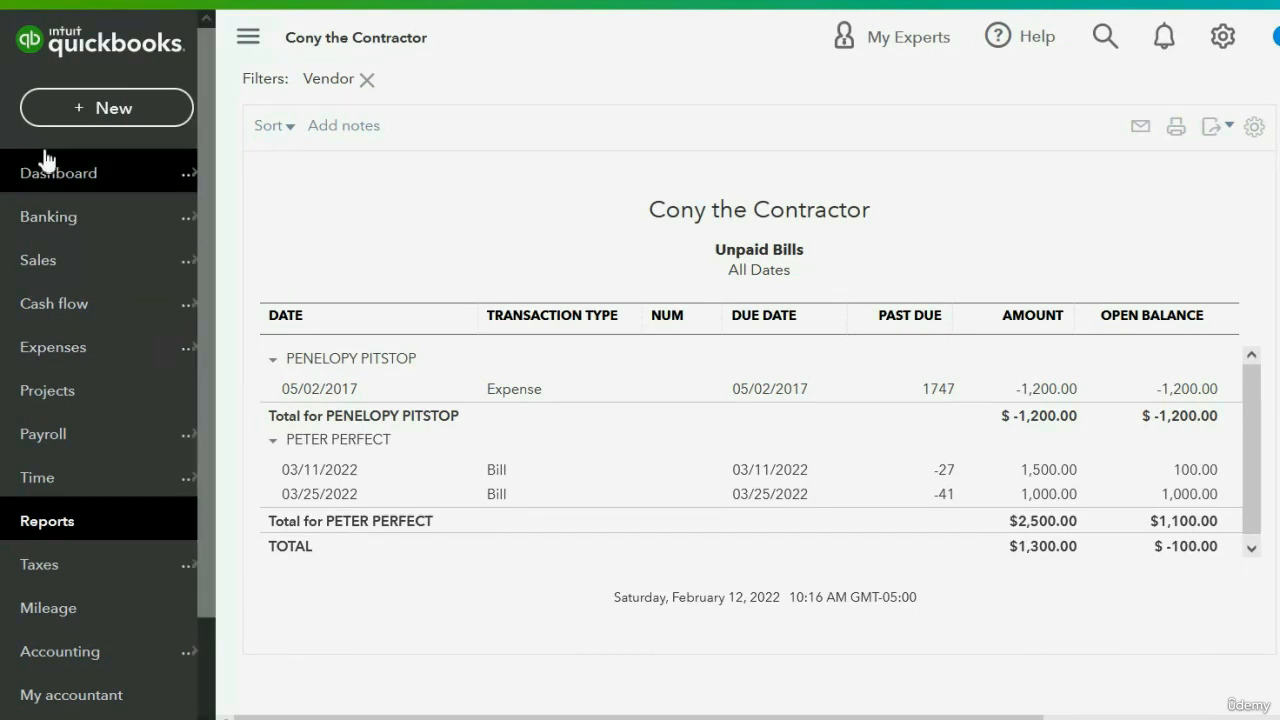
Step: Start a new vendor bill and set its bill date to 06/12/2022
left_click(98, 110)
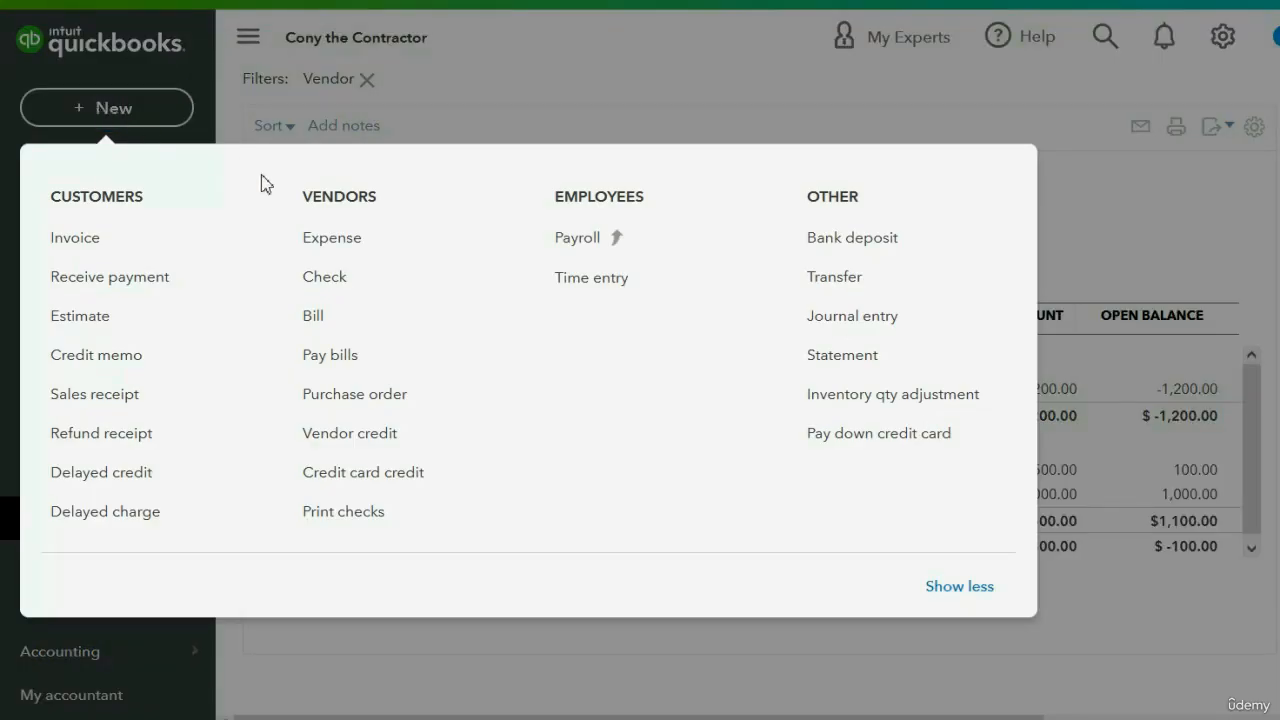
left_click(326, 315)
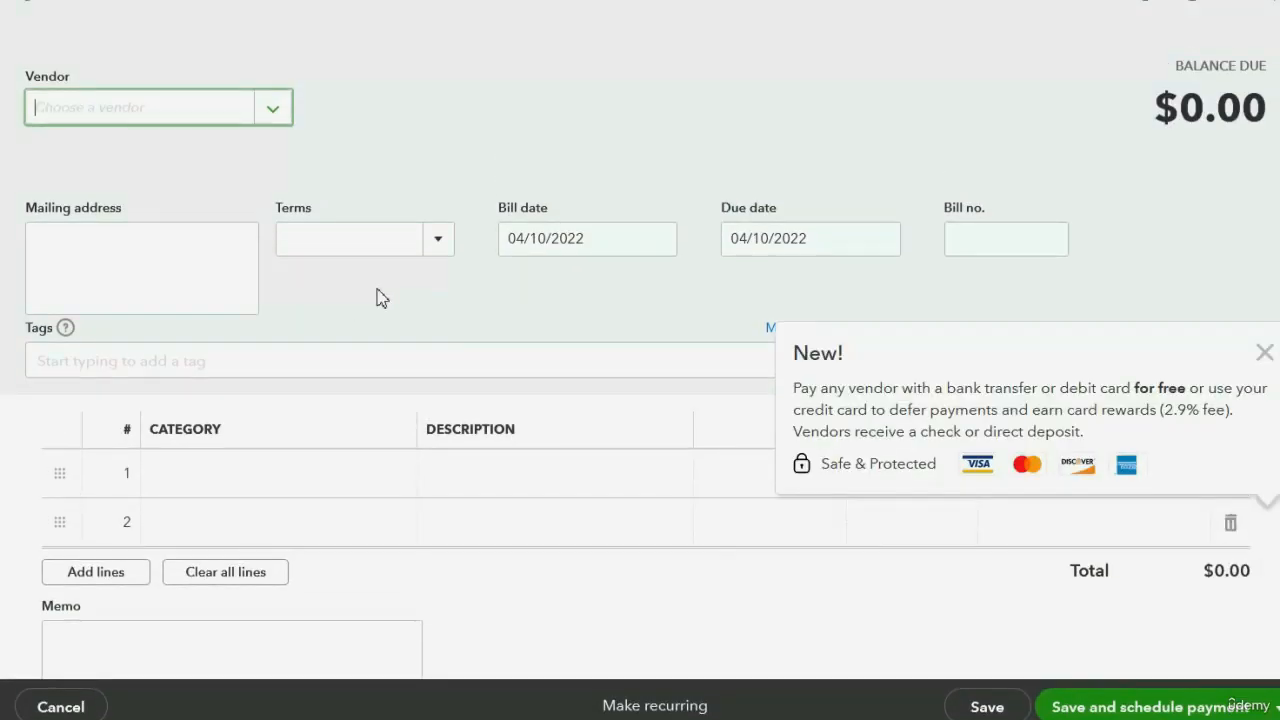
left_click(662, 245)
left_click(703, 296)
left_click(704, 296)
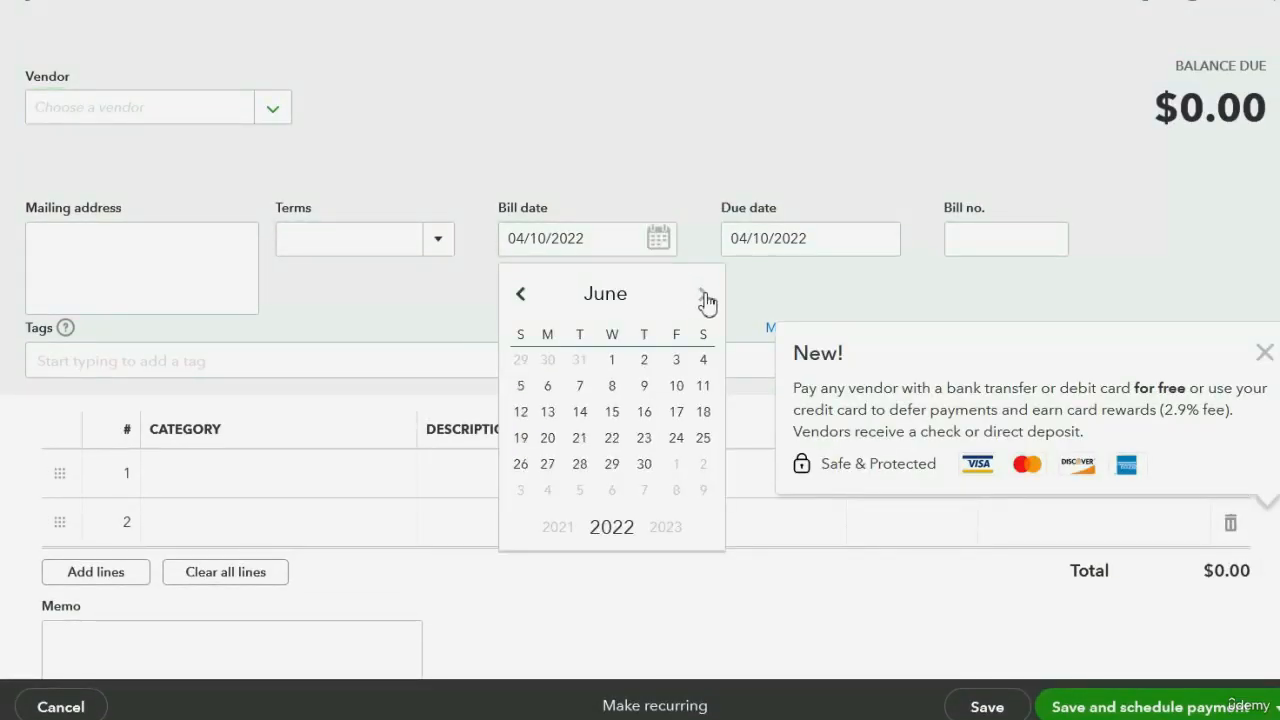
left_click(524, 412)
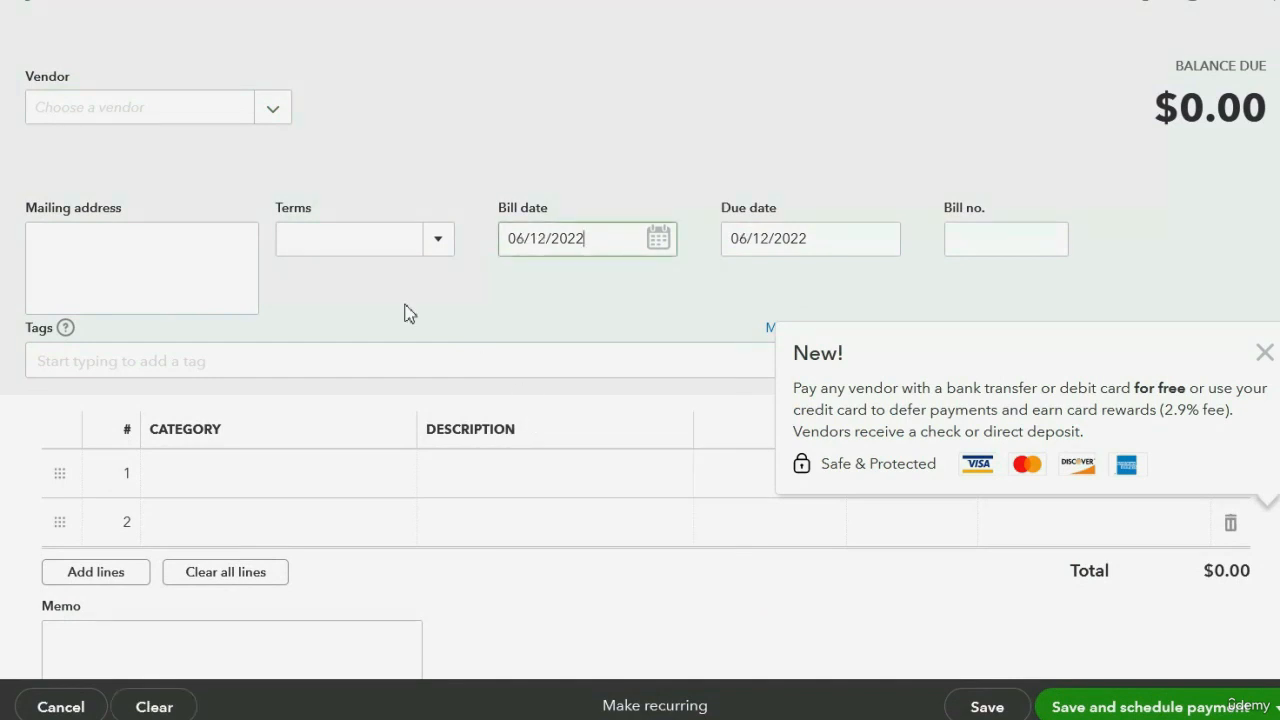
Step: Choose the vendor who received the advance payment and set the first bill line's category to Equipment rental
left_click(272, 112)
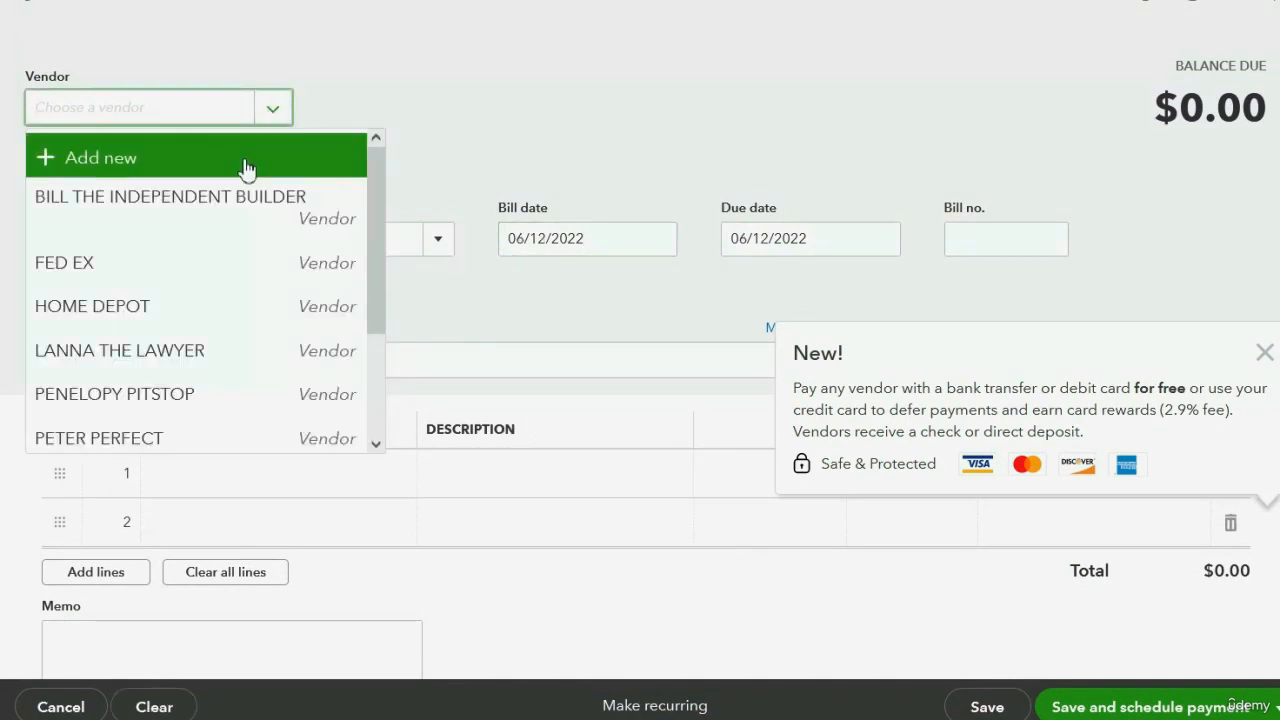
type("P")
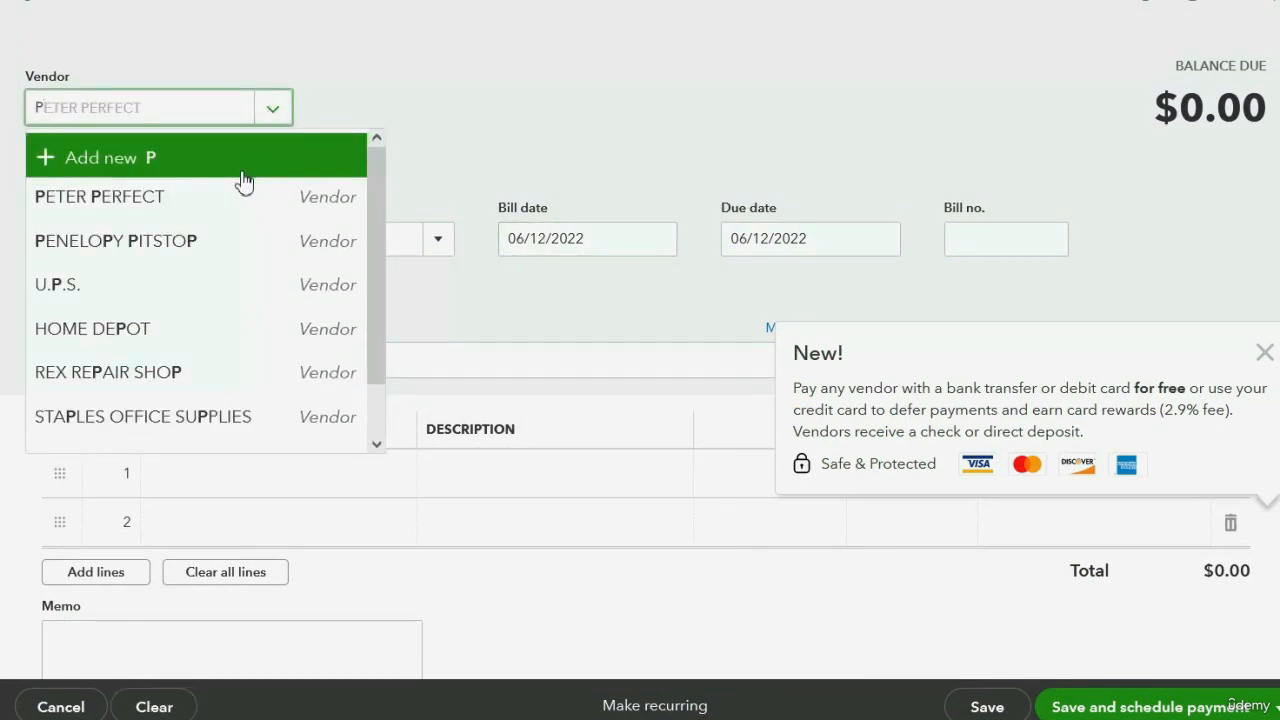
left_click(230, 242)
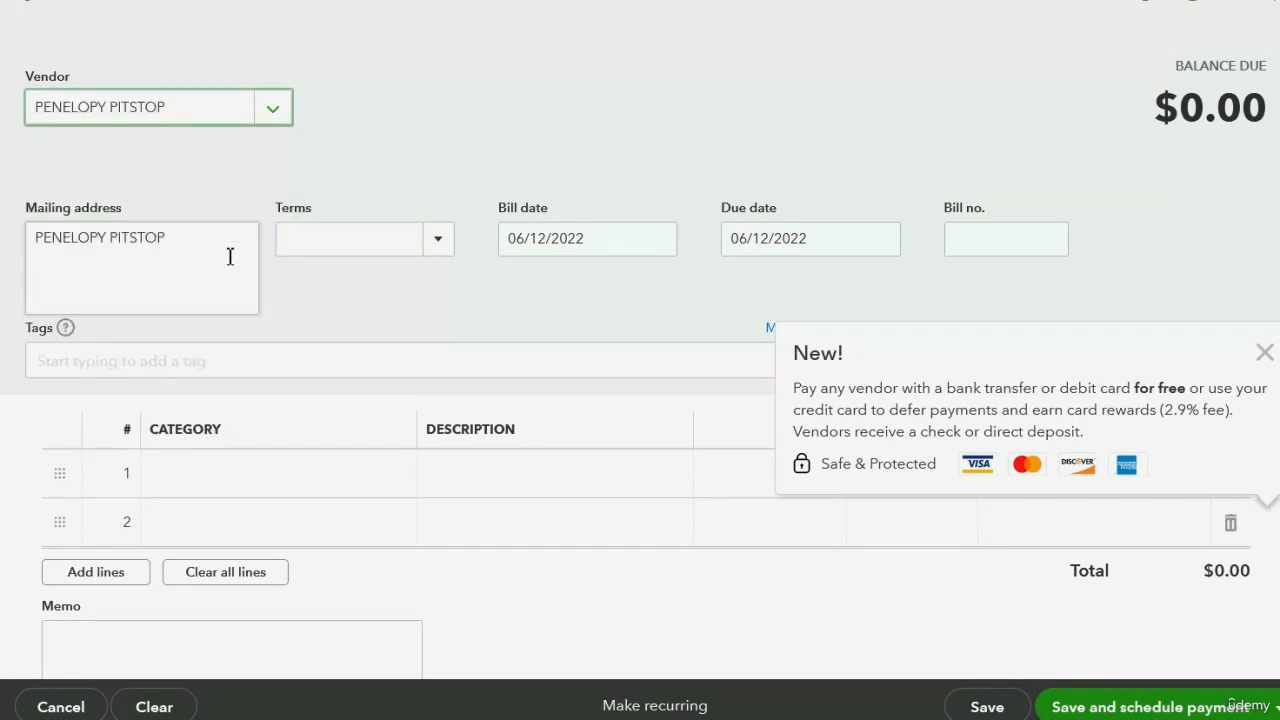
left_click(289, 476)
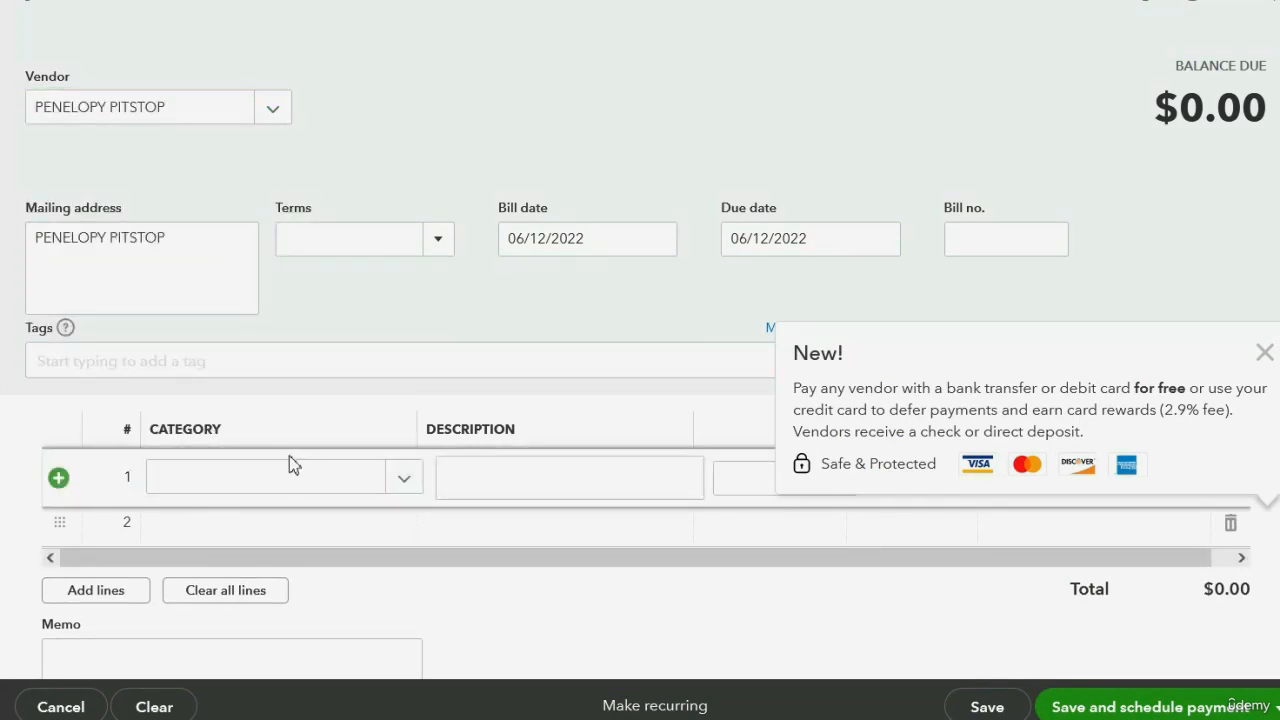
left_click(309, 488)
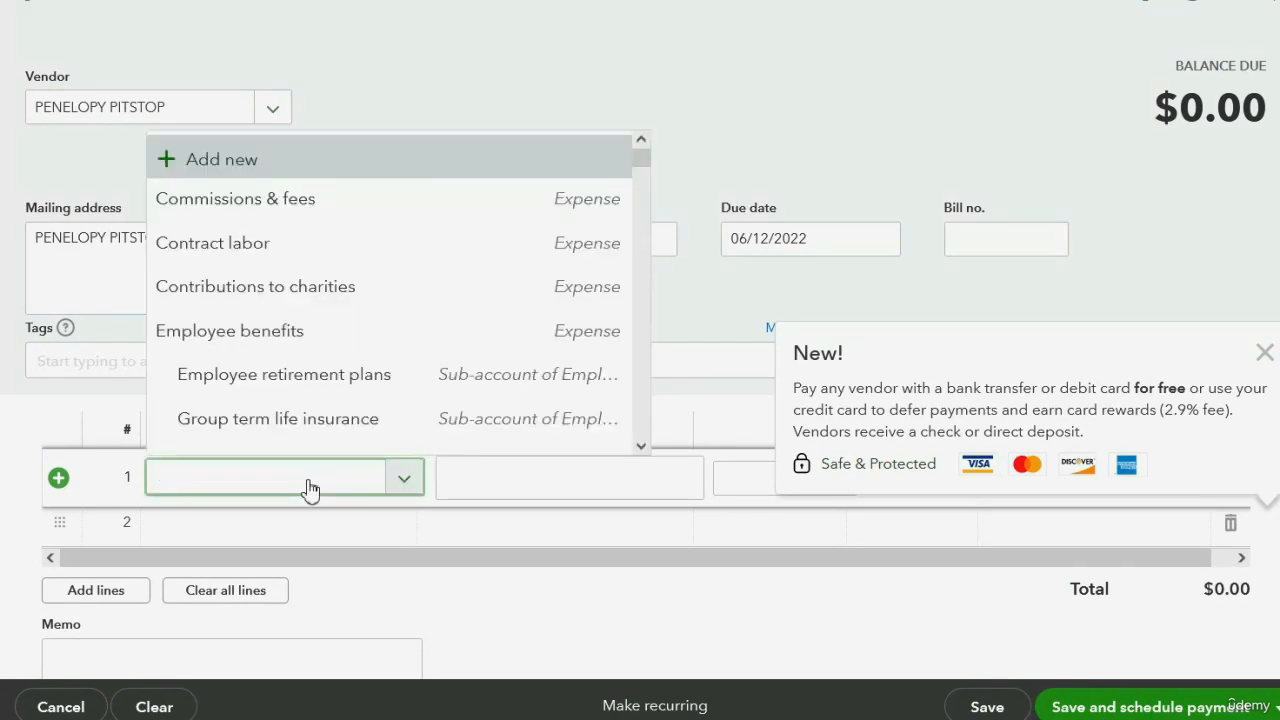
type("E")
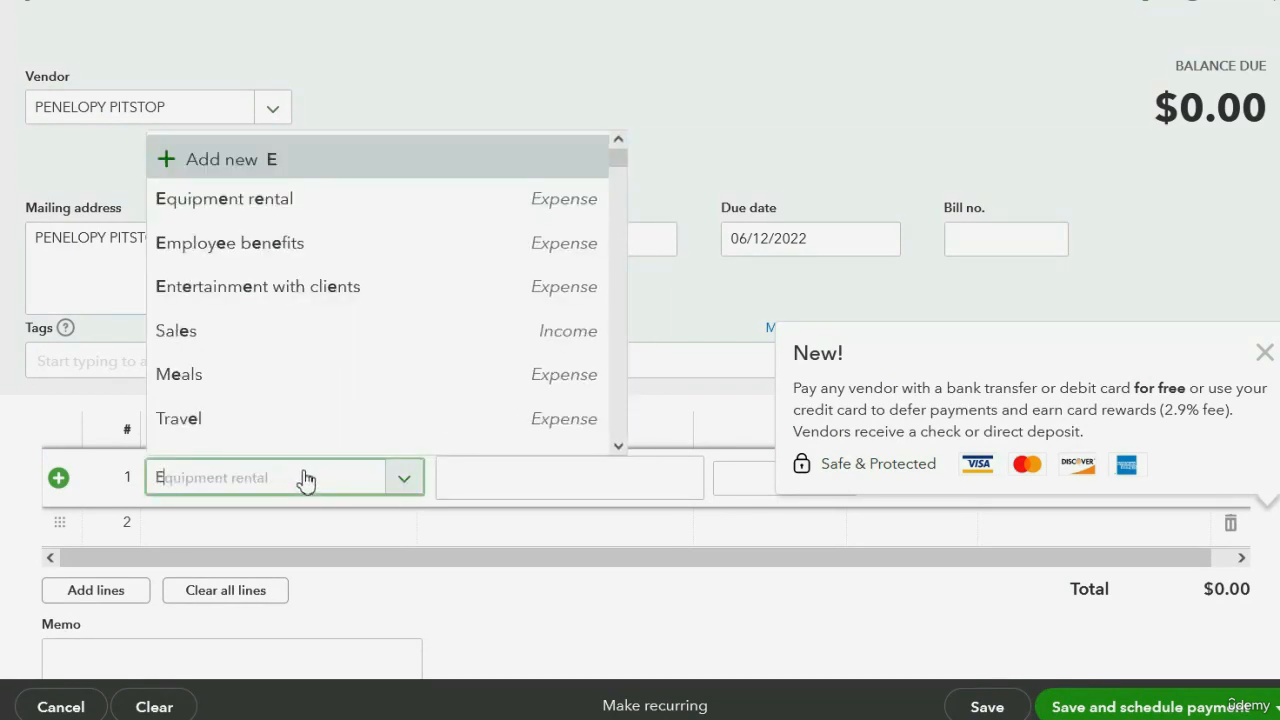
left_click(320, 207)
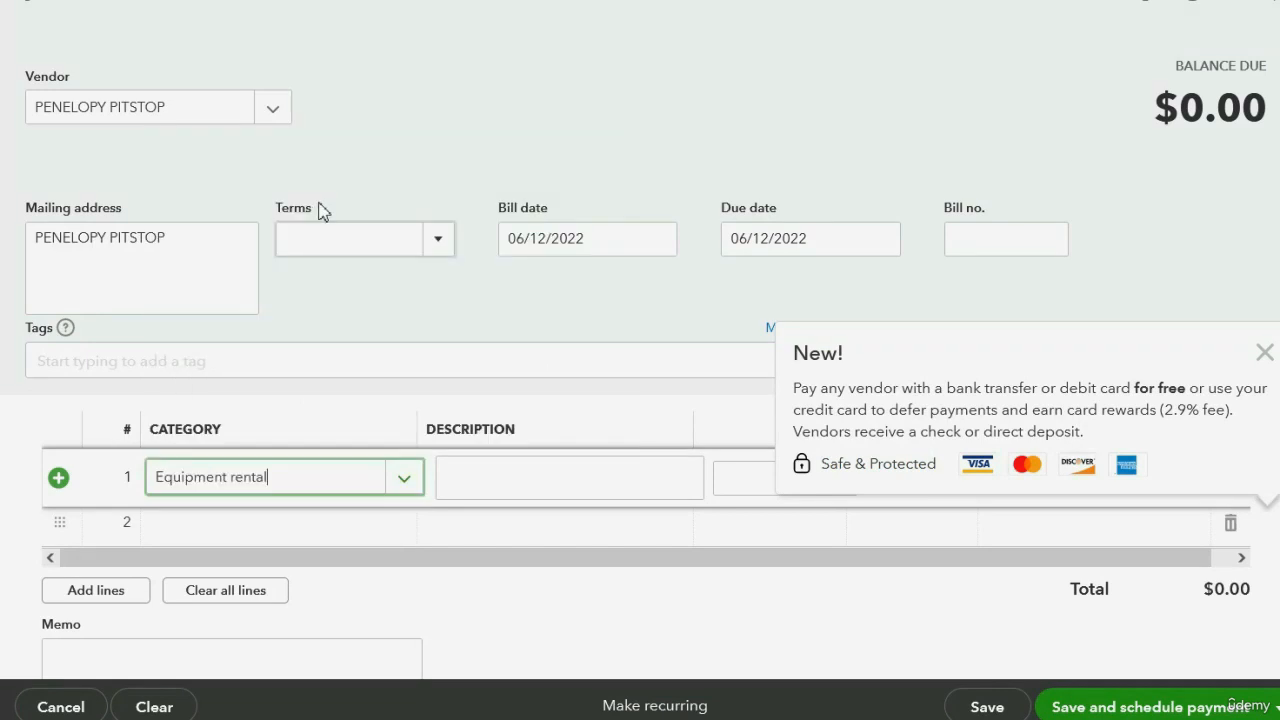
left_click(1265, 353)
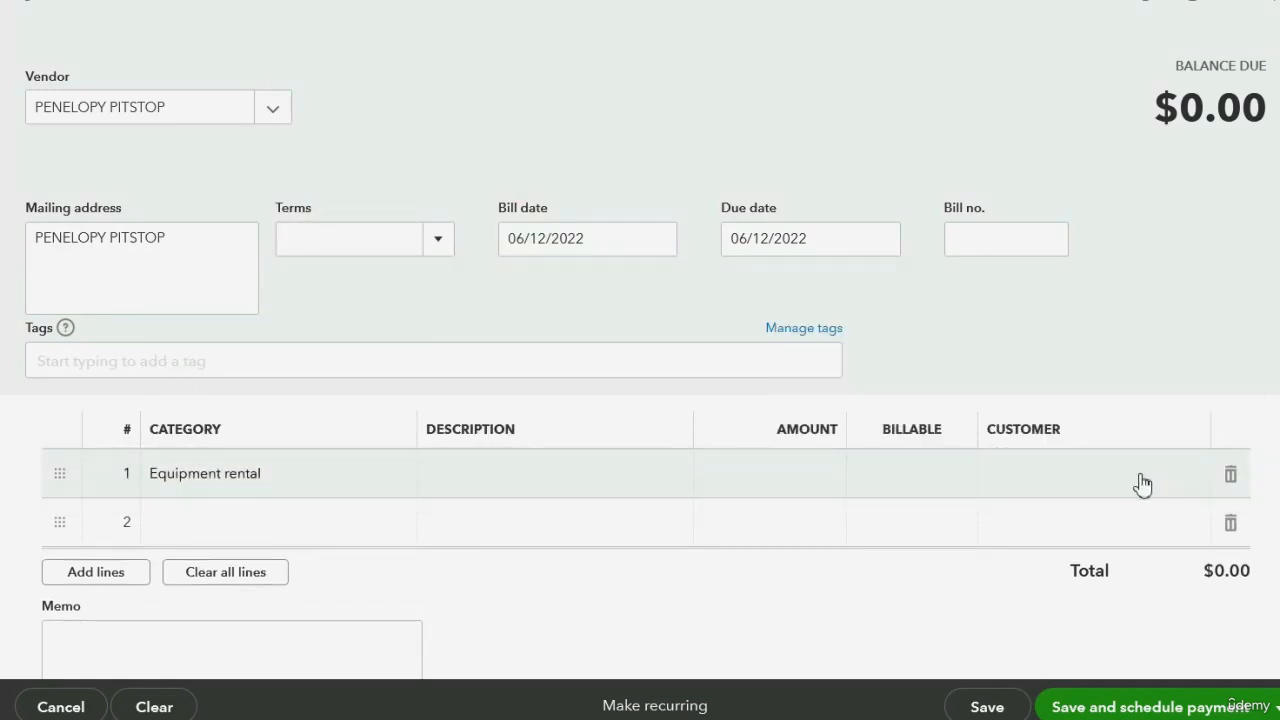
Step: Set the bill number to 98765 and the Equipment rental line's amount to 3000
left_click(992, 251)
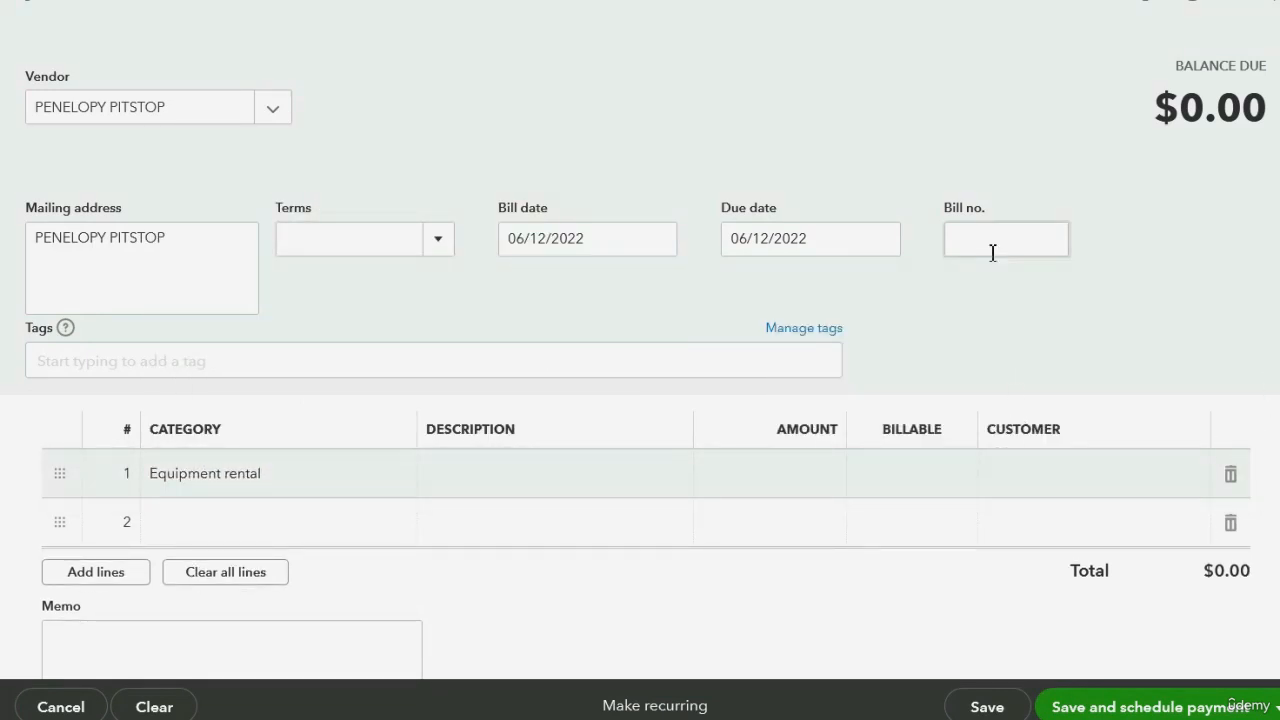
type("98765")
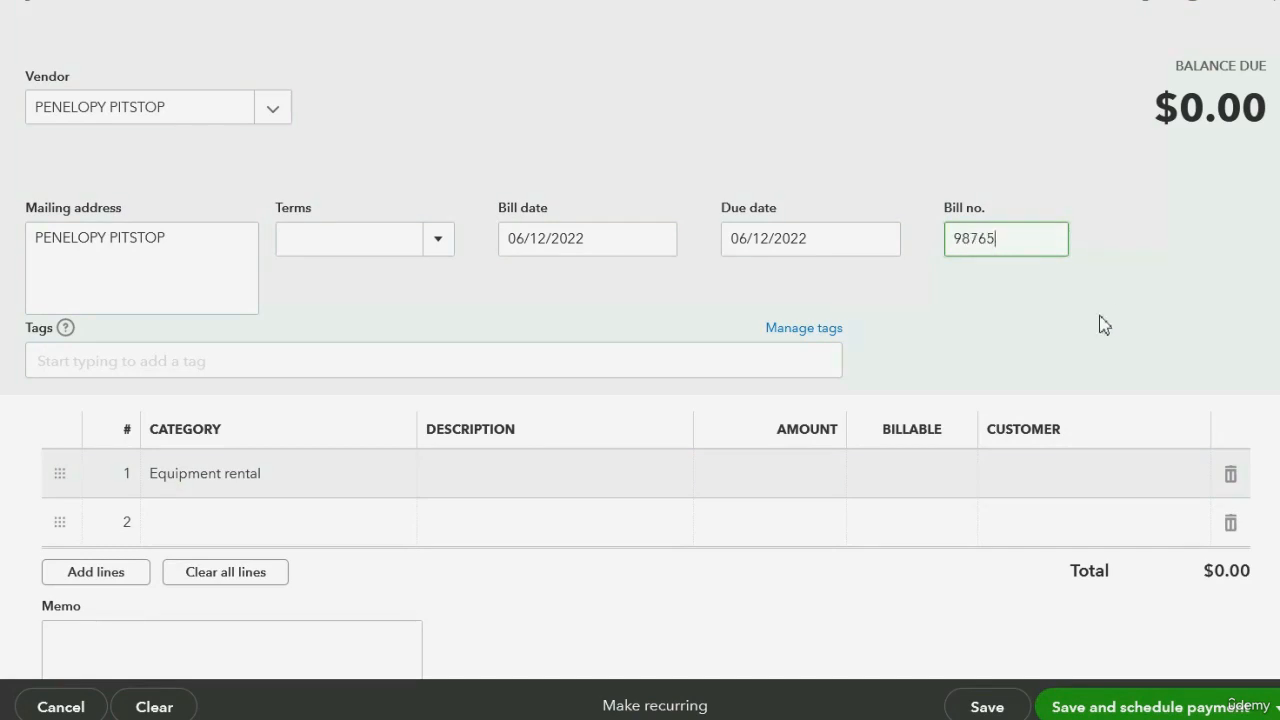
left_click(800, 476)
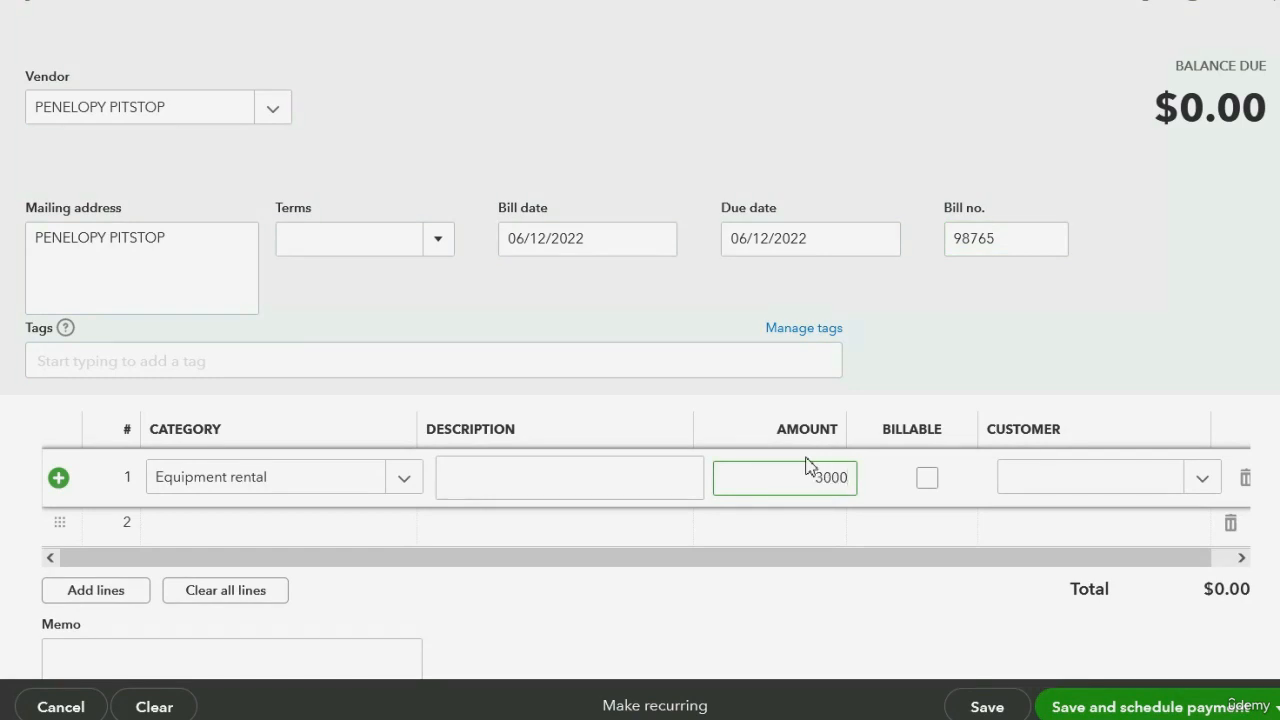
type("3000")
key("Tab")
Step: Save and close the bill, then check the vendor's bill and credit in the Unpaid Bills report
left_click(1274, 706)
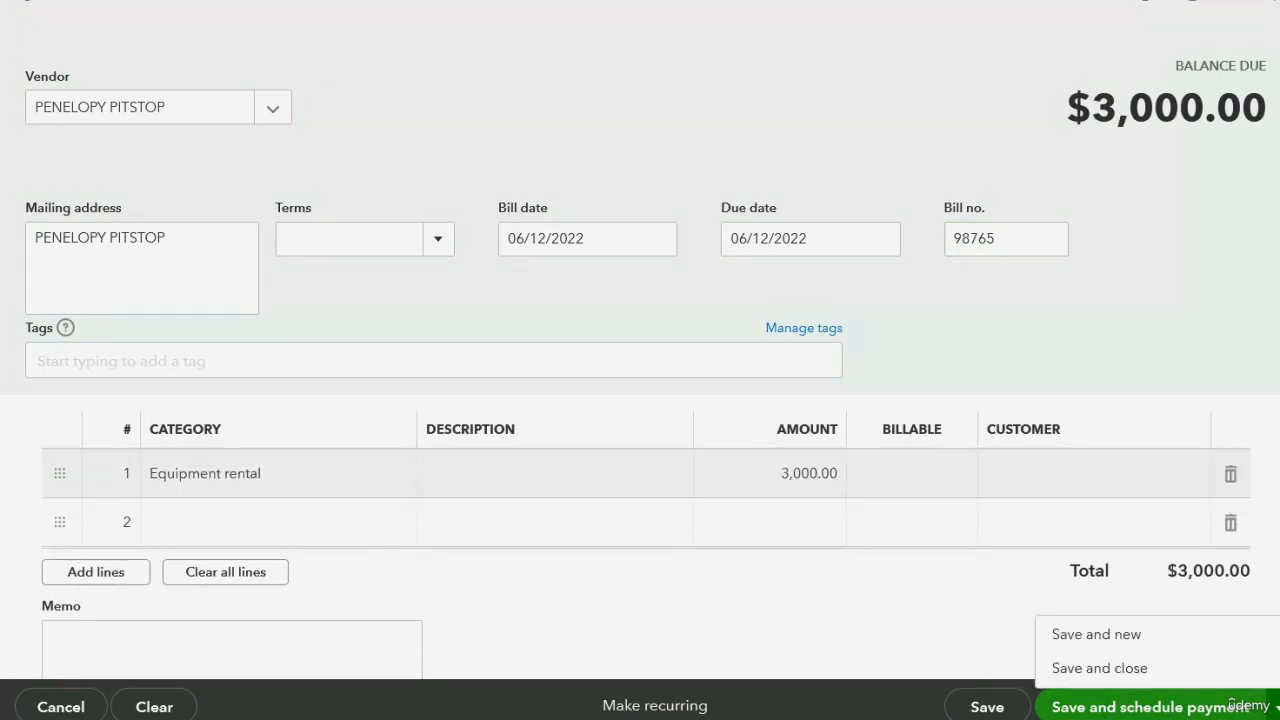
left_click(1196, 672)
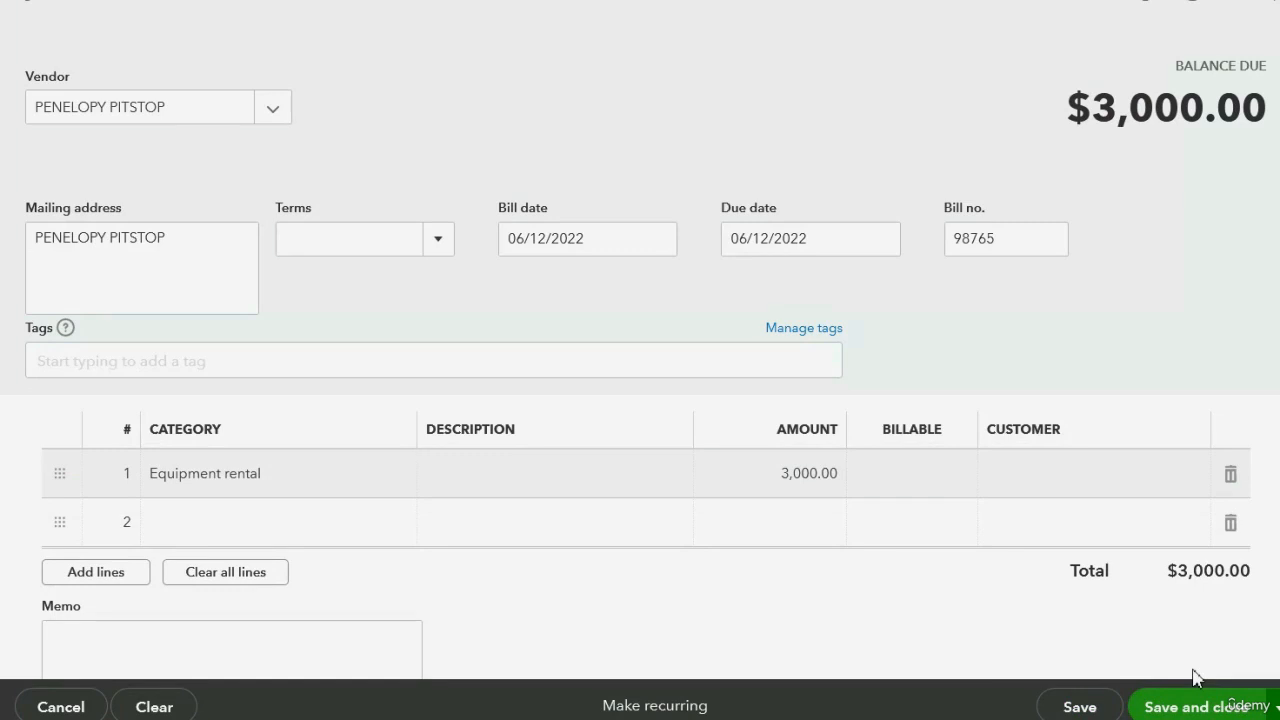
left_click(1196, 677)
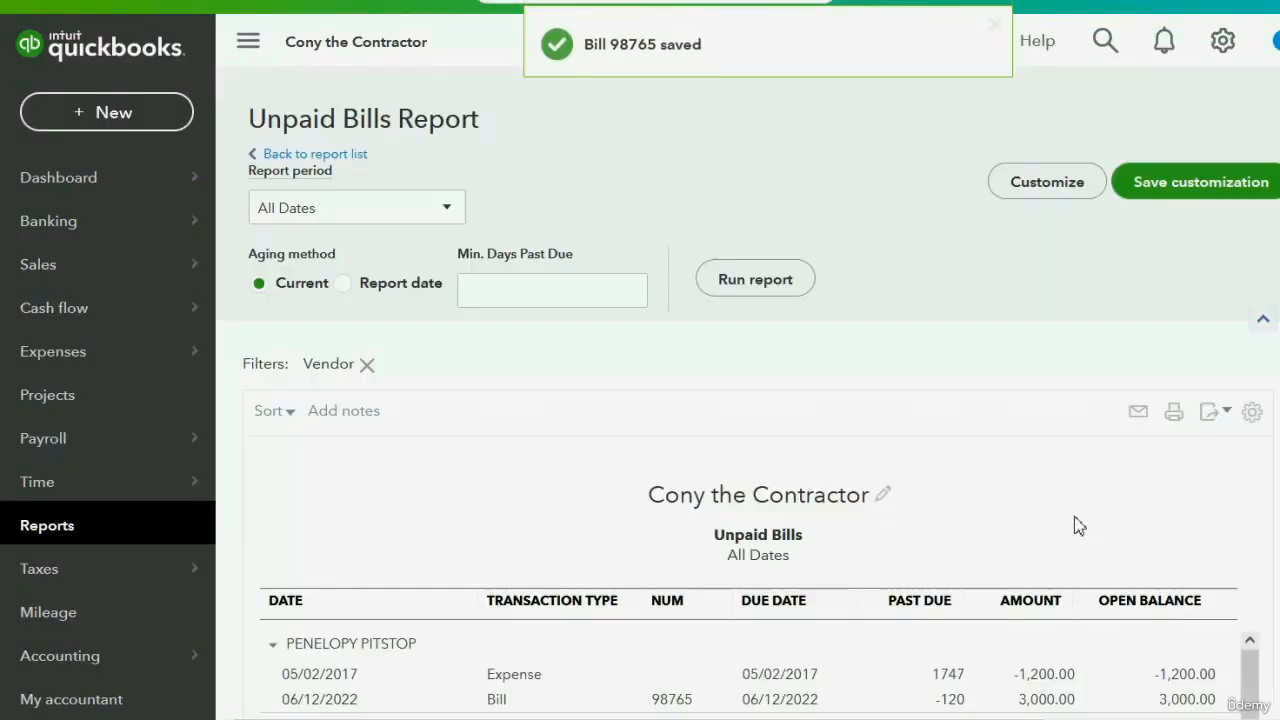
scroll(1068, 520, "down", 2)
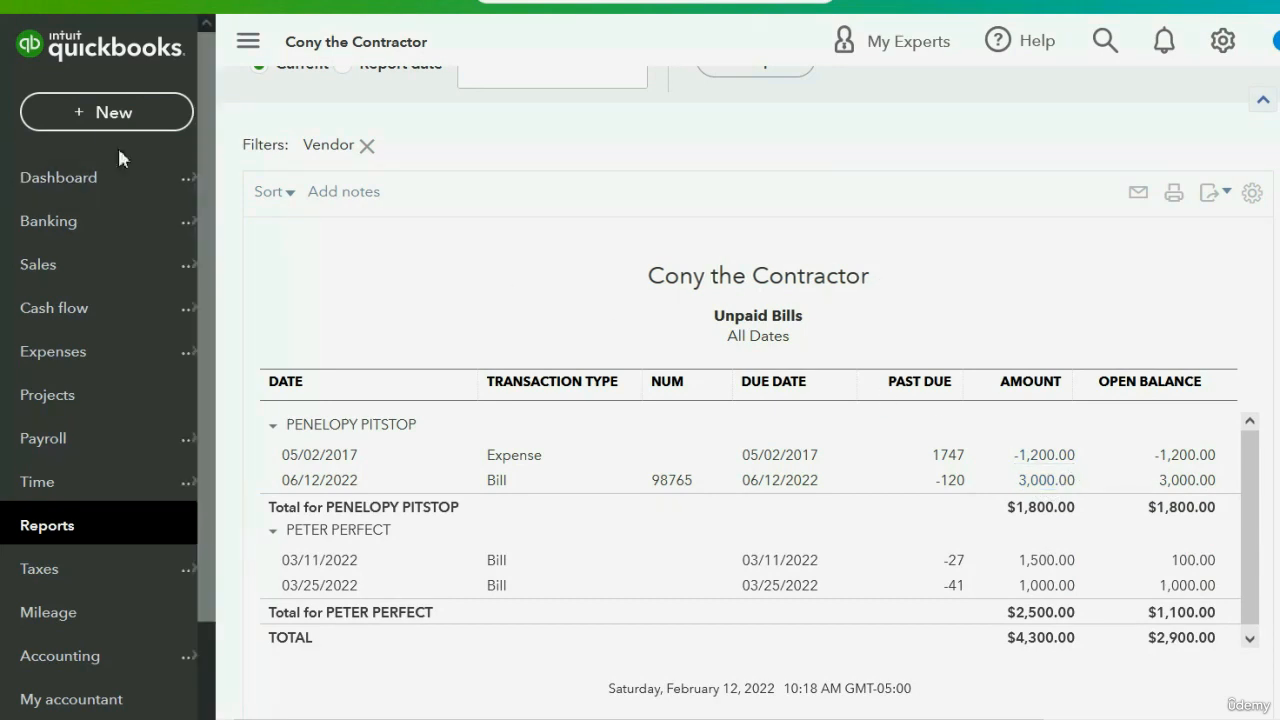
Step: Go to Pay Bills, open bill 98765 to review its Equipment rental line and bill details, and close it
left_click(110, 115)
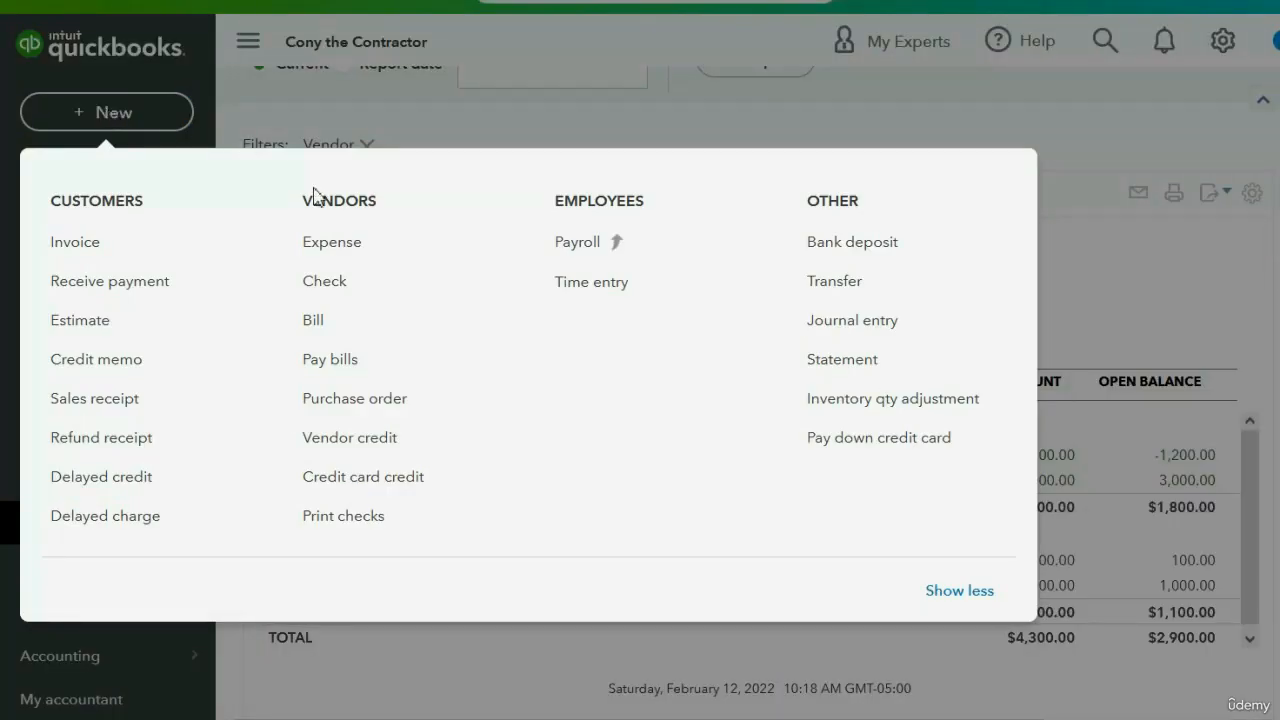
left_click(332, 360)
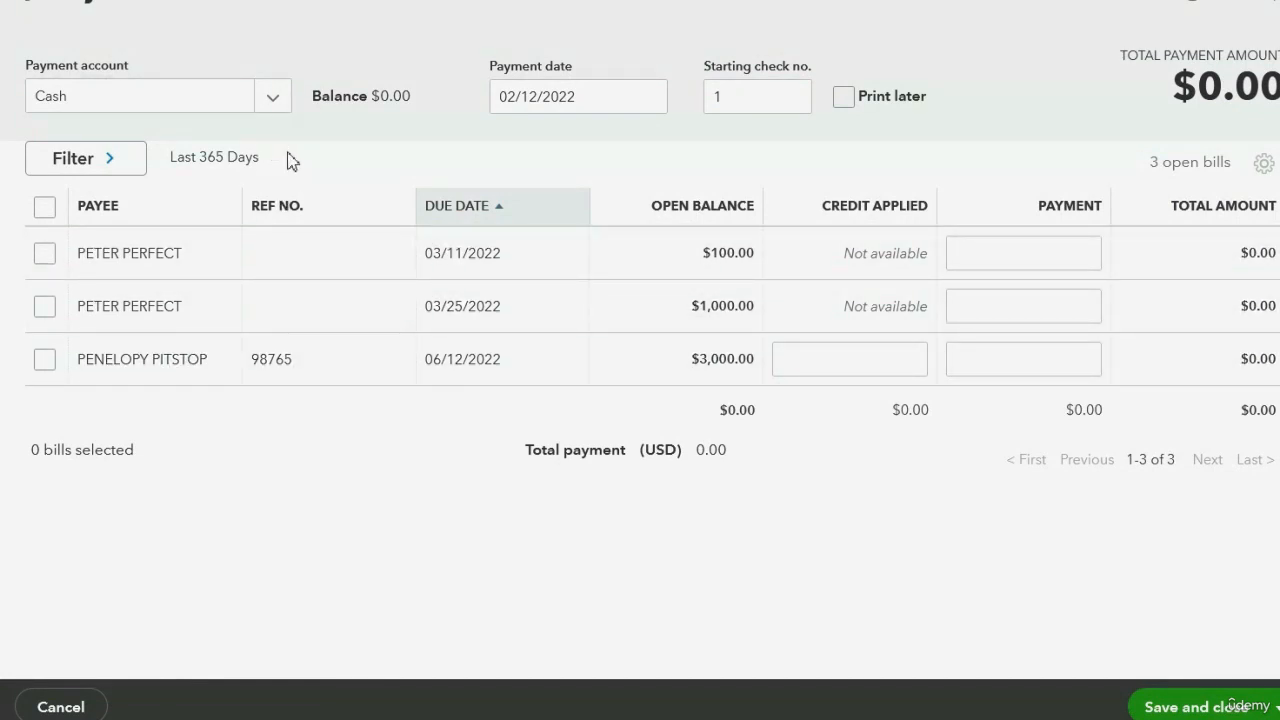
left_click(149, 369)
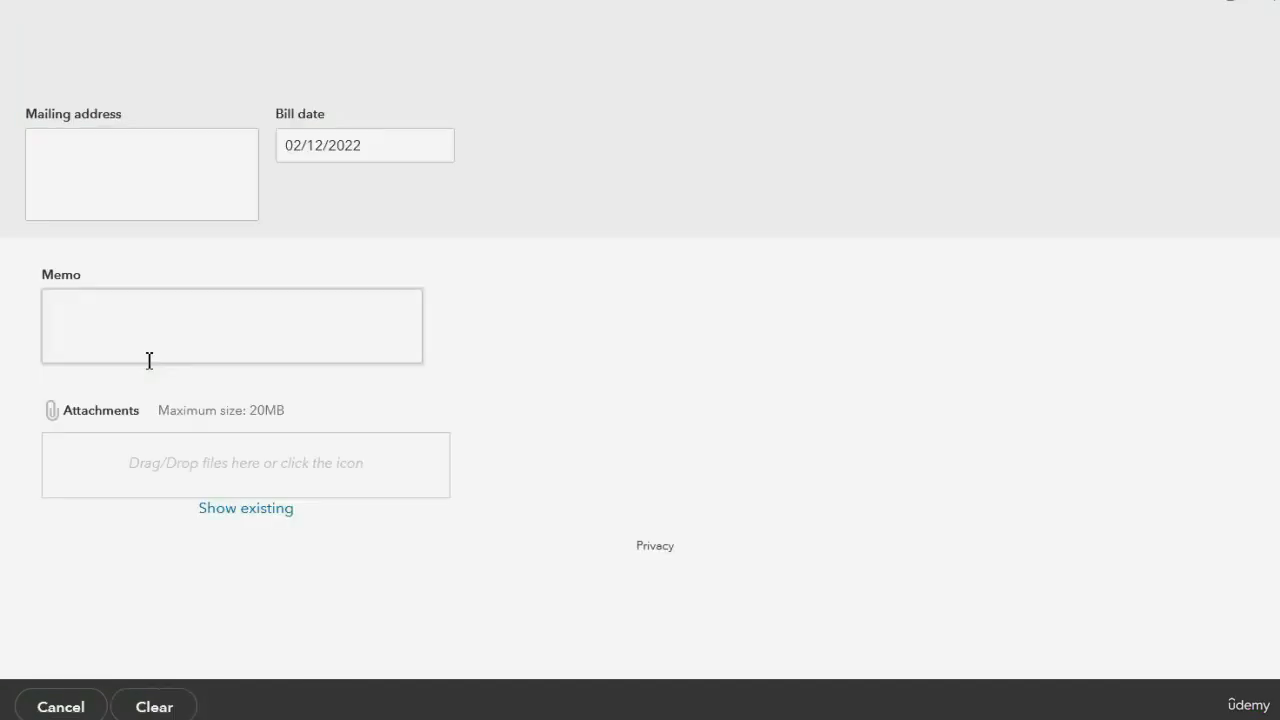
scroll(997, 391, "down", 3)
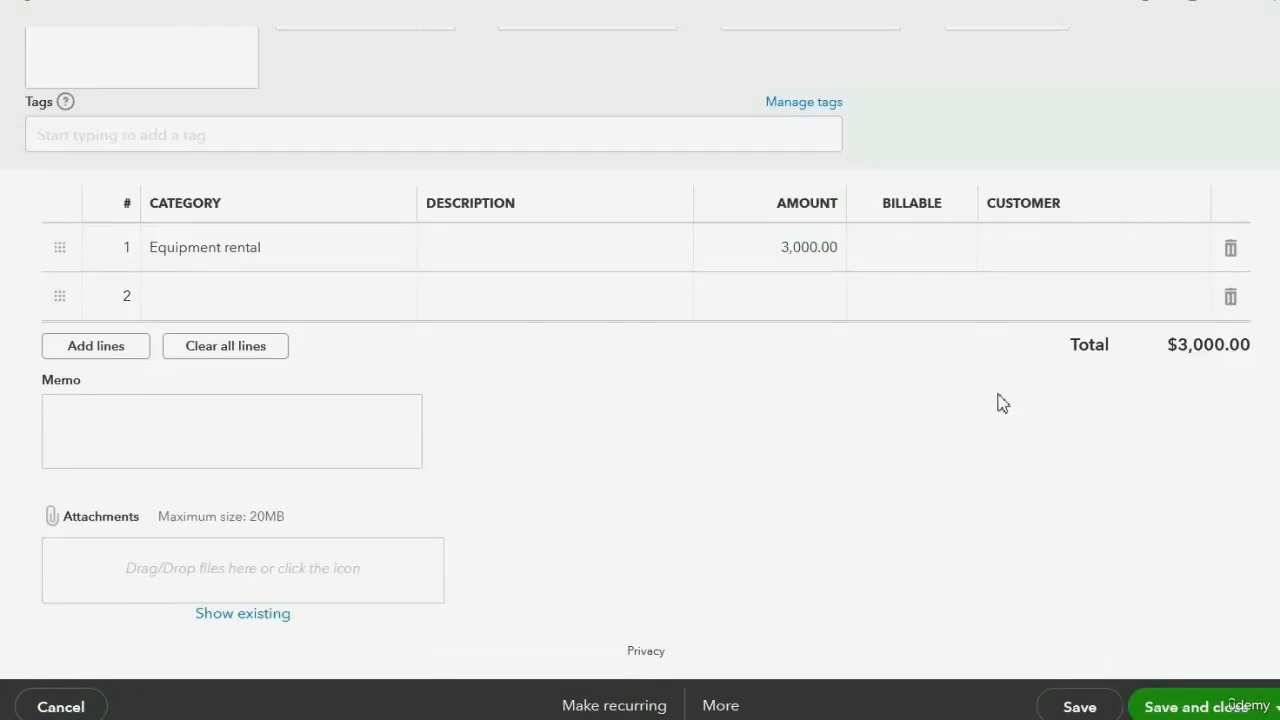
scroll(997, 404, "up", 3)
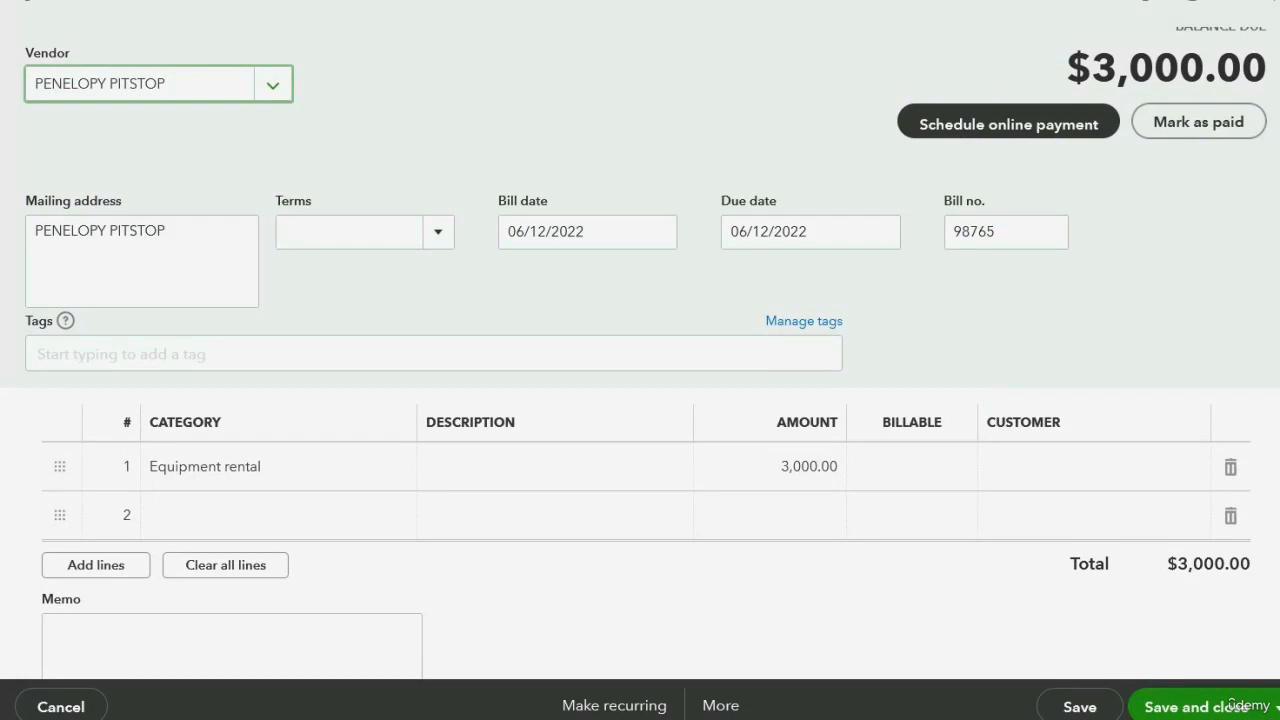
left_click(1268, 6)
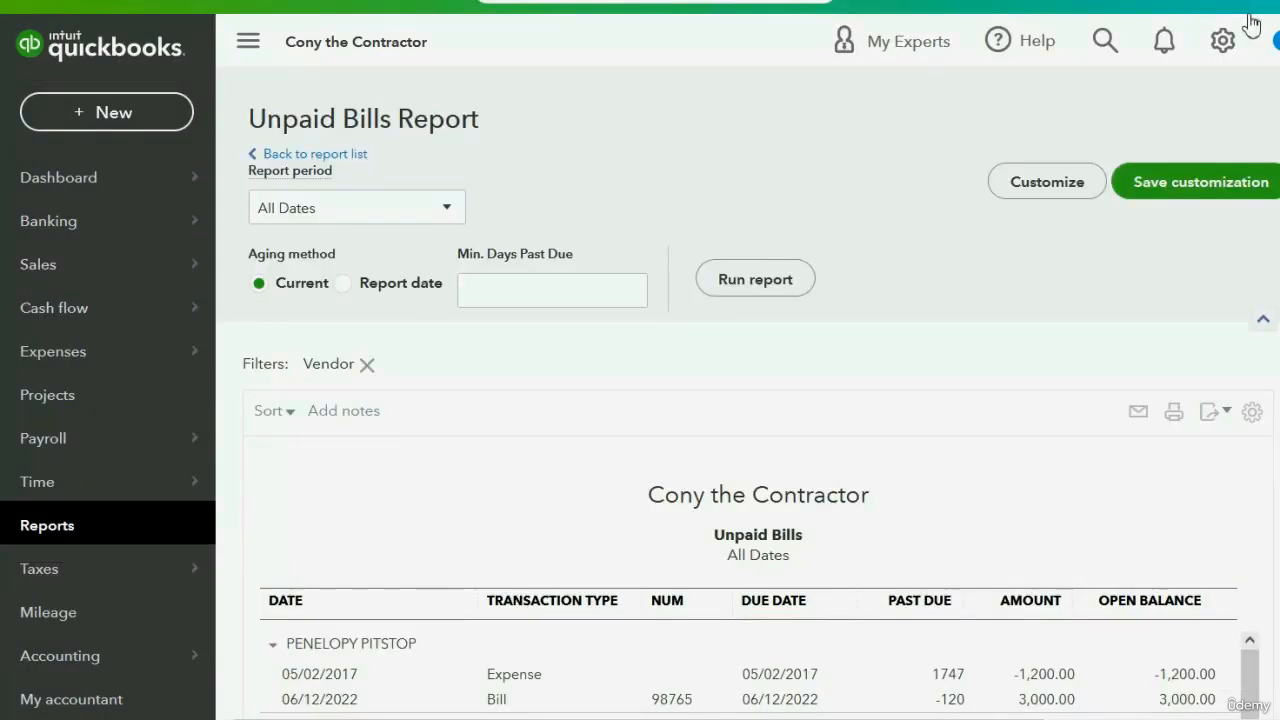
Step: In Pay Bills, select bill 98765 with the 1,200.00 credit applied, set its payment to 0, and save and close
left_click(81, 113)
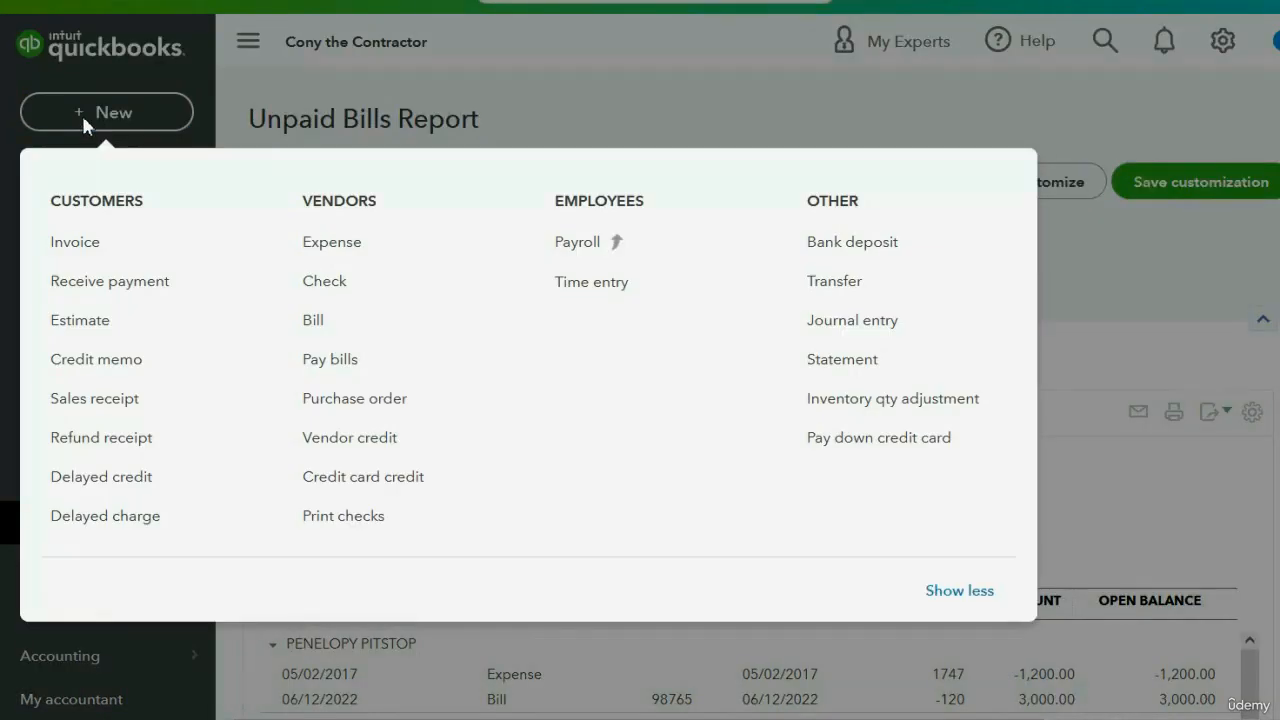
left_click(337, 360)
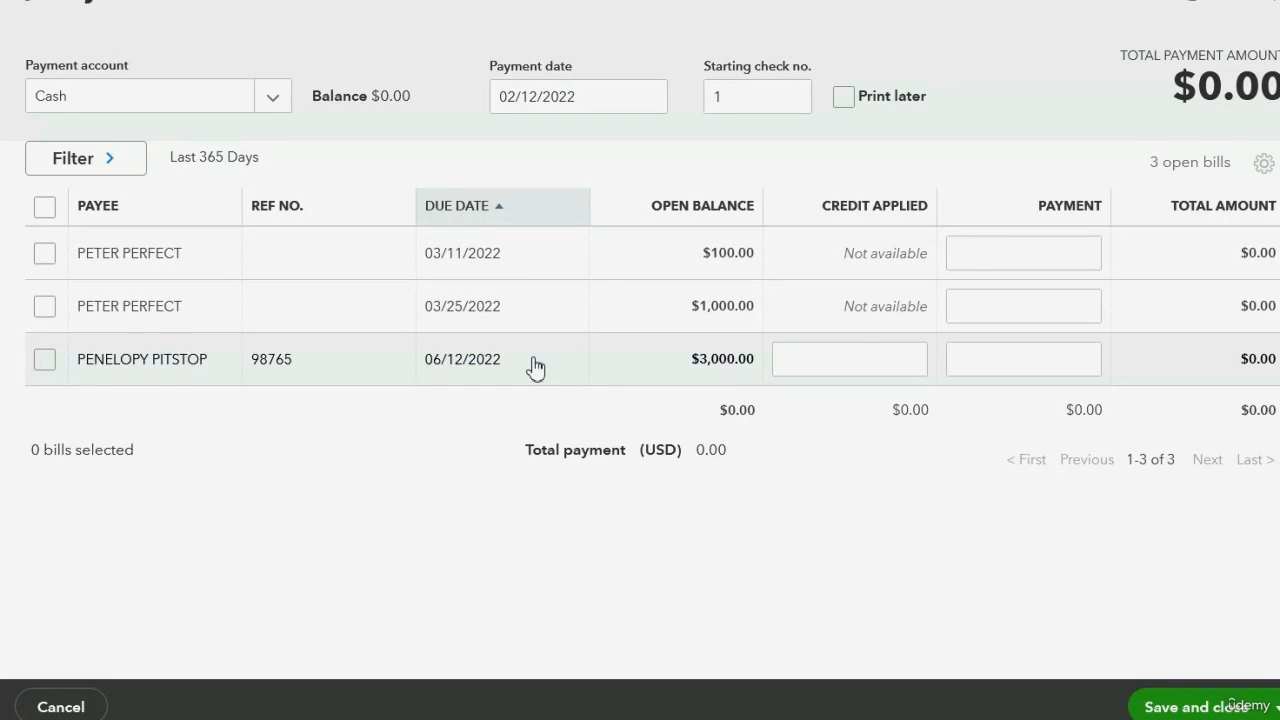
left_click(44, 360)
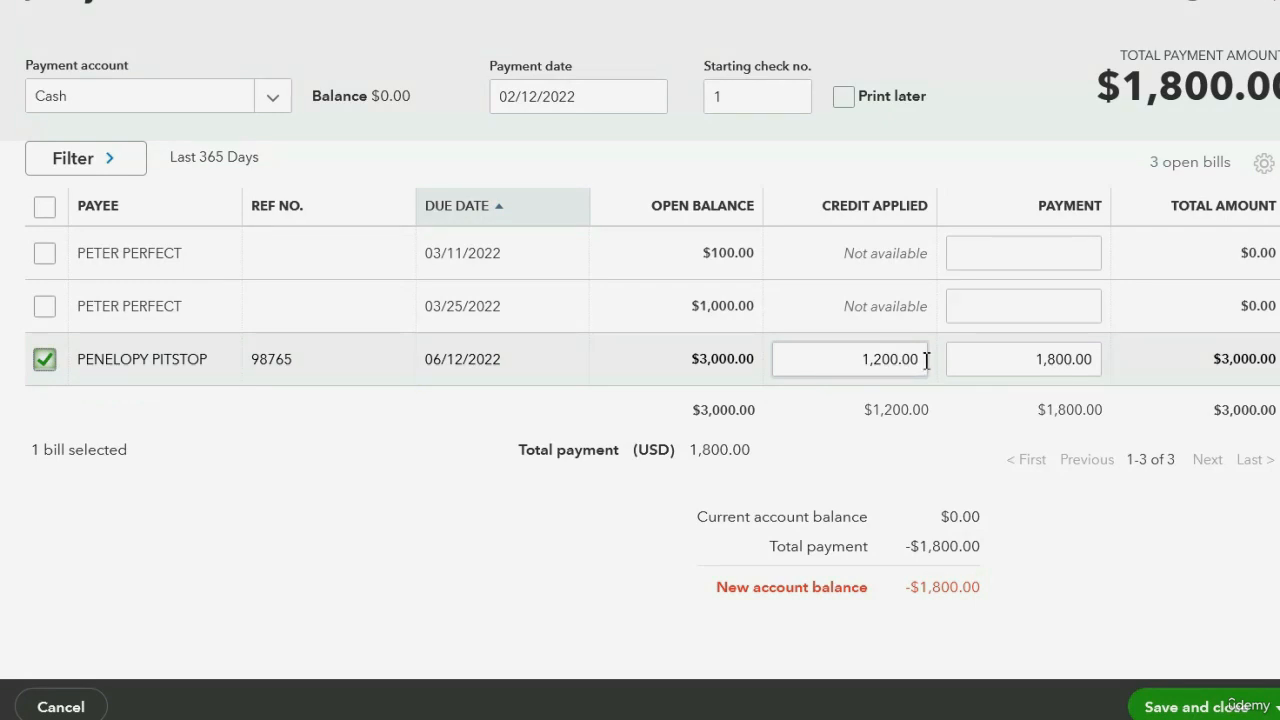
left_click_drag(982, 359, 1120, 357)
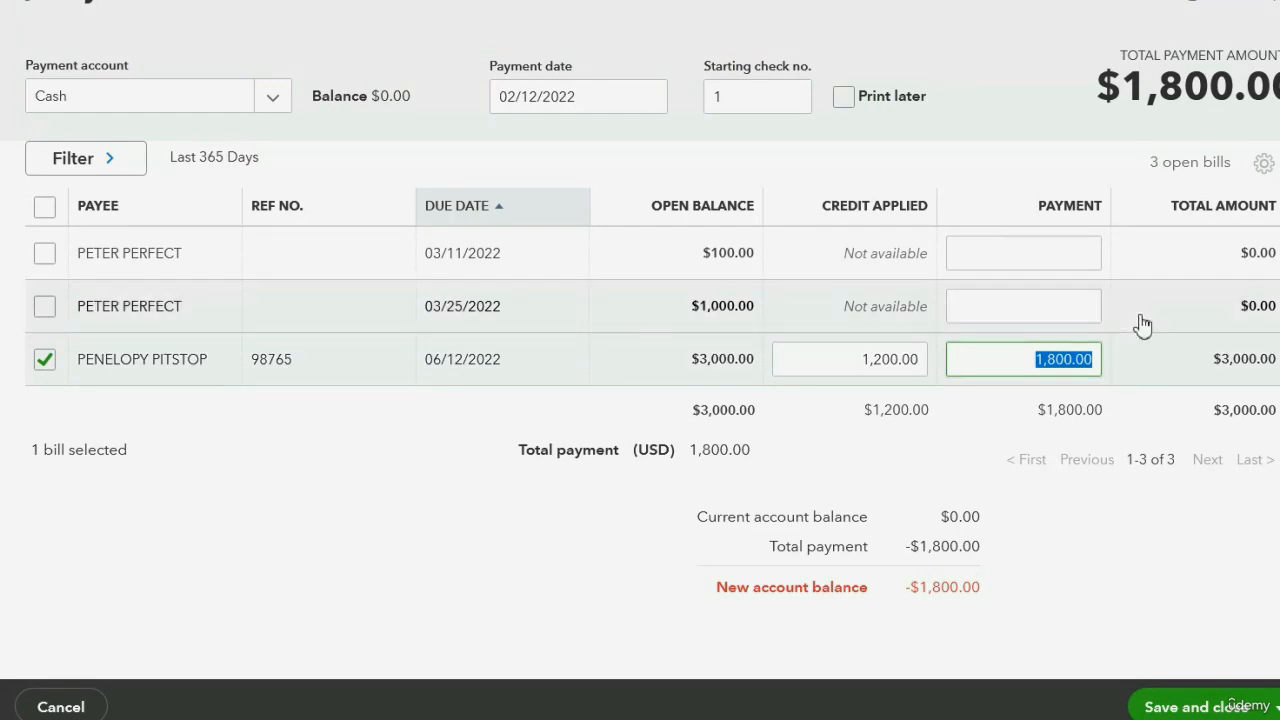
type("0")
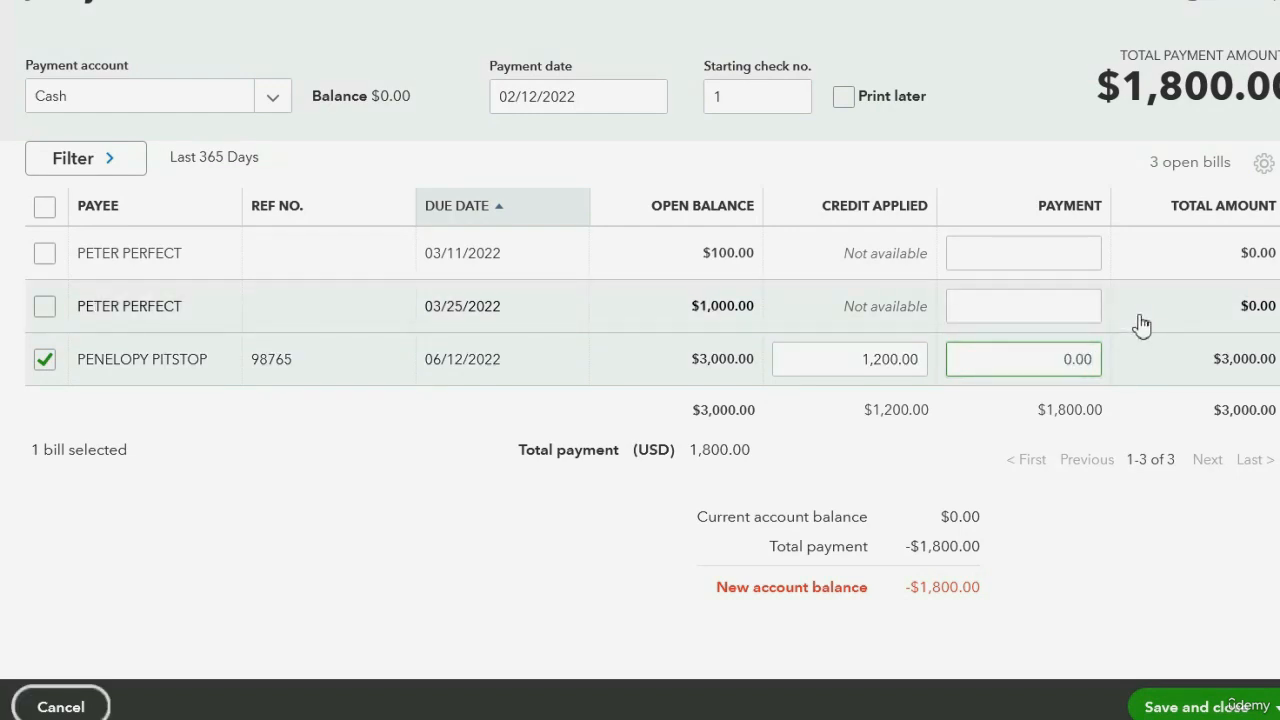
key("Tab")
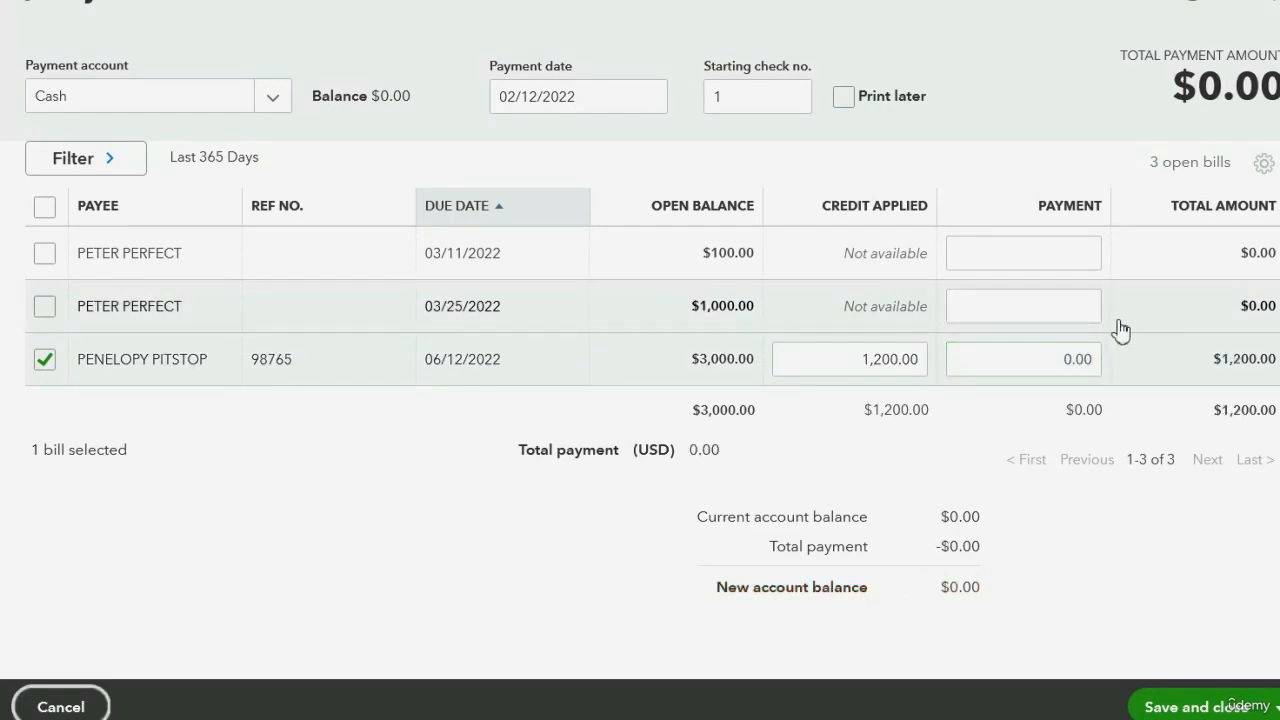
left_click(1042, 362)
left_click(1048, 550)
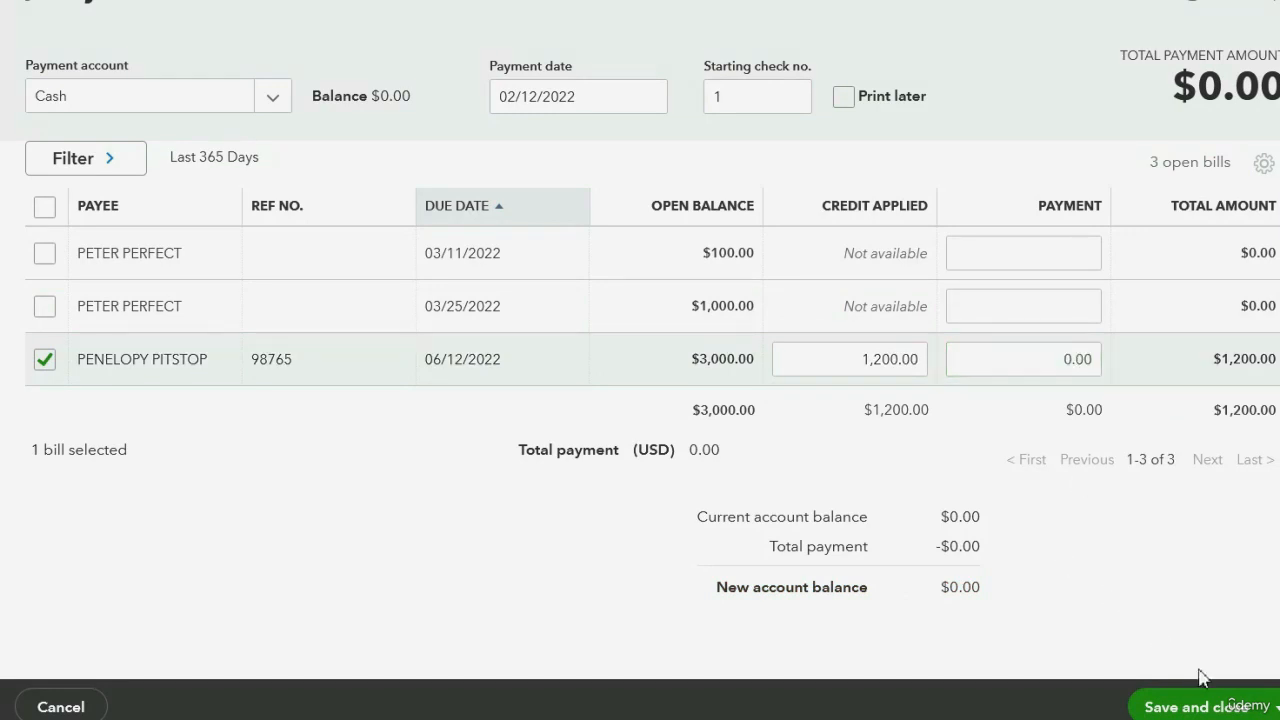
left_click(1197, 707)
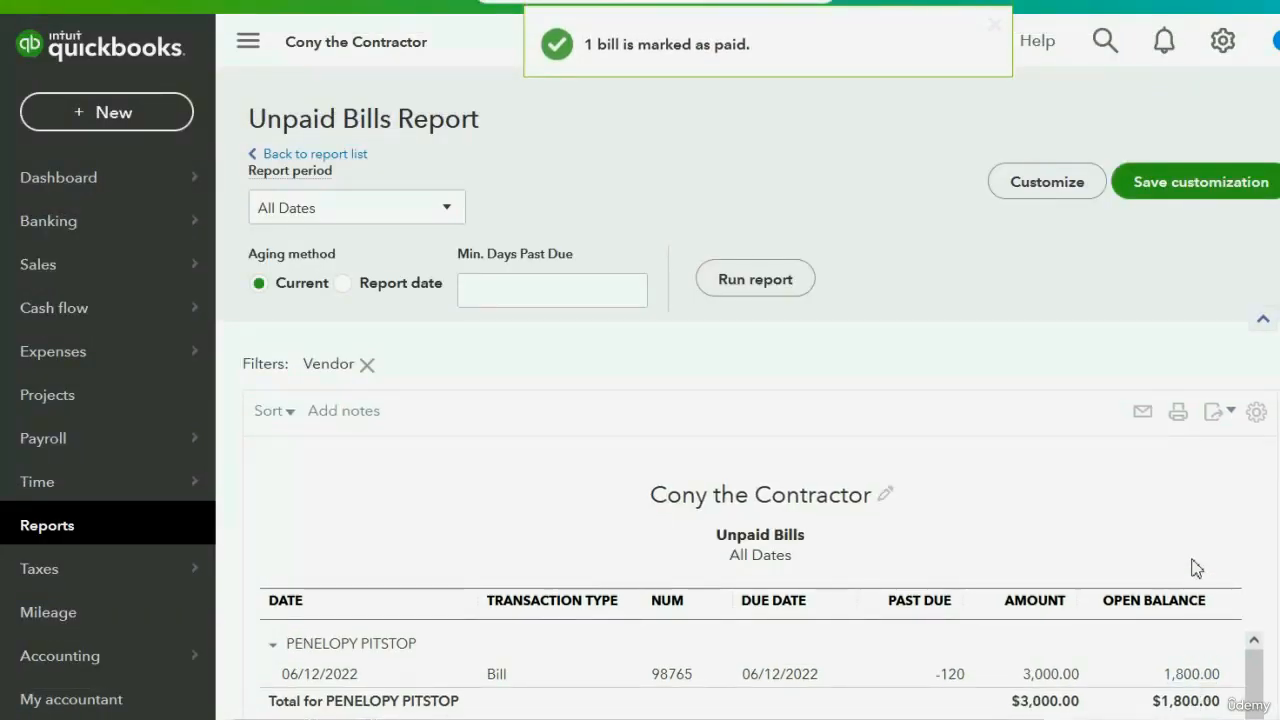
scroll(1195, 566, "down", 2)
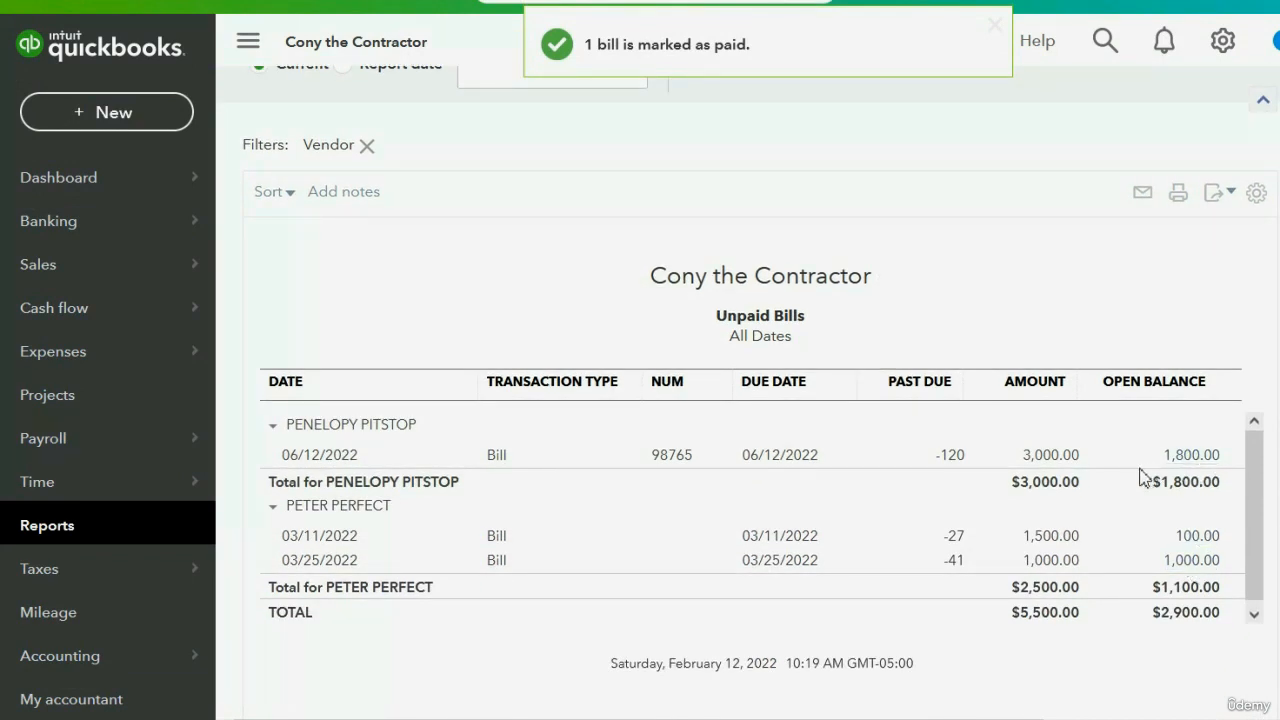
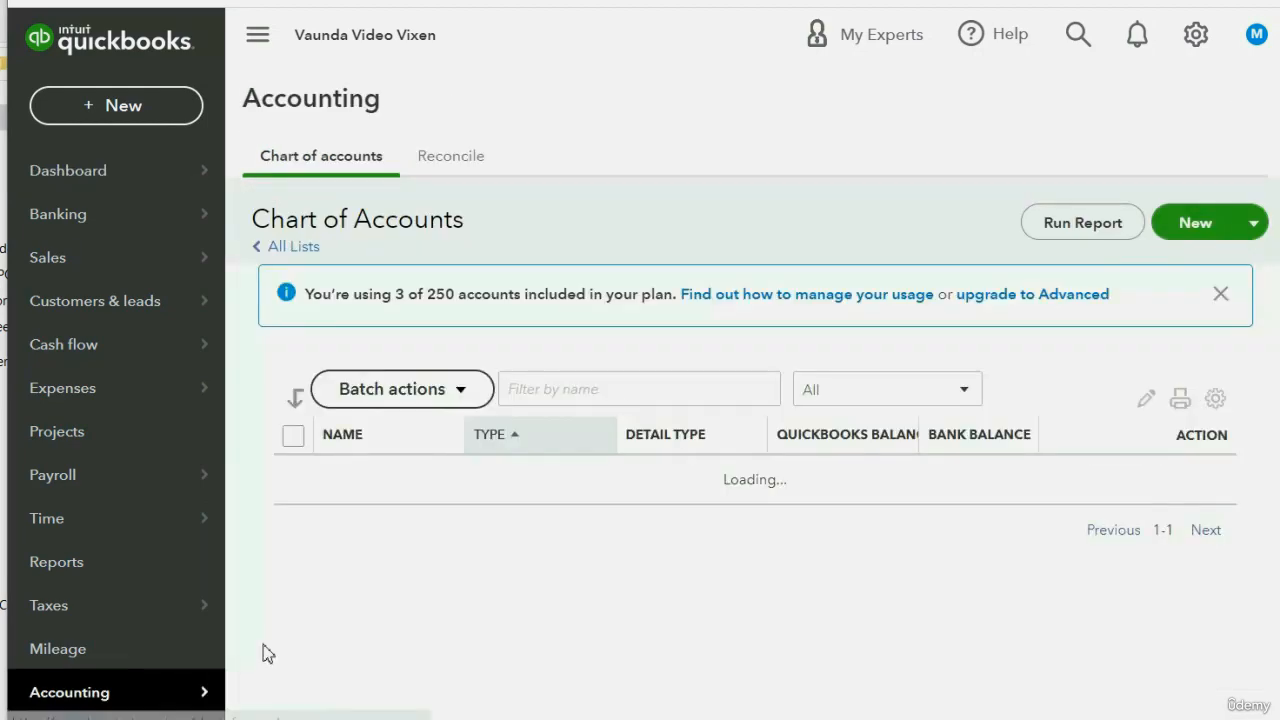
Step: Look through the Chart of Accounts list and start an import of accounts
scroll(715, 527, "down", 1)
scroll(715, 527, "down", 5)
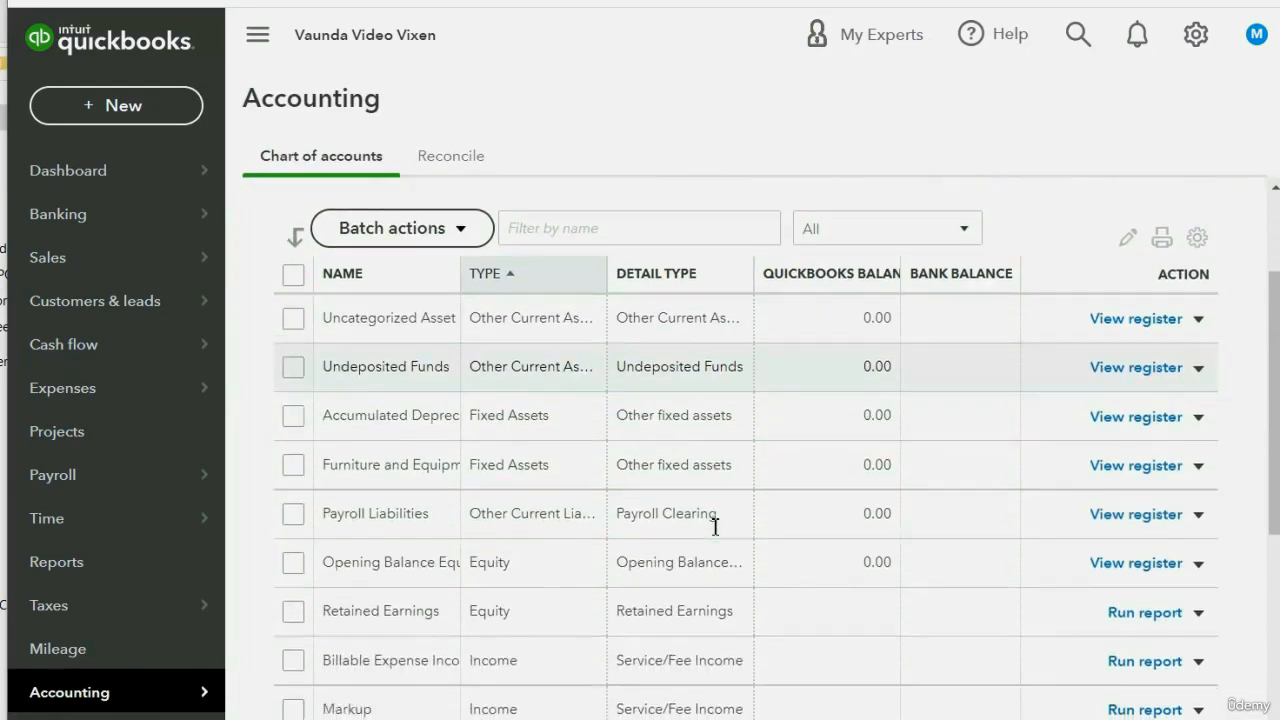
scroll(715, 527, "up", 5)
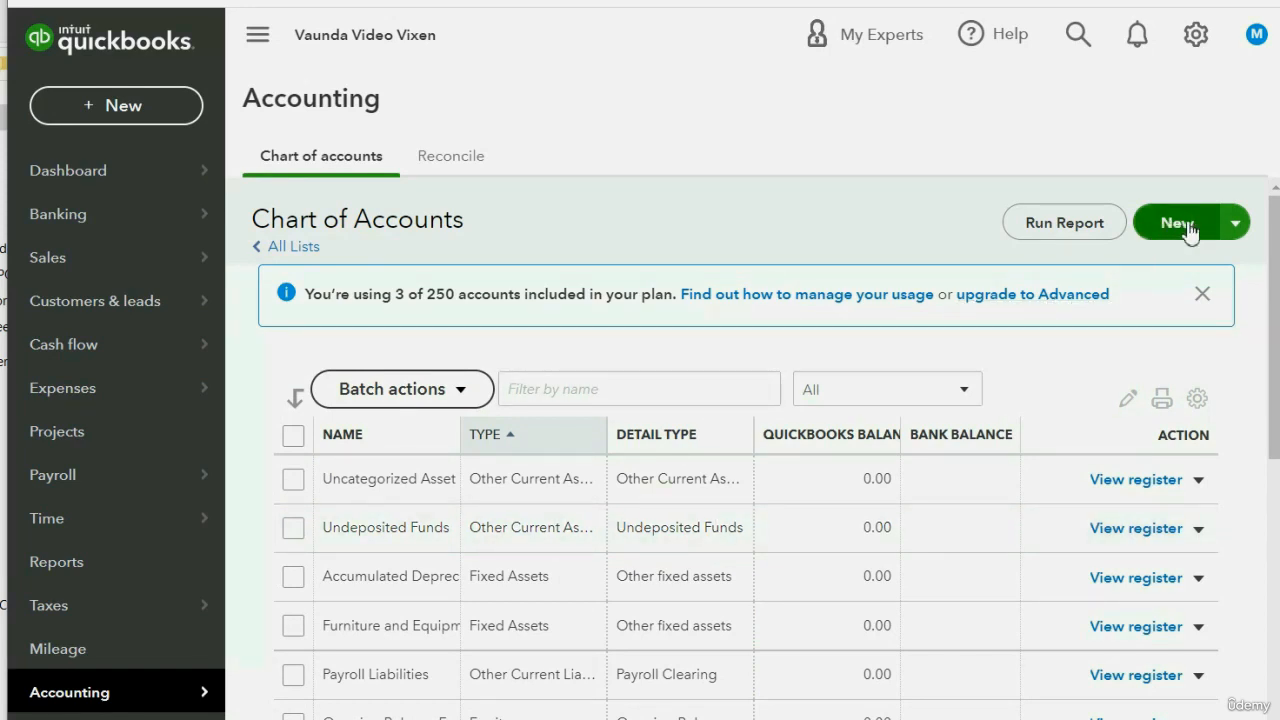
left_click(1236, 224)
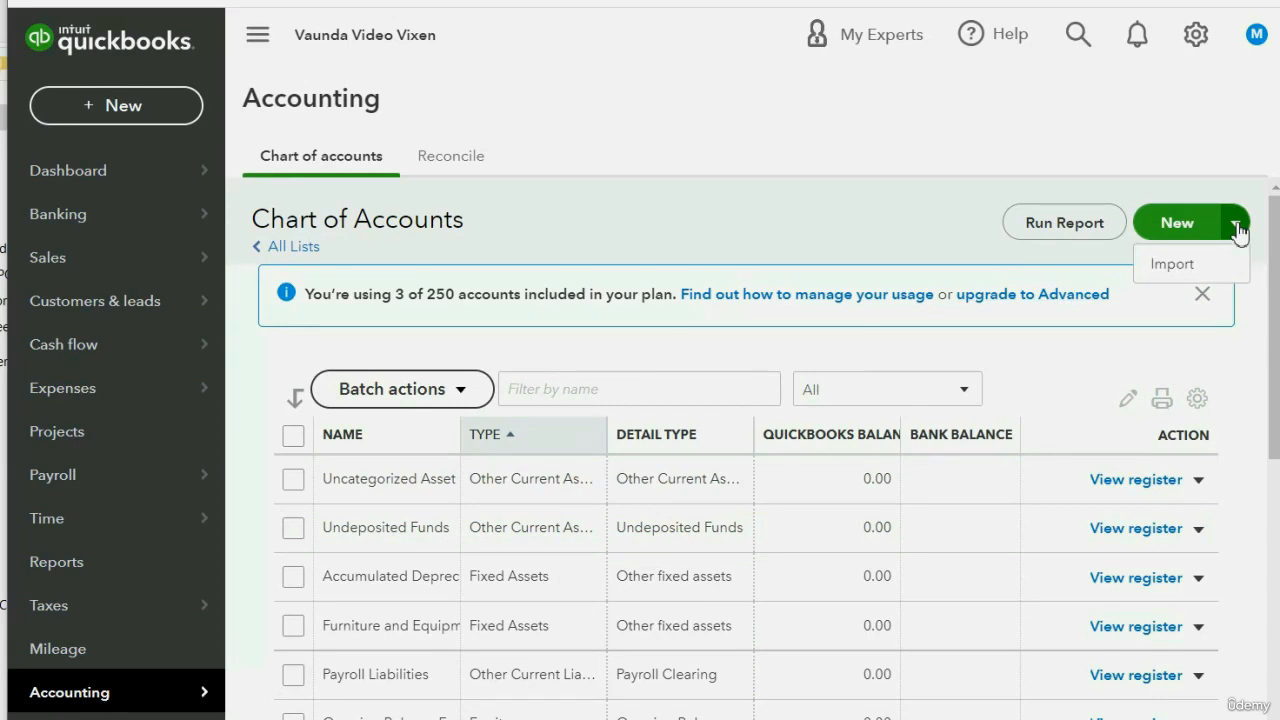
left_click(1175, 266)
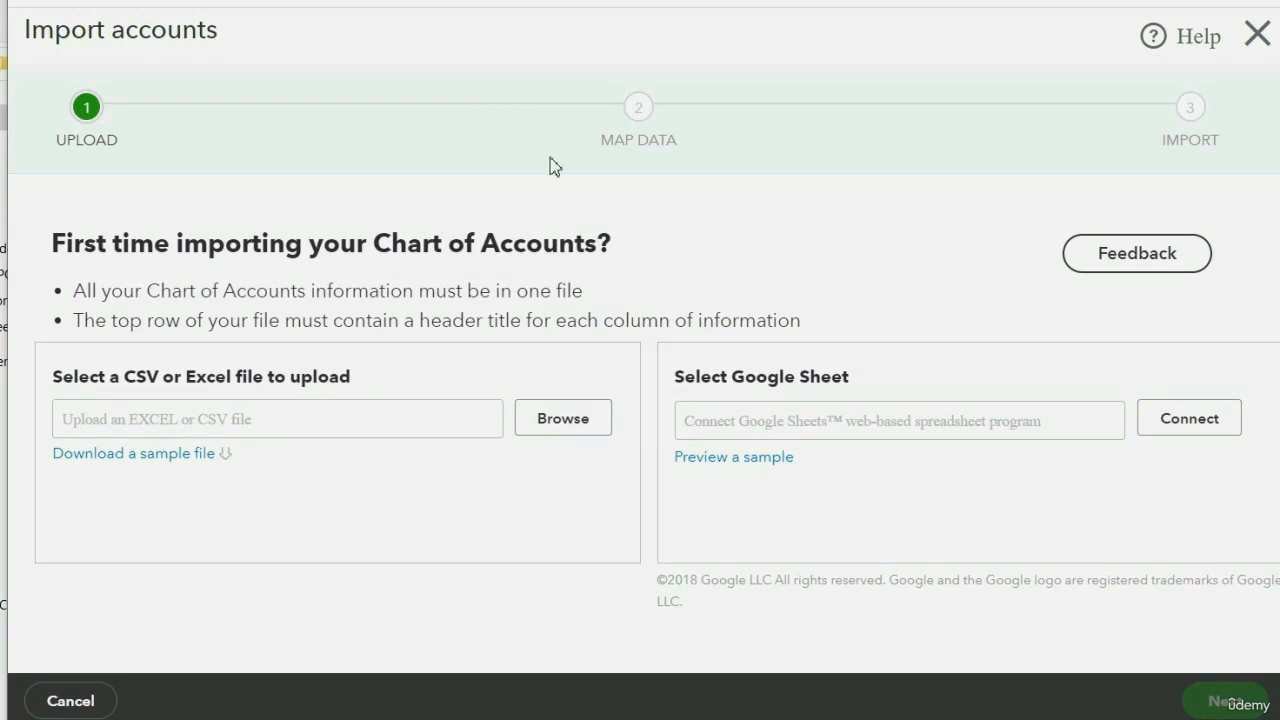
Step: Upload qboaccountstoimport from the online import test folder and continue to the field mapping
left_click(575, 422)
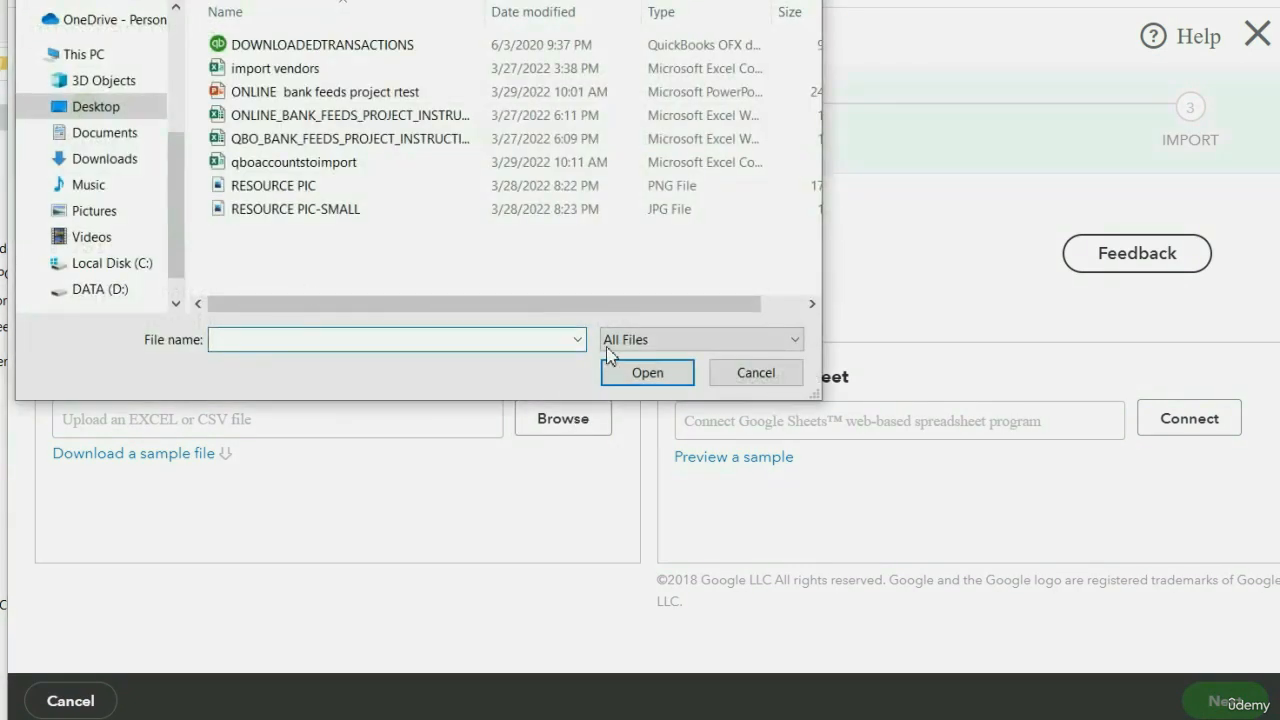
left_click_drag(472, 0, 522, 55)
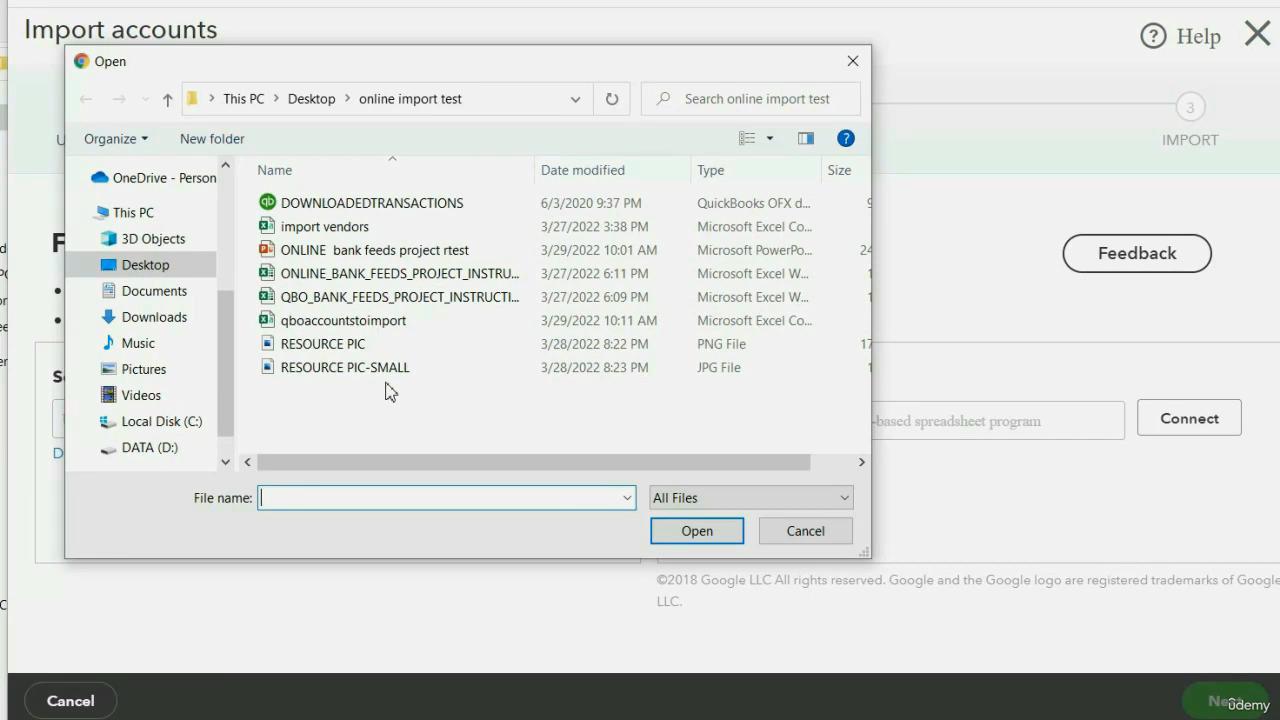
left_click(371, 324)
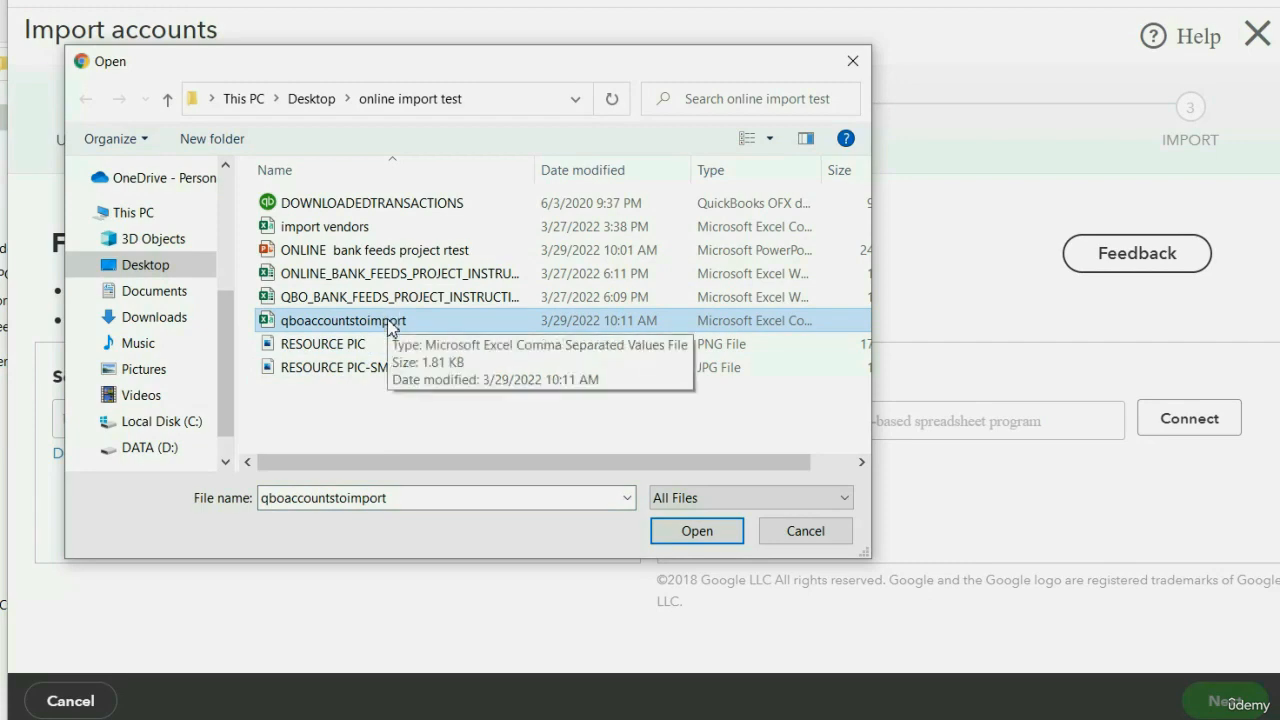
double_click(390, 328)
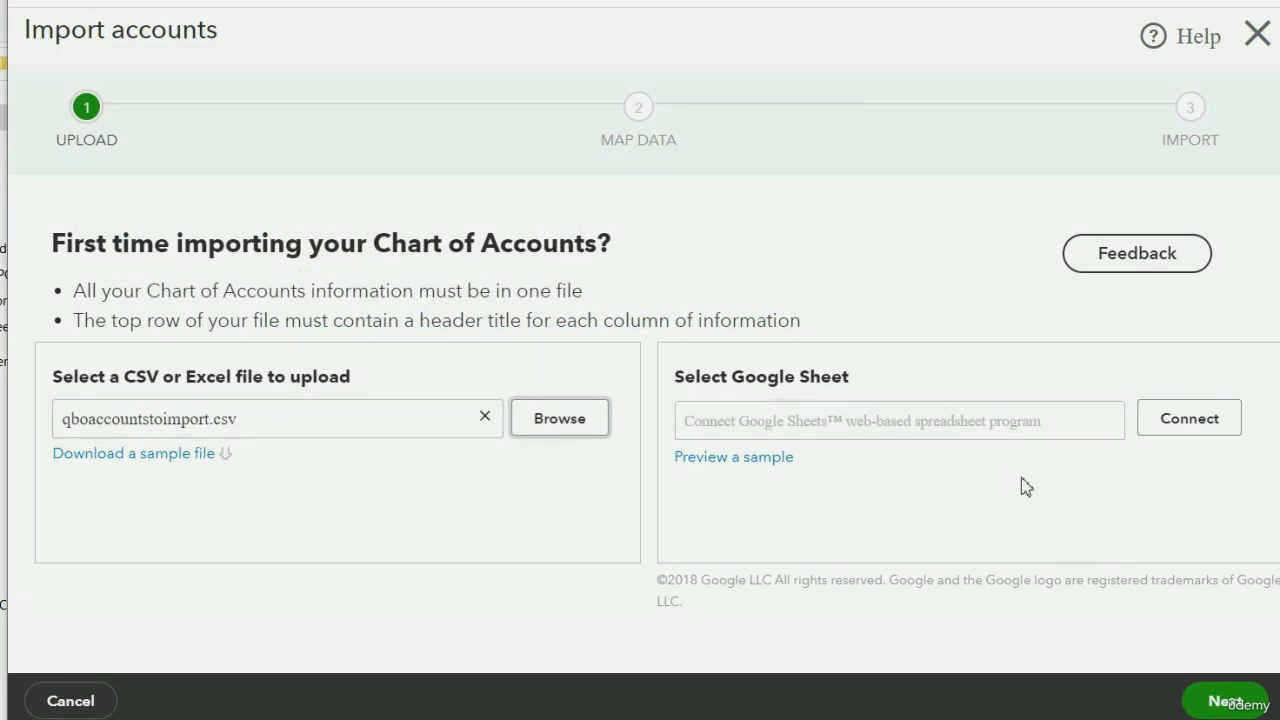
left_click(1225, 703)
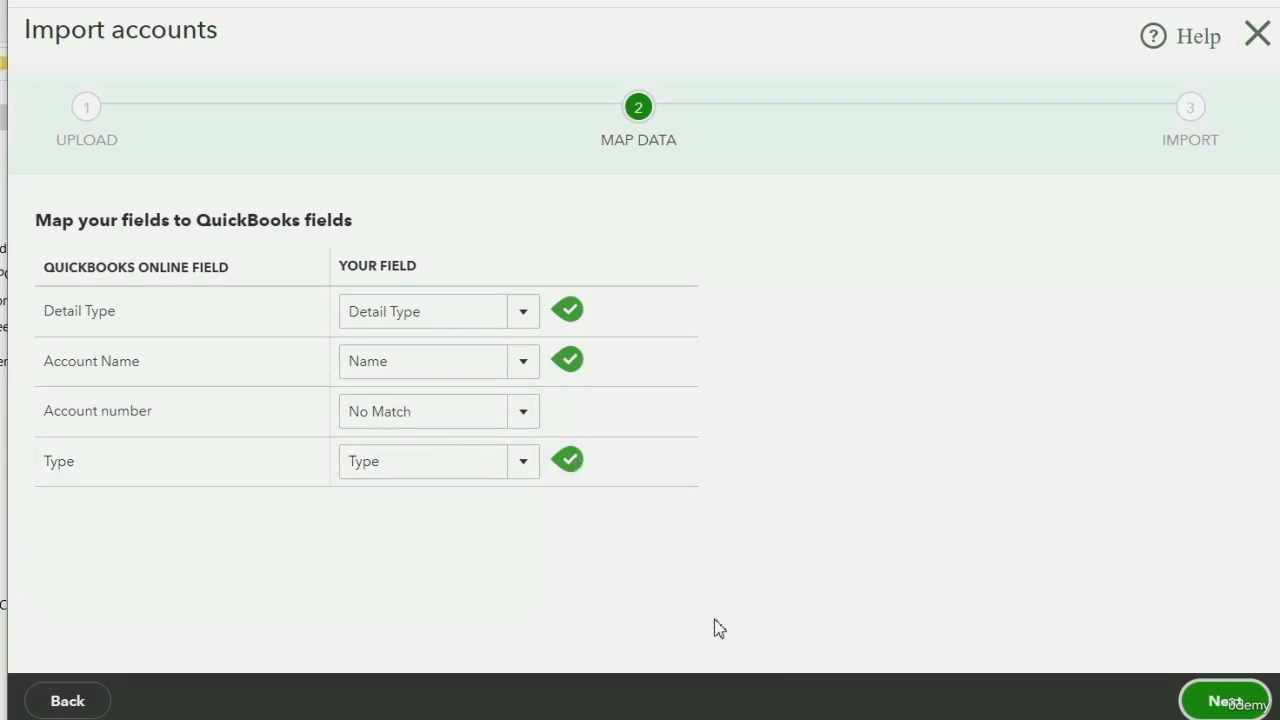
Step: Switch to Excel, review the Name, Type and Detail Type headers of qboaccountstoimport, and close the file without saving
key("alt+Tab")
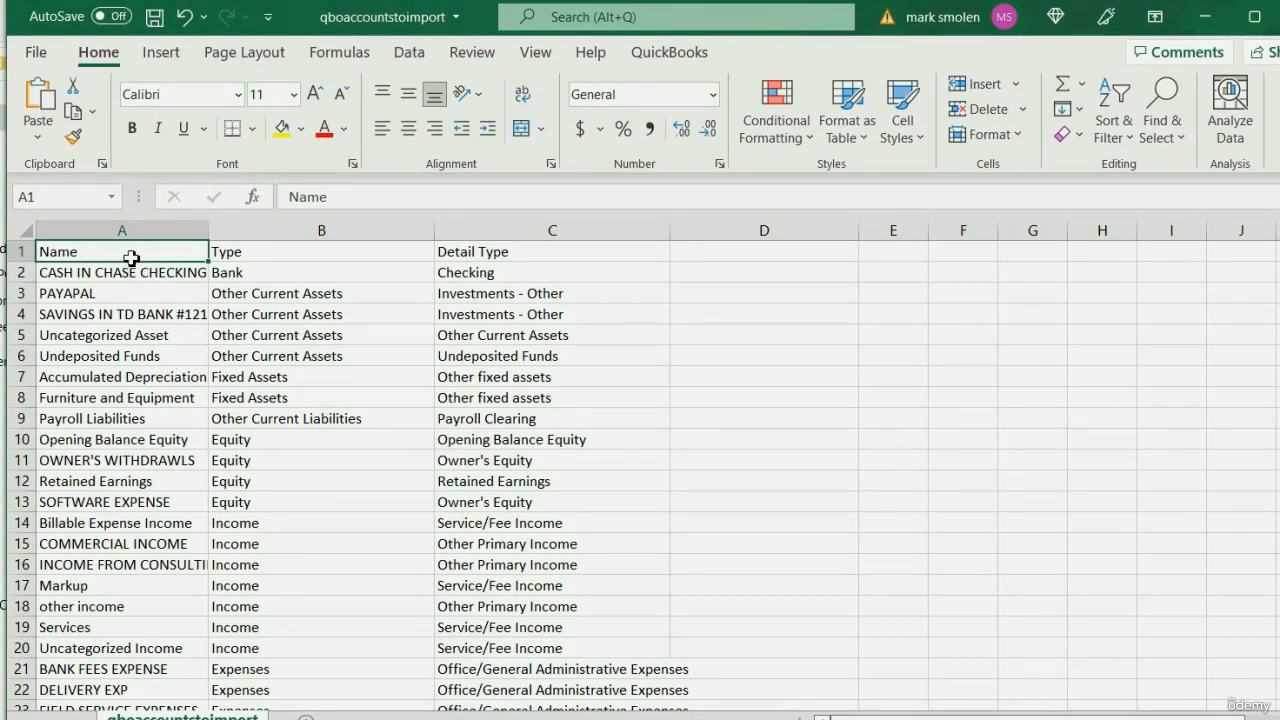
left_click_drag(130, 257, 490, 252)
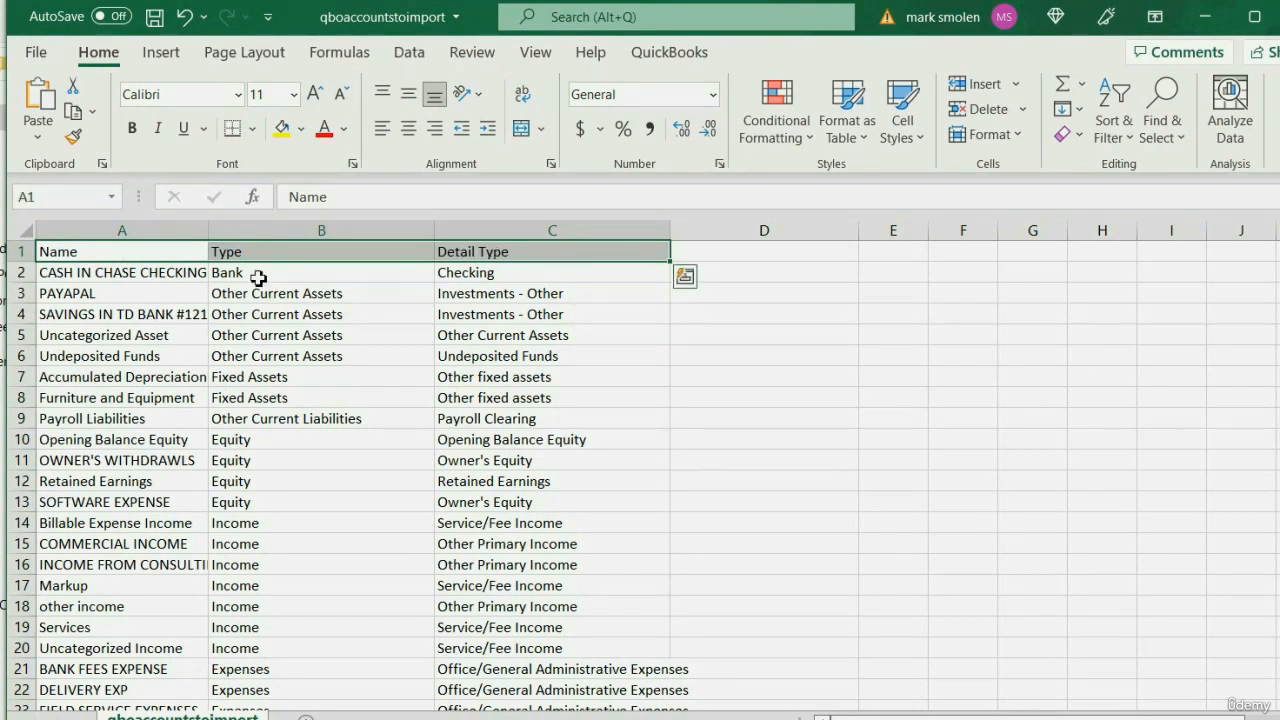
left_click(125, 253)
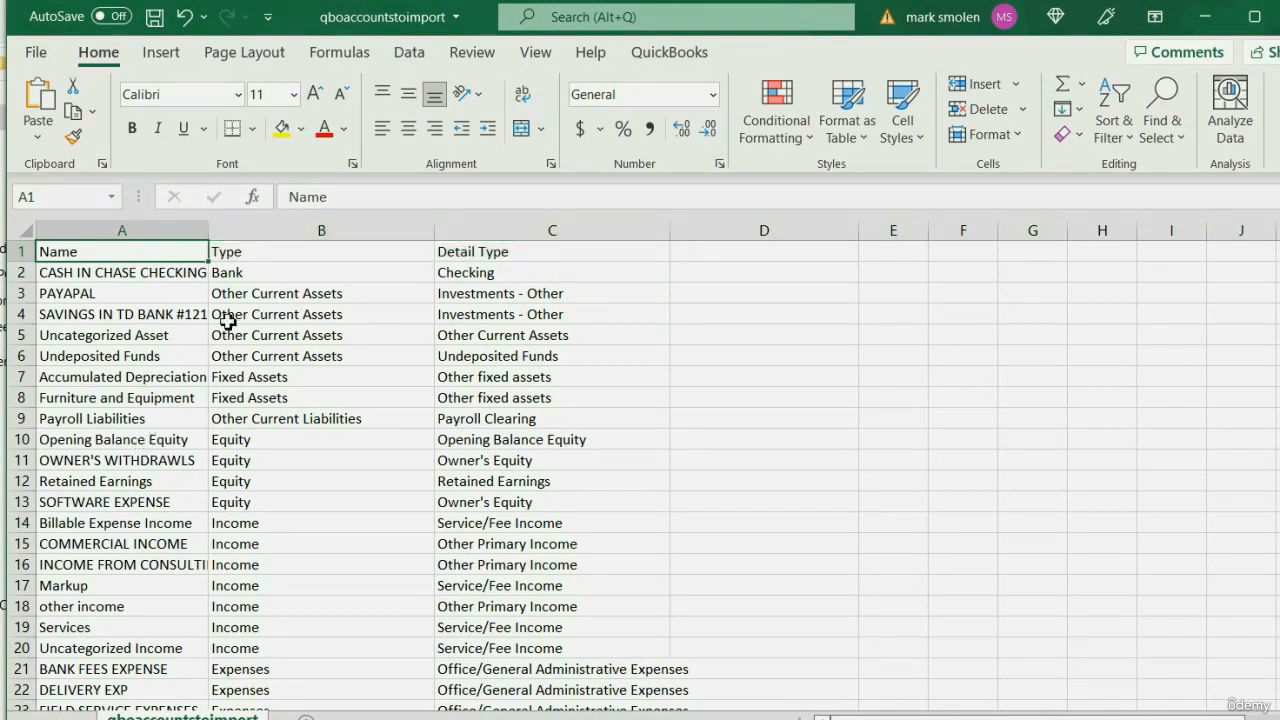
left_click(287, 256)
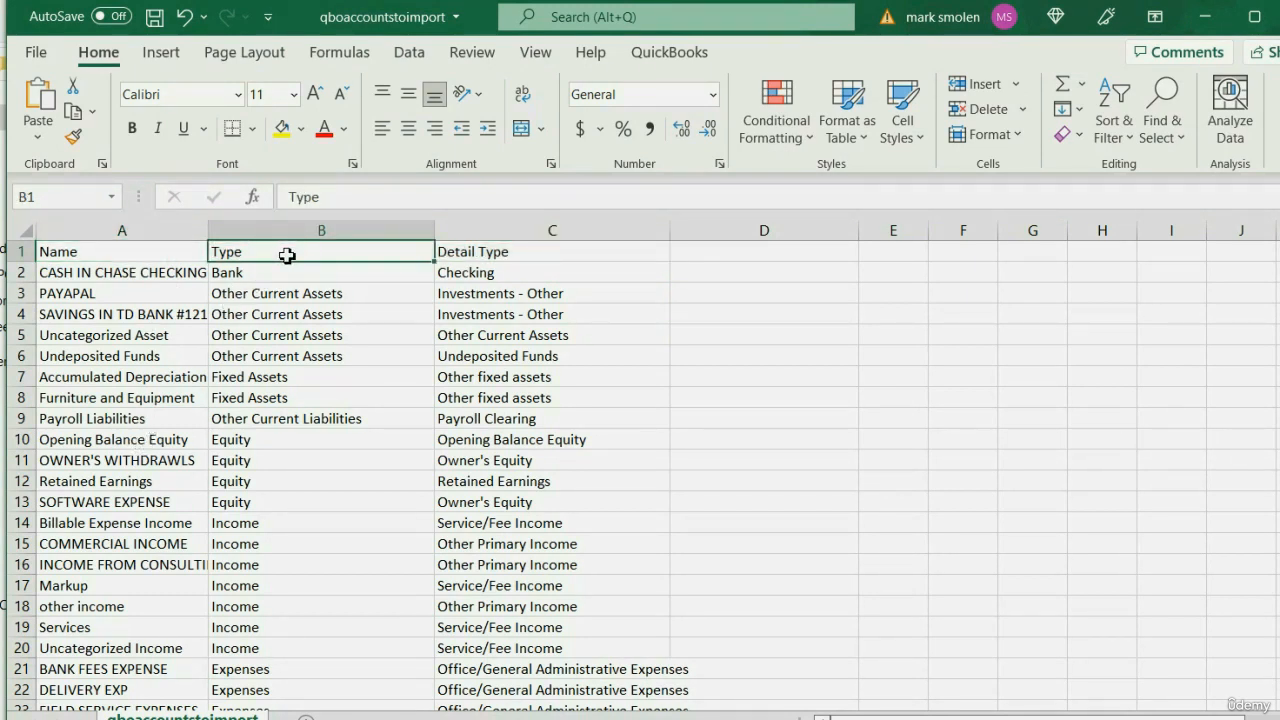
left_click(483, 254)
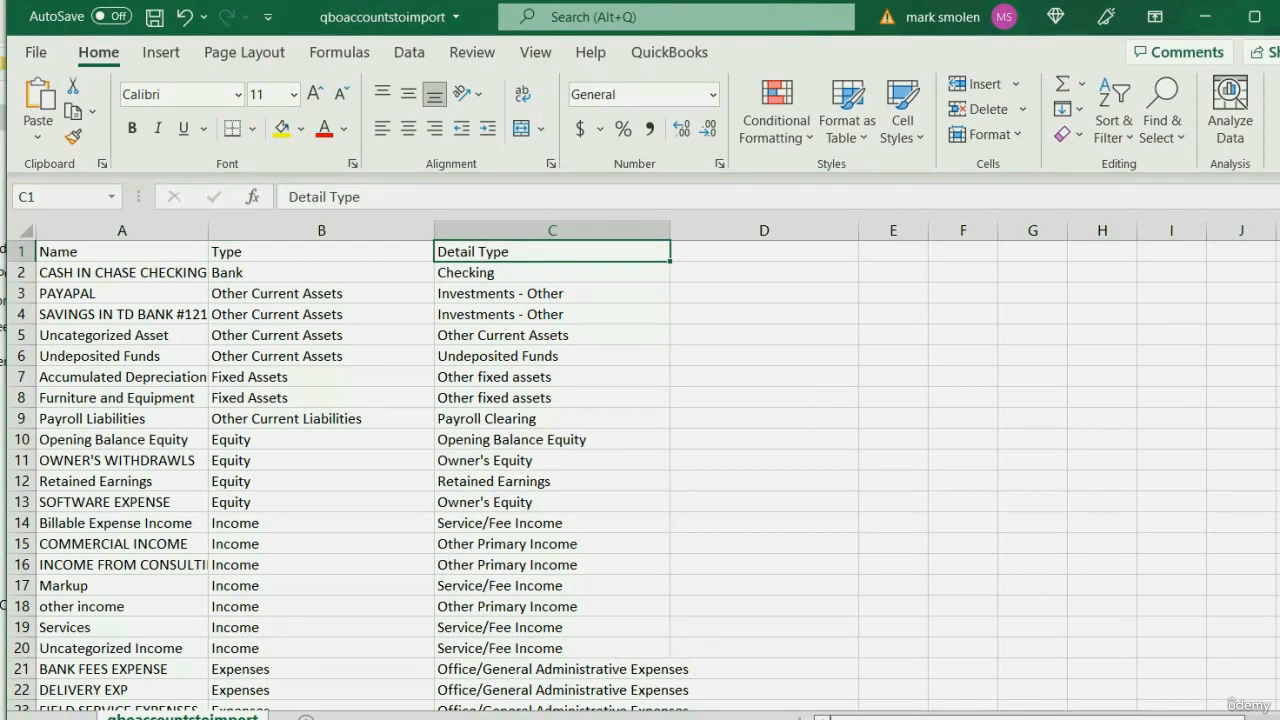
key("ctrl+w")
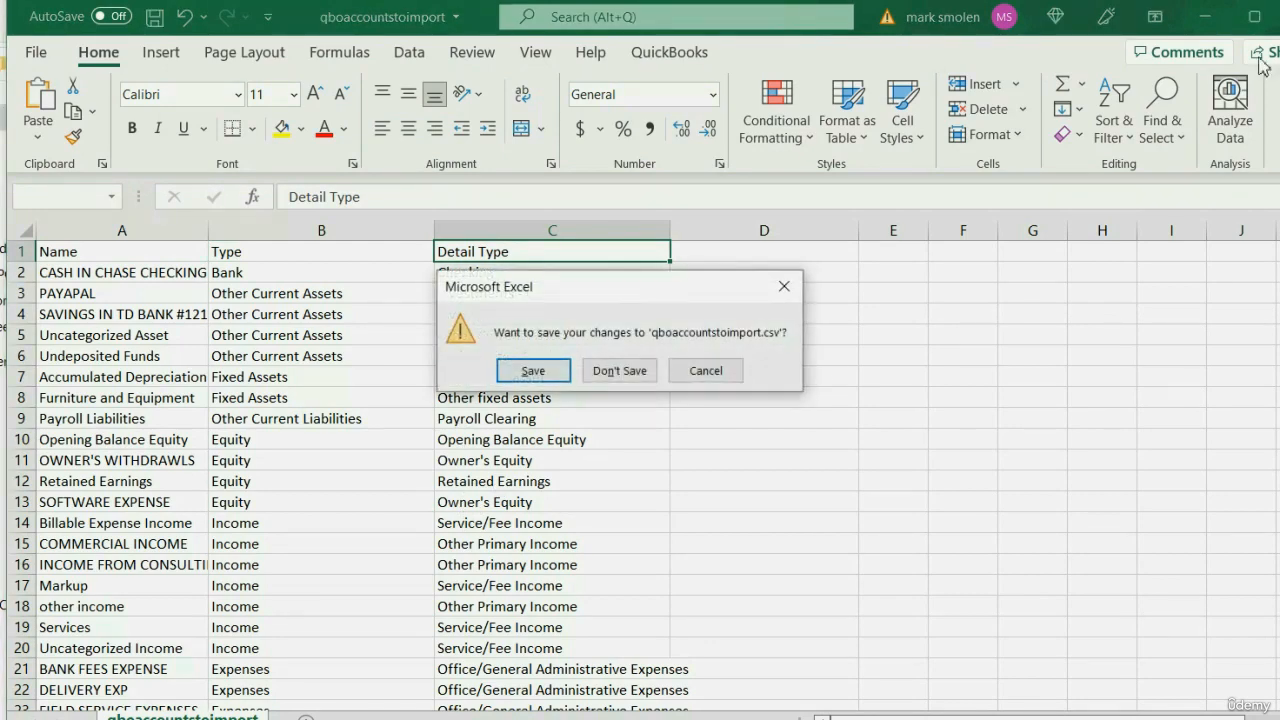
left_click(560, 370)
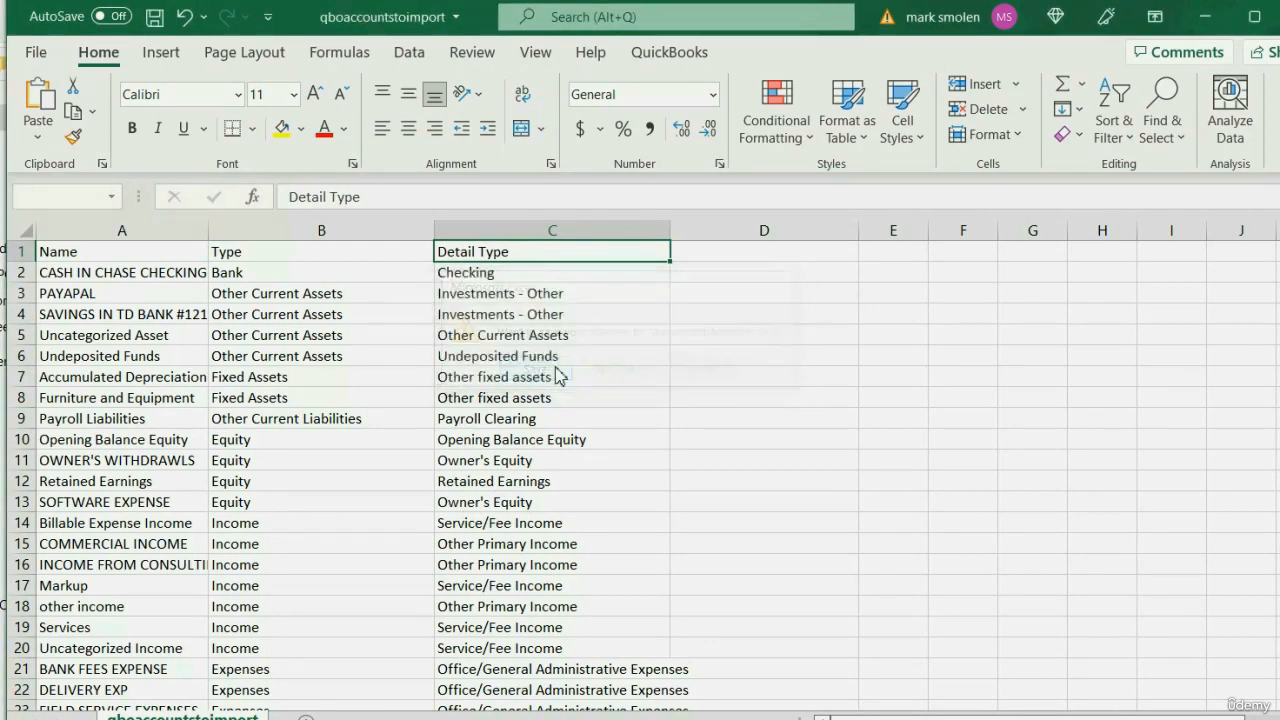
left_click(737, 487)
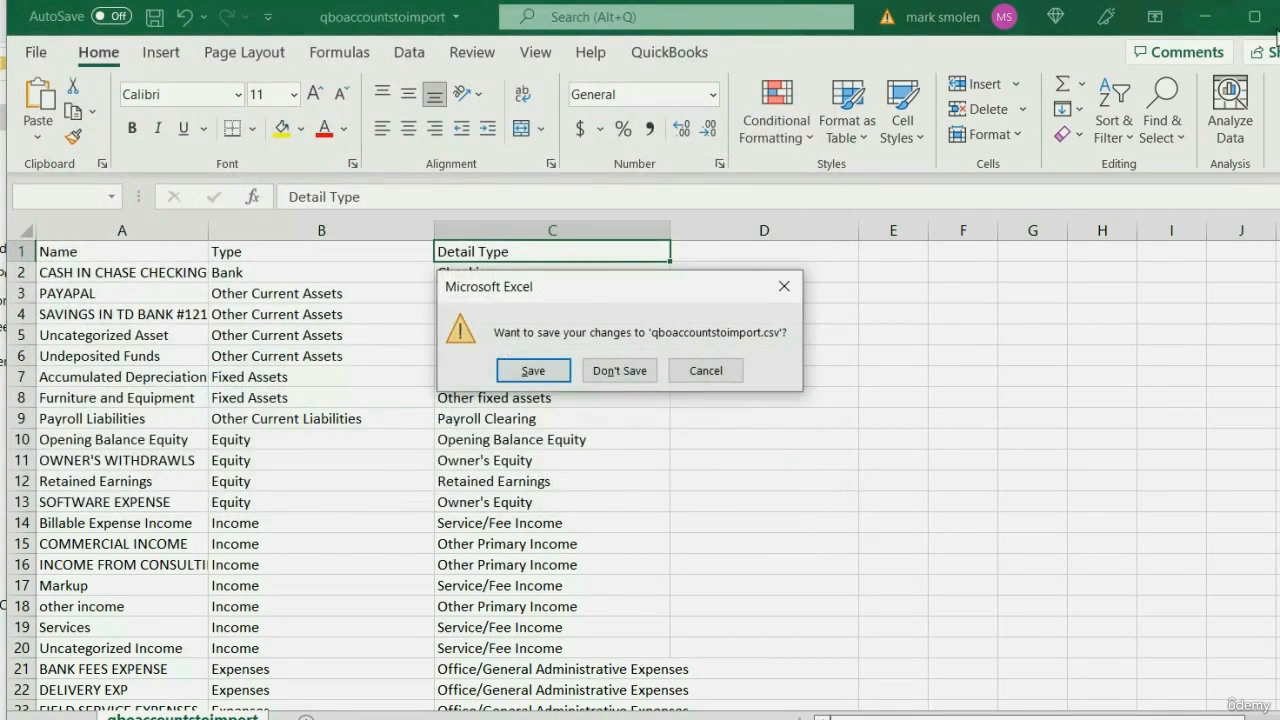
left_click(619, 370)
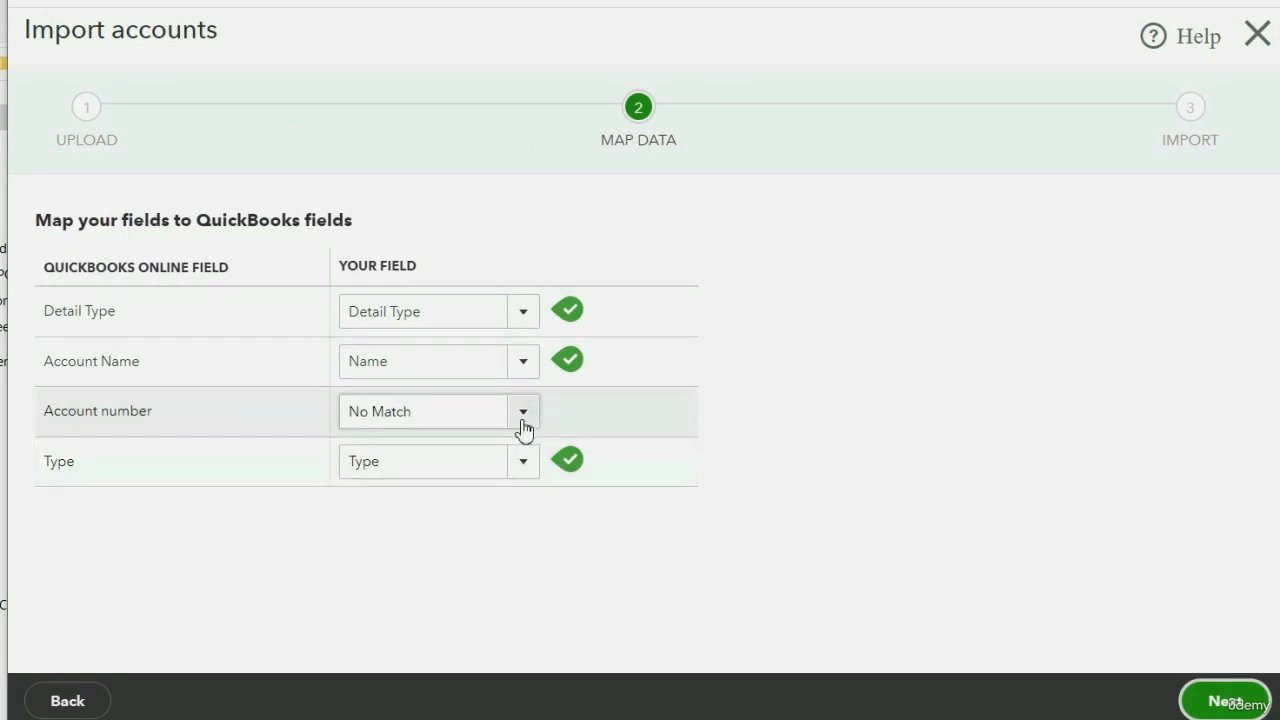
Step: Keep Account Name mapped to Name with Account number unmatched, review the listed accounts, and import them all
left_click(523, 364)
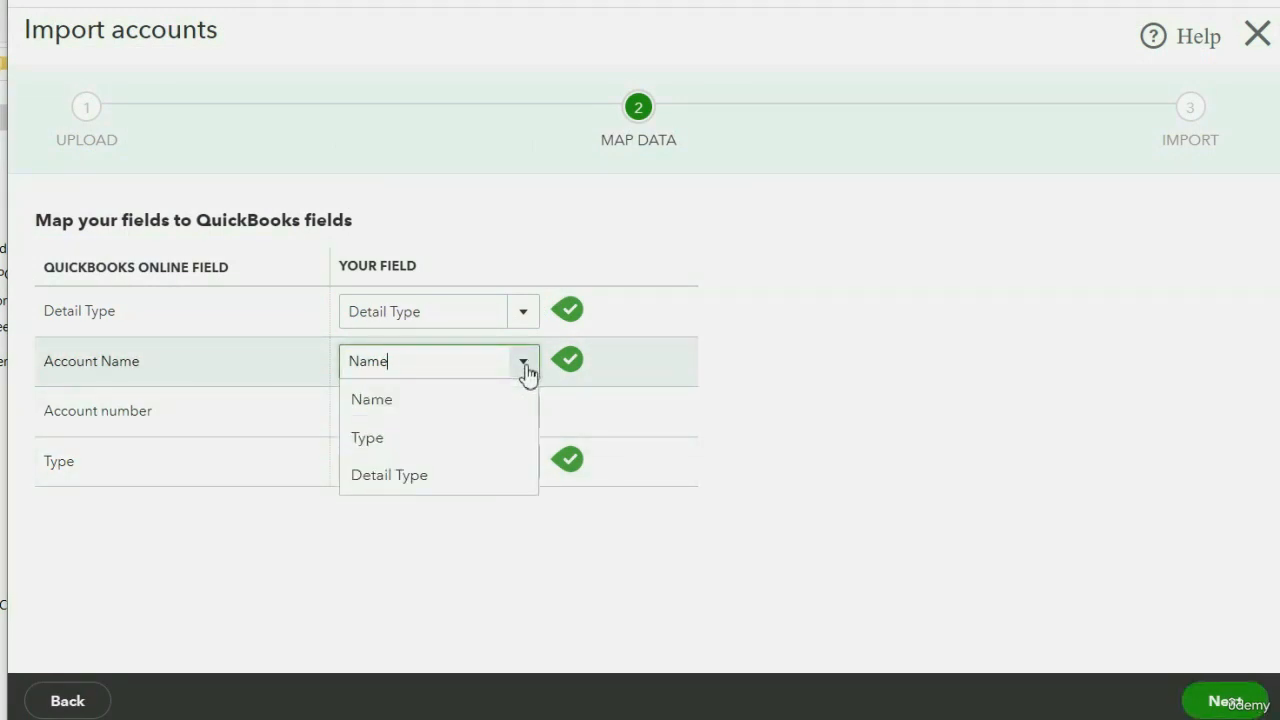
left_click(524, 365)
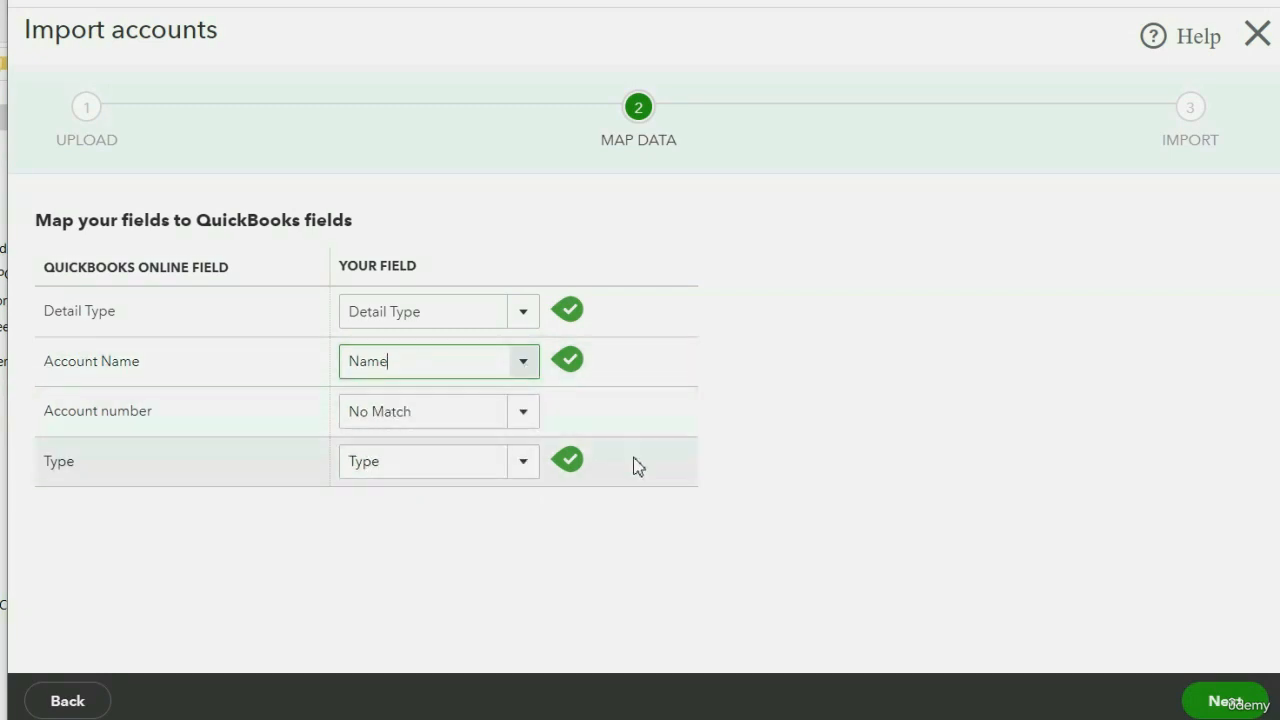
left_click(1214, 700)
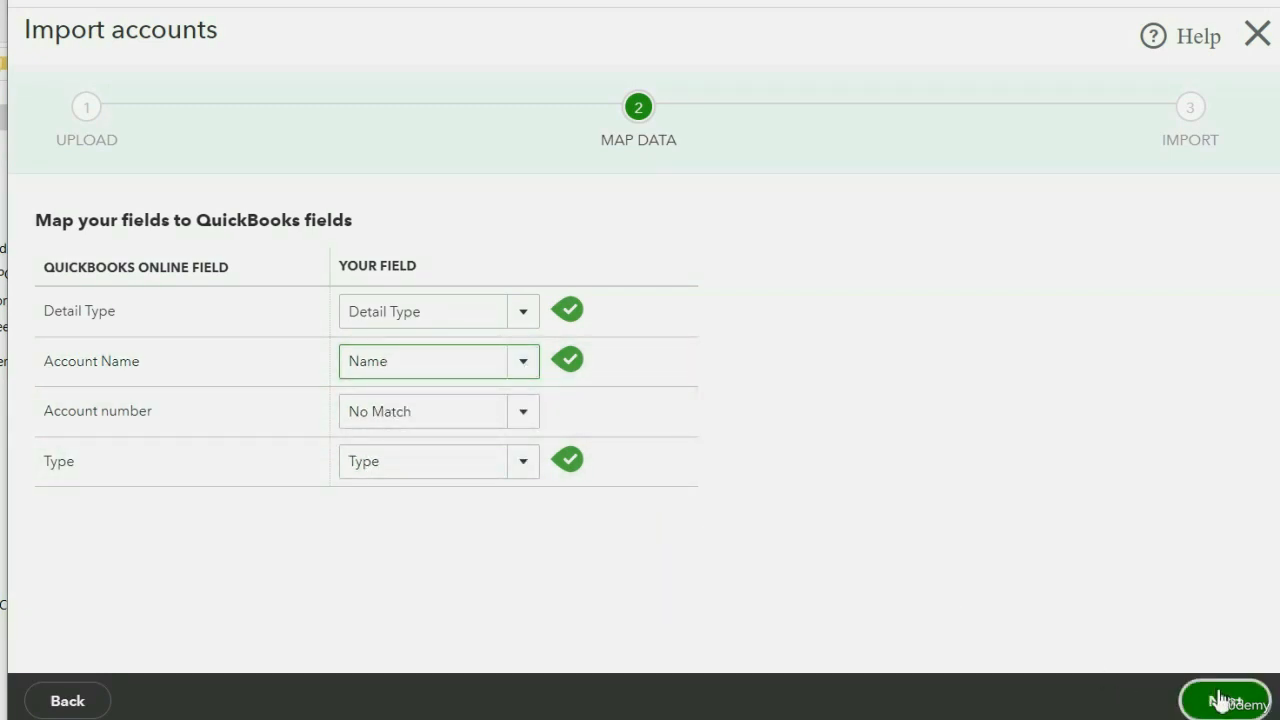
left_click_drag(1232, 345, 1165, 326)
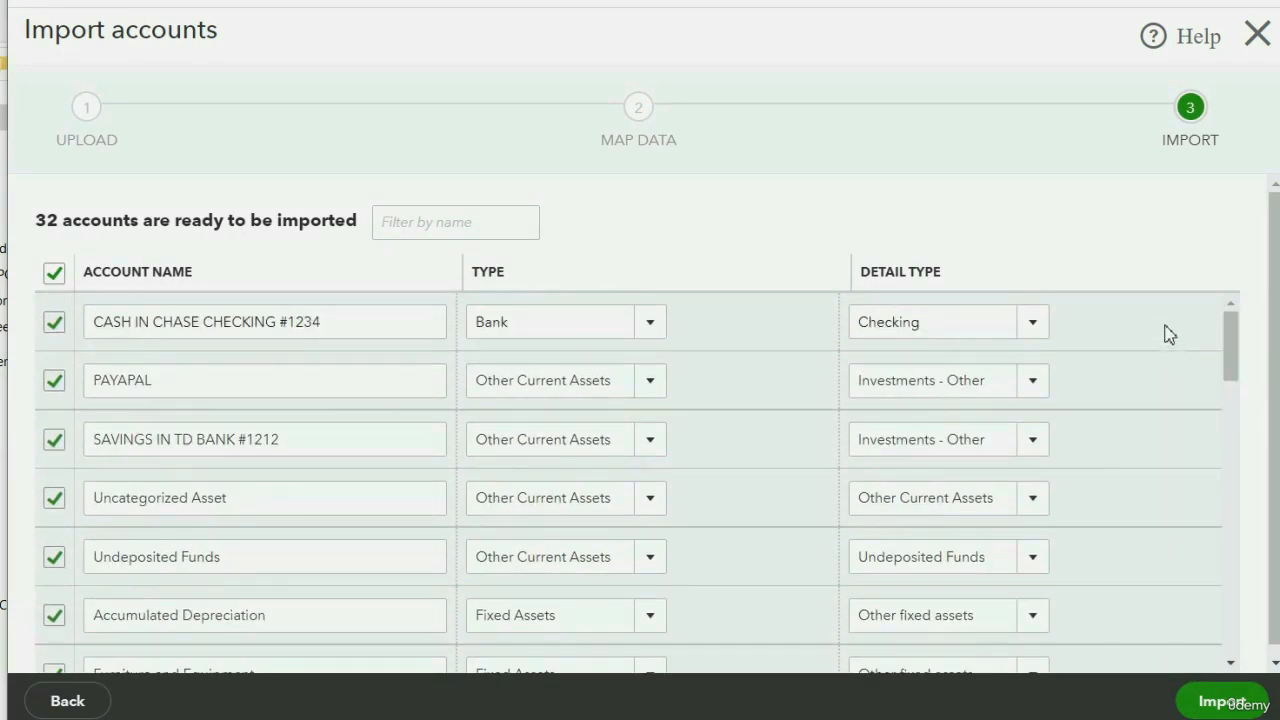
left_click(1218, 703)
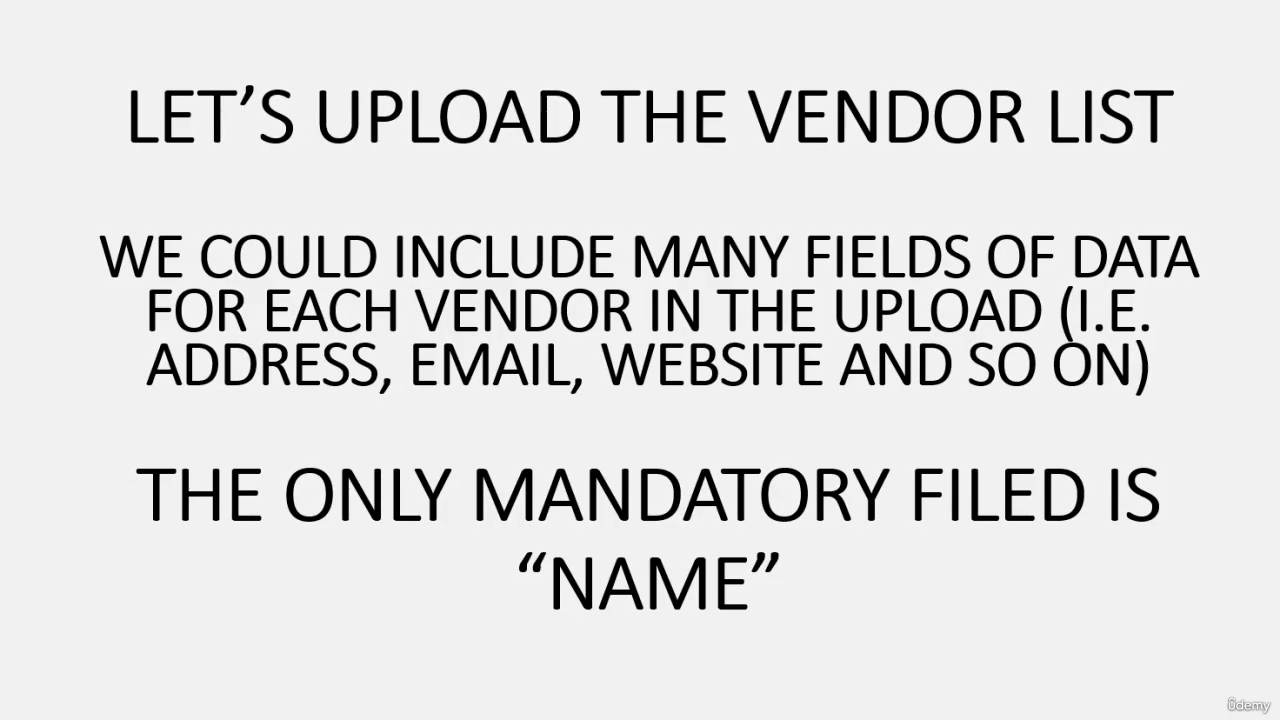
Step: Go to the Vendors list under Expenses and start an import of vendors
mouse_move(788, 718)
left_click(788, 680)
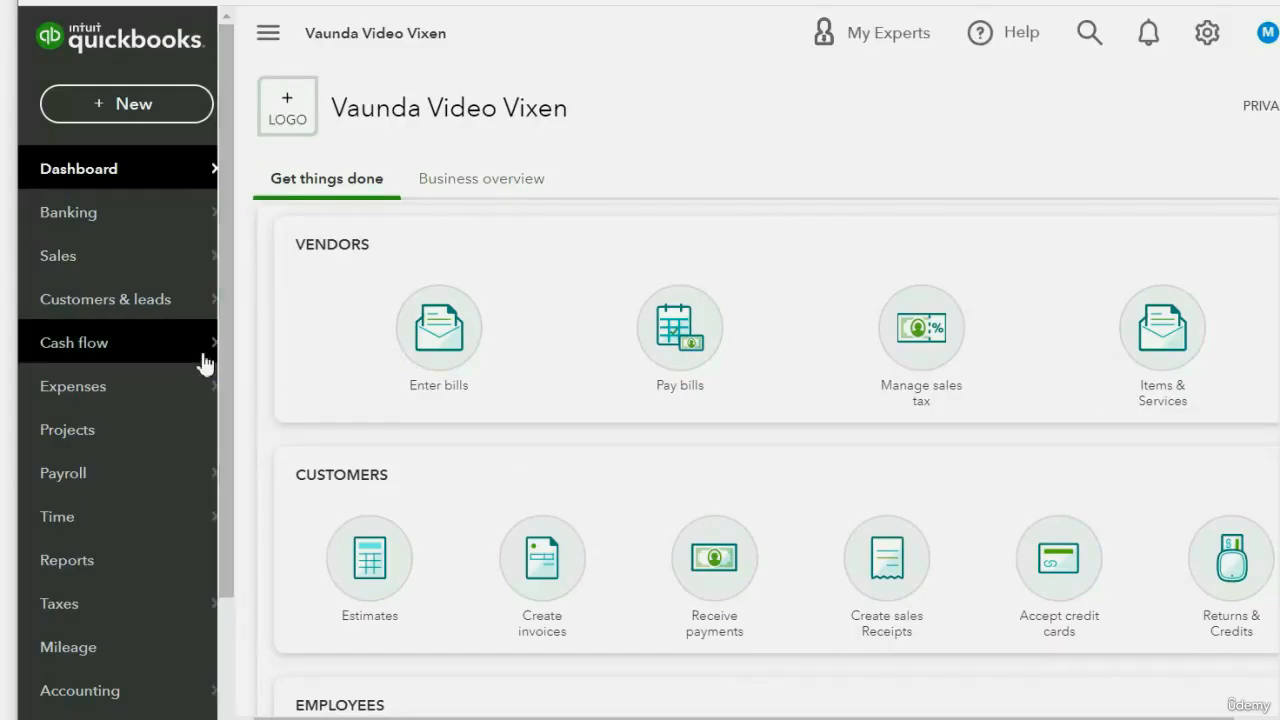
mouse_move(165, 368)
left_click(155, 398)
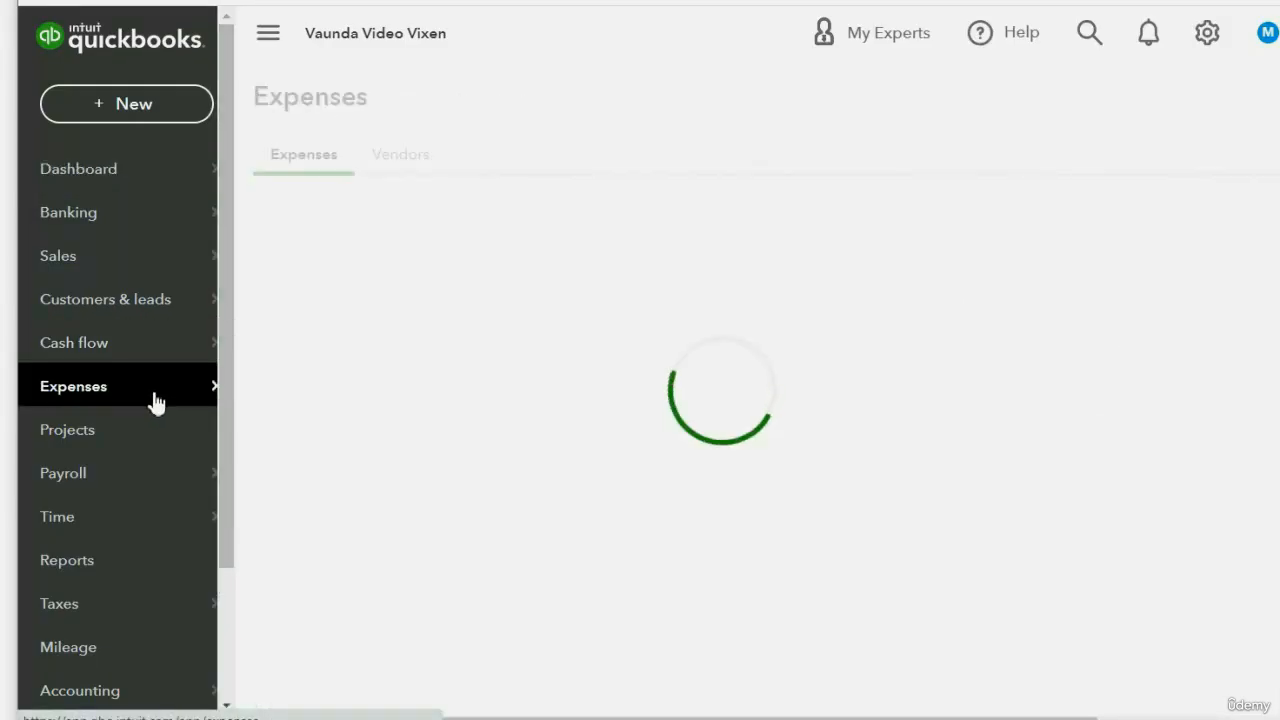
left_click(403, 171)
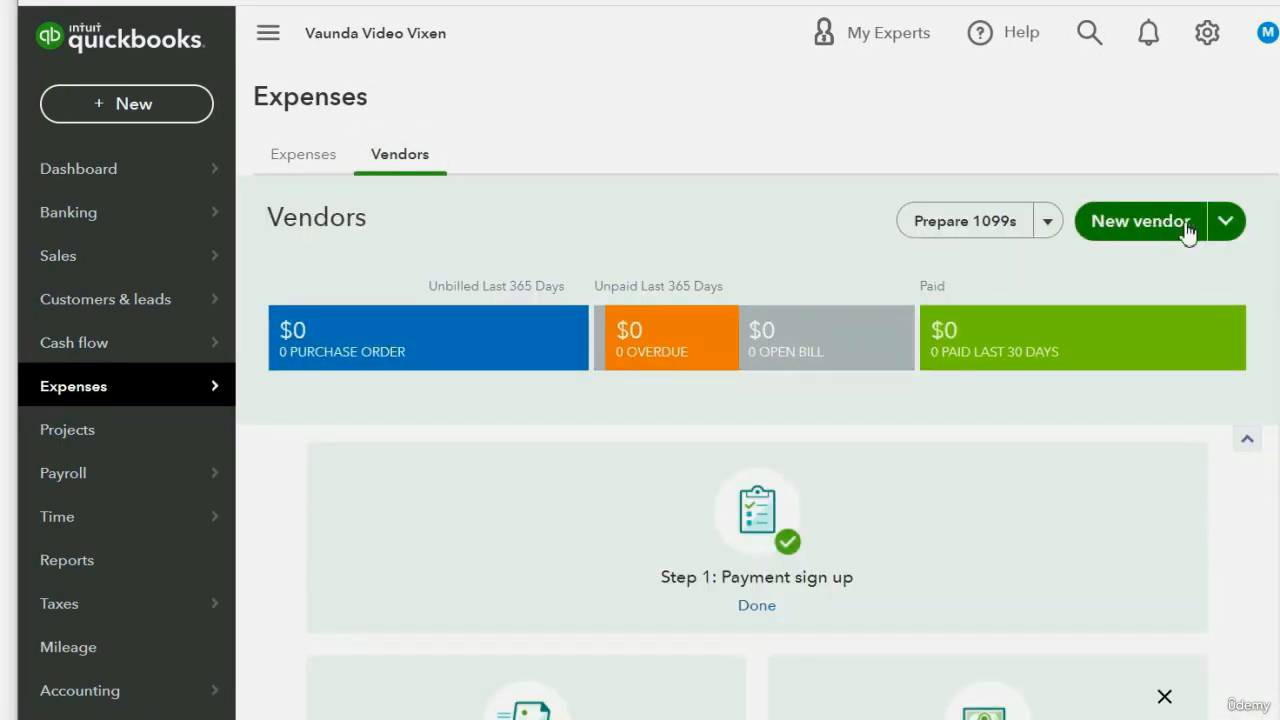
left_click(1226, 224)
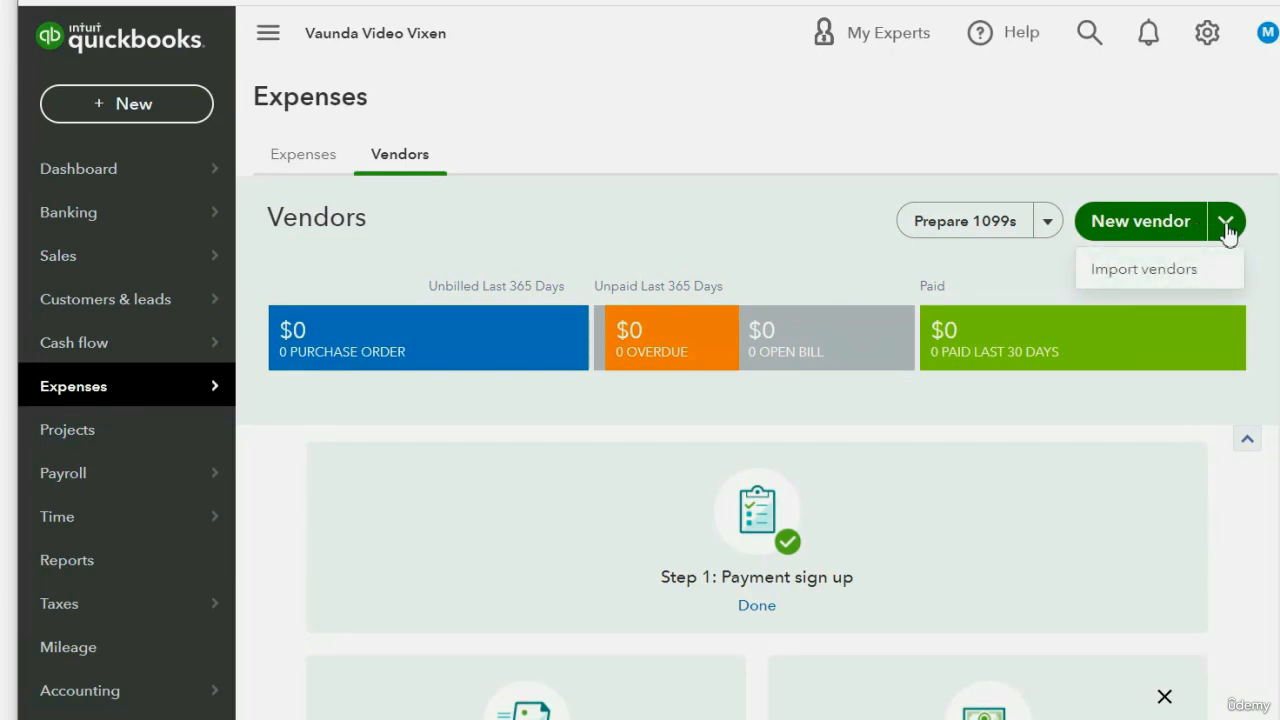
left_click(1166, 285)
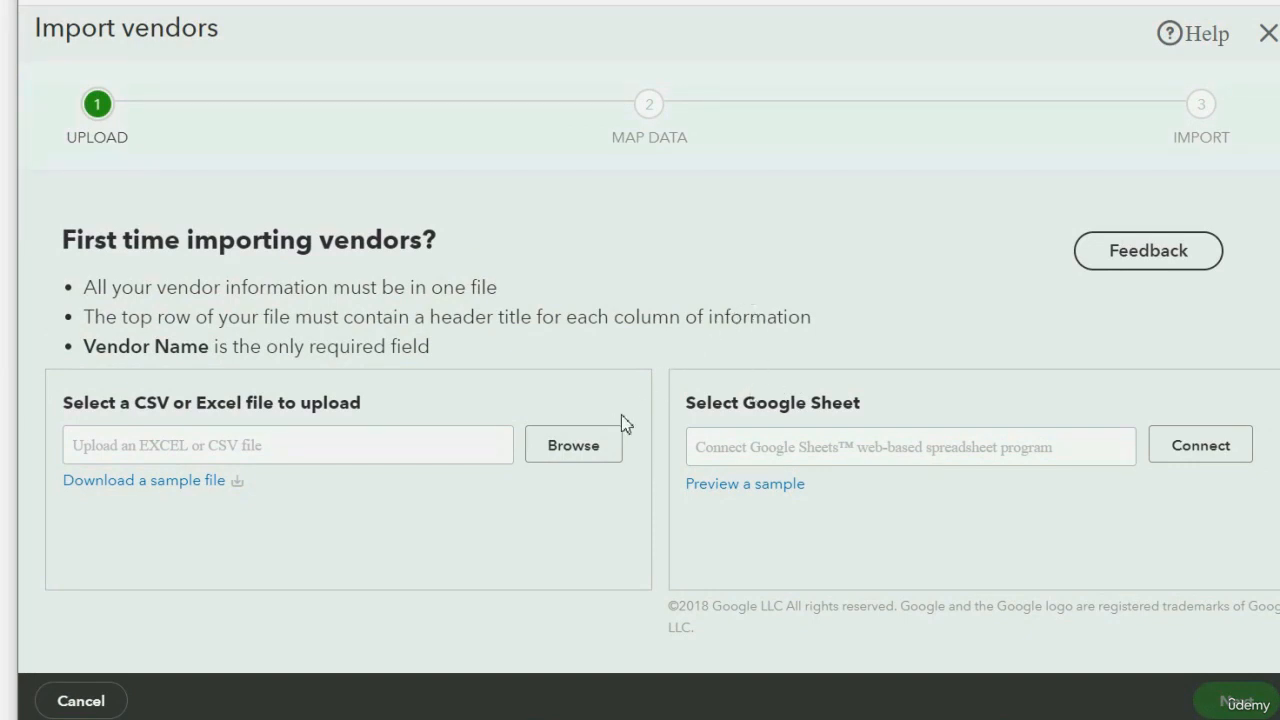
Step: Upload the import vendors CSV file and continue to the field mapping
left_click(585, 445)
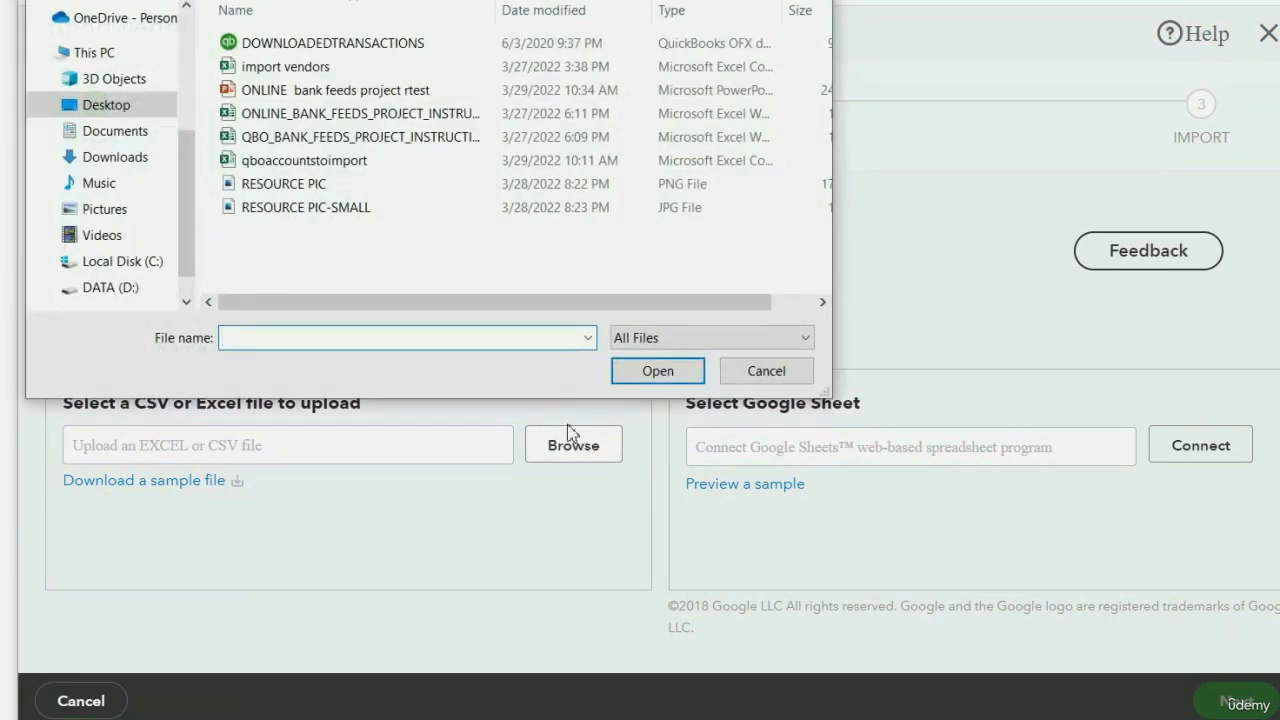
left_click(277, 70)
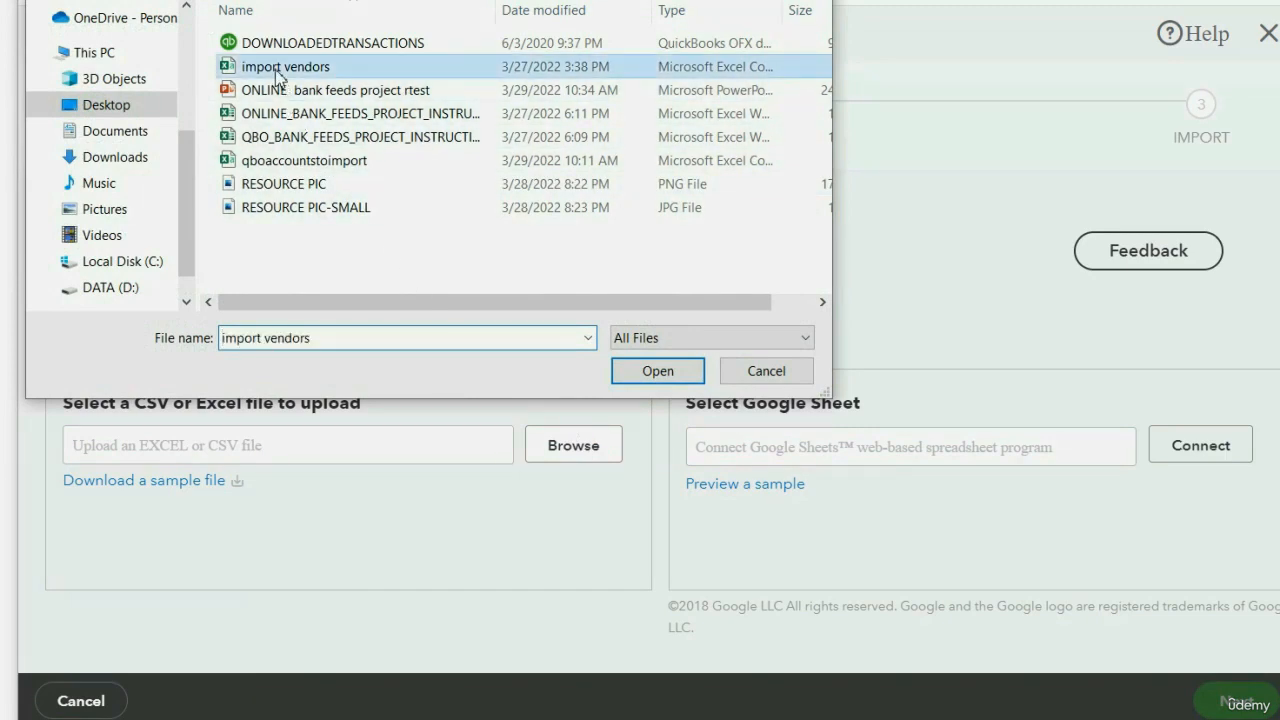
left_click(630, 371)
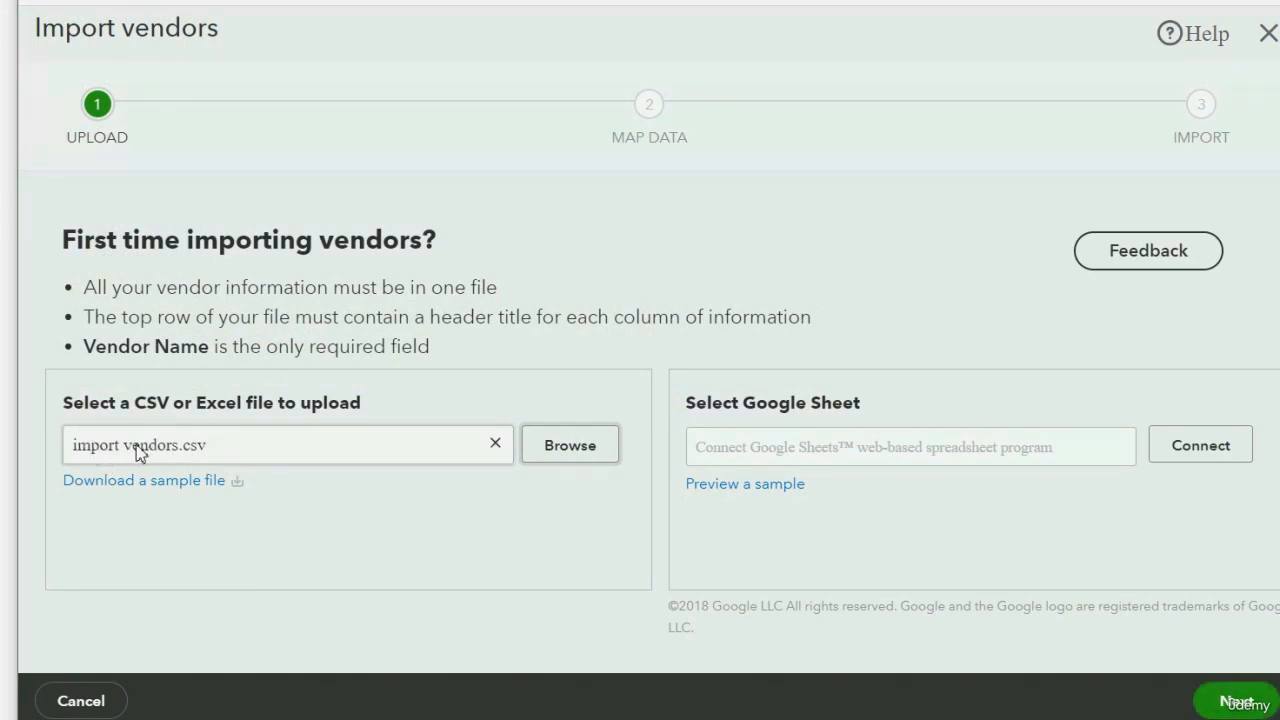
left_click(1214, 703)
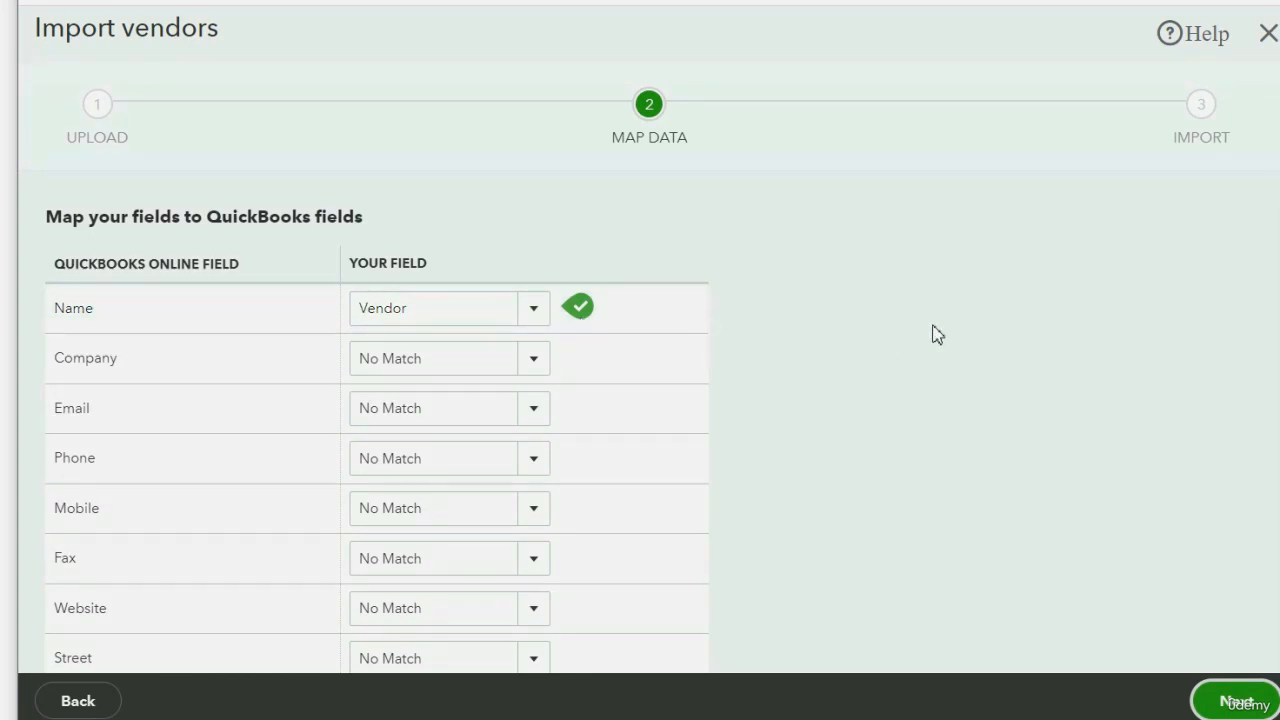
Step: Review the field mapping, keep Name matched to Vendor and the other fields unmatched, and import all listed vendors
scroll(935, 335, "down", 2)
scroll(931, 334, "up", 1)
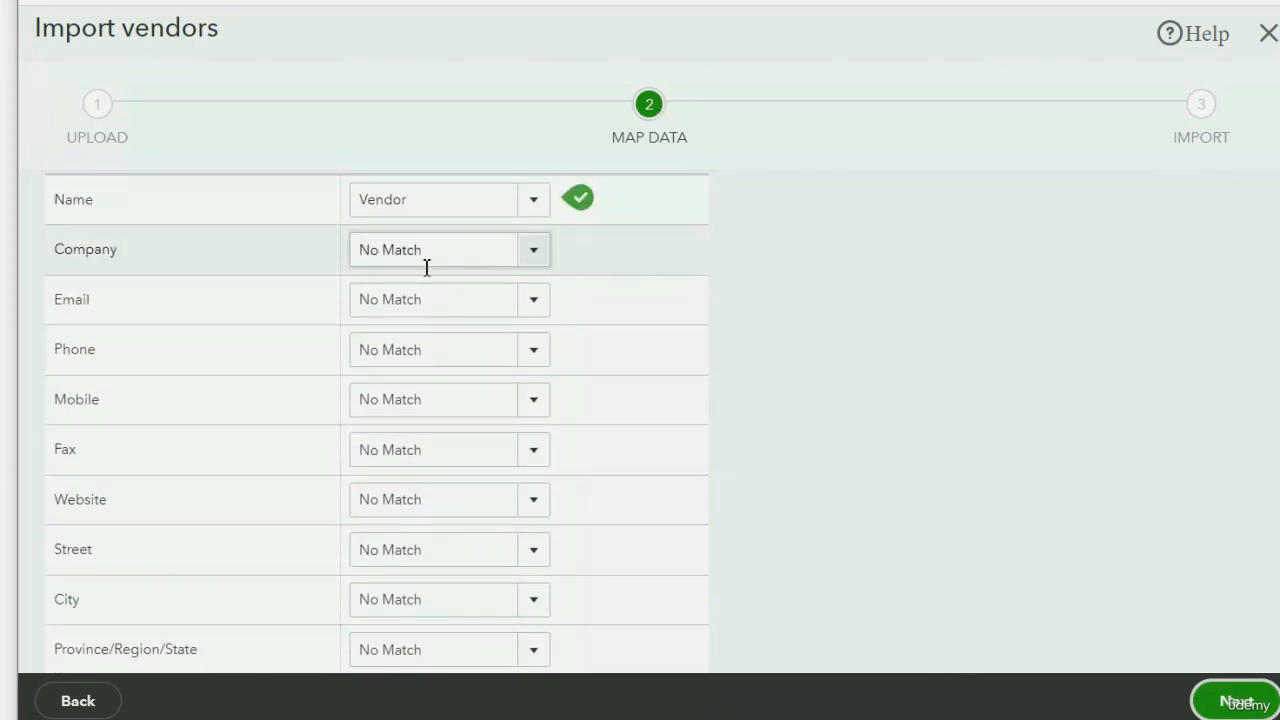
scroll(375, 460, "down", 2)
scroll(388, 460, "up", 3)
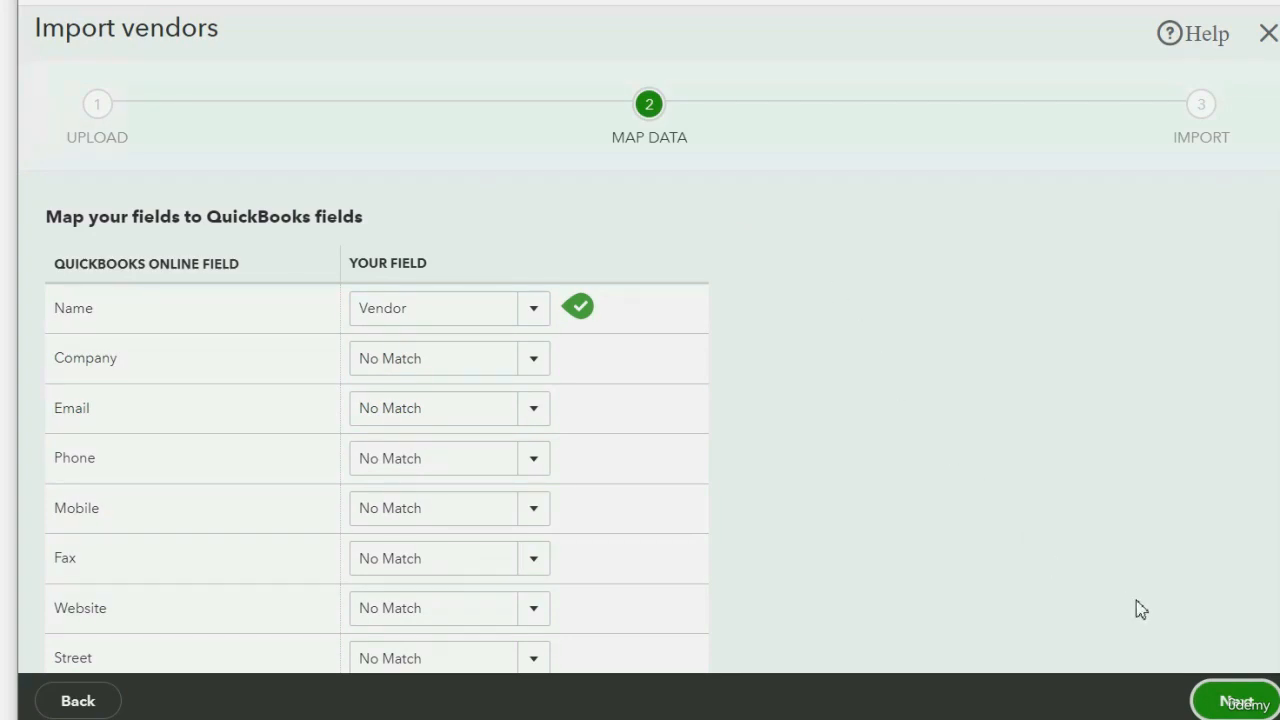
left_click(1232, 704)
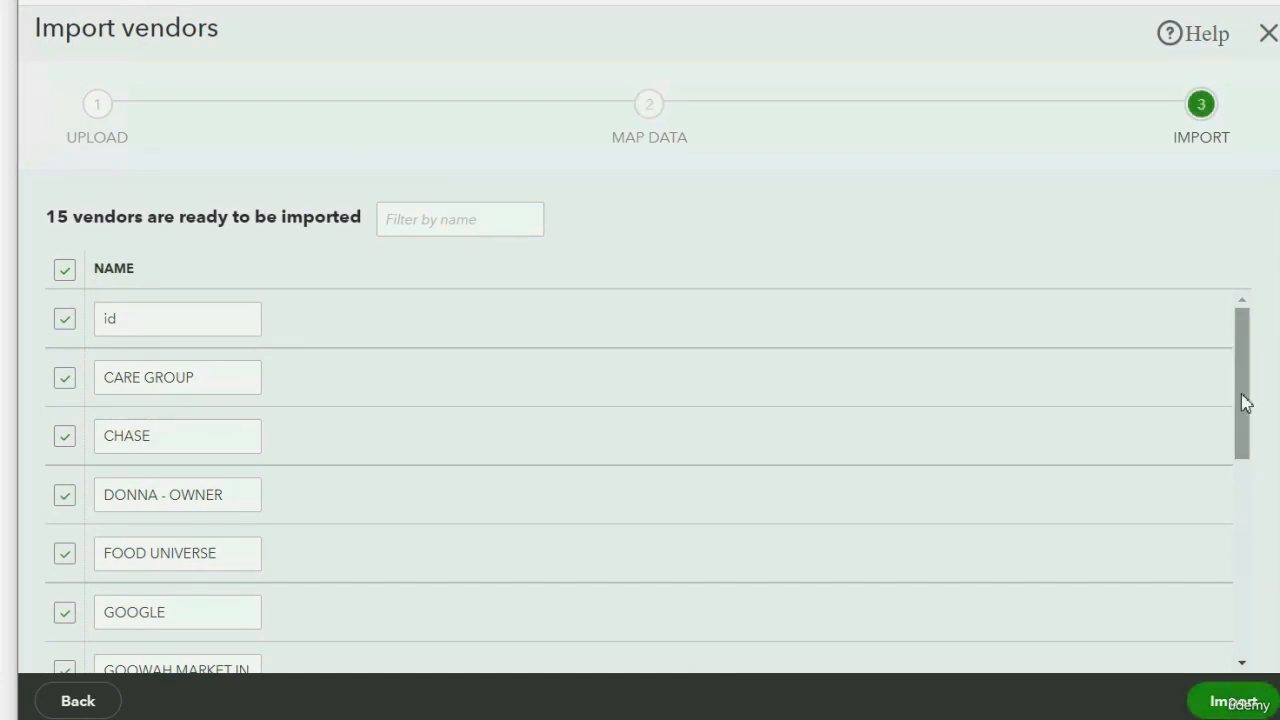
left_click_drag(1243, 400, 1217, 349)
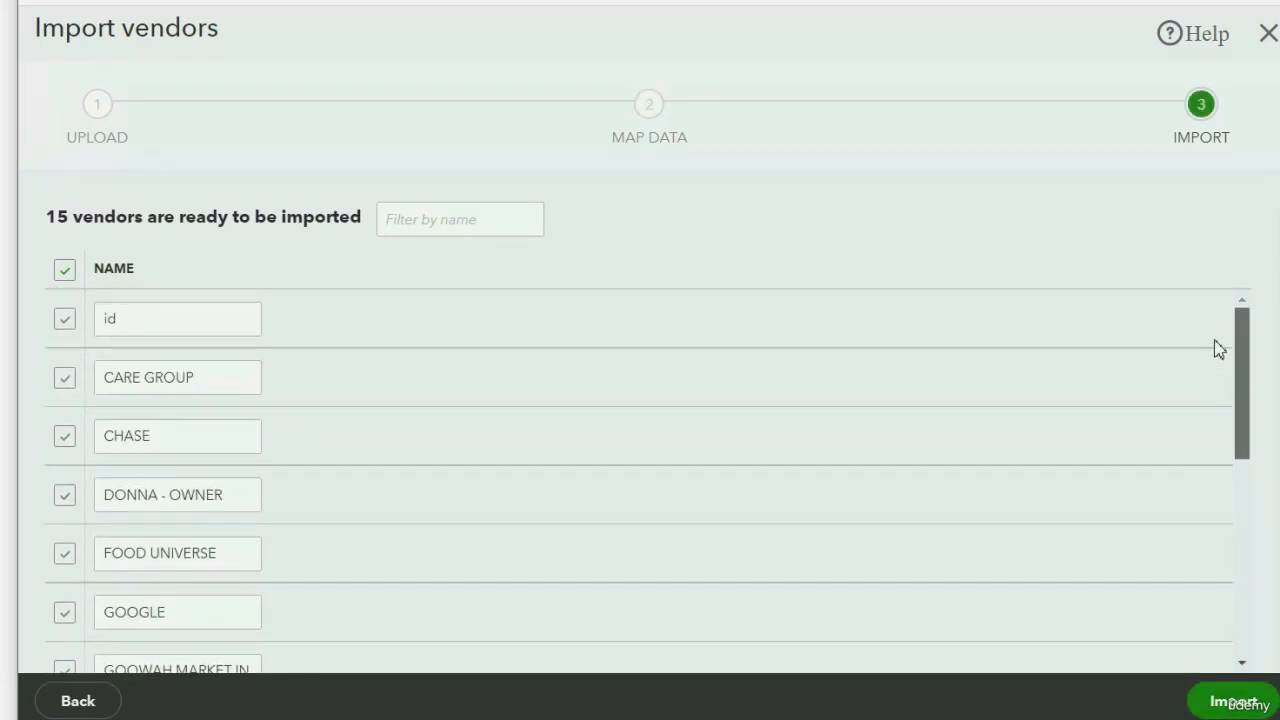
left_click(1226, 705)
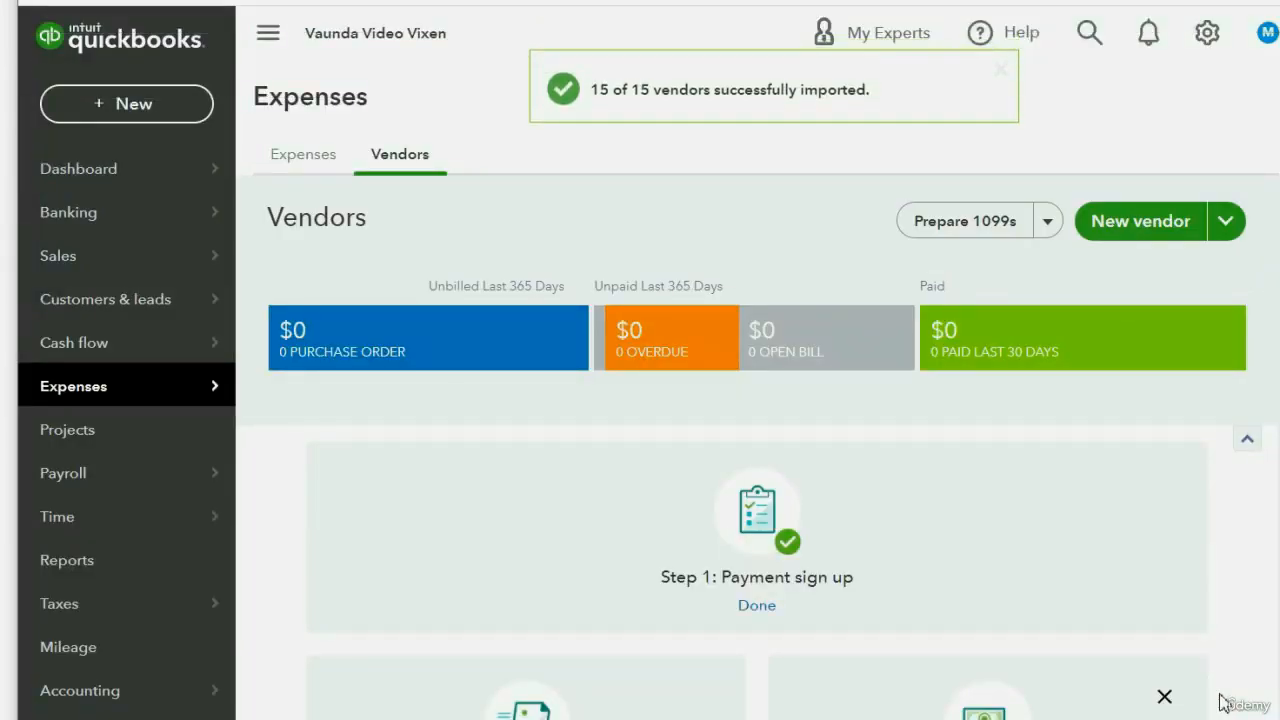
Step: Look through the vendor list to check the newly imported vendors
scroll(931, 477, "down", 4)
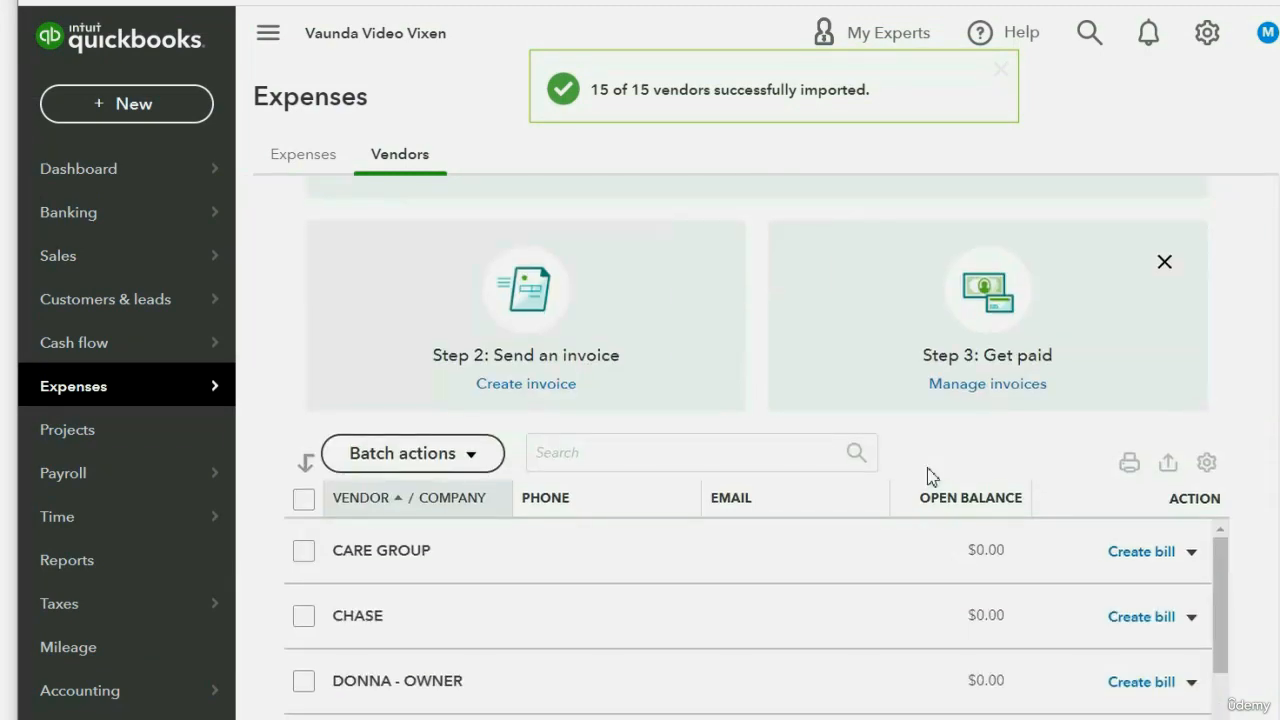
scroll(909, 438, "down", 3)
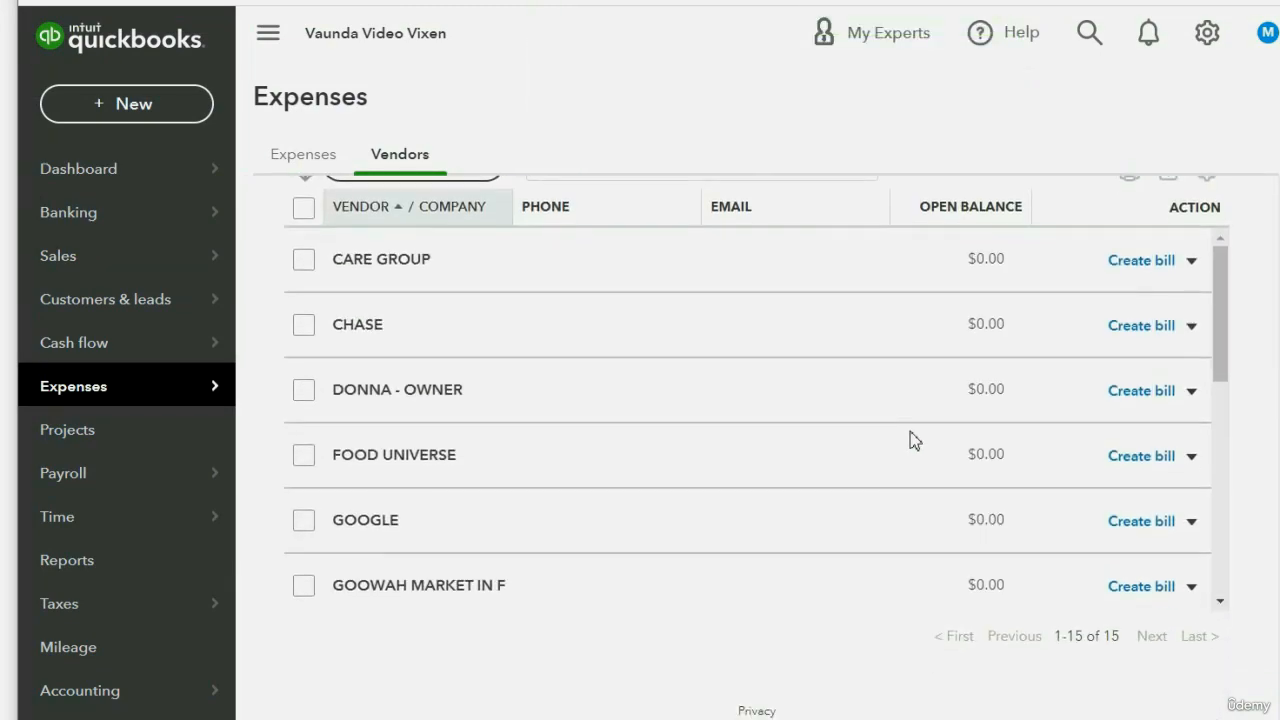
scroll(909, 431, "down", 6)
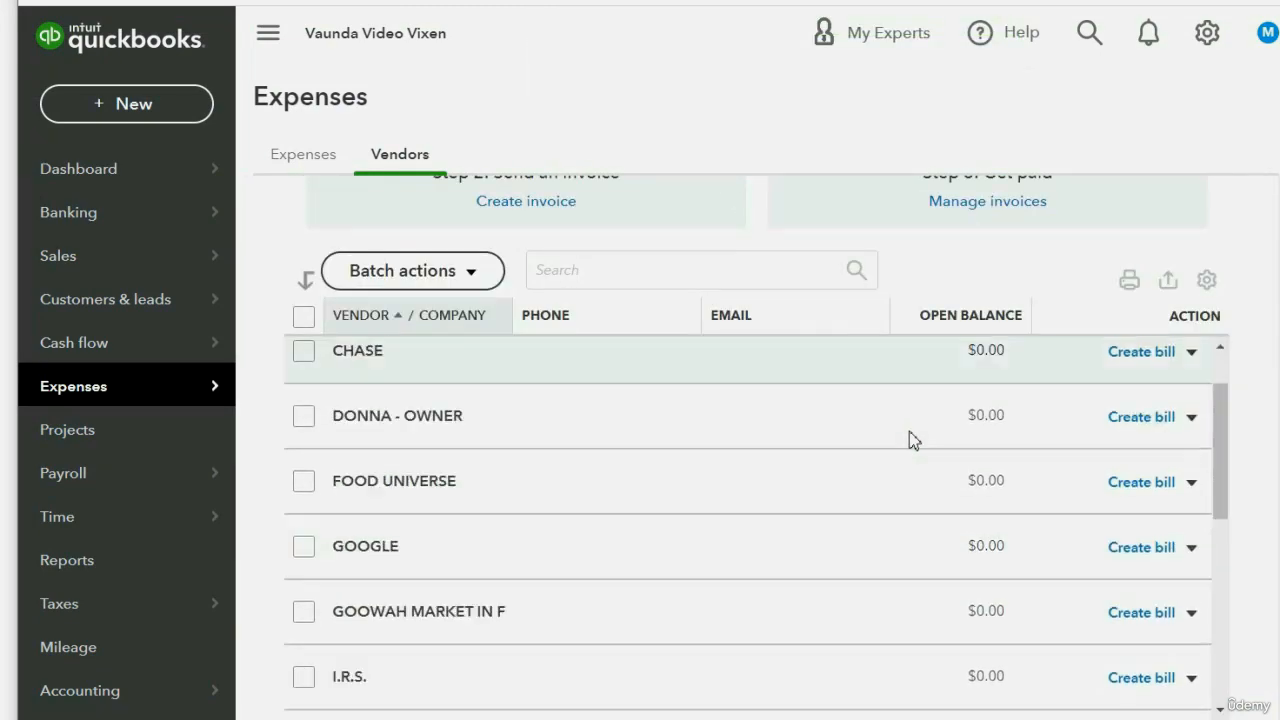
scroll(909, 431, "down", 3)
scroll(909, 431, "up", 4)
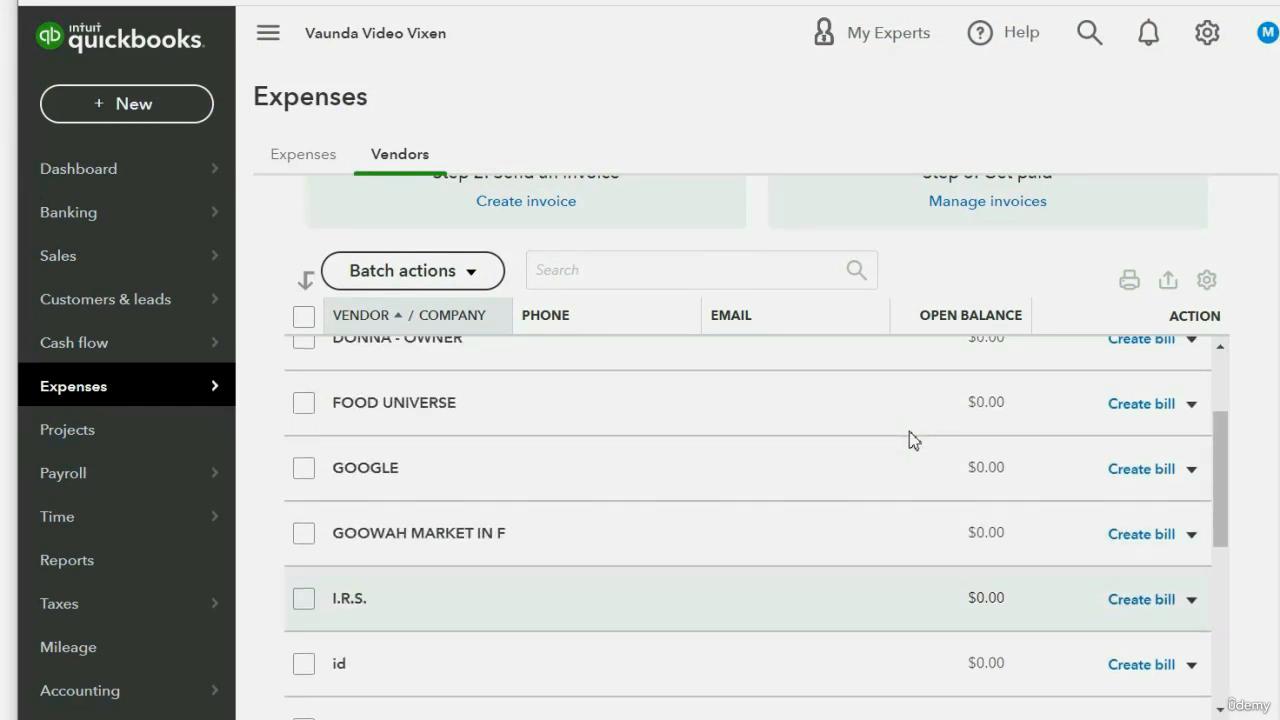